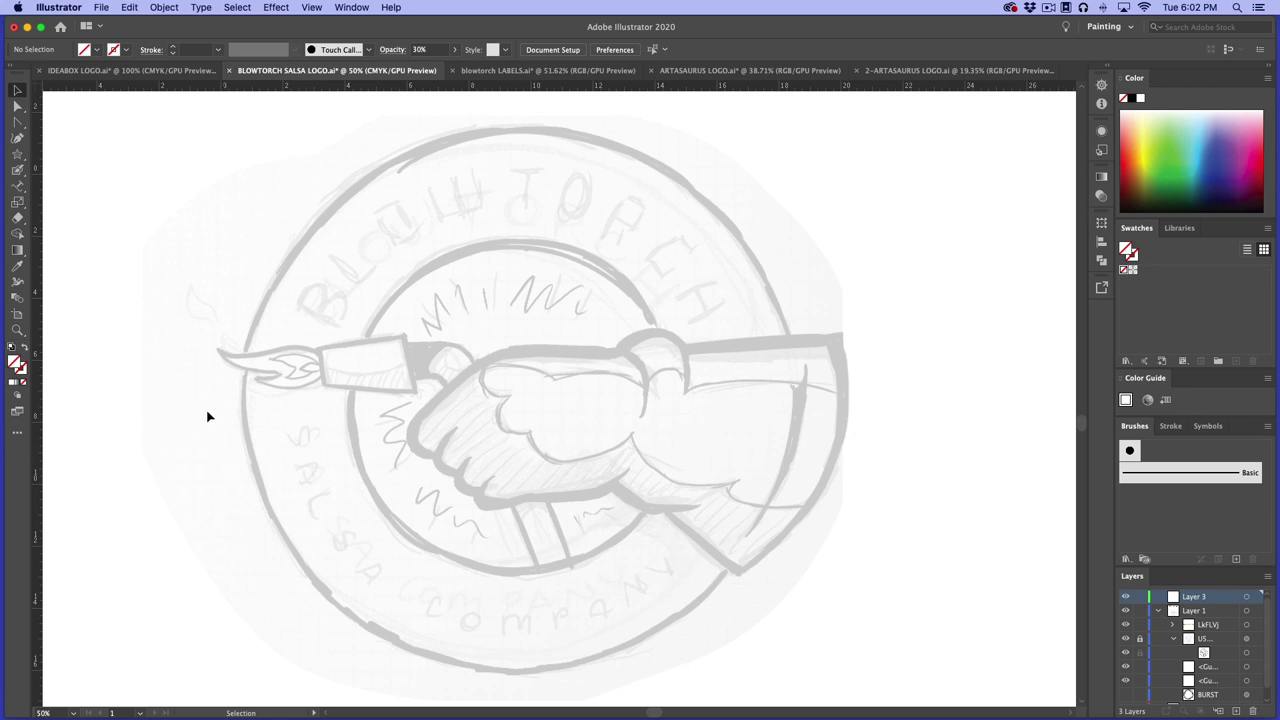
Trace part of the hand outline with the Pen tool, then undo the traced points
click(17, 121)
click(421, 409)
click(410, 447)
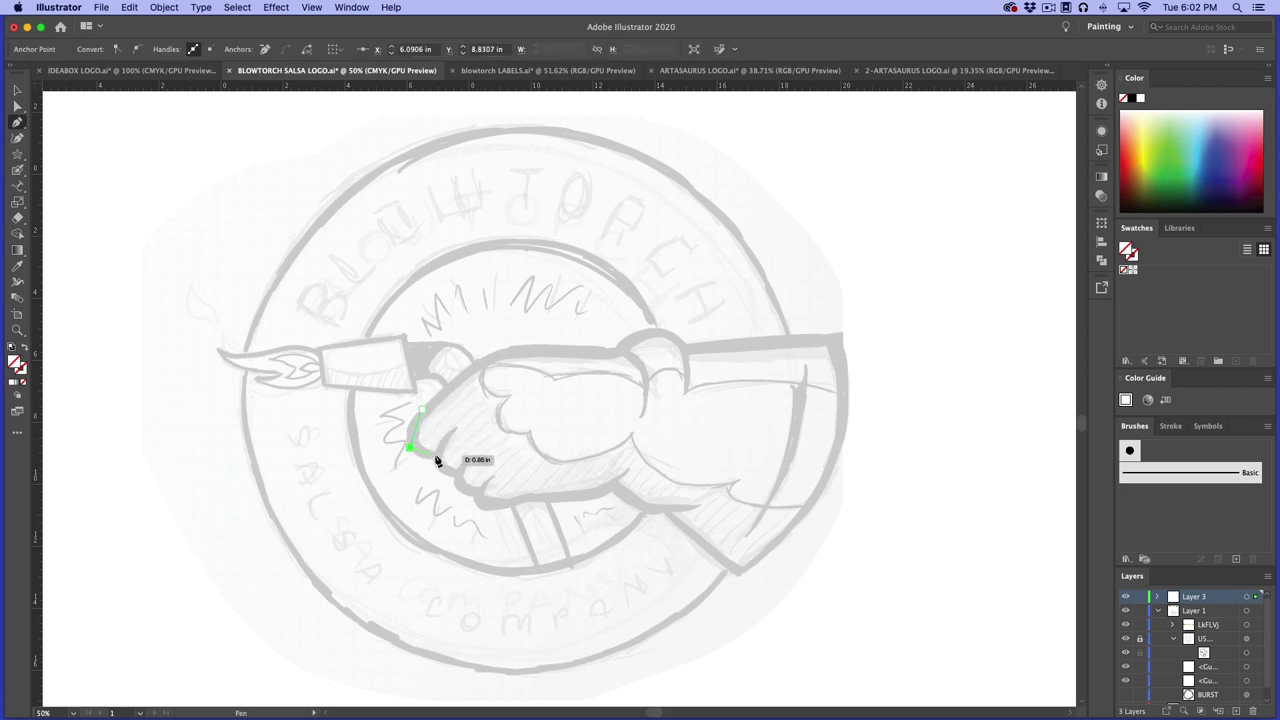
click(430, 458)
click(452, 477)
click(474, 496)
click(511, 504)
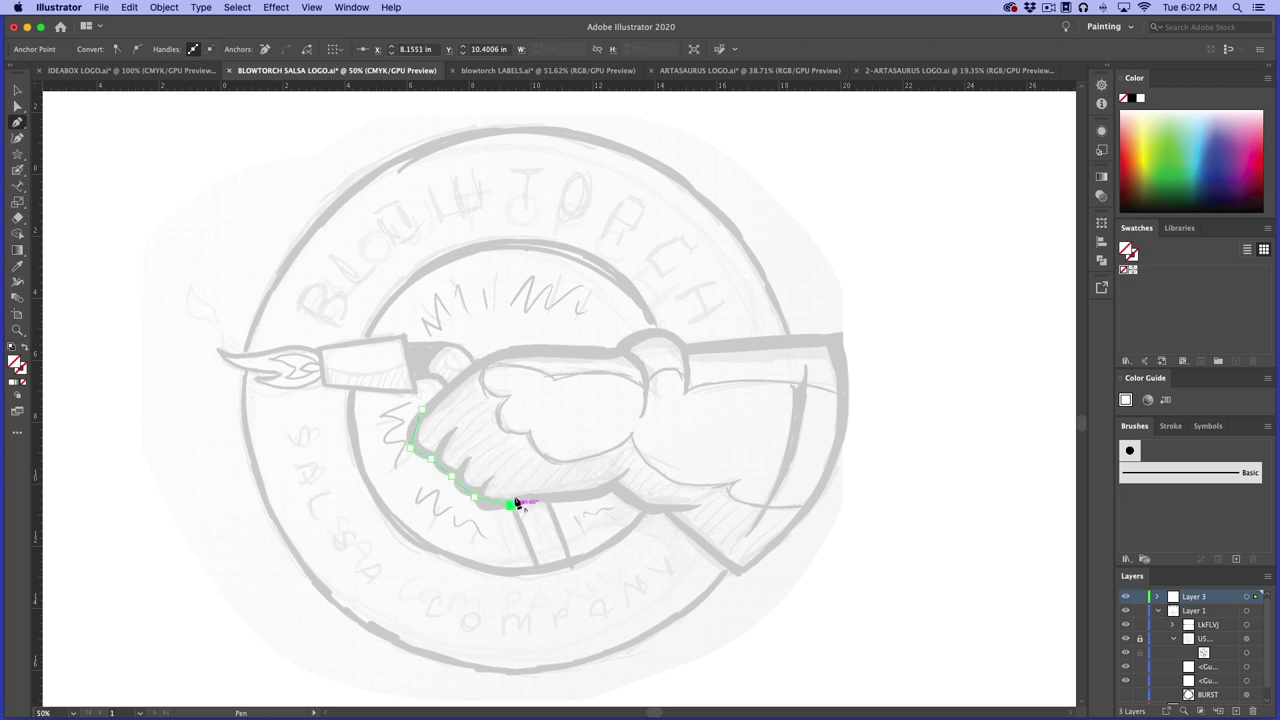
click(602, 496)
key(super+z)
key(super+z)
key(super+z)
key(super+z)
key(super+z)
key(super+z)
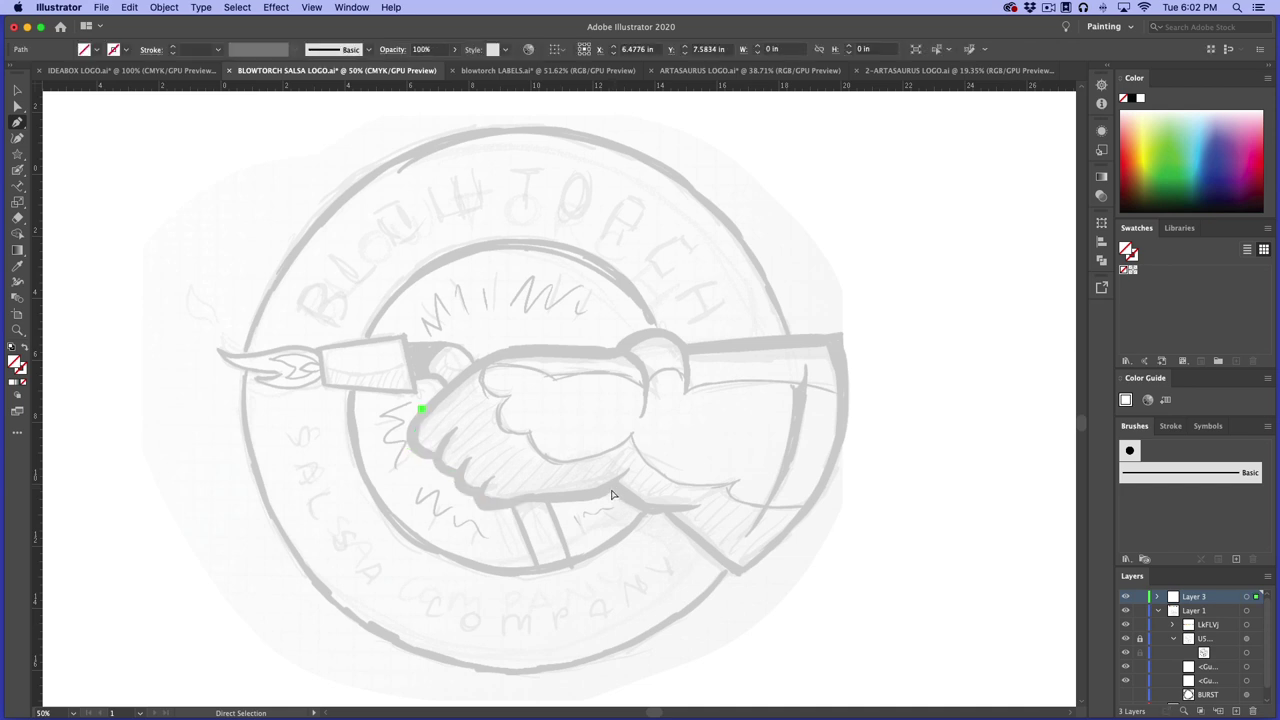
key(super+z)
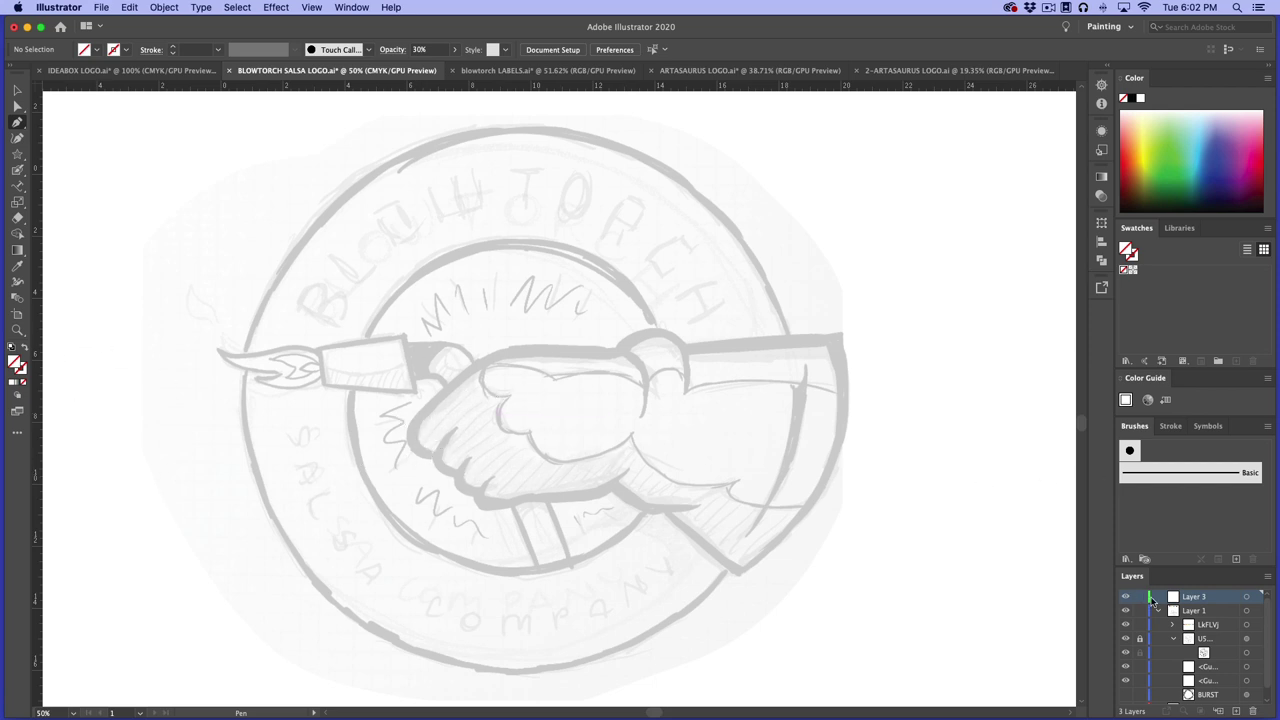
Give the Blob Brush 9 pt size with 9 pt pressure variation and test a stroke
click(17, 170)
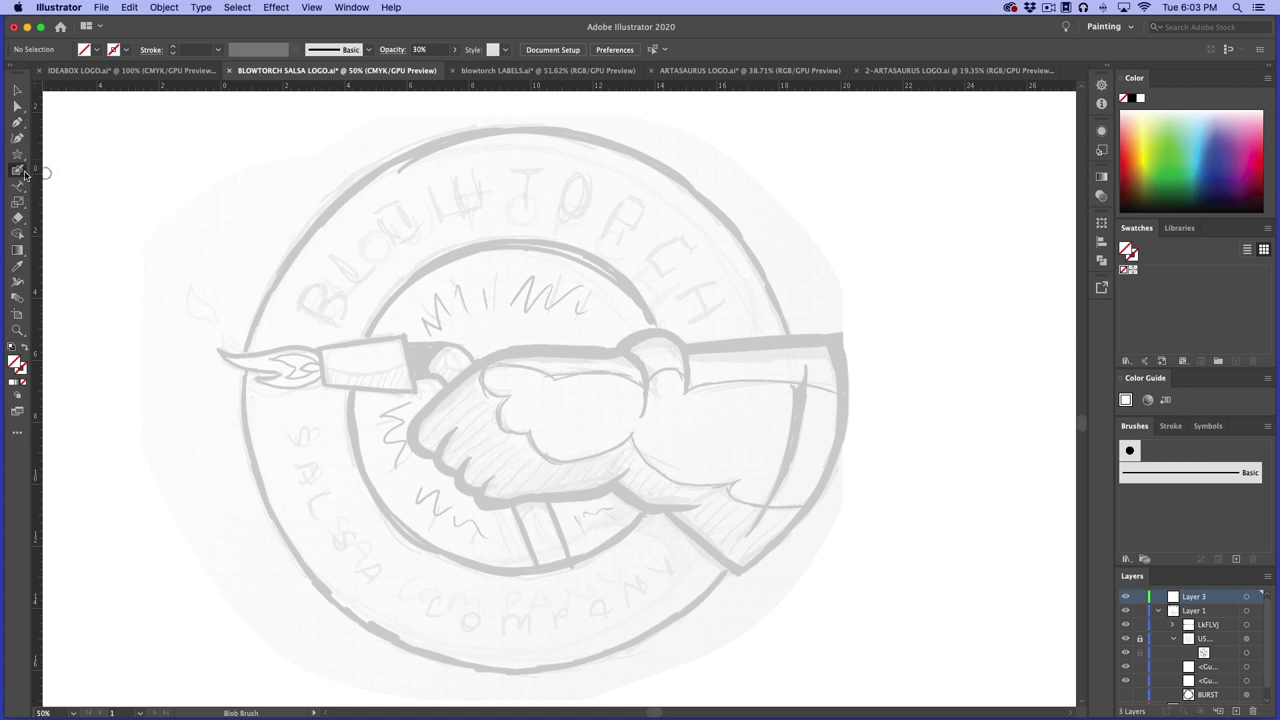
double_click(23, 171)
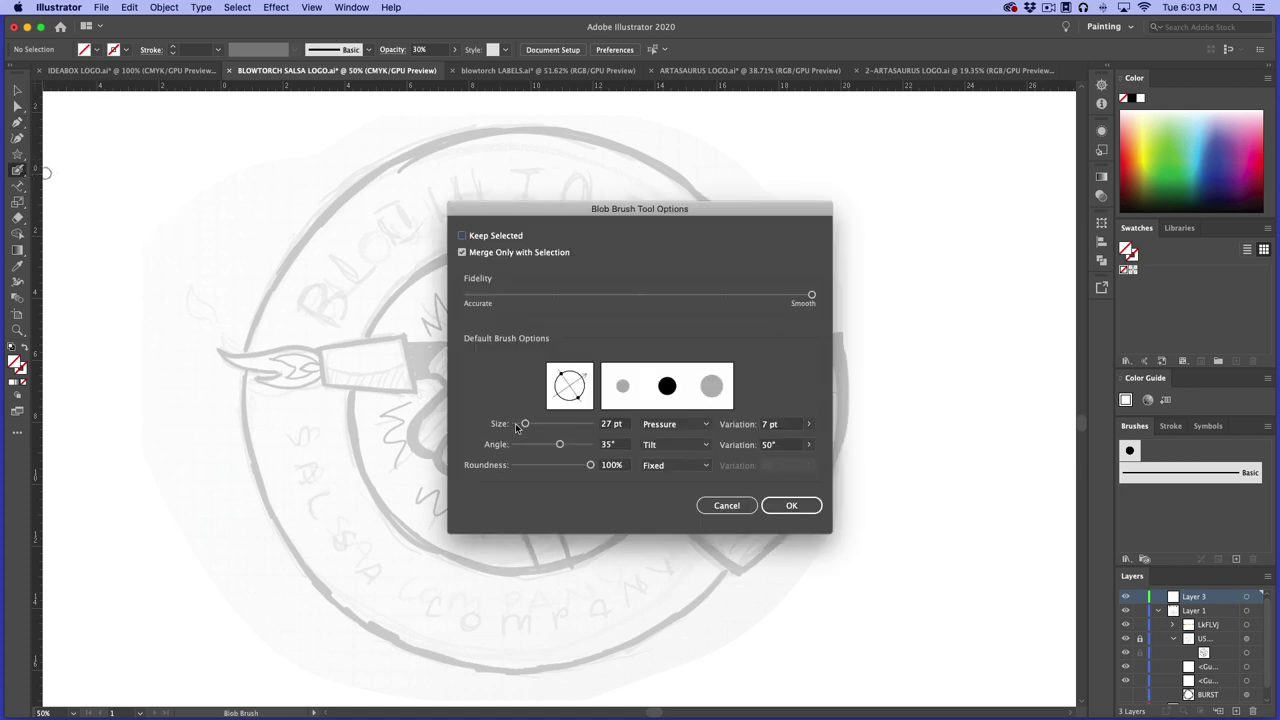
drag(525, 424, 518, 424)
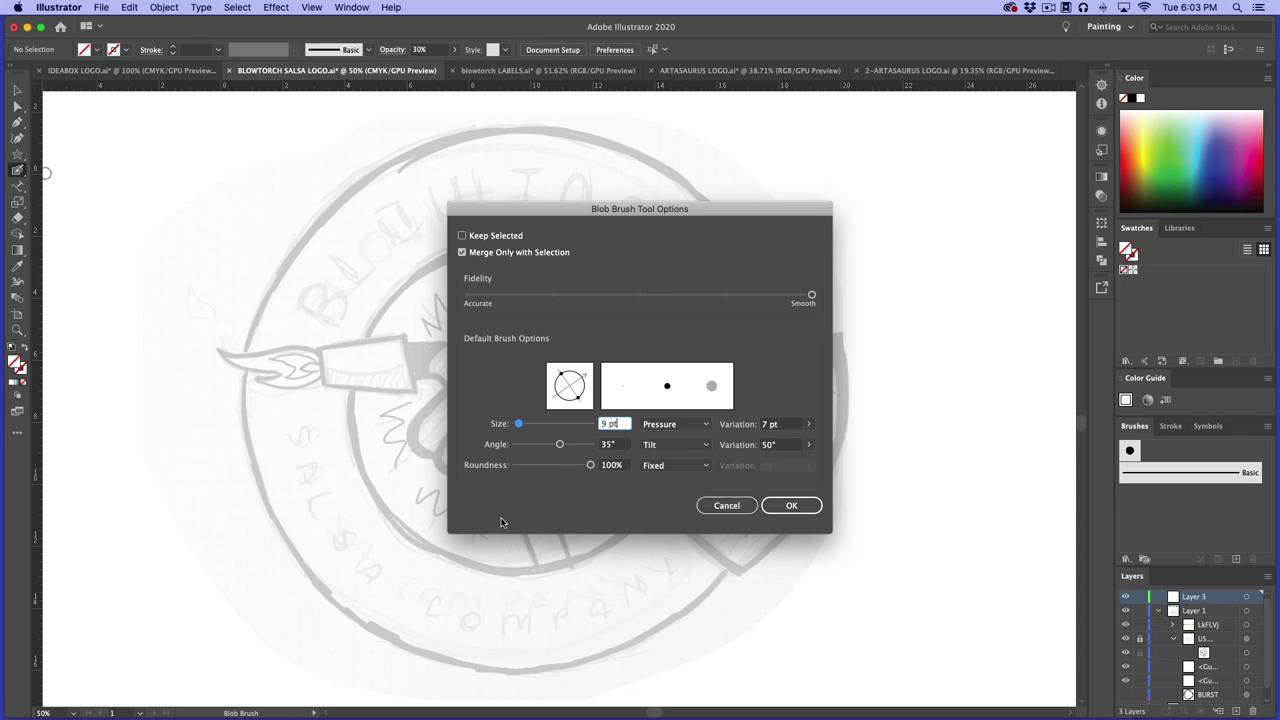
drag(811, 295, 758, 298)
mouse_move(729, 210)
mouse_down()
mouse_move(829, 186)
mouse_move(882, 146)
mouse_up()
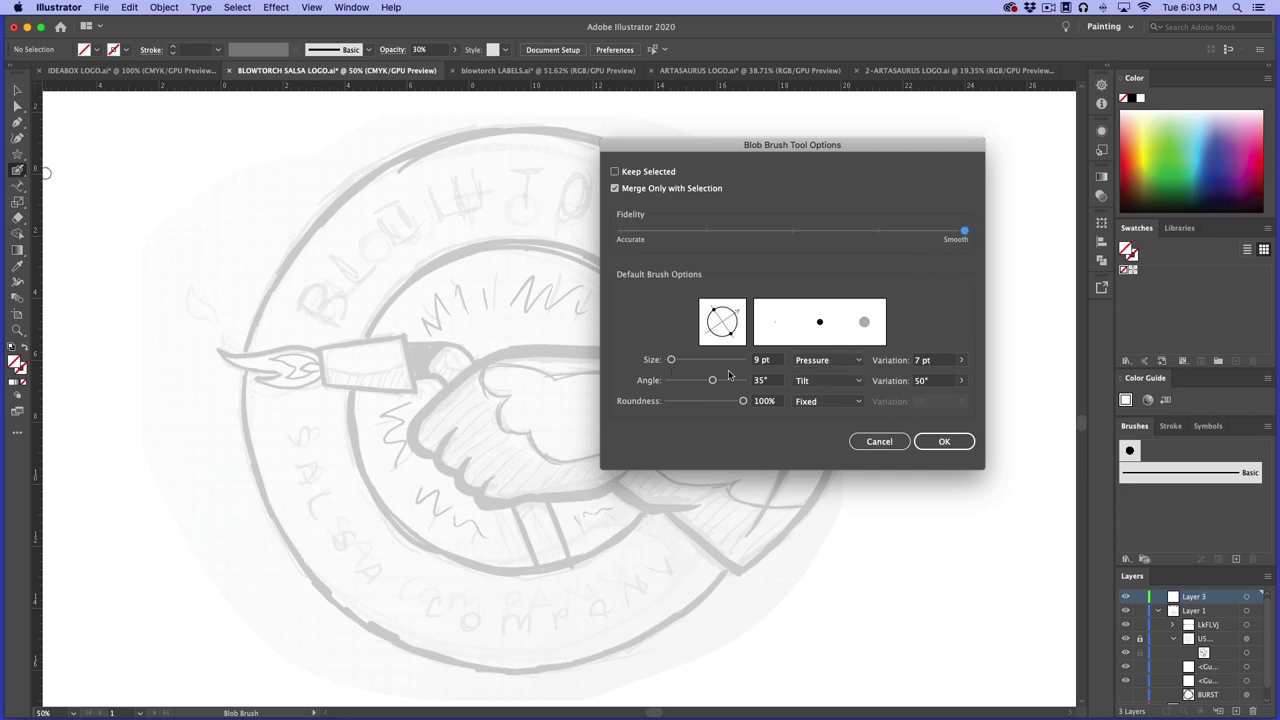
click(961, 360)
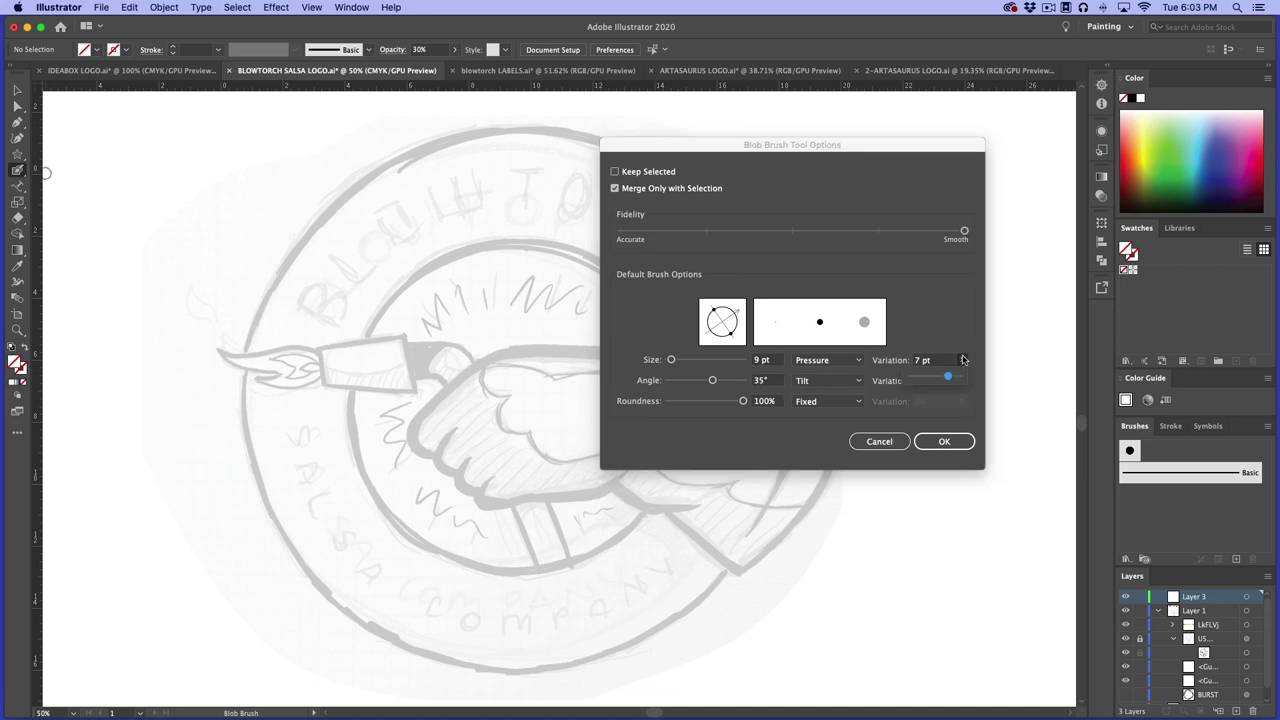
drag(950, 377, 958, 376)
click(959, 442)
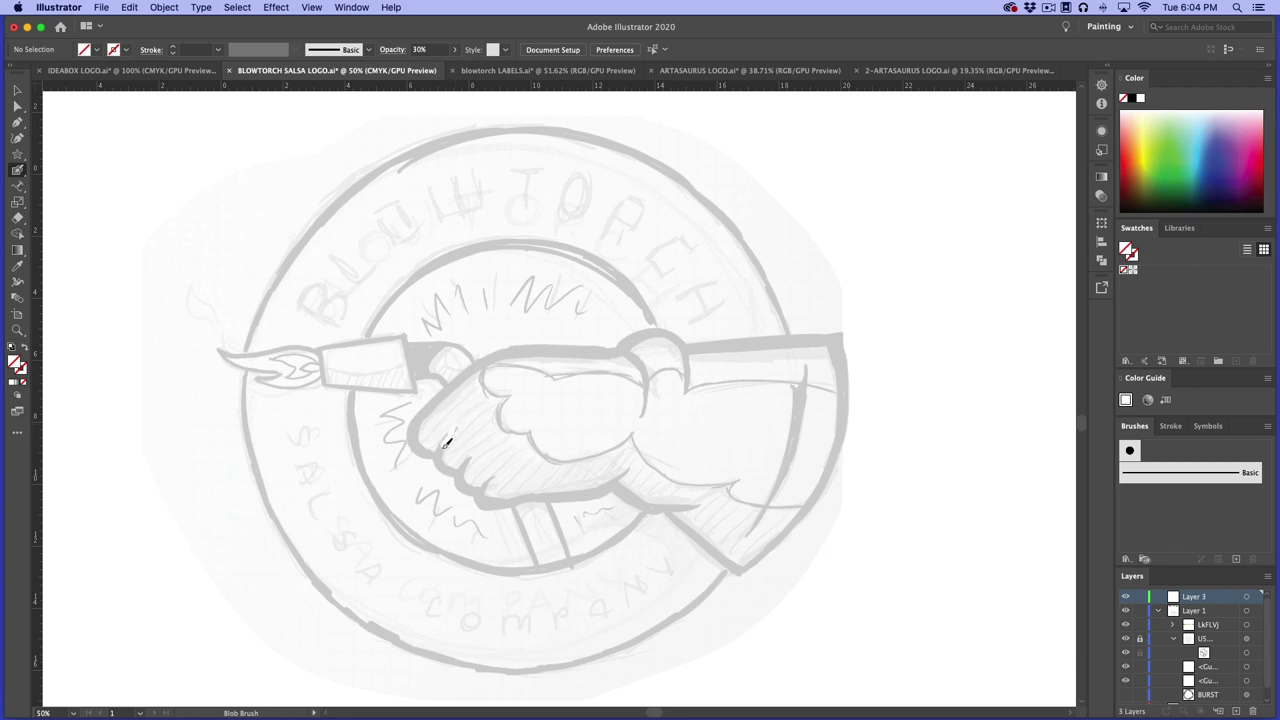
drag(446, 443, 486, 423)
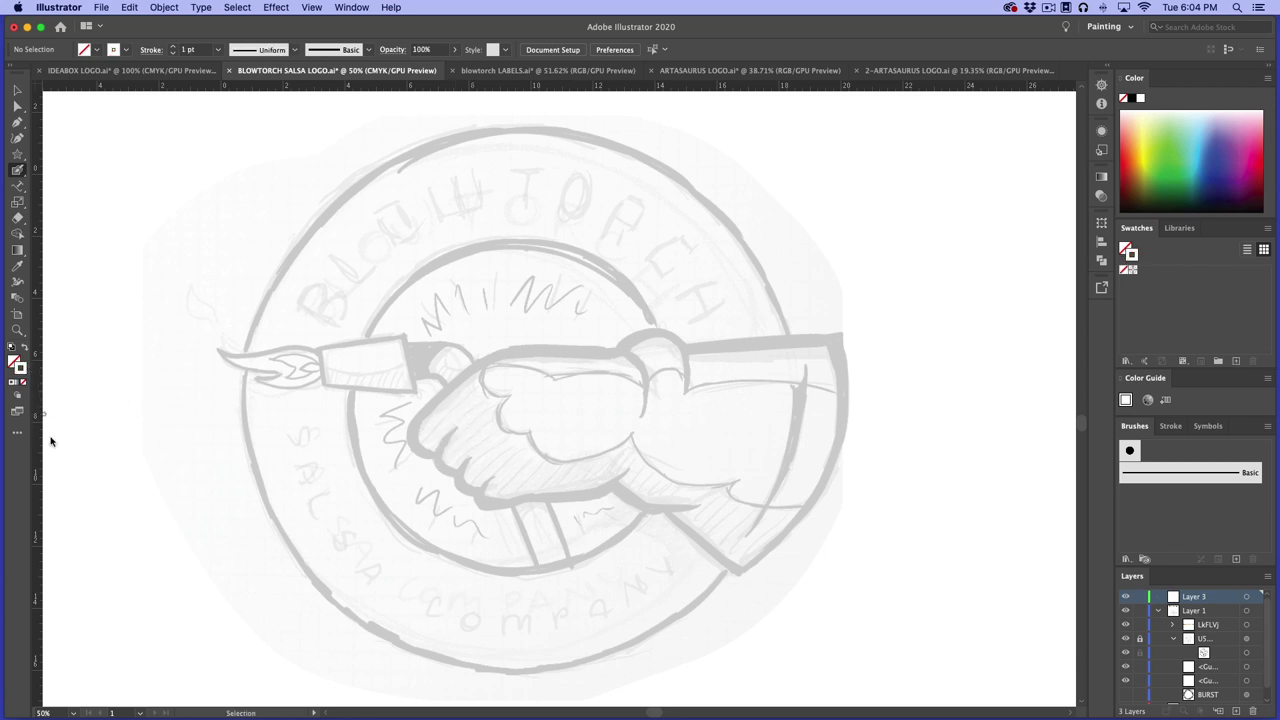
Make black (000000) the painting colour and undo a test stroke
double_click(20, 367)
text(000000)
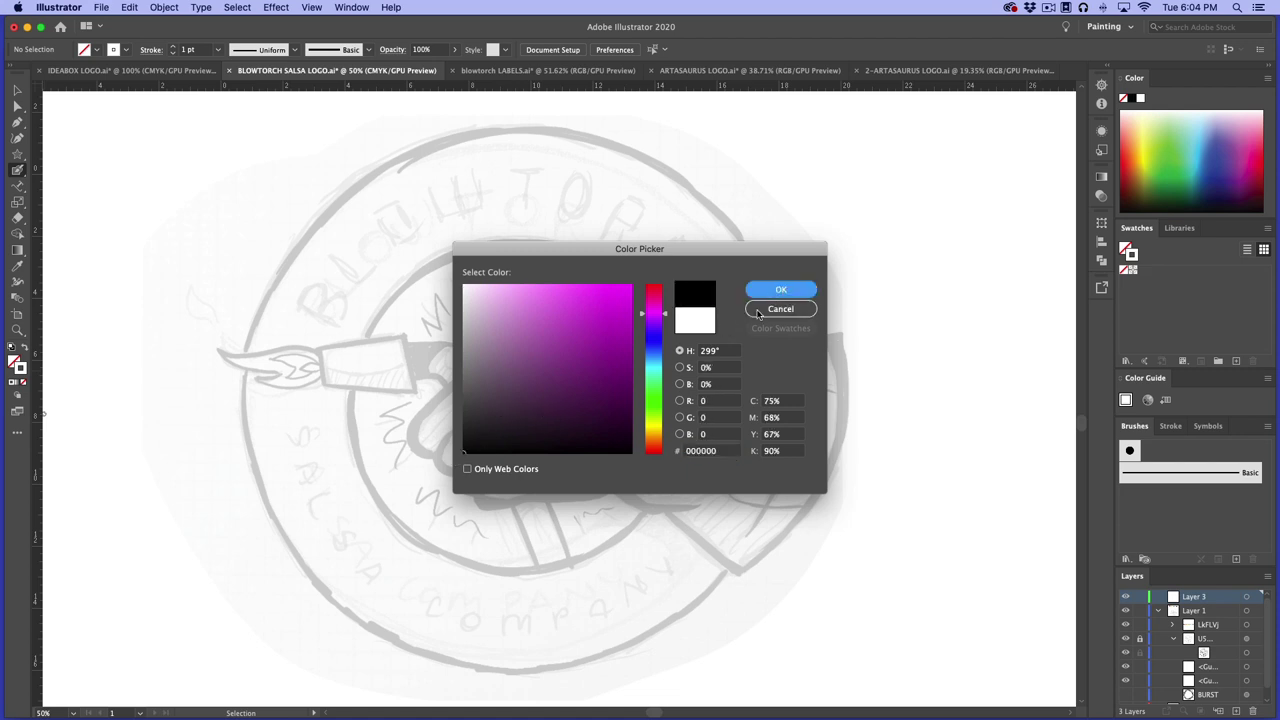
key(Return)
mouse_move(496, 465)
mouse_down()
mouse_move(481, 499)
mouse_move(530, 486)
mouse_up()
key(super+z)
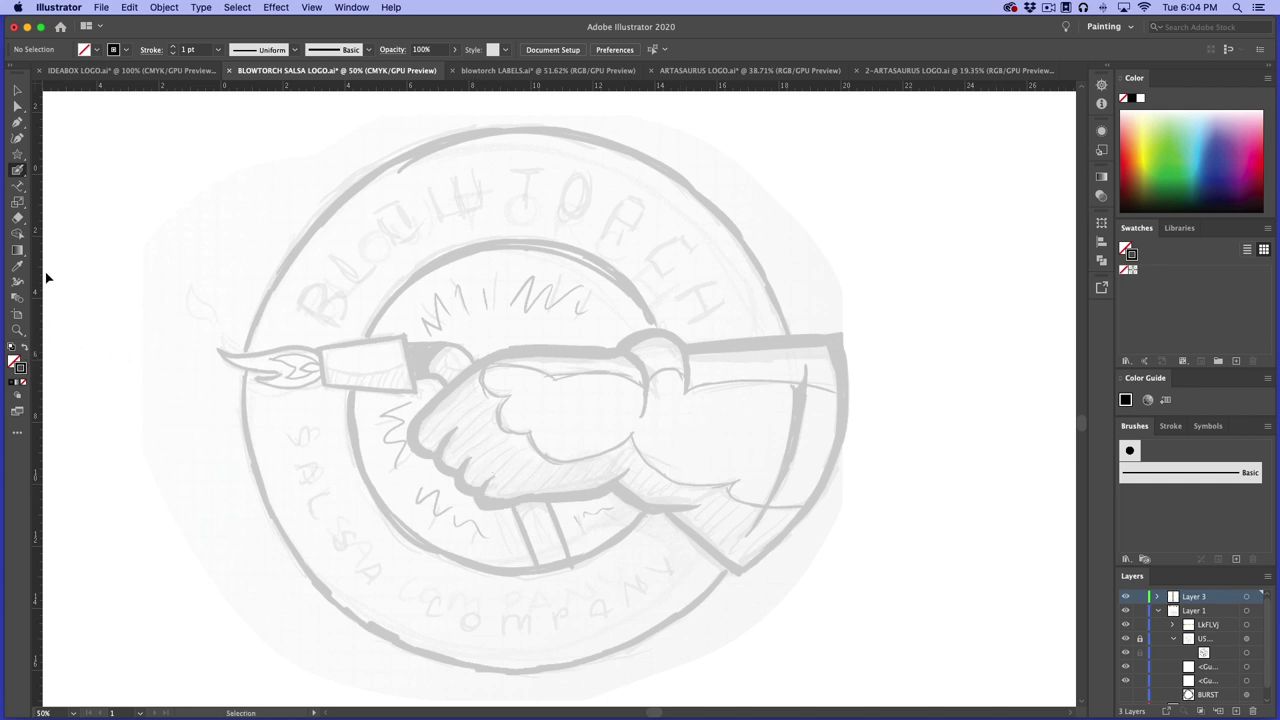
Enter 13 as the Blob Brush size
double_click(18, 171)
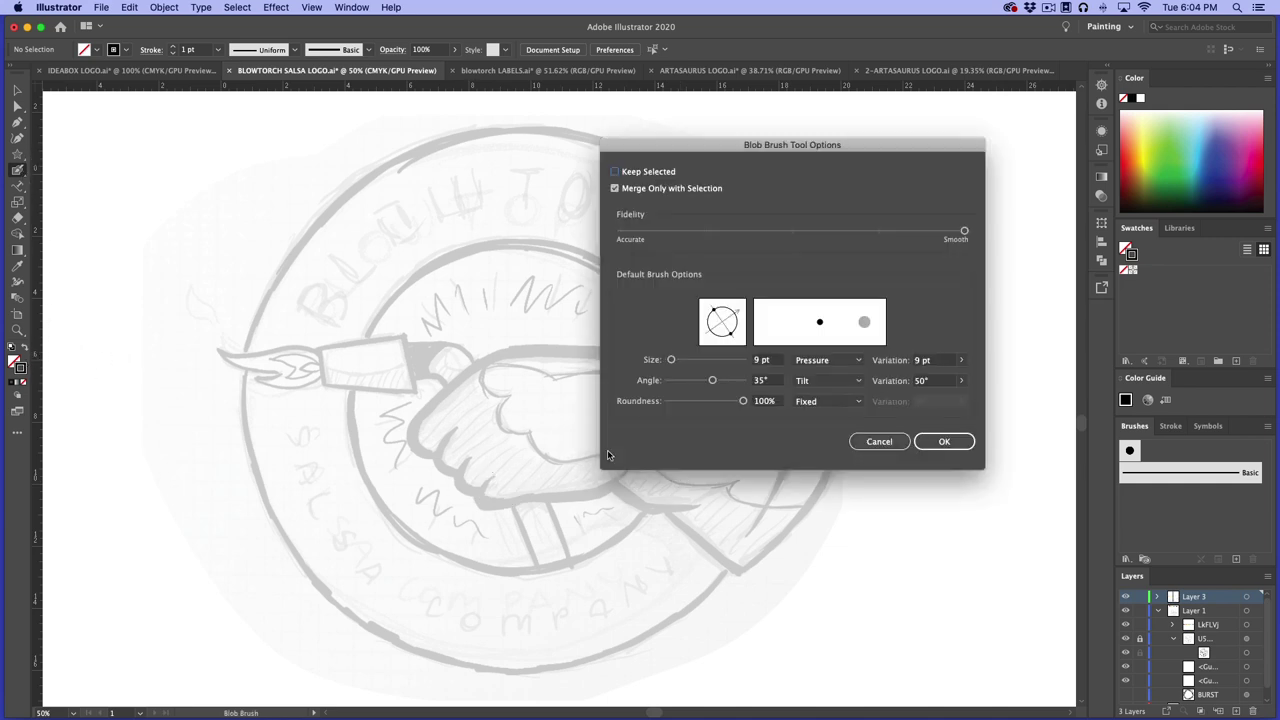
click(774, 362)
text(1)
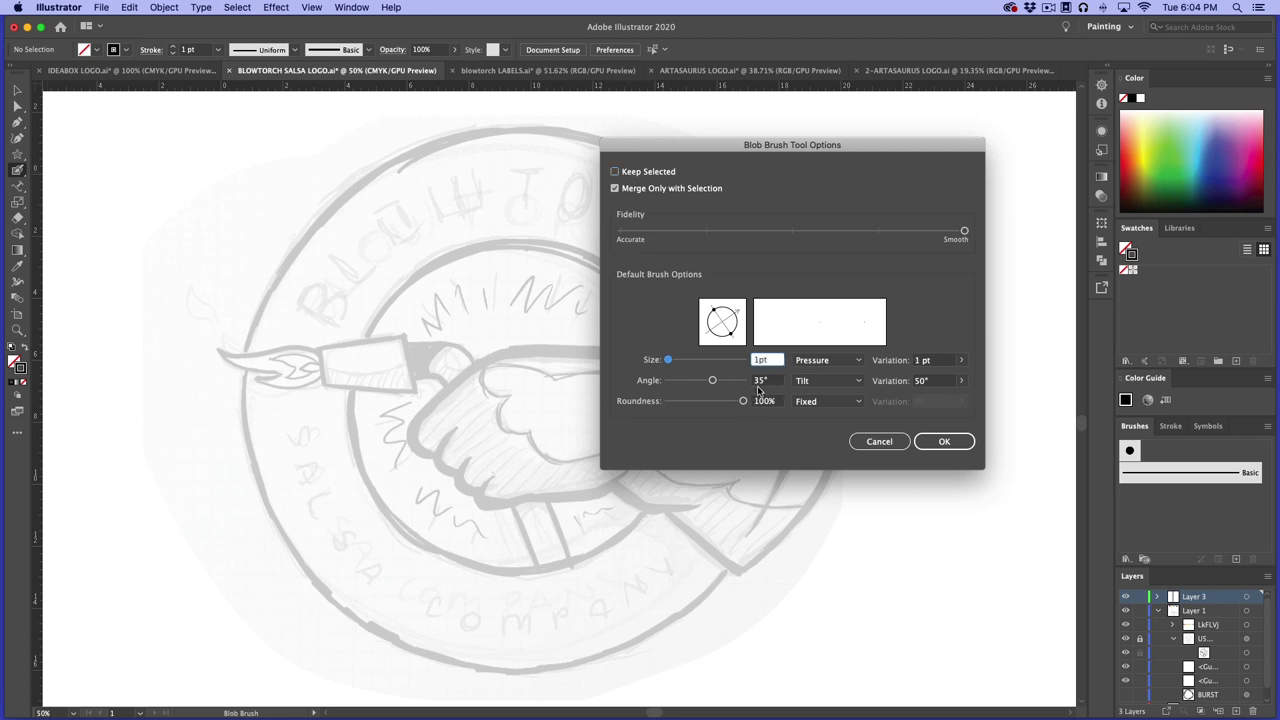
text(3)
click(944, 441)
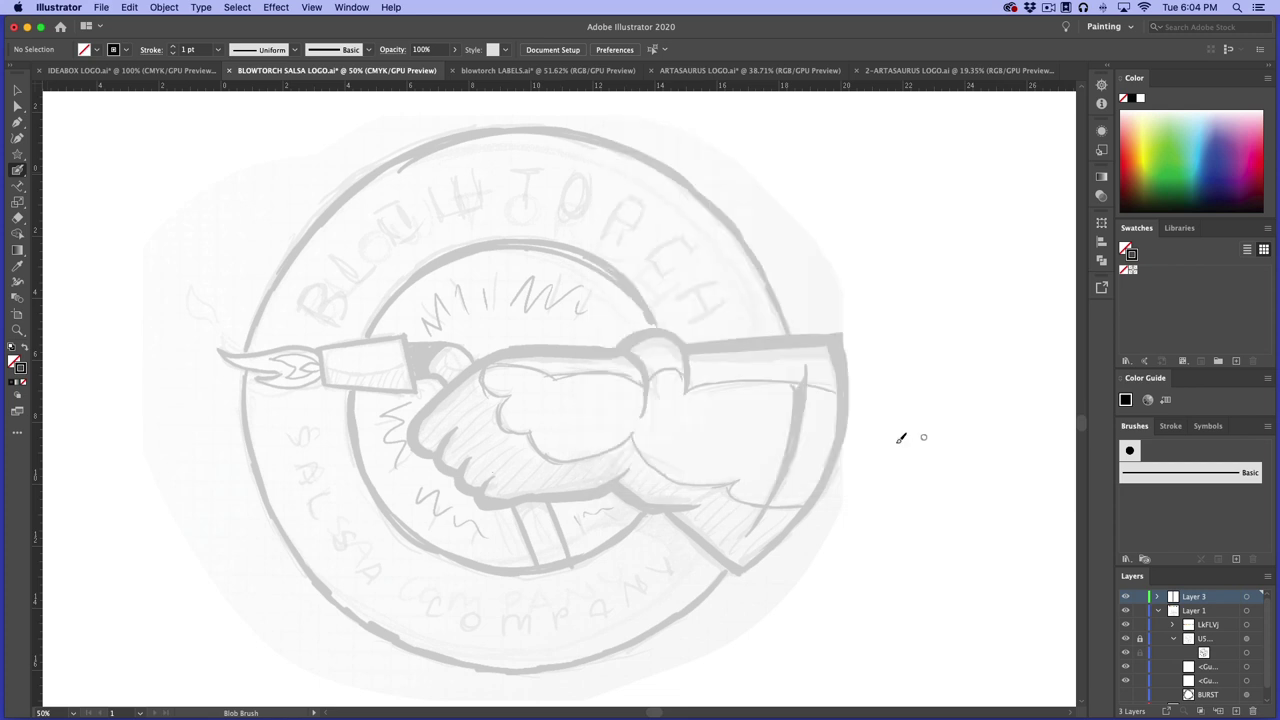
key(z)
click(529, 416)
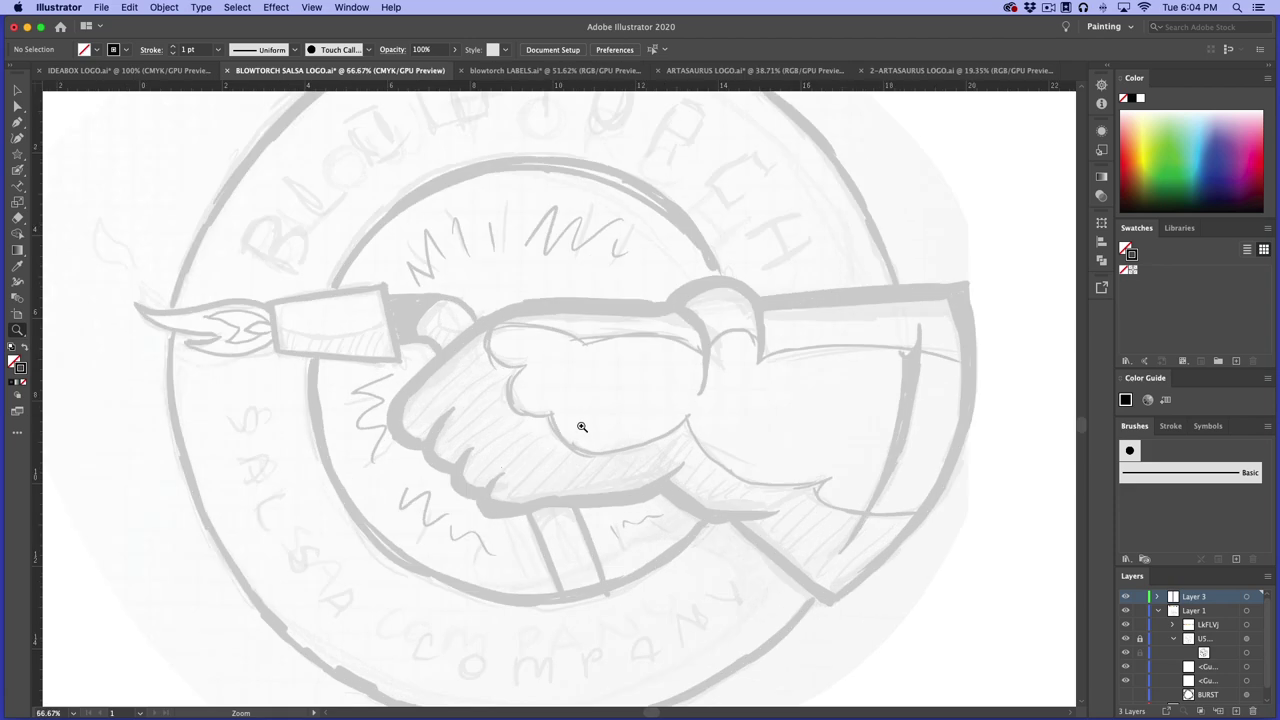
click(582, 426)
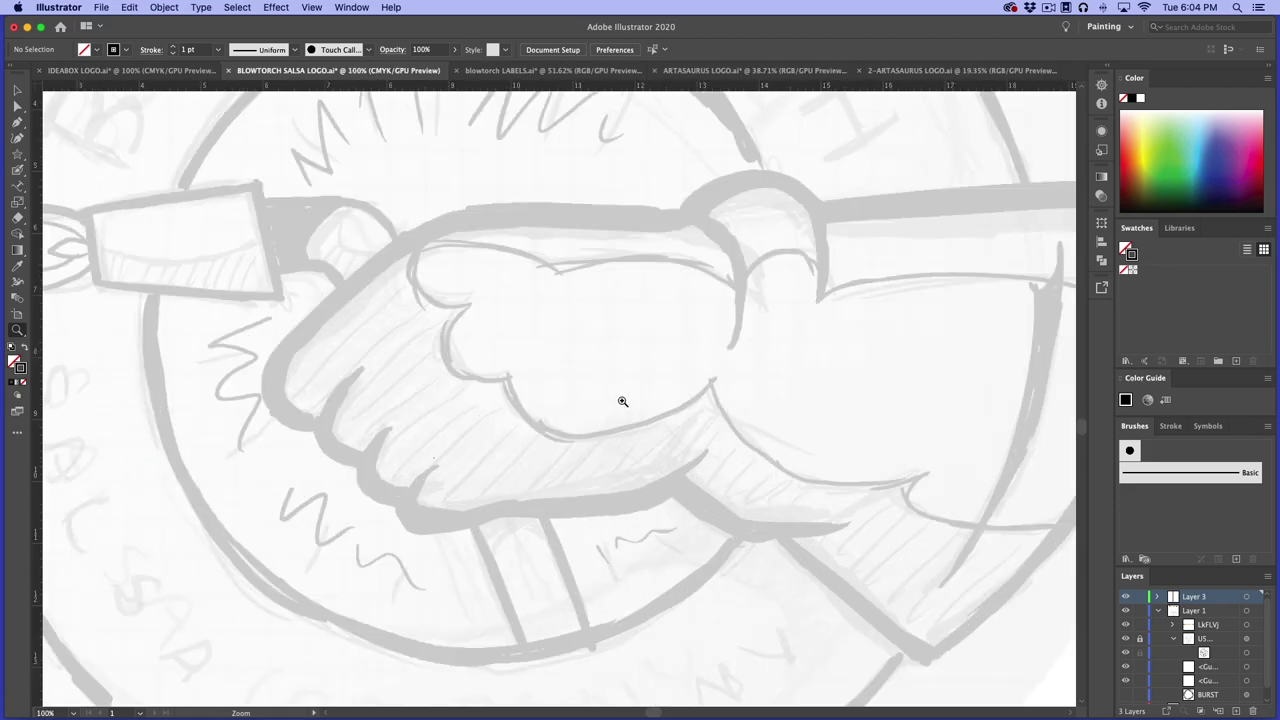
alt+click(492, 437)
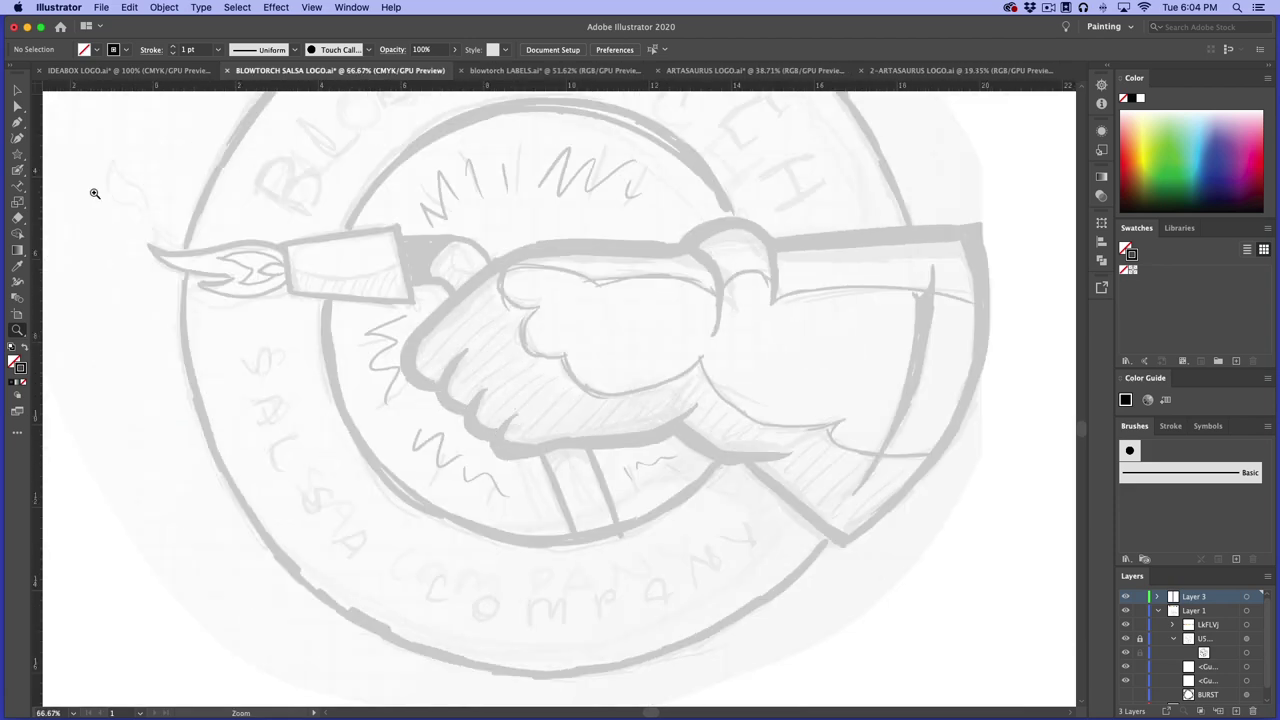
click(17, 170)
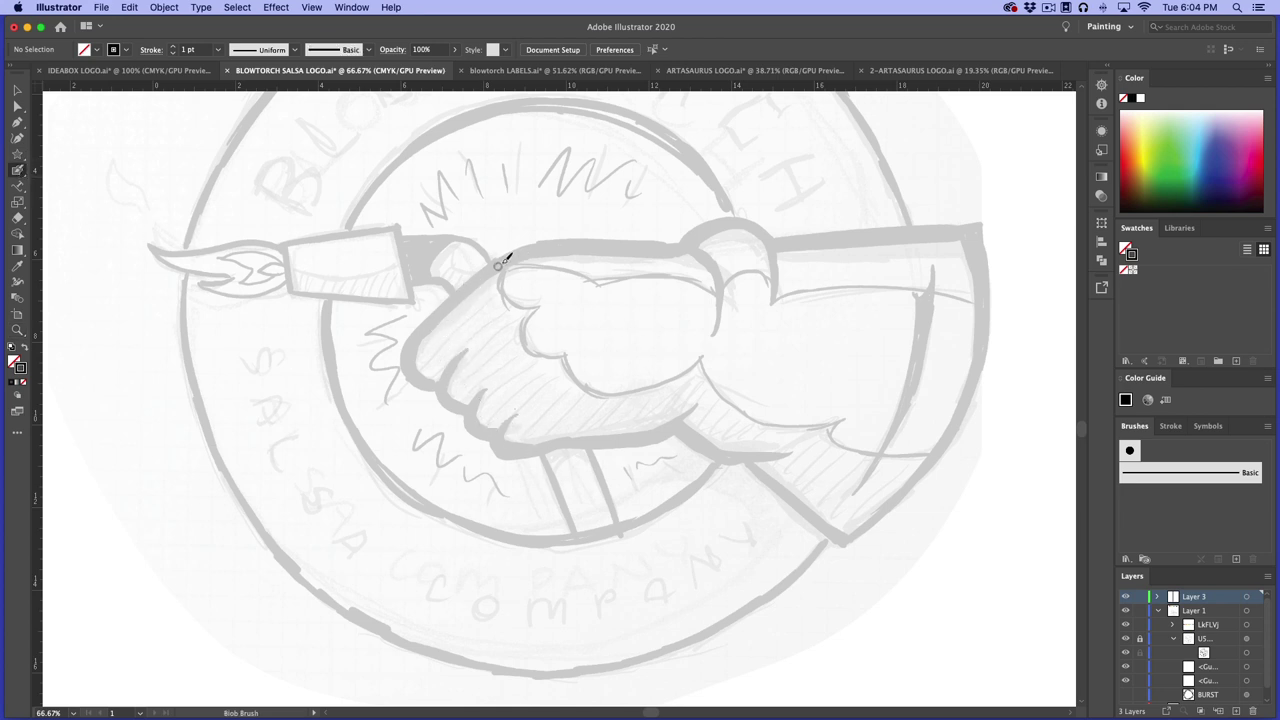
mouse_move(511, 255)
mouse_down()
mouse_move(429, 321)
mouse_move(400, 369)
mouse_move(423, 390)
mouse_move(438, 384)
mouse_move(477, 403)
mouse_up()
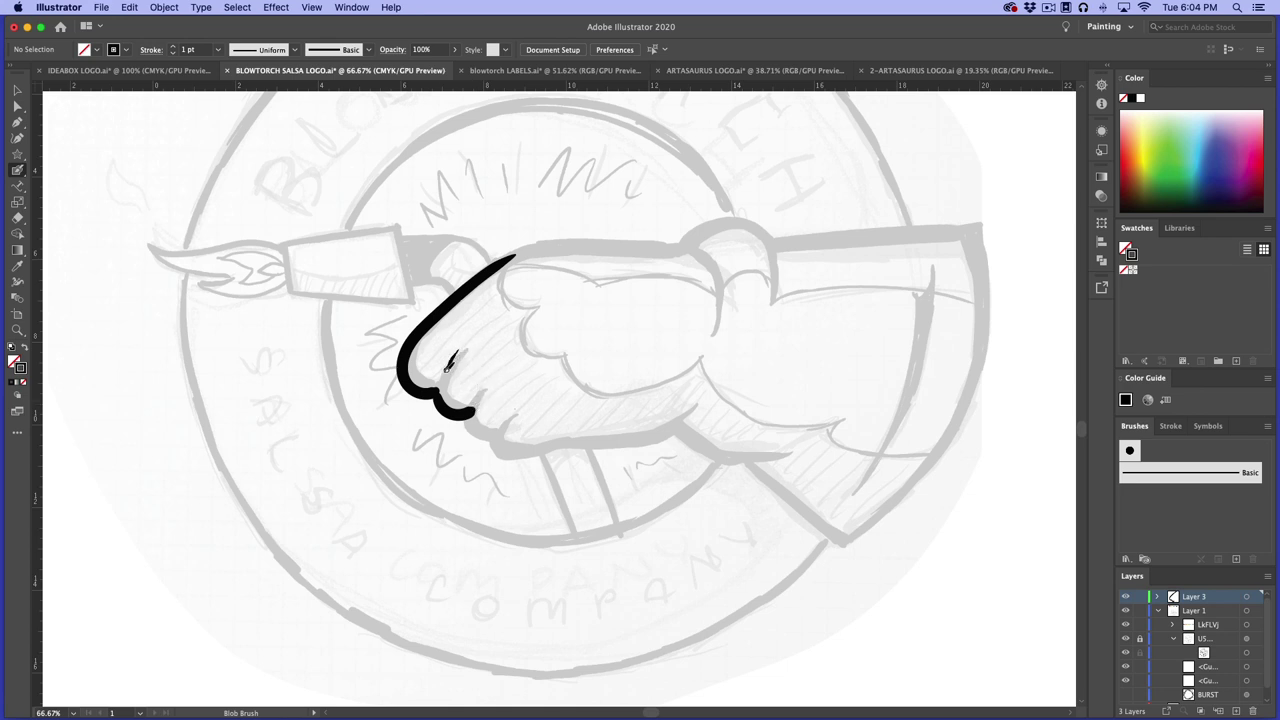
drag(451, 360, 446, 404)
key(super+z)
key(super+z)
key(super+z)
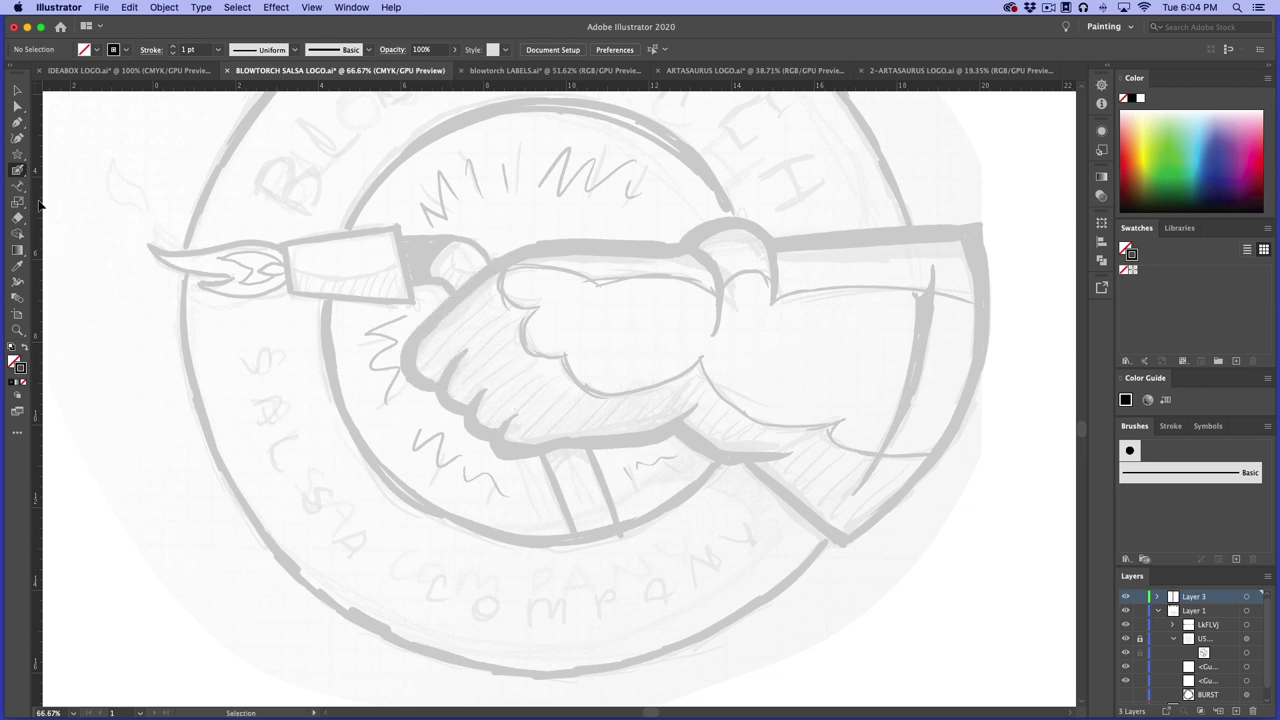
Change the Blob Brush angle from Tilt to Fixed and confirm
click(20, 171)
double_click(22, 172)
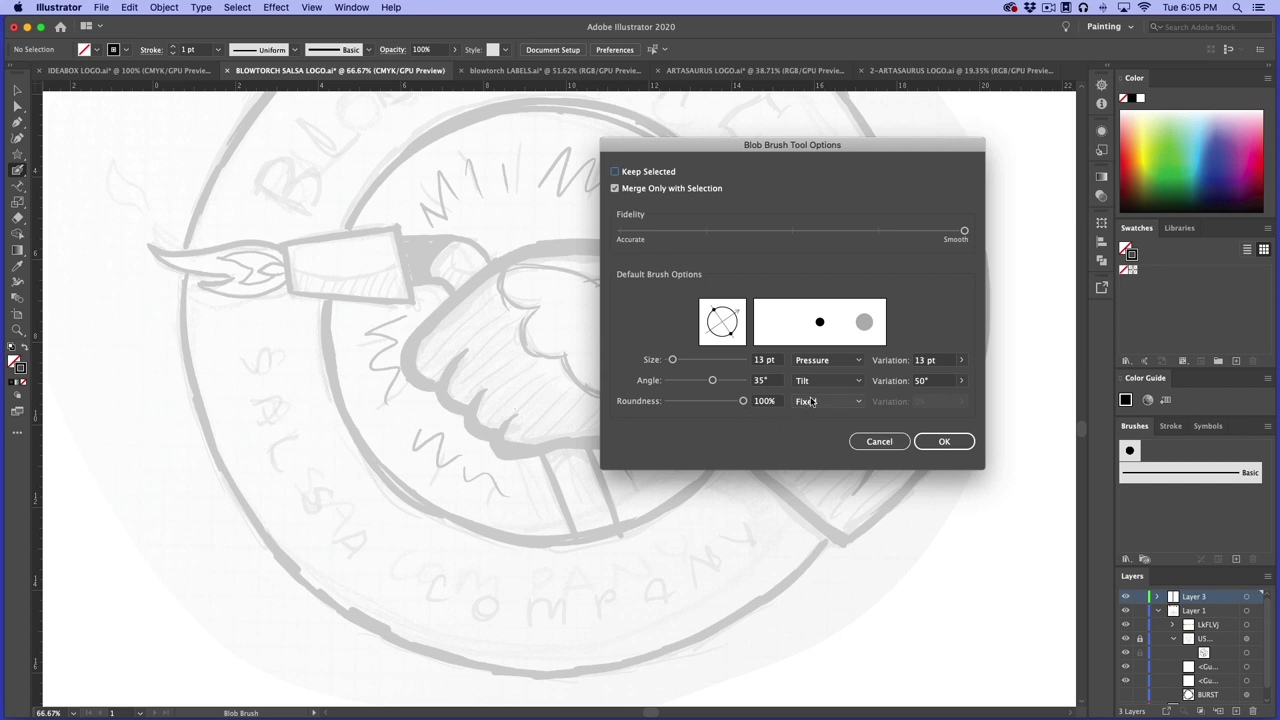
click(856, 384)
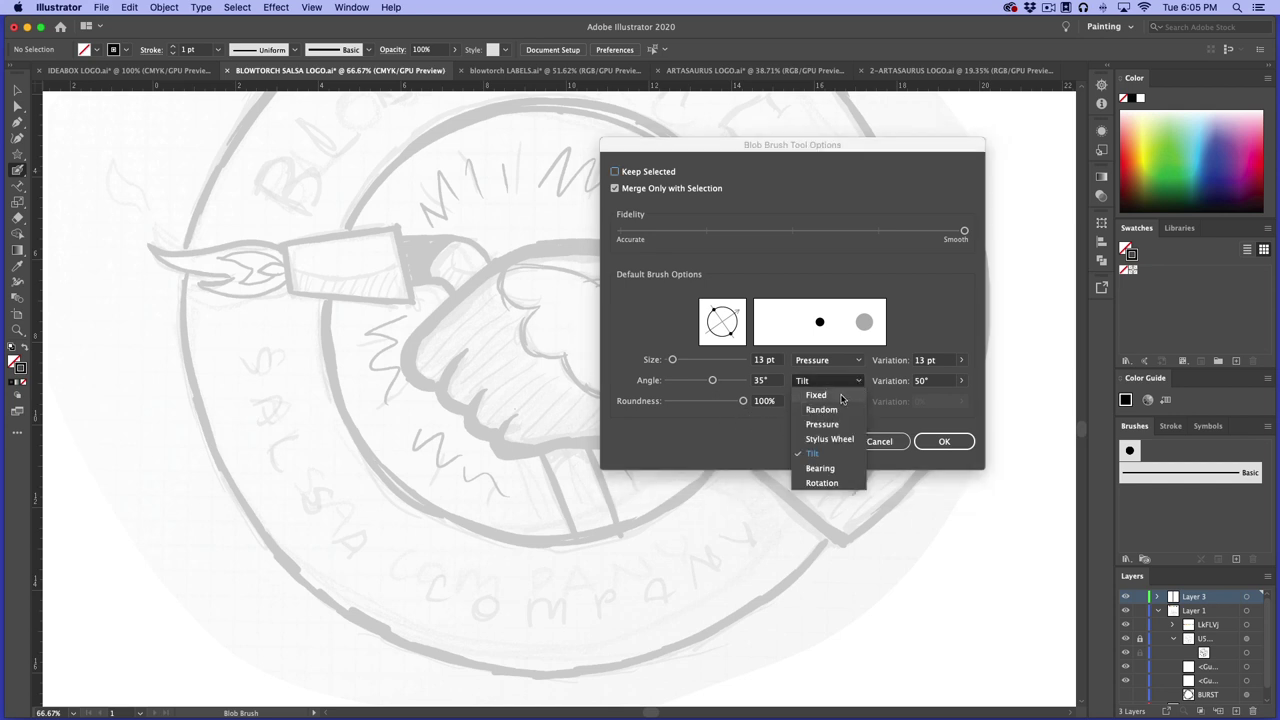
click(840, 399)
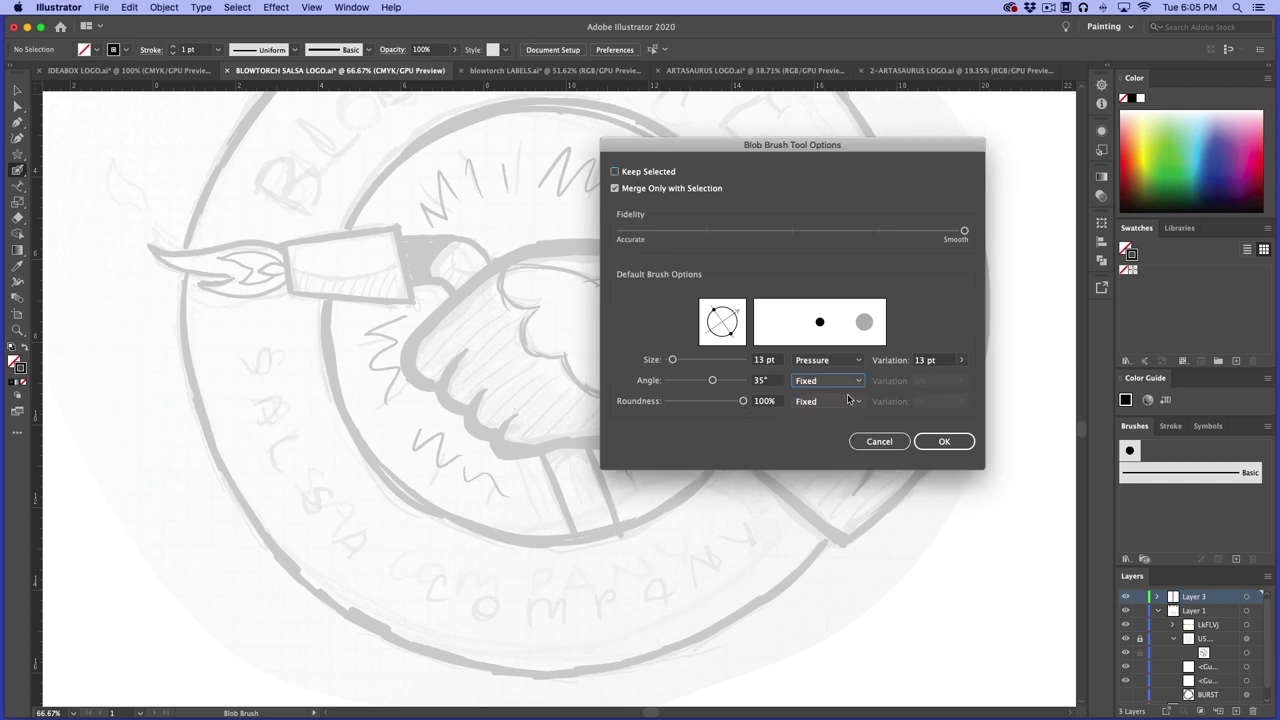
click(942, 444)
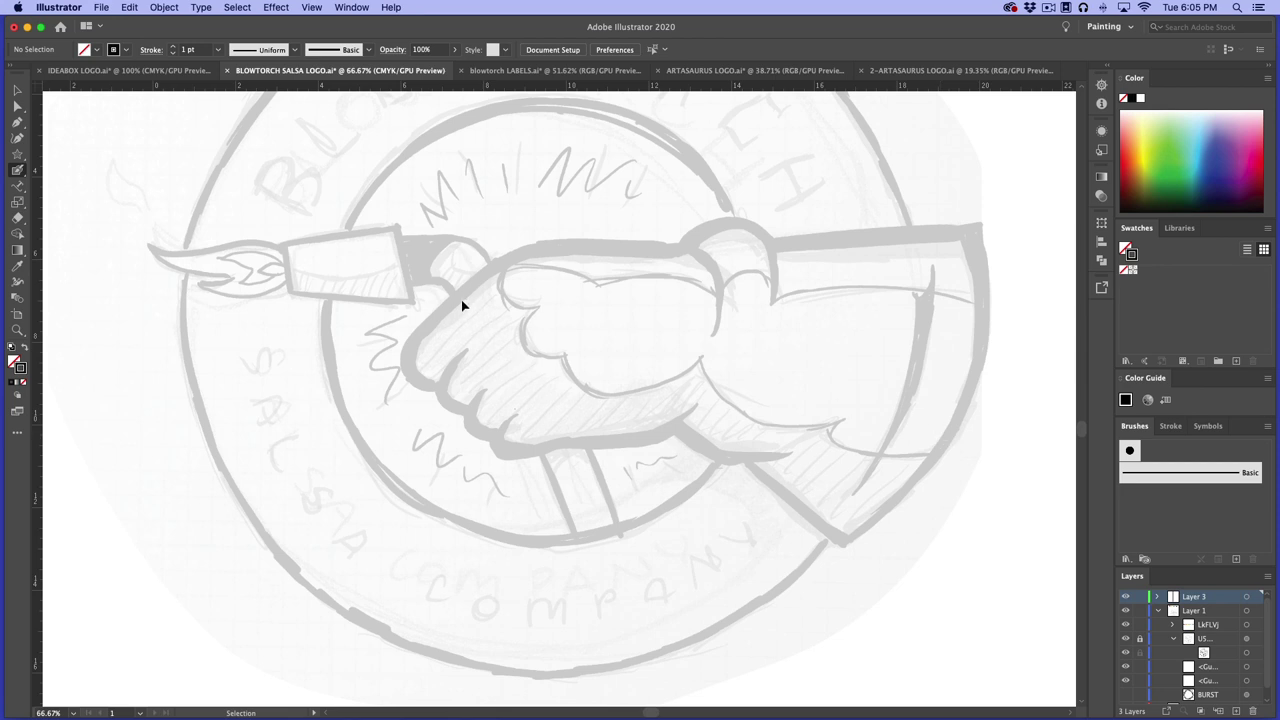
click(18, 172)
mouse_move(478, 277)
mouse_down()
mouse_move(412, 345)
mouse_move(404, 378)
mouse_move(433, 383)
mouse_up()
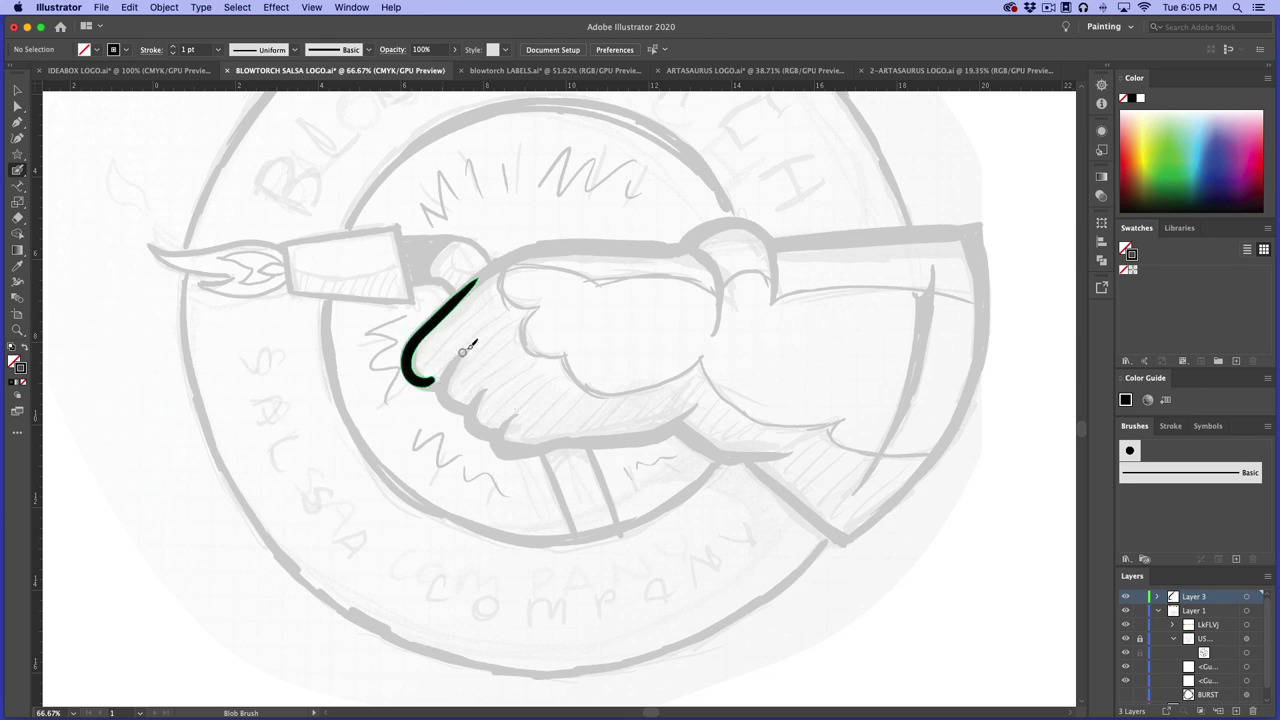
key(super+z)
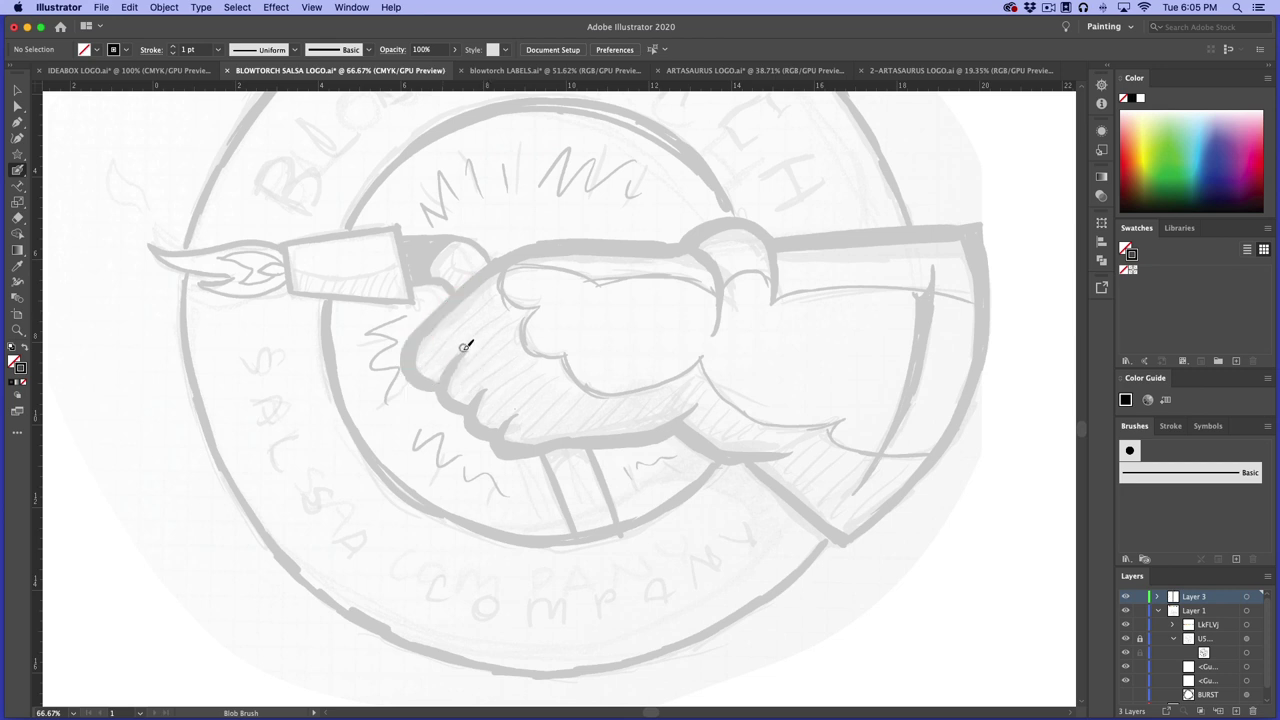
mouse_move(464, 347)
mouse_down()
mouse_move(441, 394)
mouse_move(481, 410)
mouse_up()
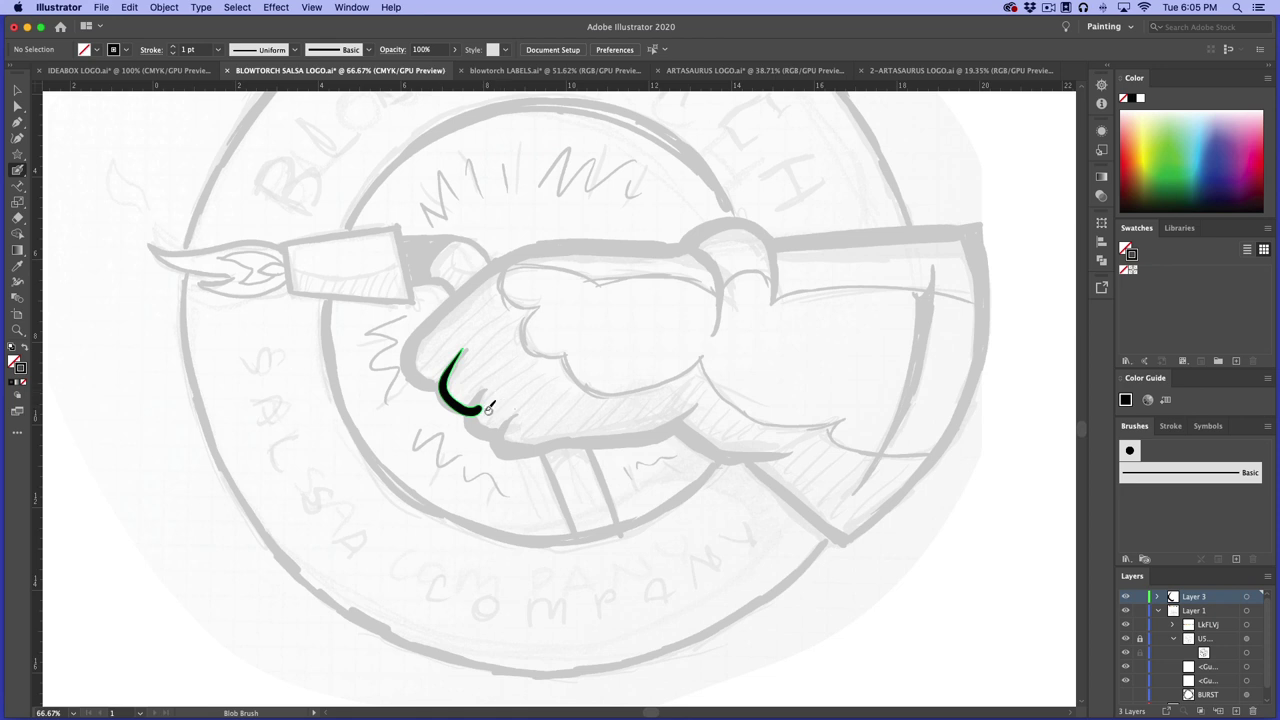
key(super+z)
mouse_move(457, 351)
mouse_down()
mouse_move(440, 382)
mouse_move(477, 404)
mouse_up()
mouse_move(437, 305)
mouse_down()
mouse_move(406, 345)
mouse_move(409, 379)
mouse_move(448, 385)
mouse_up()
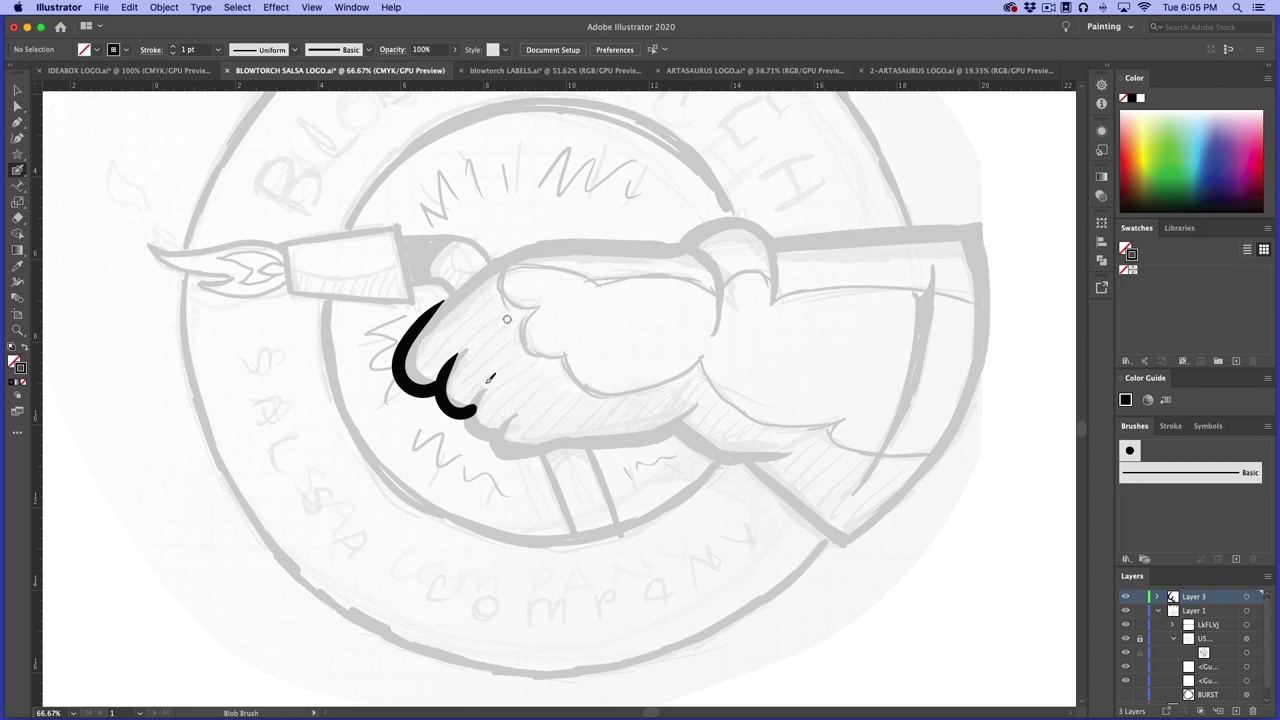
key(super+z)
key(super+z)
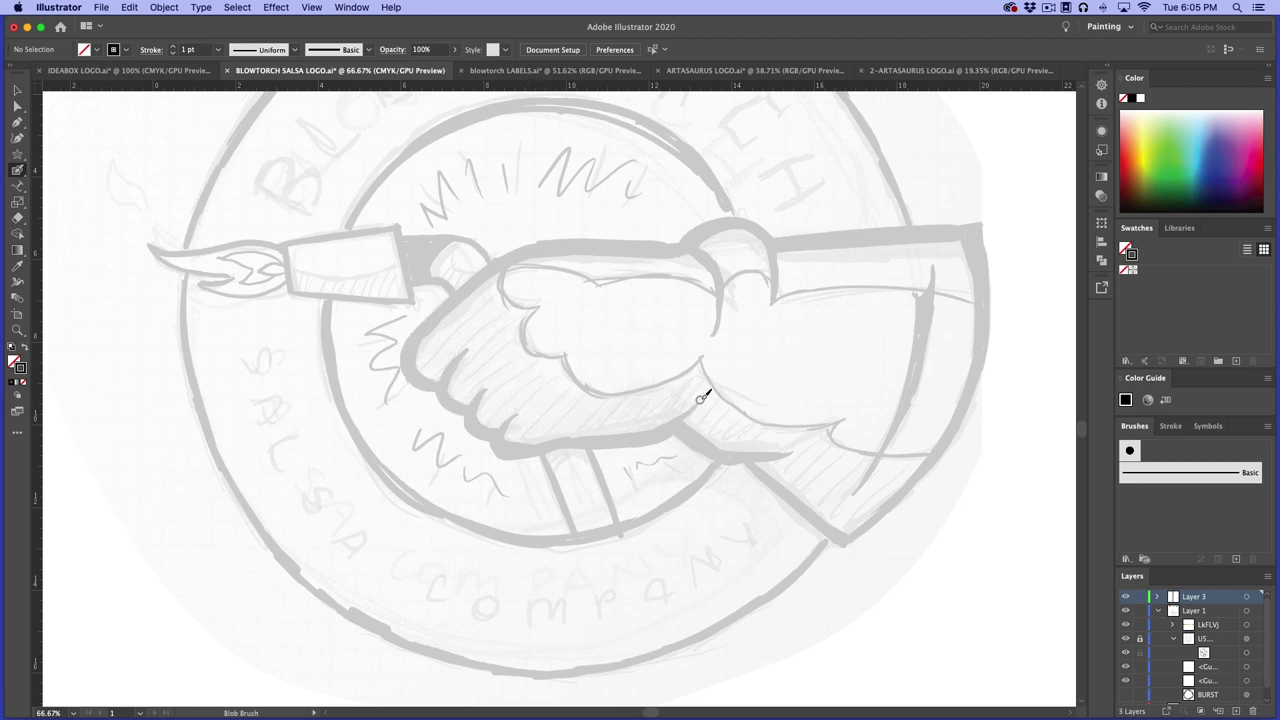
mouse_move(692, 410)
mouse_down()
mouse_move(648, 439)
mouse_move(512, 447)
mouse_up()
drag(690, 427, 765, 460)
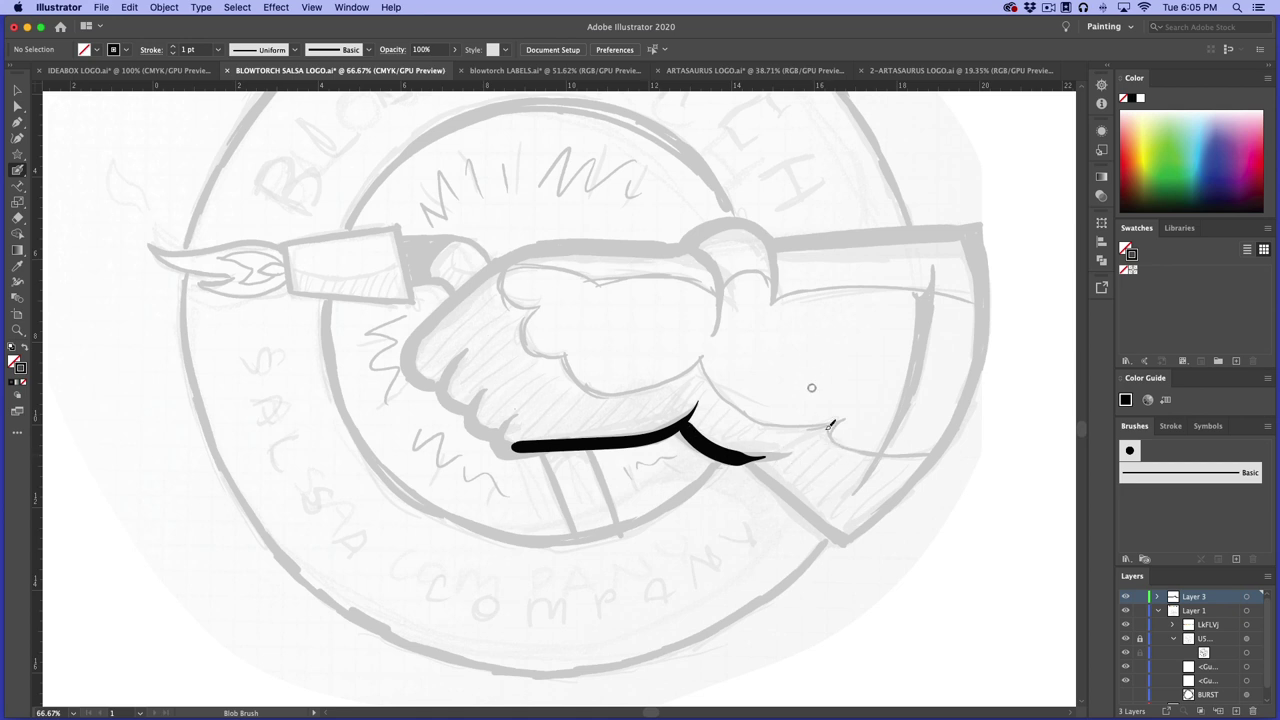
mouse_move(976, 224)
mouse_down()
mouse_move(979, 376)
mouse_move(948, 437)
mouse_move(887, 507)
mouse_move(838, 542)
mouse_up()
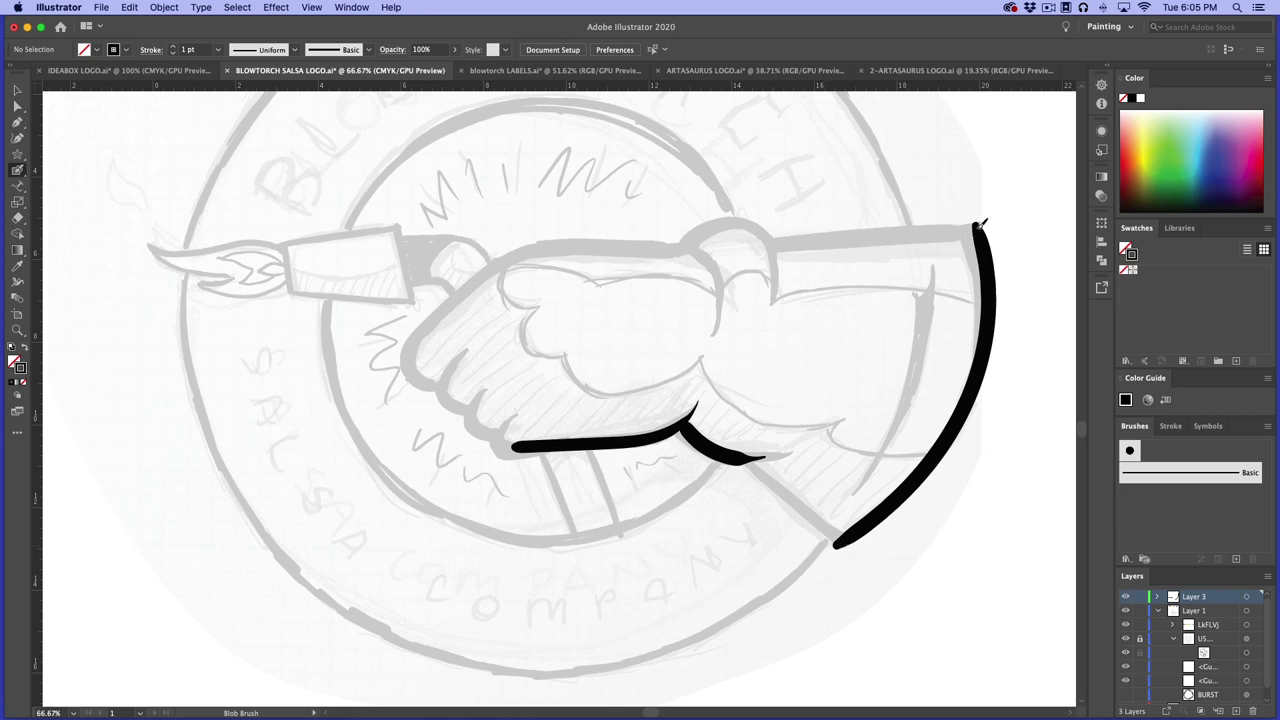
drag(978, 225, 767, 238)
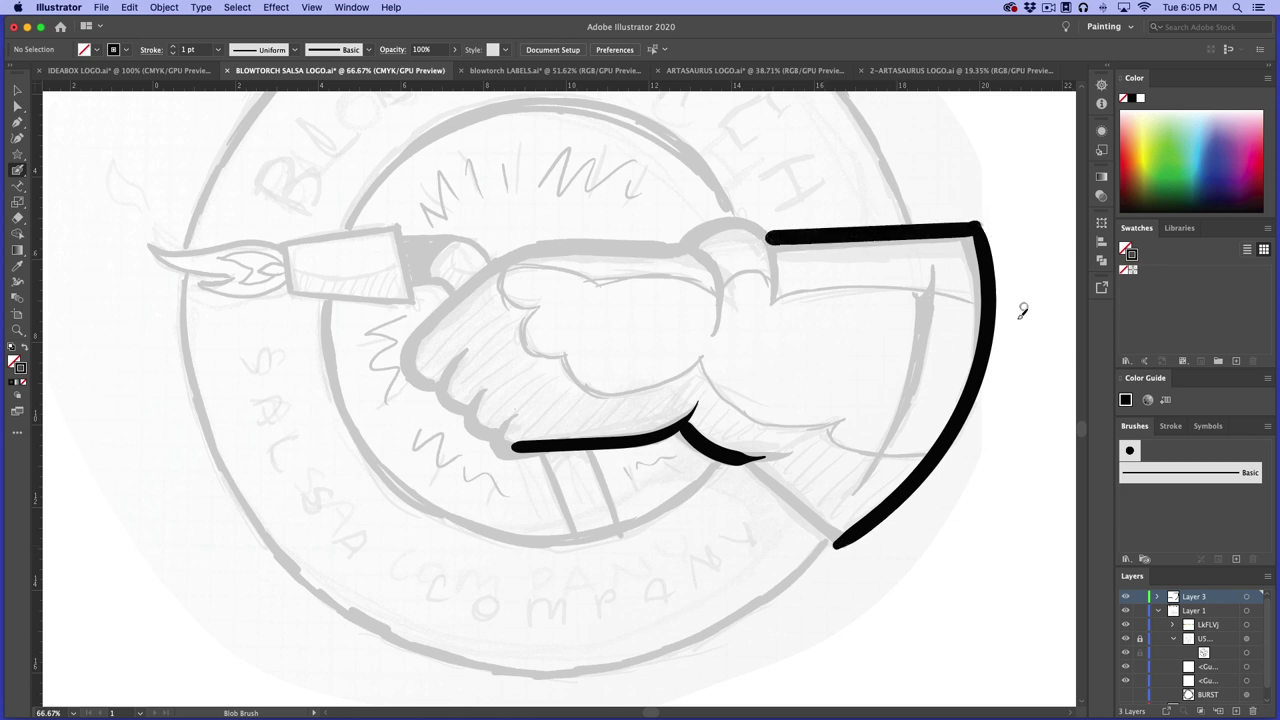
mouse_move(779, 287)
mouse_down()
mouse_move(759, 226)
mouse_move(728, 214)
mouse_move(682, 247)
mouse_up()
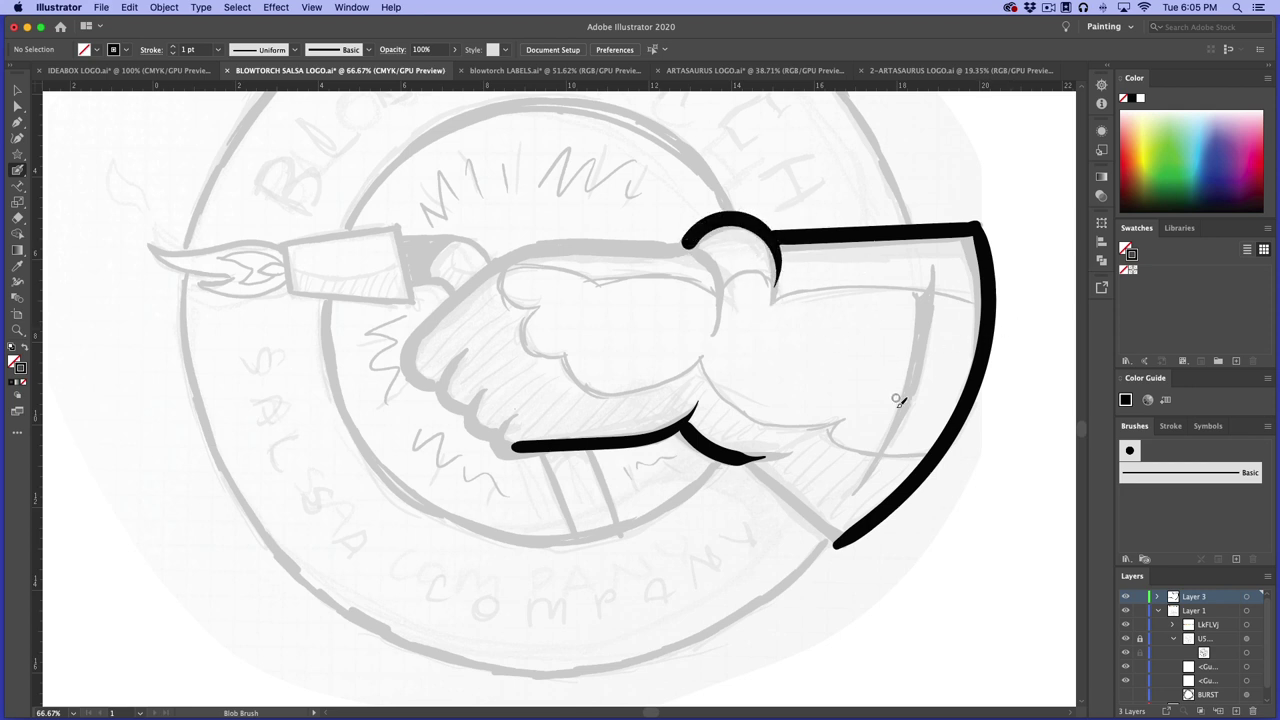
key(super+z)
key(super+z)
key(super+z)
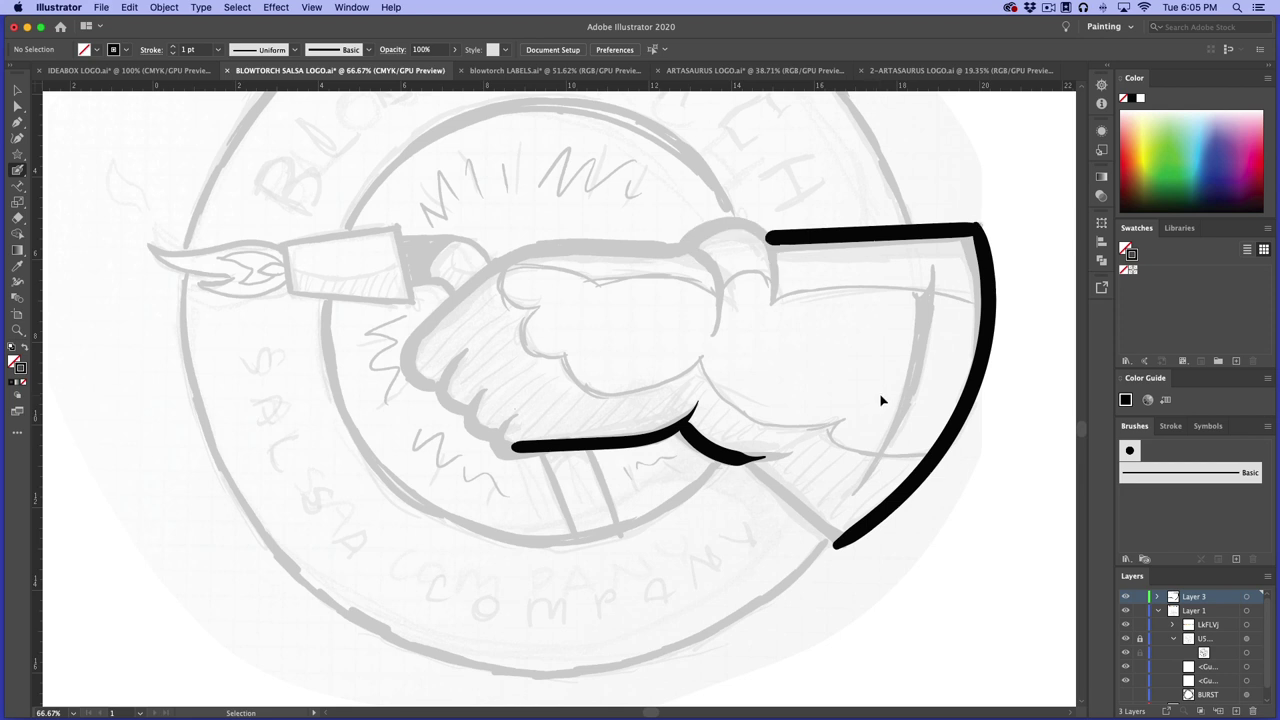
key(super+z)
key(super+z)
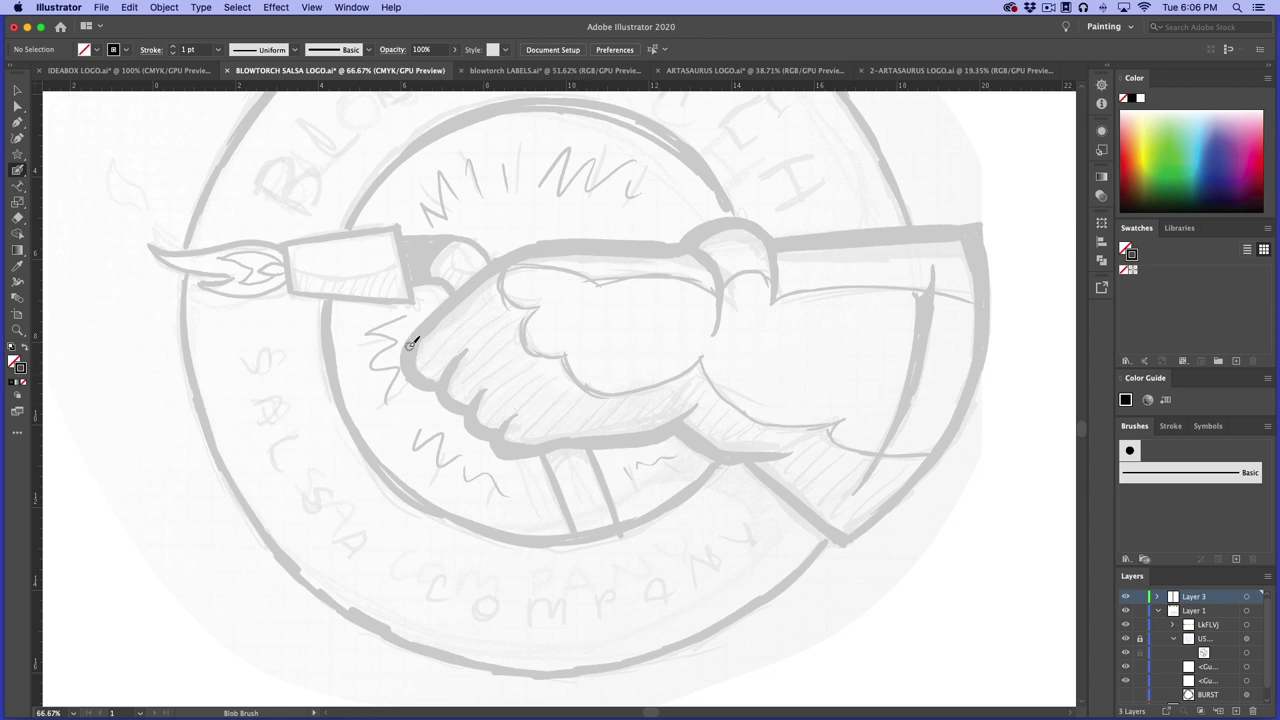
Ink the fist's knuckles, underside, sleeve cuff, wrist bump and top edge in thick black
mouse_move(414, 338)
mouse_down()
mouse_move(418, 378)
mouse_move(448, 384)
mouse_move(508, 446)
mouse_move(684, 419)
mouse_up()
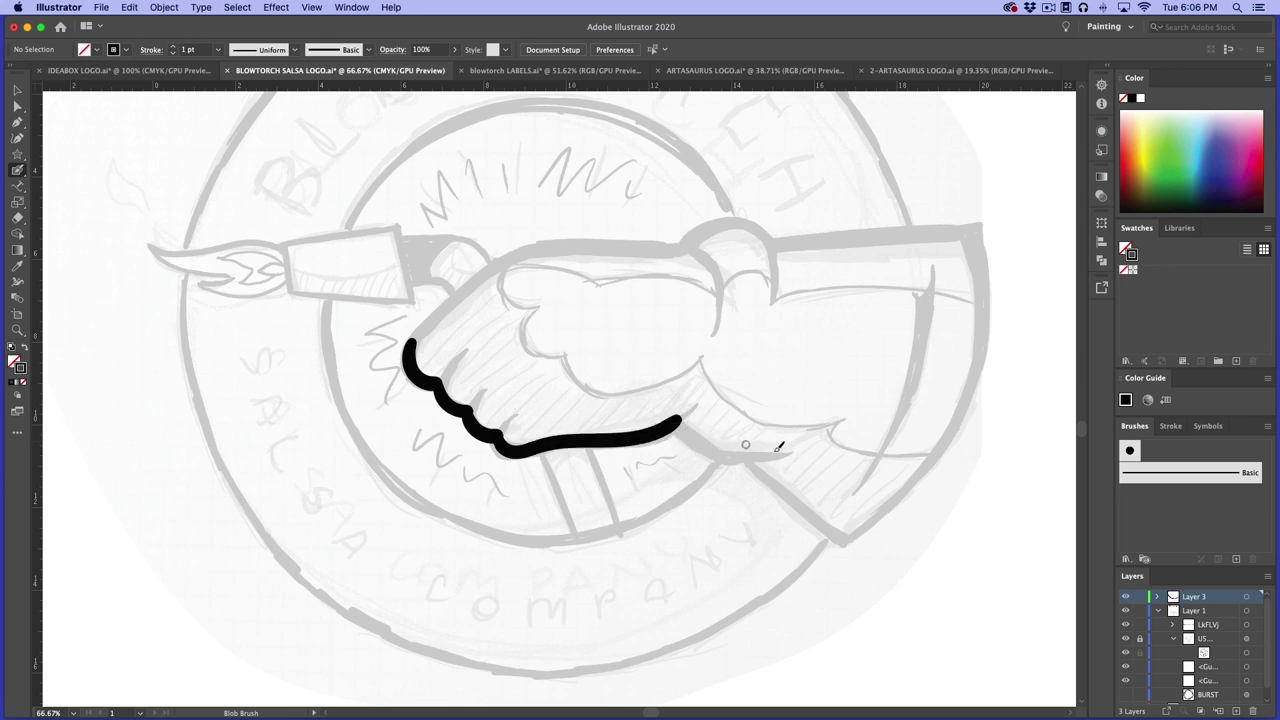
mouse_move(768, 453)
mouse_down()
mouse_move(726, 454)
mouse_move(684, 415)
mouse_up()
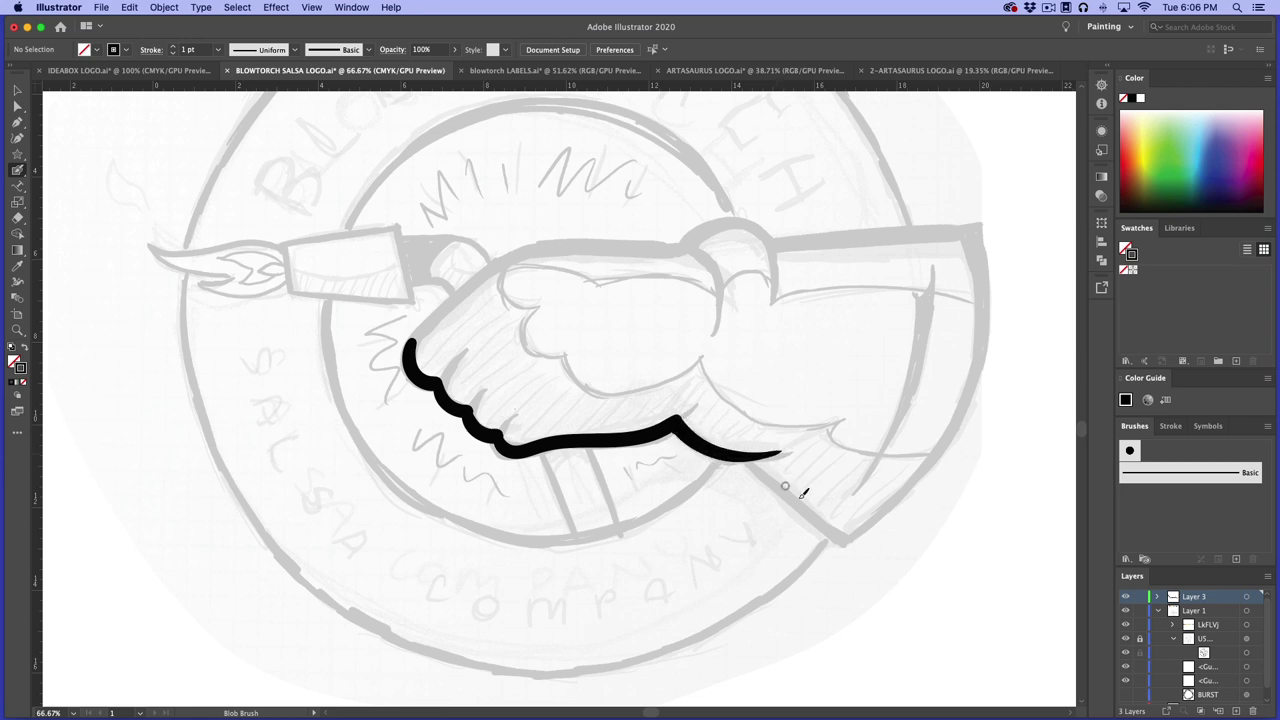
mouse_move(748, 456)
mouse_down()
mouse_move(846, 538)
mouse_move(870, 522)
mouse_move(853, 540)
mouse_move(952, 425)
mouse_move(984, 316)
mouse_move(975, 226)
mouse_move(778, 233)
mouse_up()
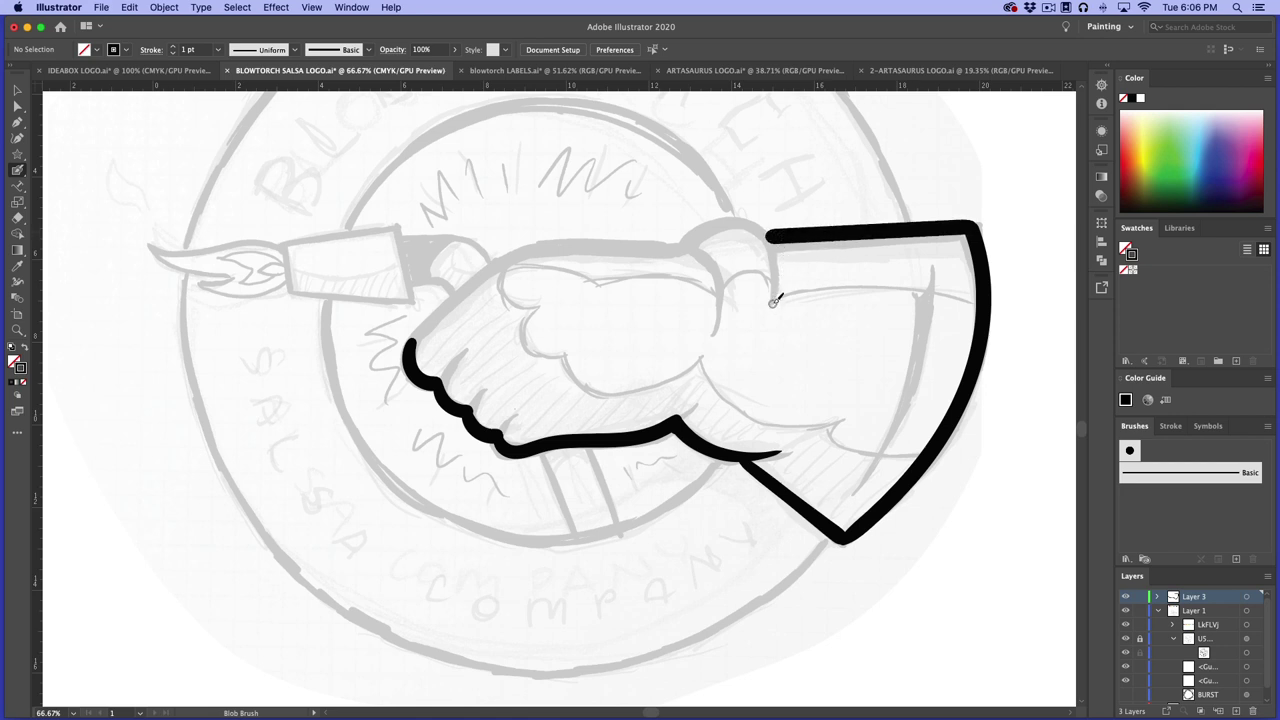
mouse_move(775, 292)
mouse_down()
mouse_move(764, 222)
mouse_move(720, 218)
mouse_move(690, 248)
mouse_up()
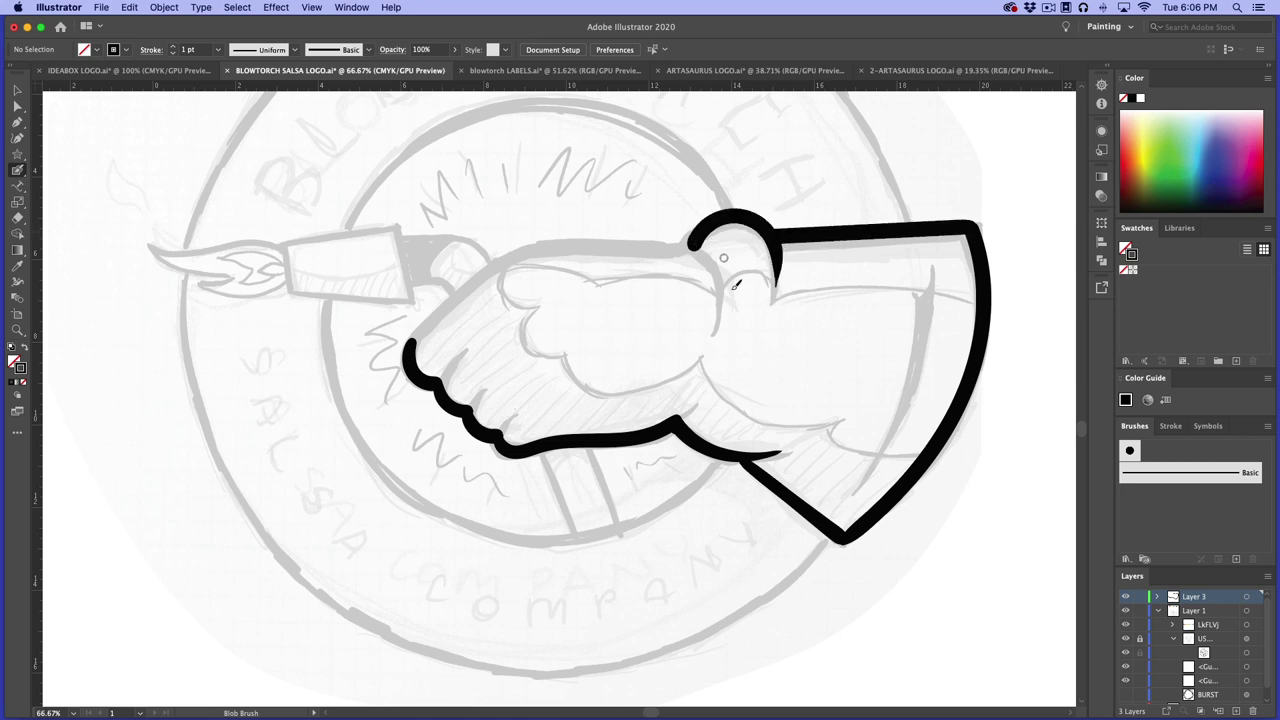
mouse_move(714, 334)
mouse_down()
mouse_move(723, 290)
mouse_move(700, 242)
mouse_up()
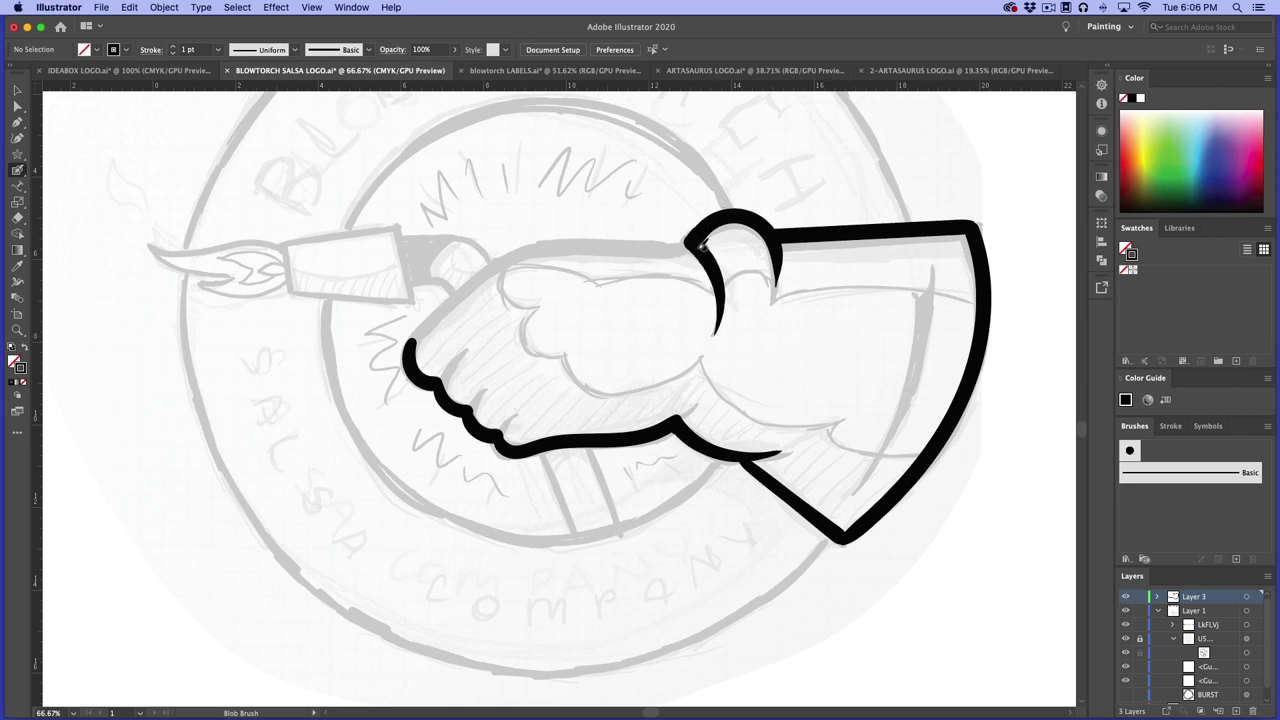
mouse_move(692, 237)
mouse_down()
mouse_move(554, 241)
mouse_move(510, 256)
mouse_move(403, 360)
mouse_up()
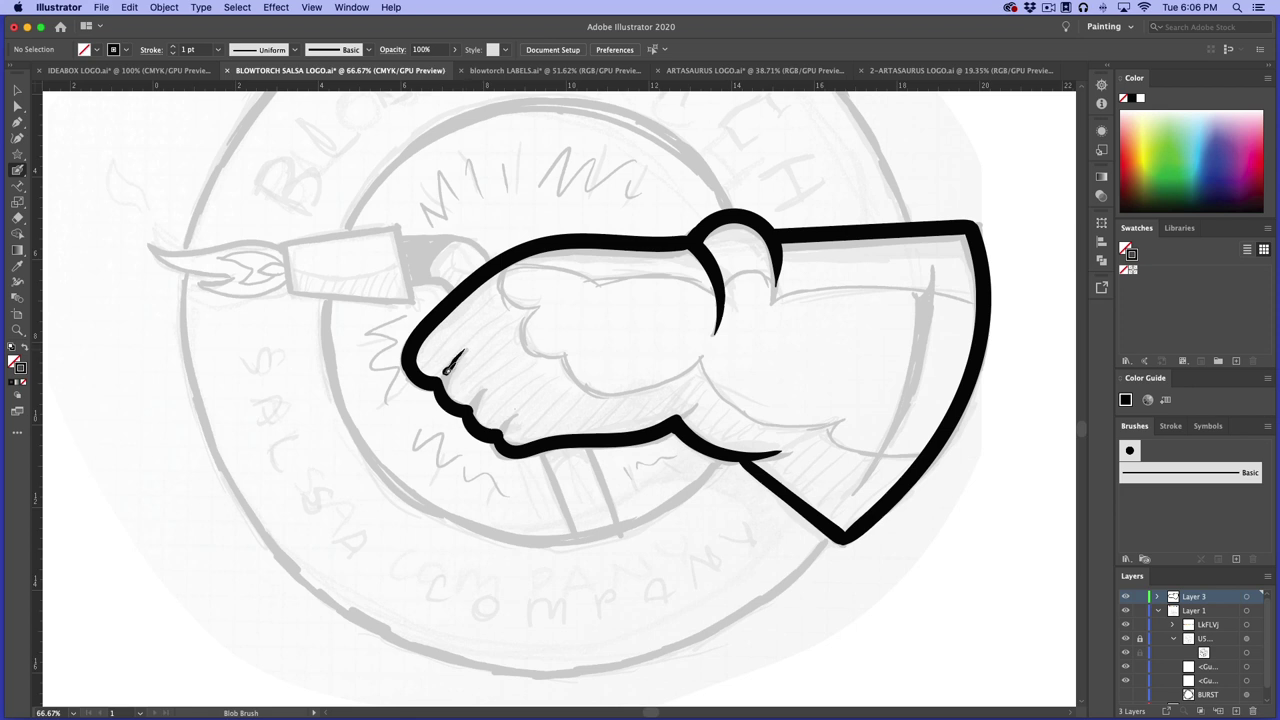
key(ctrl+z)
key(ctrl+z)
key(ctrl+z)
click(17, 330)
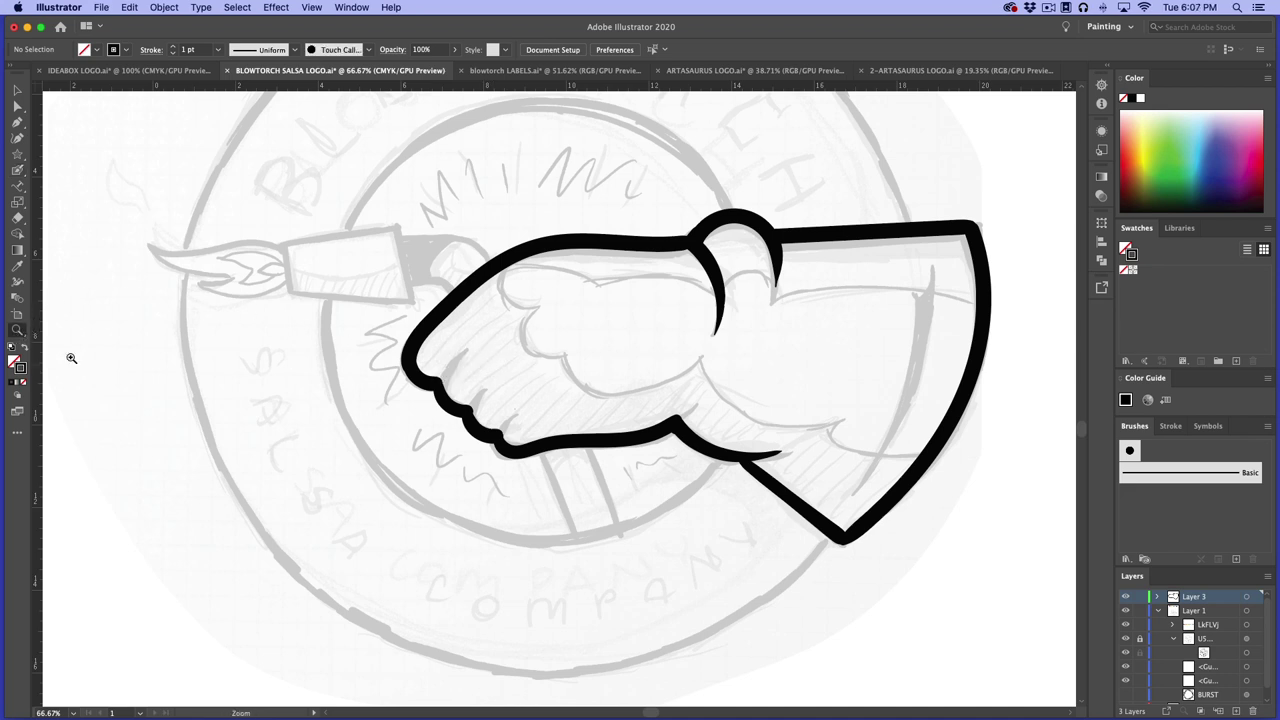
click(466, 370)
click(17, 170)
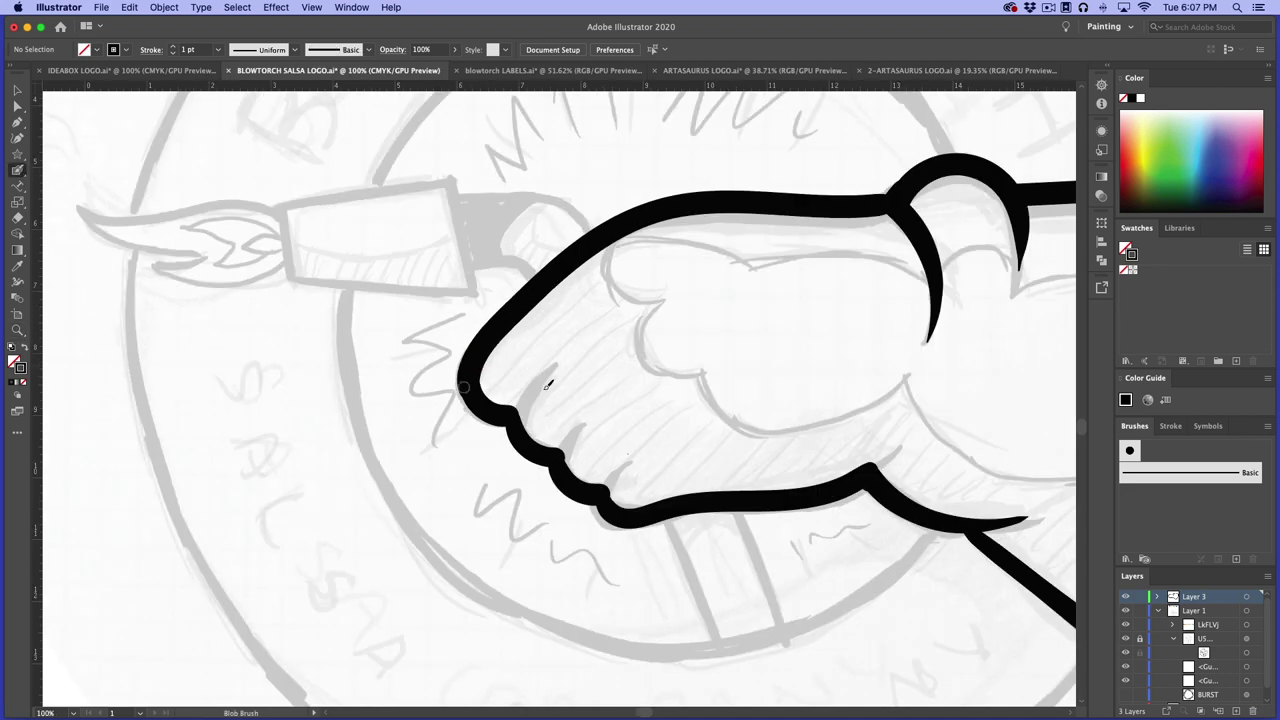
mouse_move(555, 355)
mouse_down()
mouse_move(520, 410)
mouse_move(570, 440)
mouse_move(560, 458)
mouse_up()
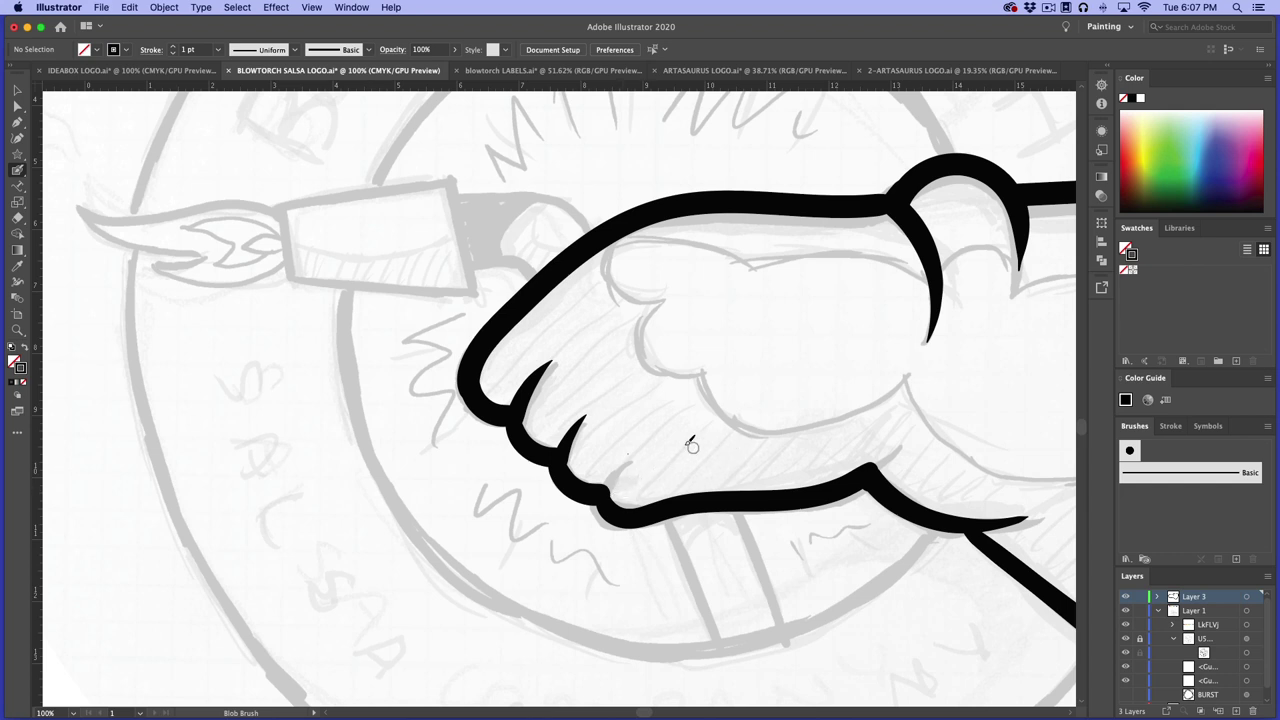
key(super+z)
key(super+z)
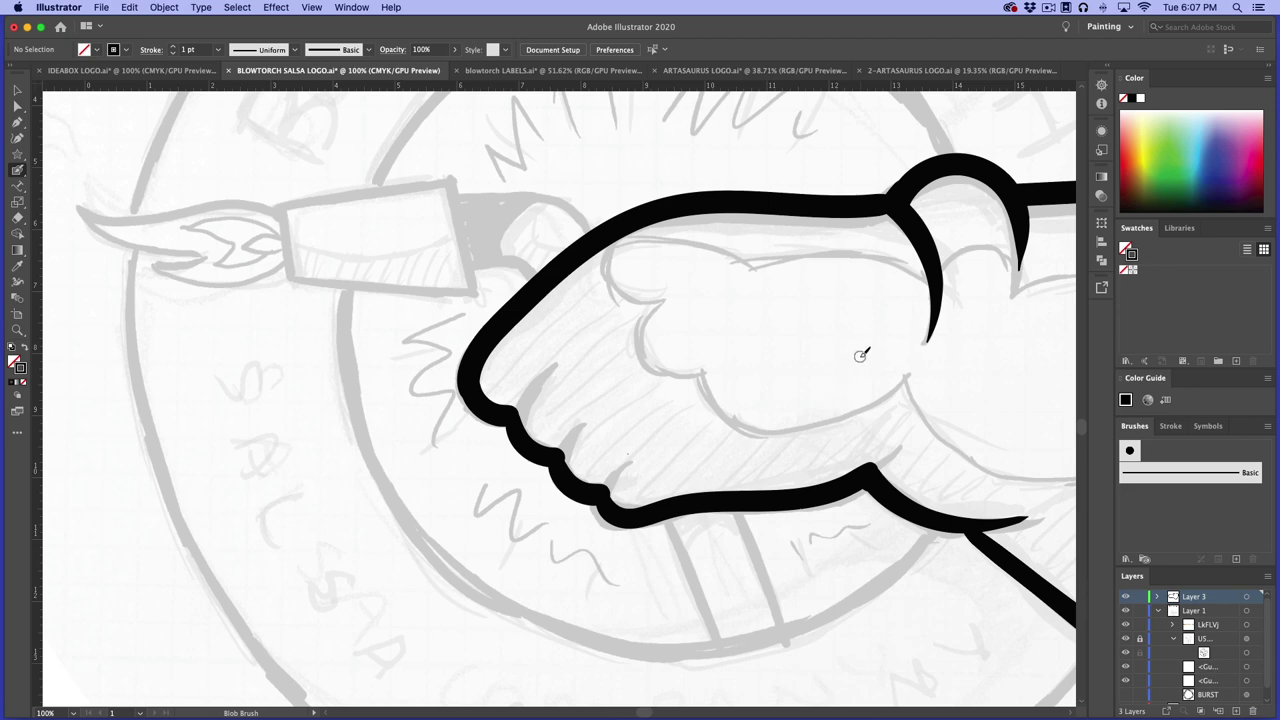
scroll(963, 486, right, 10)
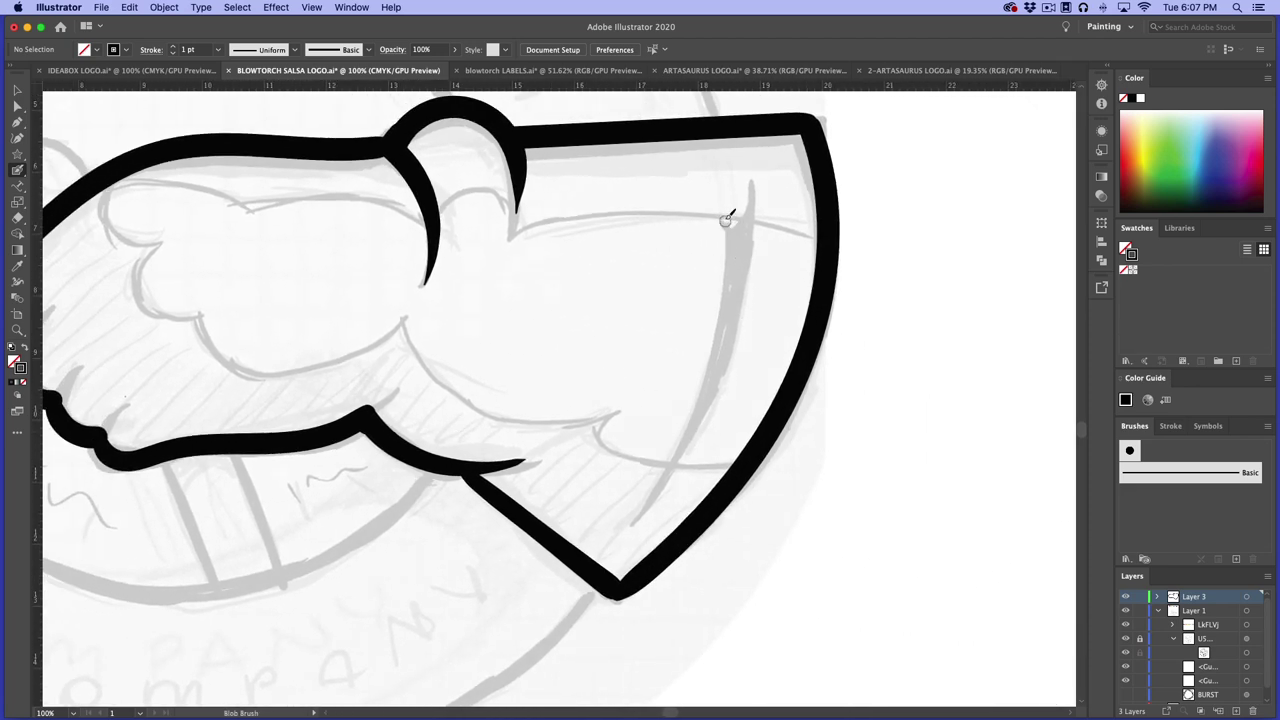
Paint a tapered black accent line inside the cuff's right edge, then pan to the whole hand
mouse_move(731, 209)
mouse_down()
mouse_move(706, 380)
mouse_move(638, 517)
mouse_up()
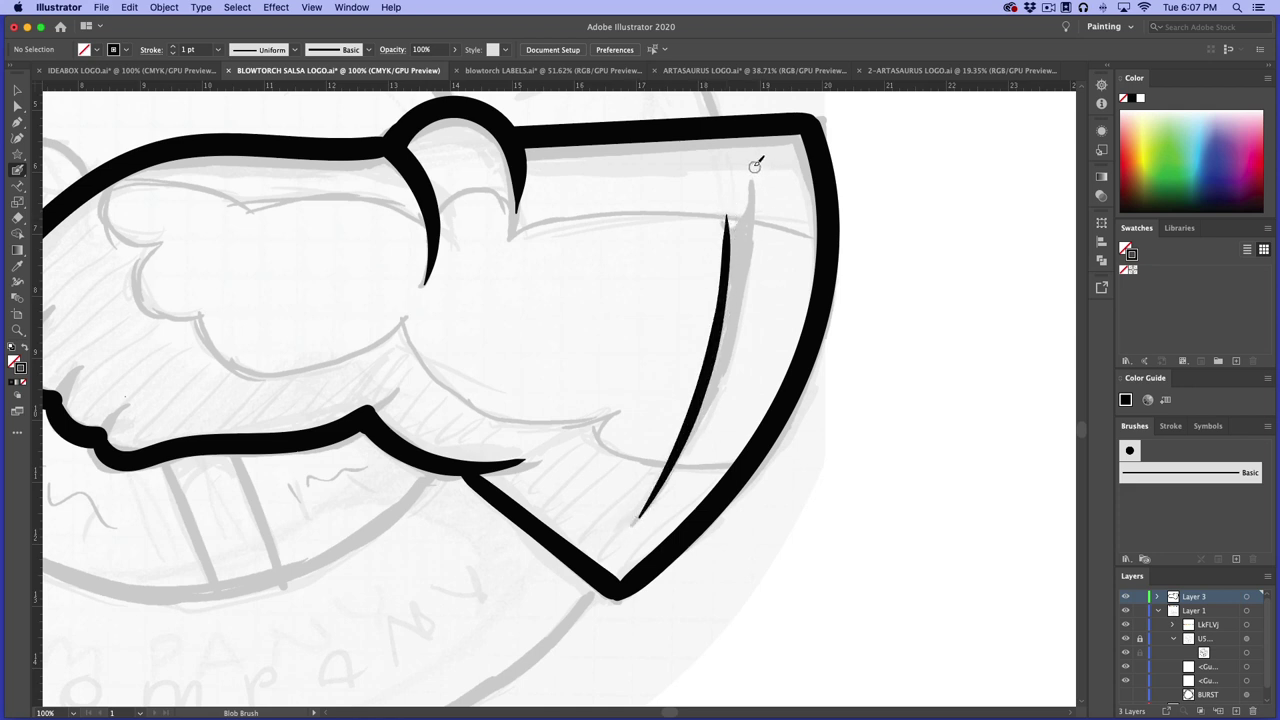
mouse_move(756, 168)
mouse_down()
mouse_move(737, 314)
mouse_move(680, 452)
mouse_up()
drag(652, 497, 648, 503)
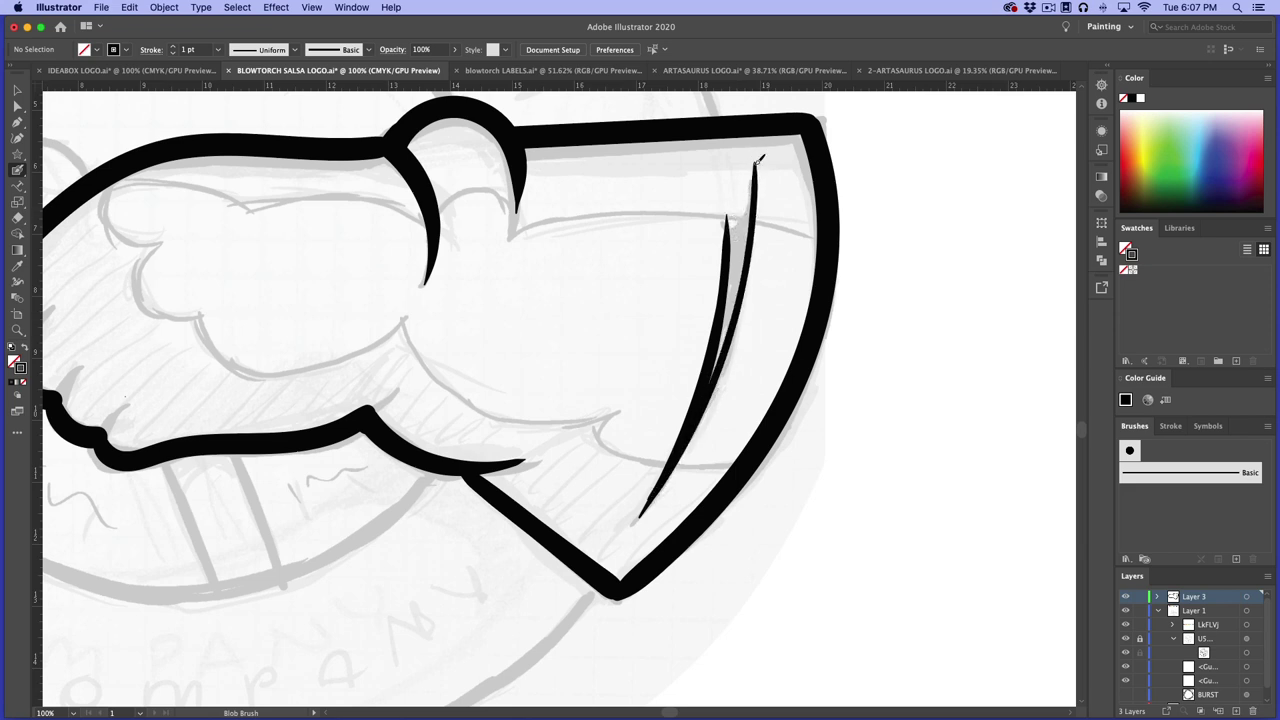
mouse_move(755, 195)
mouse_down()
mouse_move(732, 234)
mouse_move(730, 268)
mouse_move(749, 214)
mouse_move(714, 370)
mouse_up()
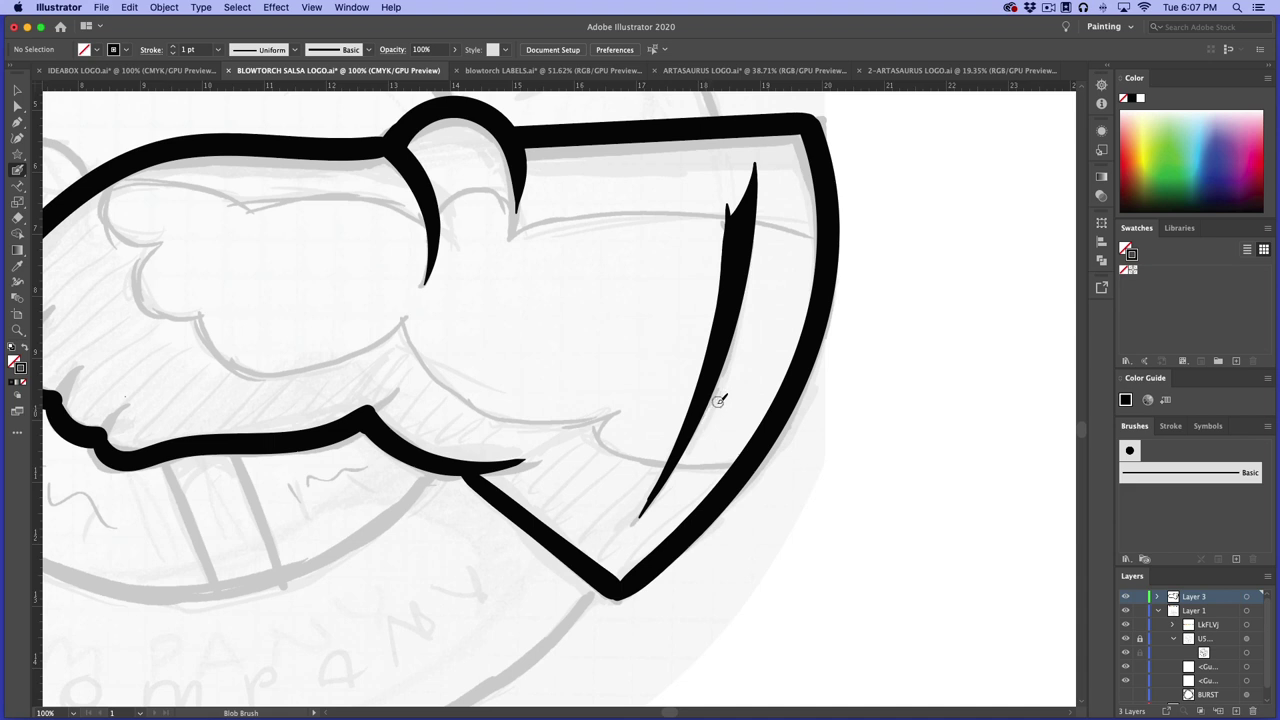
mouse_move(429, 387)
mouse_down()
mouse_move(651, 400)
mouse_move(605, 401)
mouse_up()
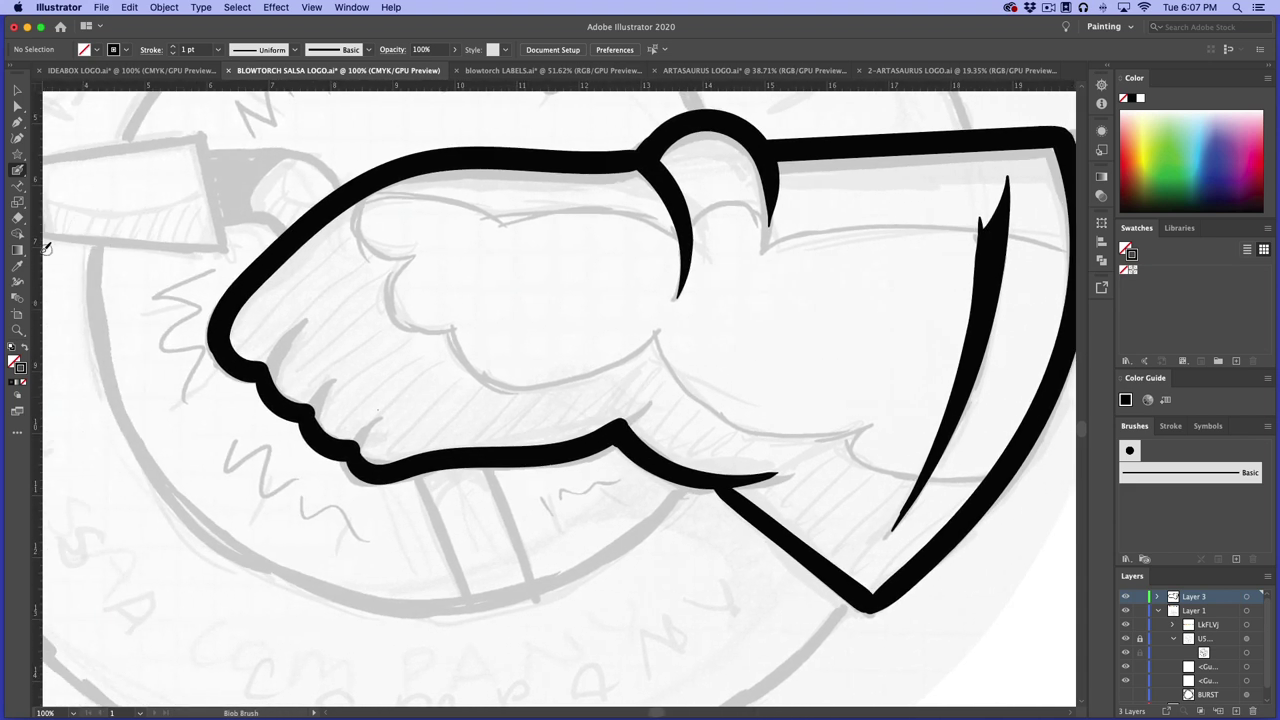
Change the Blob Brush size from 13 pt to 4 pt
double_click(19, 171)
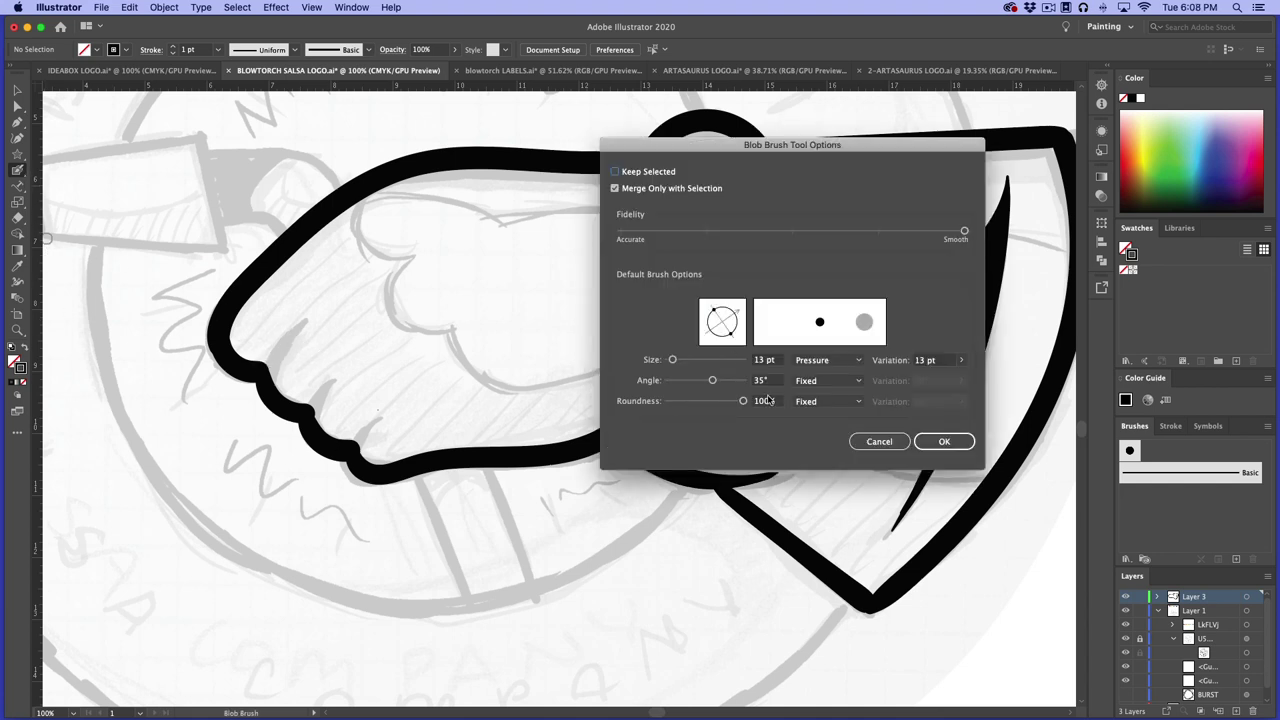
click(764, 362)
key(BackSpace)
key(BackSpace)
text(4)
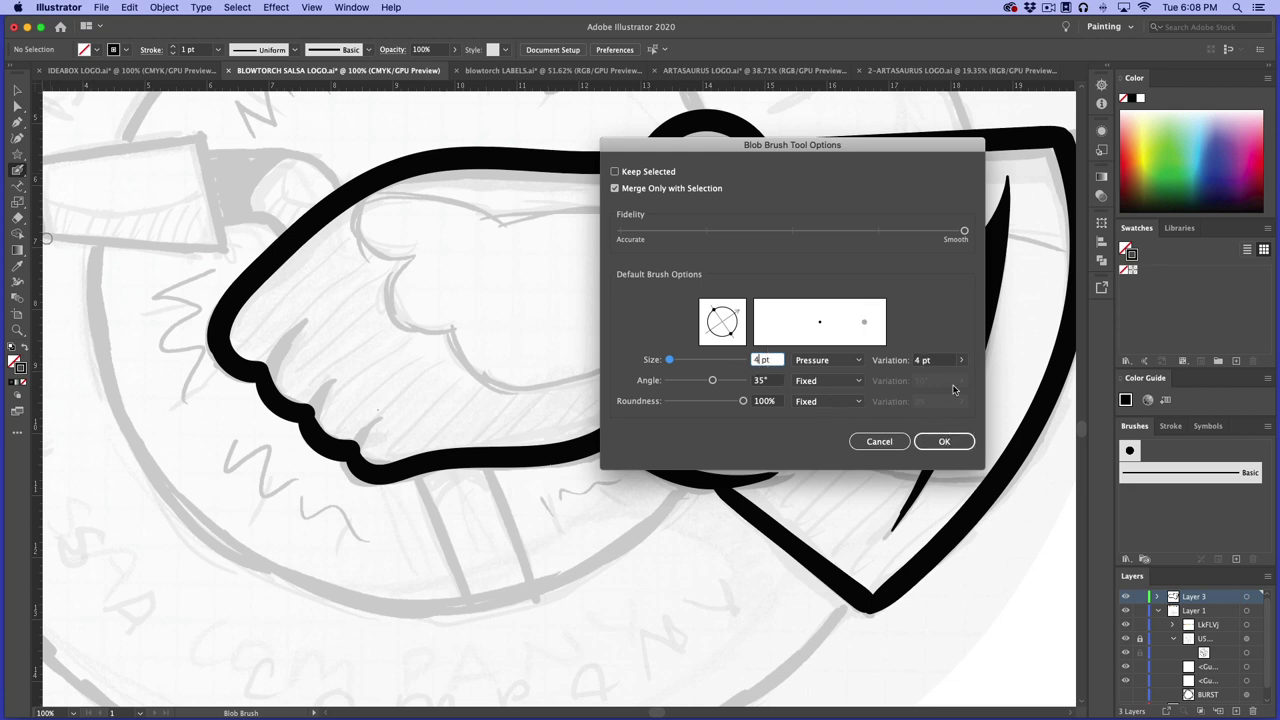
click(920, 441)
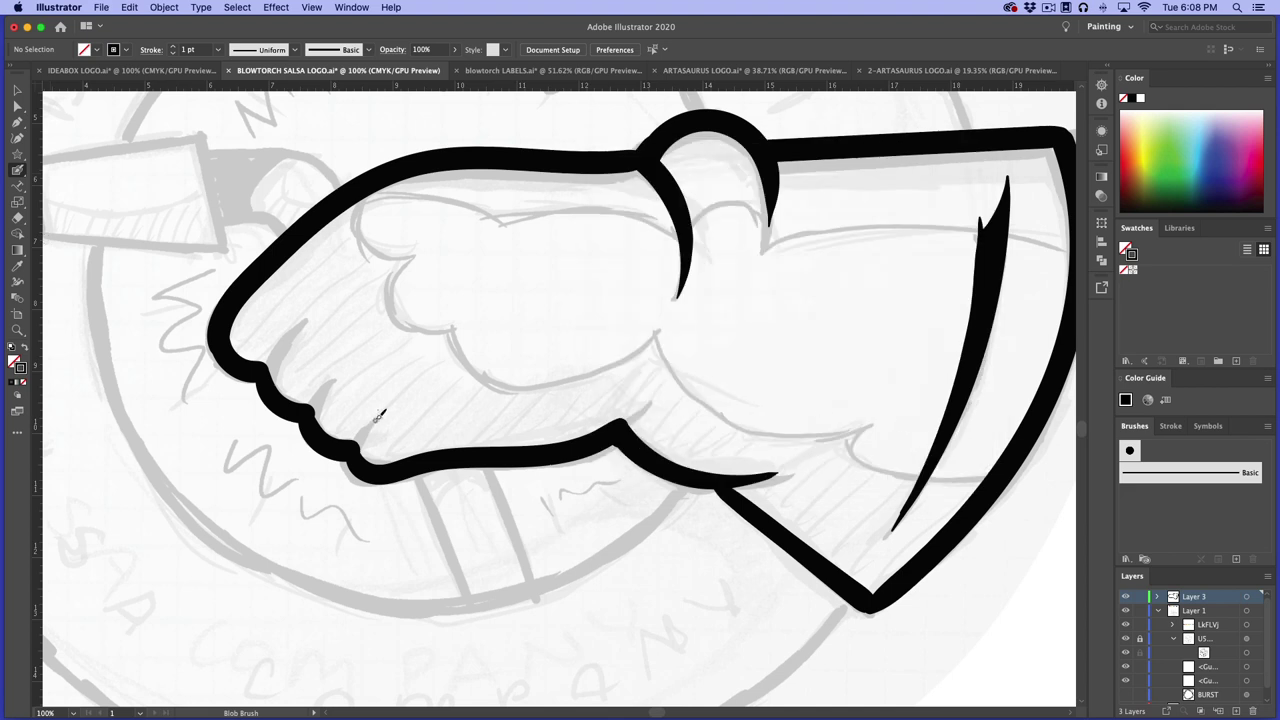
Paint thin crease strokes at the fist's knuckles and along the wrist
drag(378, 414, 358, 450)
key(v)
key(shift+b)
drag(358, 457, 376, 426)
mouse_move(333, 385)
mouse_down()
mouse_move(321, 432)
mouse_move(333, 381)
mouse_move(314, 411)
mouse_move(338, 381)
mouse_up()
drag(298, 326, 276, 372)
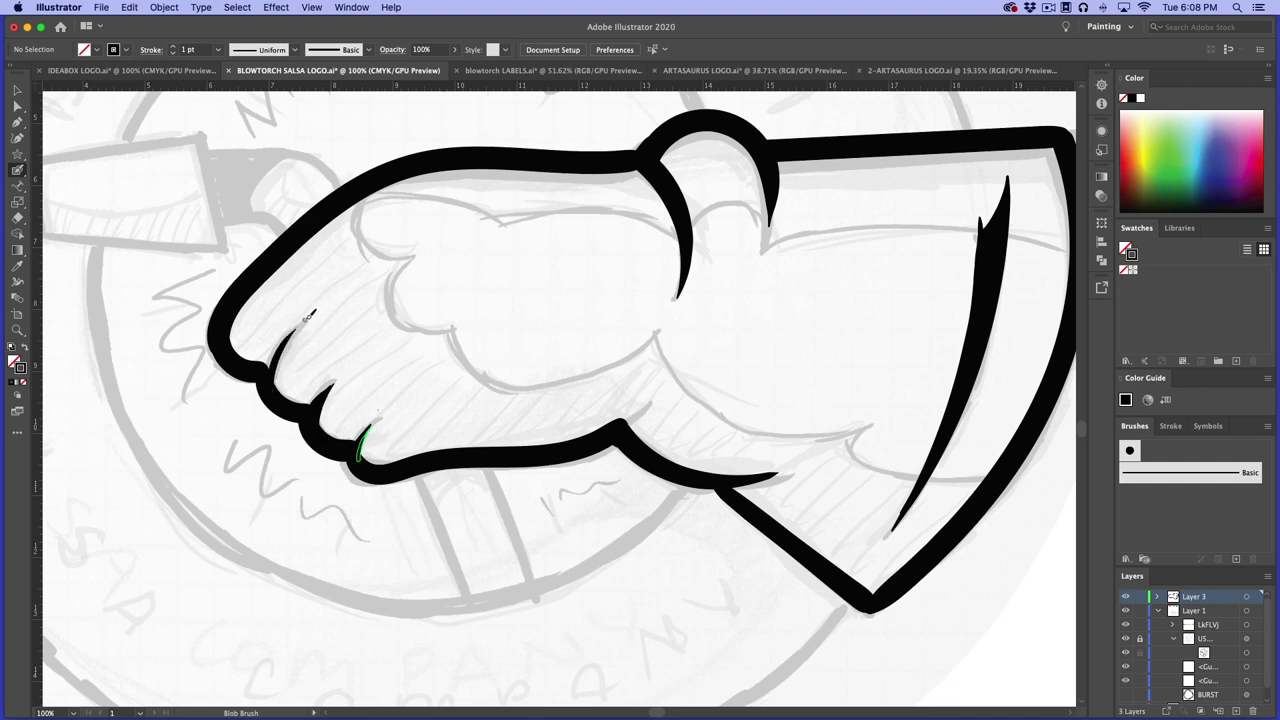
drag(309, 316, 266, 364)
drag(651, 387, 615, 427)
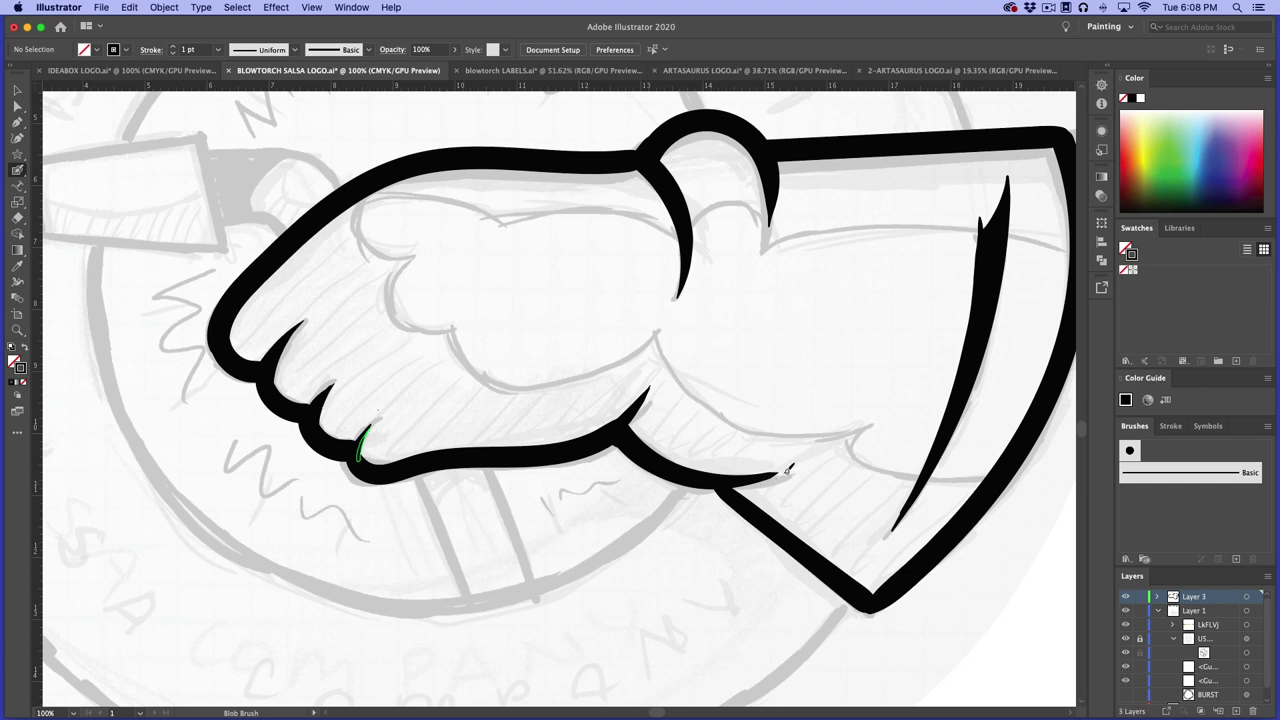
drag(737, 478, 796, 472)
Erase the outline where the wrist crease meets the hand's lower edge
click(17, 217)
mouse_move(653, 459)
mouse_down()
mouse_move(619, 447)
mouse_move(626, 438)
mouse_move(618, 450)
mouse_move(652, 462)
mouse_move(663, 445)
mouse_move(648, 468)
mouse_move(688, 497)
mouse_move(716, 484)
mouse_move(694, 489)
mouse_move(659, 460)
mouse_move(760, 478)
mouse_move(735, 483)
mouse_move(806, 470)
mouse_up()
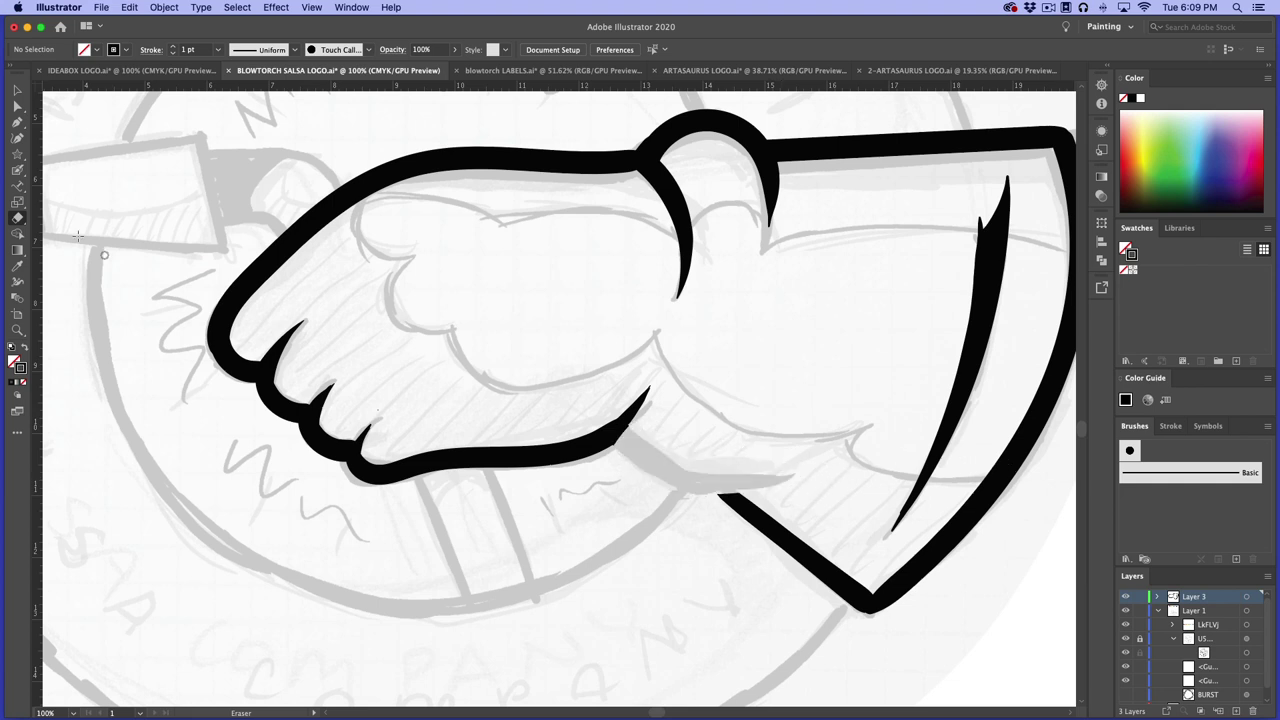
click(20, 170)
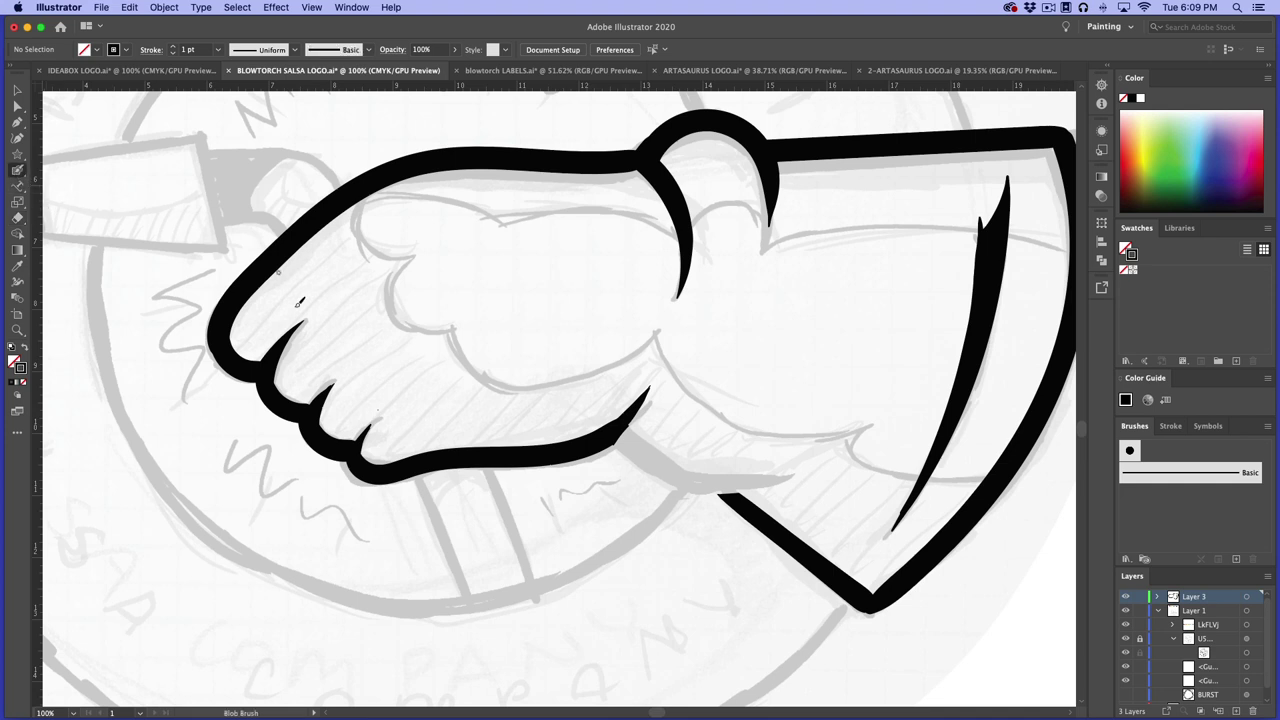
Try Blob Brush settings with 44 pt pressure variation
double_click(20, 170)
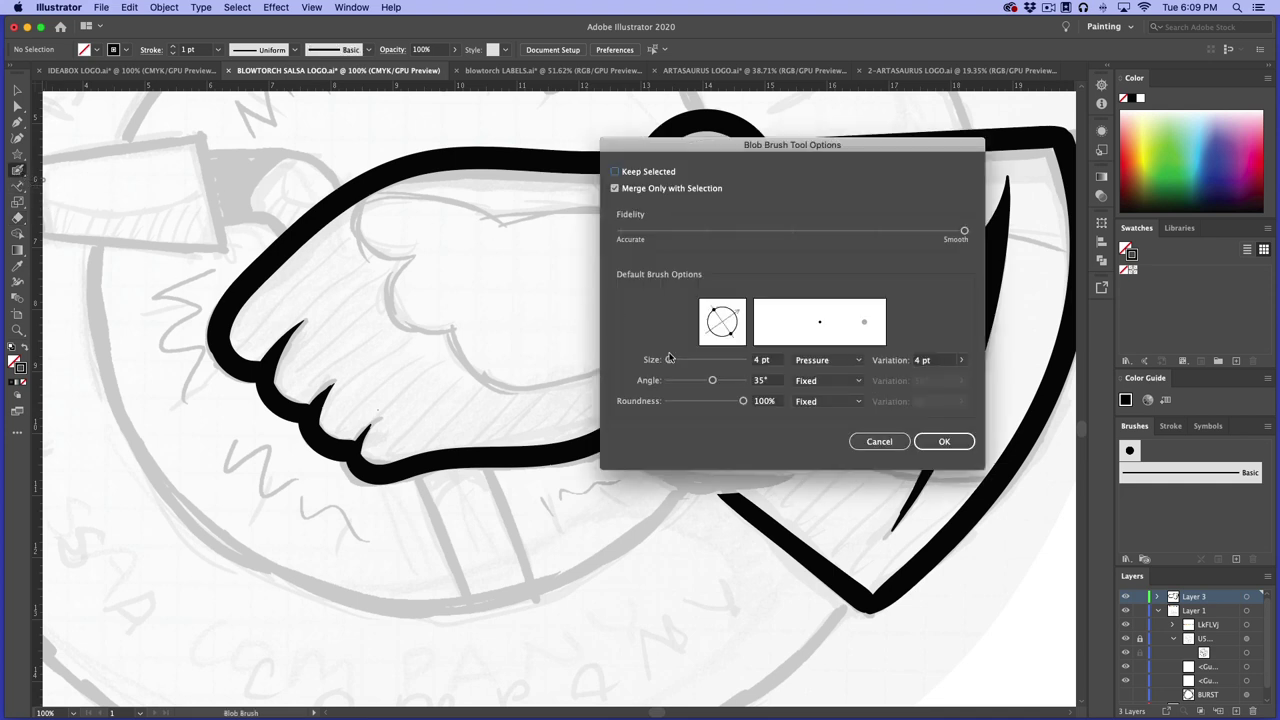
click(755, 361)
text(4)
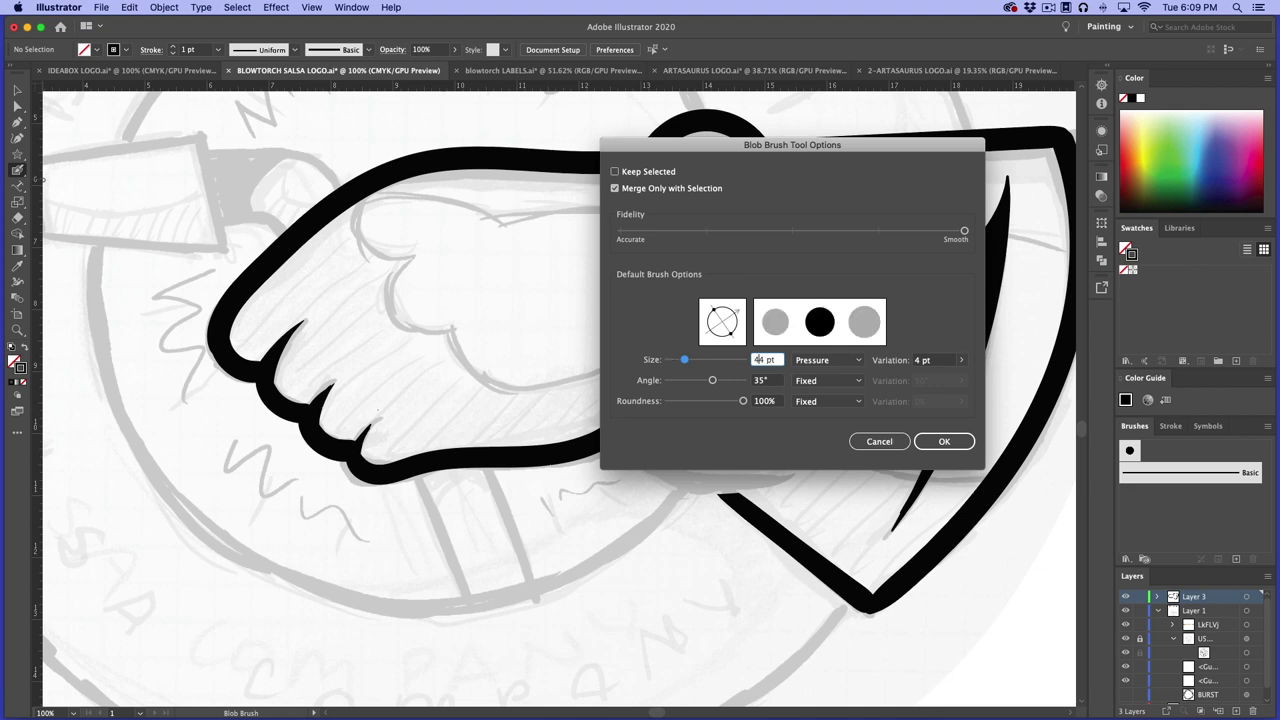
click(961, 360)
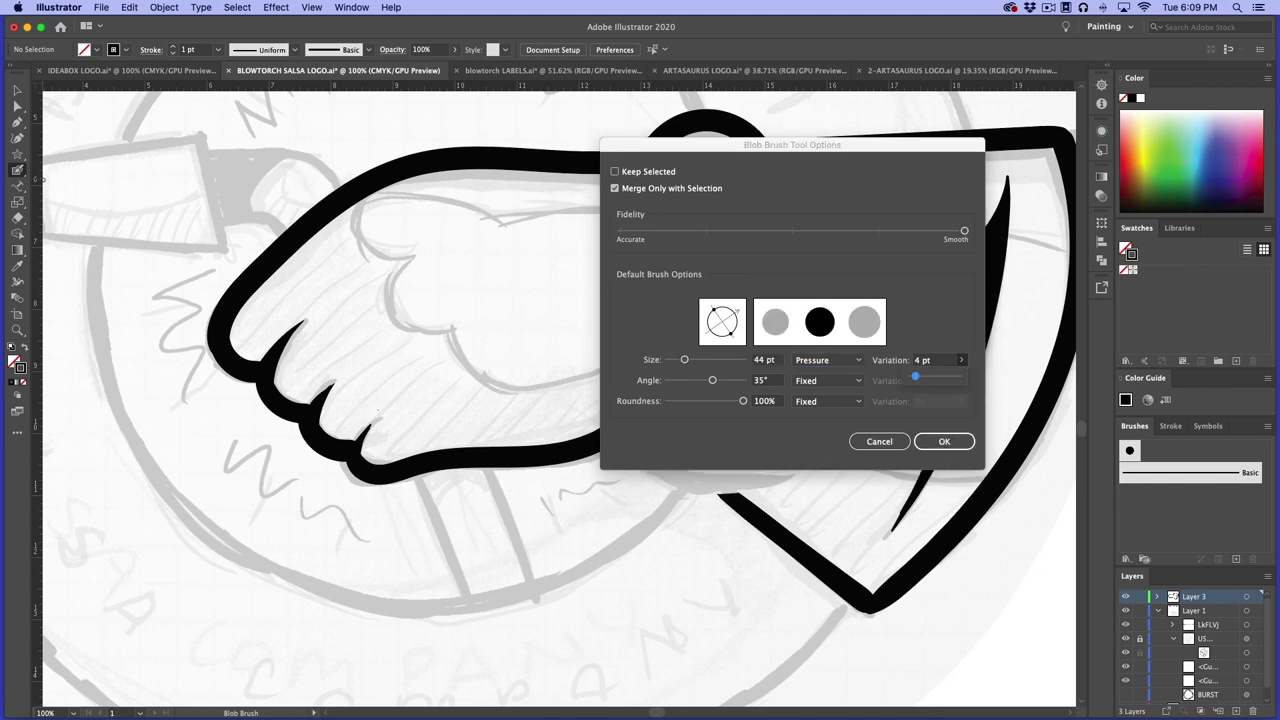
drag(913, 376, 958, 376)
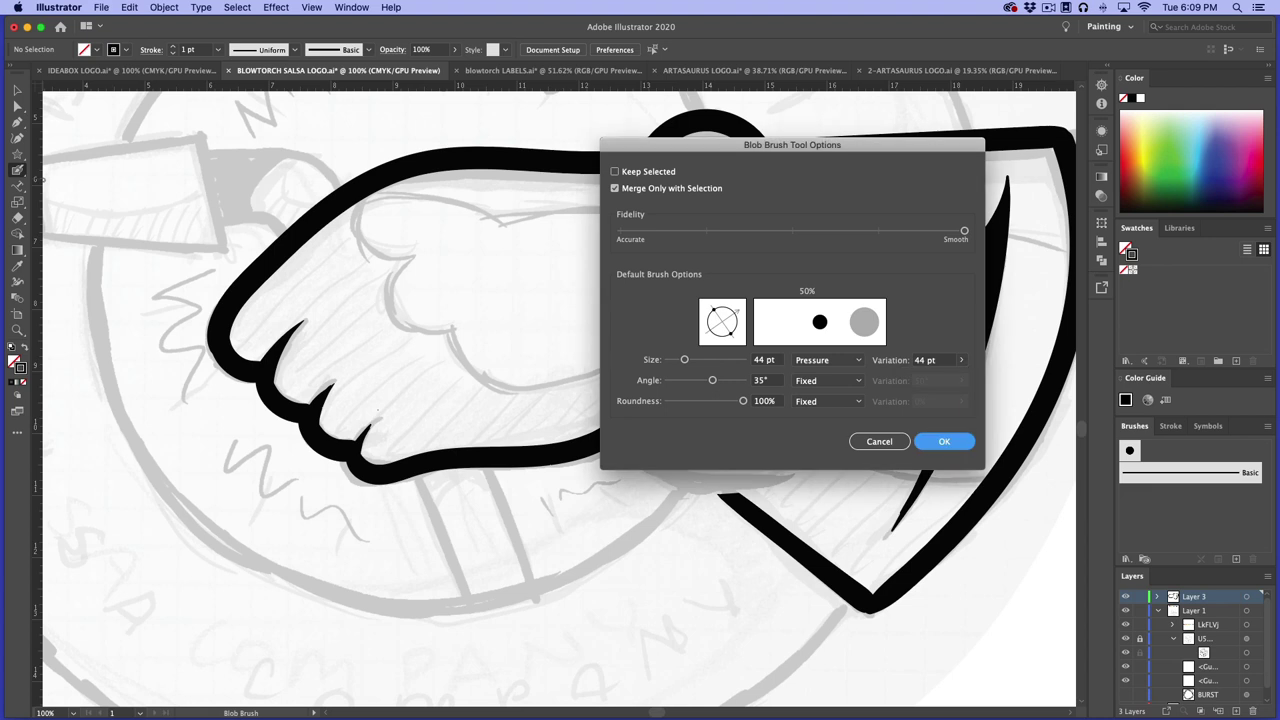
key(Return)
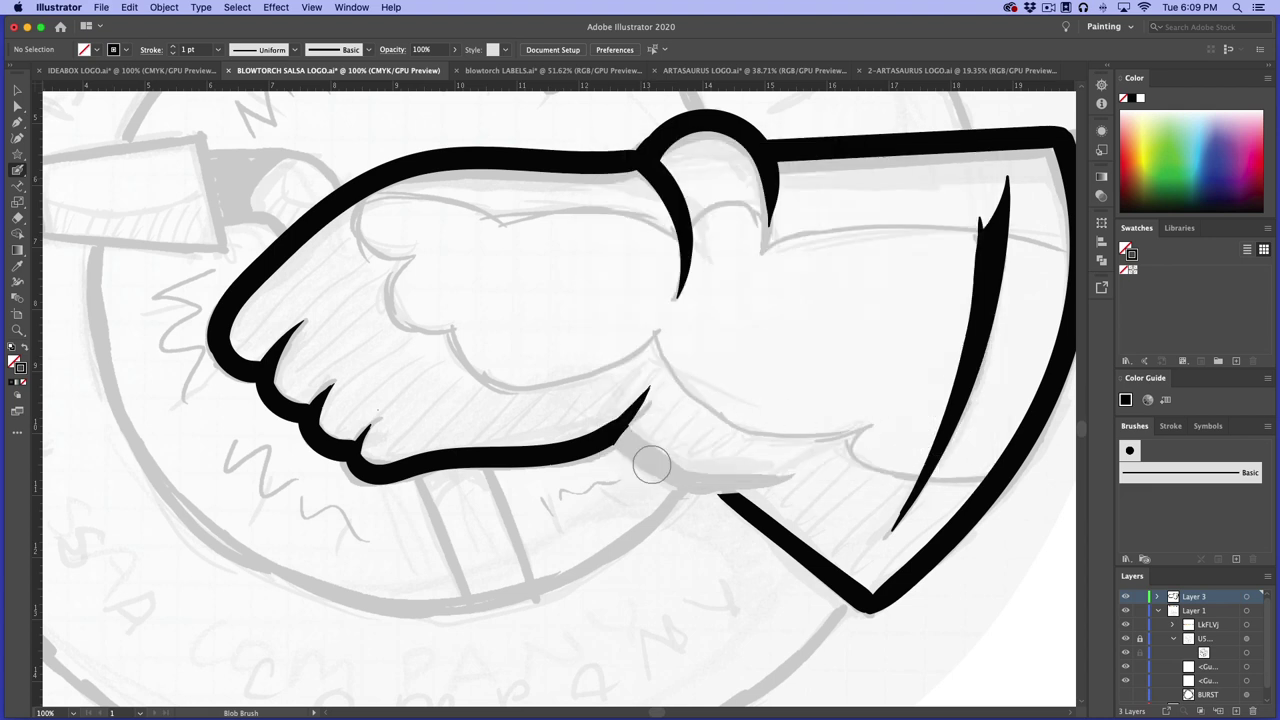
Paint trial strokes on the glove's lower outline and undo each one
drag(620, 437, 676, 478)
key(super+z)
click(620, 435)
key(super+z)
drag(618, 436, 706, 496)
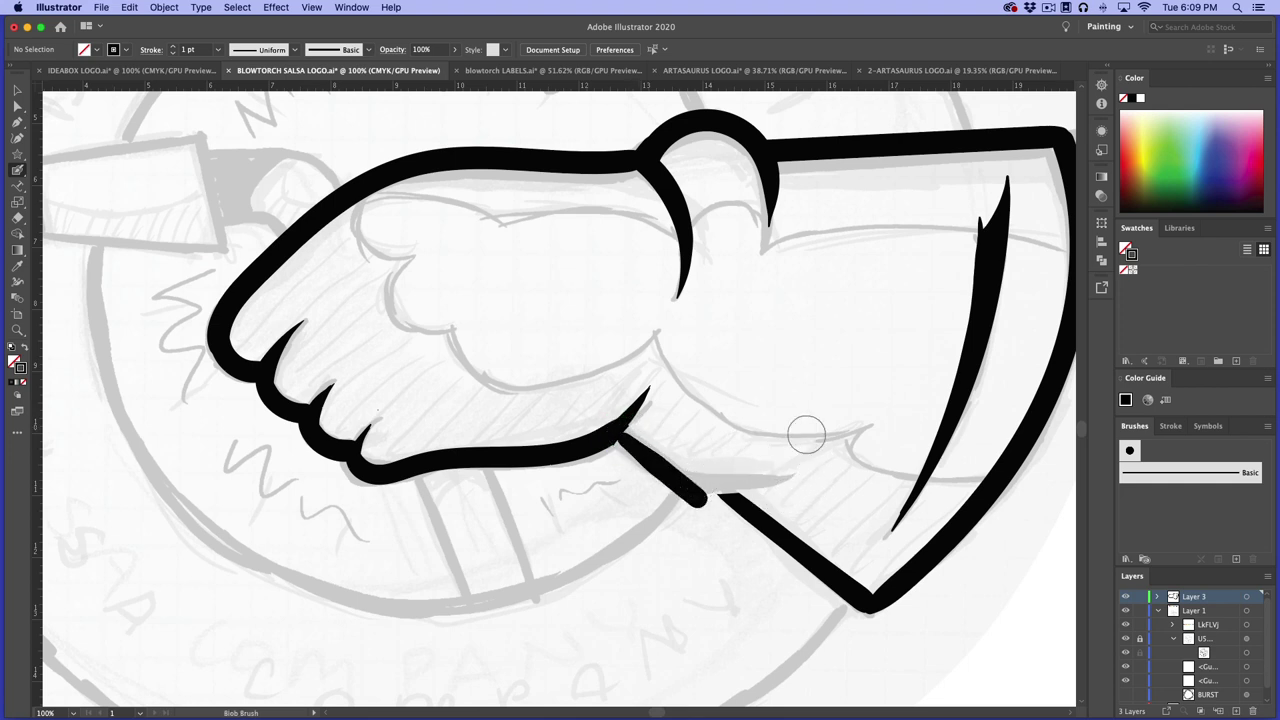
key(super+z)
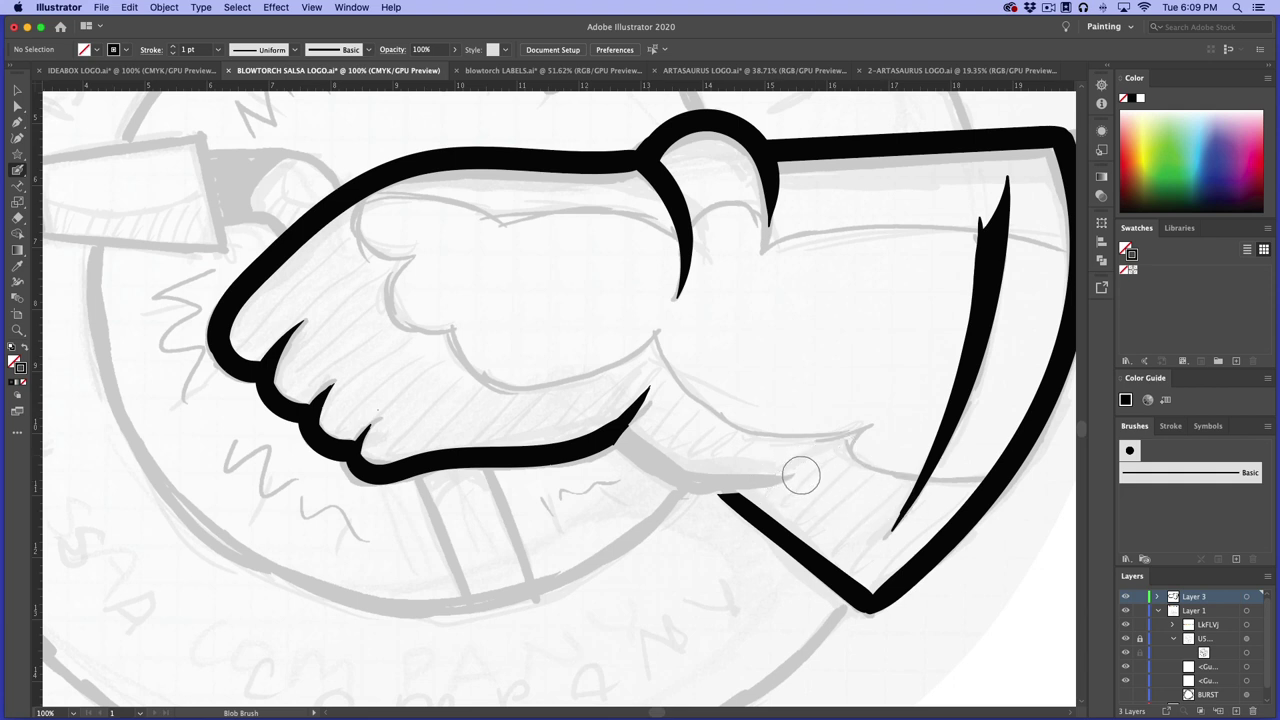
mouse_move(772, 482)
mouse_down()
mouse_move(798, 477)
mouse_move(708, 488)
mouse_up()
key(super+z)
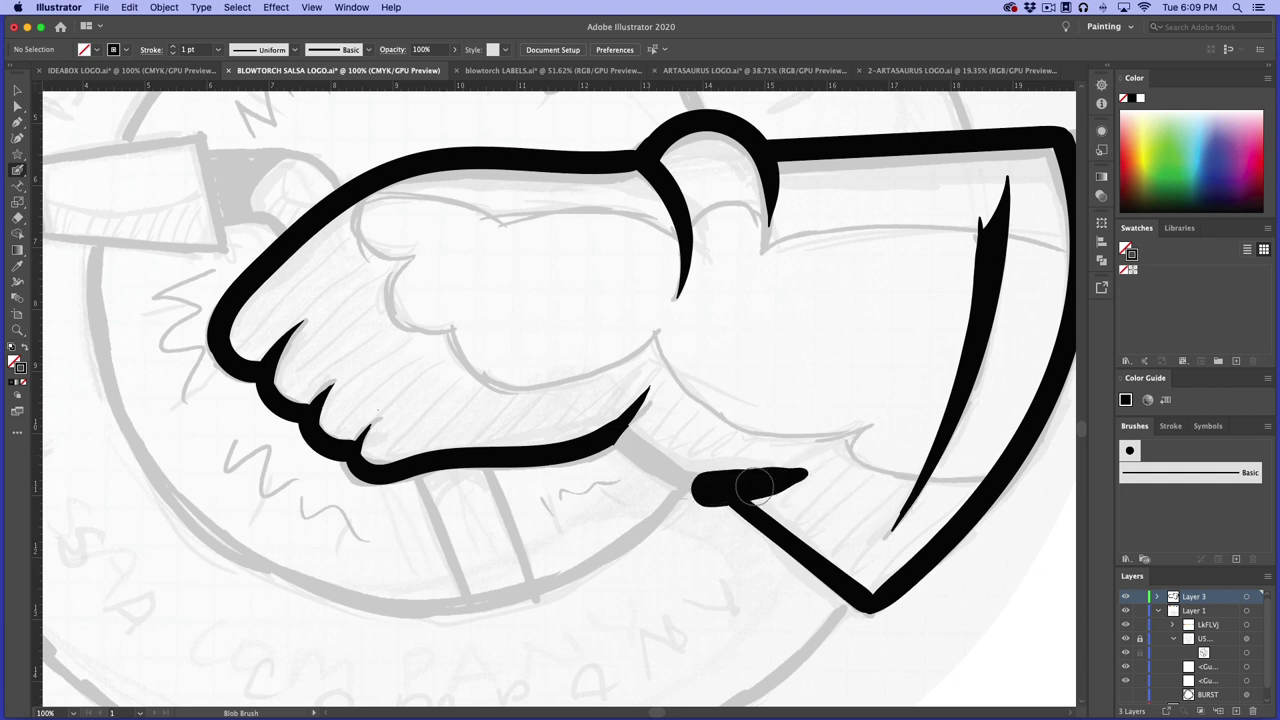
key(super+z)
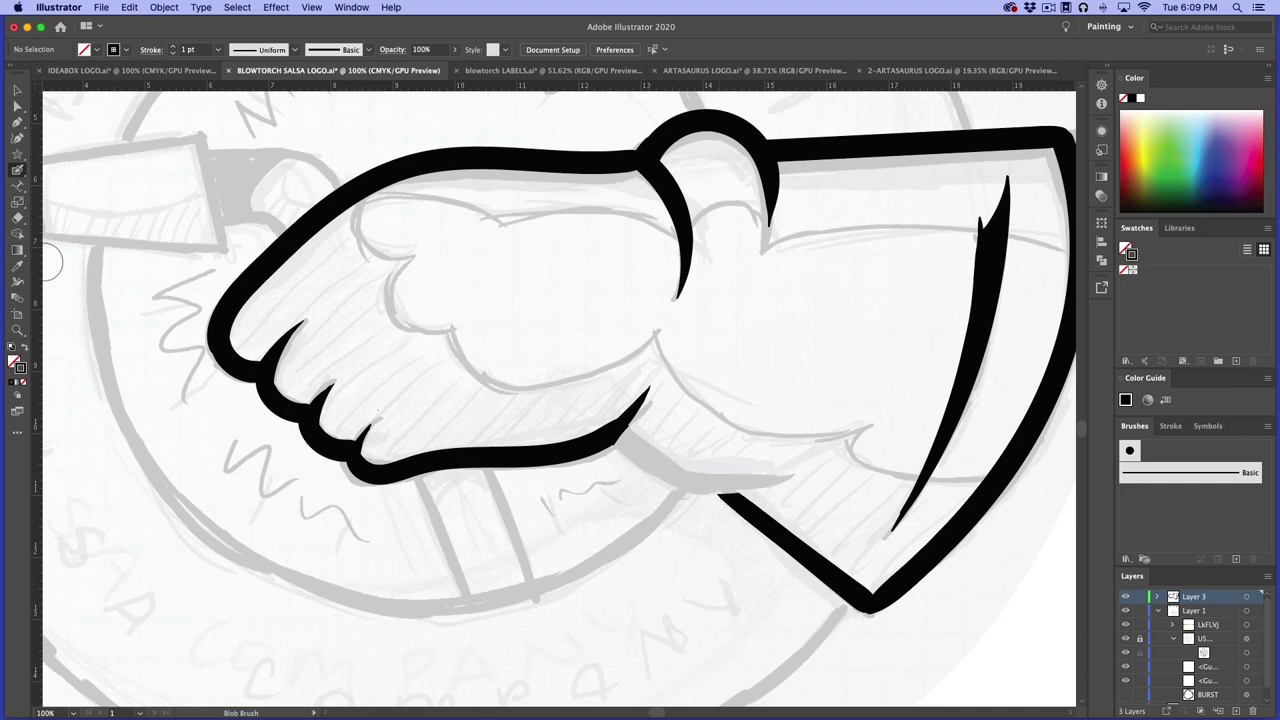
Set the Blob Brush size to 9 pt
key(Return)
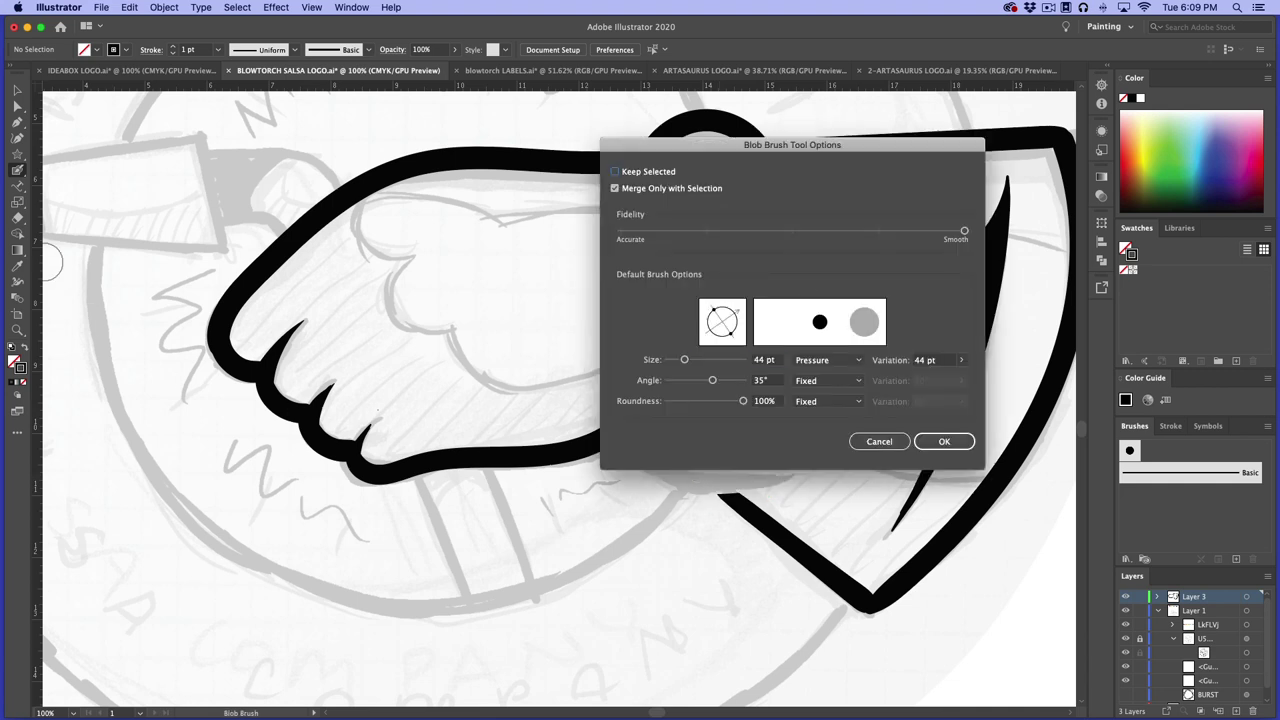
key(Tab)
key(BackSpace)
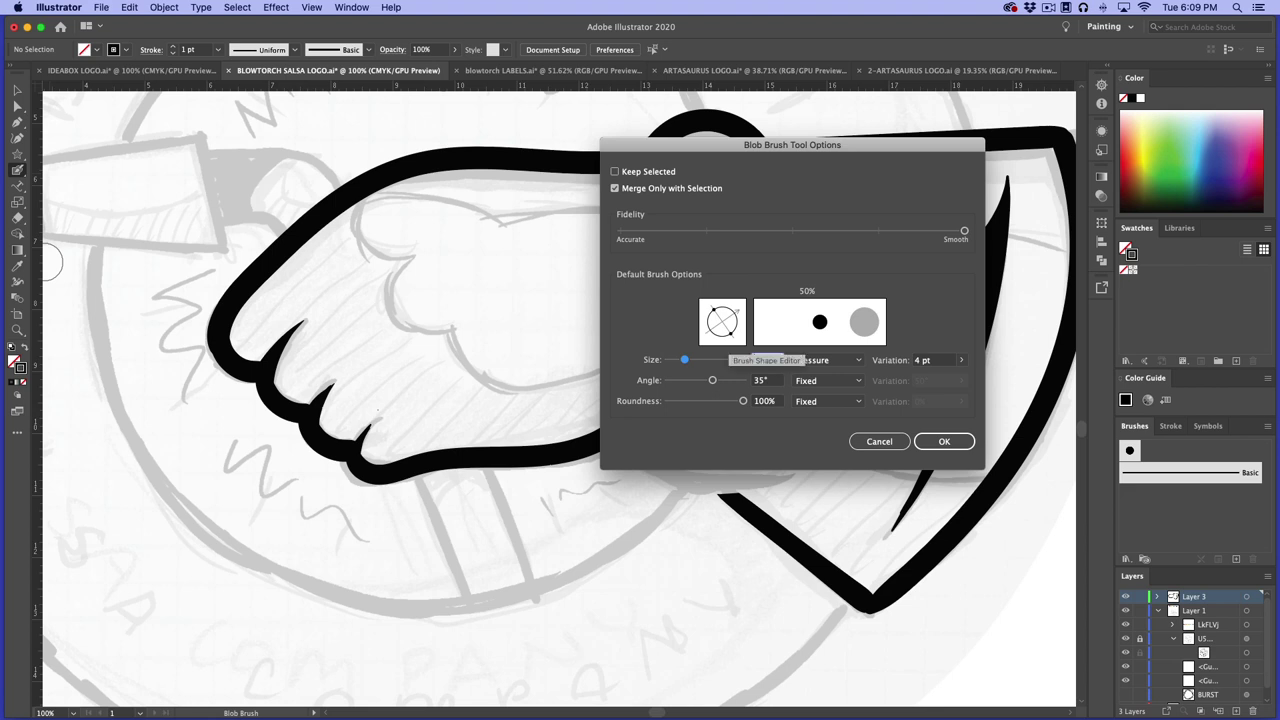
text(9)
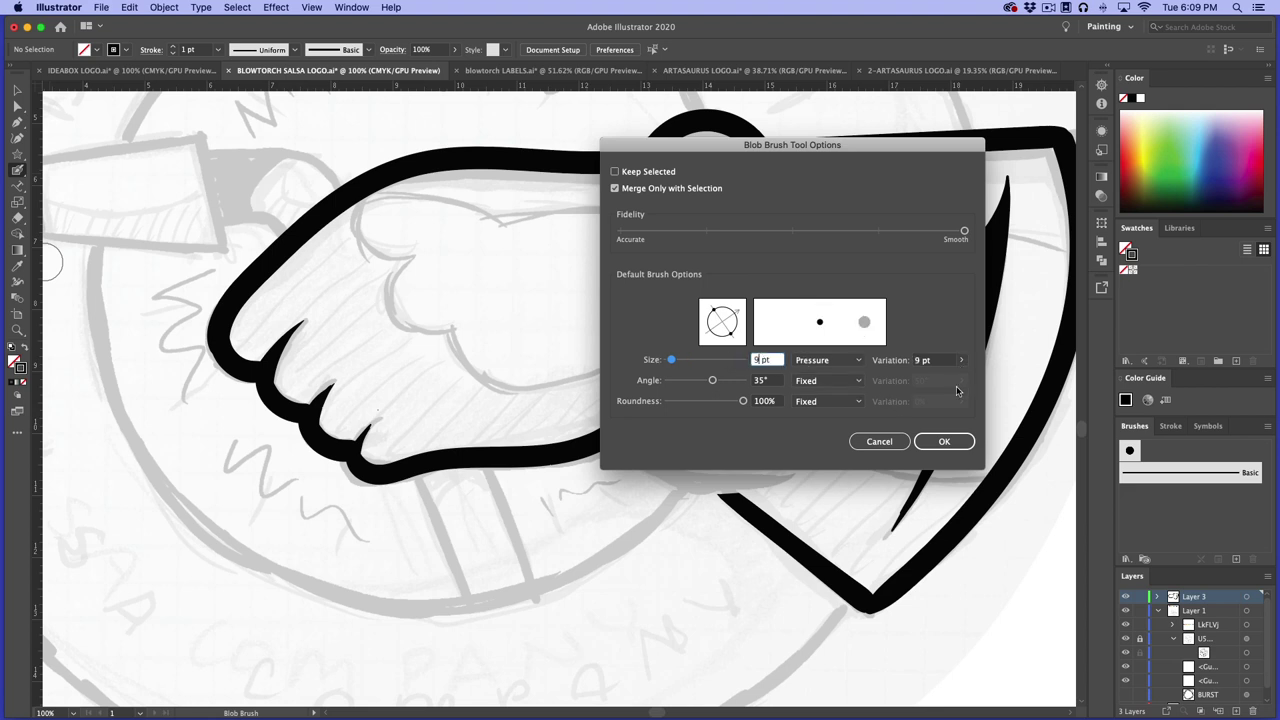
key(Return)
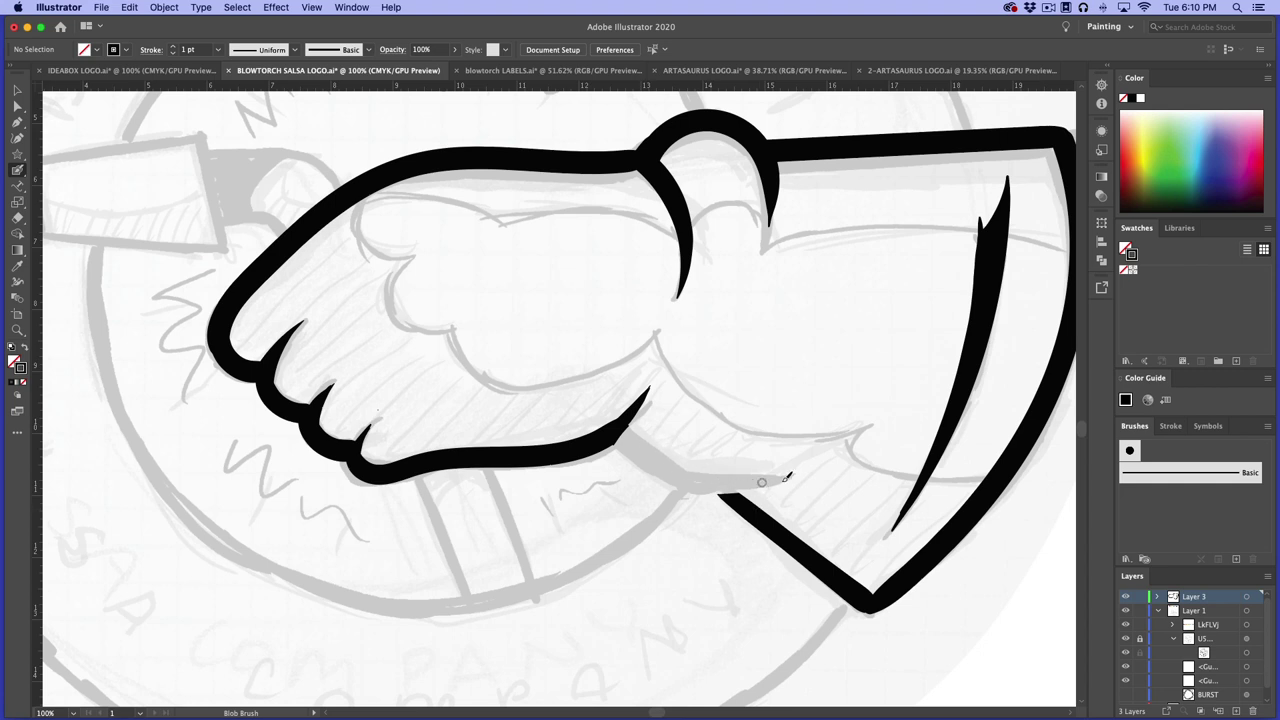
Paint a tapered stroke from the glove's lower outline to the sleeve, redoing it twice
drag(623, 434, 708, 492)
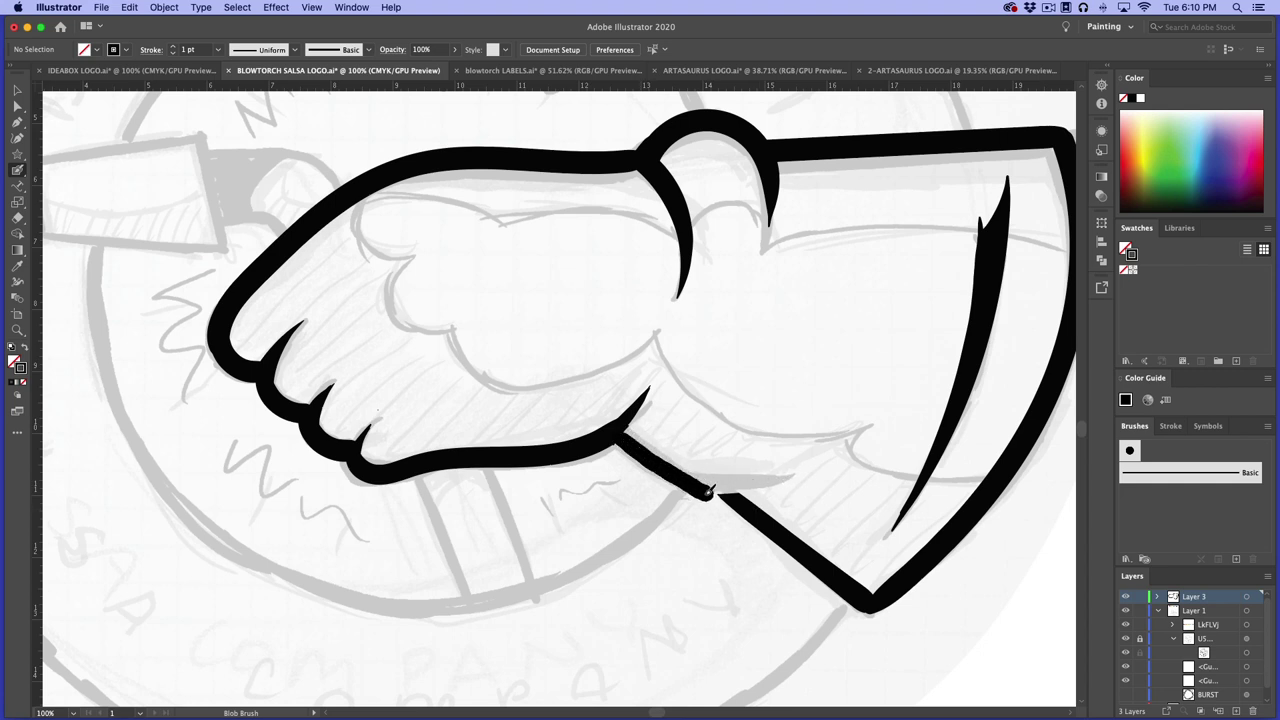
key(super+z)
drag(622, 432, 710, 489)
key(super+z)
drag(622, 432, 710, 489)
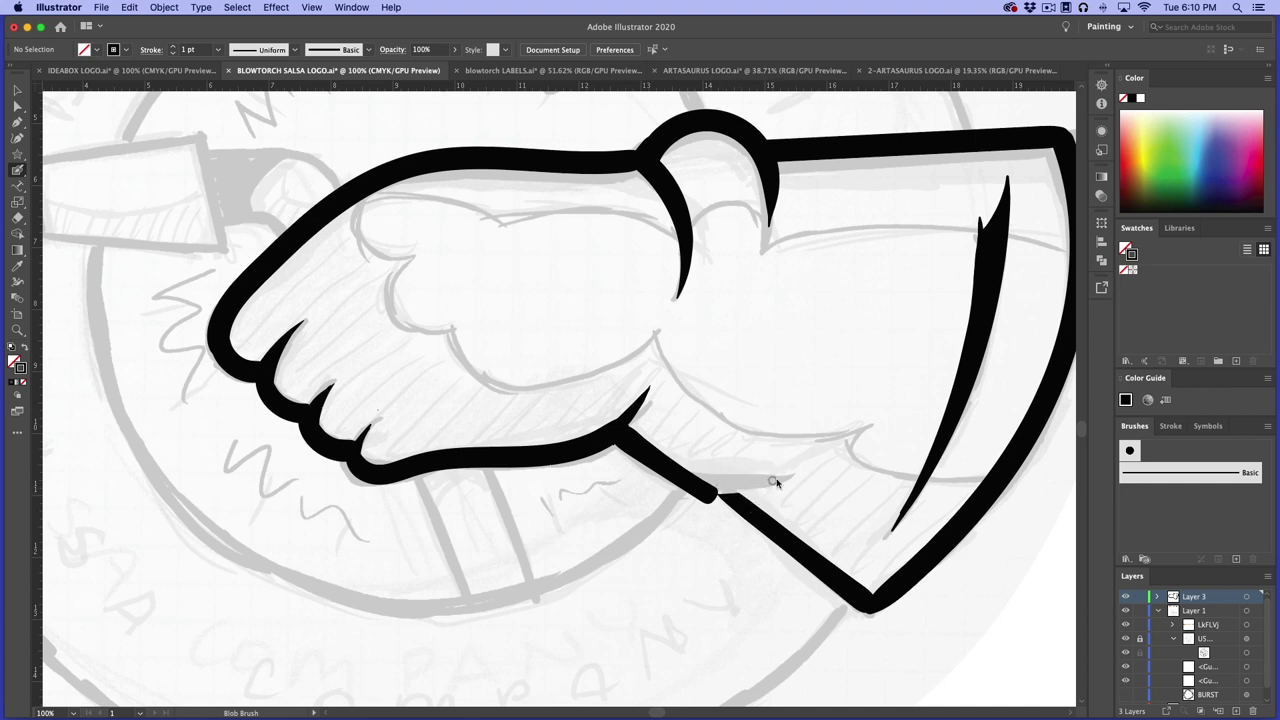
Add a short spike near the arm's lower edge and zoom out
mouse_move(800, 475)
mouse_down()
mouse_move(716, 494)
mouse_move(800, 476)
mouse_up()
mouse_move(801, 466)
mouse_down()
mouse_move(721, 492)
mouse_move(804, 466)
mouse_up()
key(super+minus)
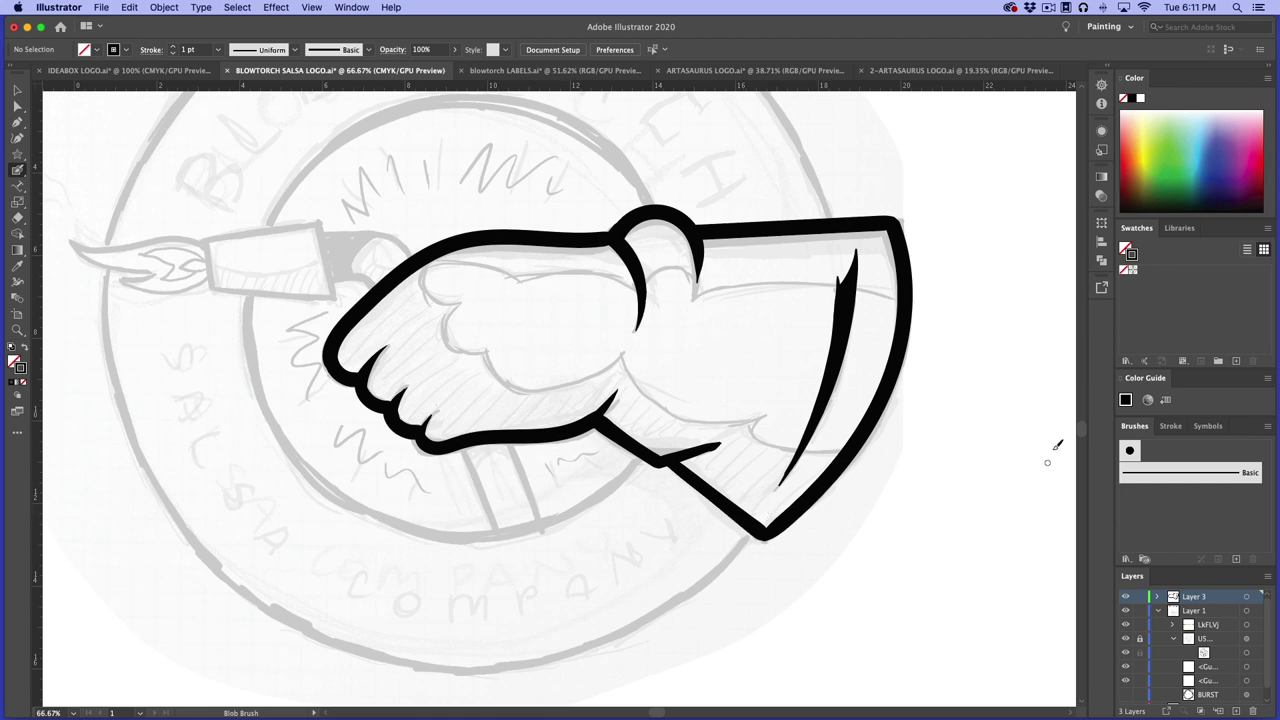
Marquee-select all glove and sleeve strokes, unite them with Pathfinder, and deselect
click(17, 90)
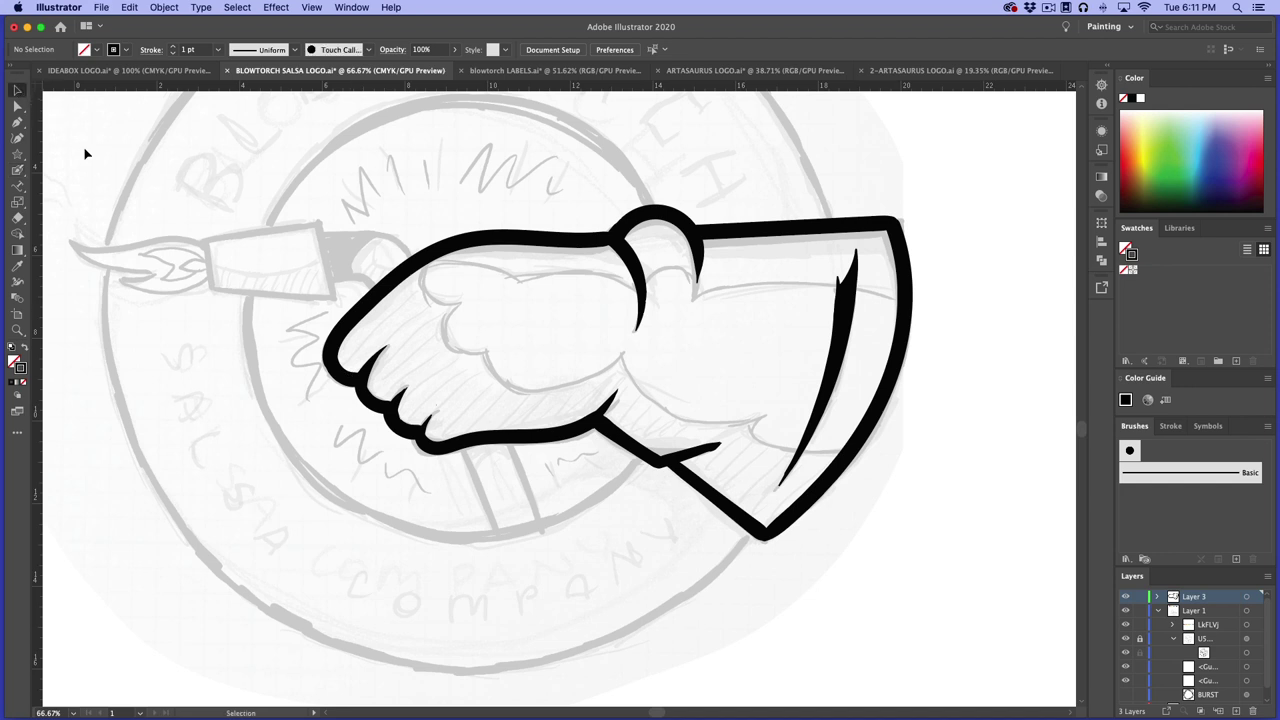
click(628, 252)
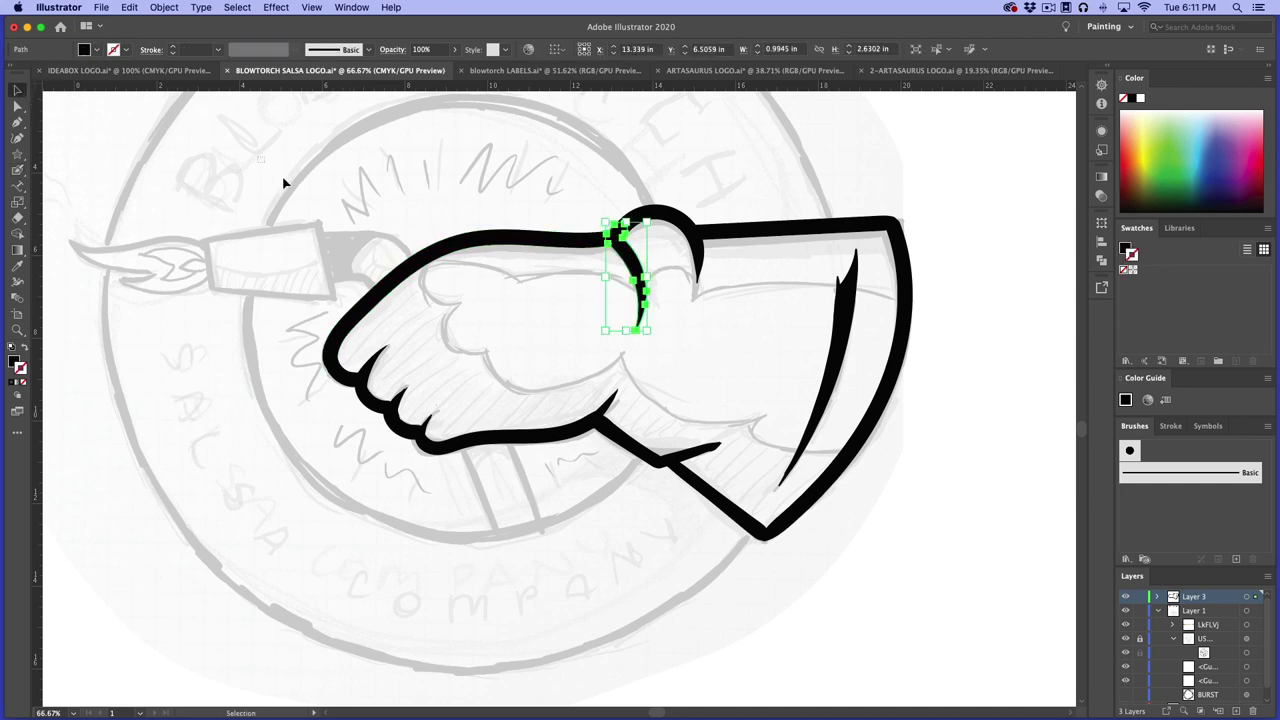
mouse_move(282, 157)
mouse_down()
mouse_move(874, 457)
mouse_move(954, 590)
mouse_up()
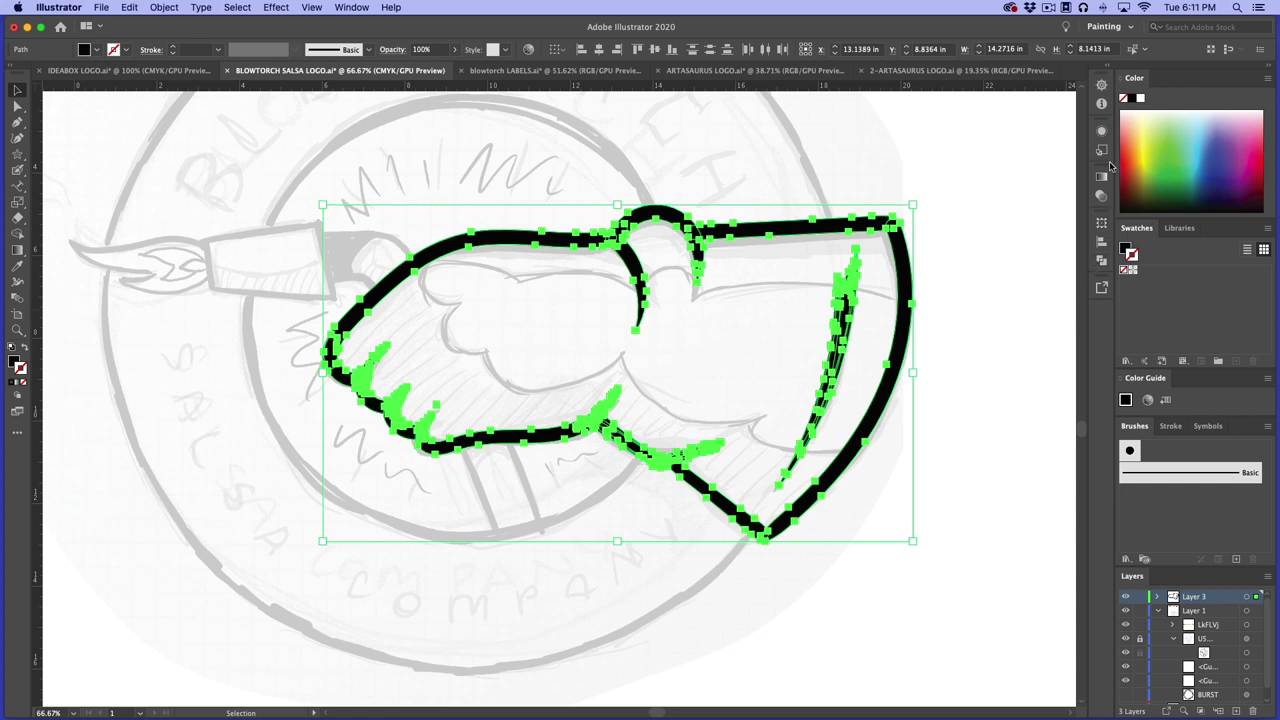
click(1102, 261)
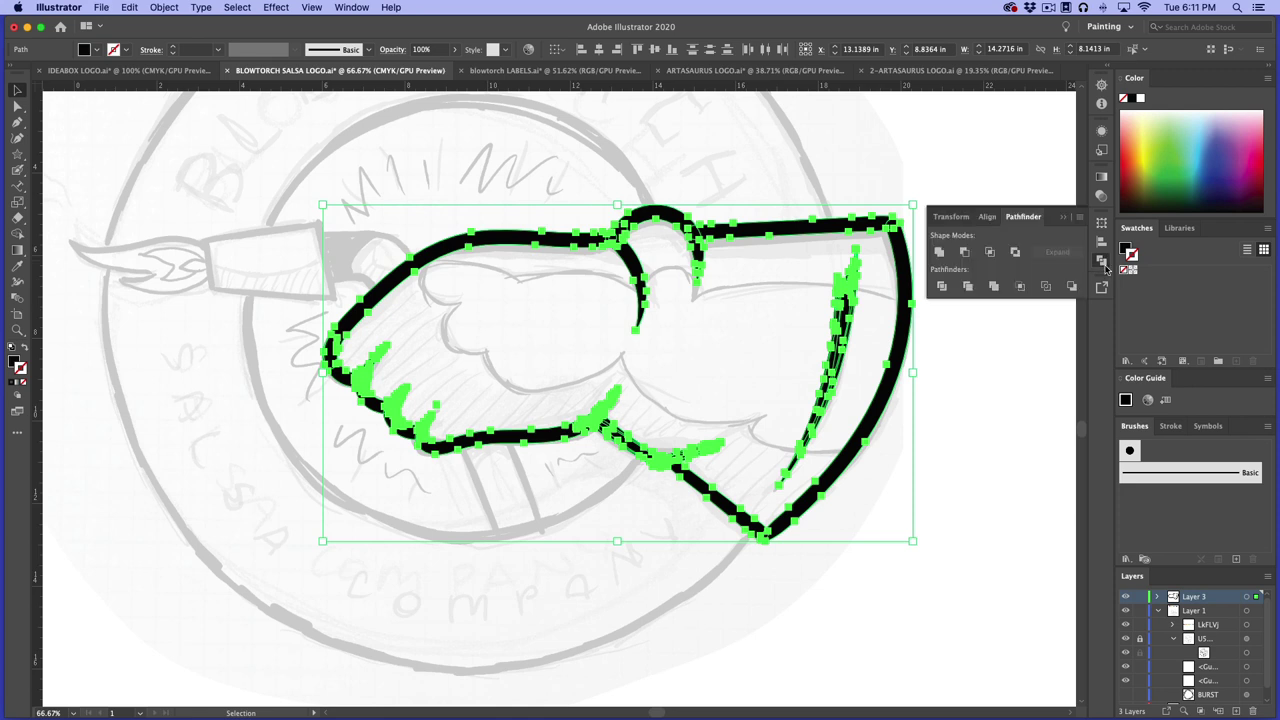
click(939, 252)
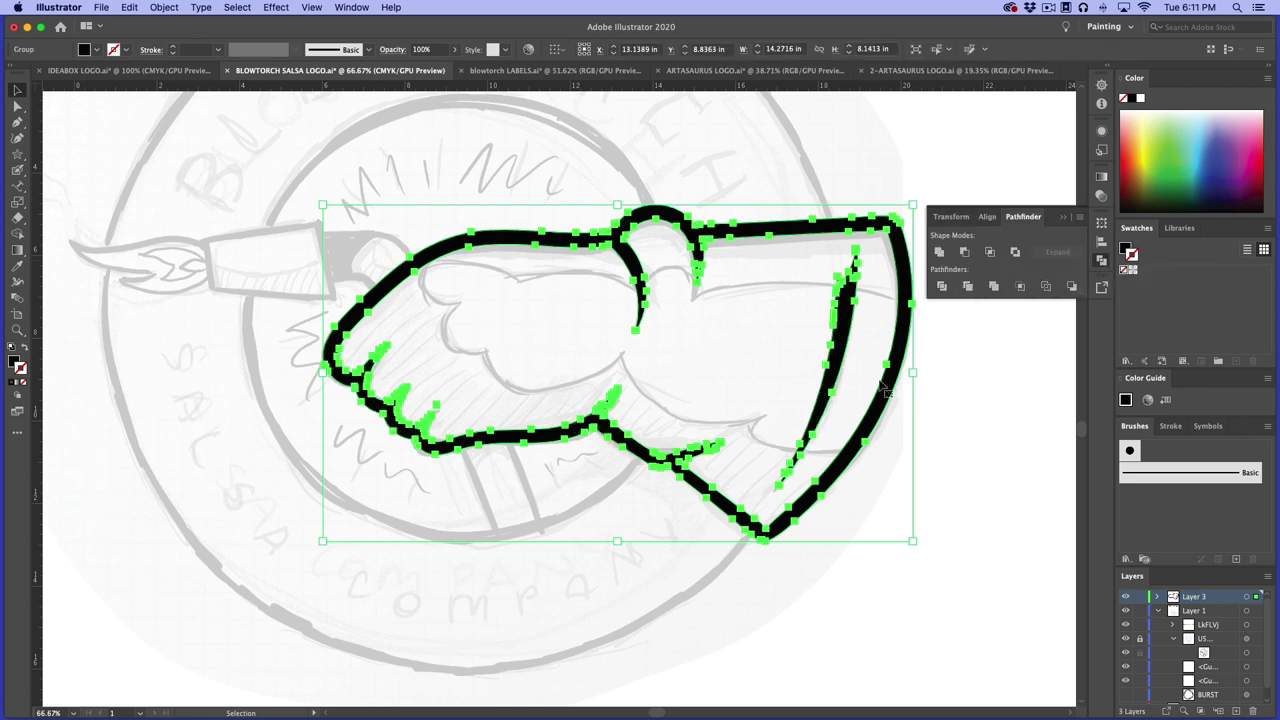
click(505, 160)
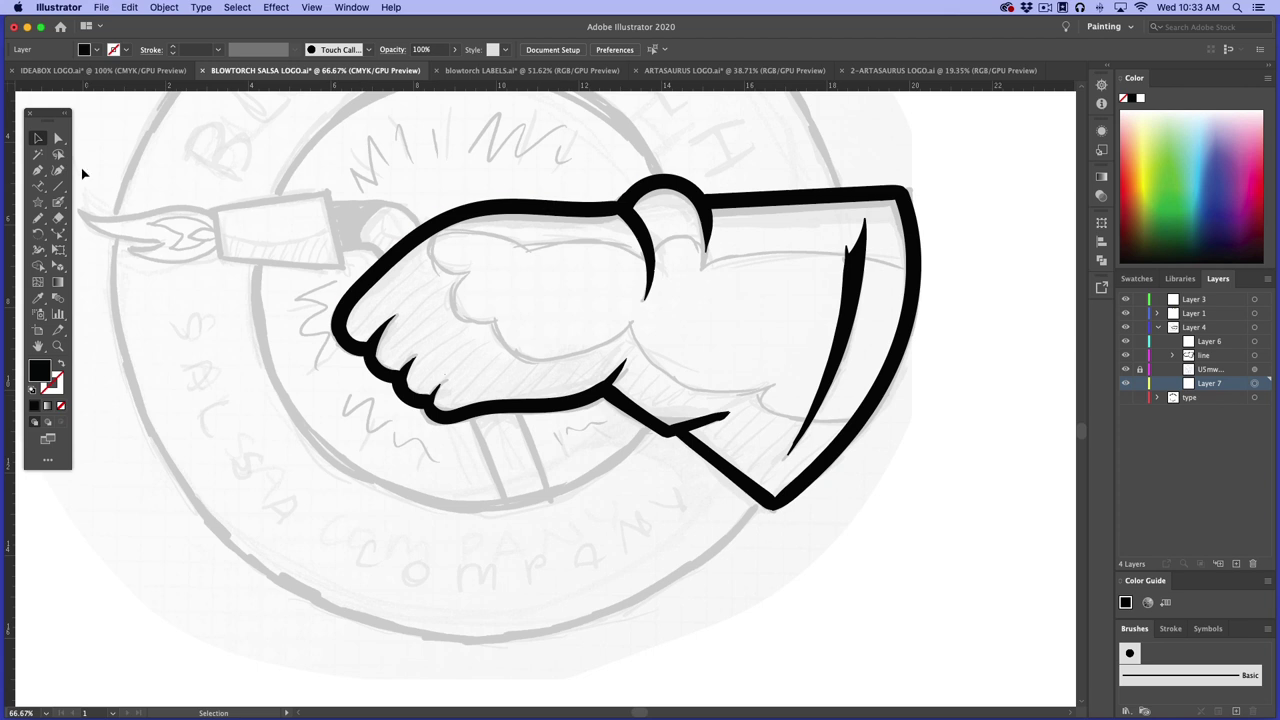
Use Shape Builder to fill the hand, wrist bump and cuff into one black shape, then deselect
key(super+a)
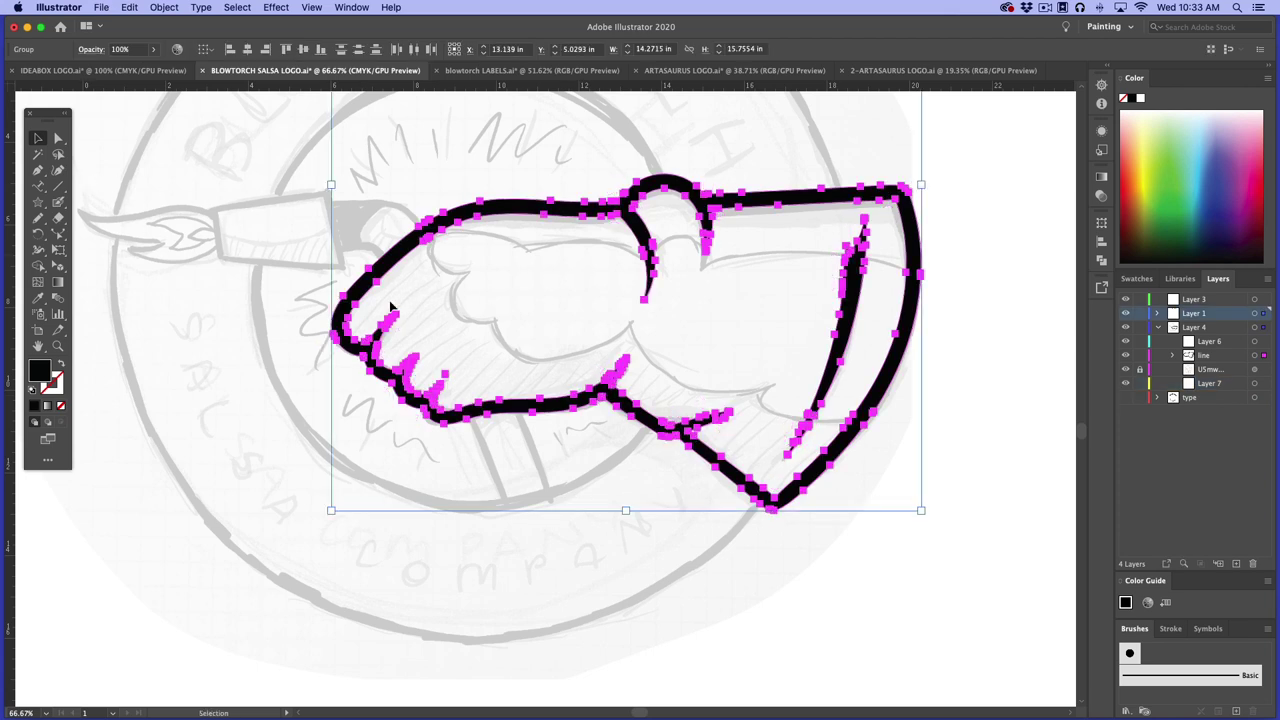
click(38, 265)
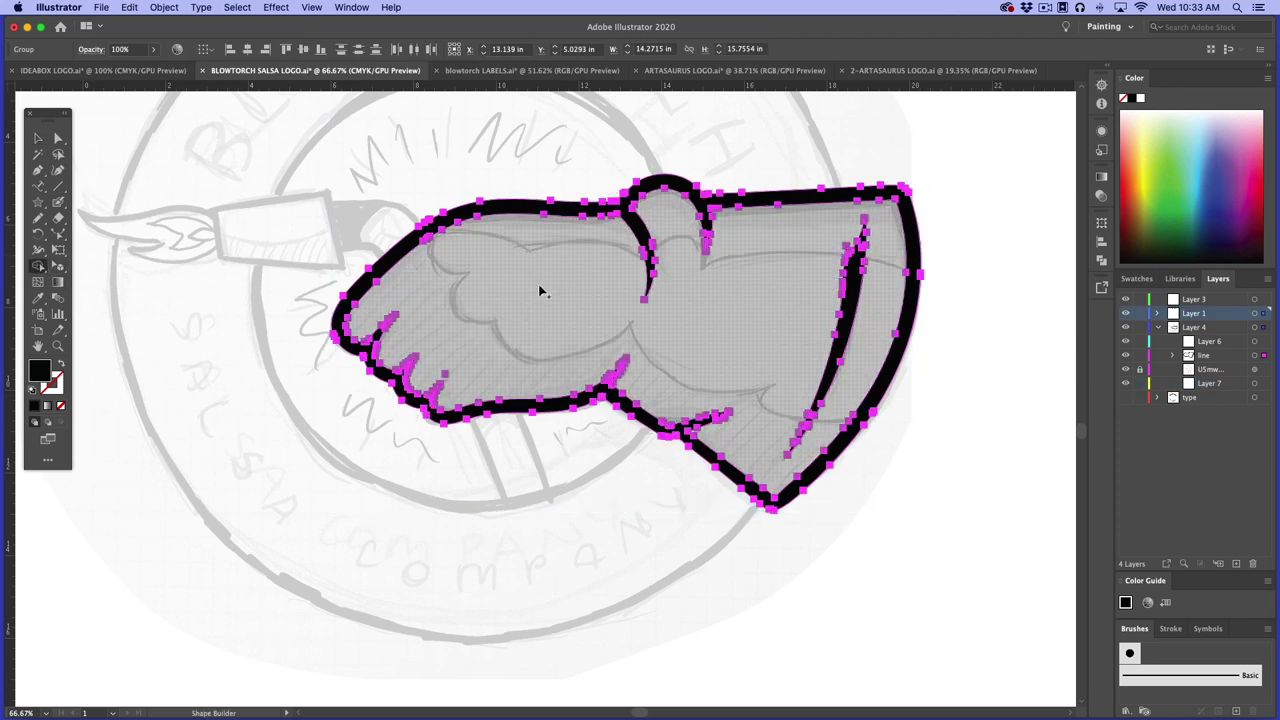
click(540, 292)
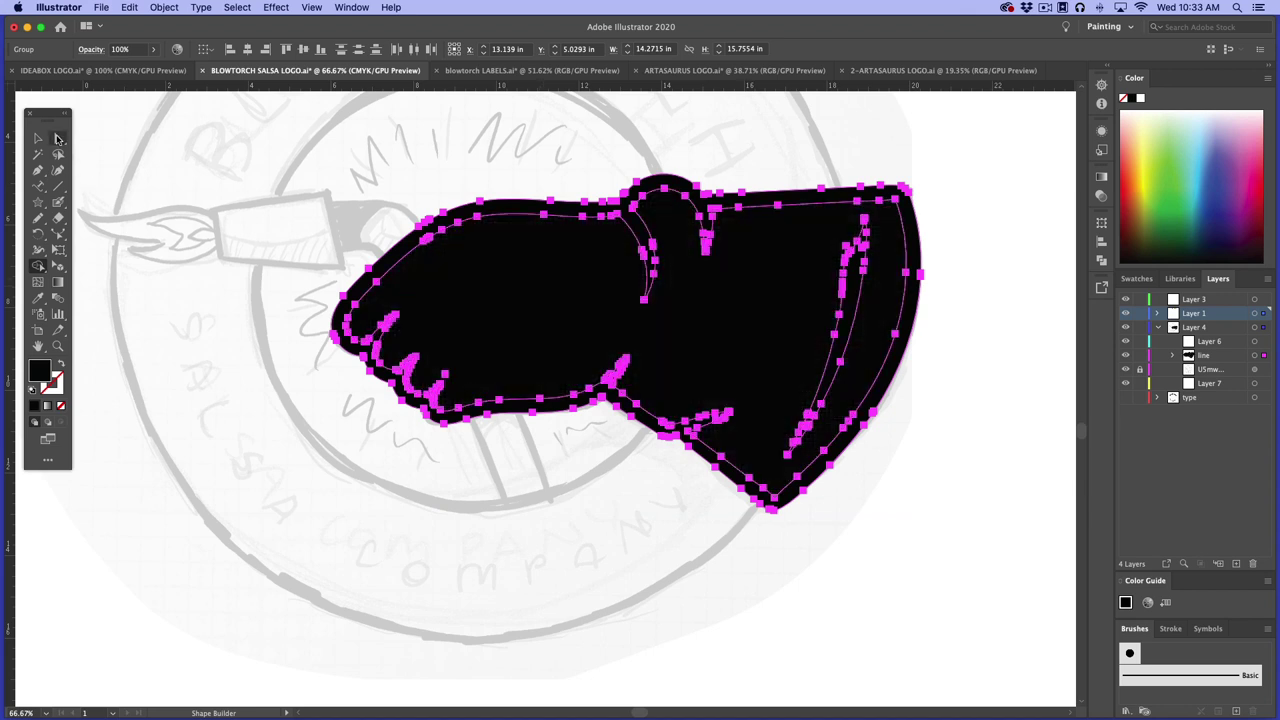
click(57, 138)
click(254, 137)
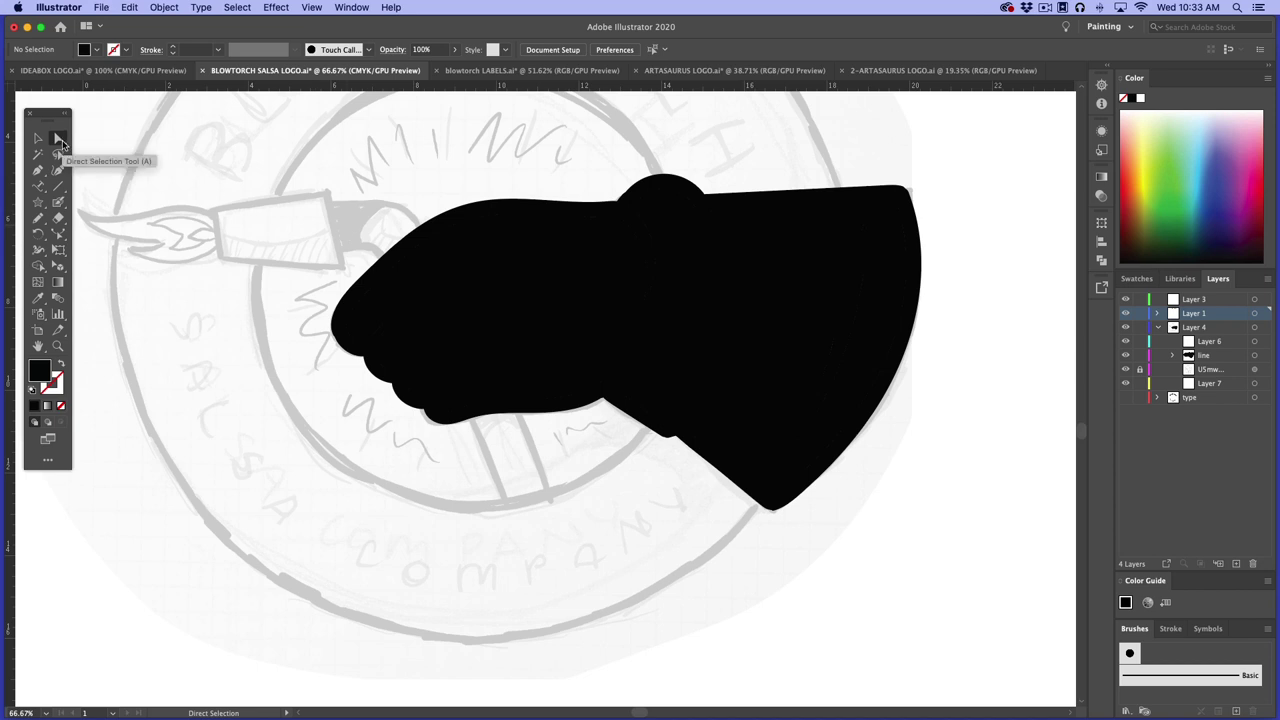
Select the black hand shape, then deselect it and toggle the line layer's visibility to check
click(495, 305)
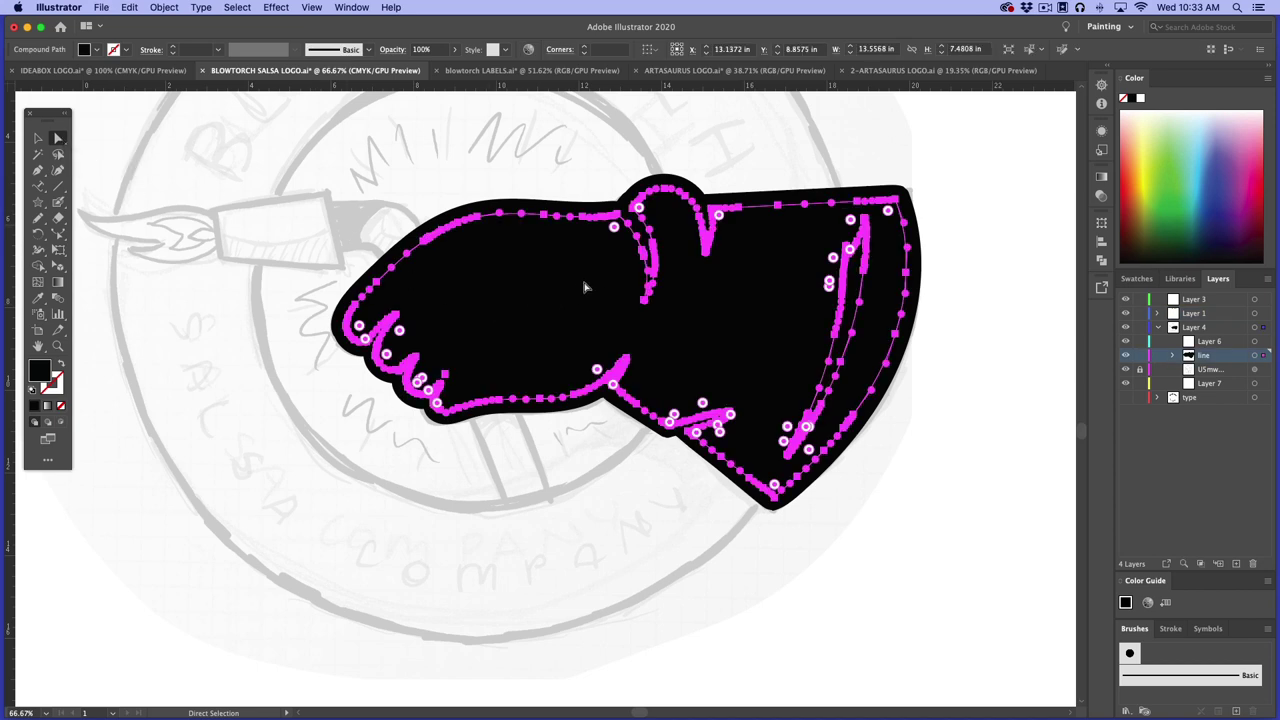
click(38, 138)
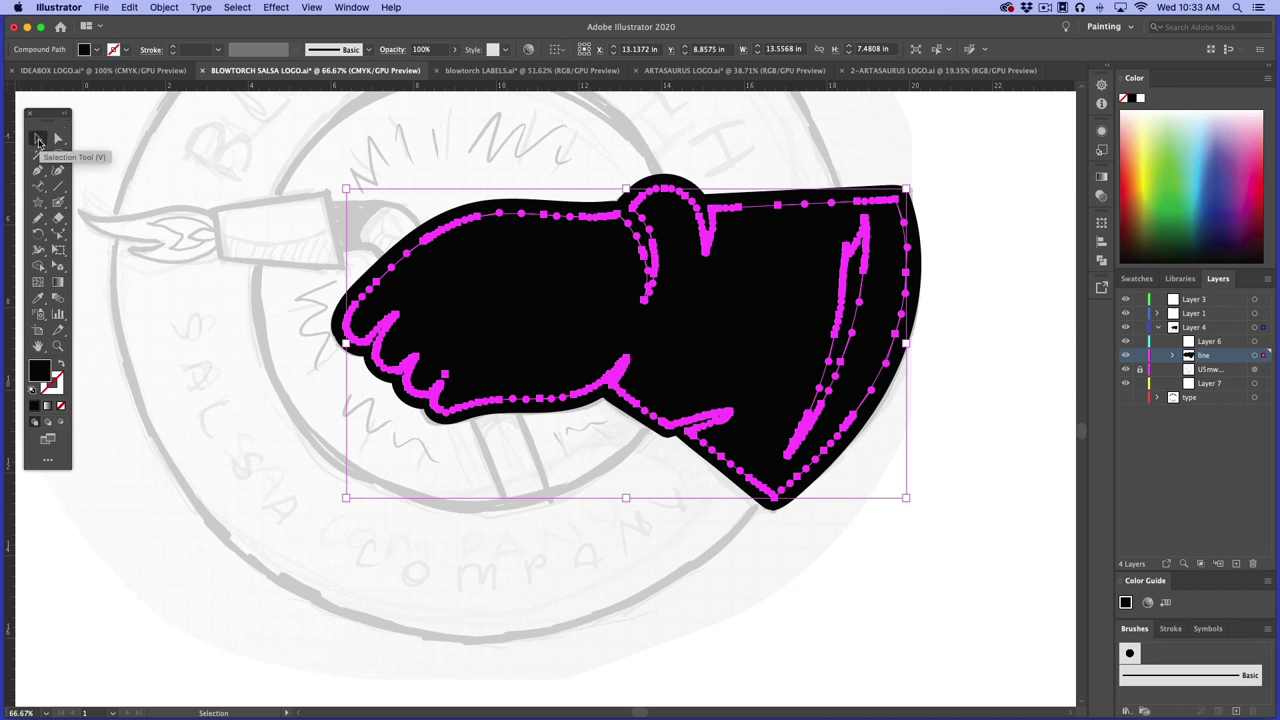
click(270, 179)
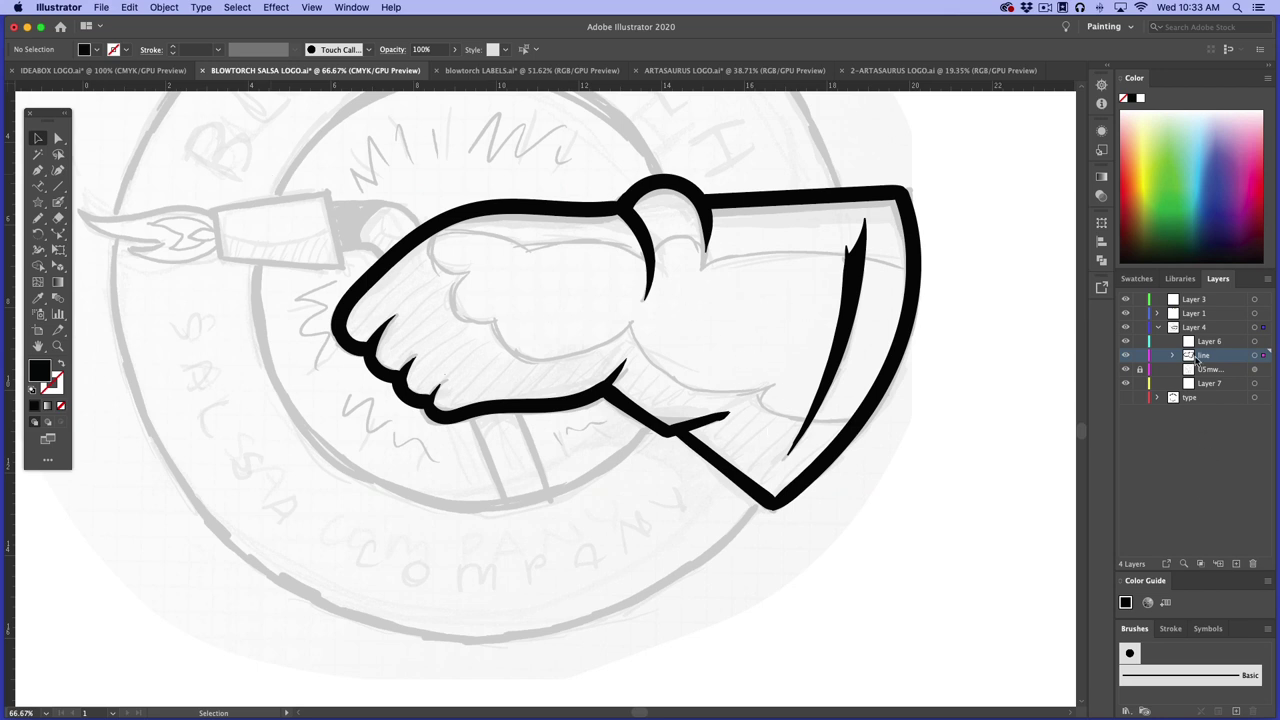
click(1126, 355)
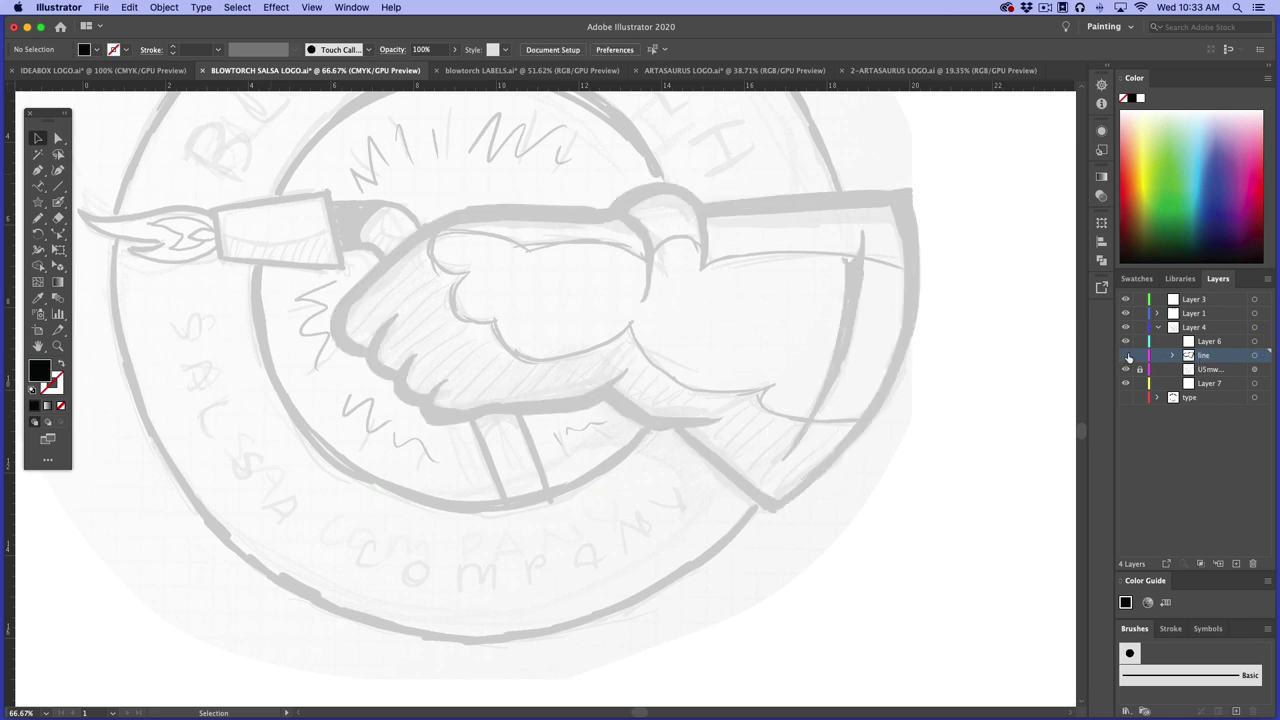
click(1126, 355)
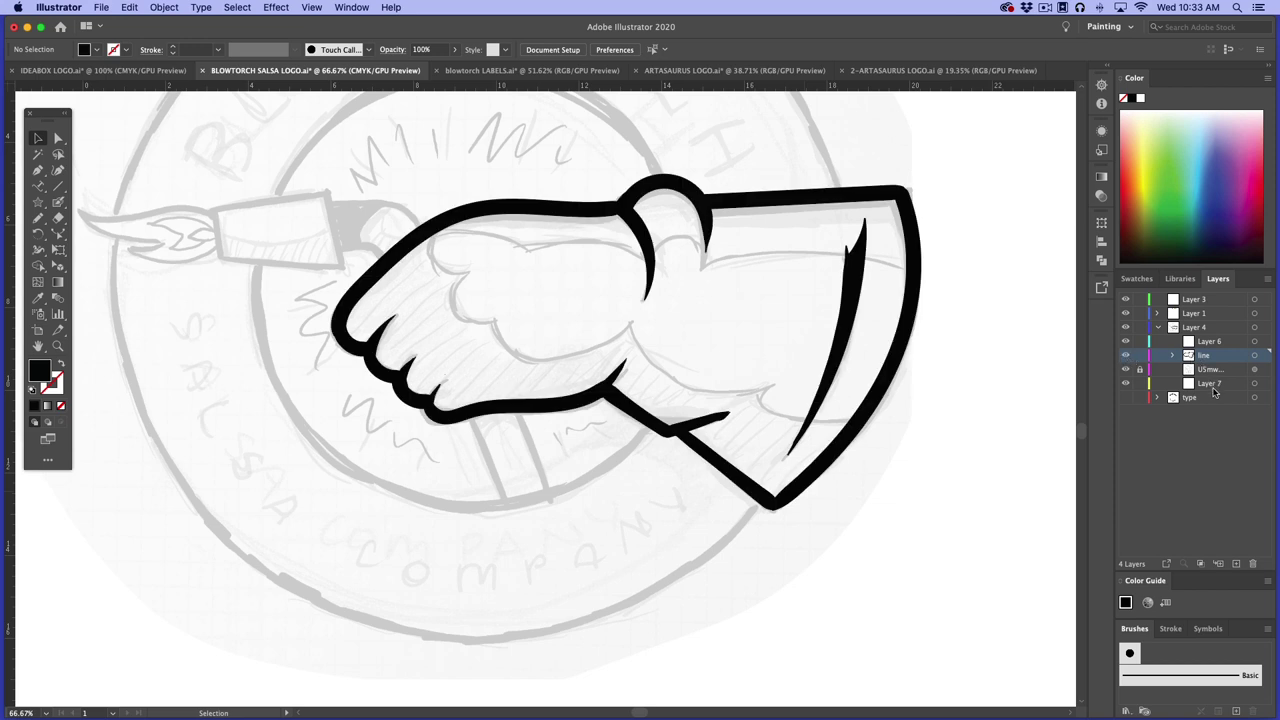
Add a new layer below the outline layers and paste the hand shape in place on it
click(1237, 565)
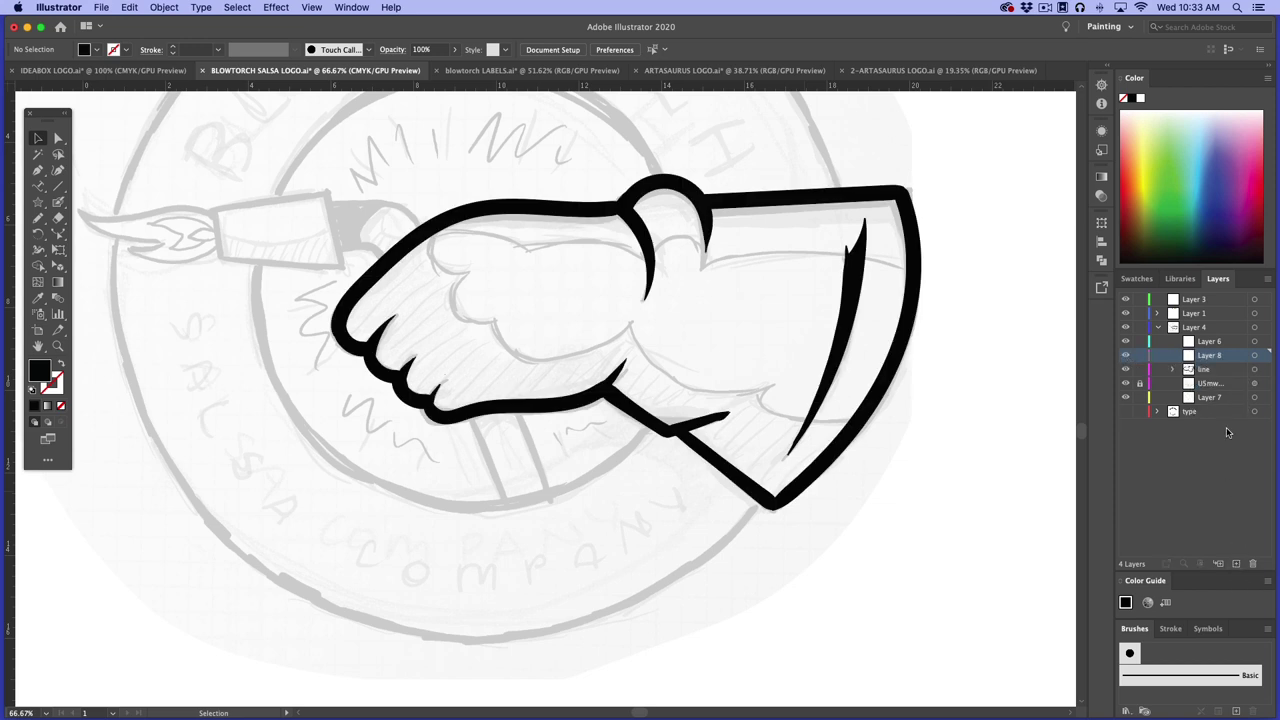
drag(1226, 358, 1221, 402)
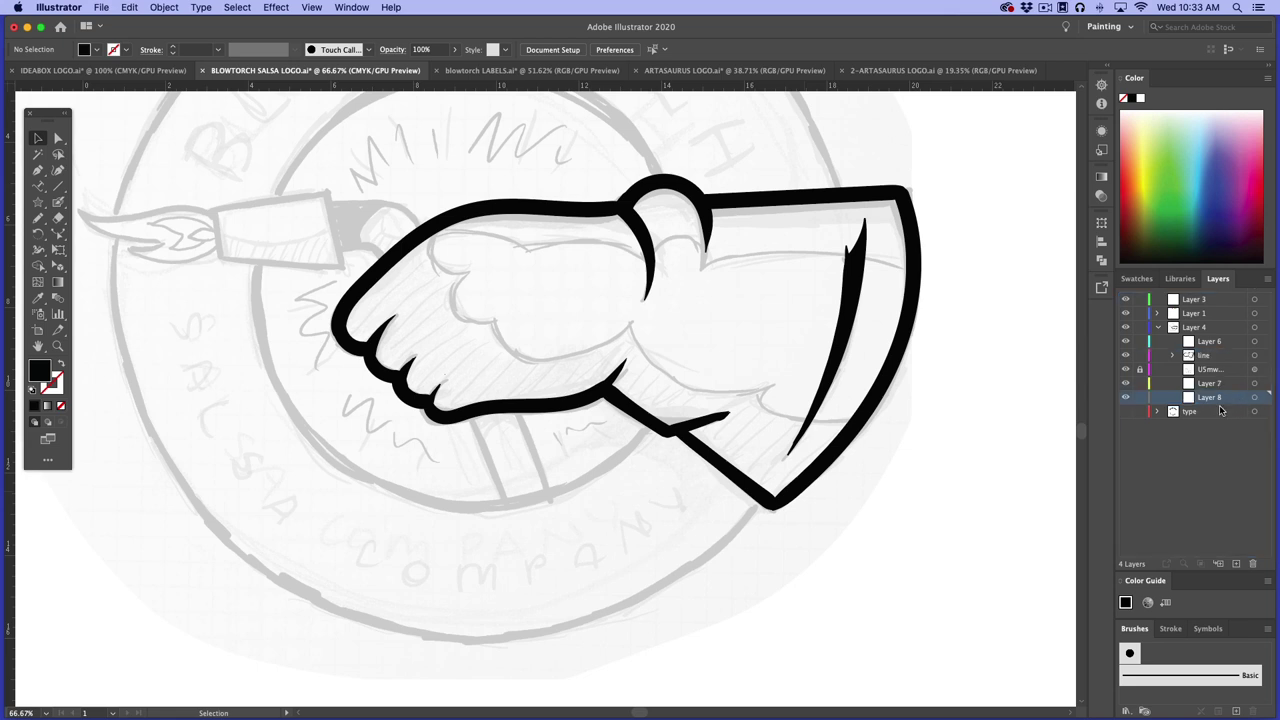
key(ctrl+f)
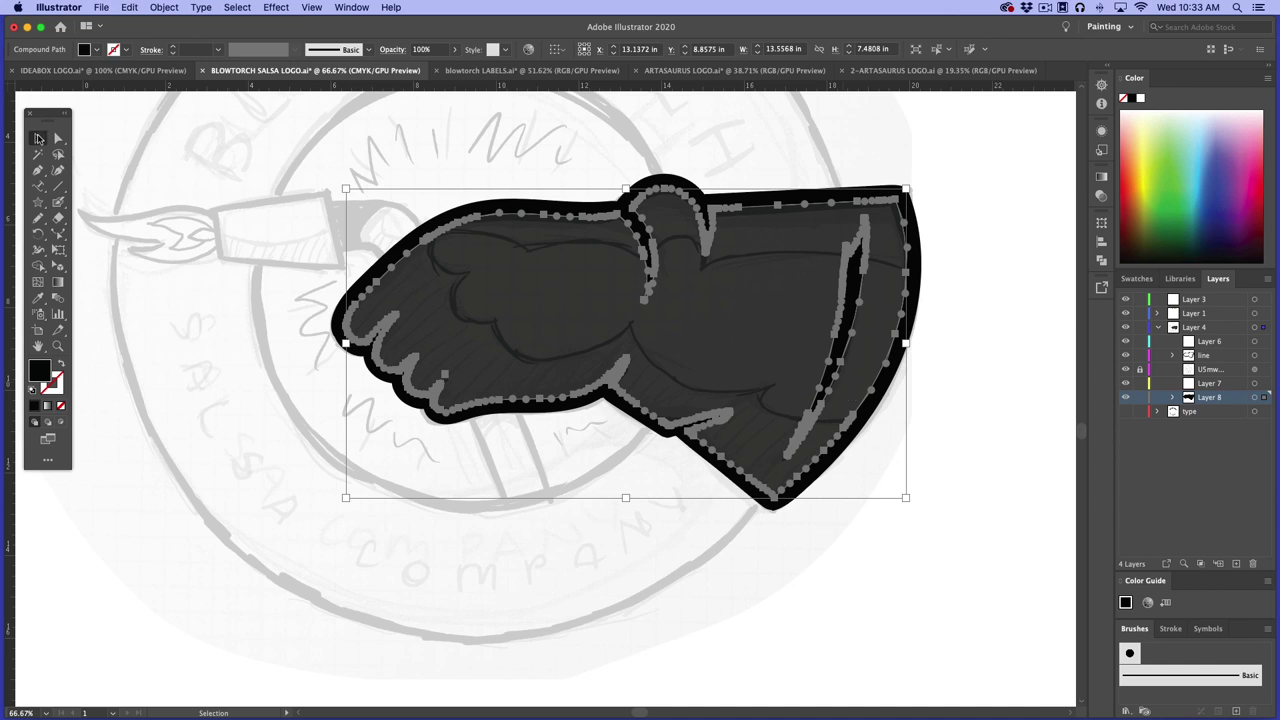
Check the pasted fill by toggling layer visibility, then rename Layer 8 to fill1
click(962, 317)
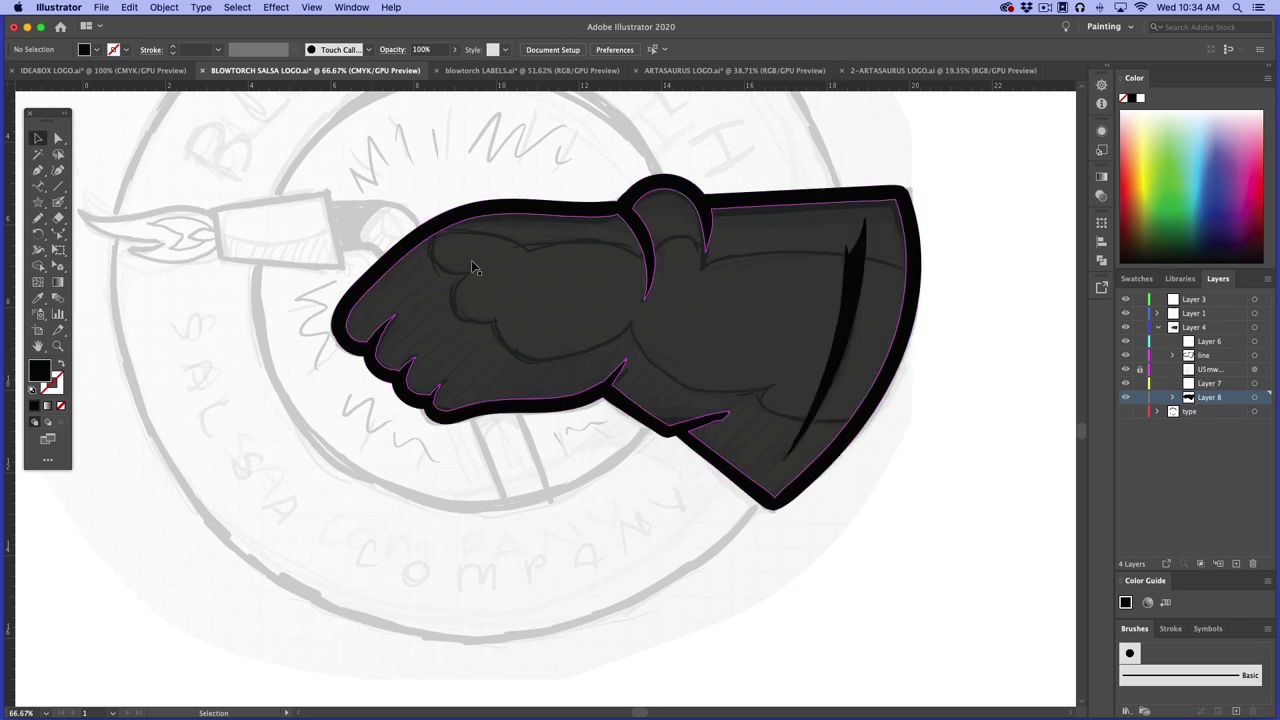
alt+click(1127, 370)
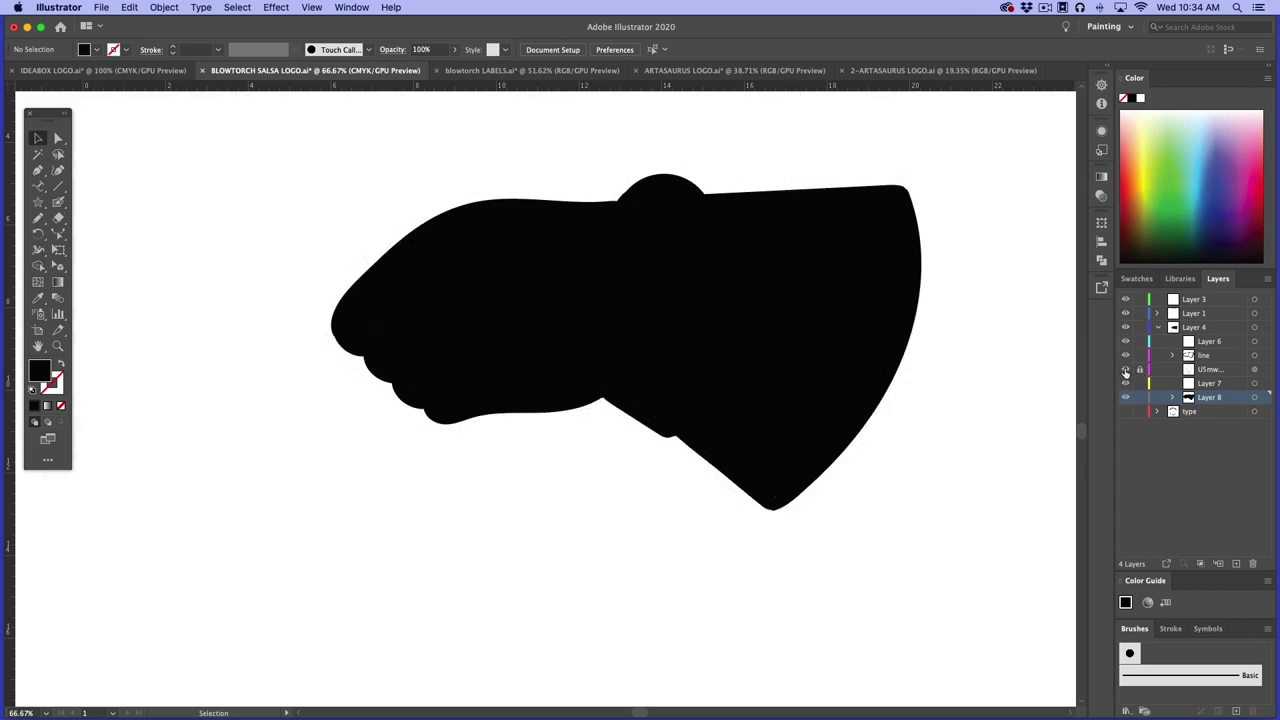
alt+click(1128, 371)
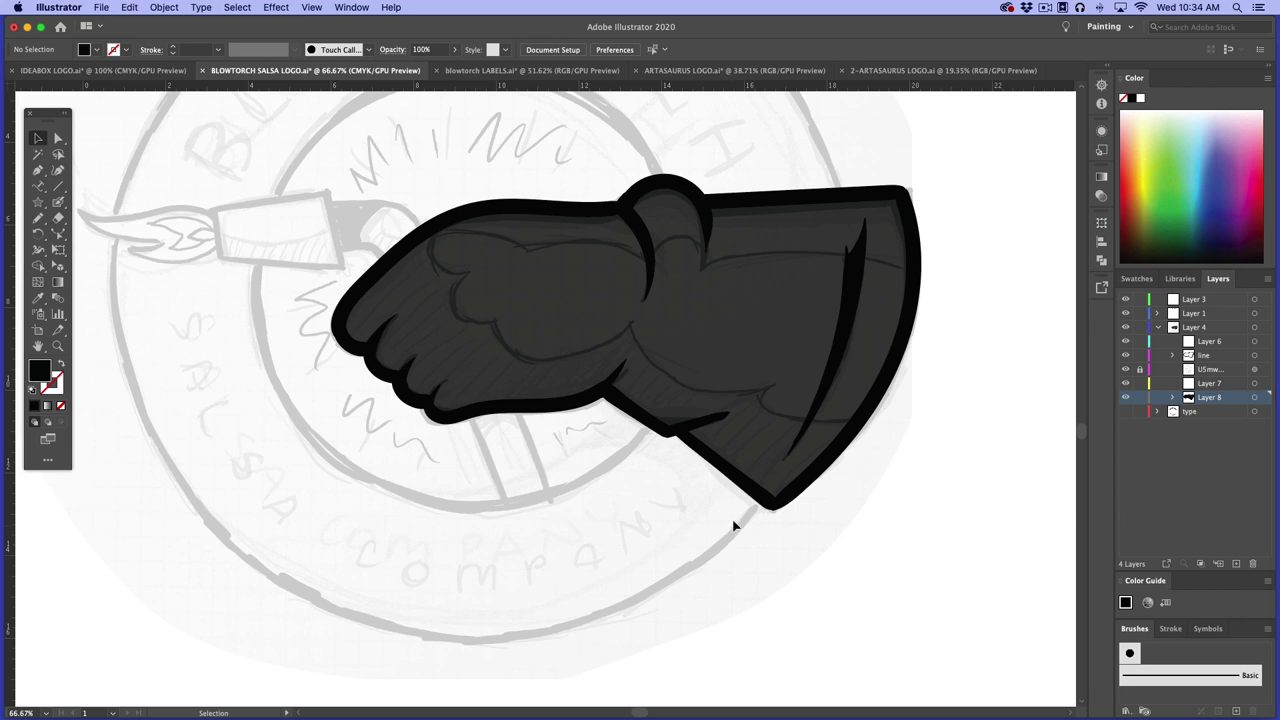
click(1219, 372)
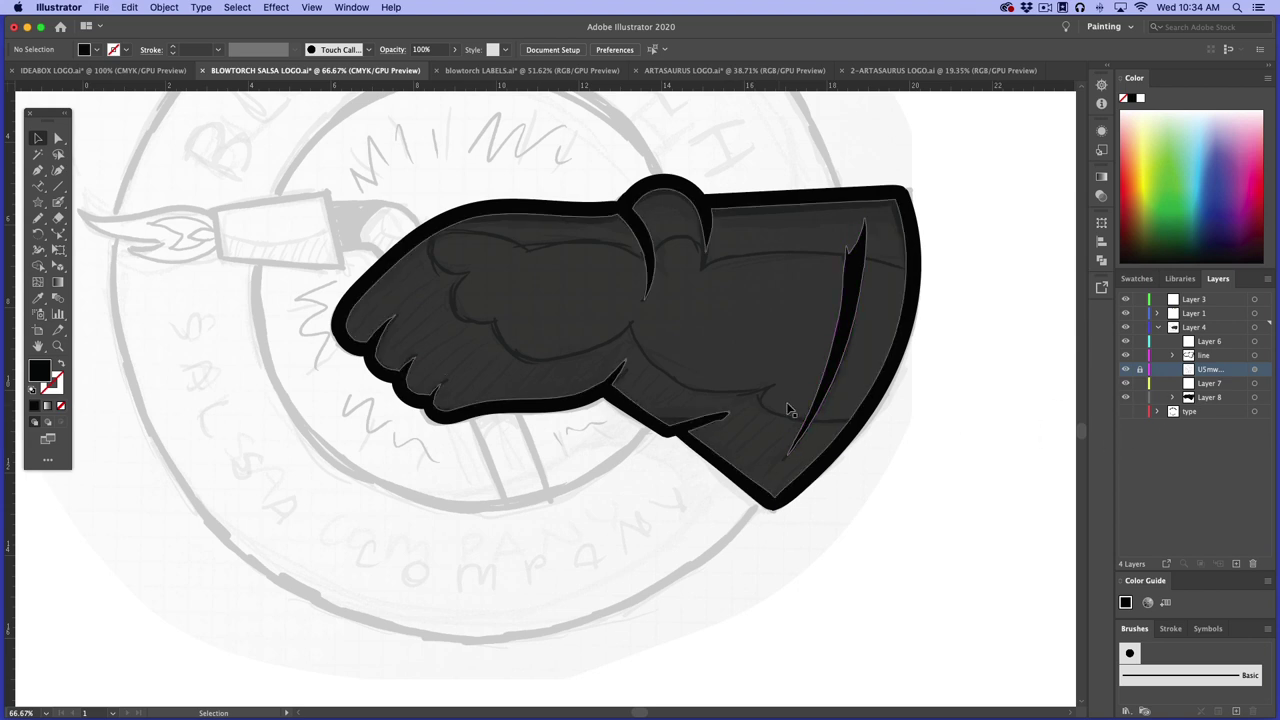
double_click(1211, 398)
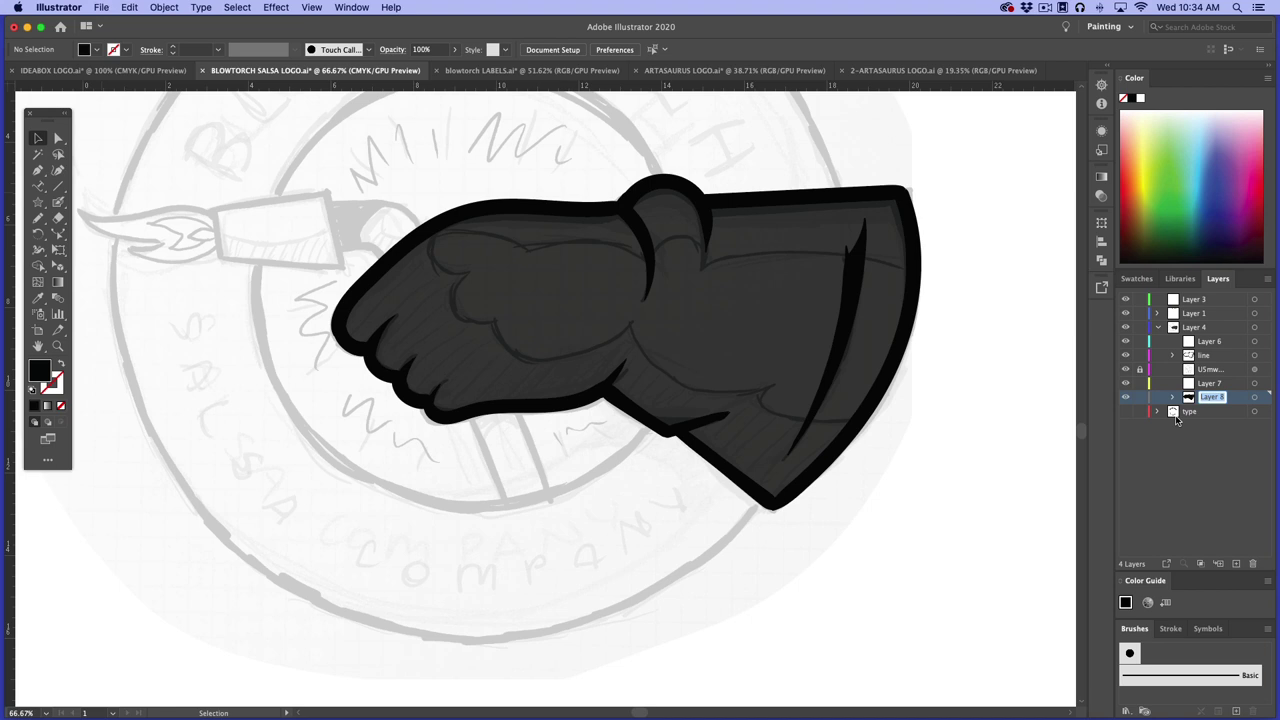
text(fill)
key(Return)
Lock the line layer so the outline can't be edited
click(1139, 356)
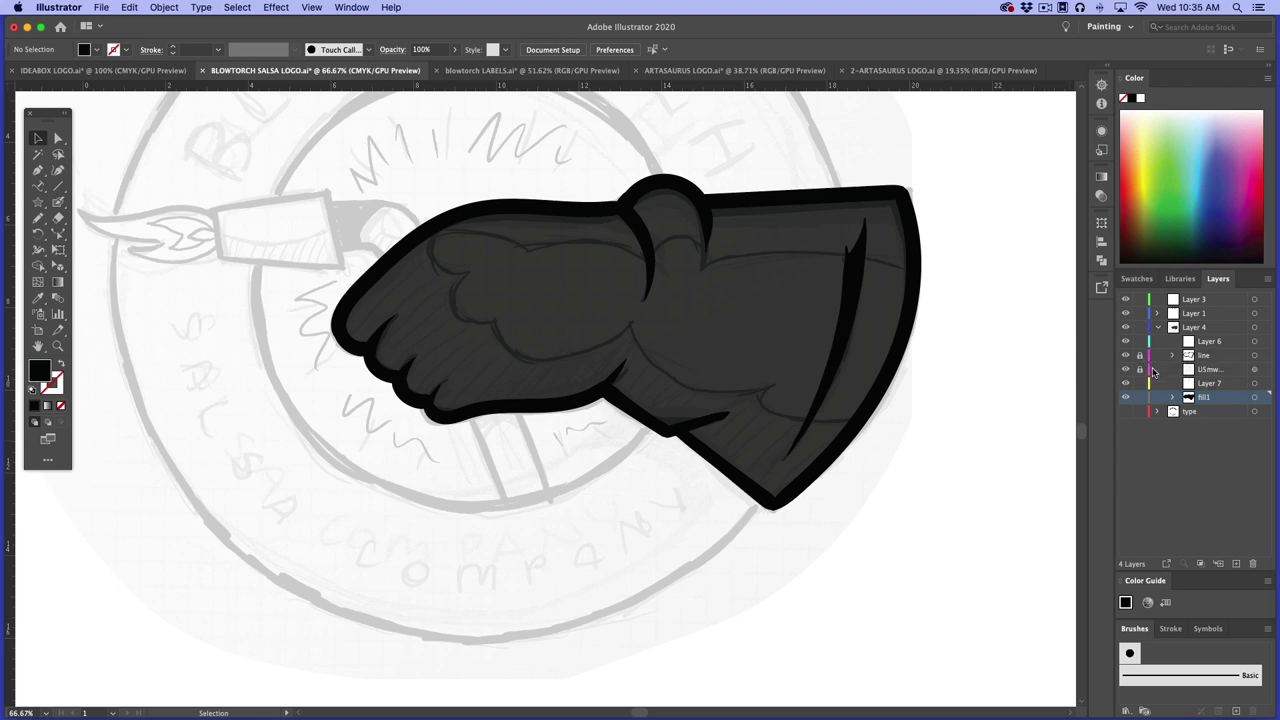
click(871, 412)
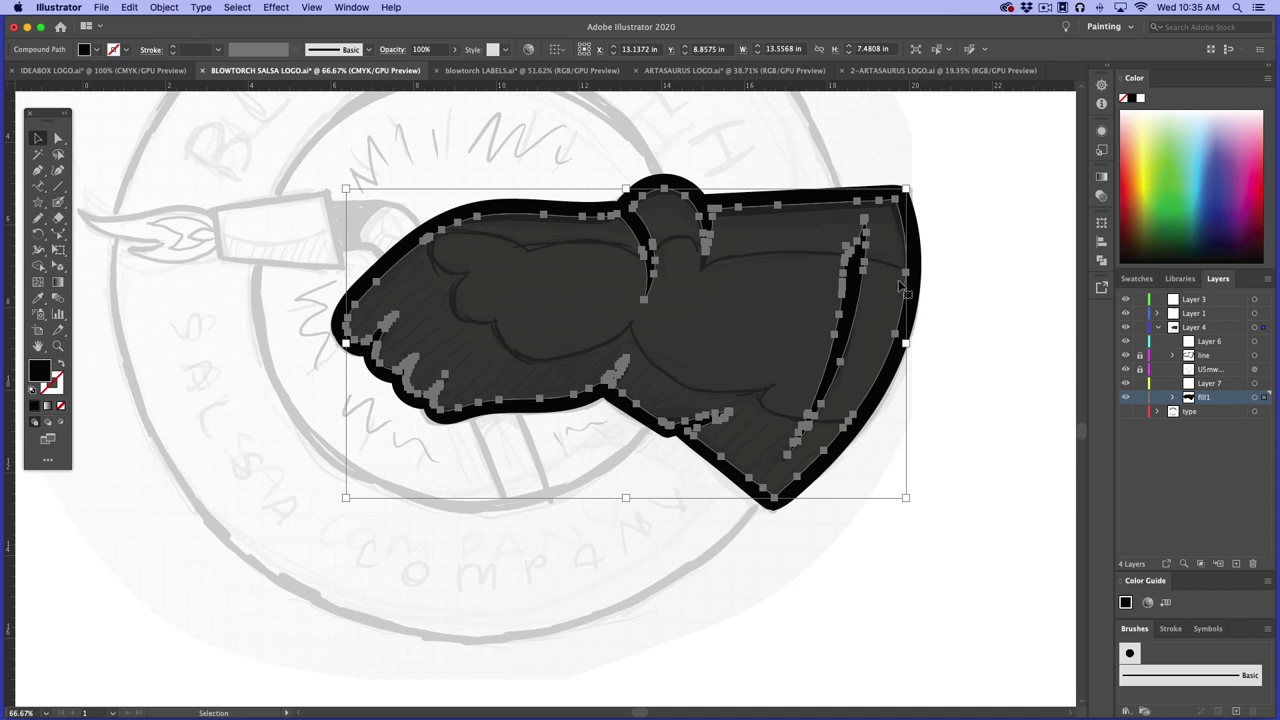
click(994, 460)
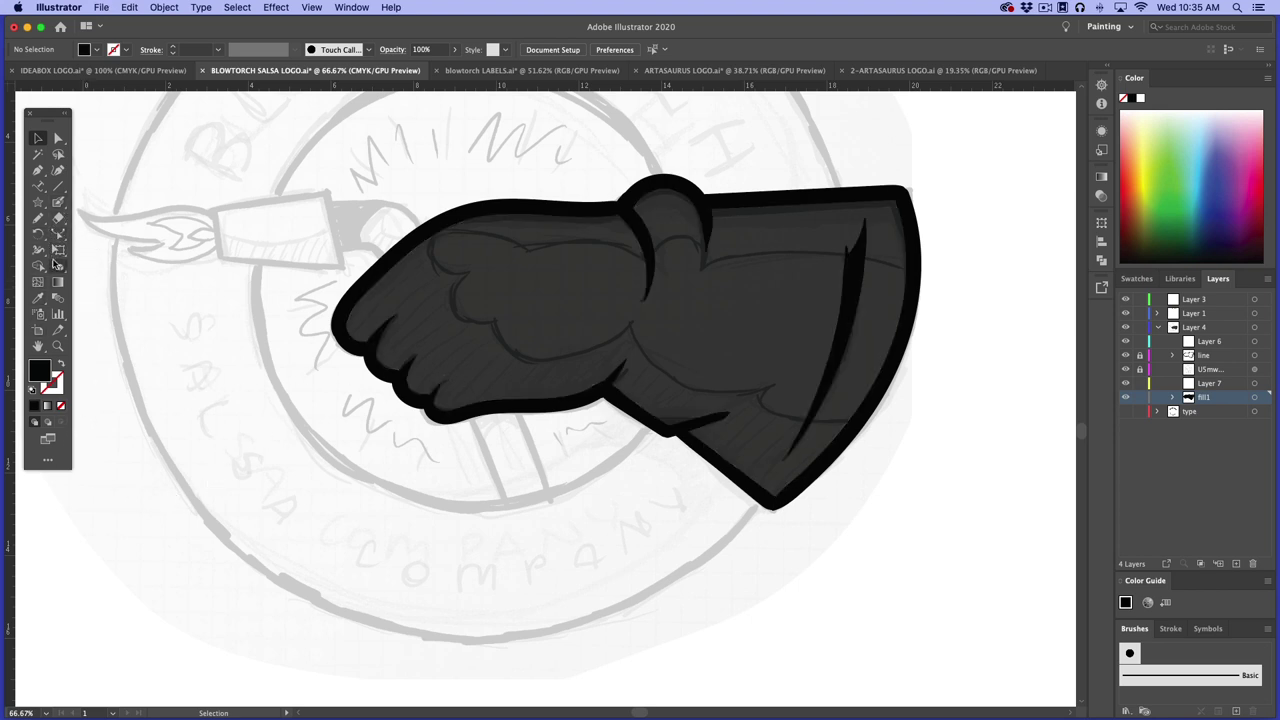
Set up the Pencil tool with a black stroke, a magenta colour and an 11 pt stroke weight
click(38, 218)
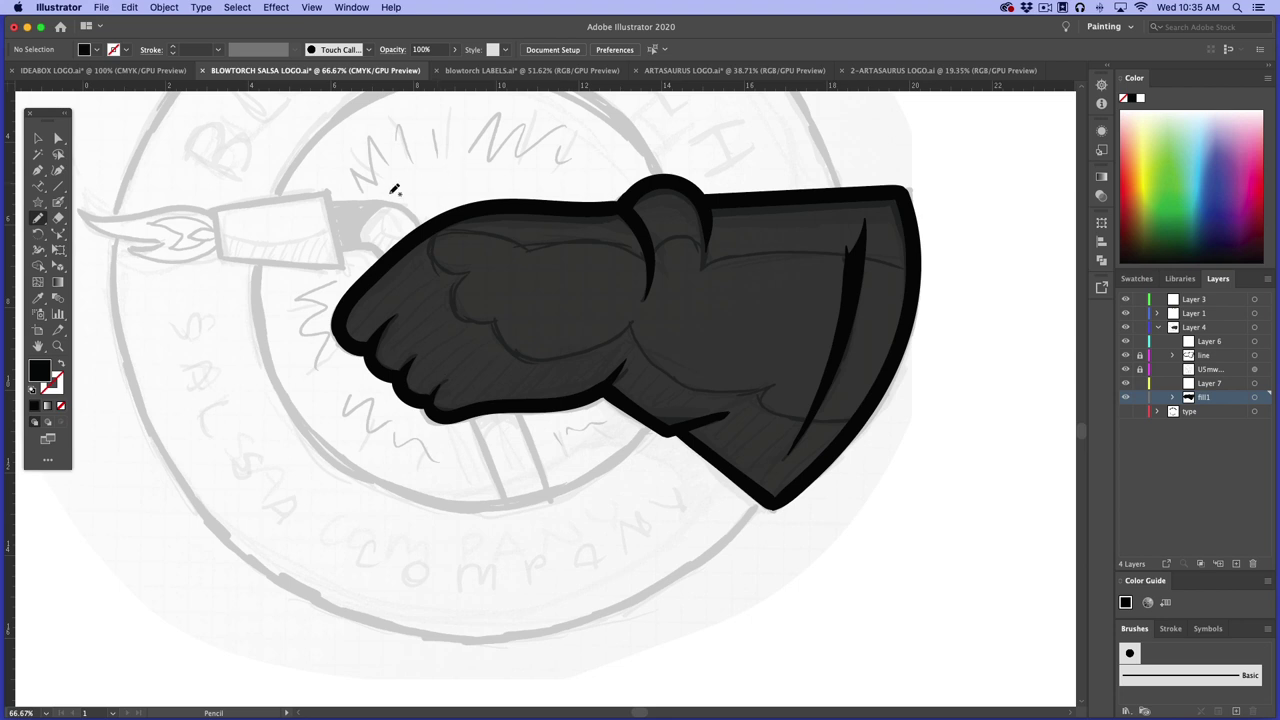
key(super+z)
click(173, 46)
click(173, 46)
click(125, 49)
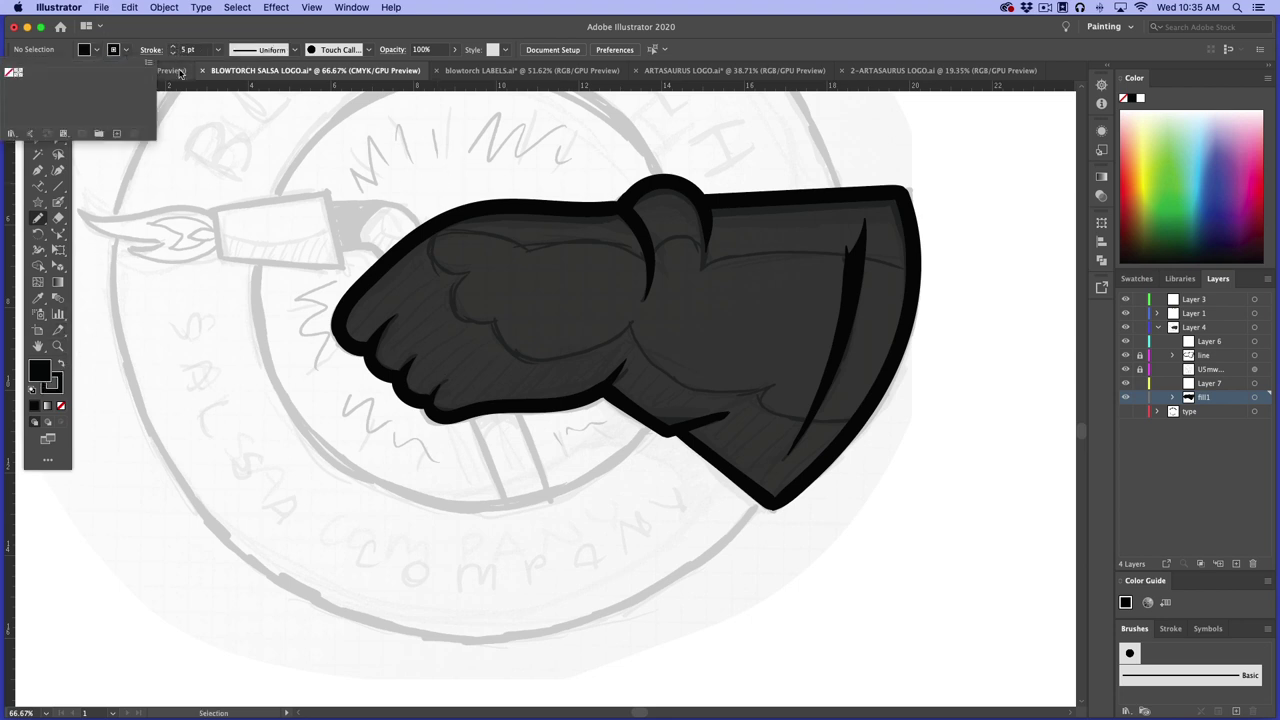
click(126, 51)
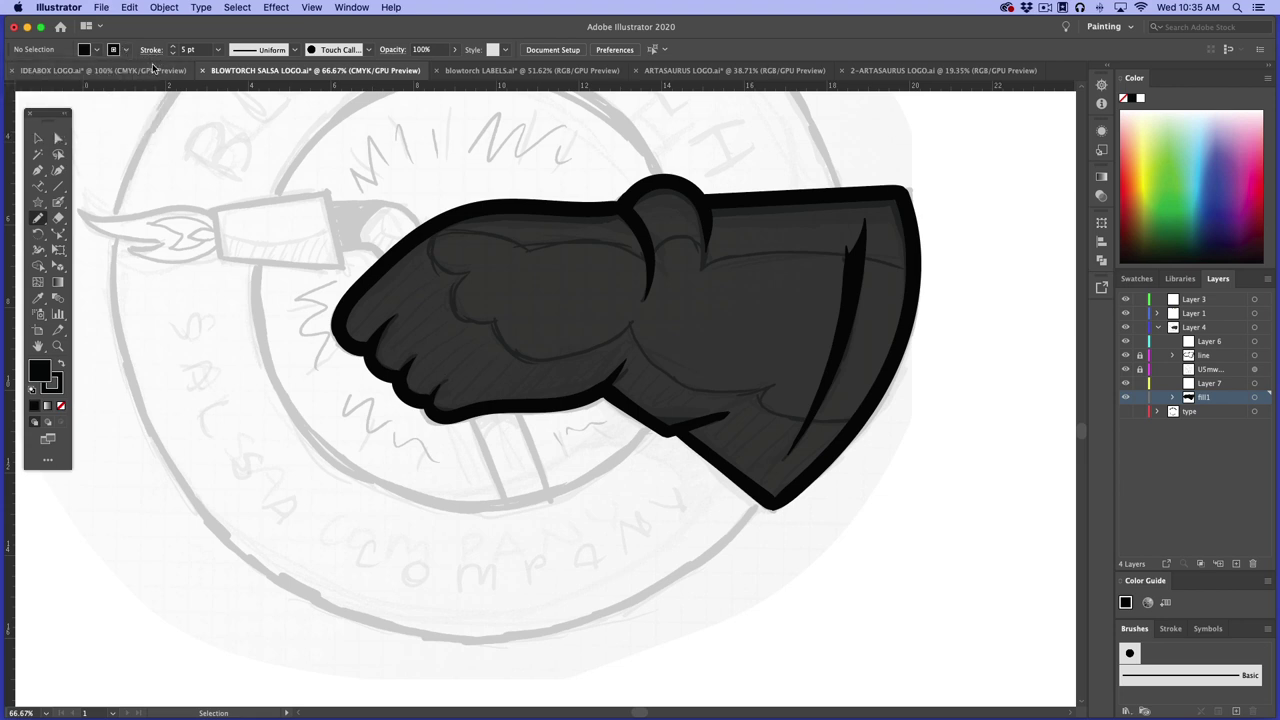
click(128, 53)
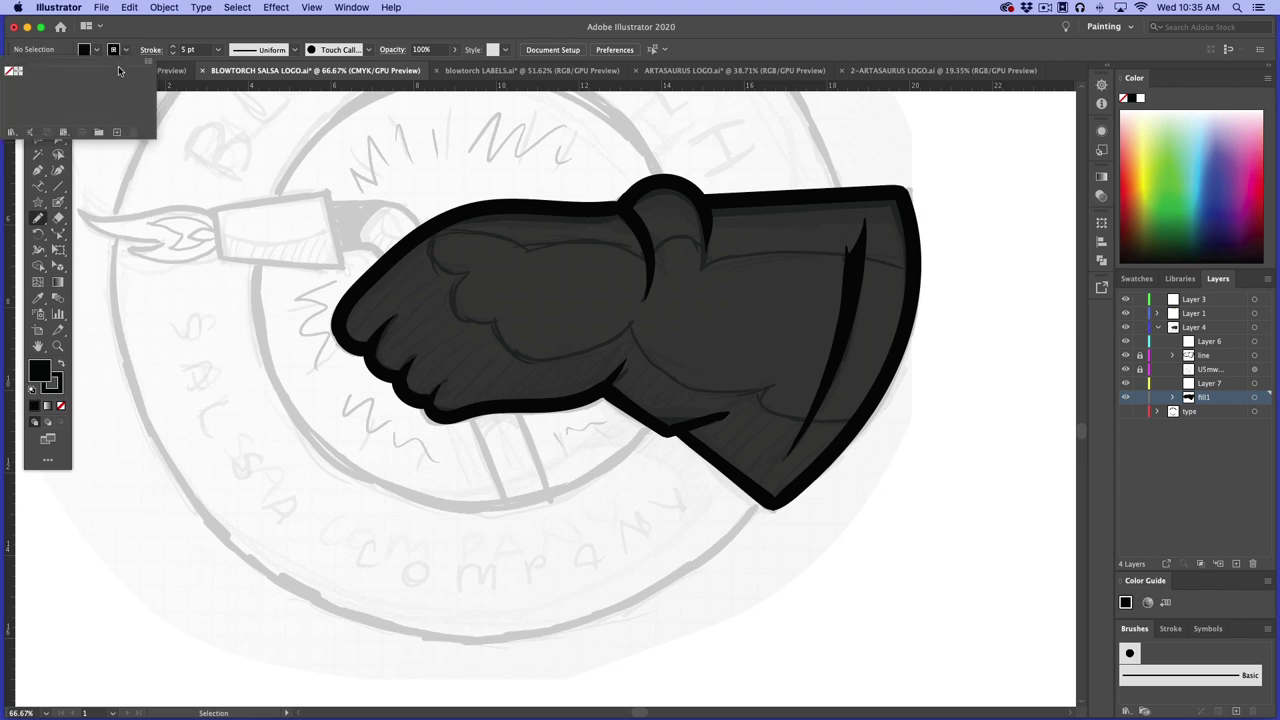
double_click(60, 383)
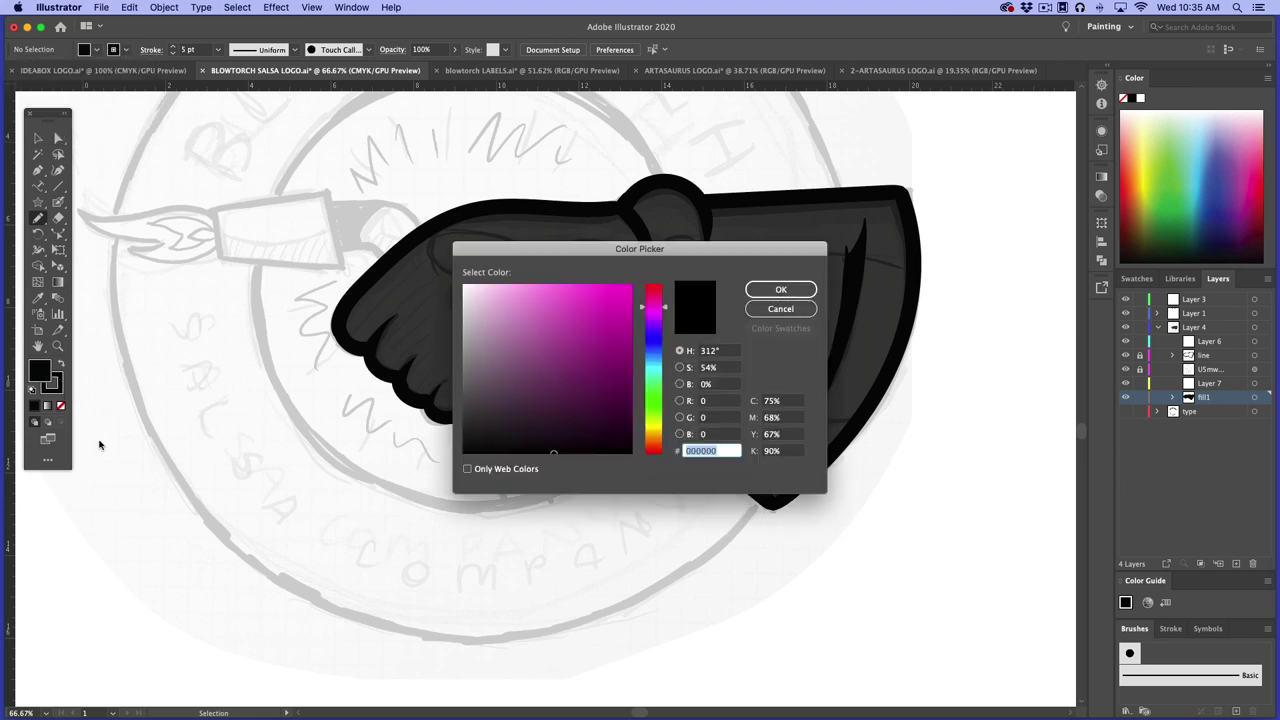
click(615, 302)
click(781, 289)
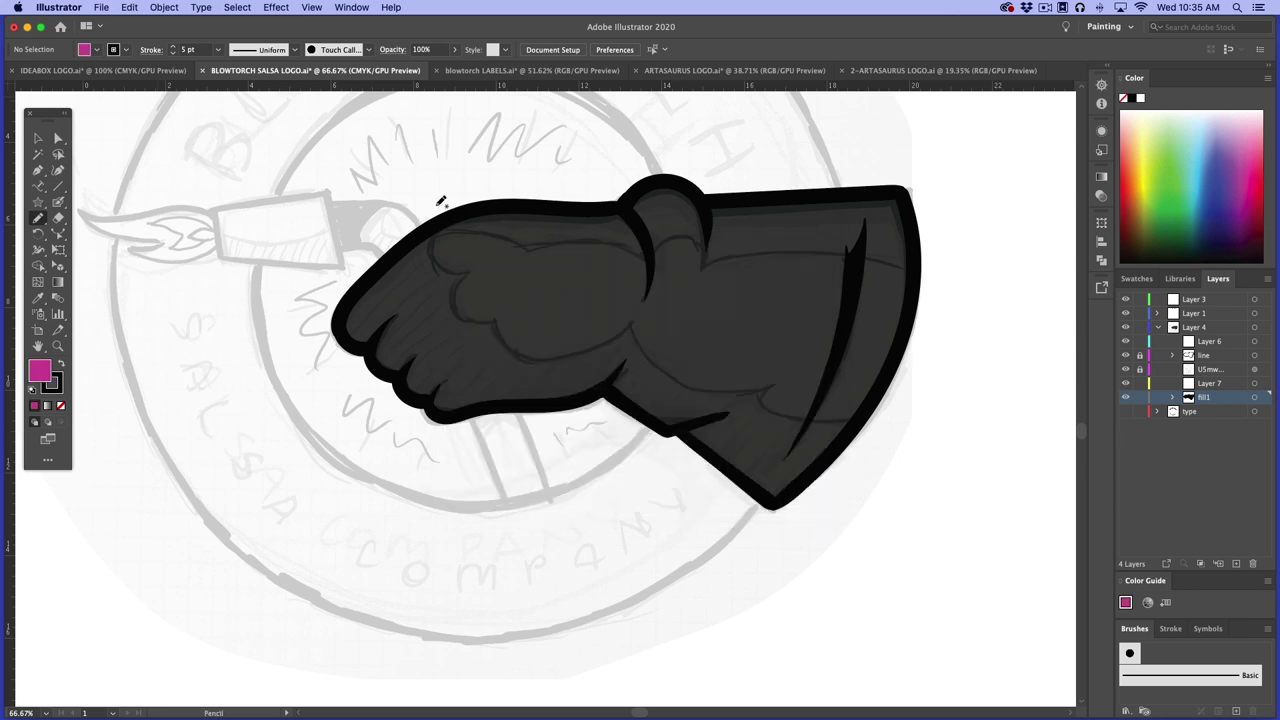
click(173, 47)
Draw pink pencil lines from above the fist looping across the fingers, then select all artwork
mouse_move(447, 182)
mouse_down()
mouse_move(430, 236)
mouse_move(478, 272)
mouse_move(496, 268)
mouse_up()
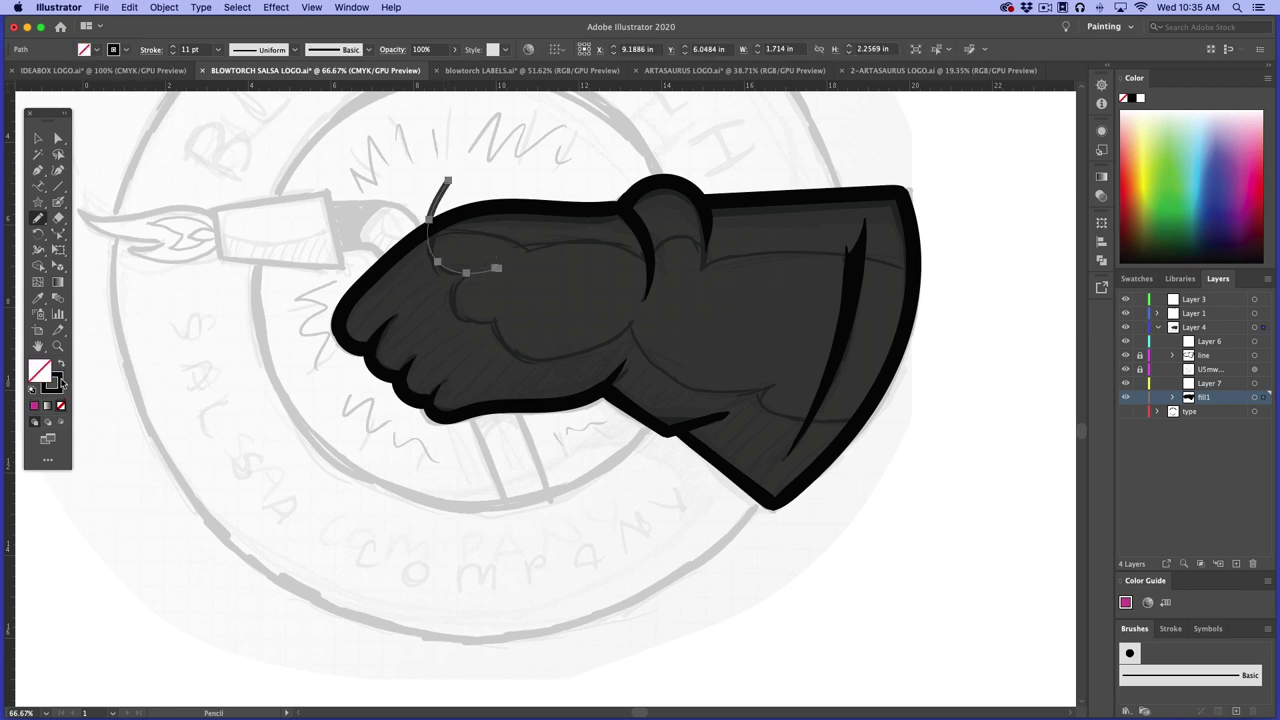
double_click(56, 388)
click(602, 316)
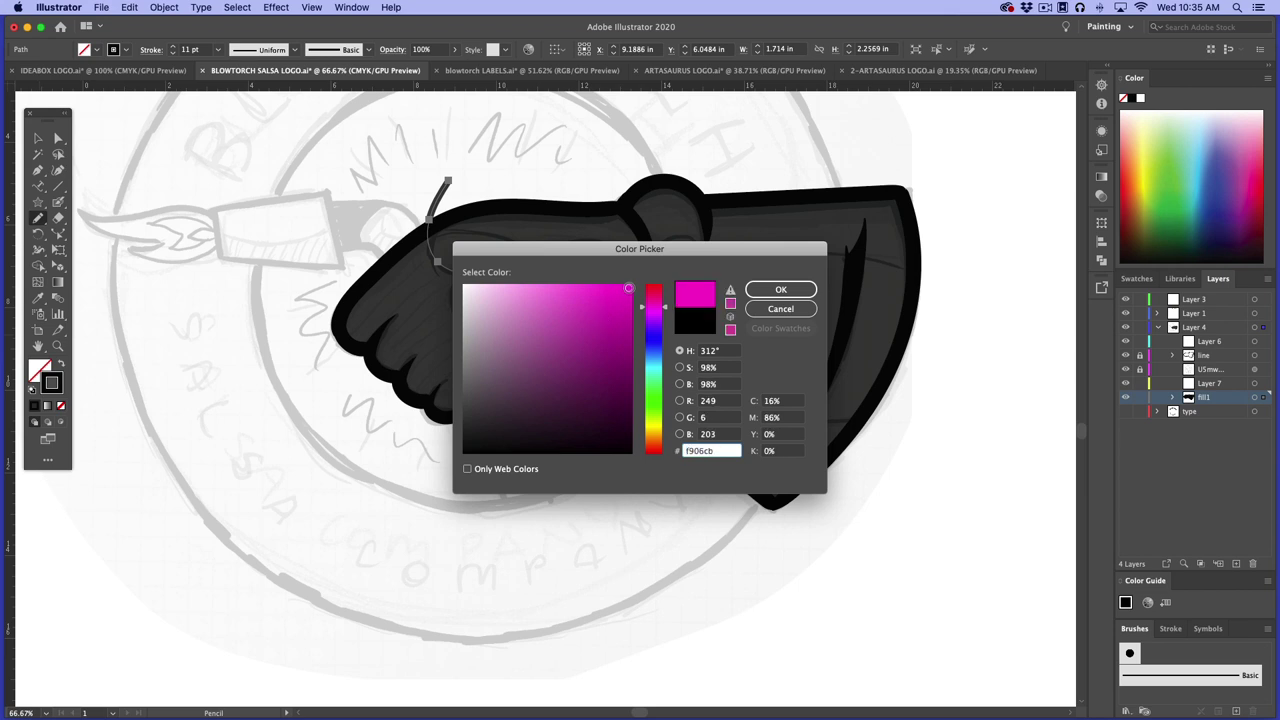
click(778, 290)
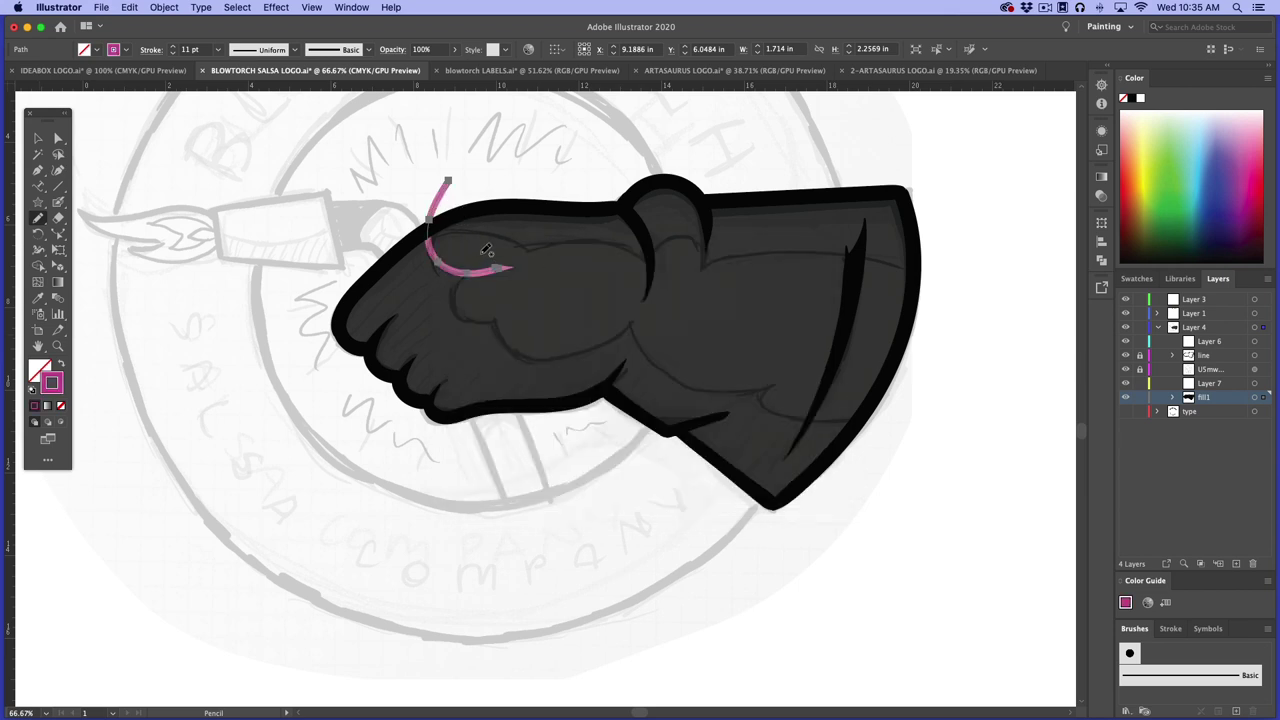
mouse_move(486, 250)
mouse_down()
mouse_move(458, 303)
mouse_move(474, 317)
mouse_move(515, 305)
mouse_move(495, 331)
mouse_move(520, 355)
mouse_move(563, 355)
mouse_move(645, 310)
mouse_move(639, 347)
mouse_move(665, 370)
mouse_move(713, 388)
mouse_move(797, 373)
mouse_move(761, 407)
mouse_move(794, 421)
mouse_move(905, 407)
mouse_up()
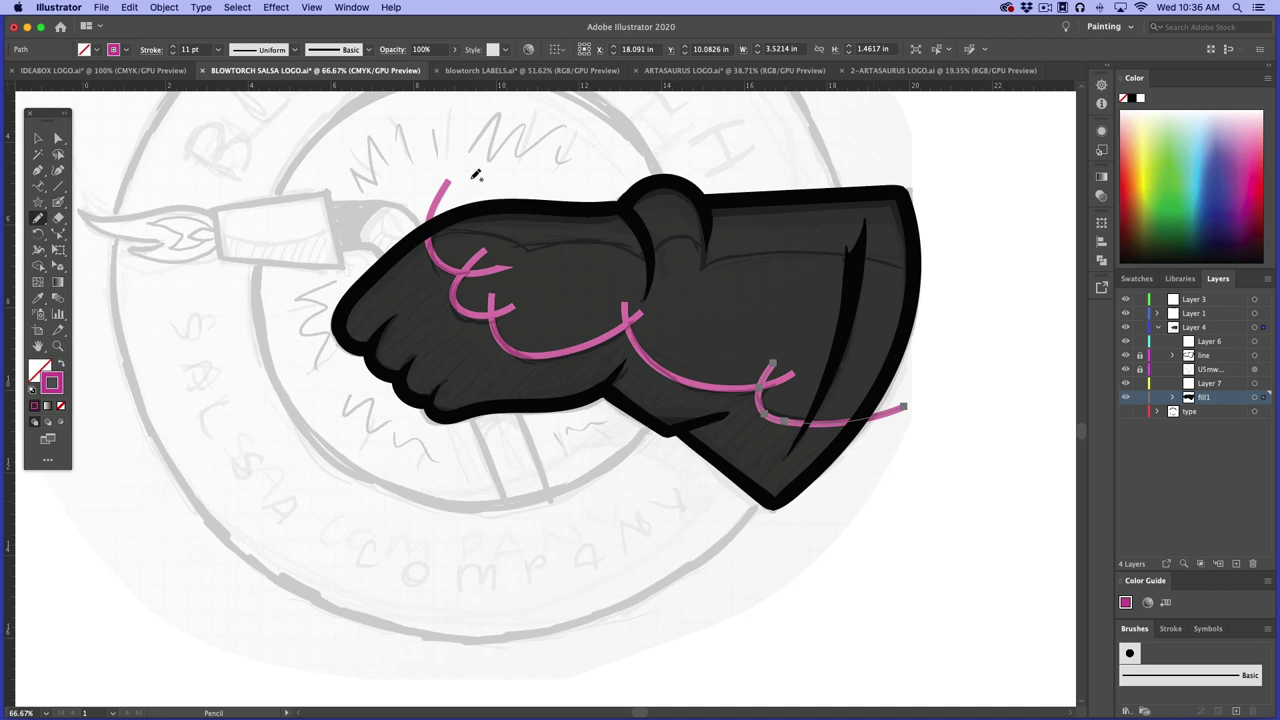
key(super+a)
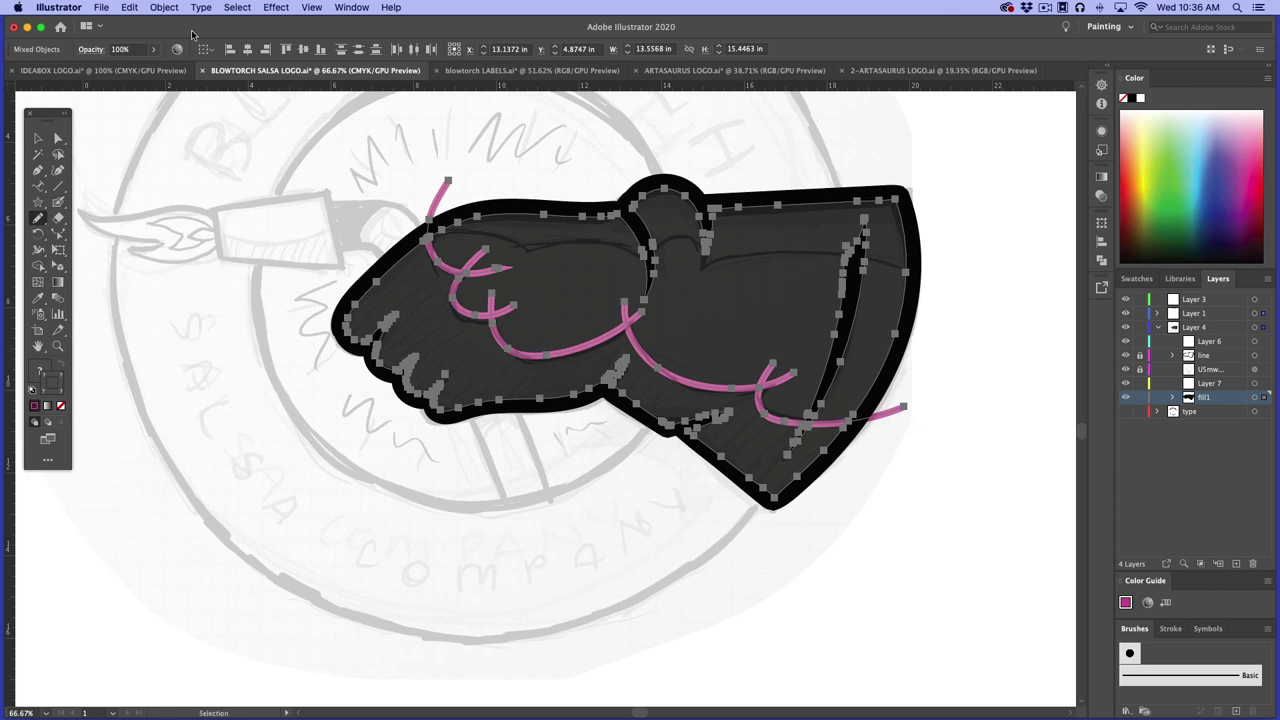
Expand the pink lines and hand fill with Object > Expand, and zoom the hand to 100%
click(164, 7)
click(186, 150)
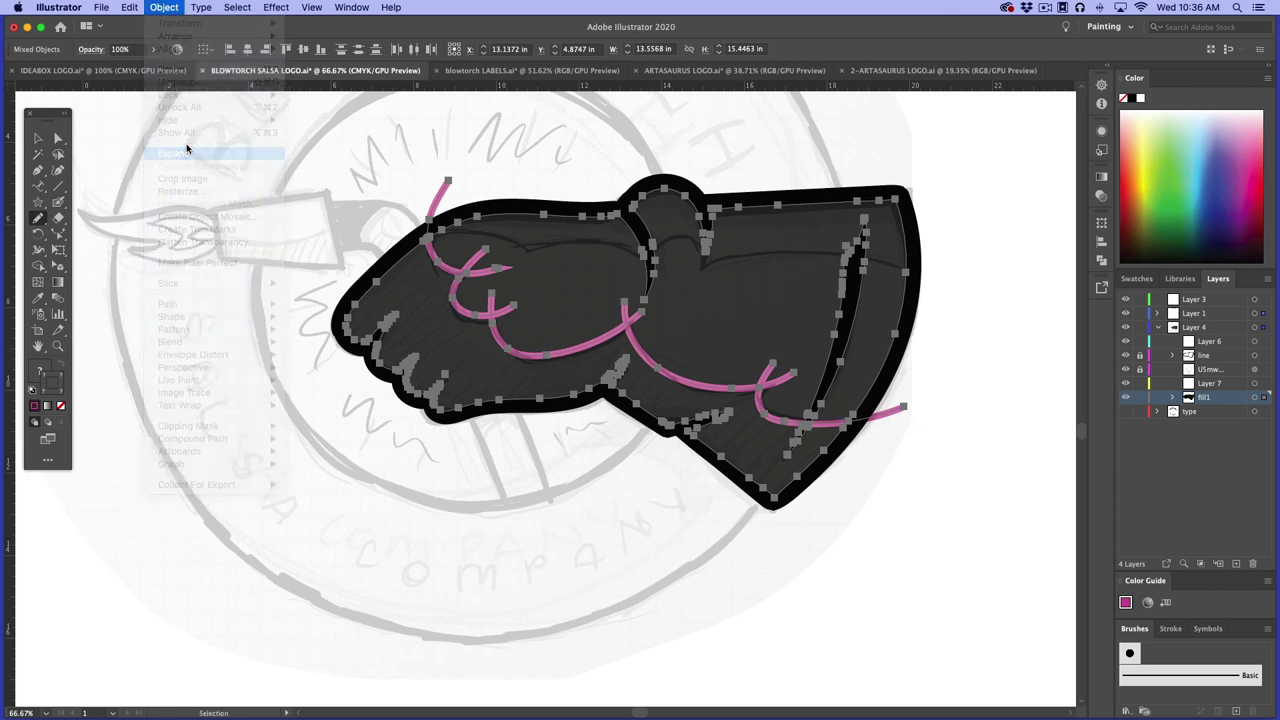
click(679, 449)
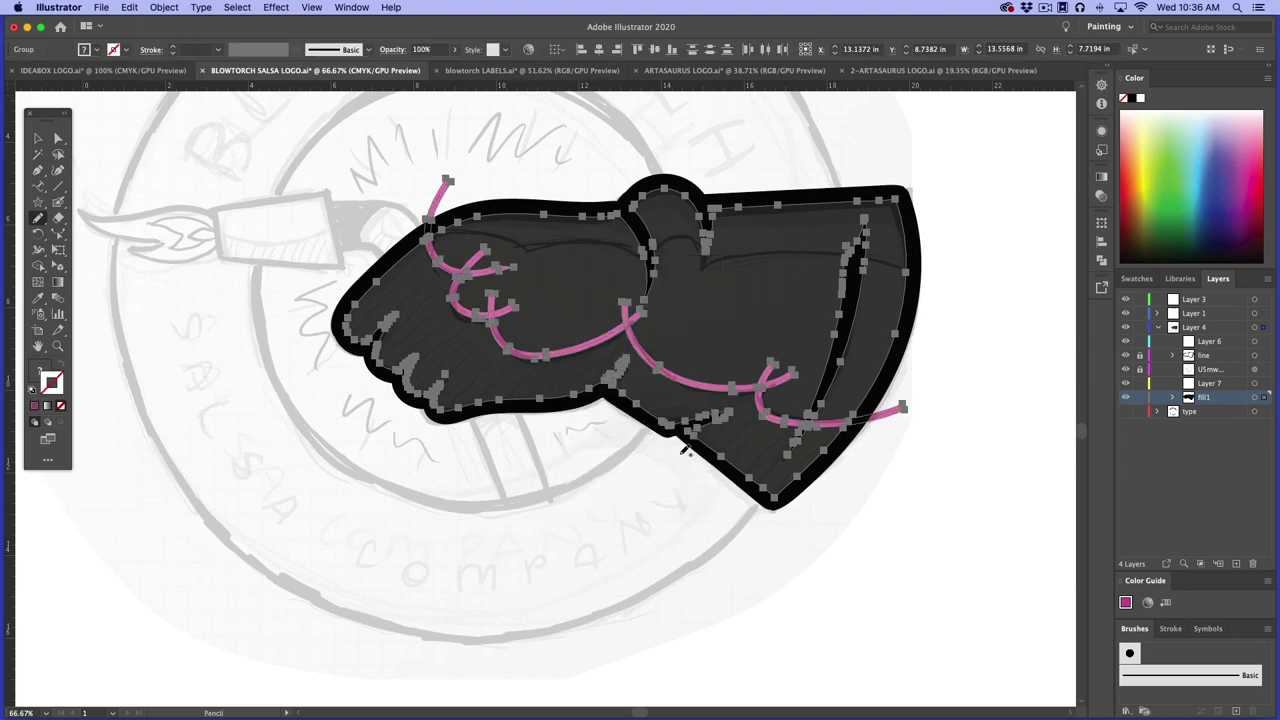
key(z)
click(644, 316)
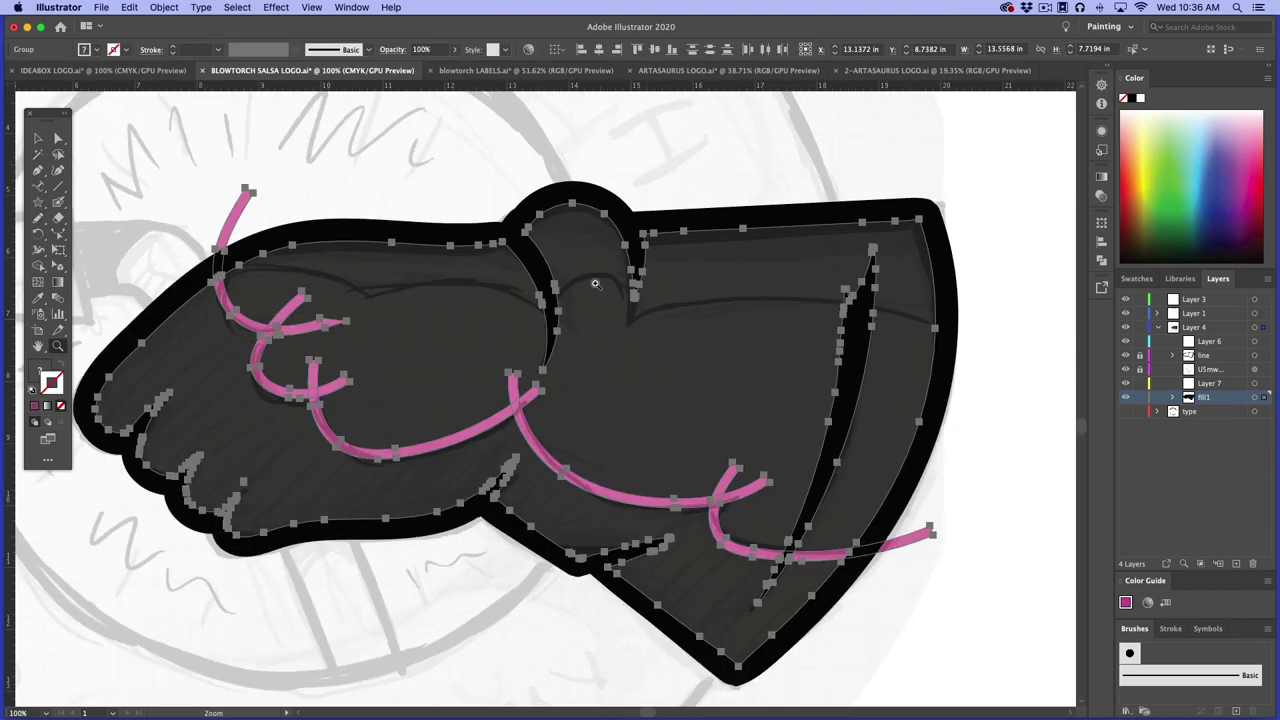
click(38, 265)
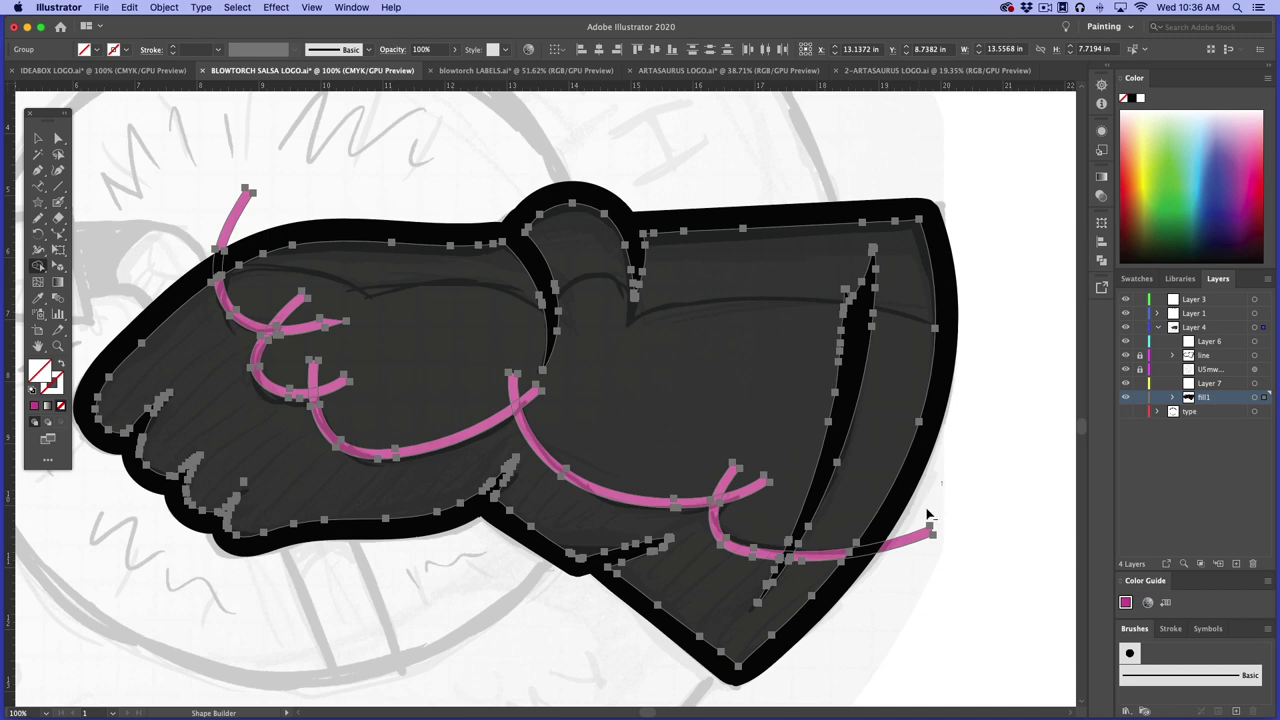
With Shape Builder, delete the stray pink fragments and merge the hand's light upper regions together
alt+click(907, 543)
drag(143, 242, 362, 192)
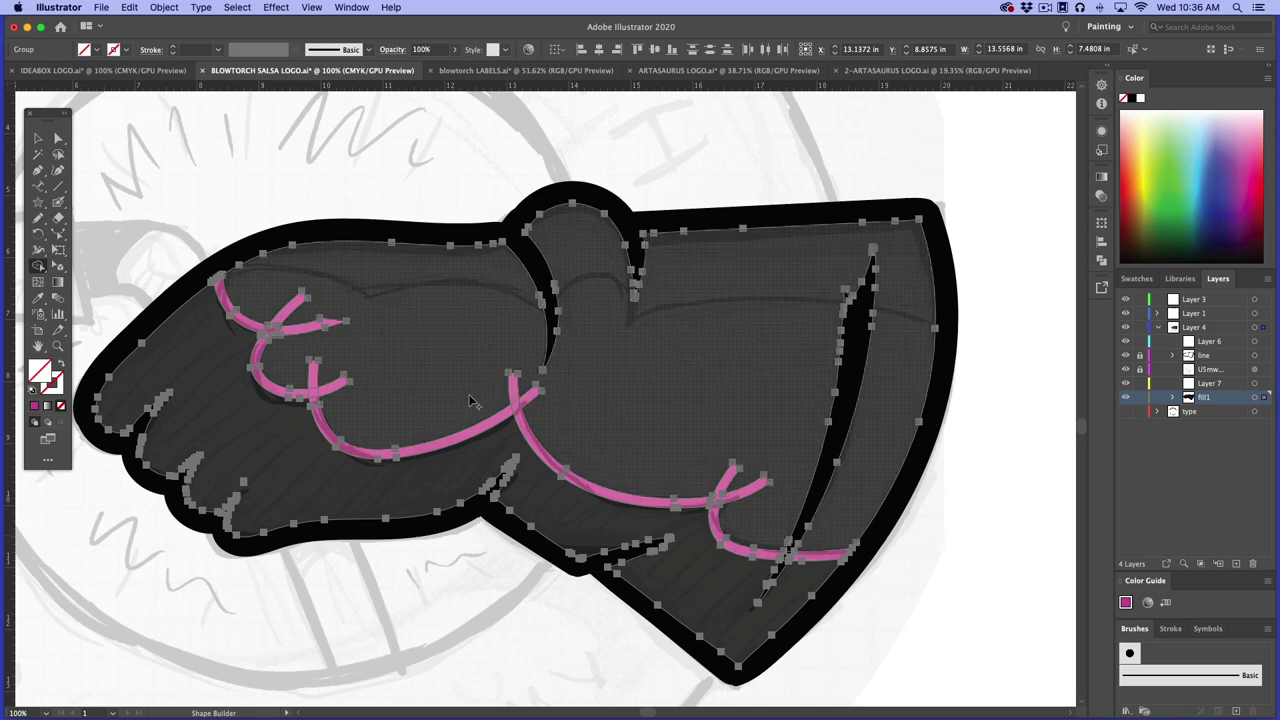
click(555, 420)
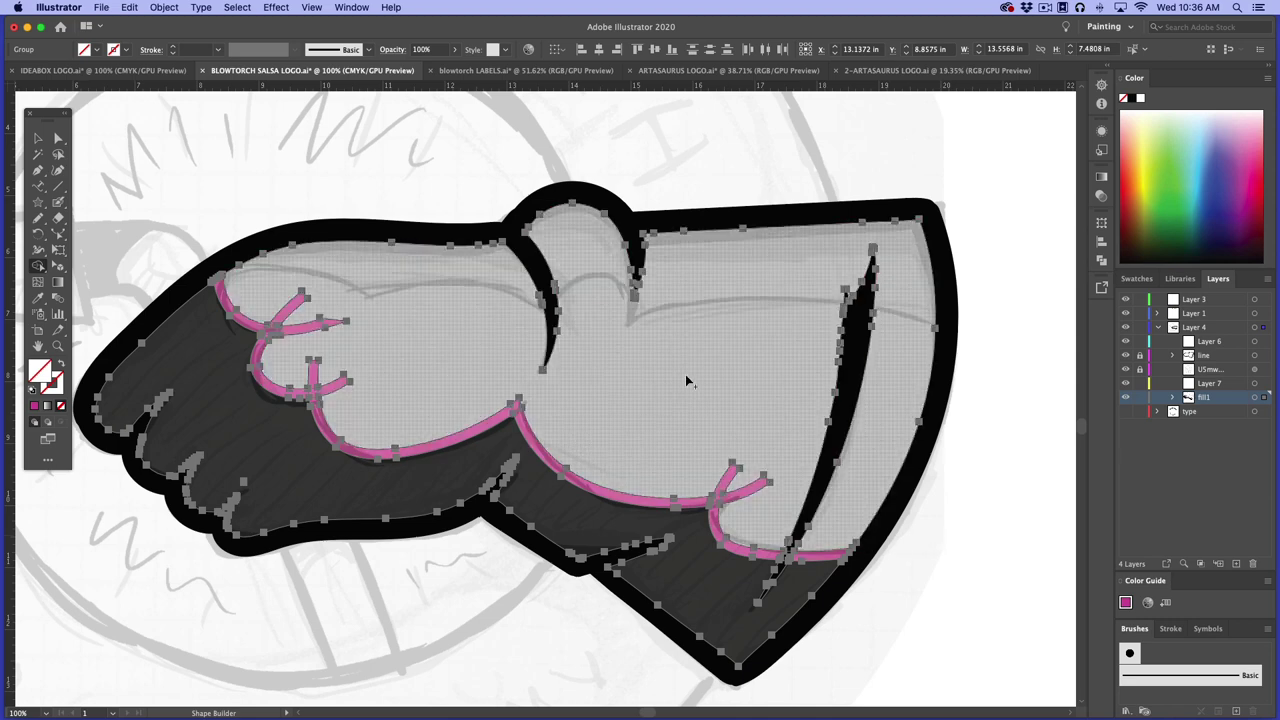
mouse_move(298, 350)
mouse_down()
mouse_move(333, 374)
mouse_move(520, 395)
mouse_up()
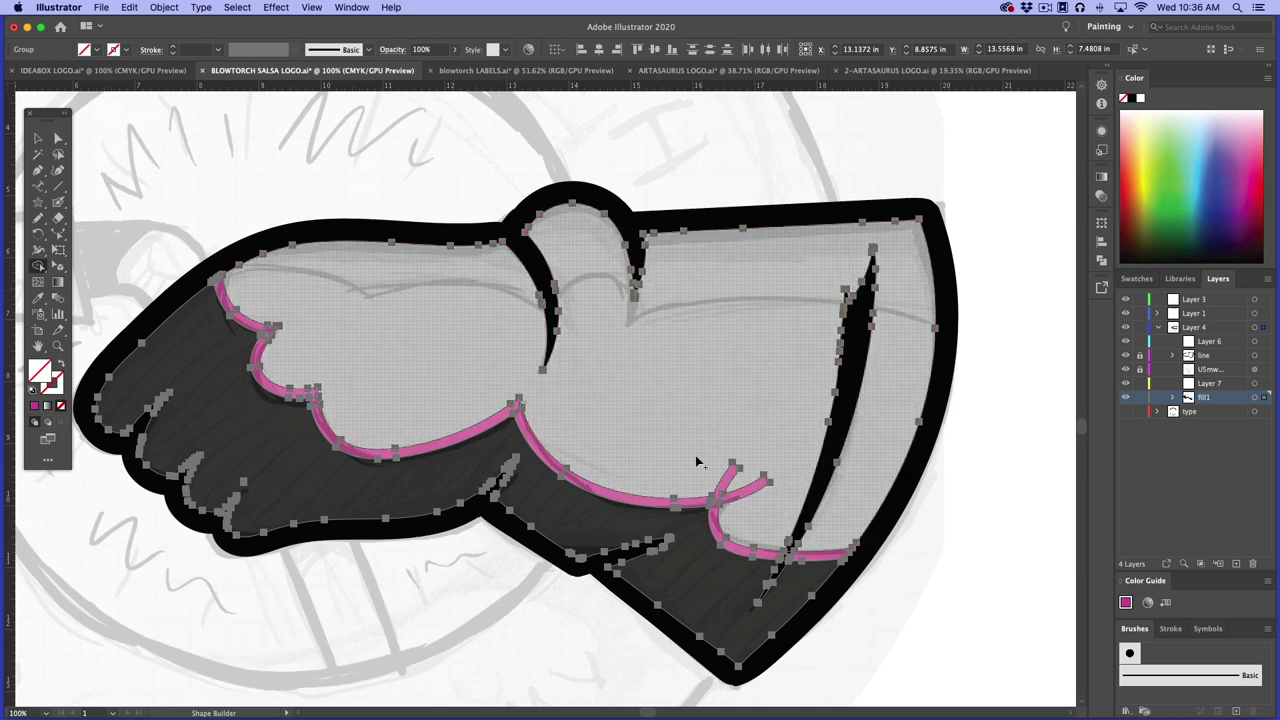
drag(697, 462, 773, 509)
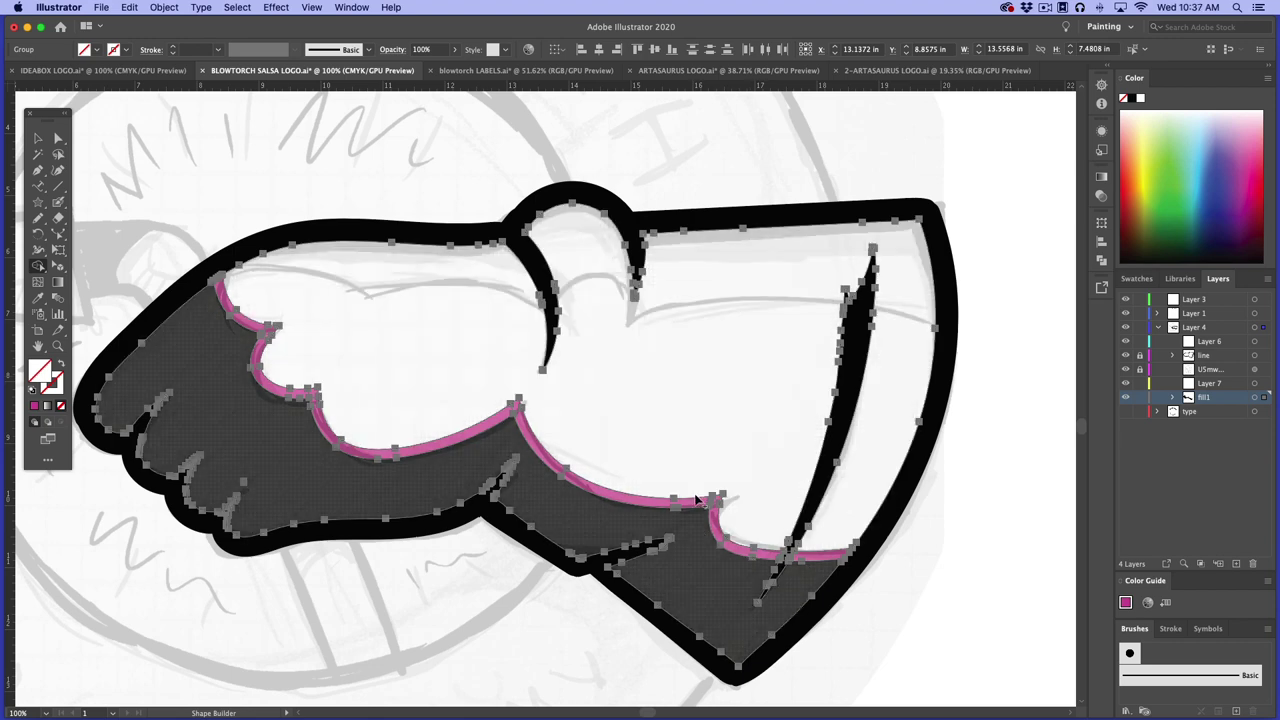
mouse_move(771, 482)
mouse_down()
mouse_move(781, 540)
mouse_move(768, 560)
mouse_move(820, 535)
mouse_up()
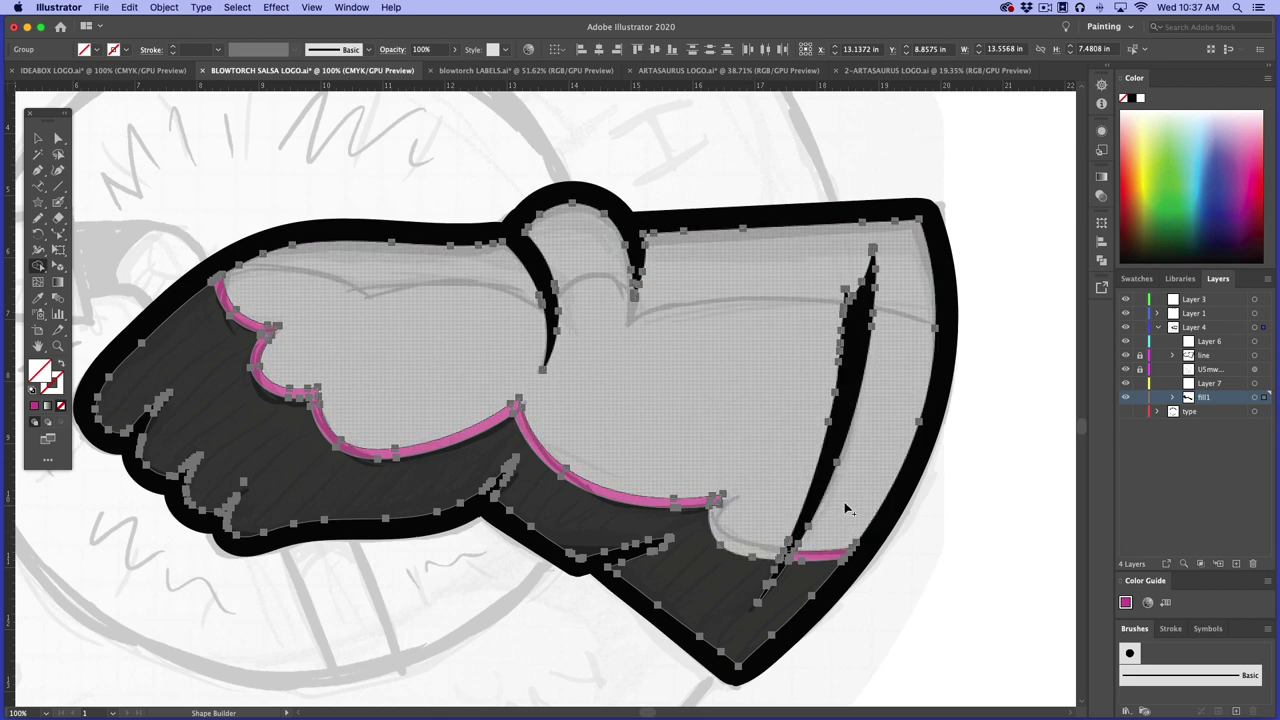
mouse_move(845, 509)
mouse_down()
mouse_move(828, 561)
mouse_move(755, 503)
mouse_up()
mouse_move(697, 473)
mouse_down()
mouse_move(699, 505)
mouse_move(748, 500)
mouse_up()
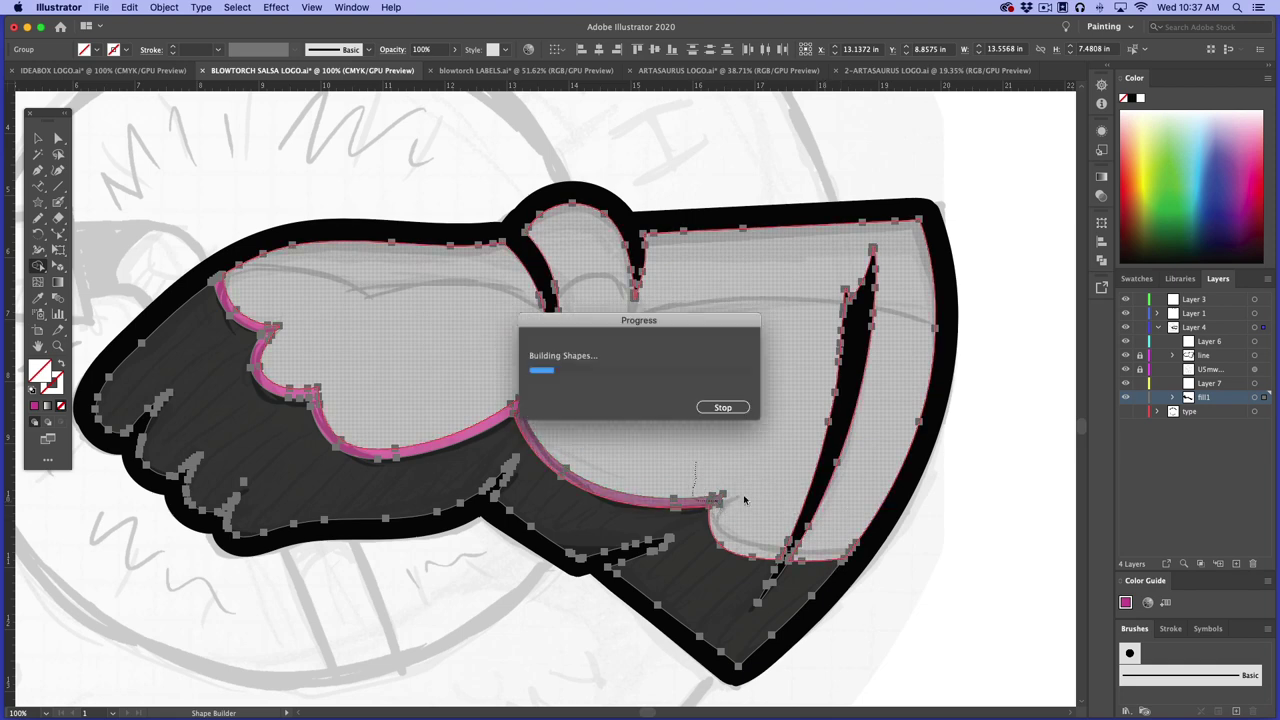
drag(492, 372, 521, 404)
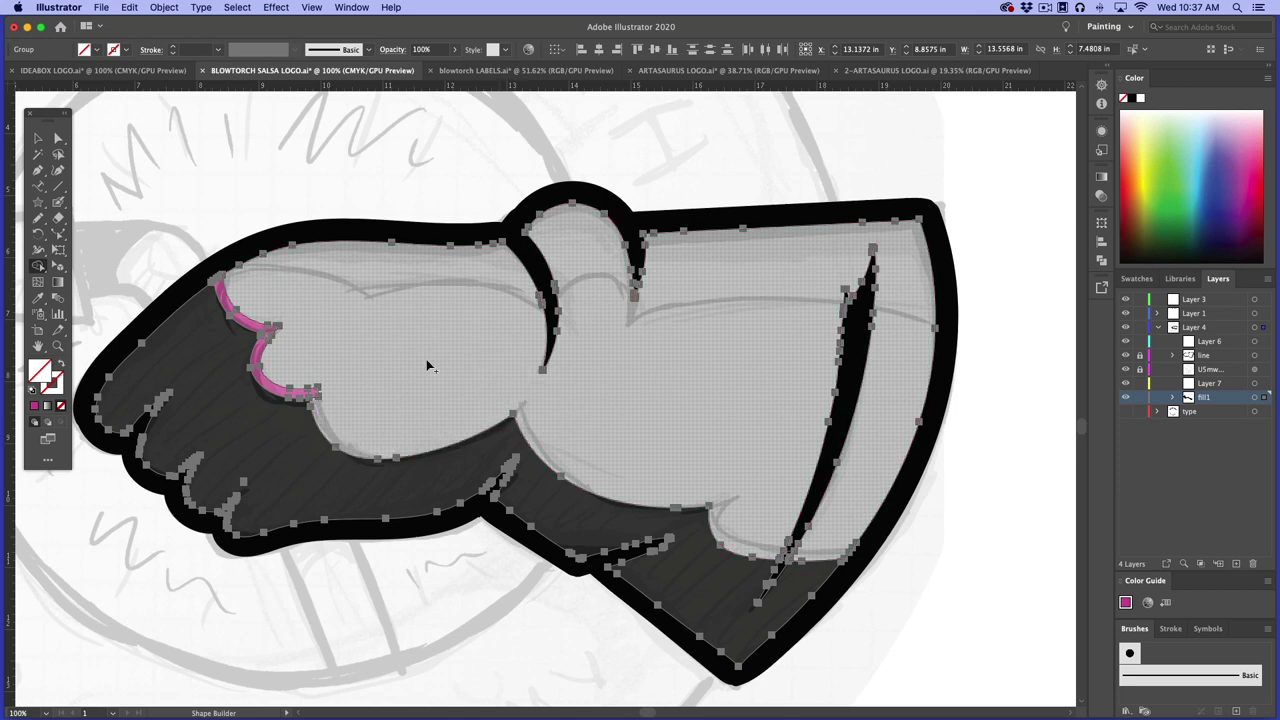
mouse_move(270, 288)
mouse_down()
mouse_move(253, 320)
mouse_move(270, 356)
mouse_move(313, 394)
mouse_move(336, 388)
mouse_up()
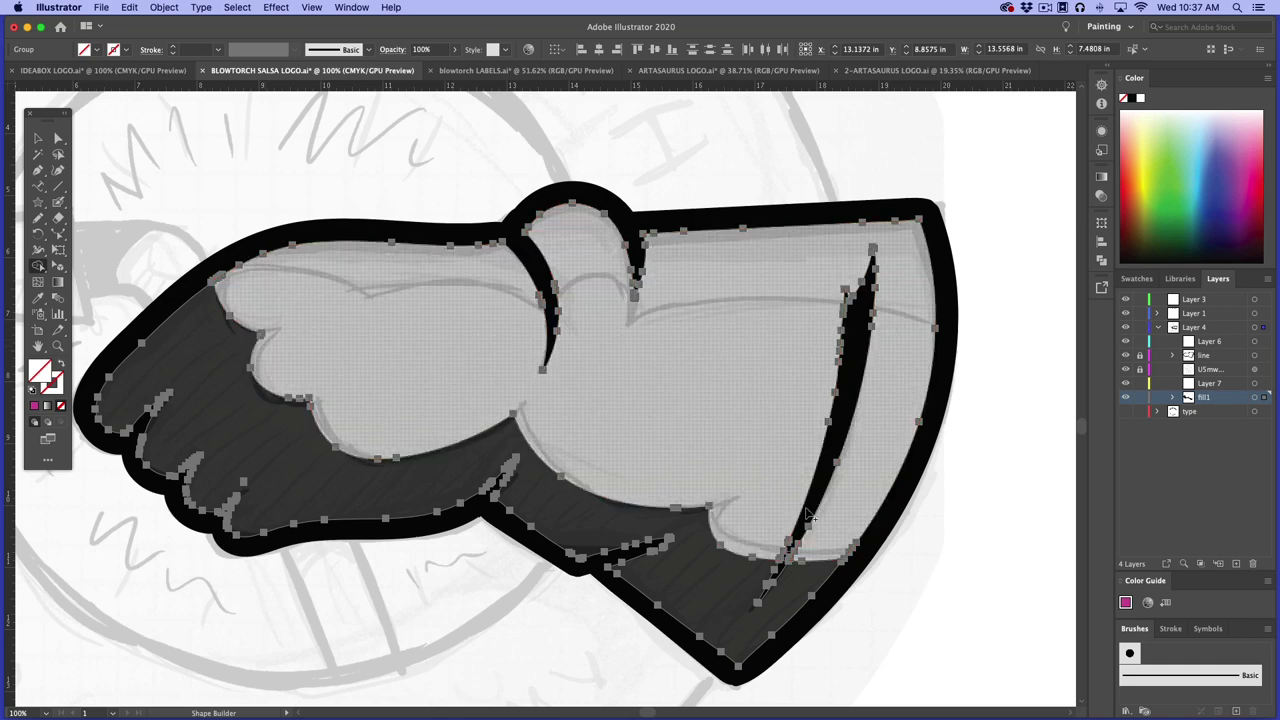
Clear the selection, select the hand artwork group, and switch to the Pencil tool
key(v)
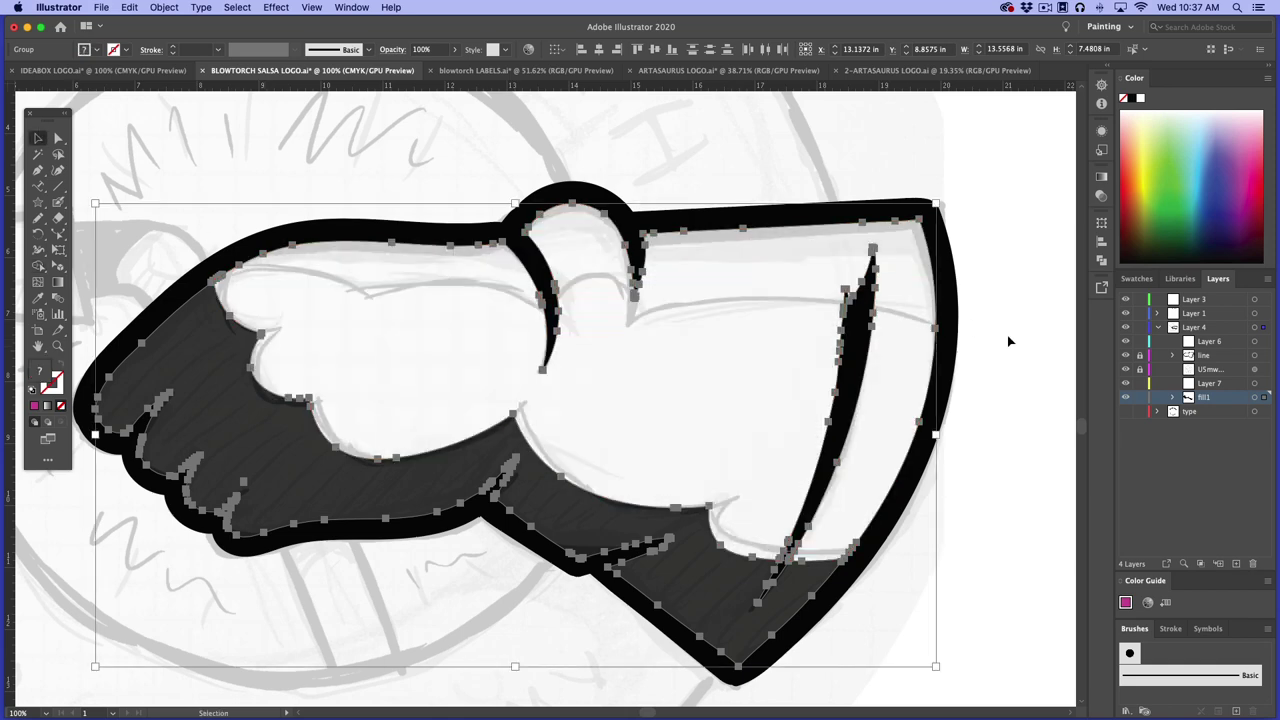
click(1008, 344)
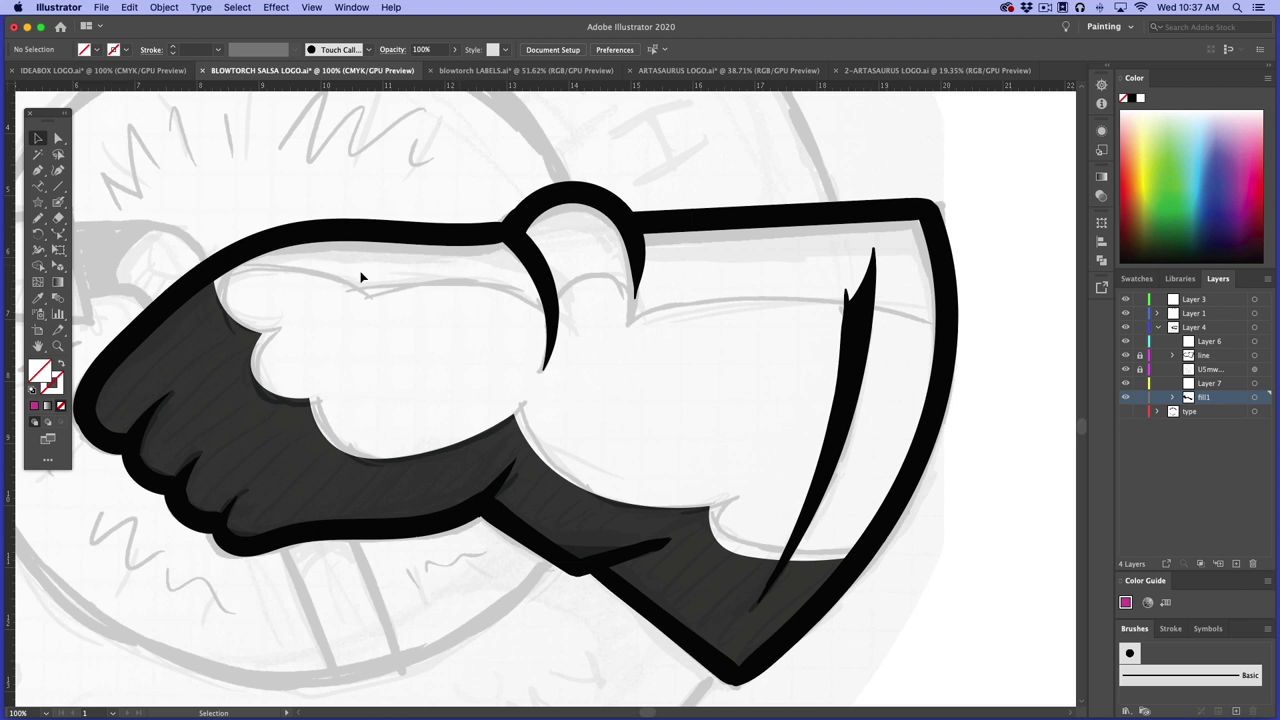
click(855, 465)
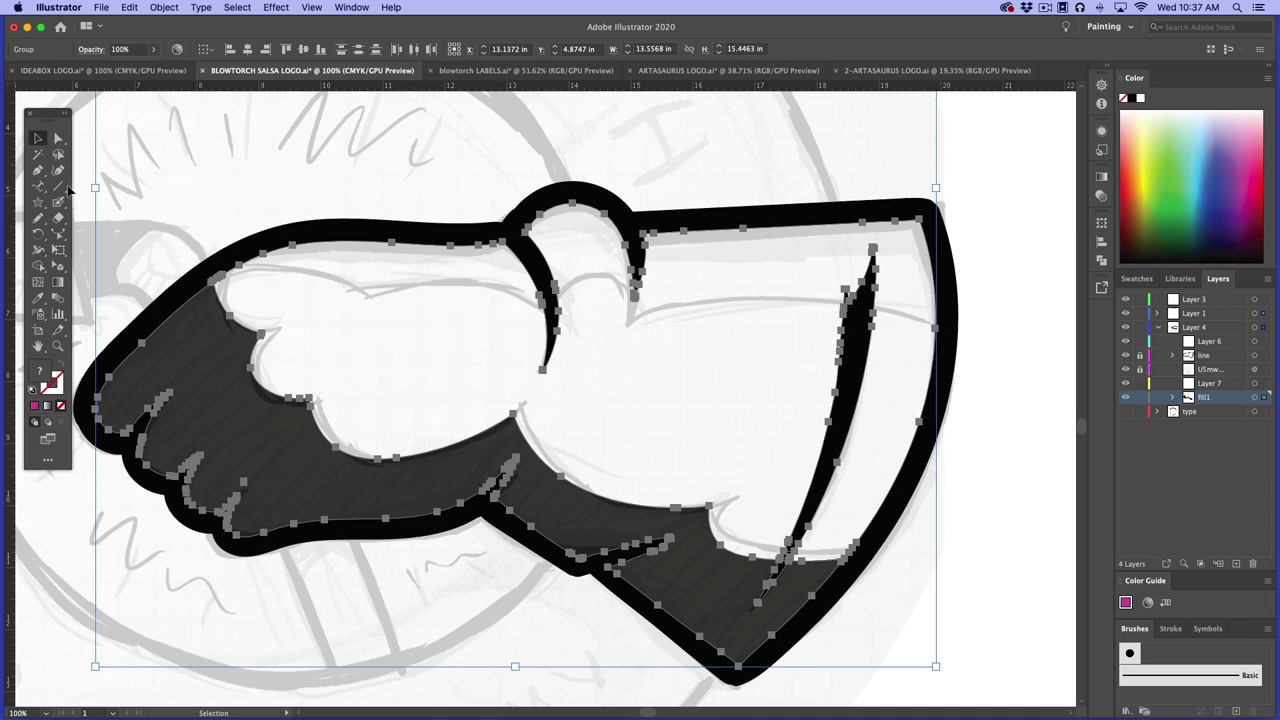
click(38, 217)
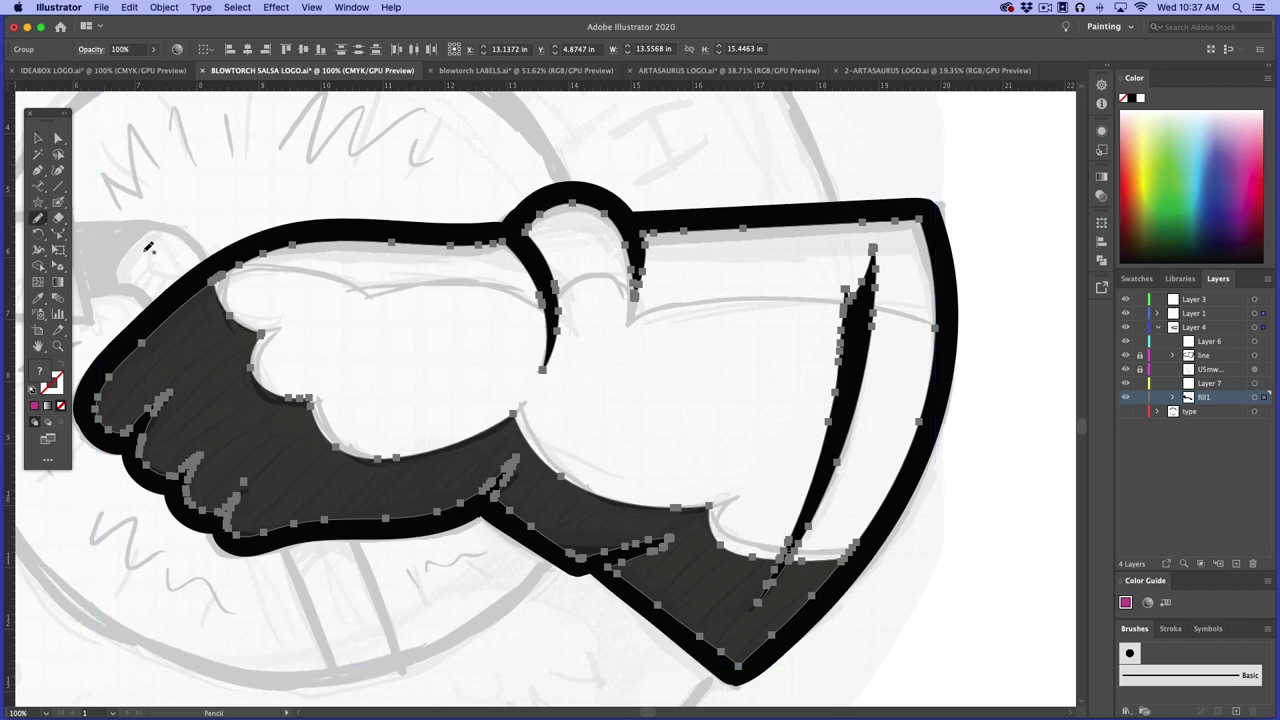
Undo a test pencil stroke and set the stroke colour to bright pink
drag(138, 250, 298, 237)
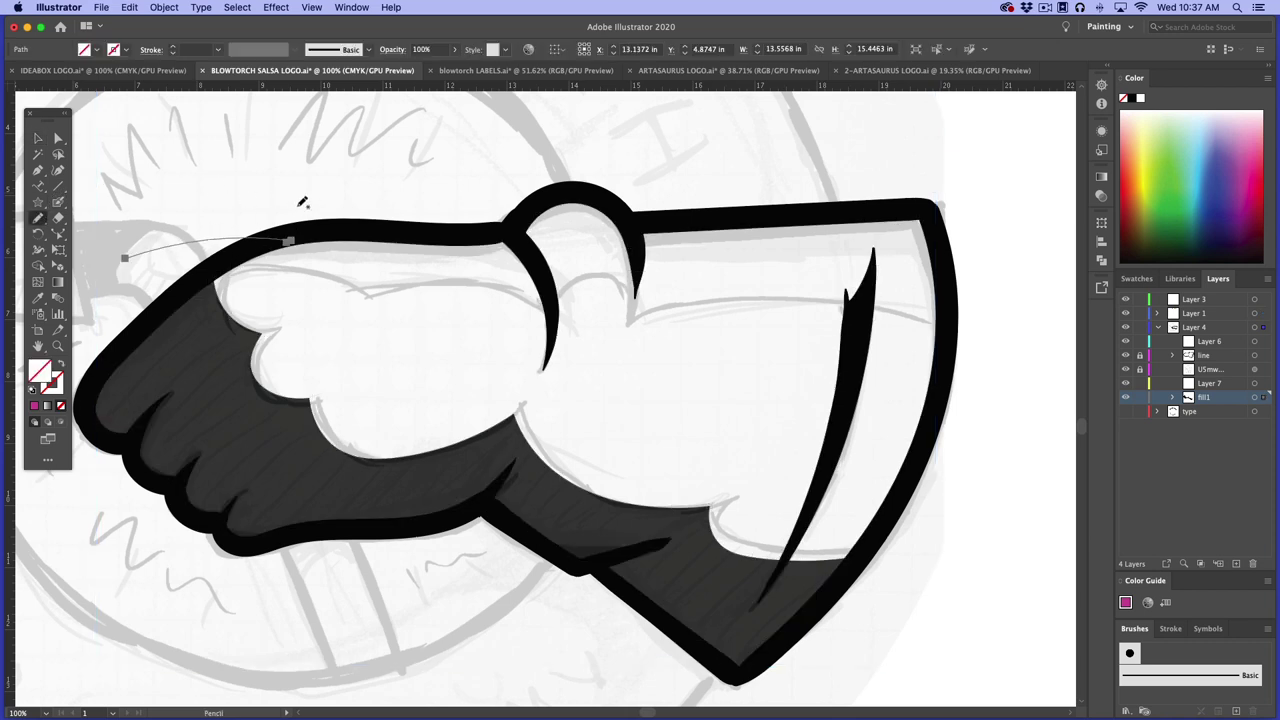
key(super+z)
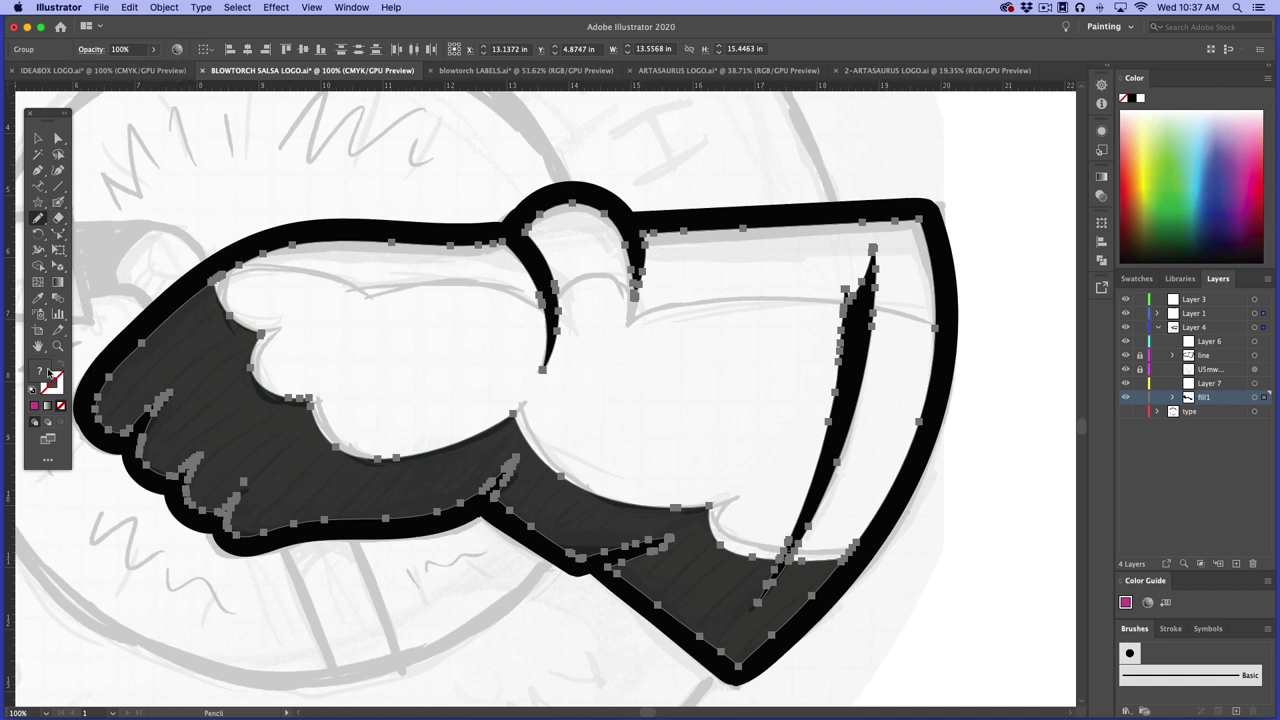
double_click(58, 381)
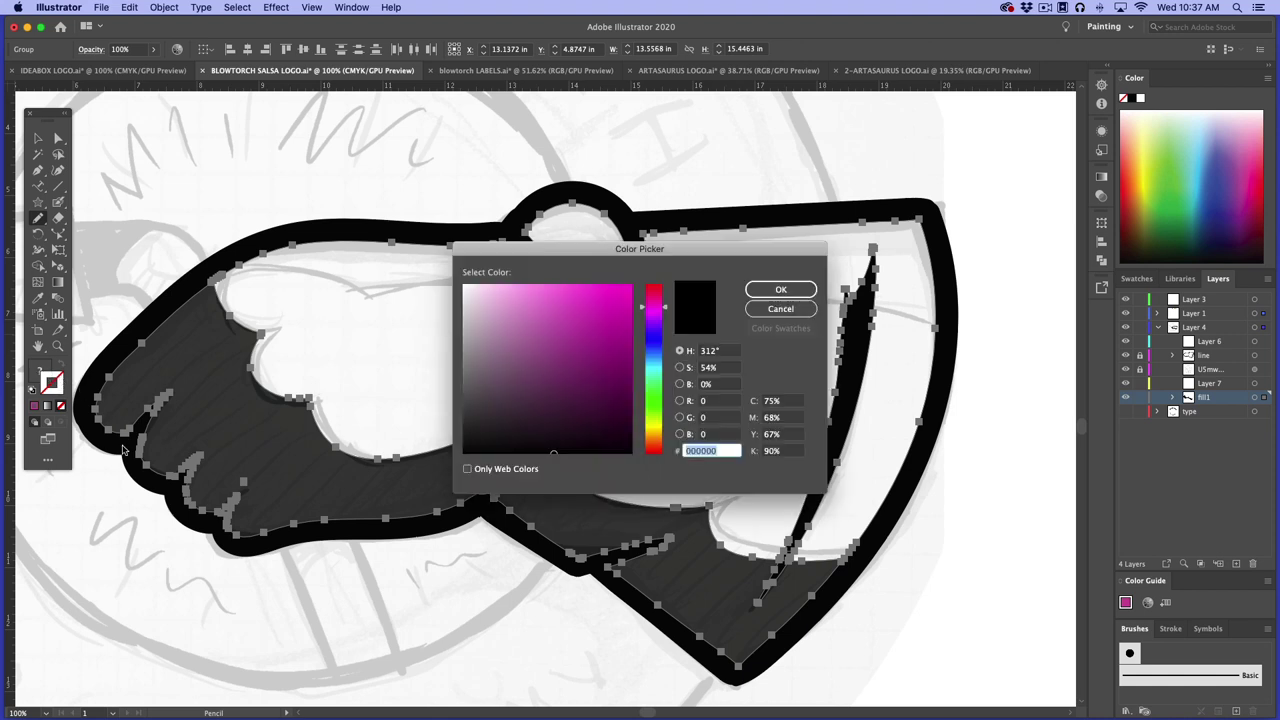
click(605, 323)
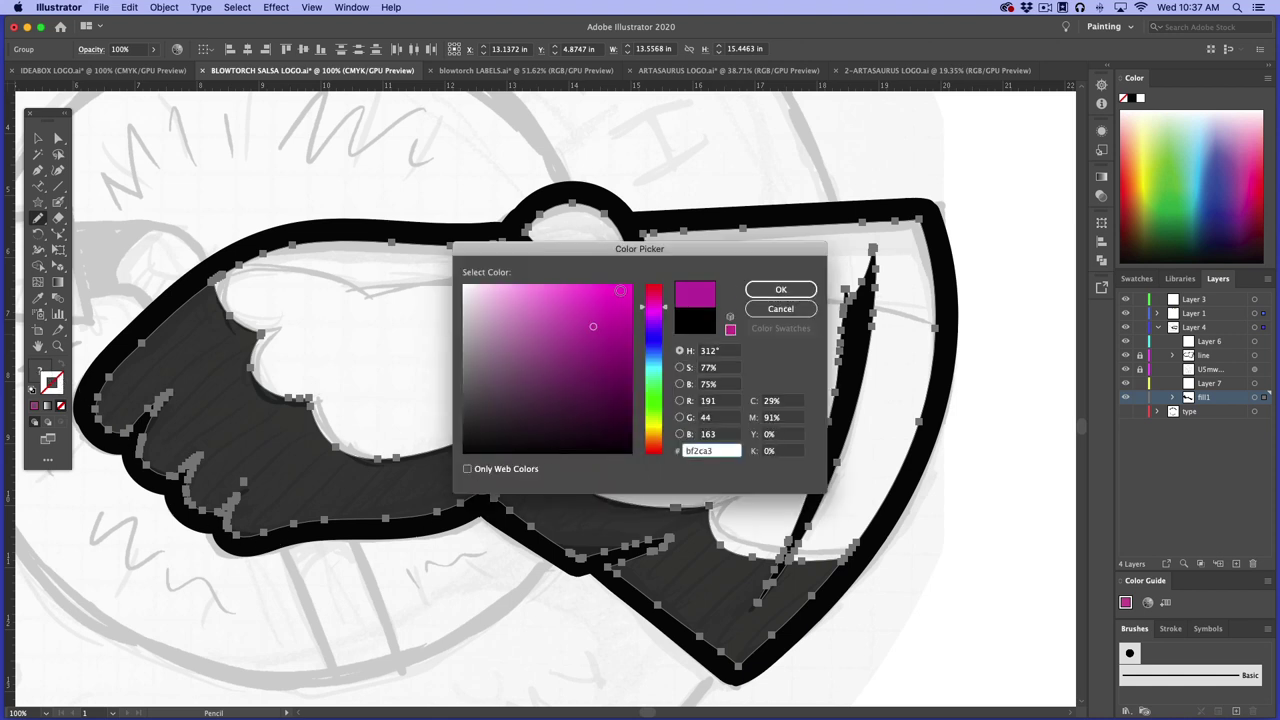
click(781, 289)
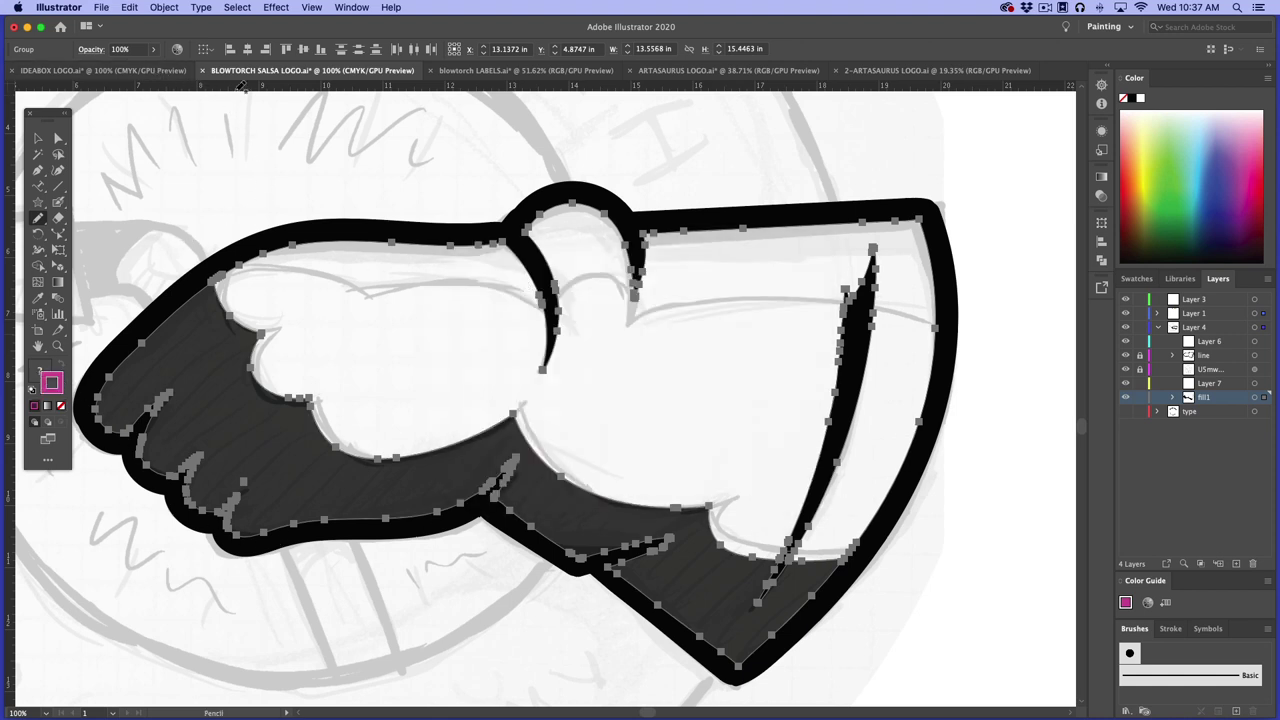
Draw a pink guide line across the hand's left side and set it to 16 pt
mouse_move(165, 251)
mouse_down()
mouse_move(257, 256)
mouse_move(425, 324)
mouse_up()
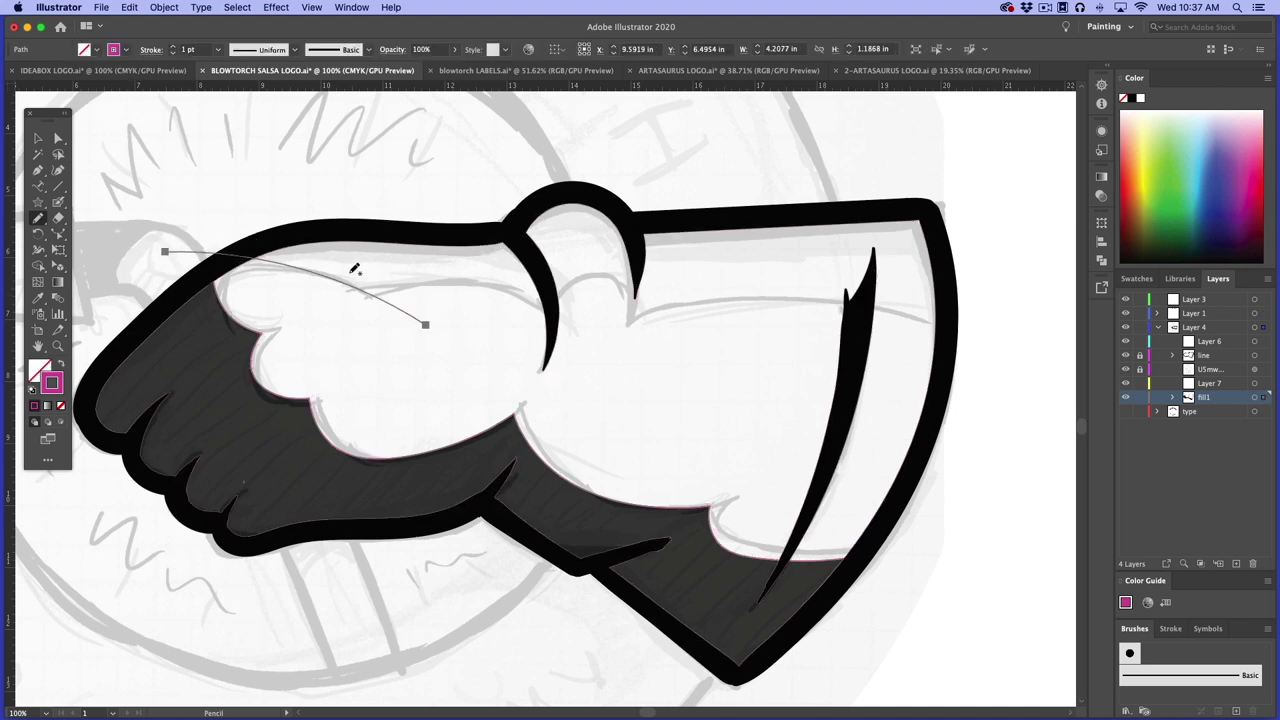
click(175, 47)
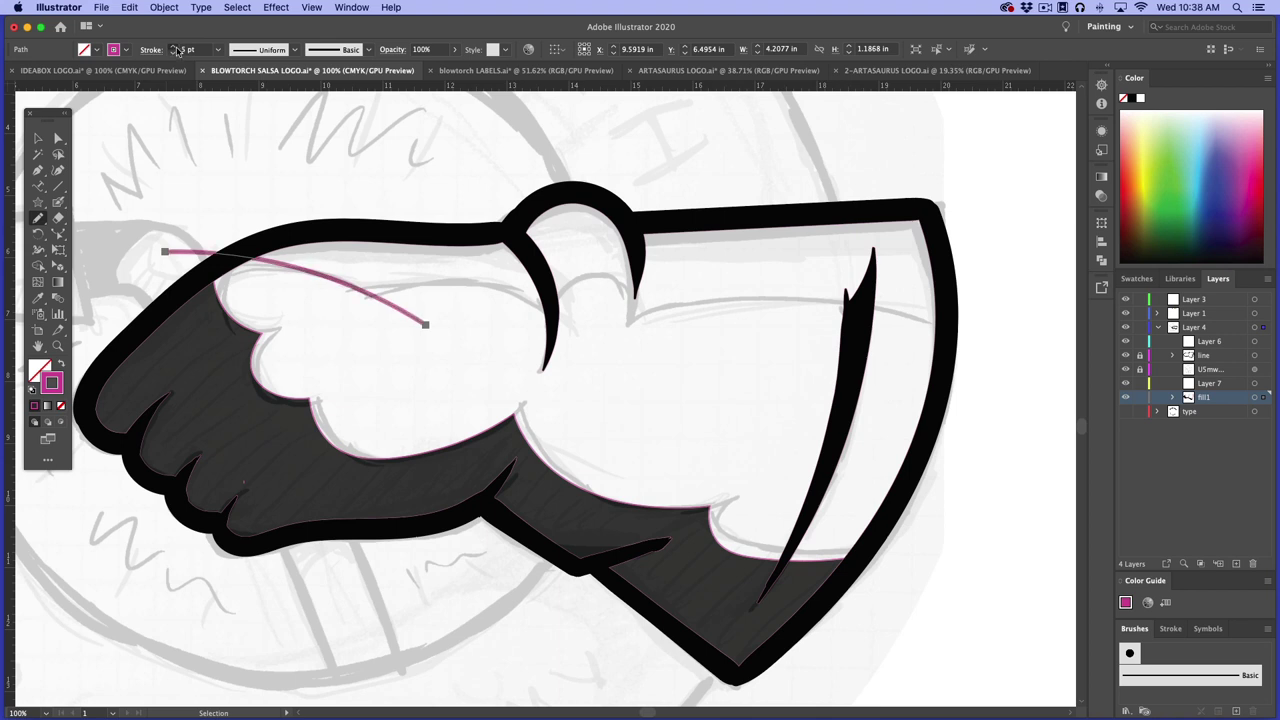
click(174, 46)
click(174, 46)
click(174, 46)
click(174, 46)
click(174, 46)
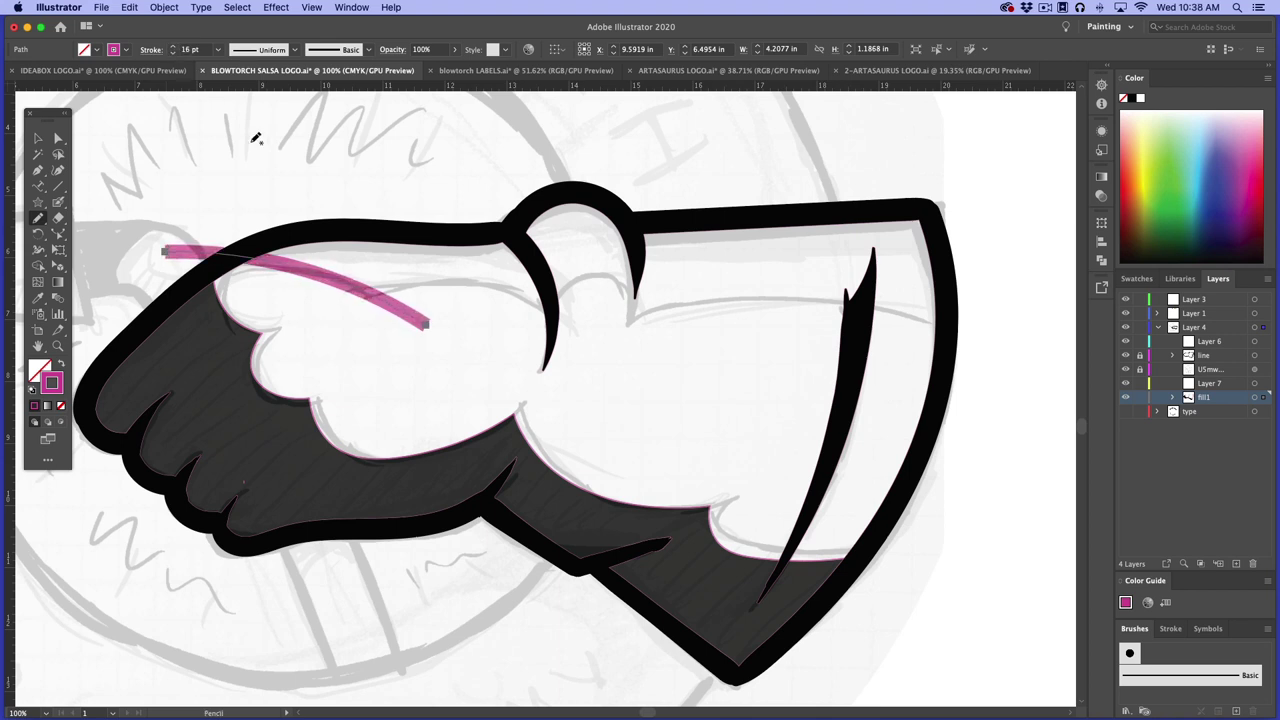
Draw a pink arch line over the knuckle, redrawing a misplaced attempt, then select all artwork
mouse_move(314, 319)
mouse_down()
mouse_move(333, 300)
mouse_move(424, 280)
mouse_move(477, 286)
mouse_move(536, 318)
mouse_move(580, 378)
mouse_up()
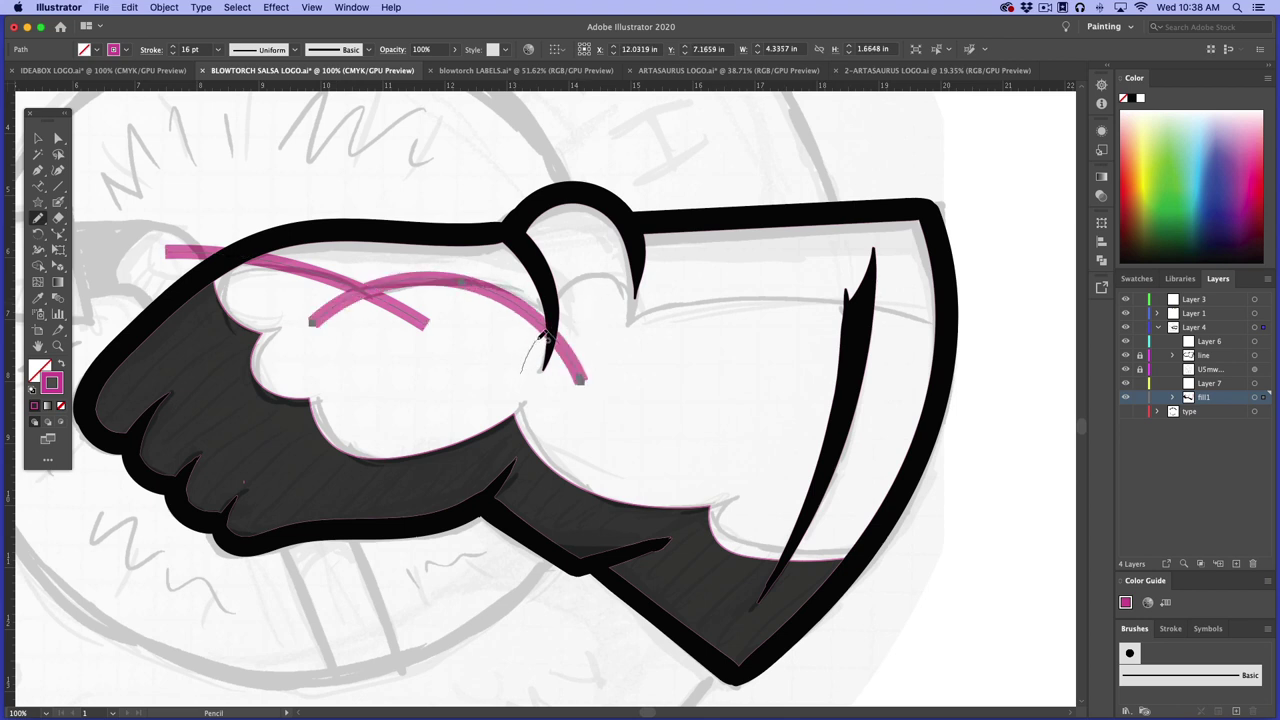
mouse_move(541, 338)
mouse_down()
mouse_move(560, 306)
mouse_move(607, 283)
mouse_move(632, 318)
mouse_move(627, 352)
mouse_up()
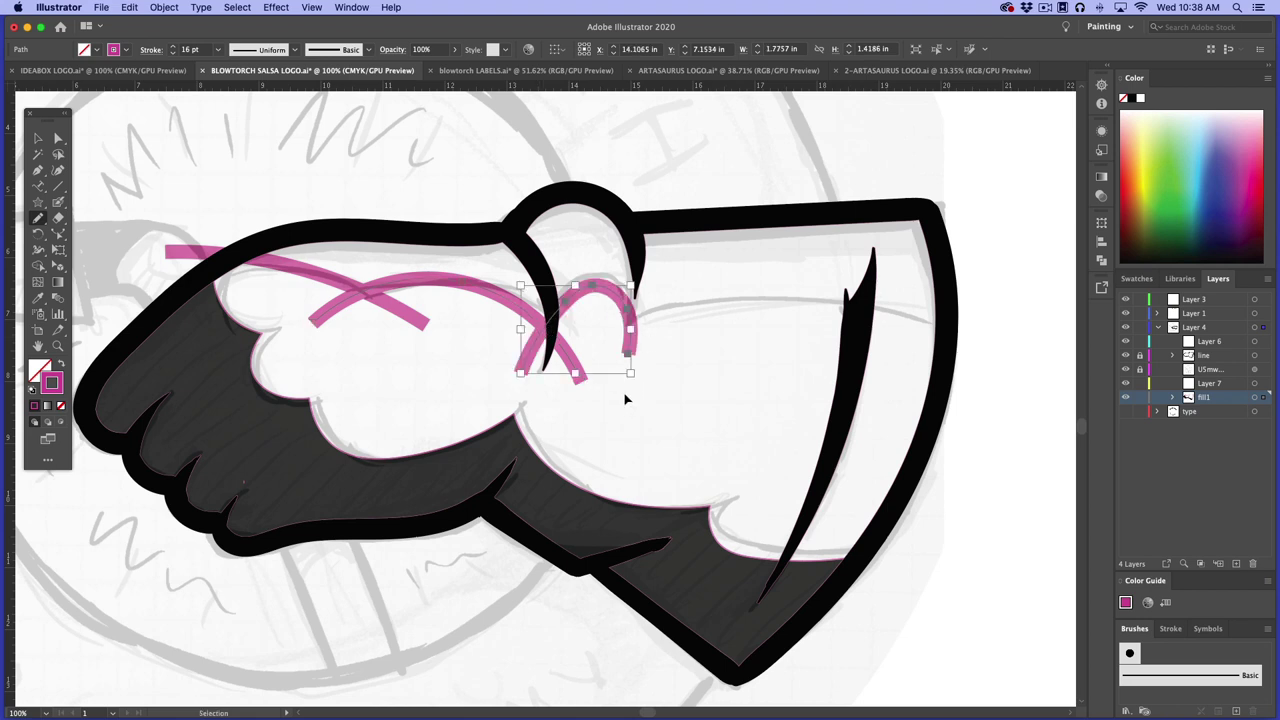
key(super+z)
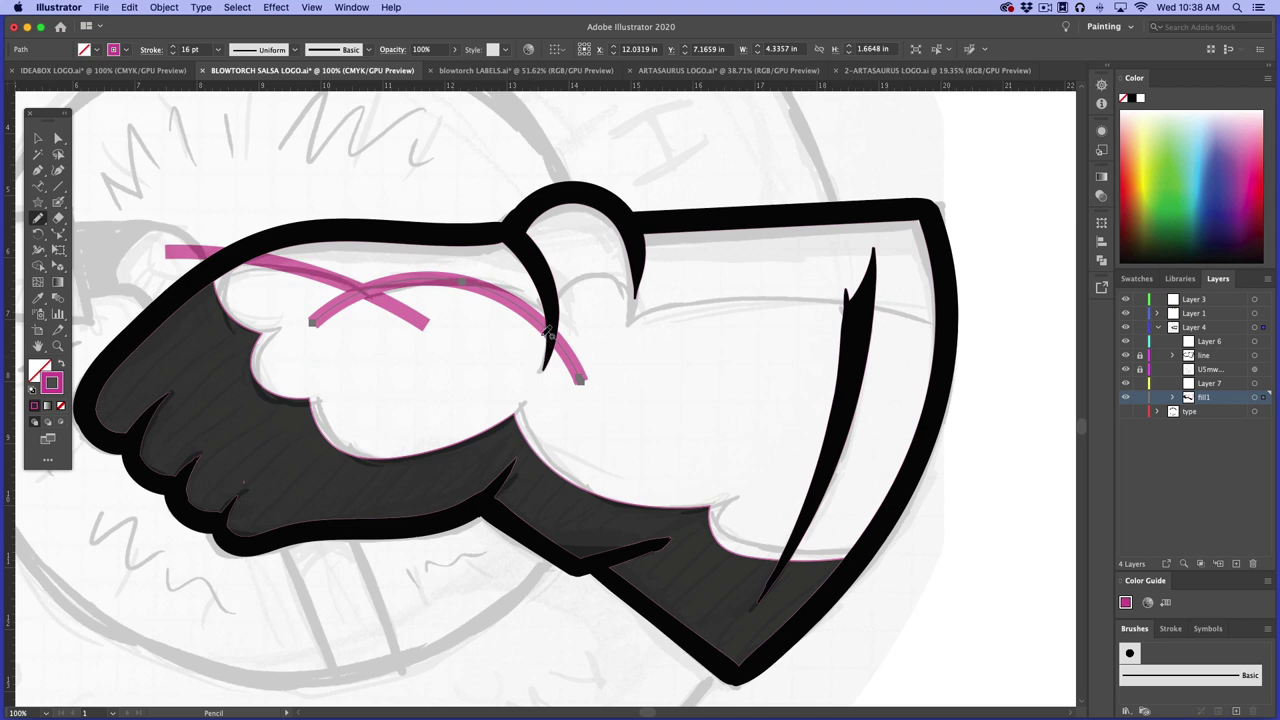
mouse_move(506, 369)
mouse_down()
mouse_move(534, 292)
mouse_move(579, 268)
mouse_move(620, 285)
mouse_move(626, 374)
mouse_move(663, 318)
mouse_move(782, 299)
mouse_move(999, 355)
mouse_up()
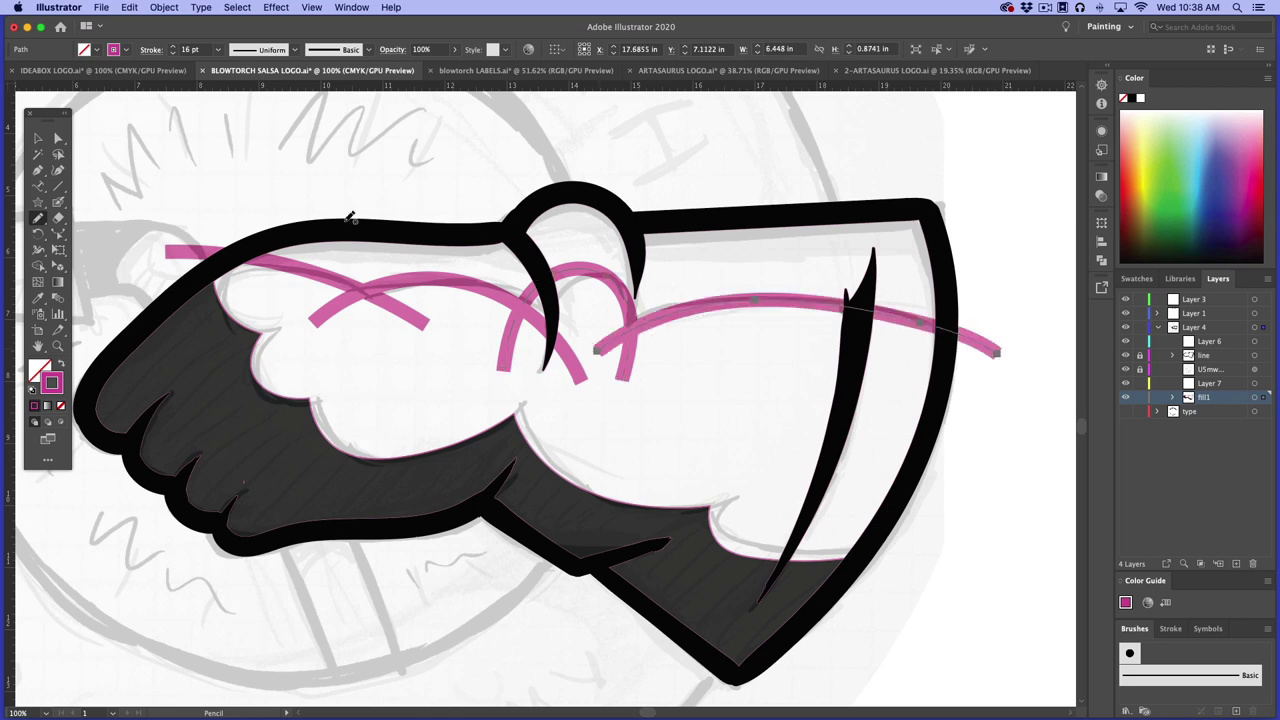
key(super+a)
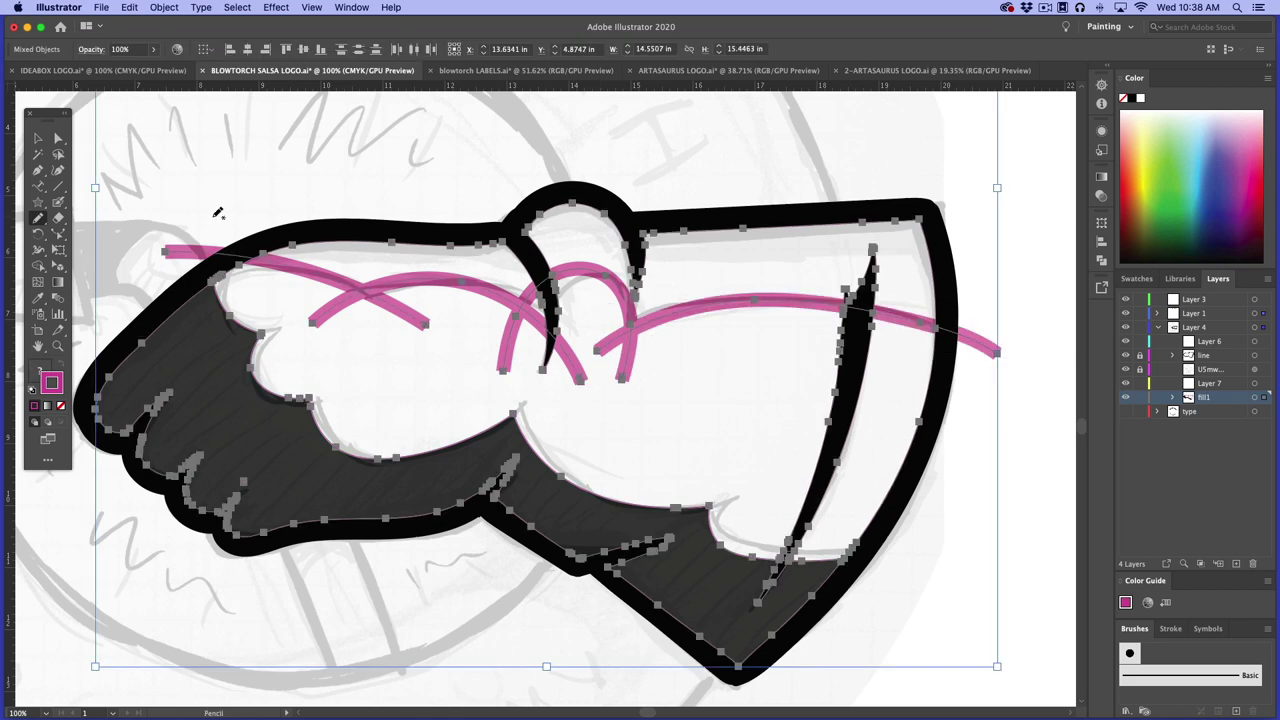
Expand the pink strokes into outlines with Object > Expand and switch to Shape Builder
key(v)
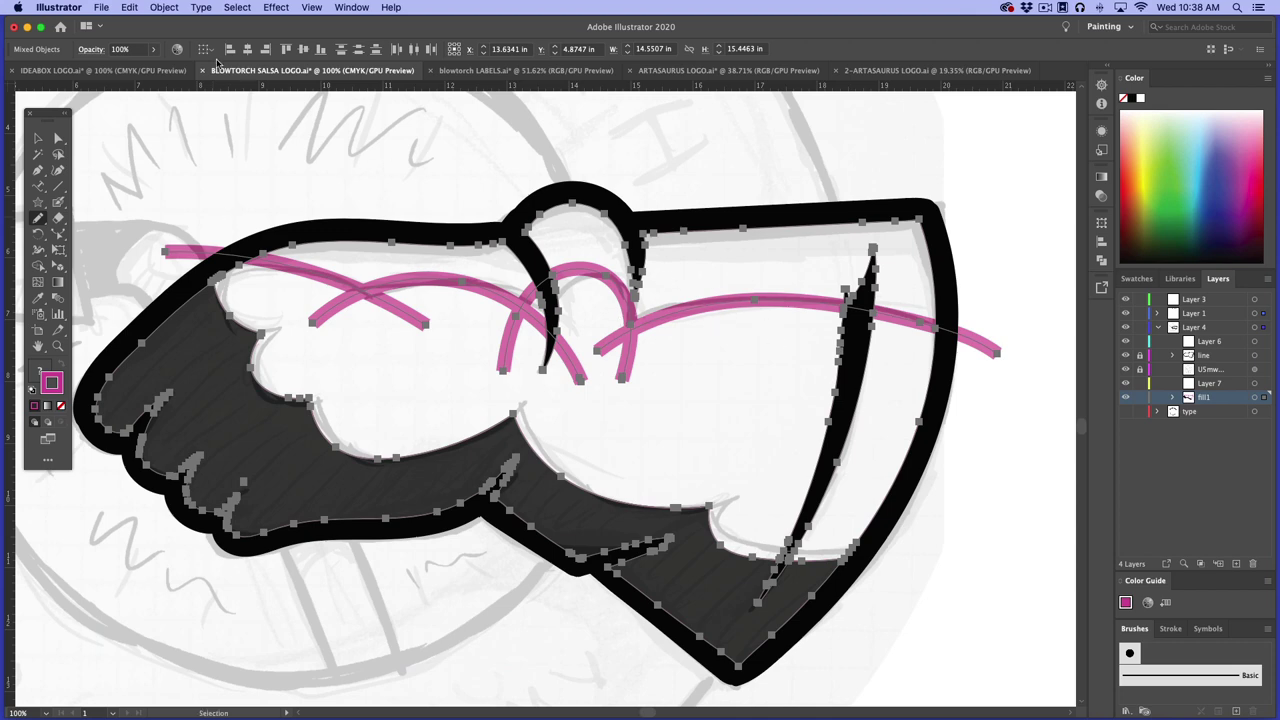
click(172, 10)
click(182, 155)
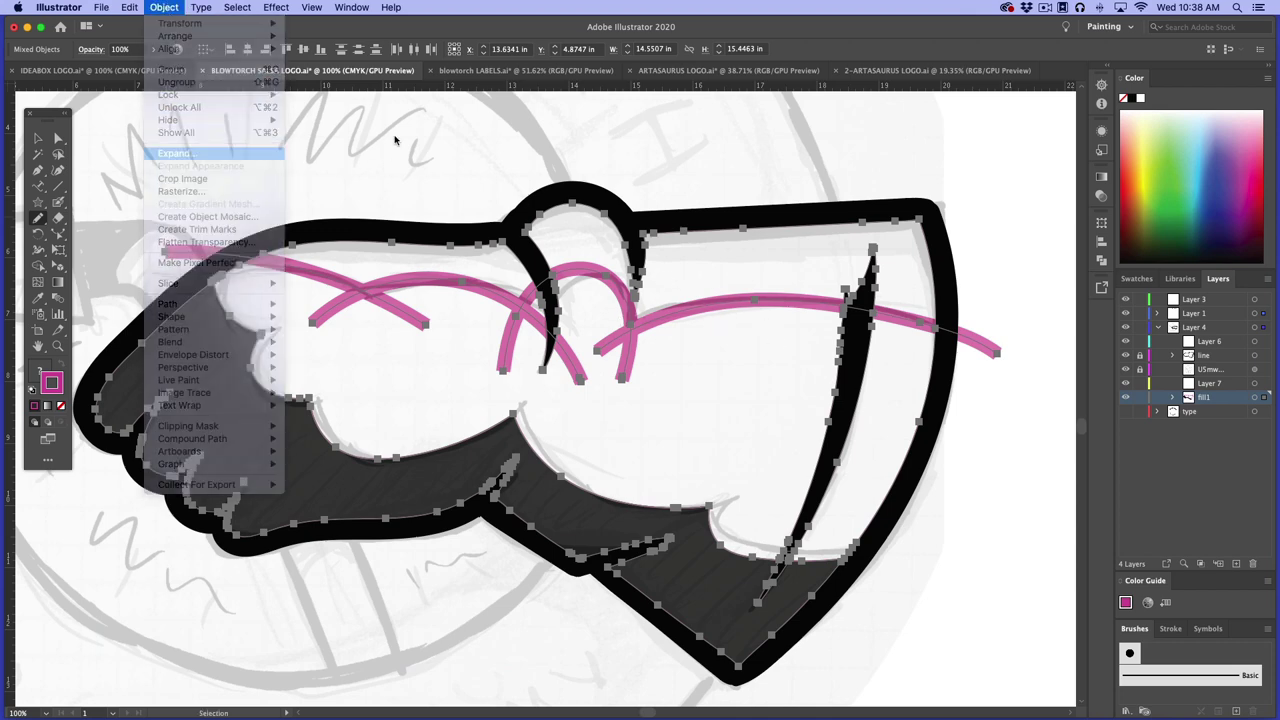
click(676, 448)
key(n)
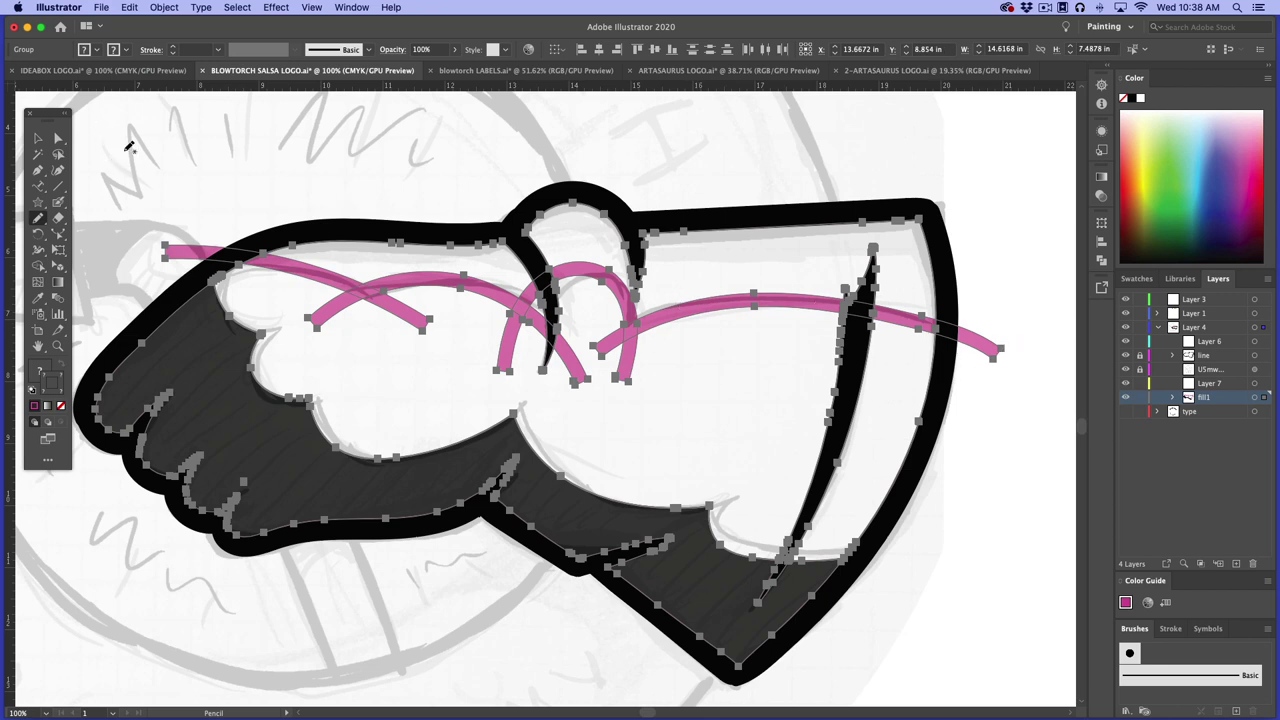
click(39, 251)
click(38, 265)
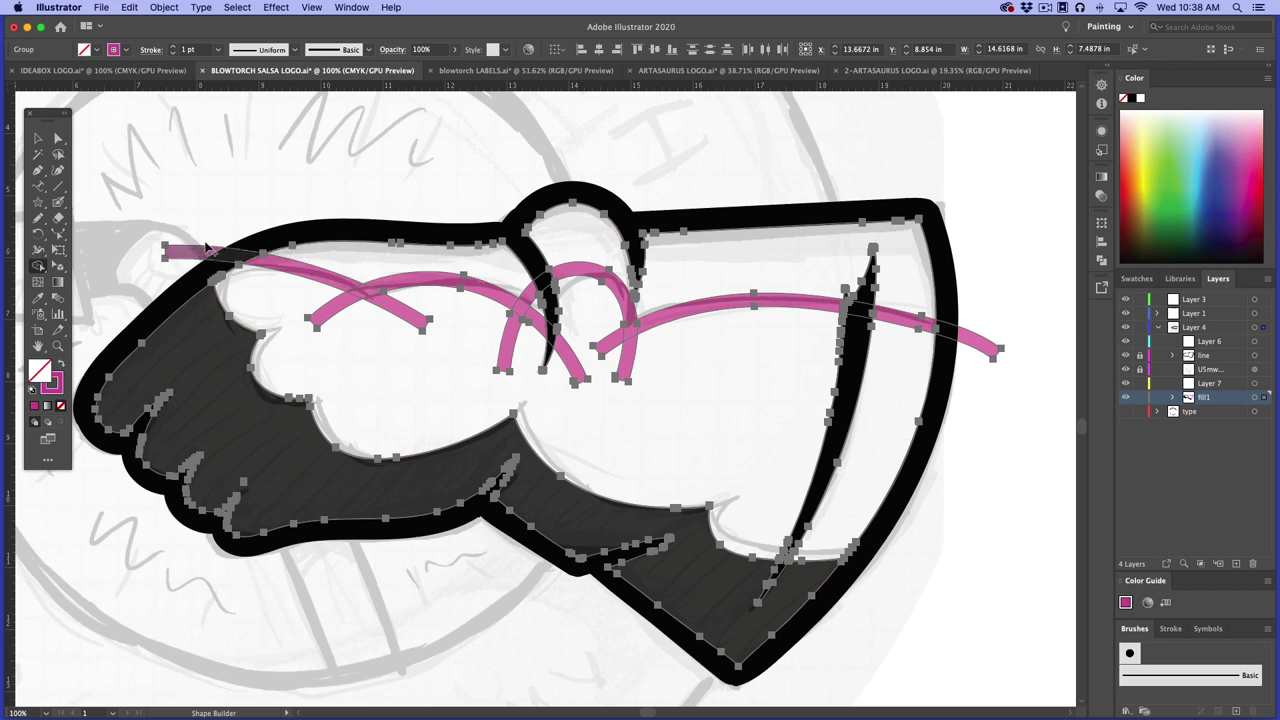
Delete the pink tails outside the hand and merge neighbouring white regions across the pink arcs
drag(200, 255, 196, 258)
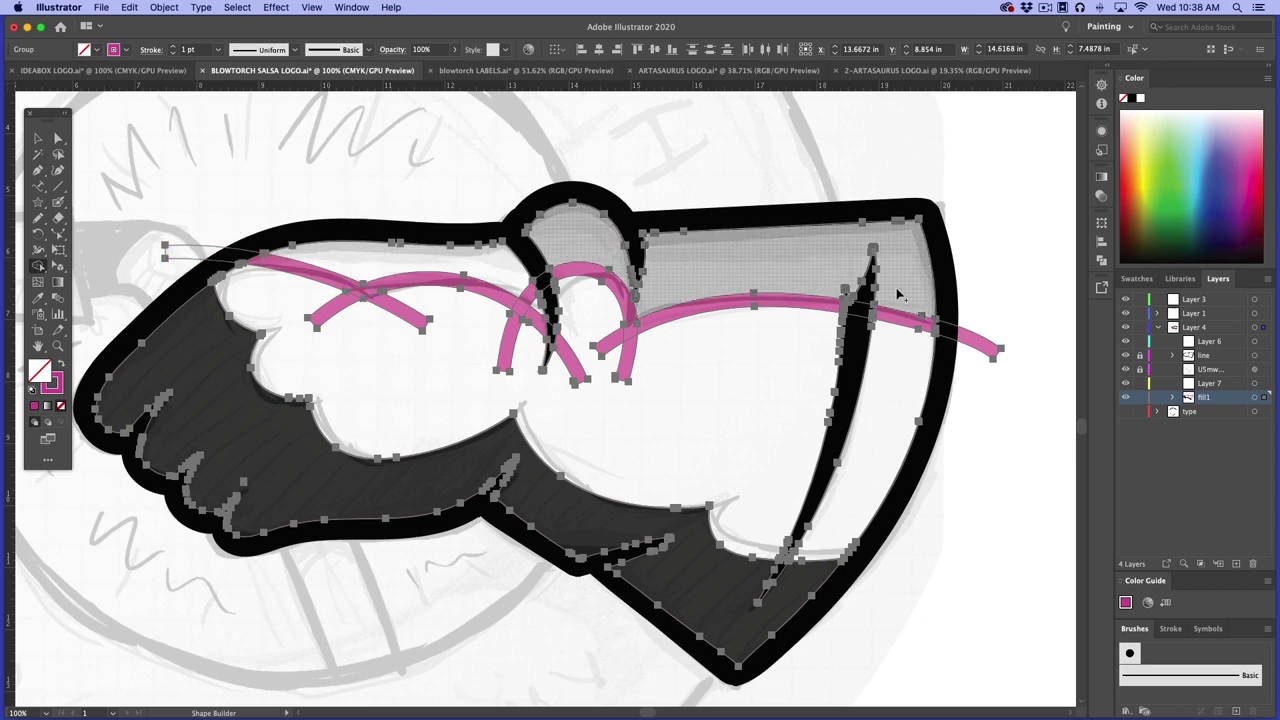
drag(991, 292, 980, 380)
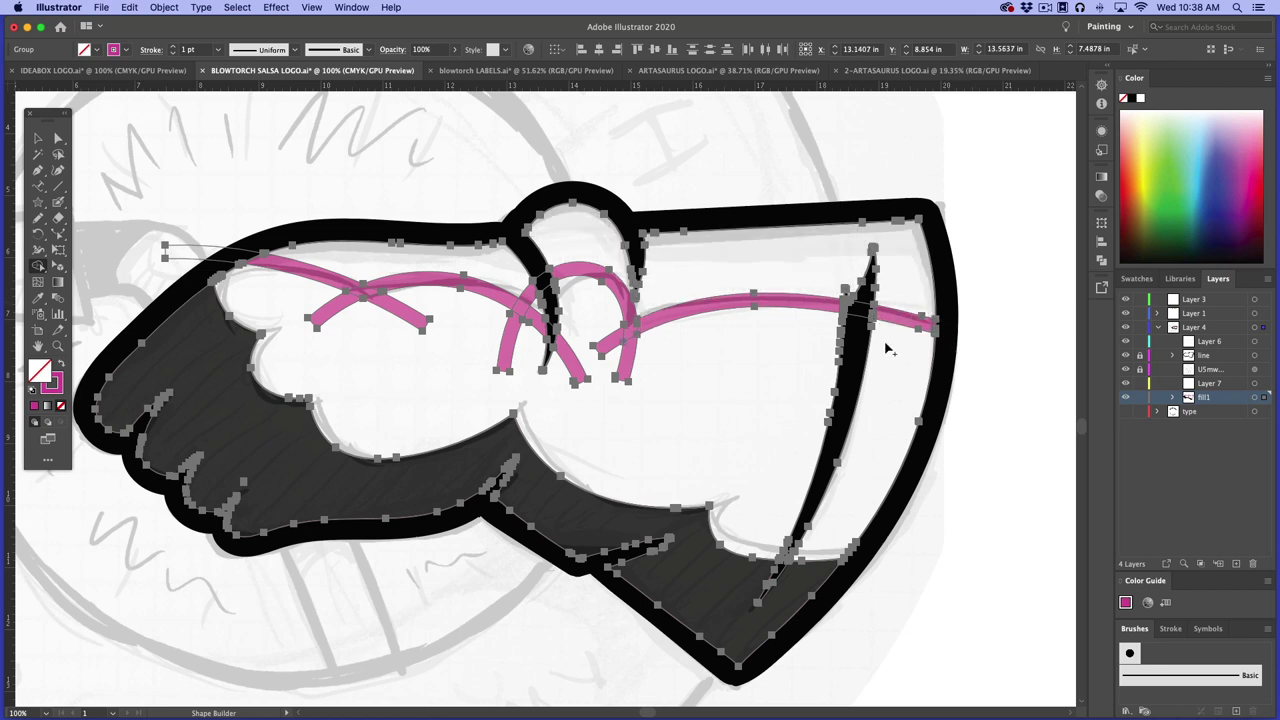
drag(898, 266, 905, 315)
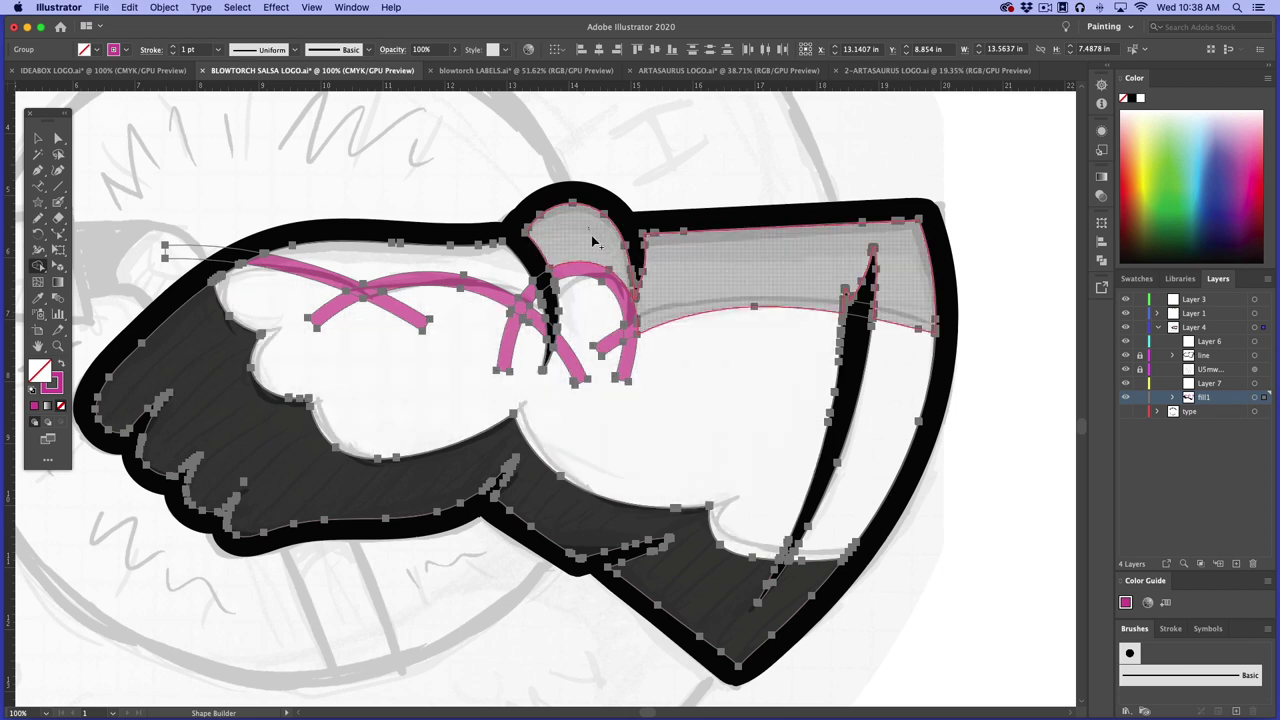
drag(596, 246, 617, 285)
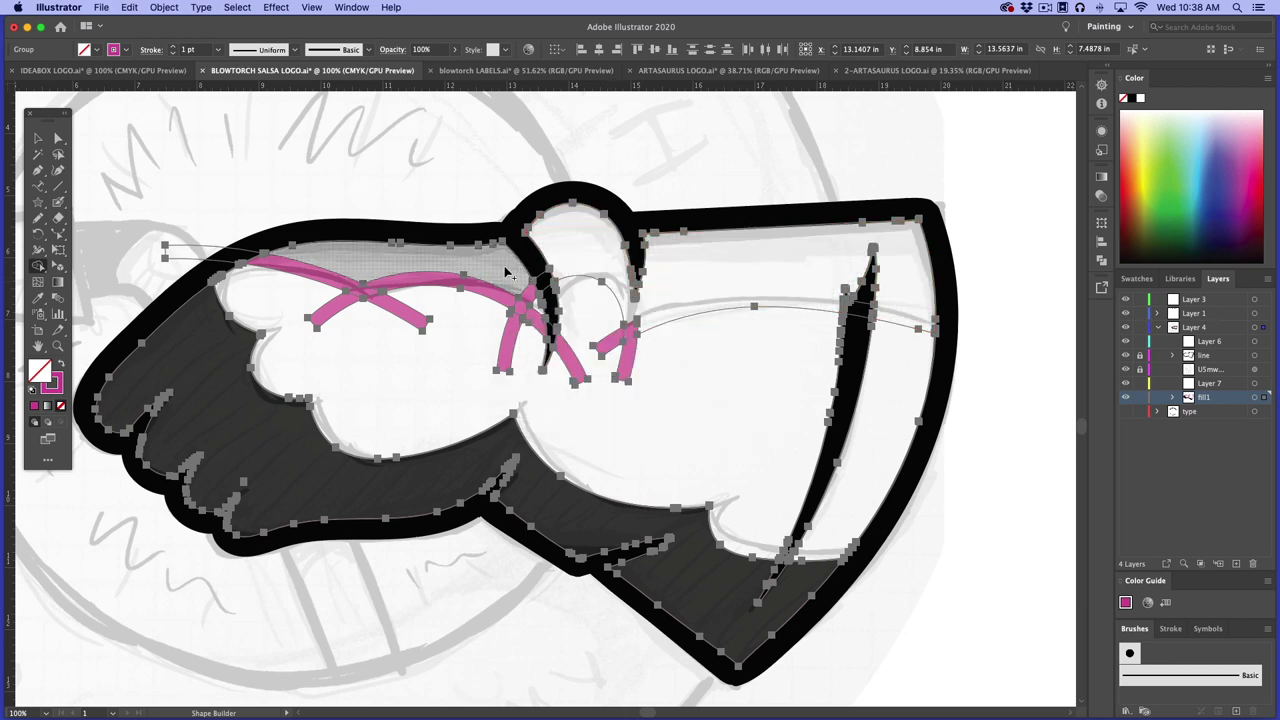
mouse_move(506, 274)
mouse_down()
mouse_move(528, 312)
mouse_move(475, 286)
mouse_move(370, 290)
mouse_move(333, 279)
mouse_move(336, 268)
mouse_up()
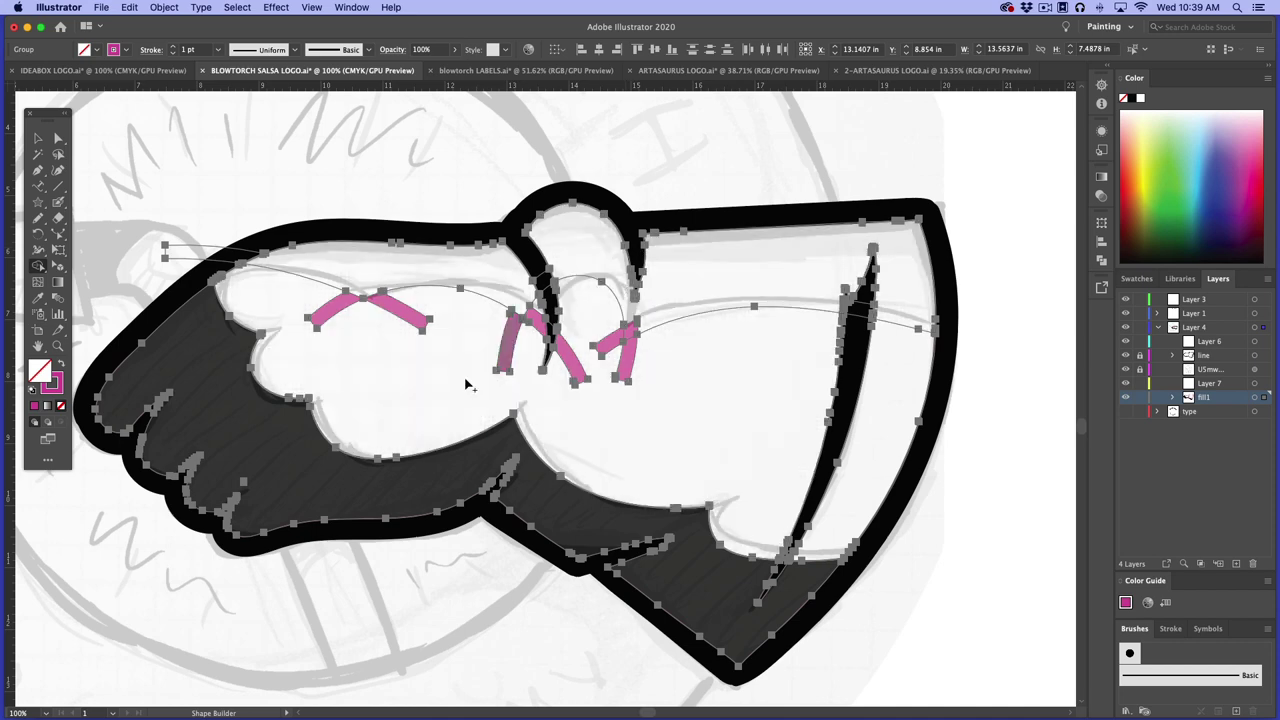
mouse_move(296, 298)
mouse_down()
mouse_move(425, 308)
mouse_move(505, 350)
mouse_move(546, 324)
mouse_up()
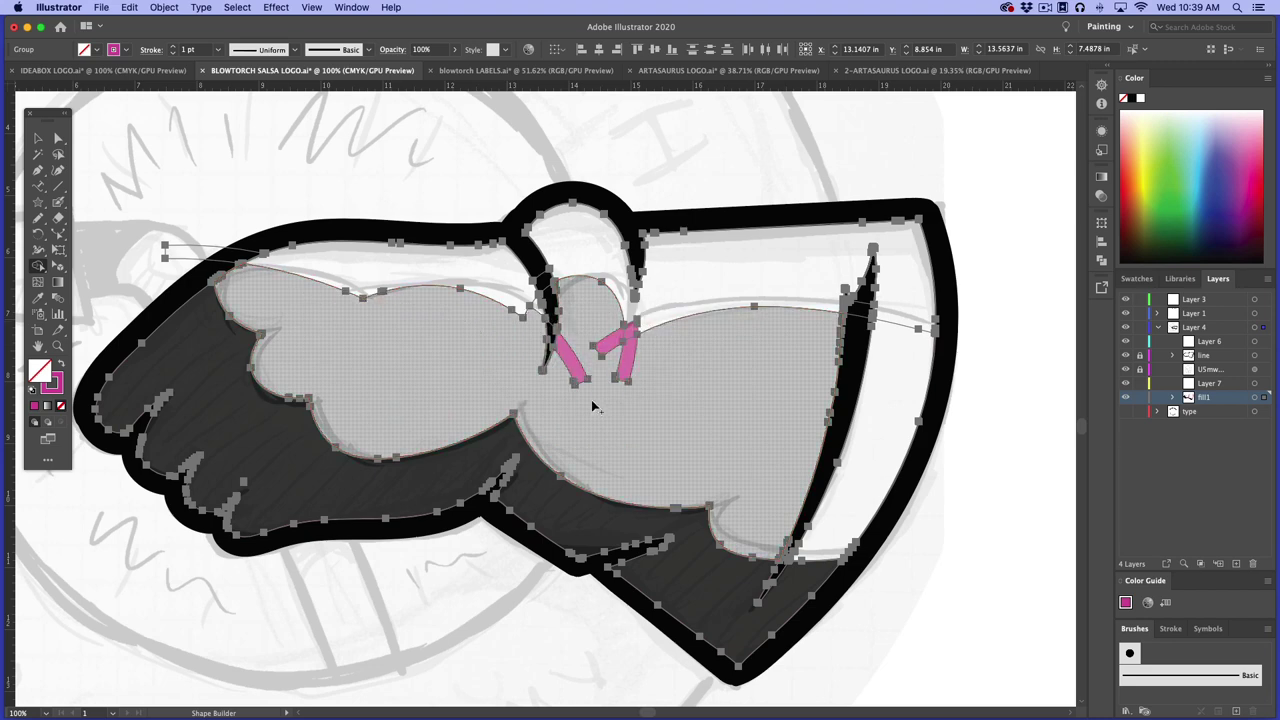
mouse_move(570, 422)
mouse_down()
mouse_move(585, 326)
mouse_move(601, 326)
mouse_move(623, 374)
mouse_move(660, 374)
mouse_up()
drag(671, 289, 632, 338)
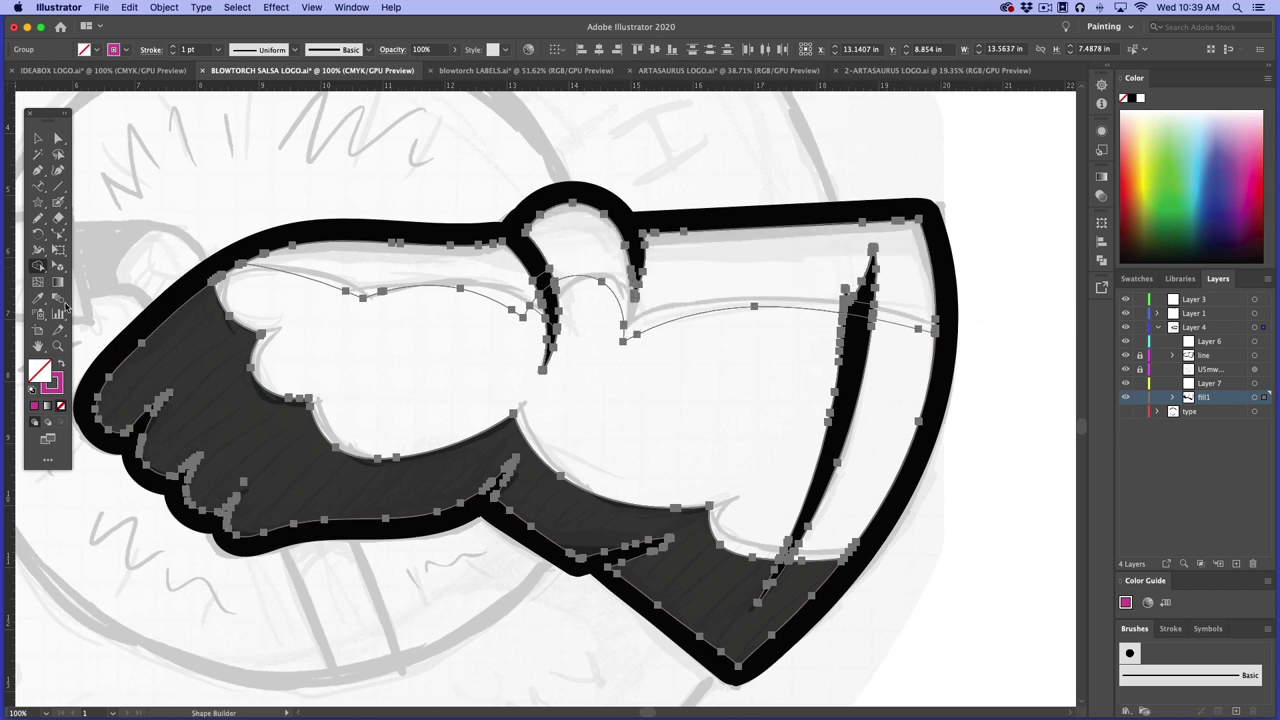
click(57, 138)
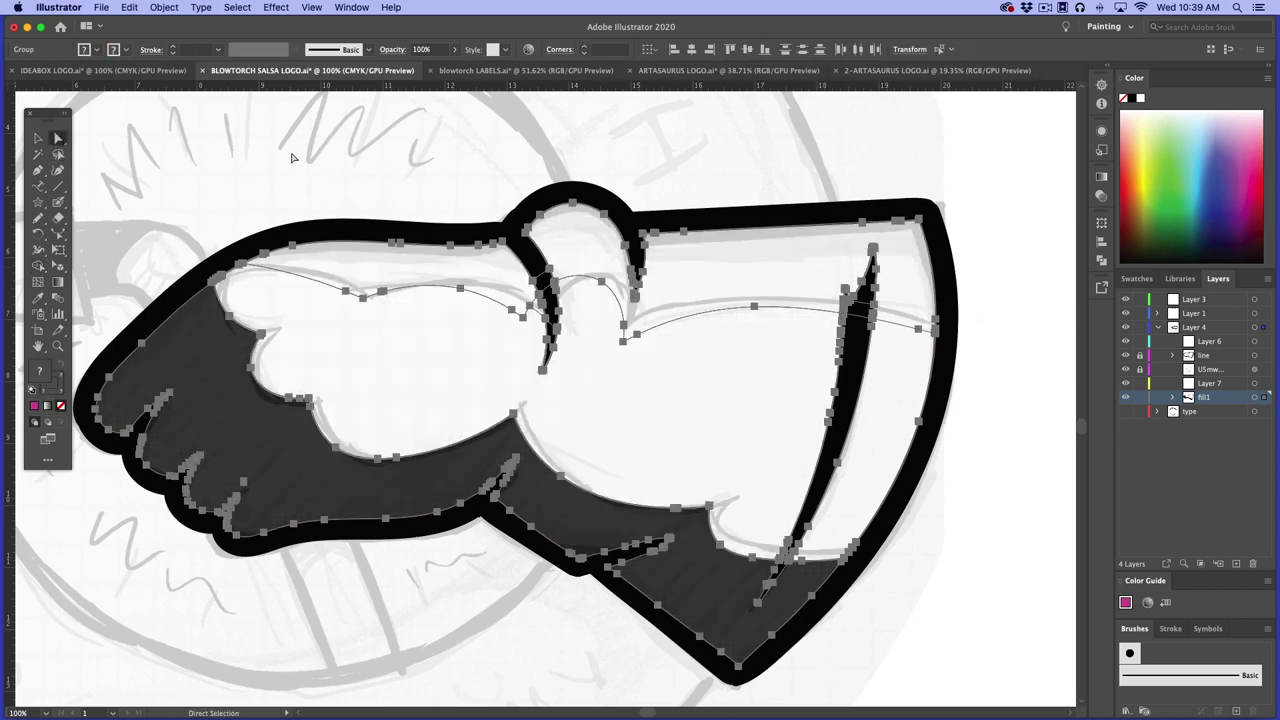
click(352, 181)
click(428, 286)
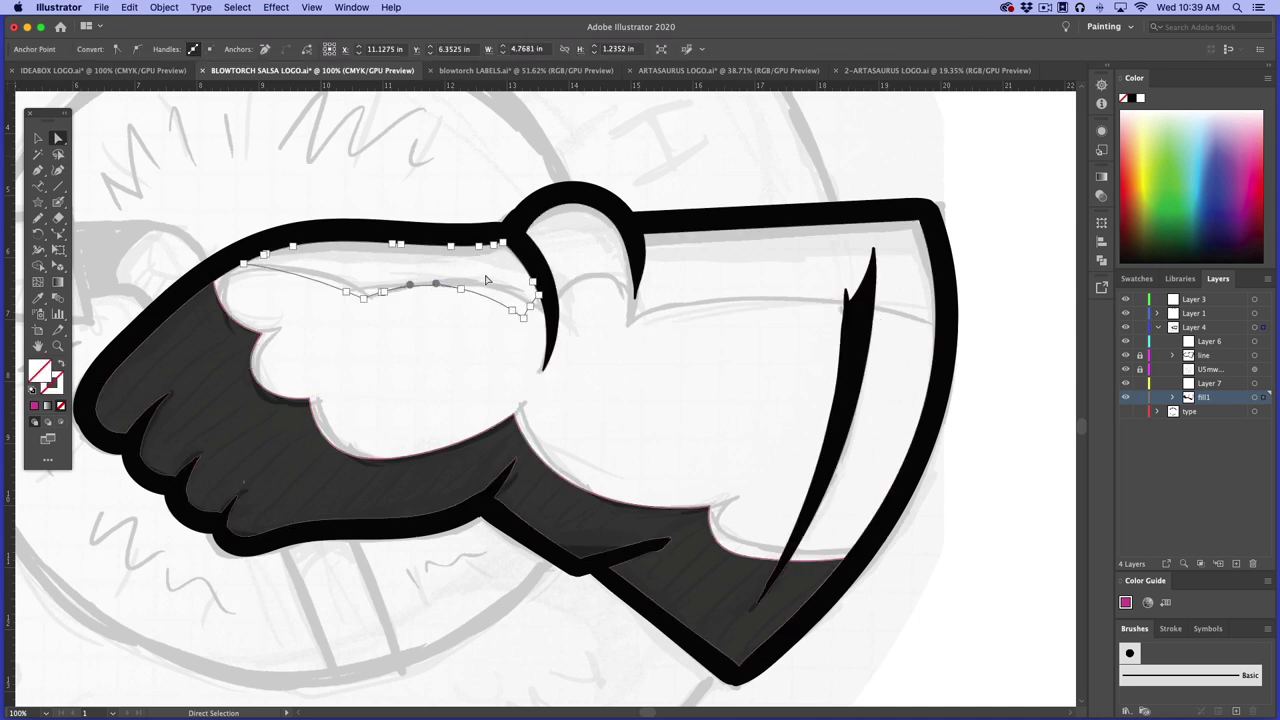
click(617, 283)
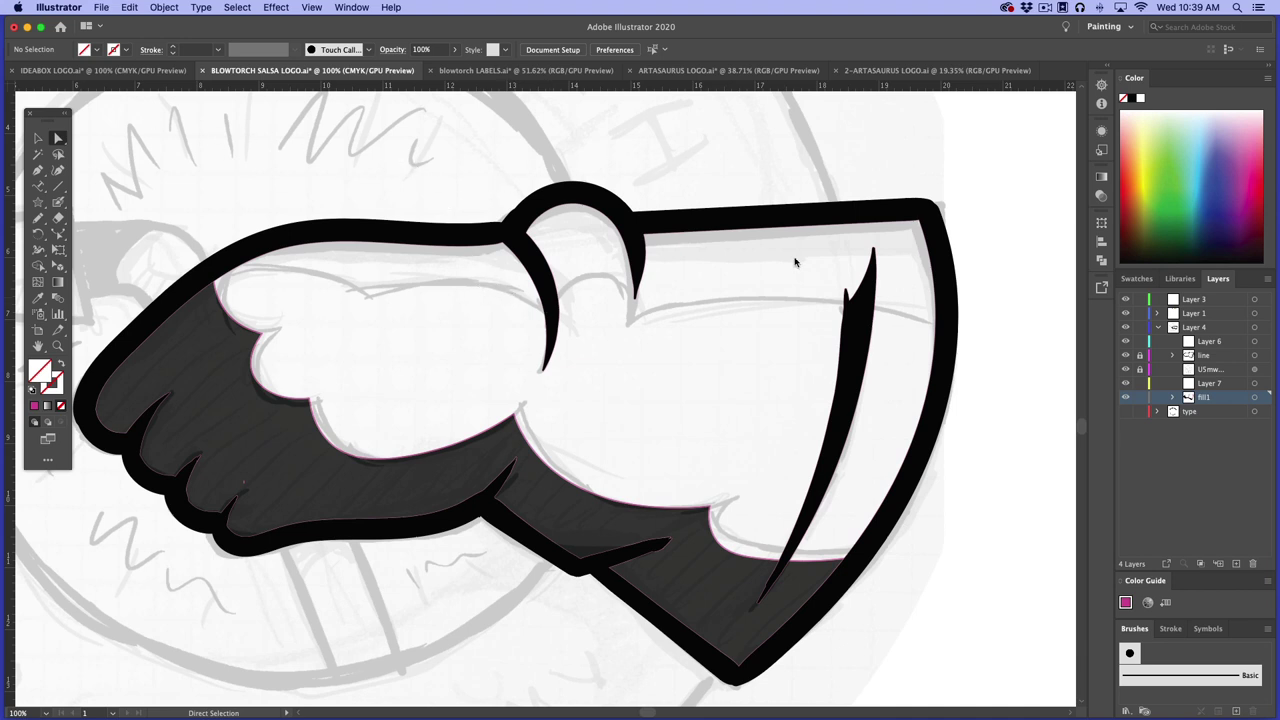
key(v)
key(a)
click(57, 345)
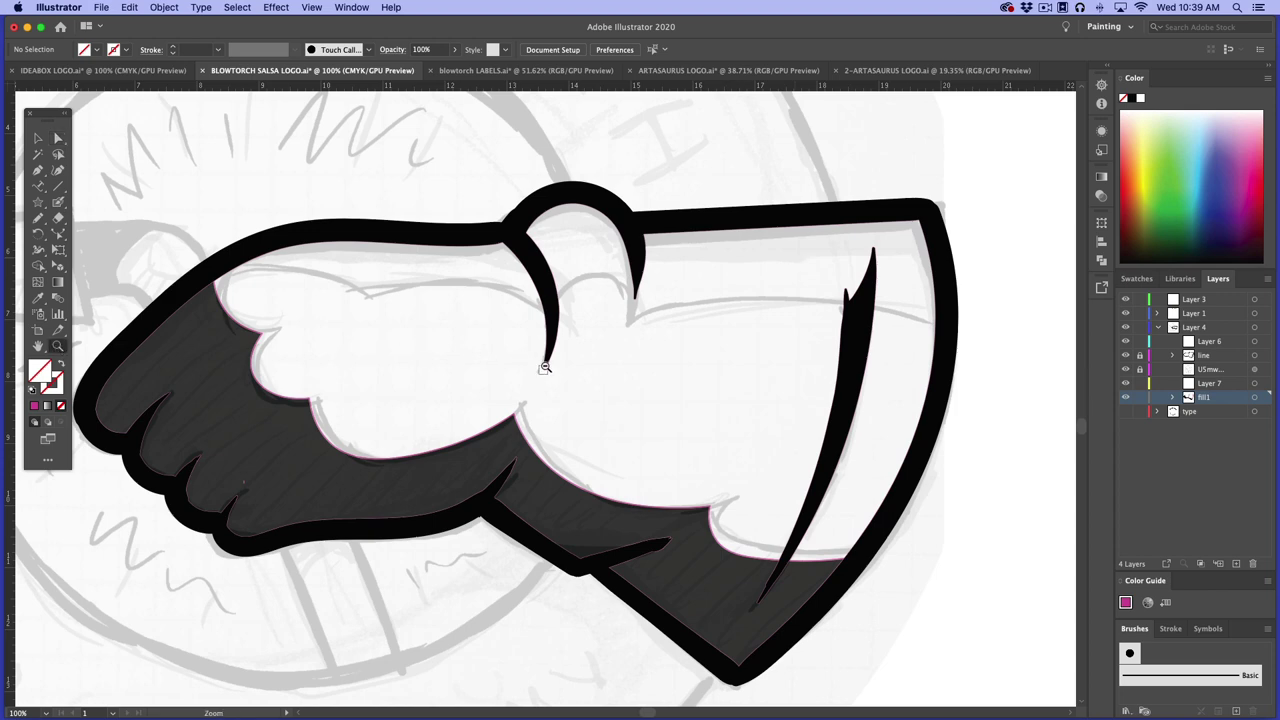
scroll(548, 373, down, 3)
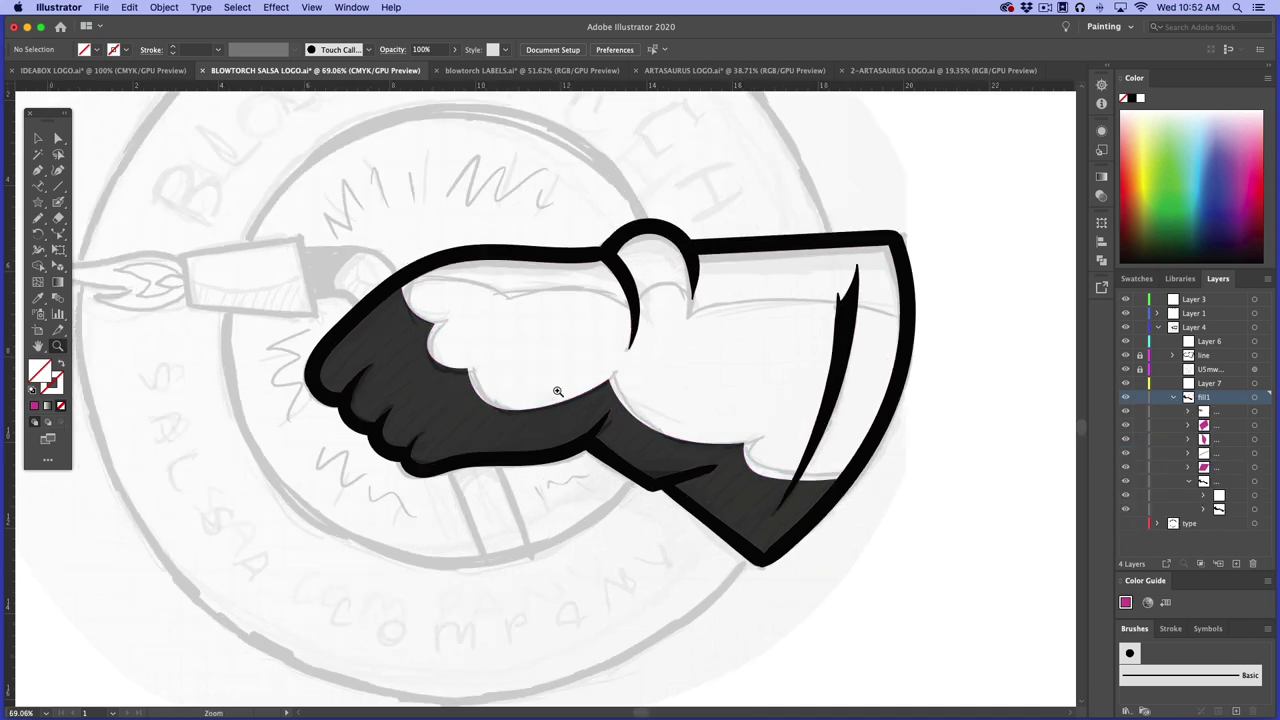
click(789, 481)
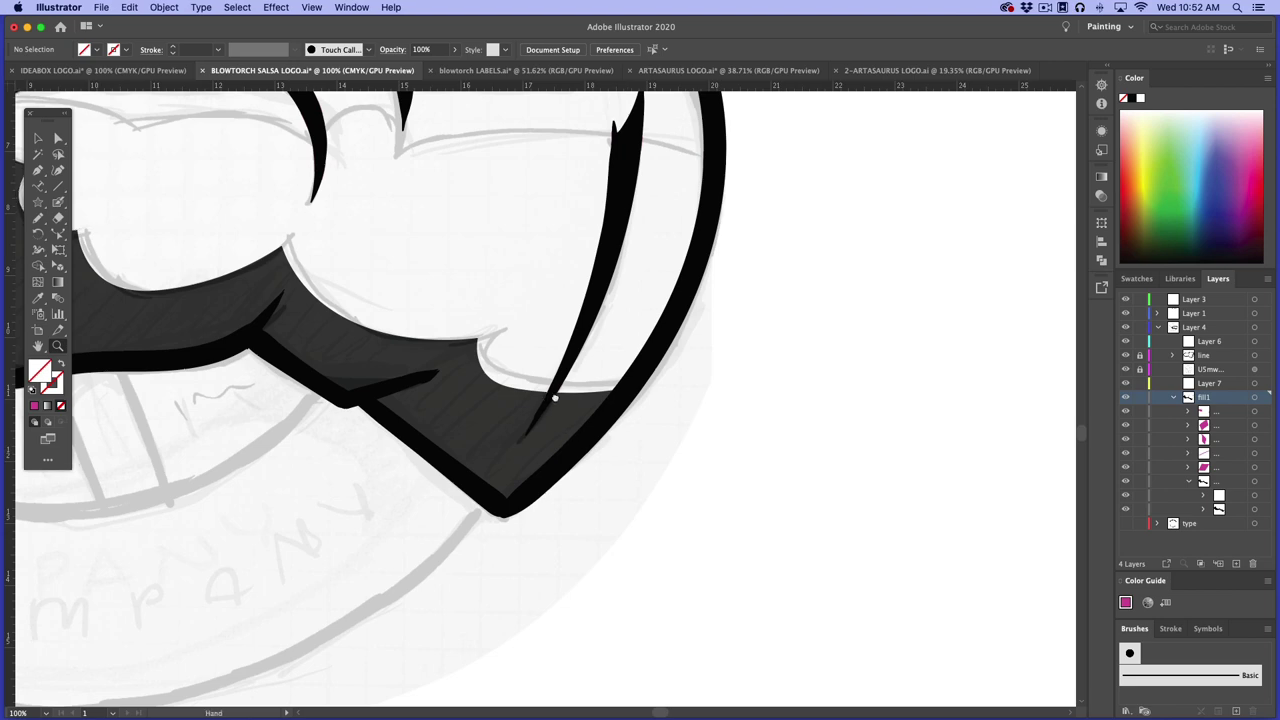
key(super+1)
scroll(746, 514, left, 4)
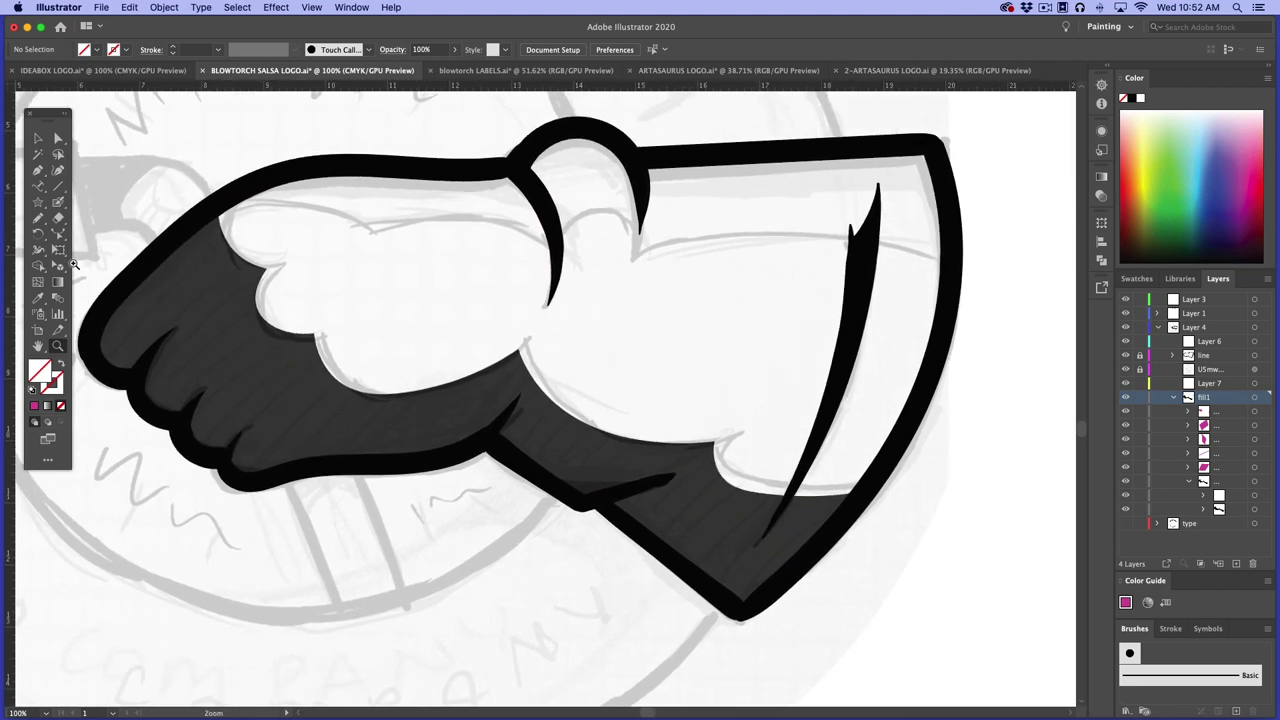
click(57, 138)
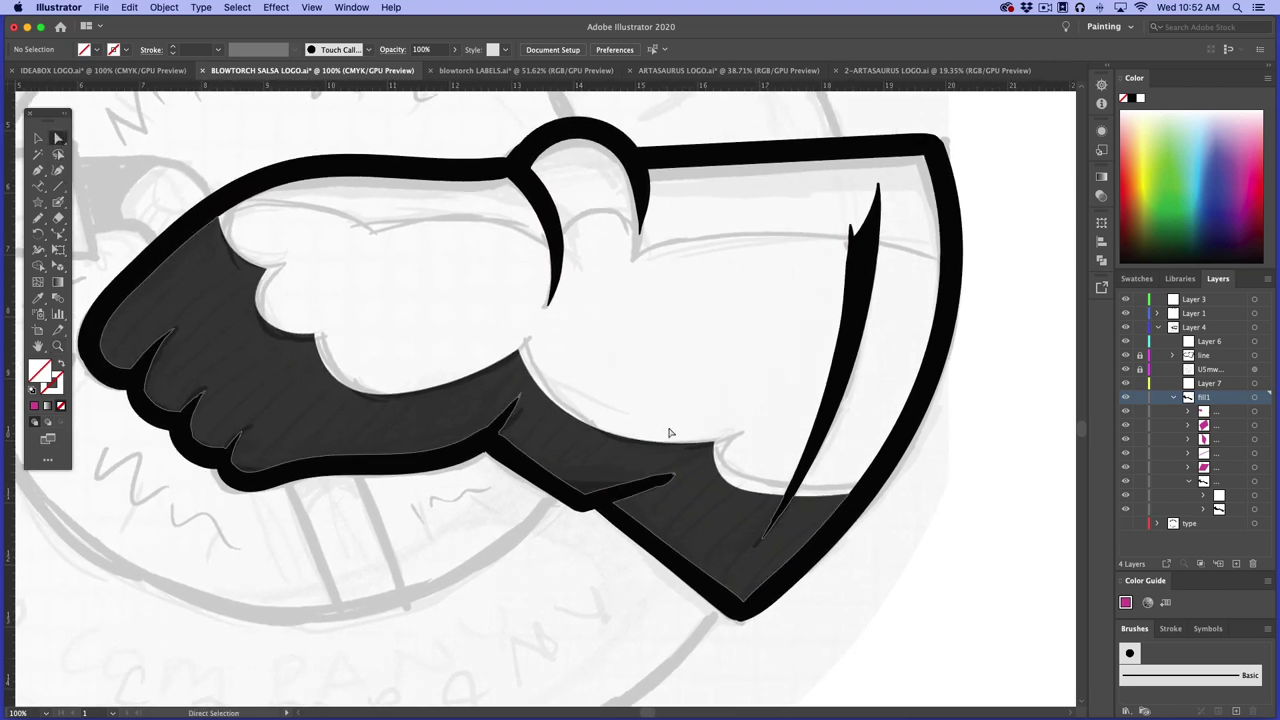
click(816, 505)
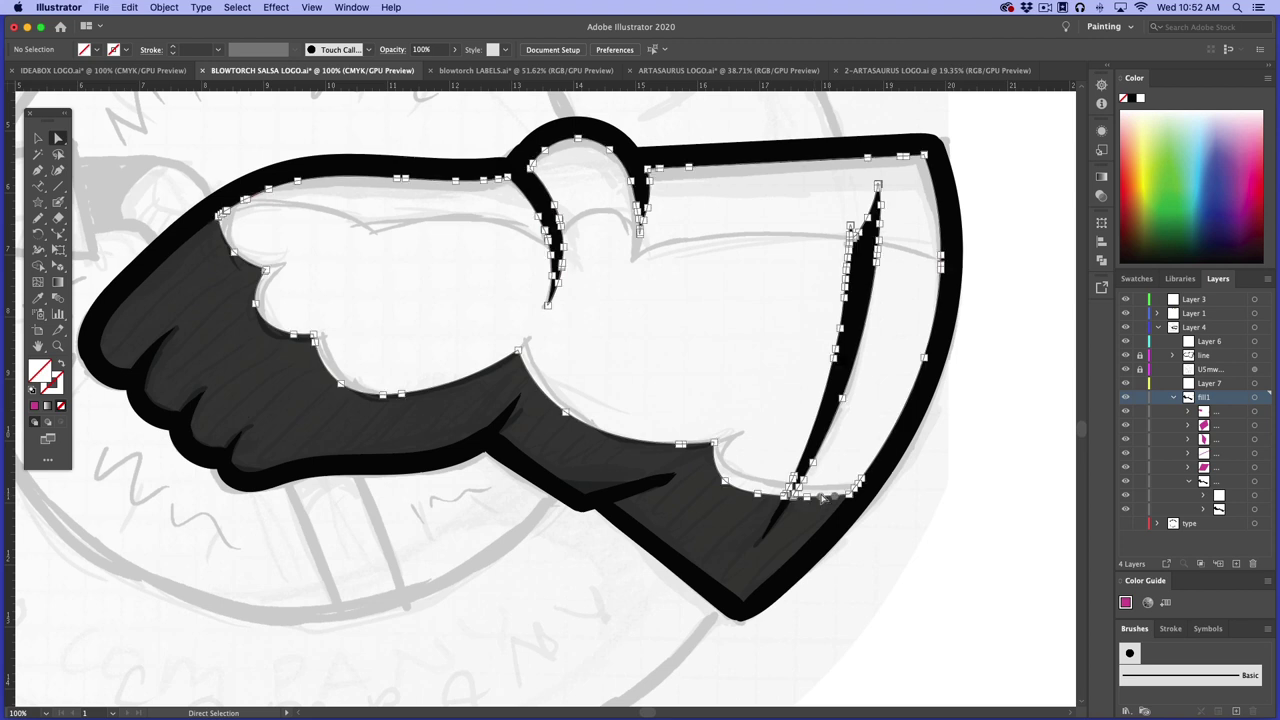
Fill the white hand and sleeve shape with magenta f703c9
click(848, 481)
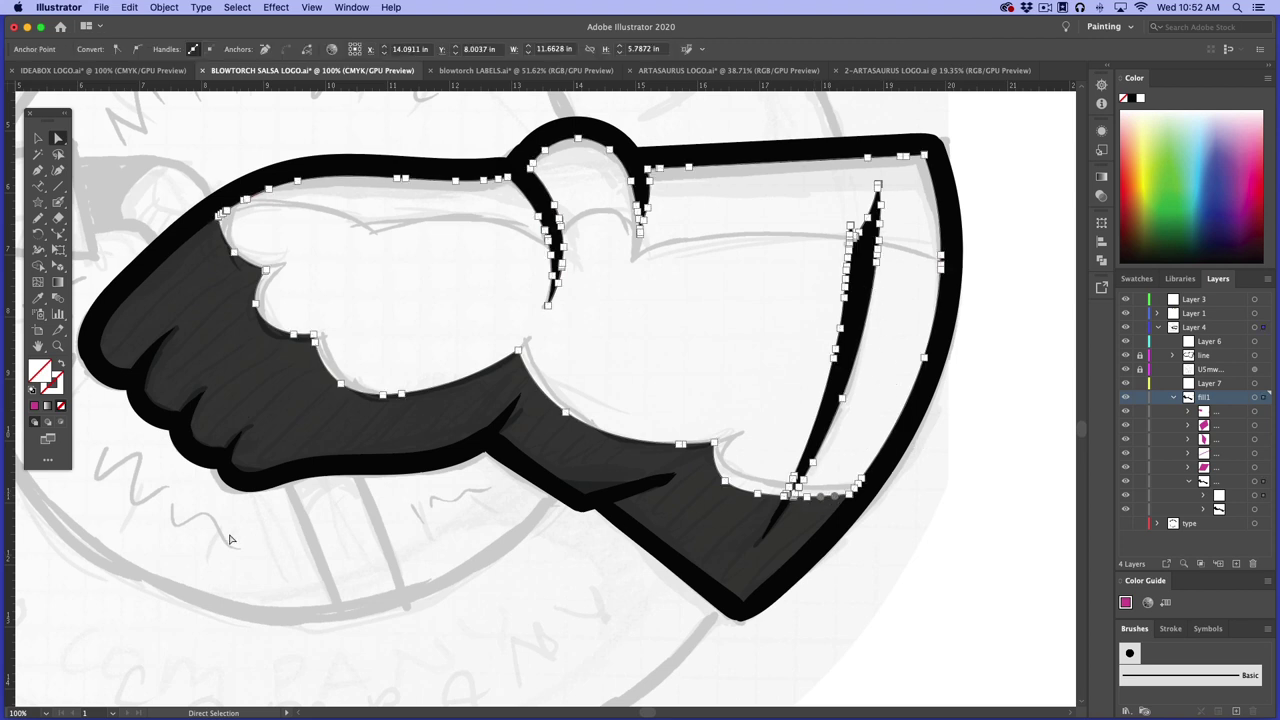
double_click(40, 370)
key(super+v)
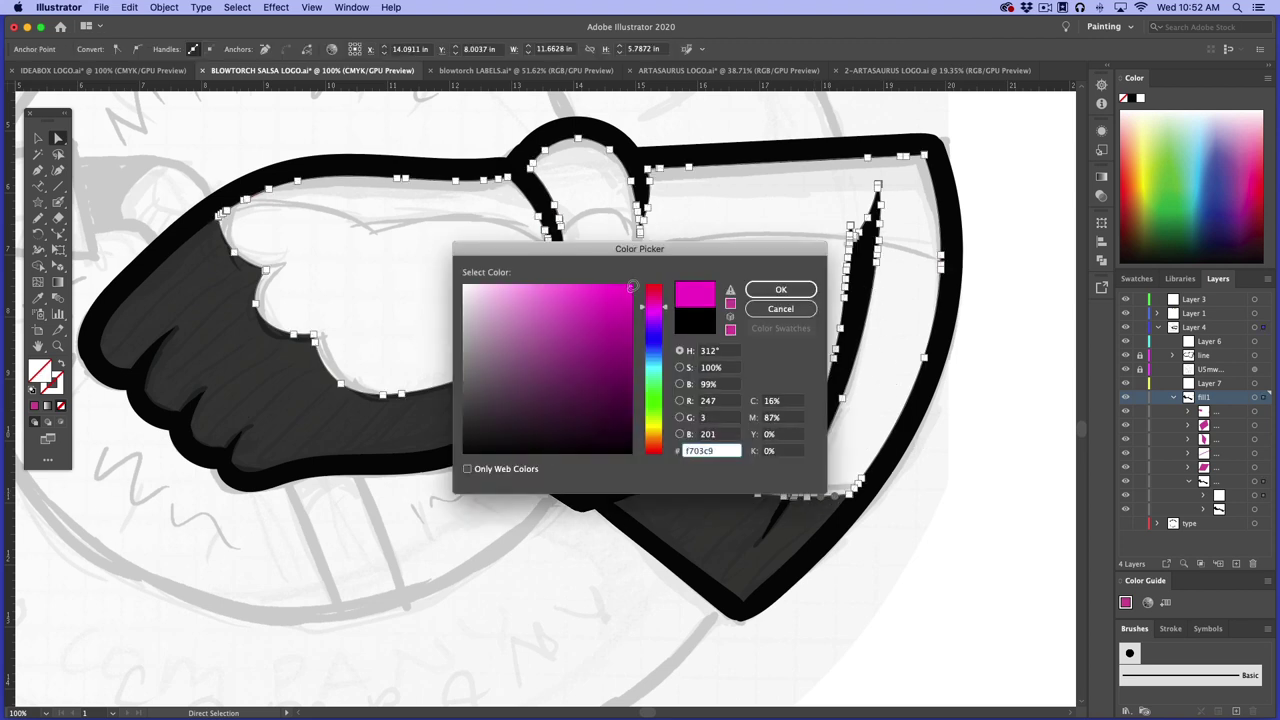
click(783, 289)
Clear the selection, then direct-select the top band path of the magenta fill
key(v)
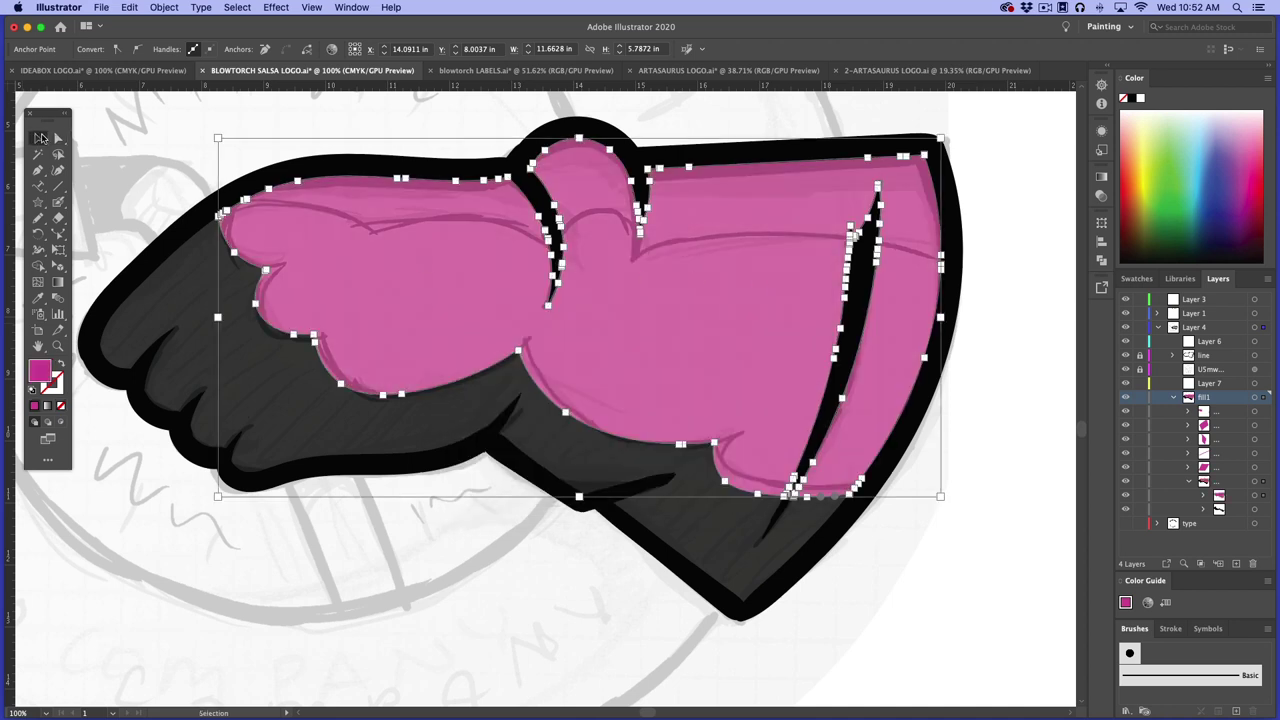
click(998, 390)
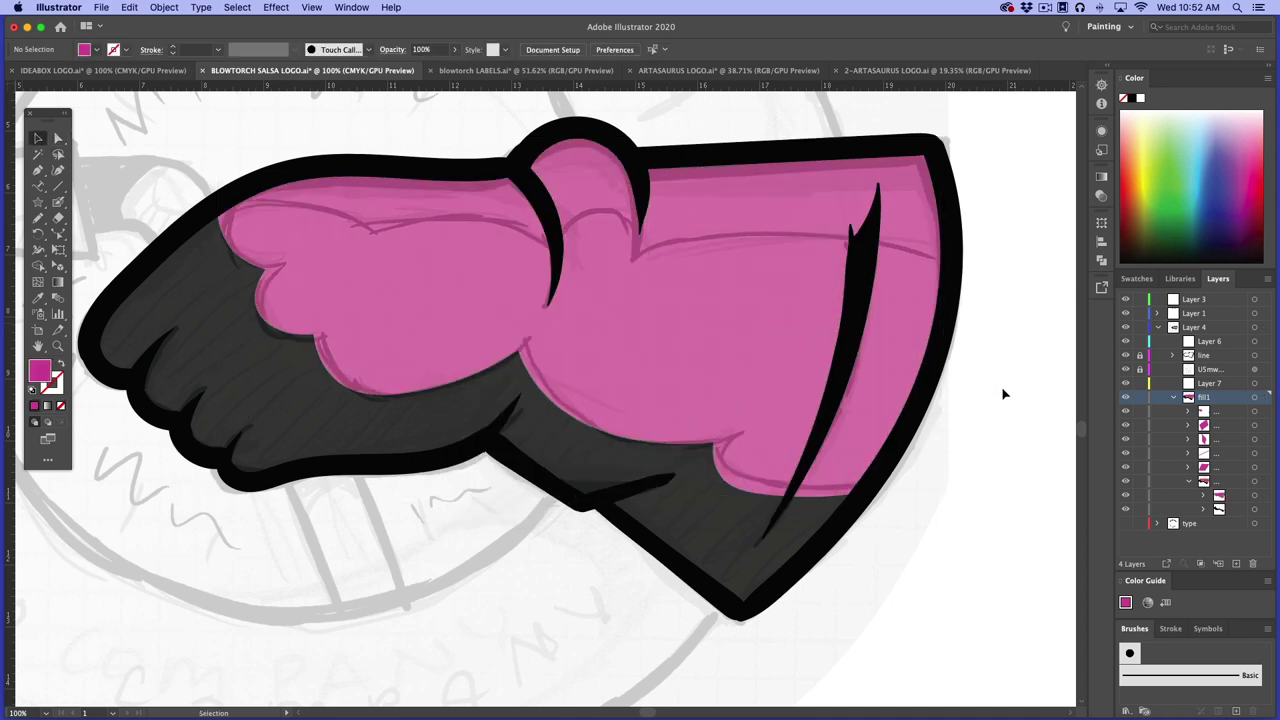
click(912, 250)
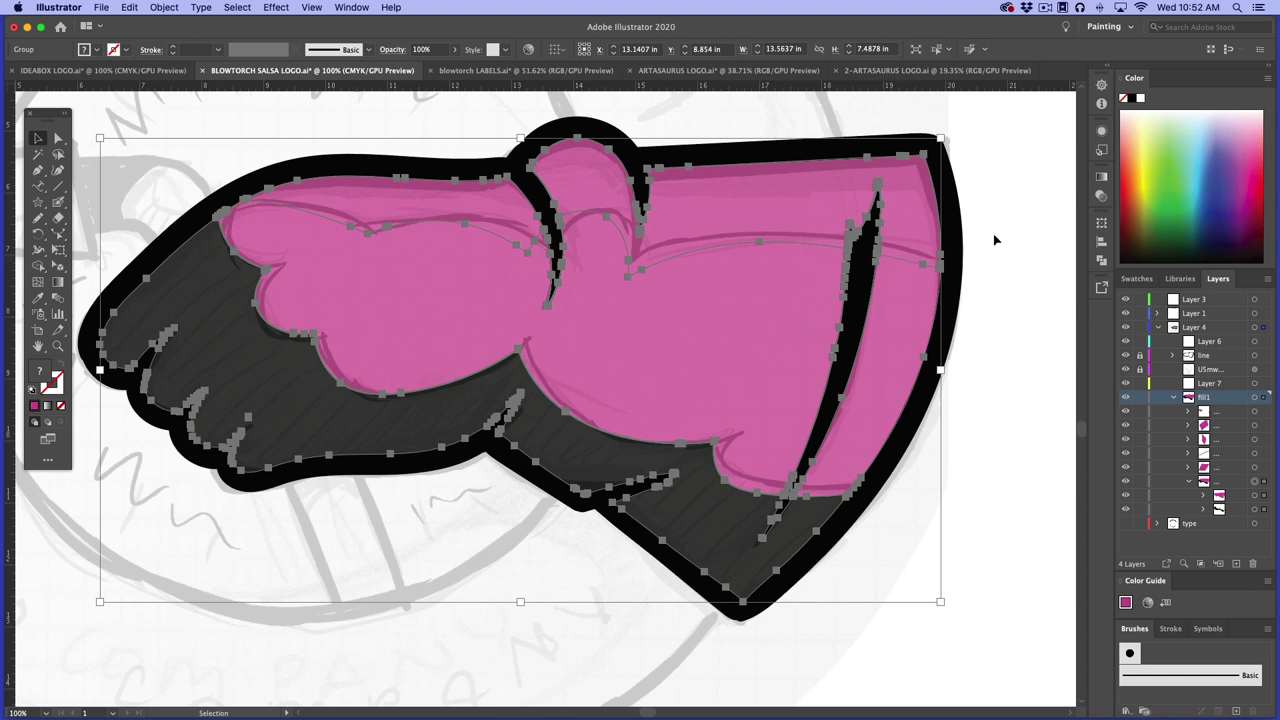
click(908, 262)
click(988, 220)
click(58, 138)
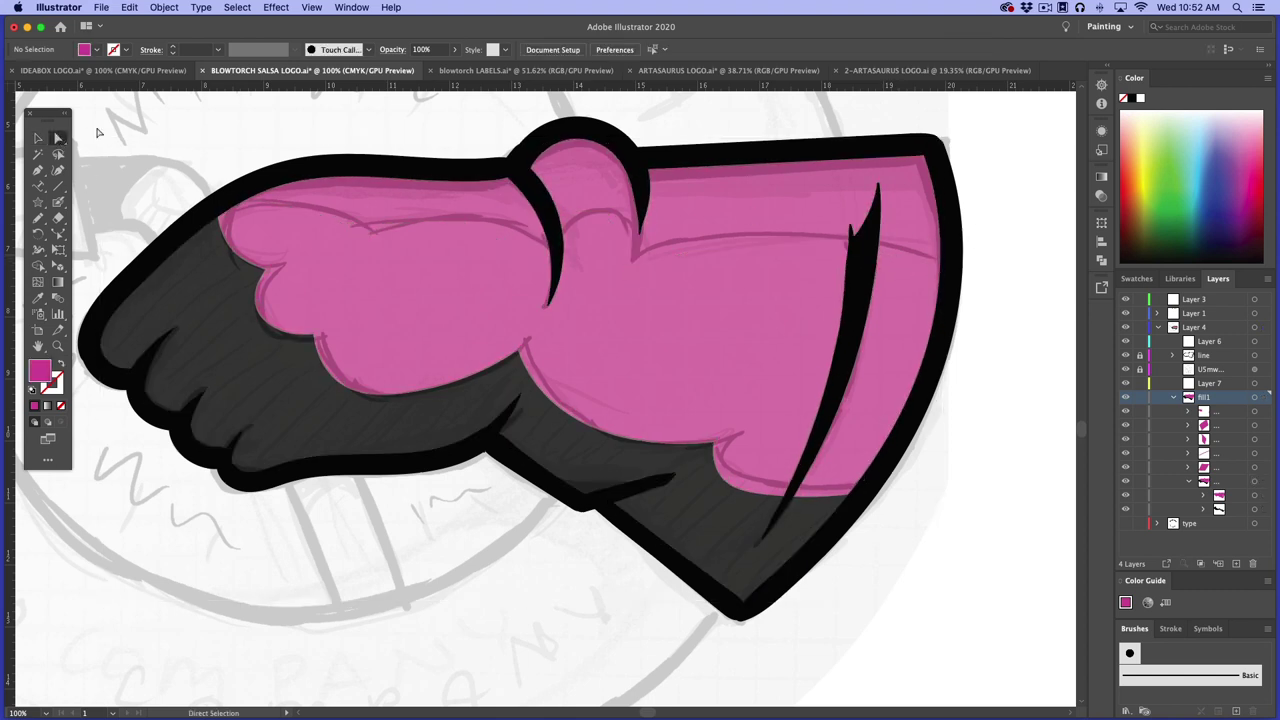
click(911, 264)
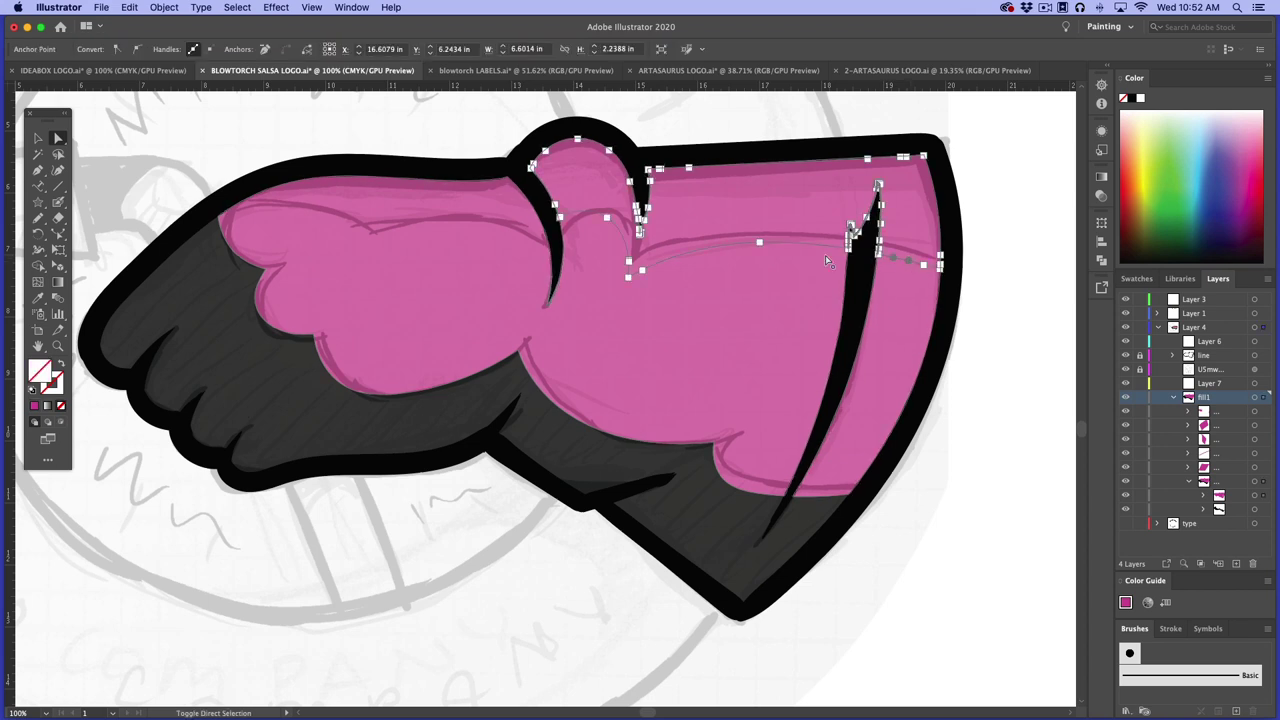
Add the rest of the top band to the selection and check it in Outline view
shift+click(501, 237)
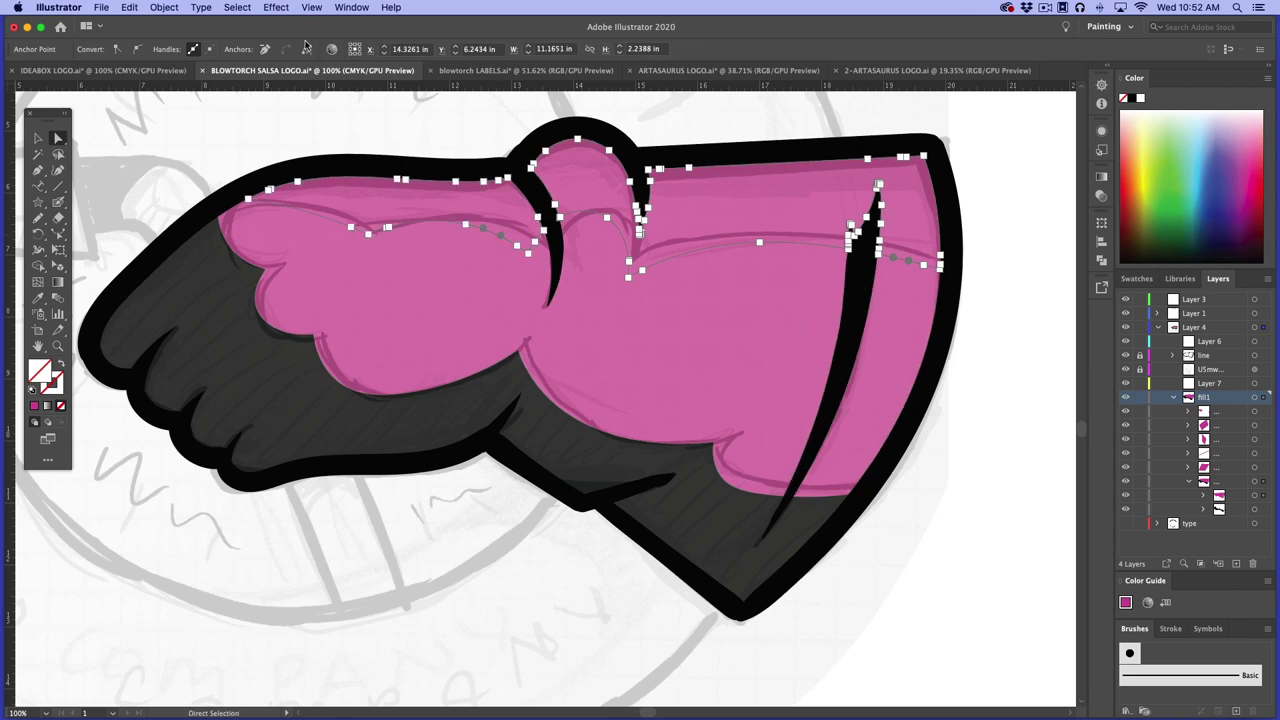
click(312, 7)
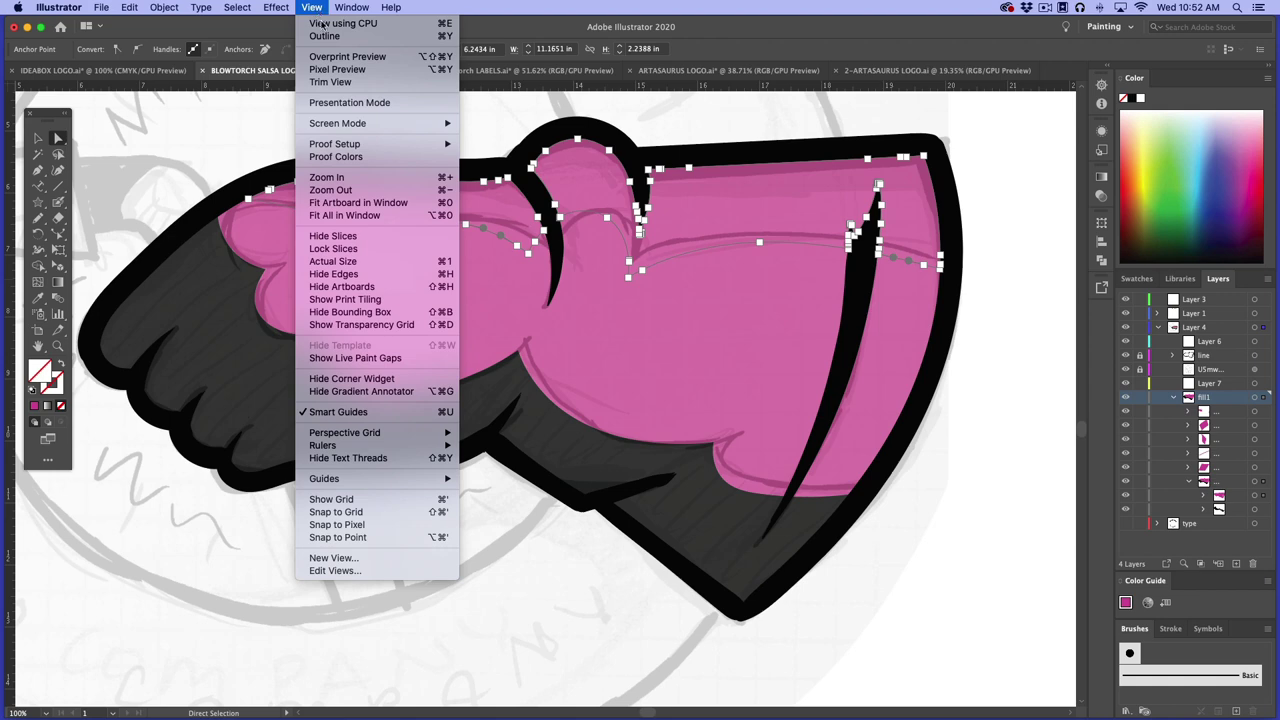
click(326, 37)
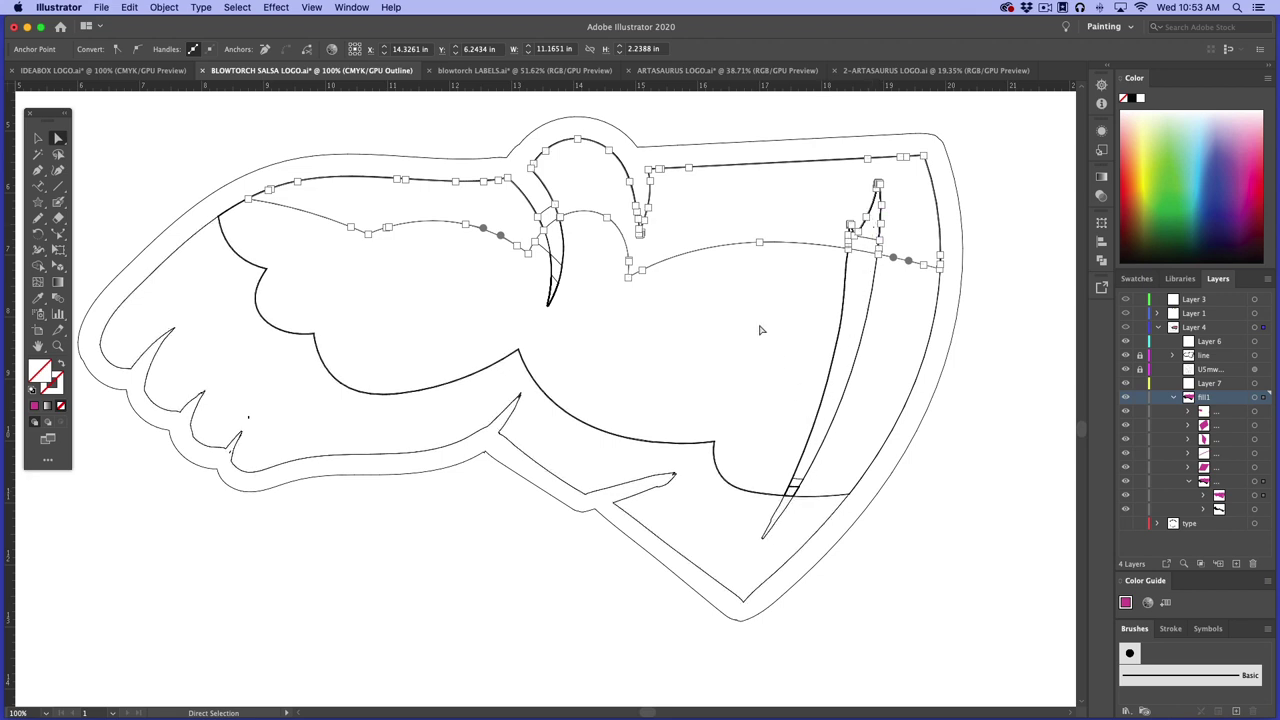
key(super+y)
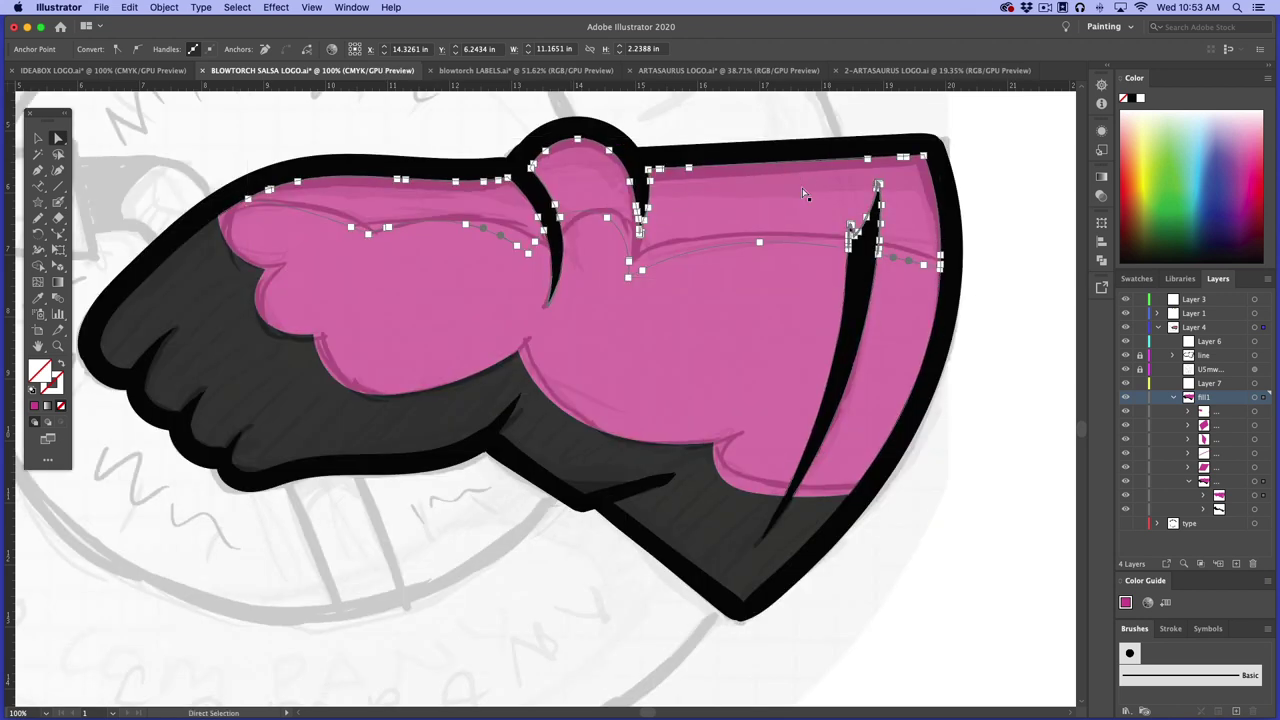
Zoom out to 66.67% and scroll up to the swatch row above the hand
click(37, 138)
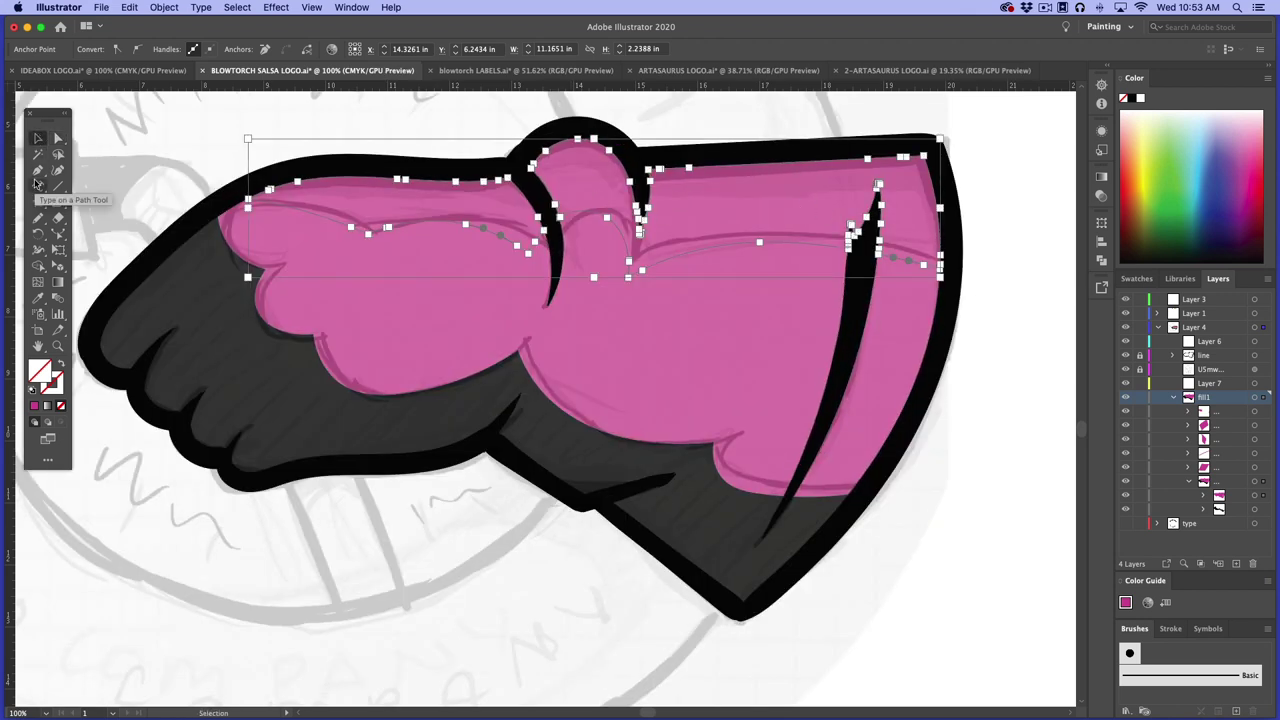
scroll(1084, 418, up, 5)
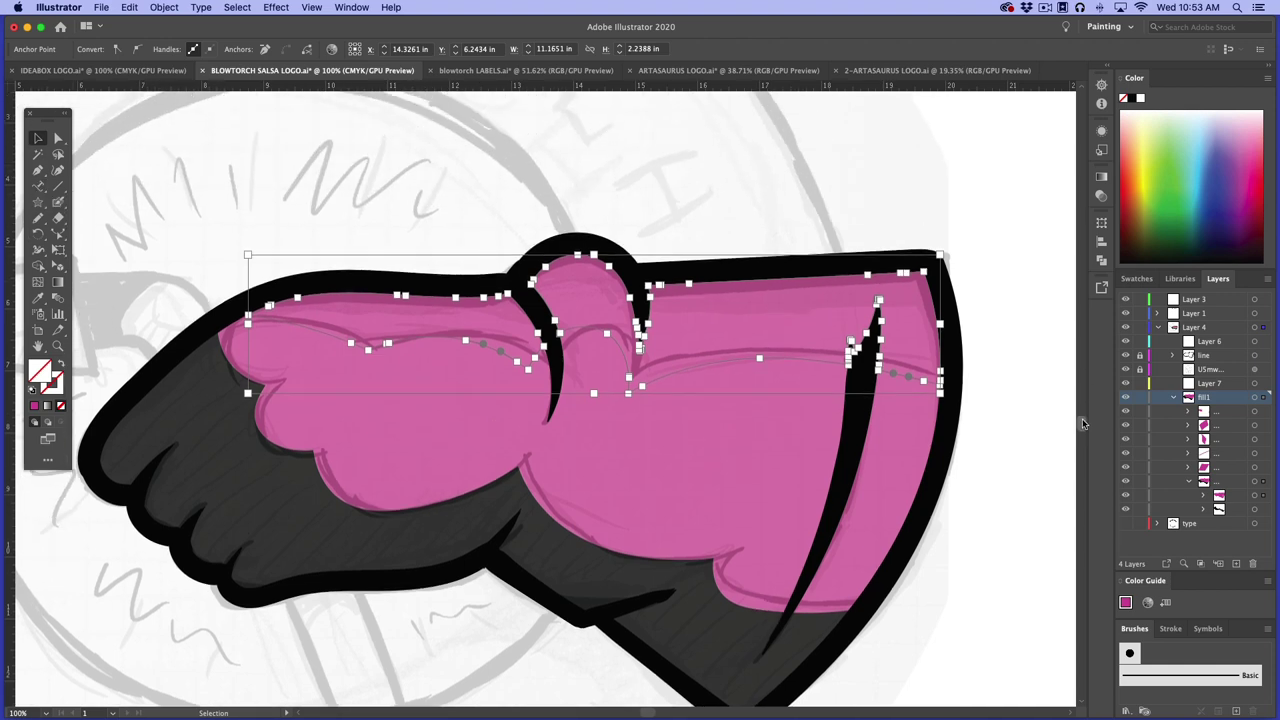
scroll(1084, 418, up, 1)
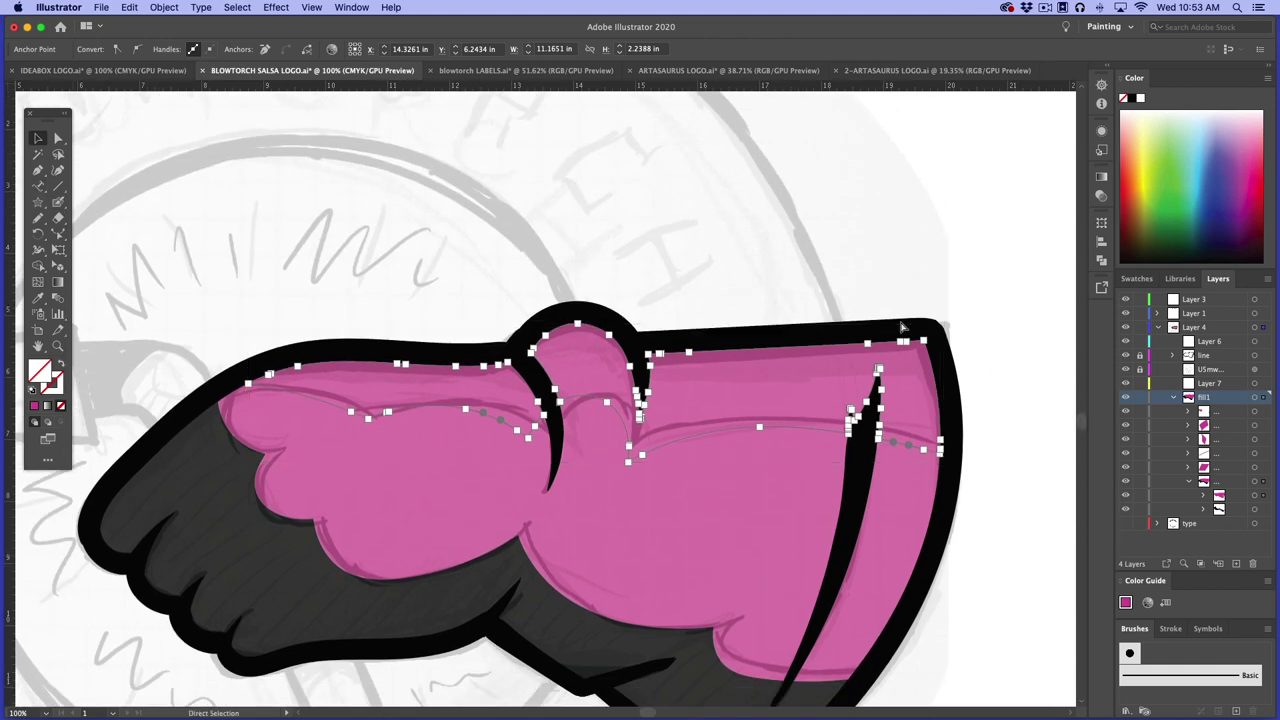
key(super+minus)
scroll(1082, 416, up, 4)
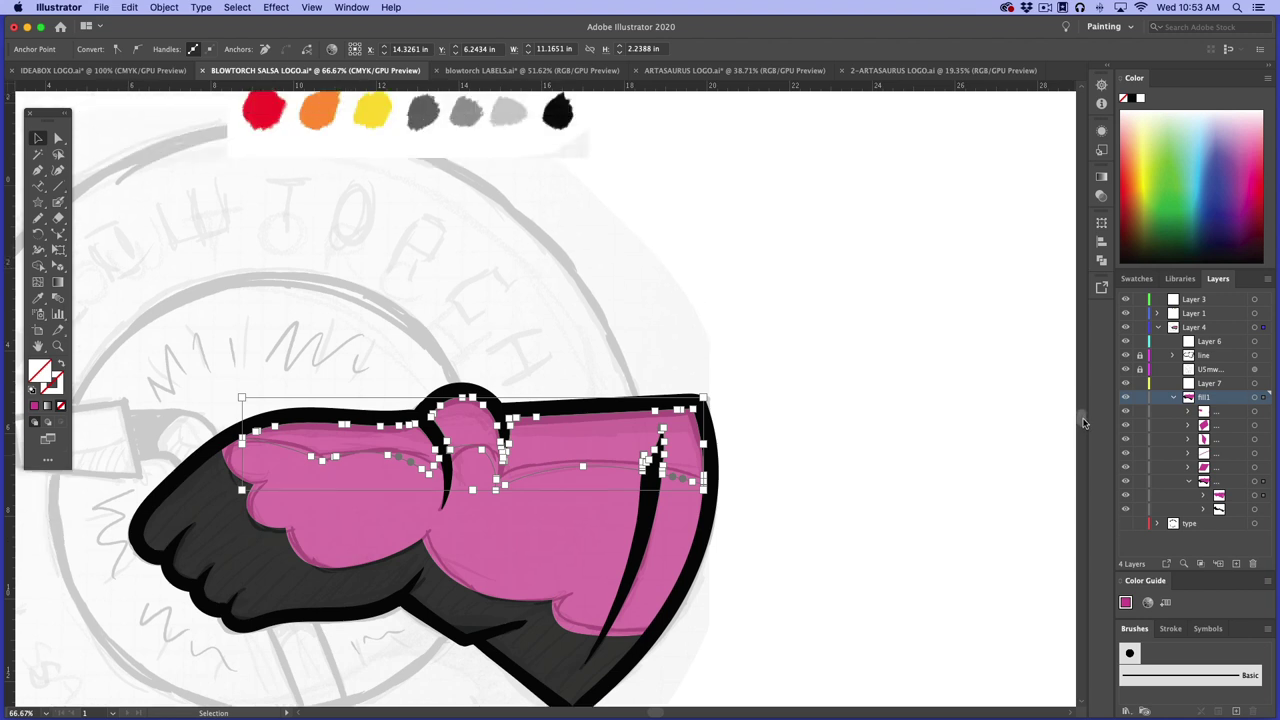
Eyedrop the light grey swatch onto the sleeve's top band, then clear the selection
click(37, 297)
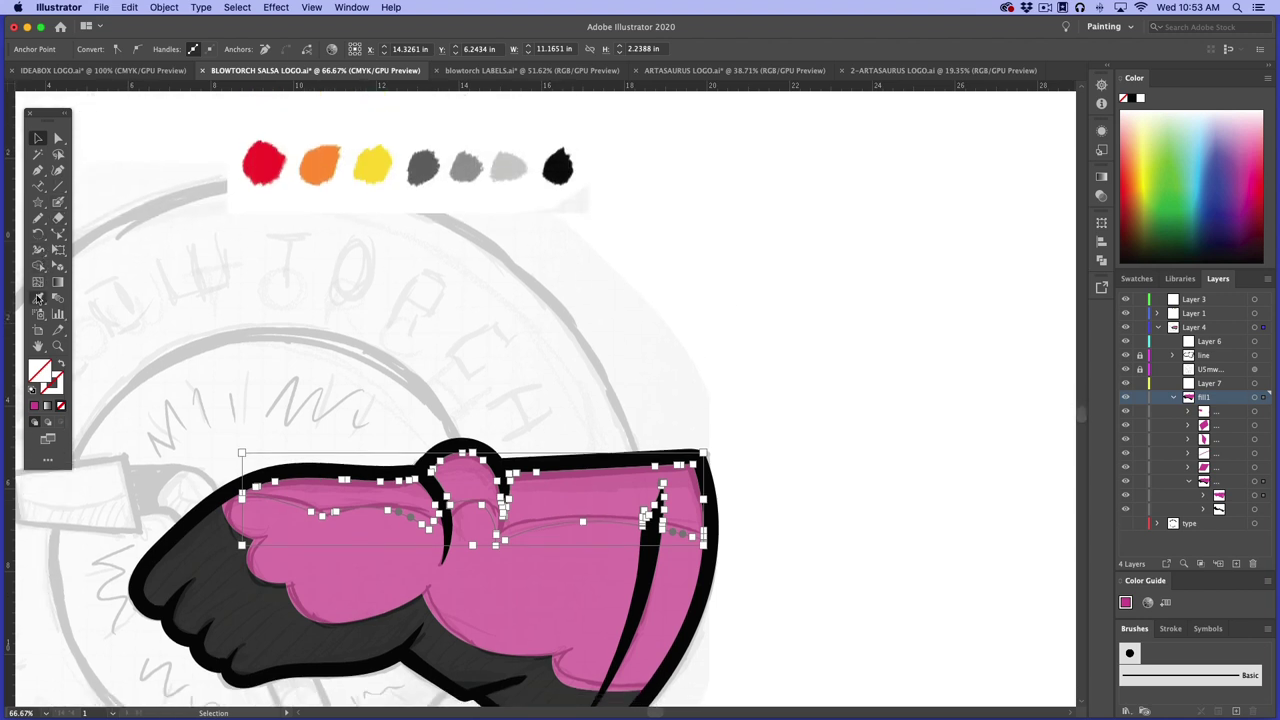
click(514, 165)
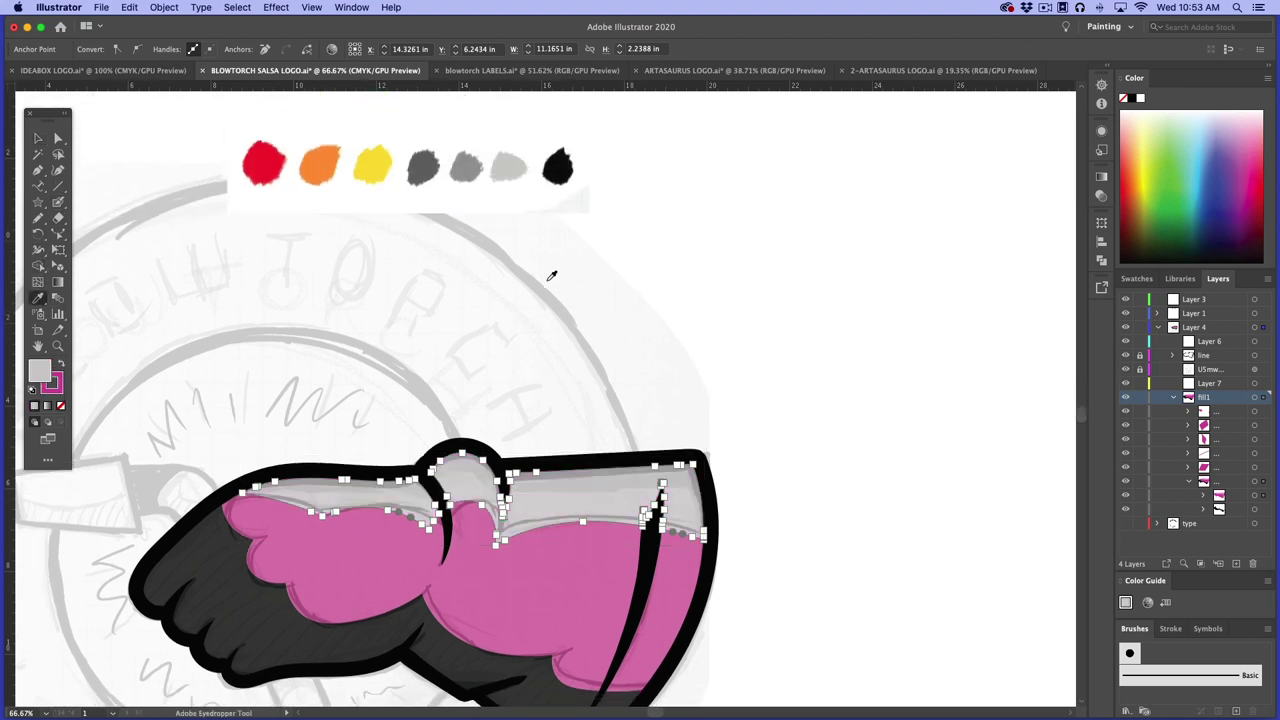
key(v)
click(761, 352)
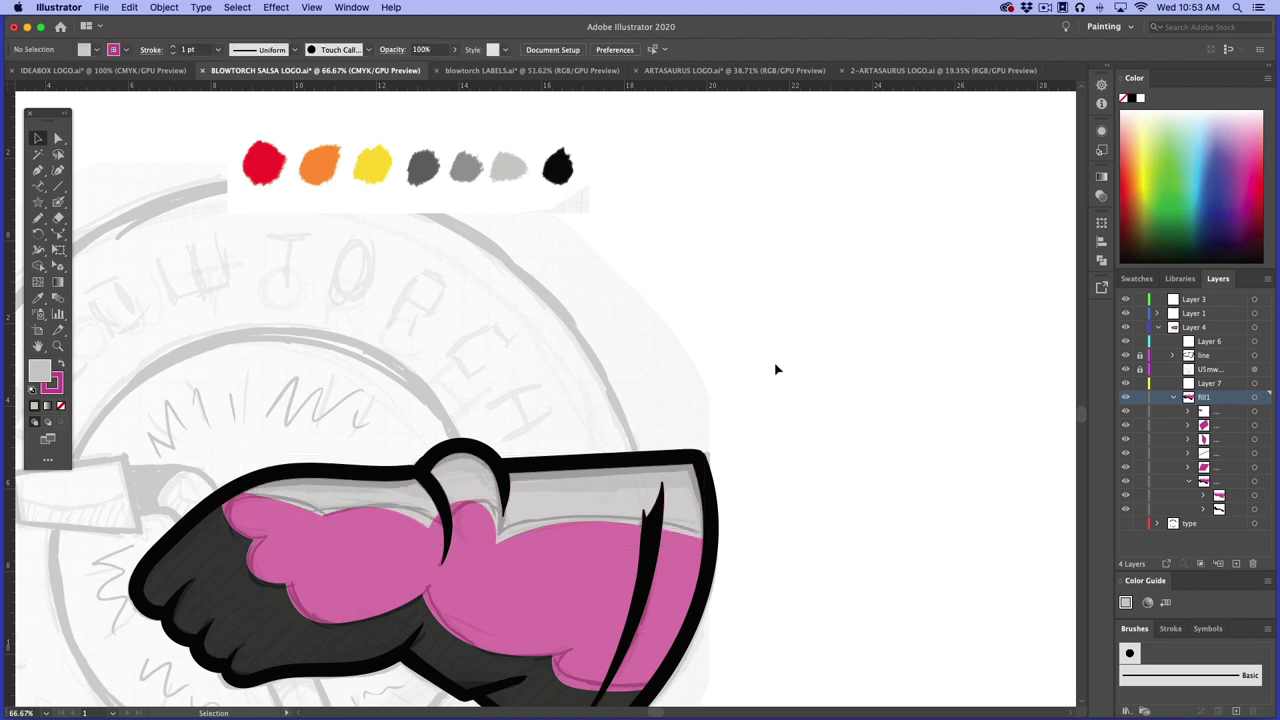
click(572, 588)
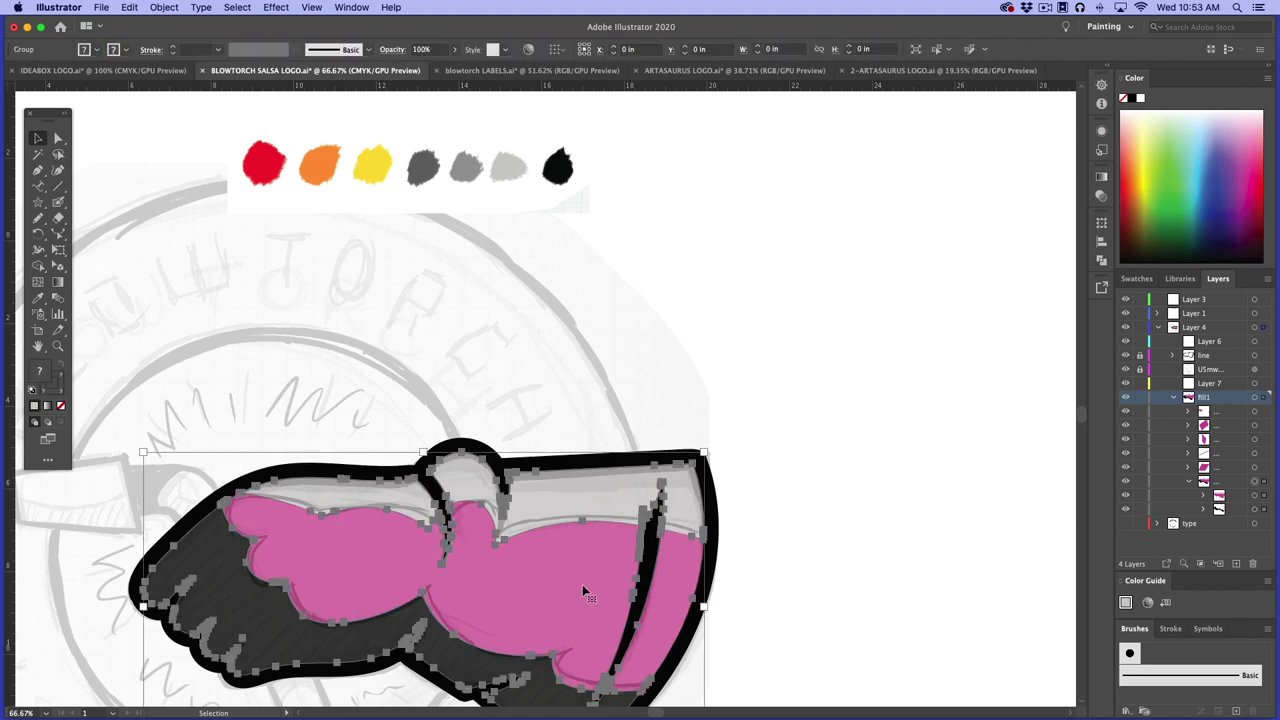
click(680, 383)
click(57, 138)
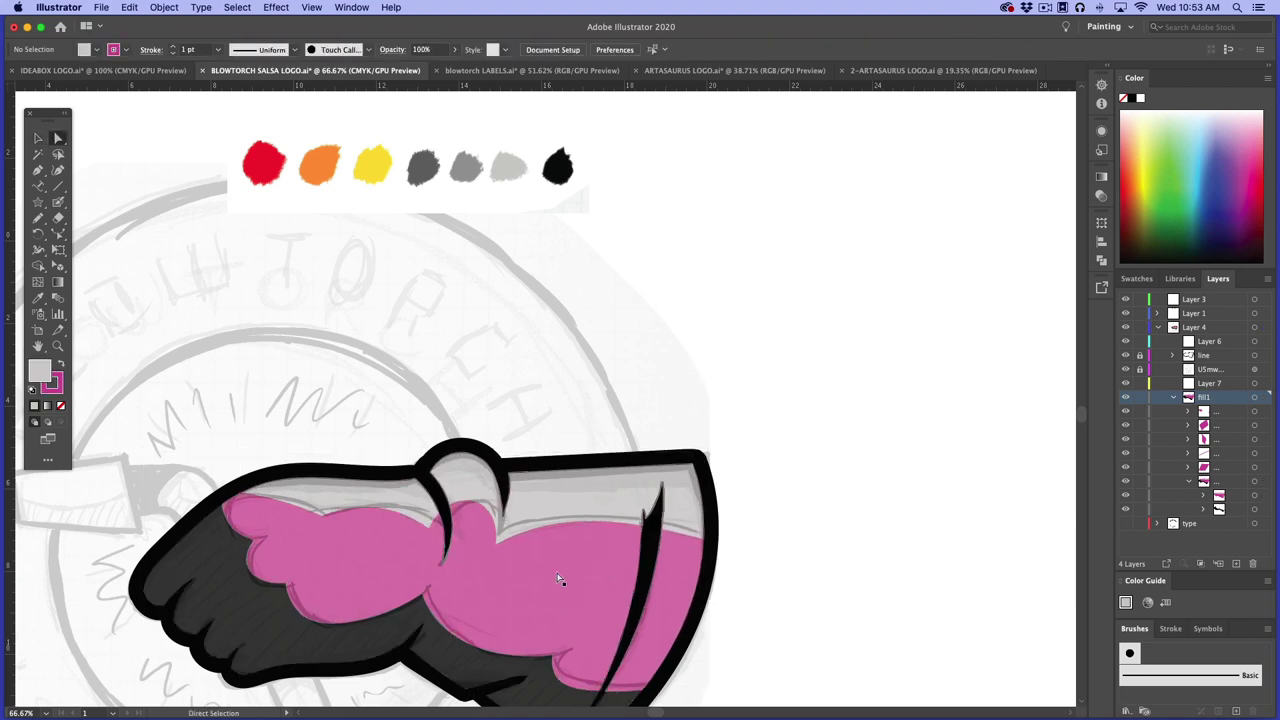
Recolor the pink hand and sleeve fill with the mid grey swatch and deselect
click(671, 558)
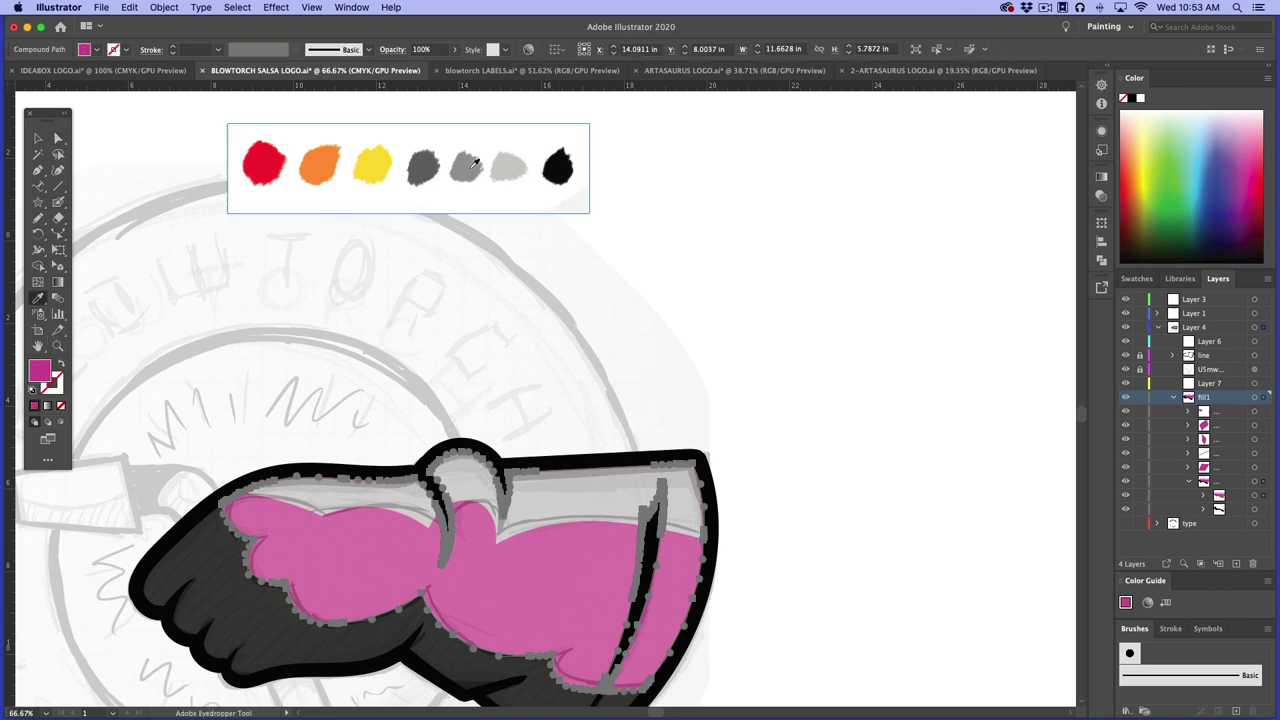
key(i)
click(520, 211)
click(470, 168)
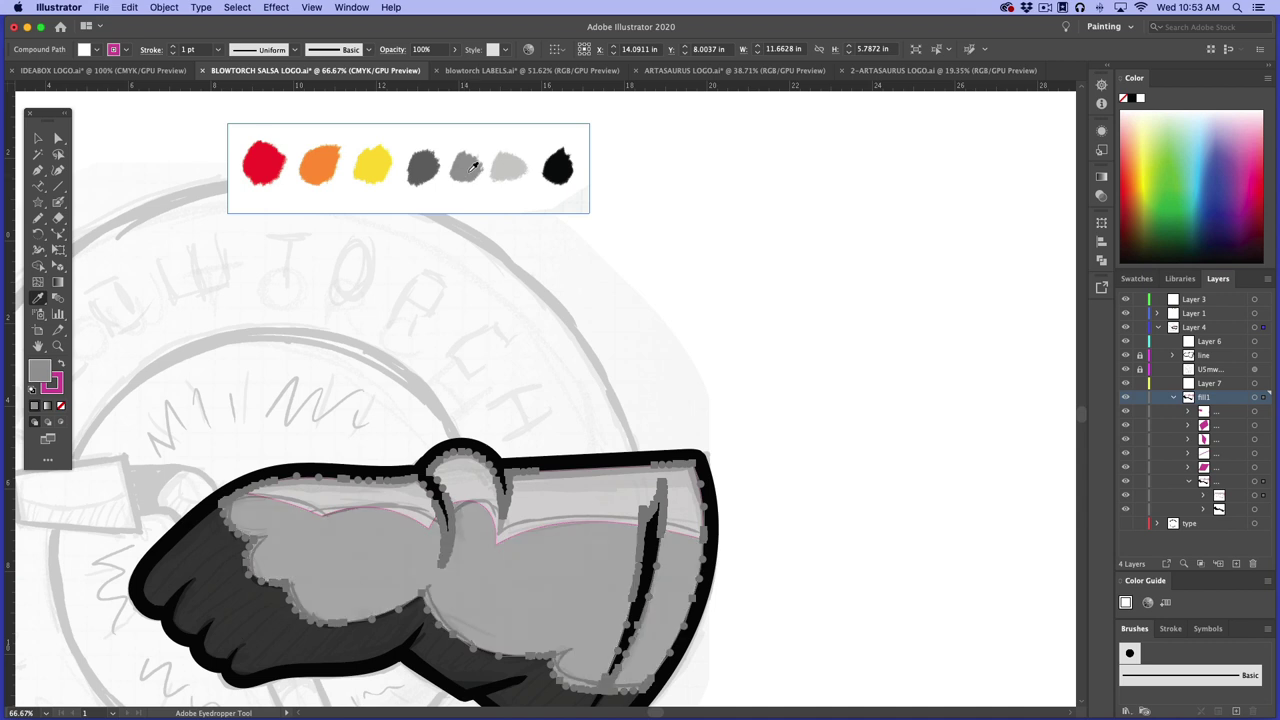
click(37, 139)
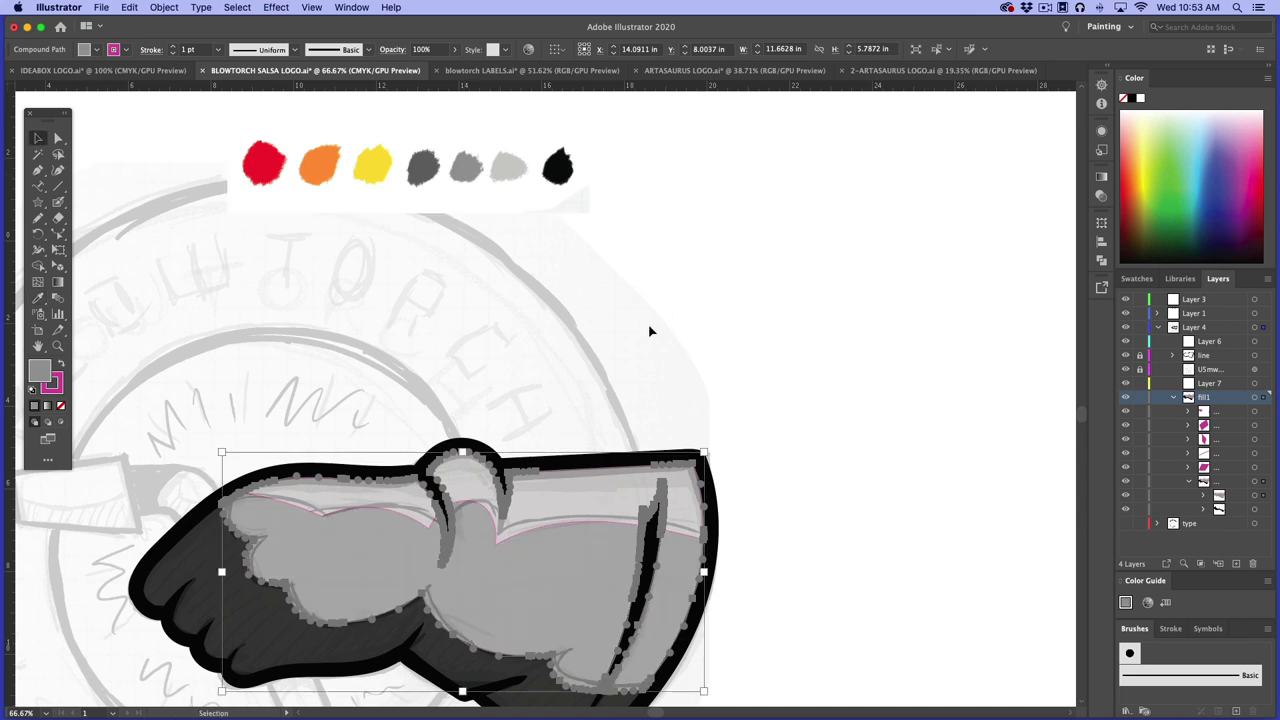
click(772, 370)
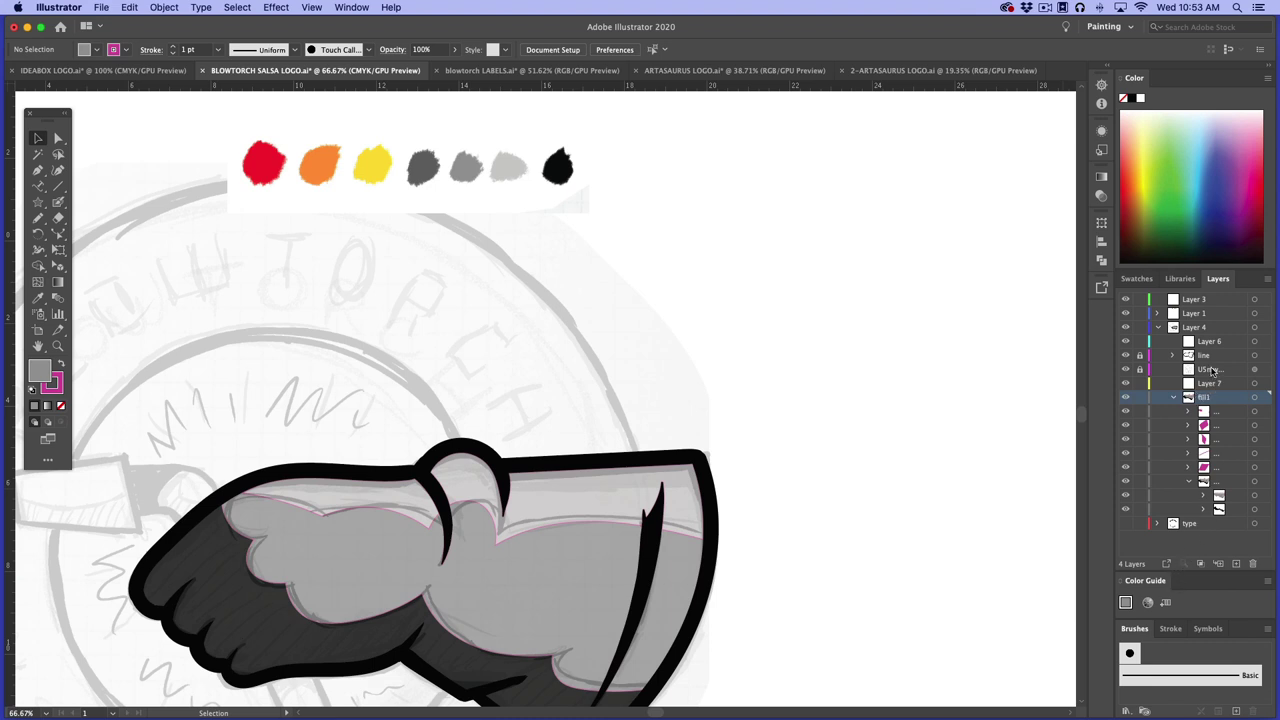
Hide the sketch layer behind the hand
click(1125, 355)
click(1125, 355)
click(1125, 369)
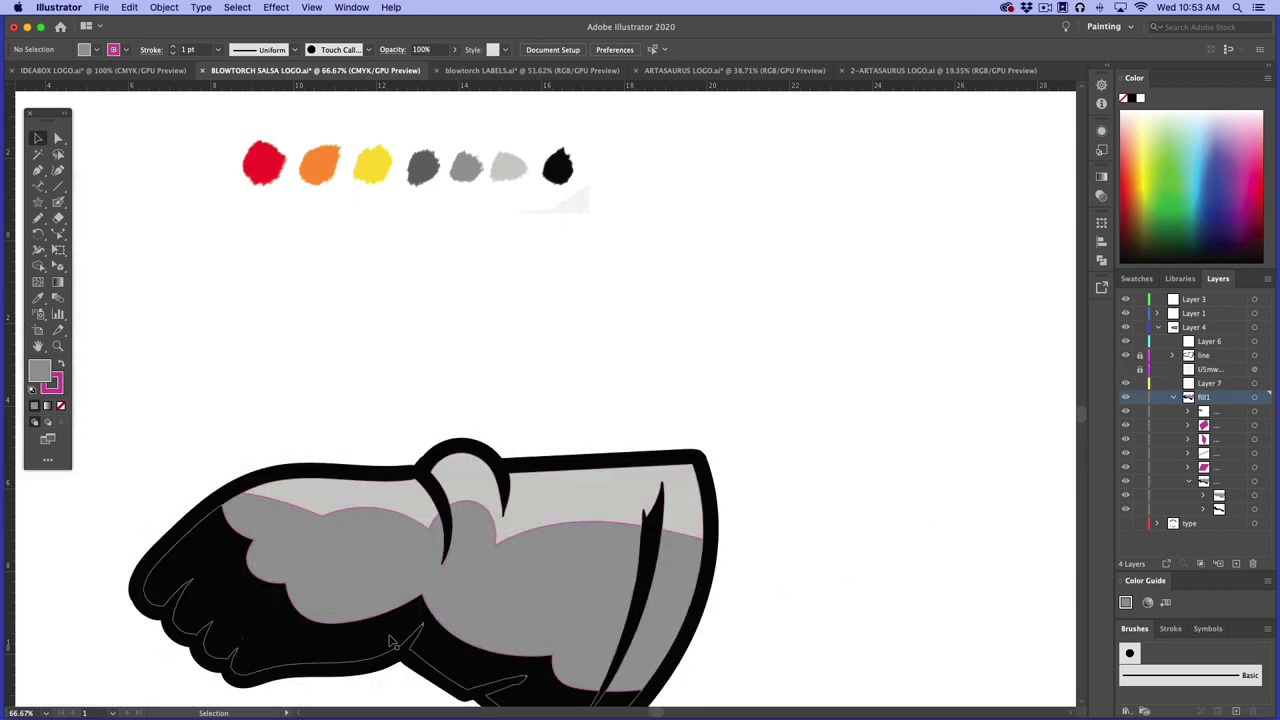
Eyedrop the dark grey swatch onto the hand's black lower shading, then deselect
click(58, 138)
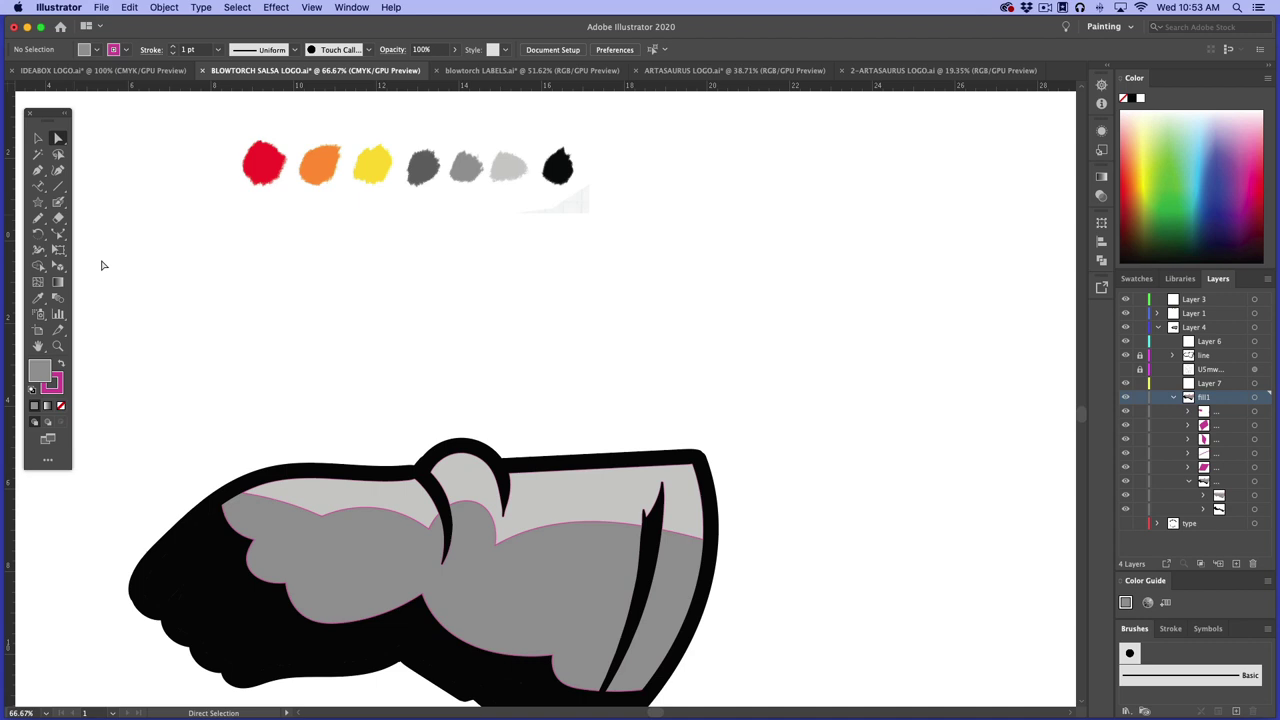
click(250, 612)
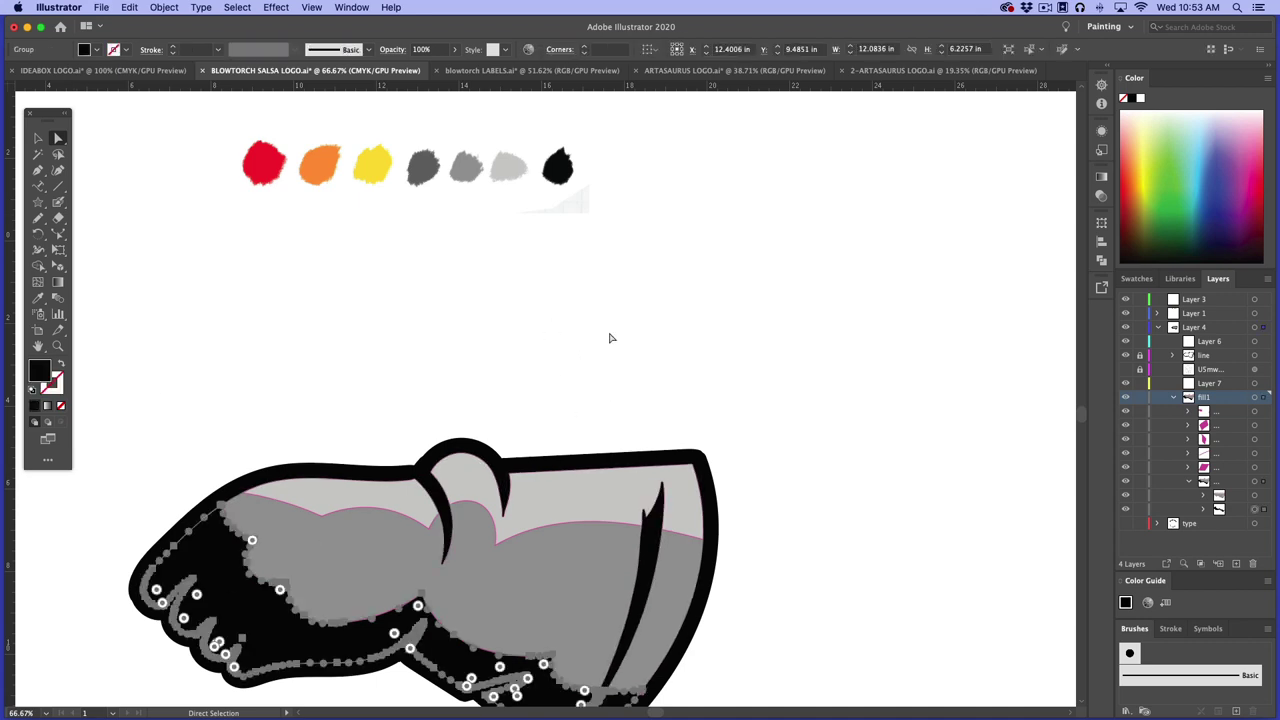
click(38, 297)
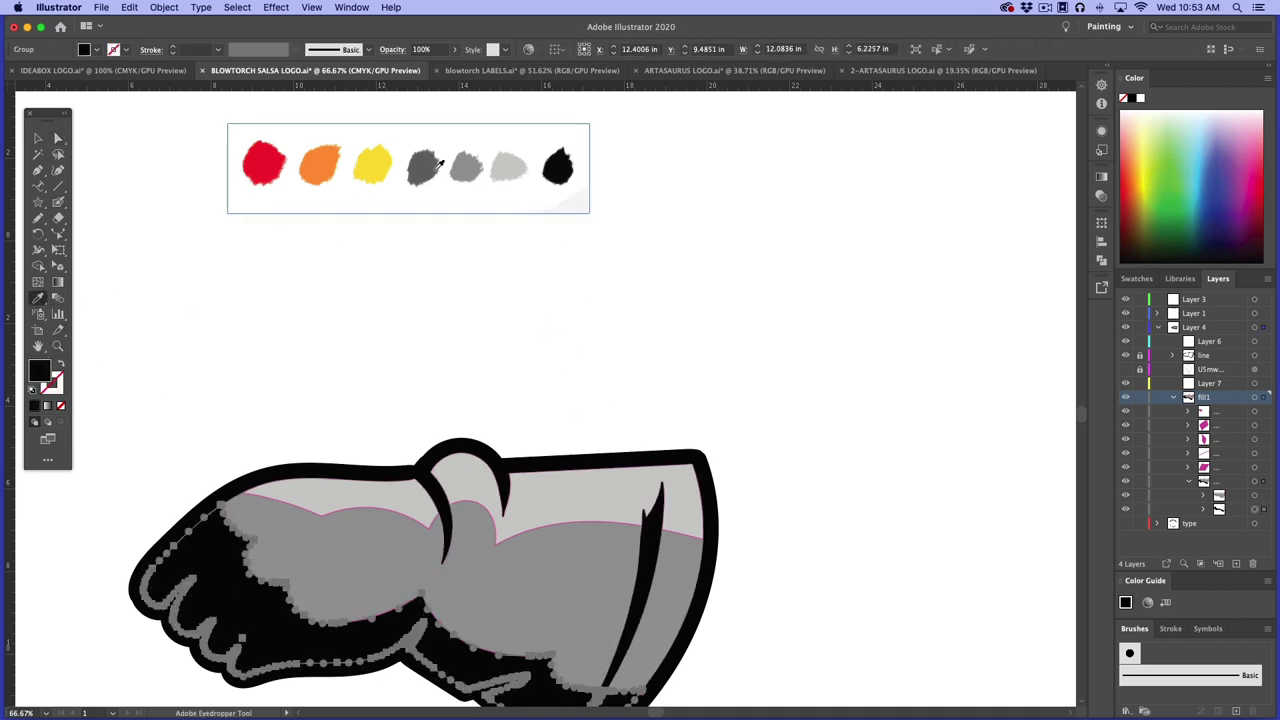
click(440, 168)
click(38, 138)
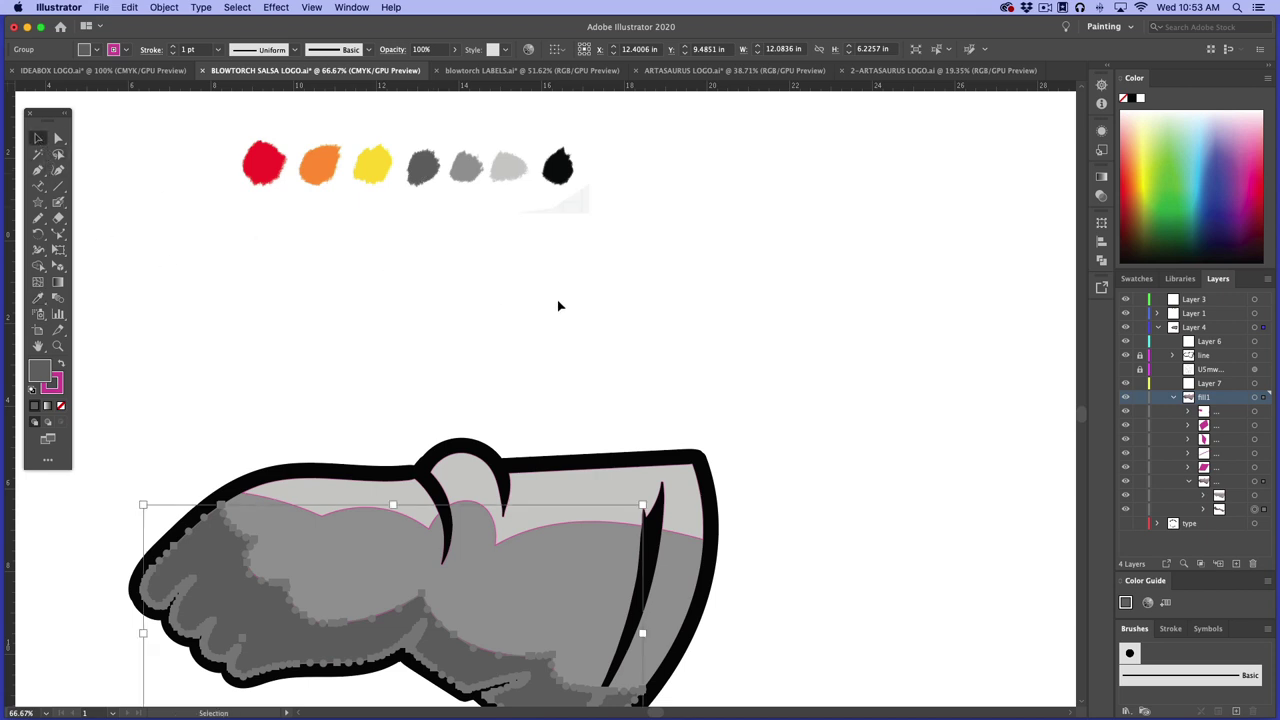
click(697, 329)
scroll(866, 523, down, 5)
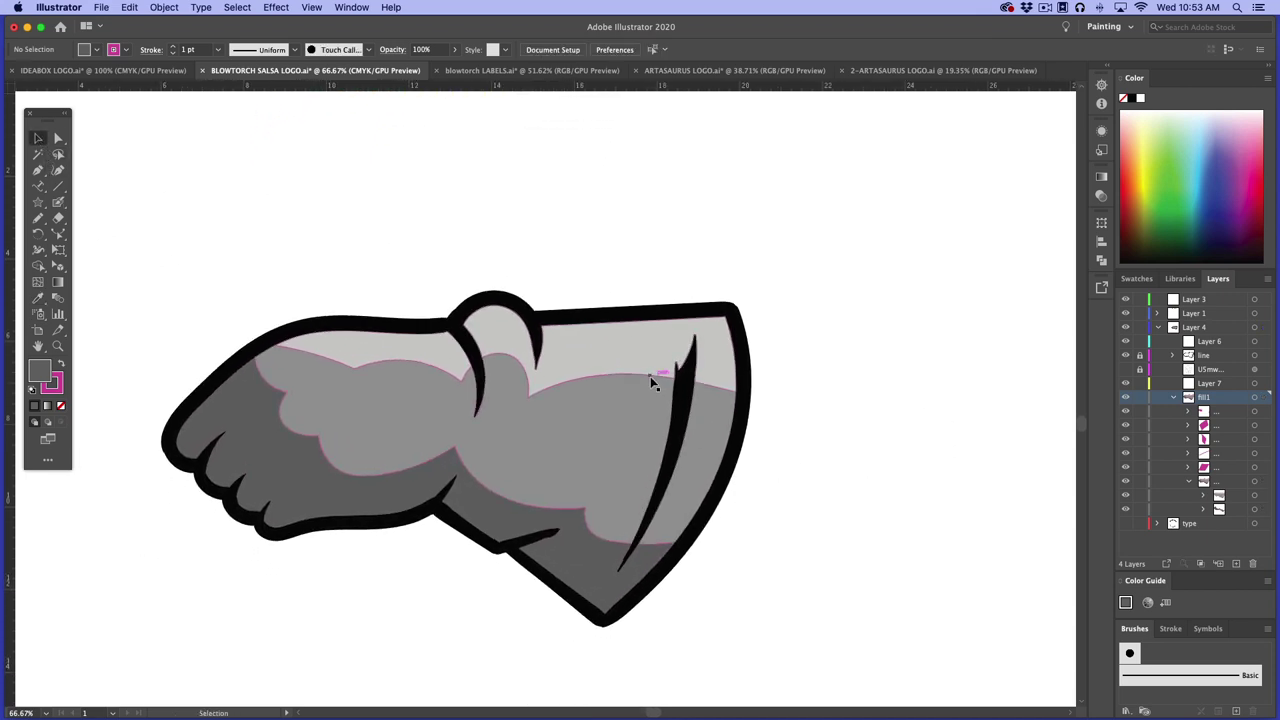
click(648, 373)
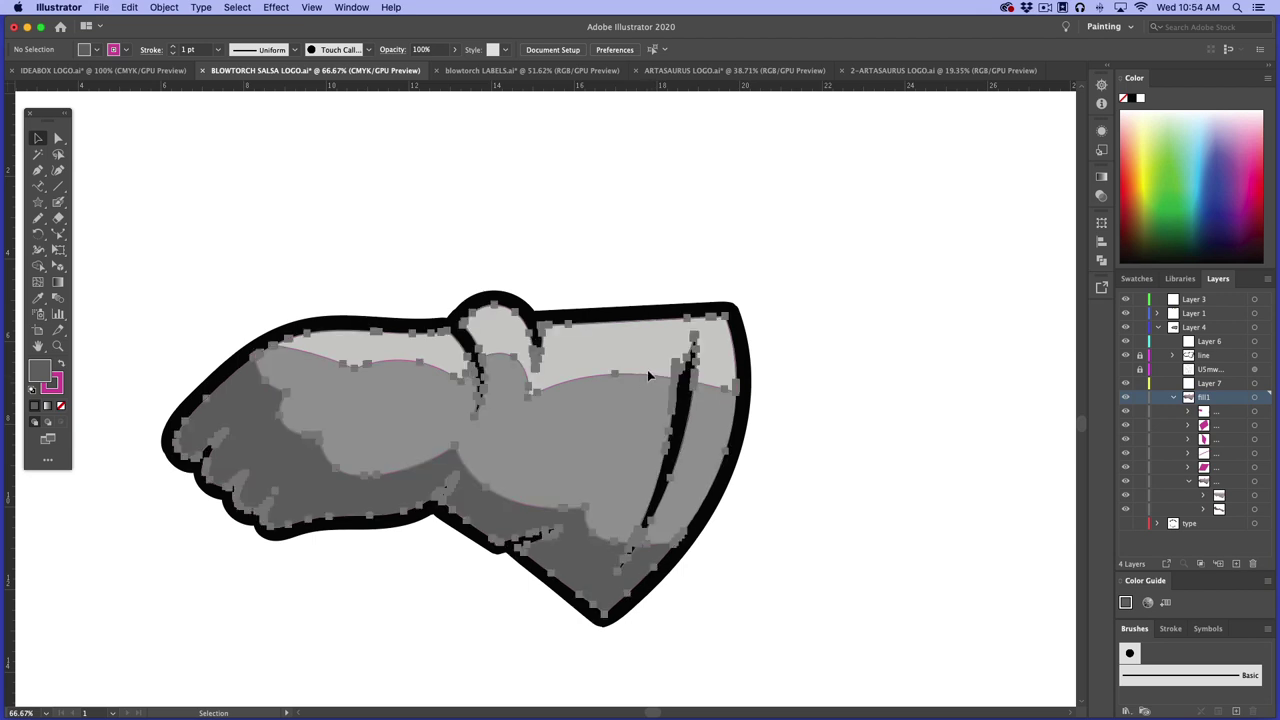
click(835, 408)
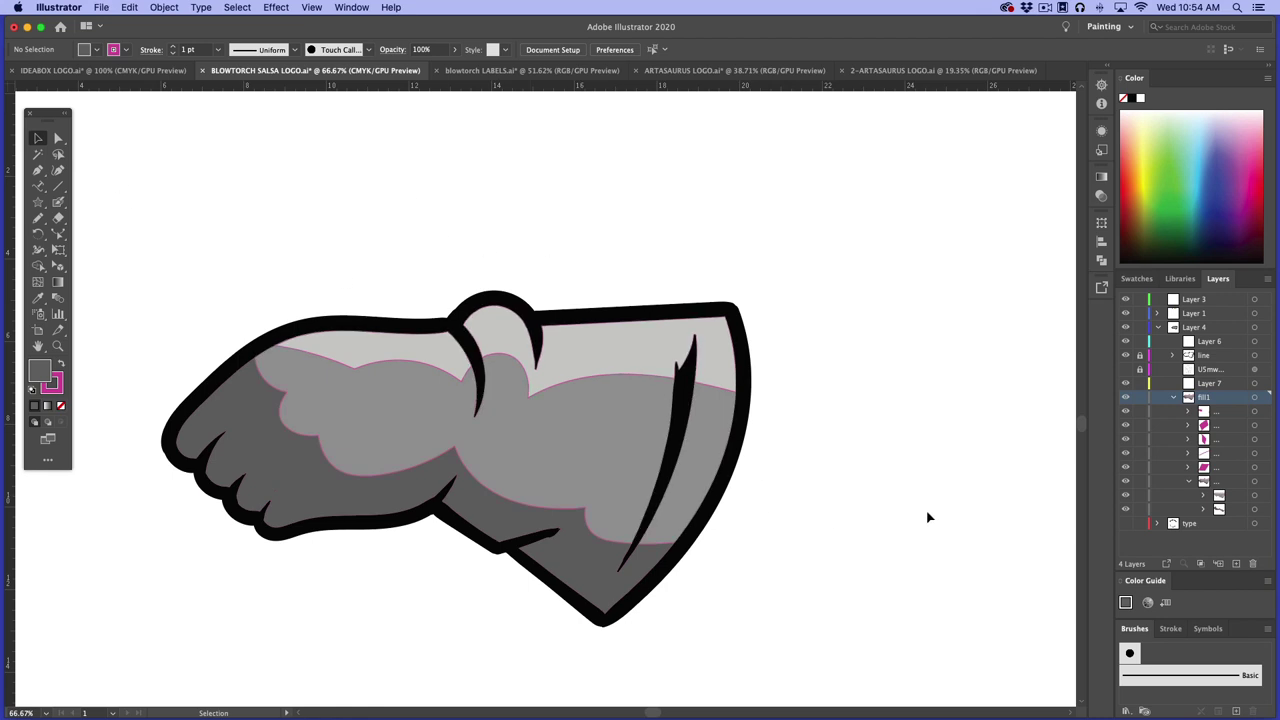
Set the stroke of the cuff and top highlight paths to None
click(1126, 369)
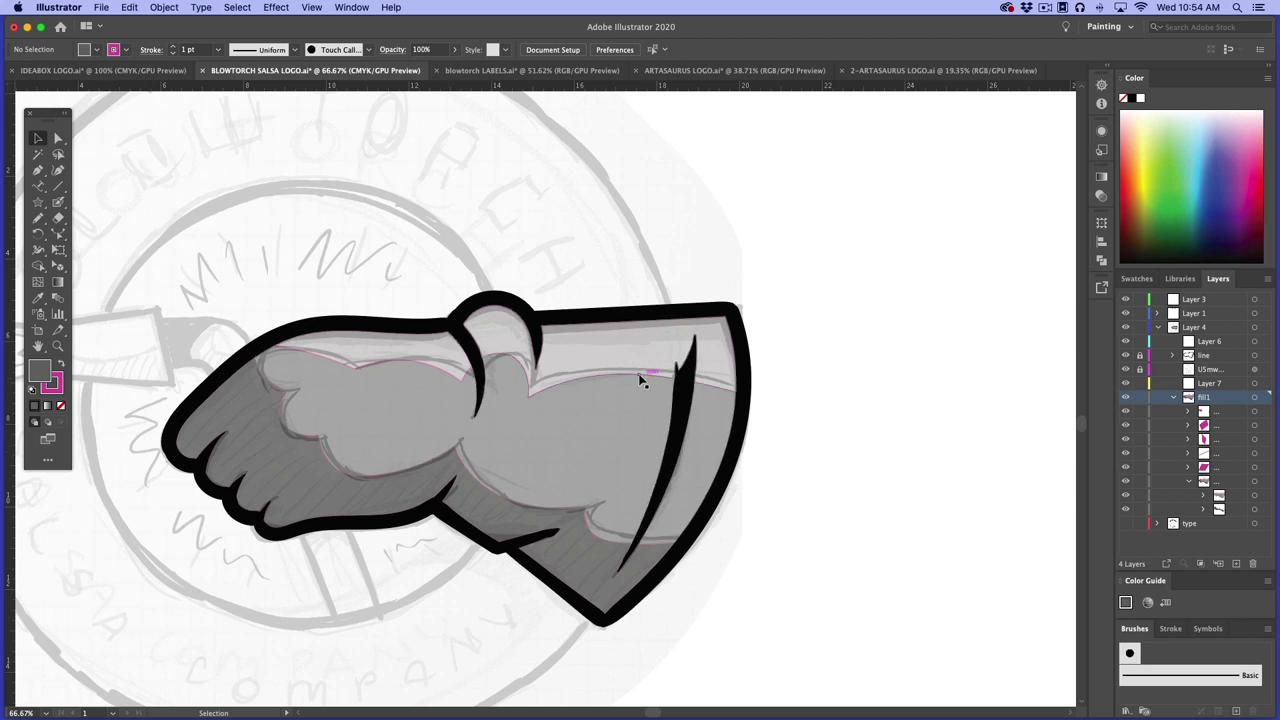
key(a)
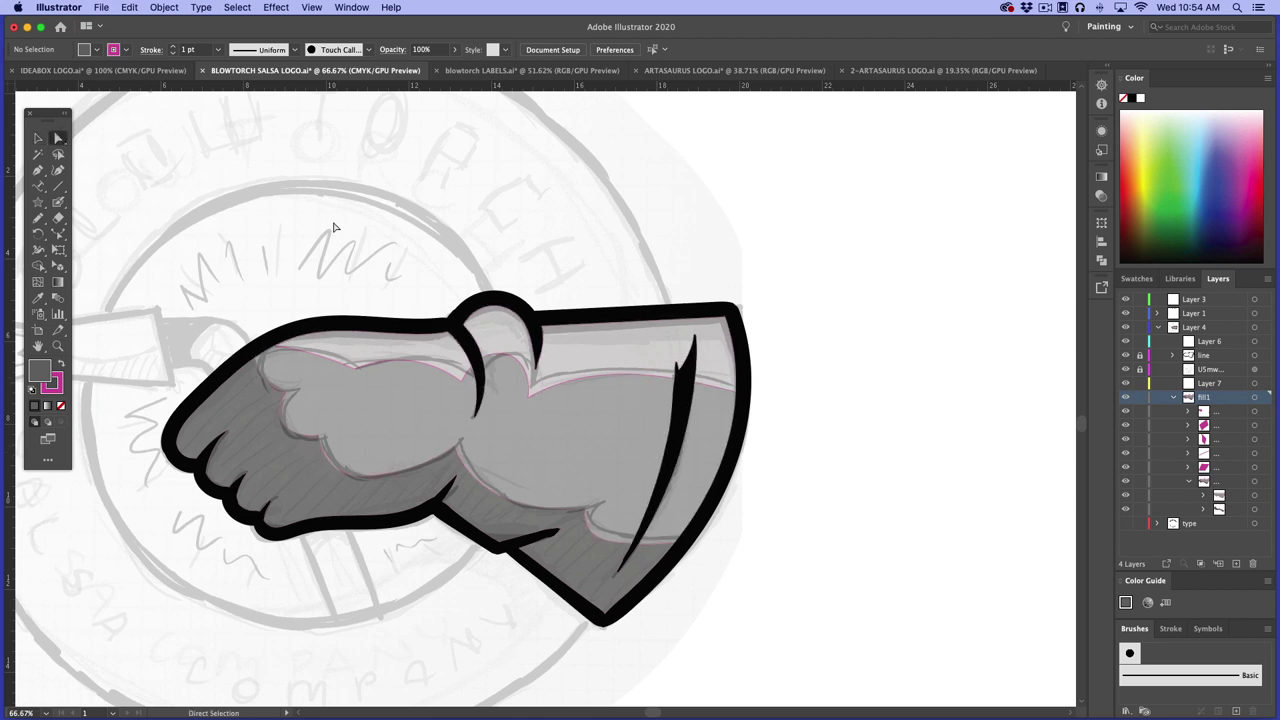
click(643, 376)
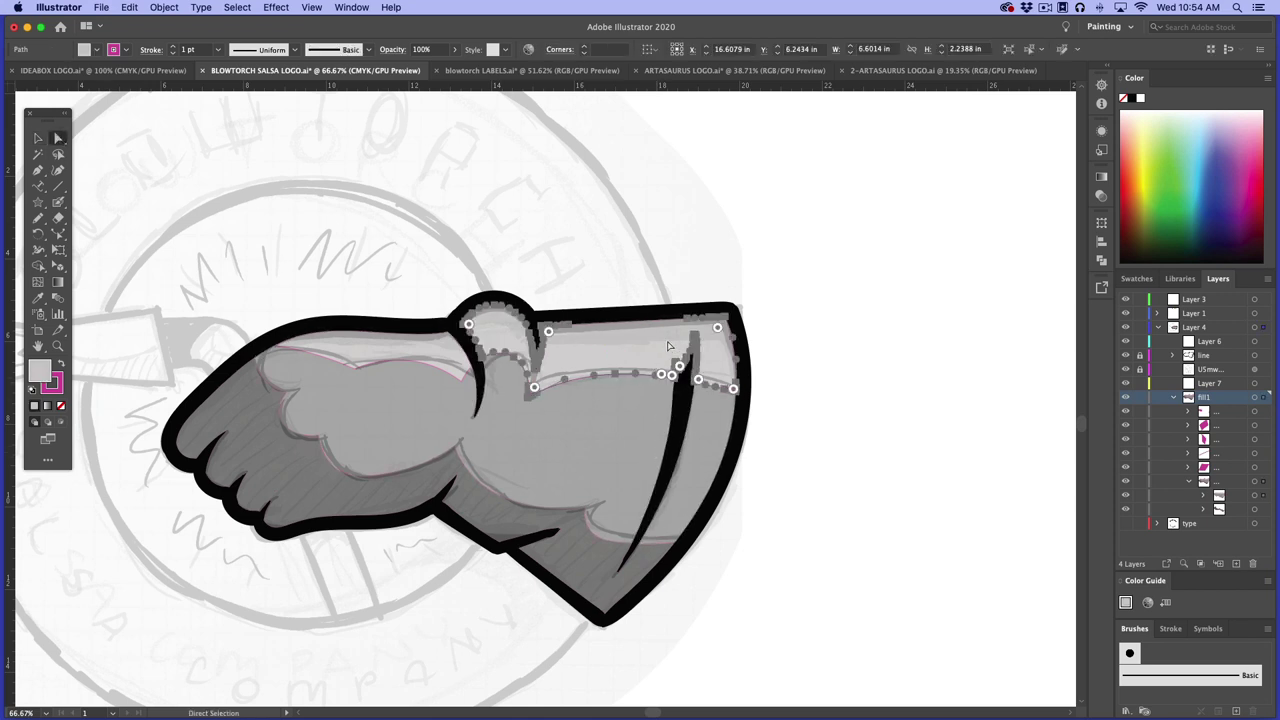
key(super+z)
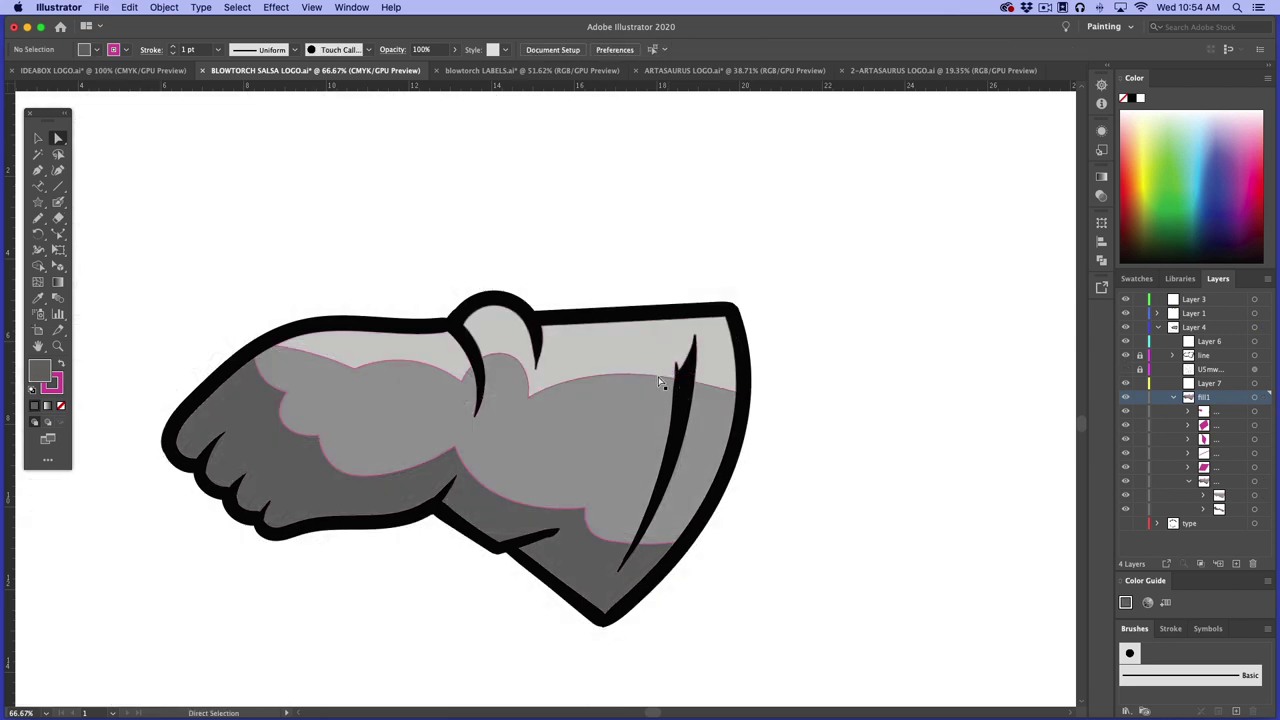
click(660, 383)
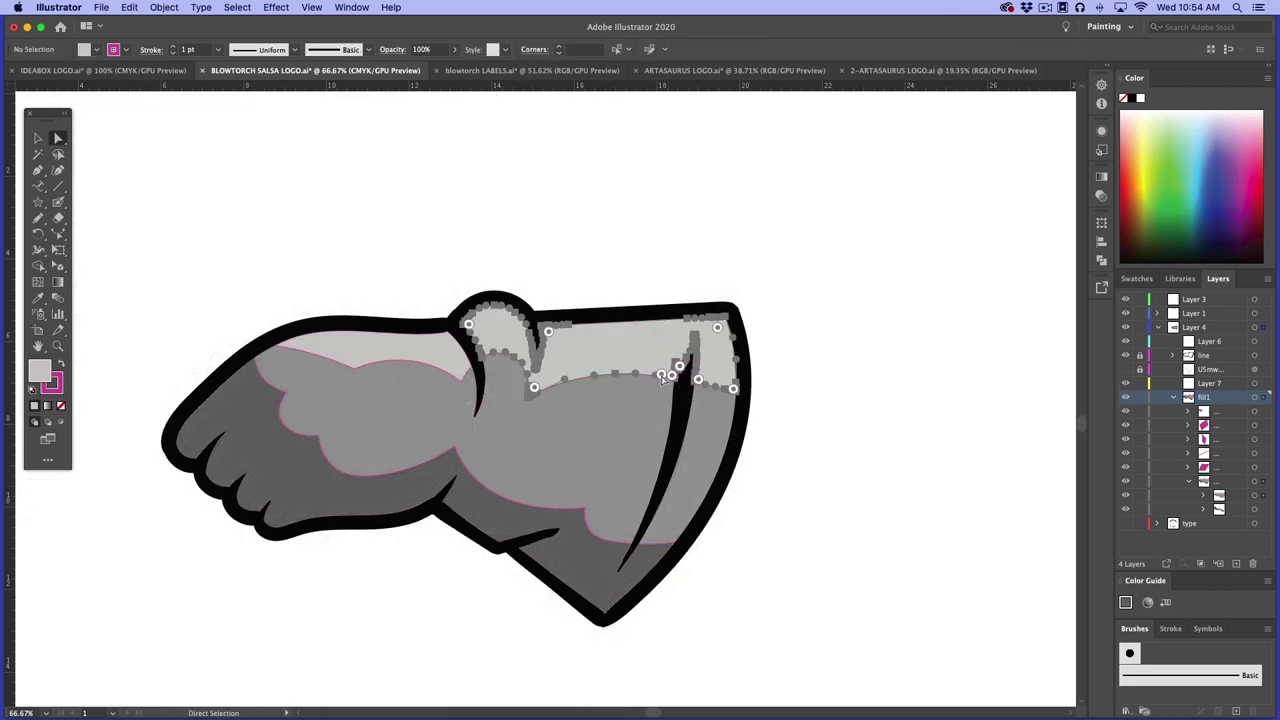
shift+click(460, 373)
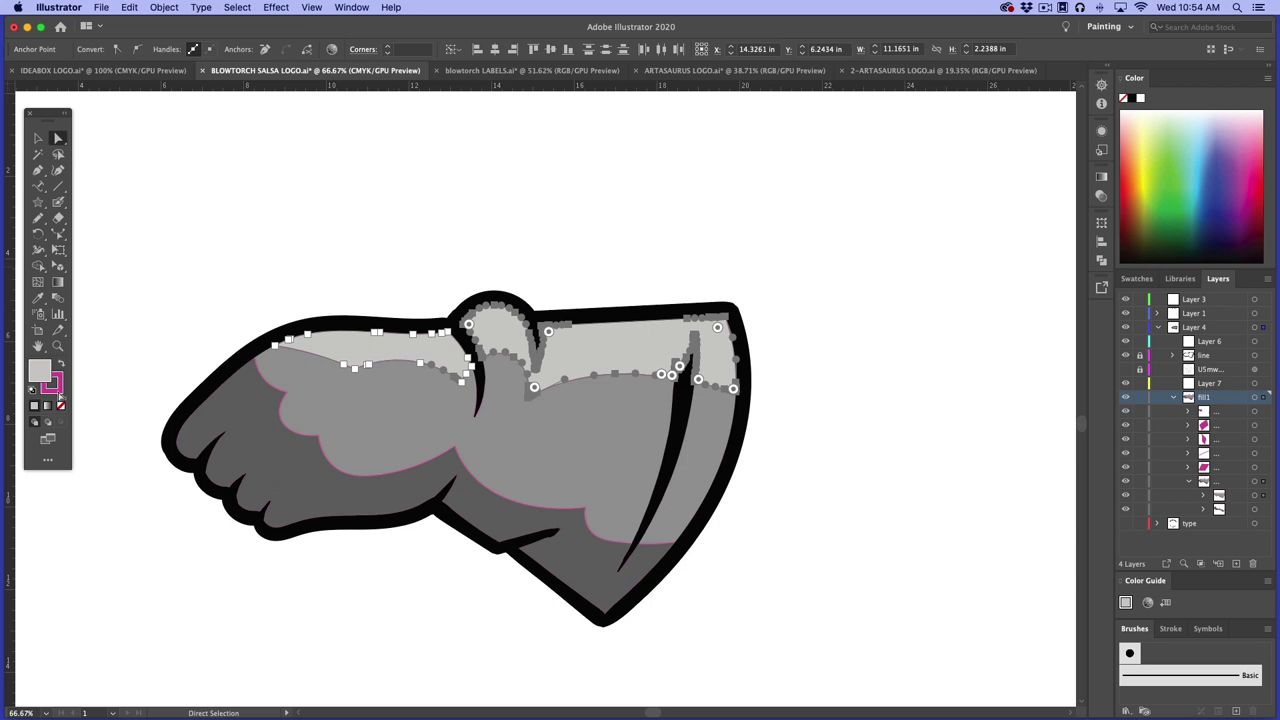
click(60, 405)
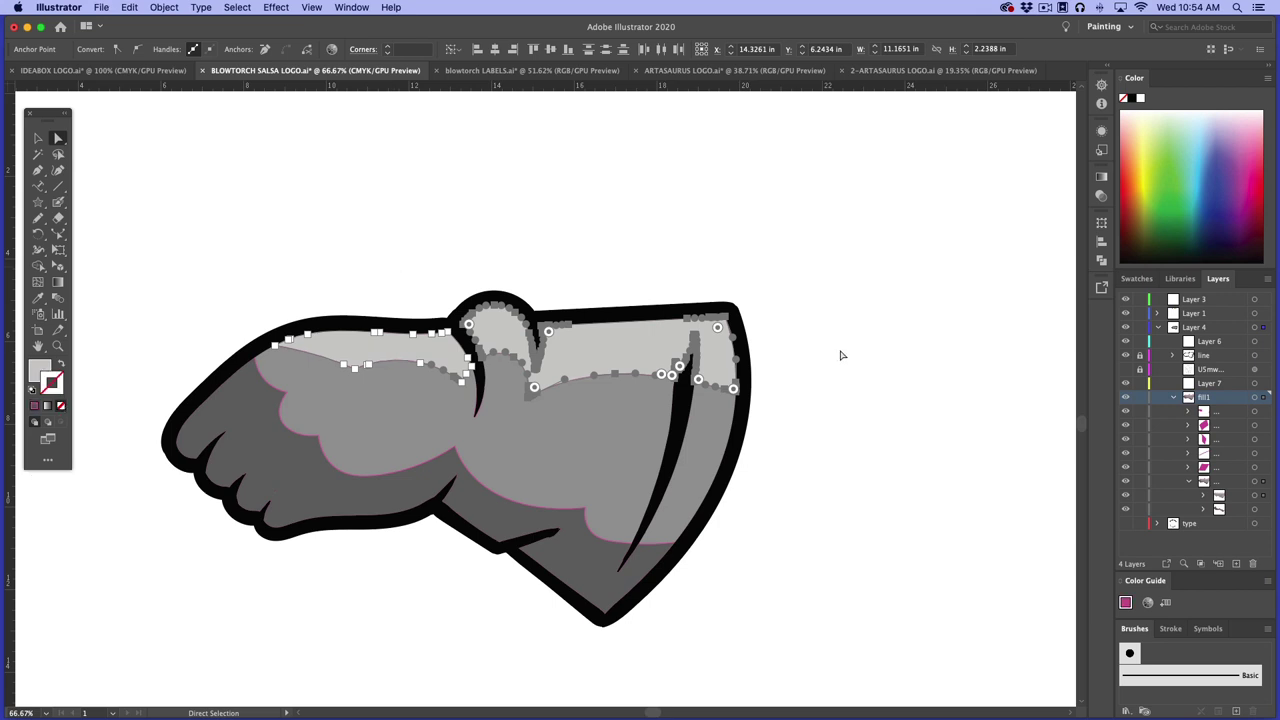
click(830, 360)
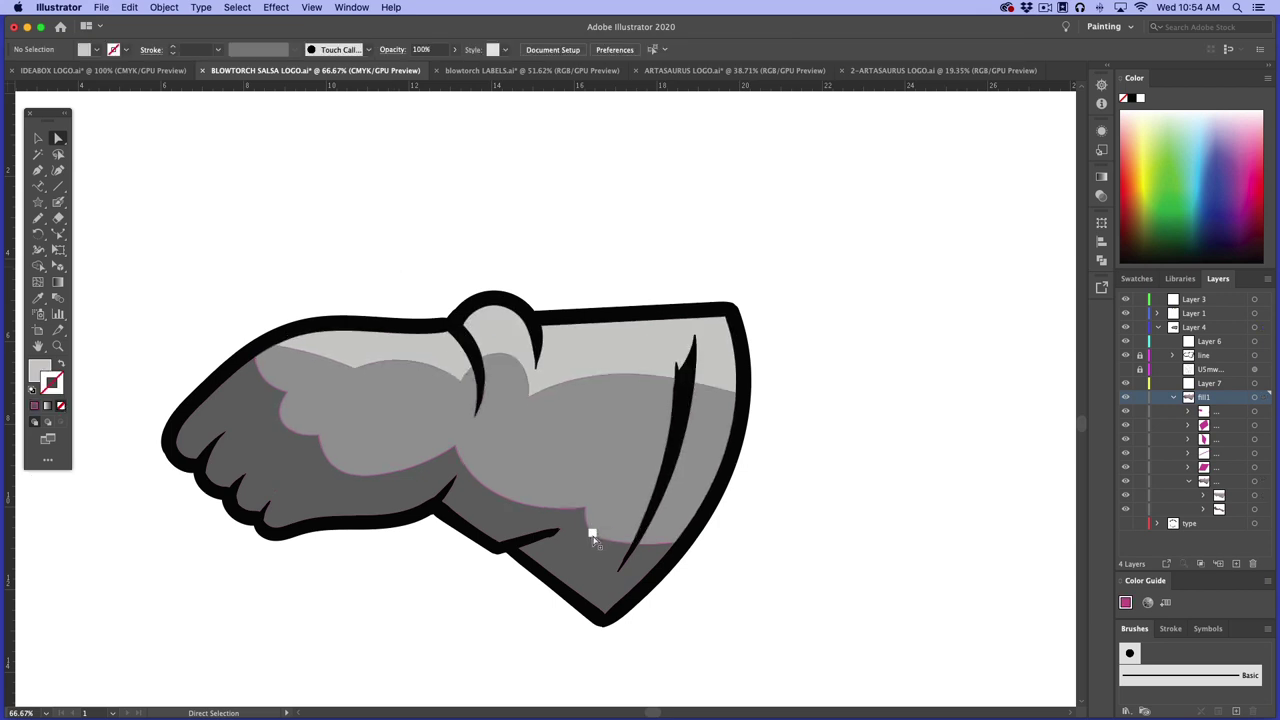
Set the dark lower shading's stroke to None and check the shading paths
click(593, 537)
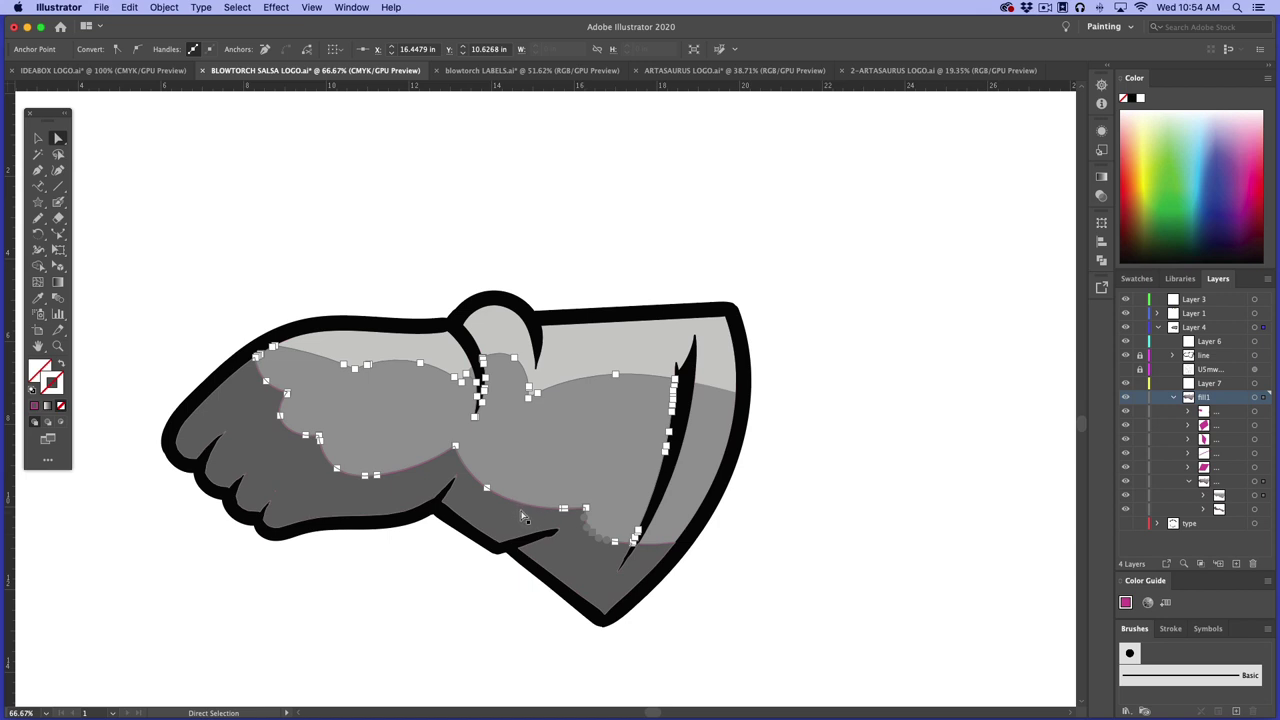
click(527, 540)
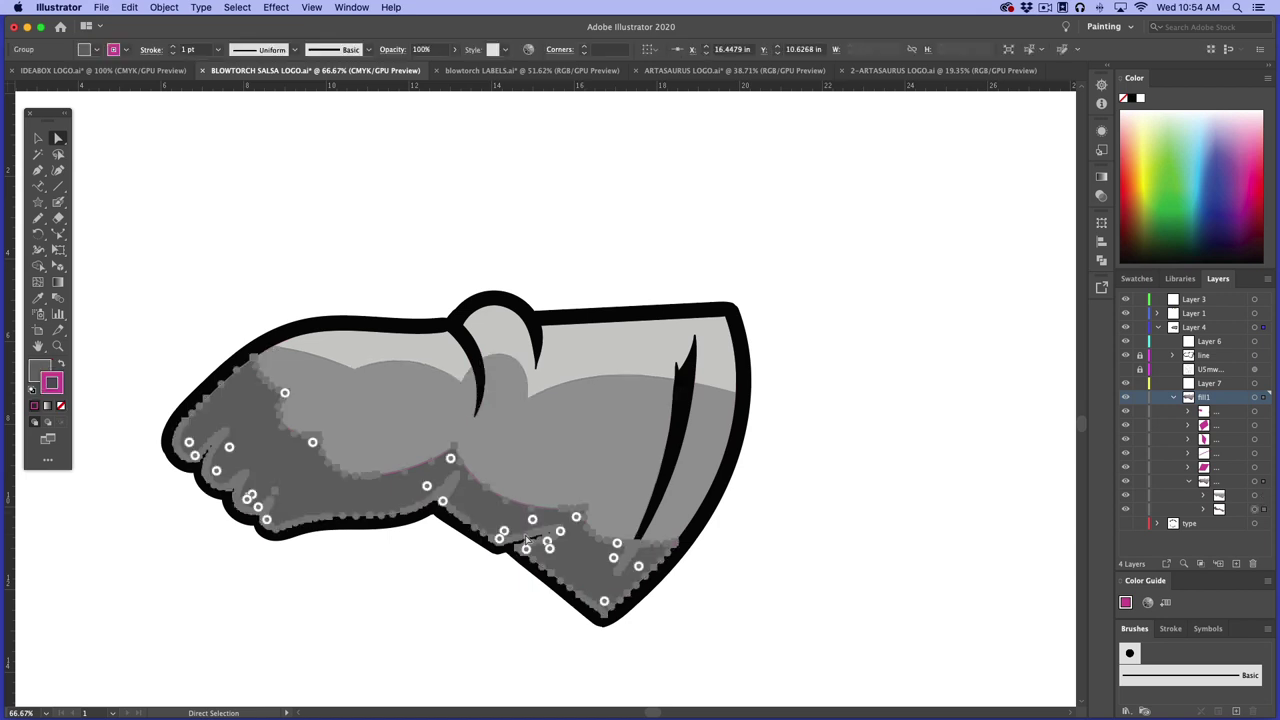
click(61, 405)
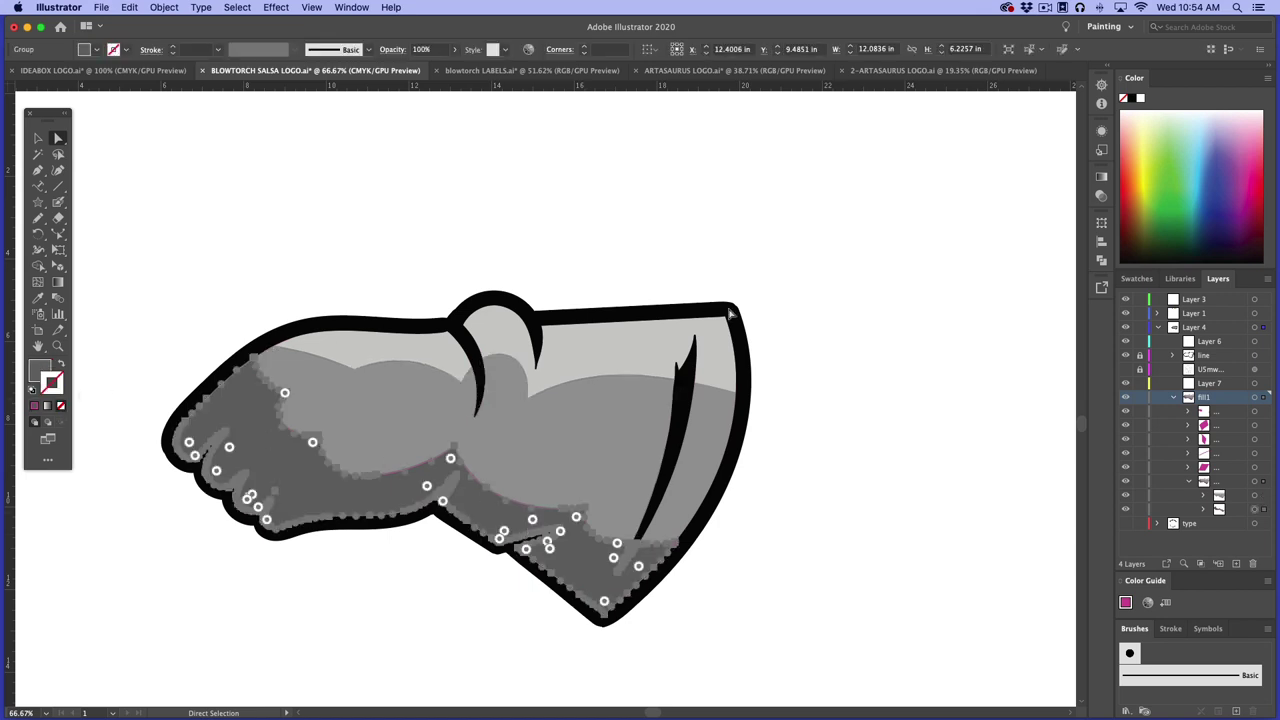
click(813, 371)
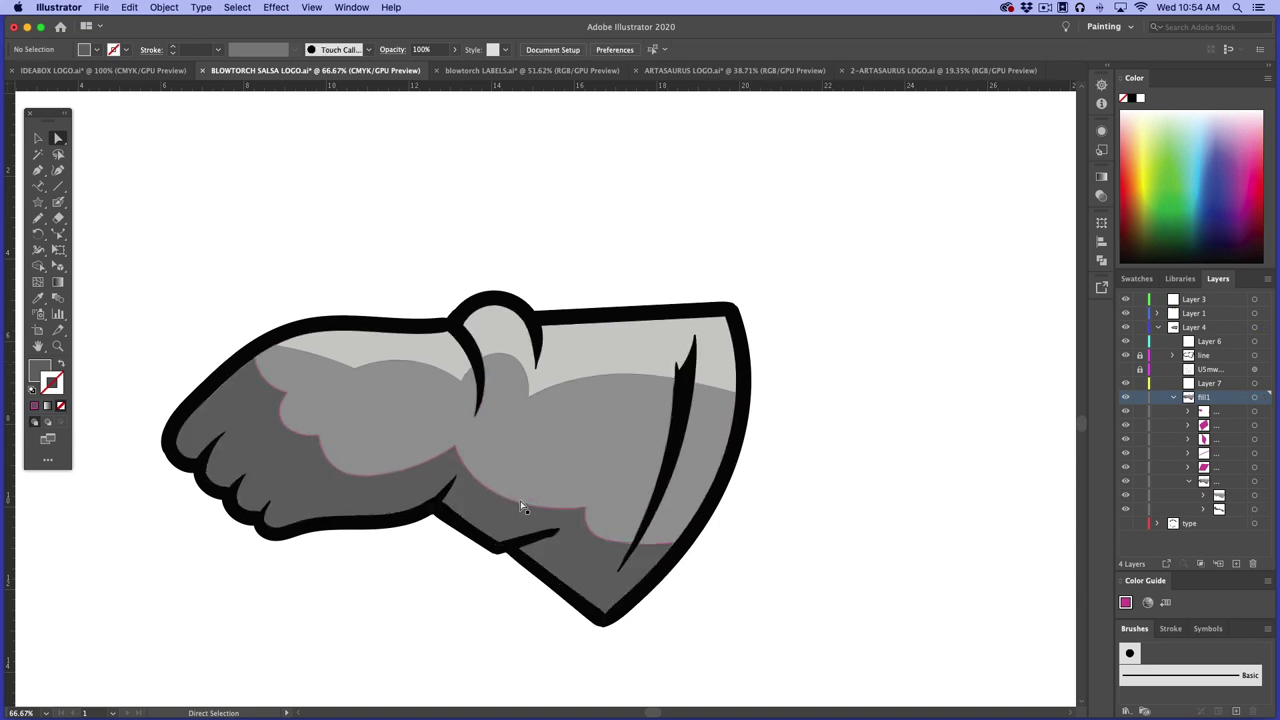
click(522, 507)
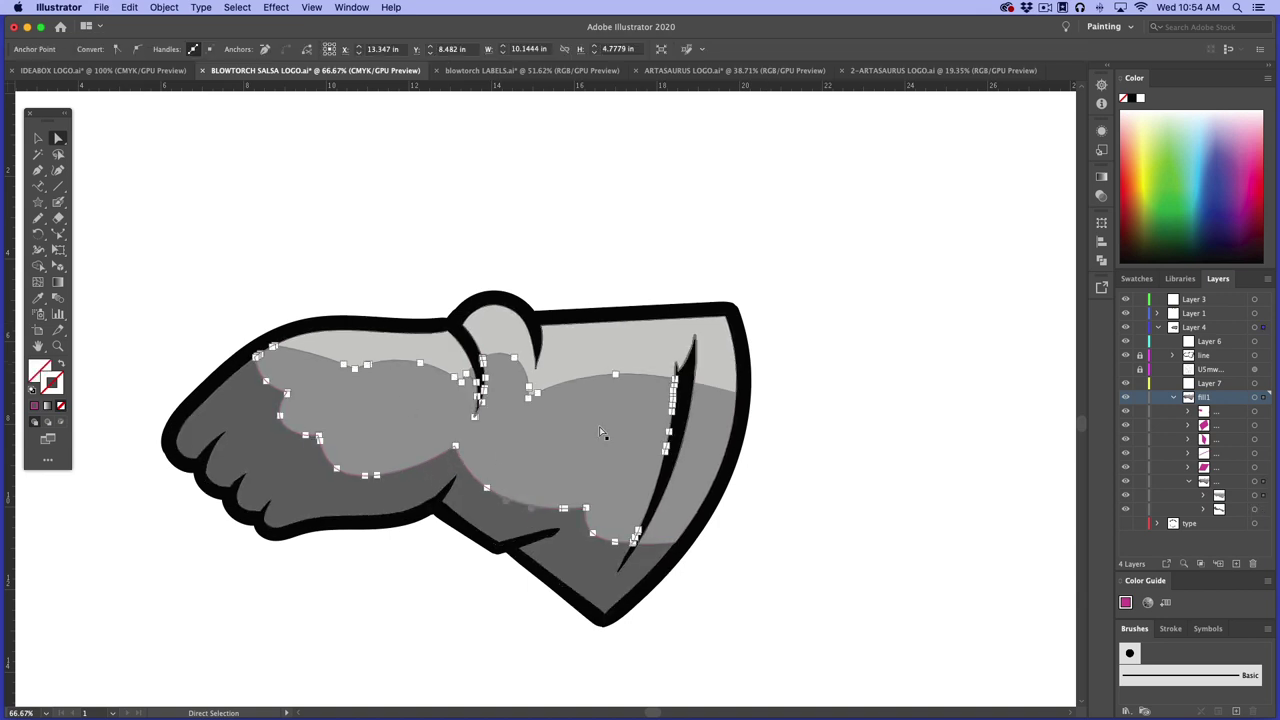
key(super+shift+a)
click(421, 472)
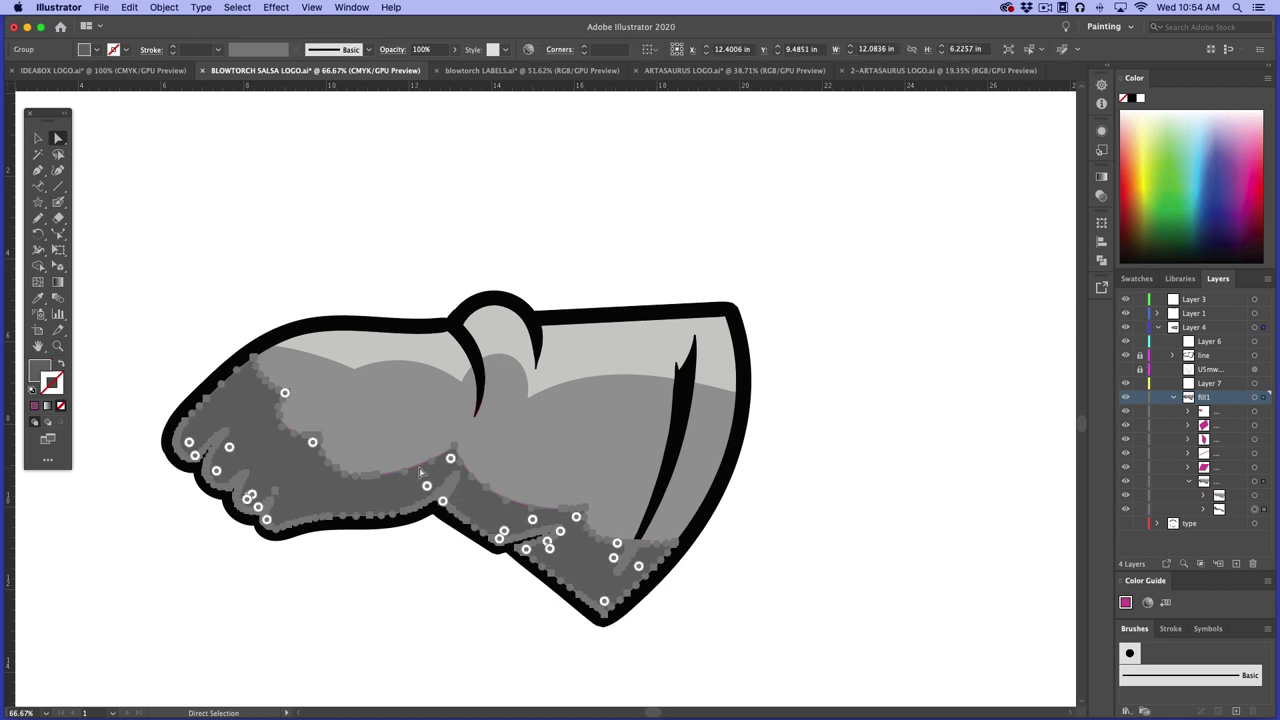
key(super+shift+a)
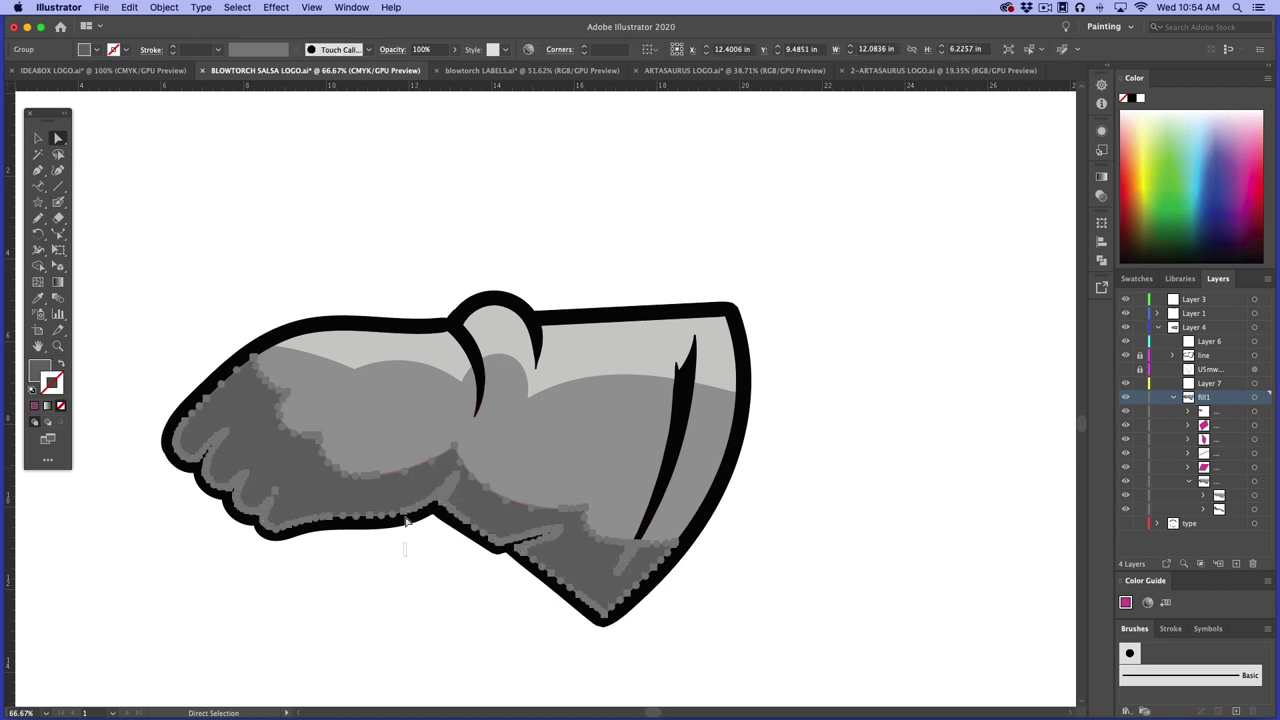
click(405, 512)
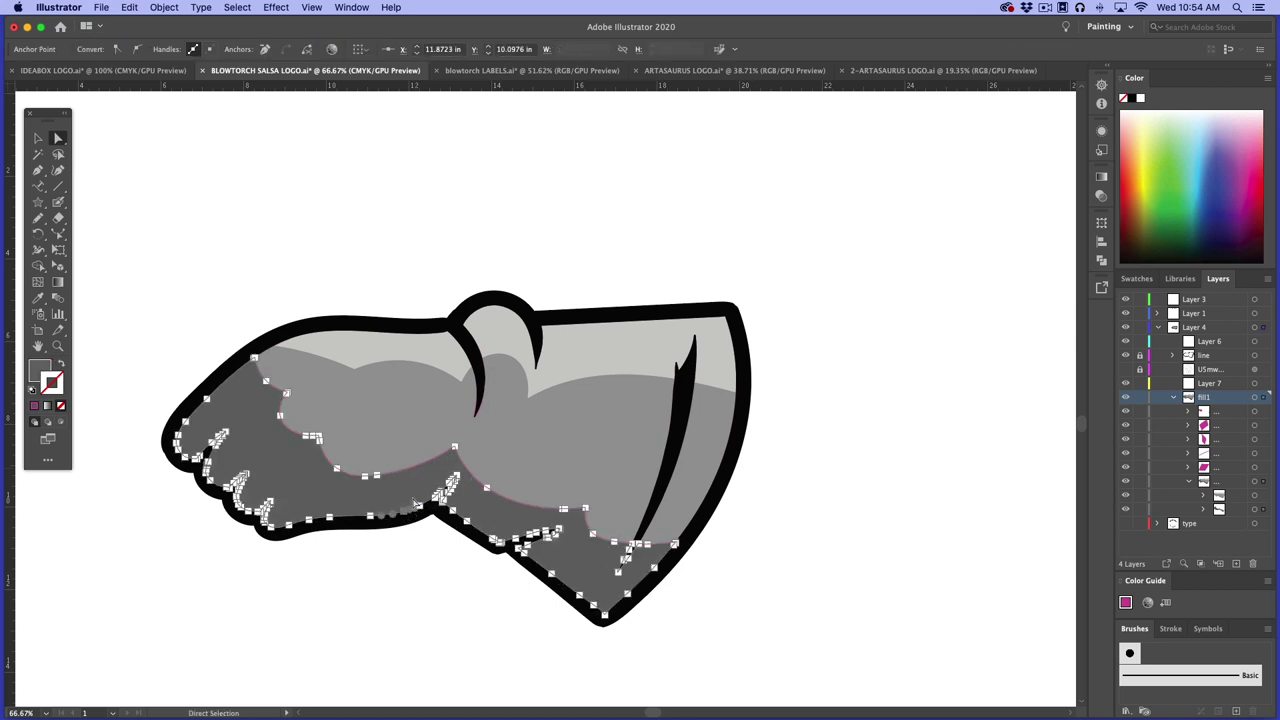
click(424, 468)
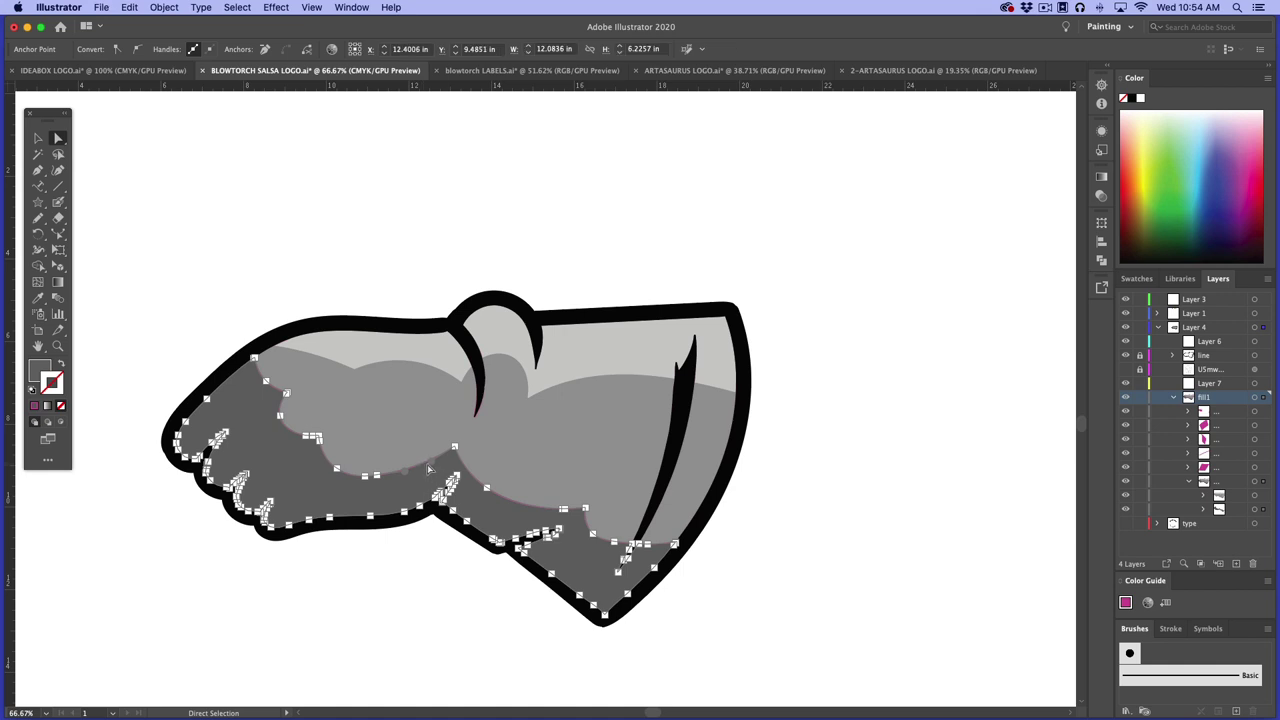
key(super+shift+a)
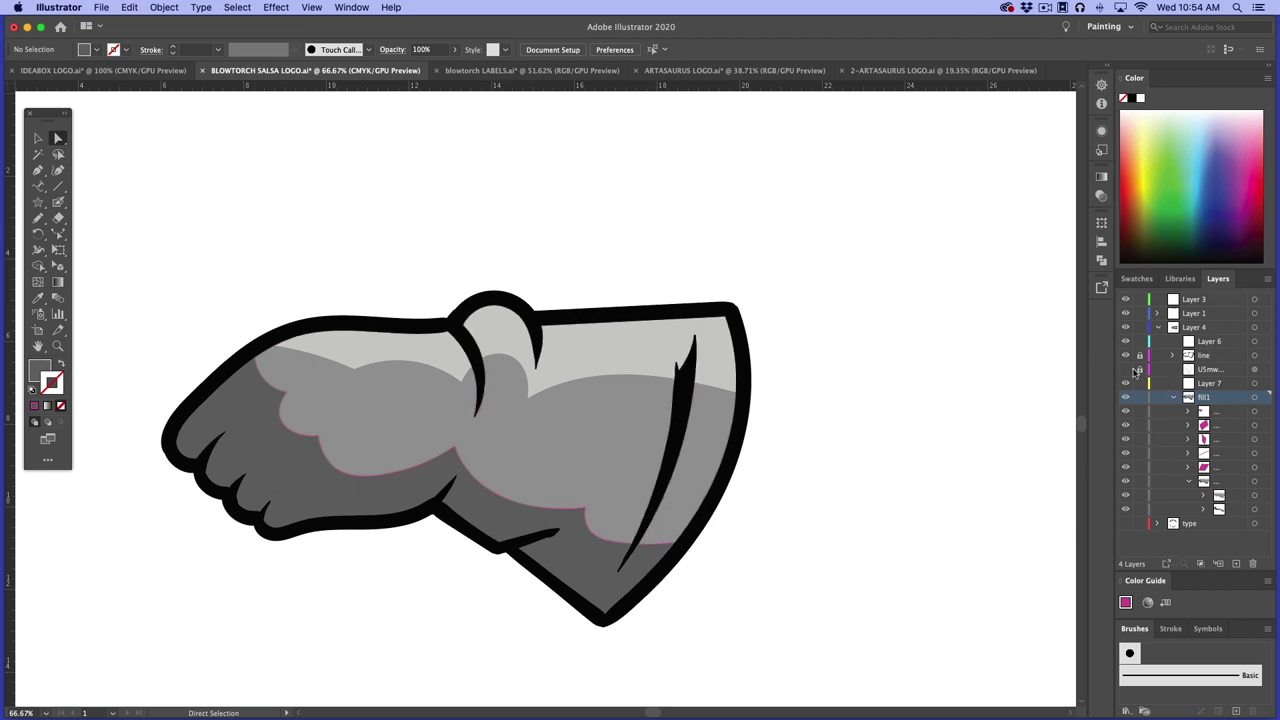
Show the sketch layer and zoom out to 50% to see the whole badge
click(1125, 369)
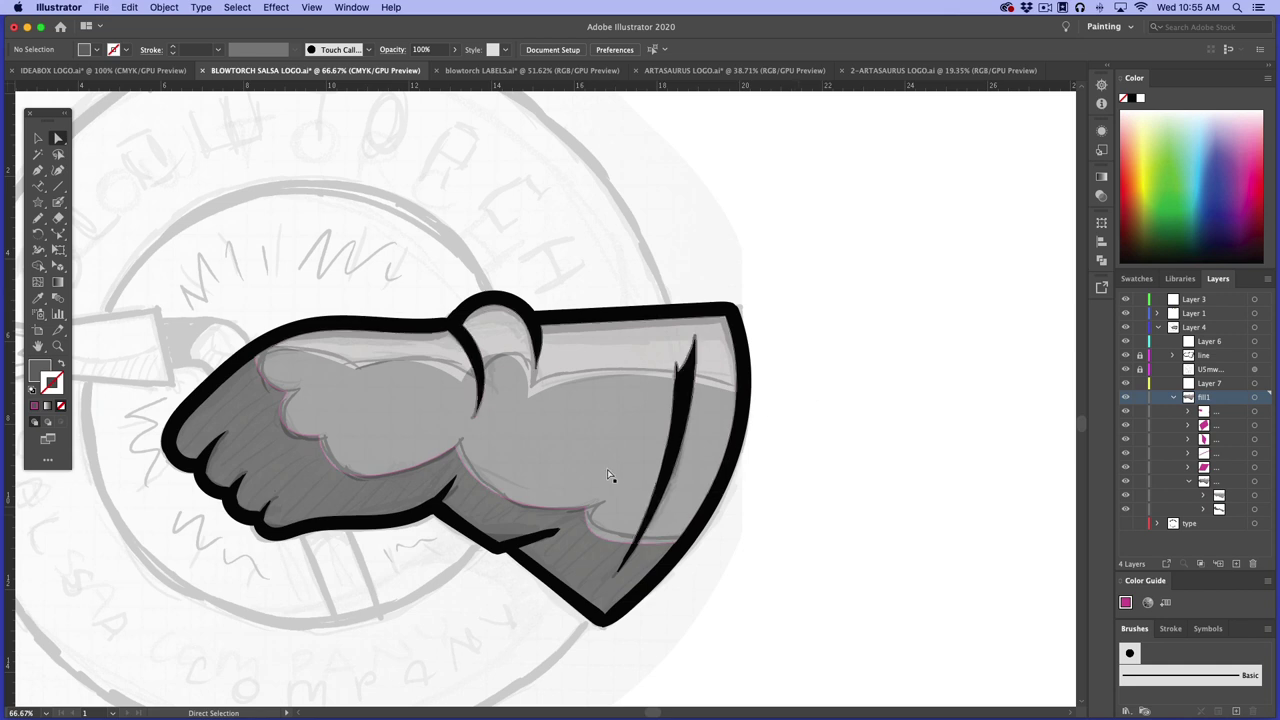
click(57, 345)
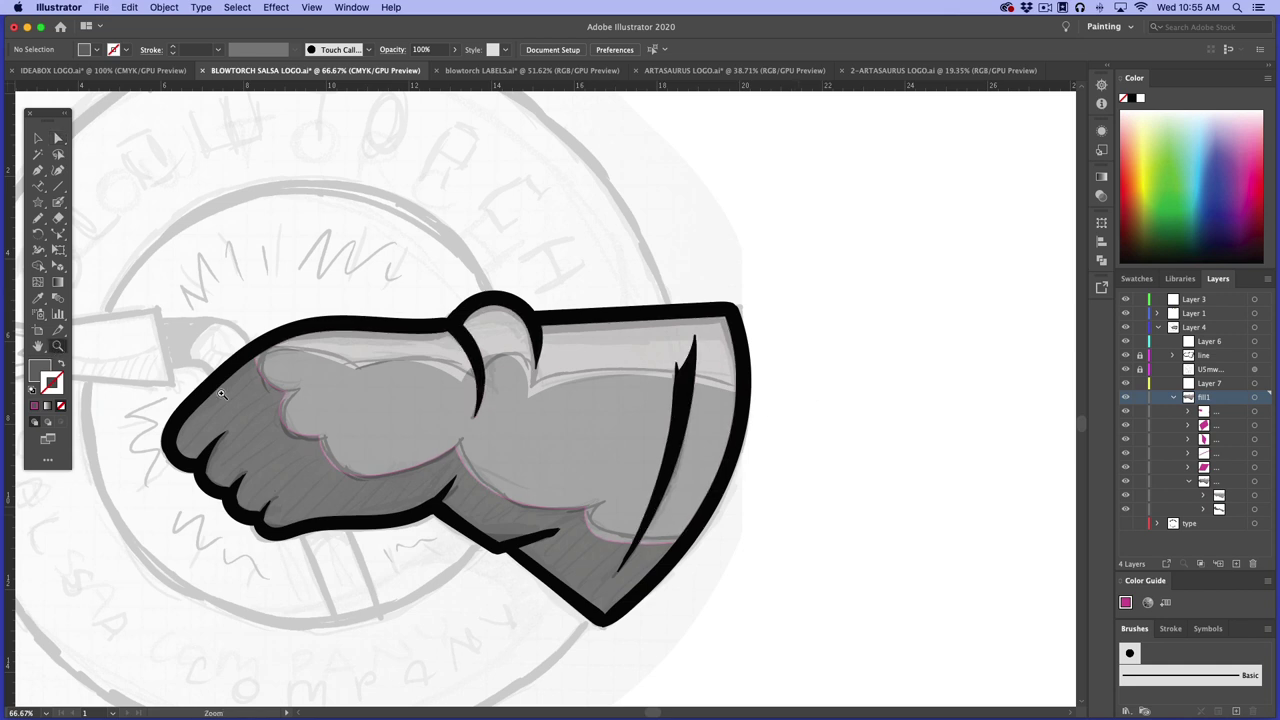
alt+click(401, 466)
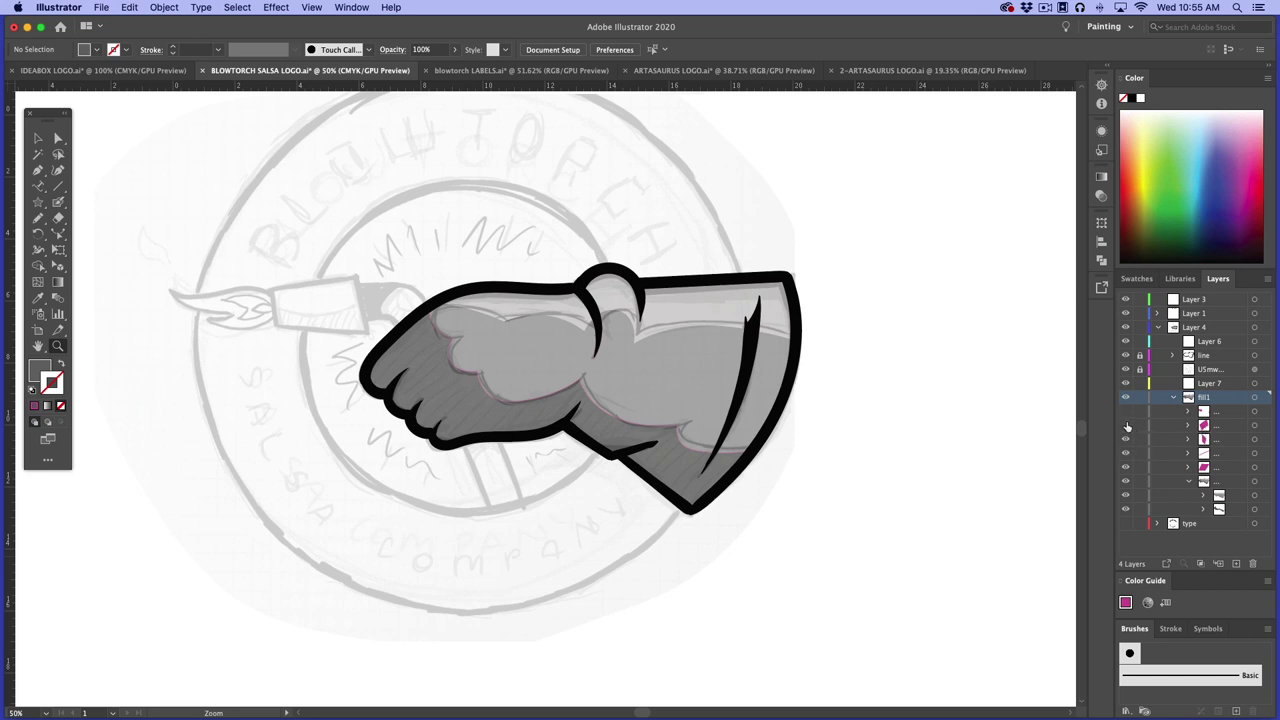
Hide one item in fill1, then collapse and lock the fill1 layer
click(1128, 454)
click(1175, 399)
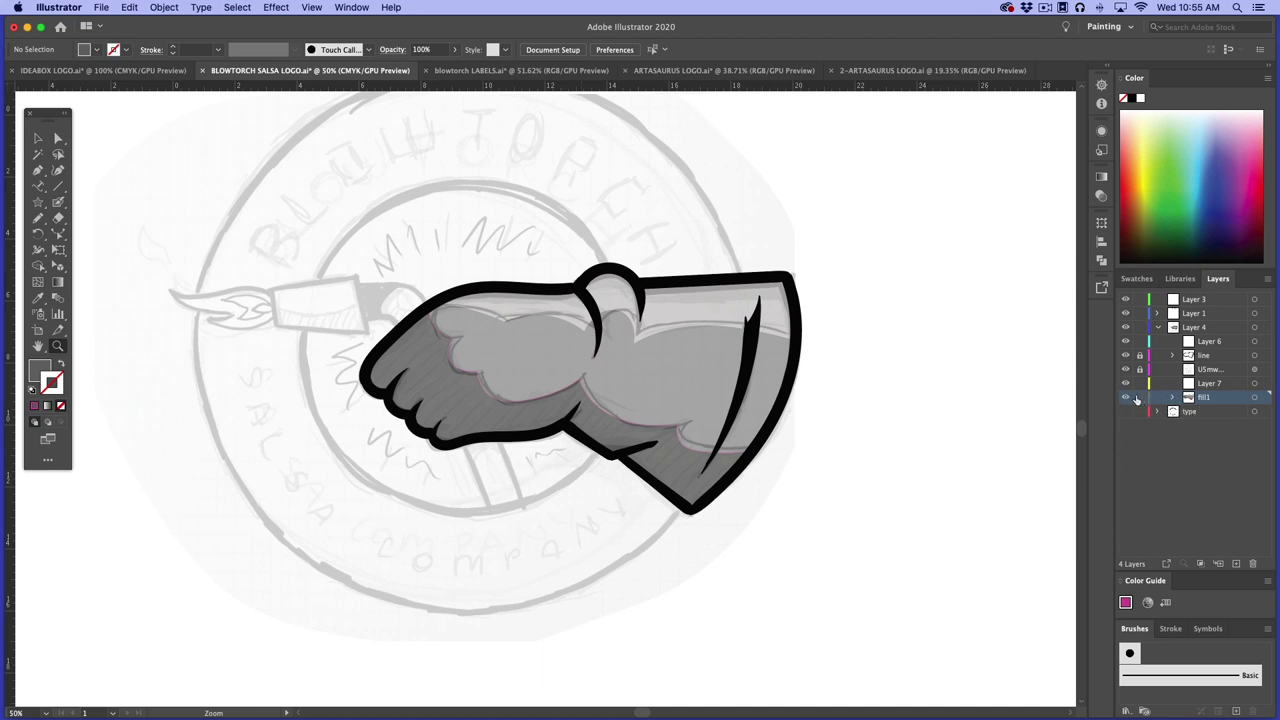
click(1140, 398)
Check Layer 4 by hiding and showing it, and make the black outline and sketch visible again
click(1126, 328)
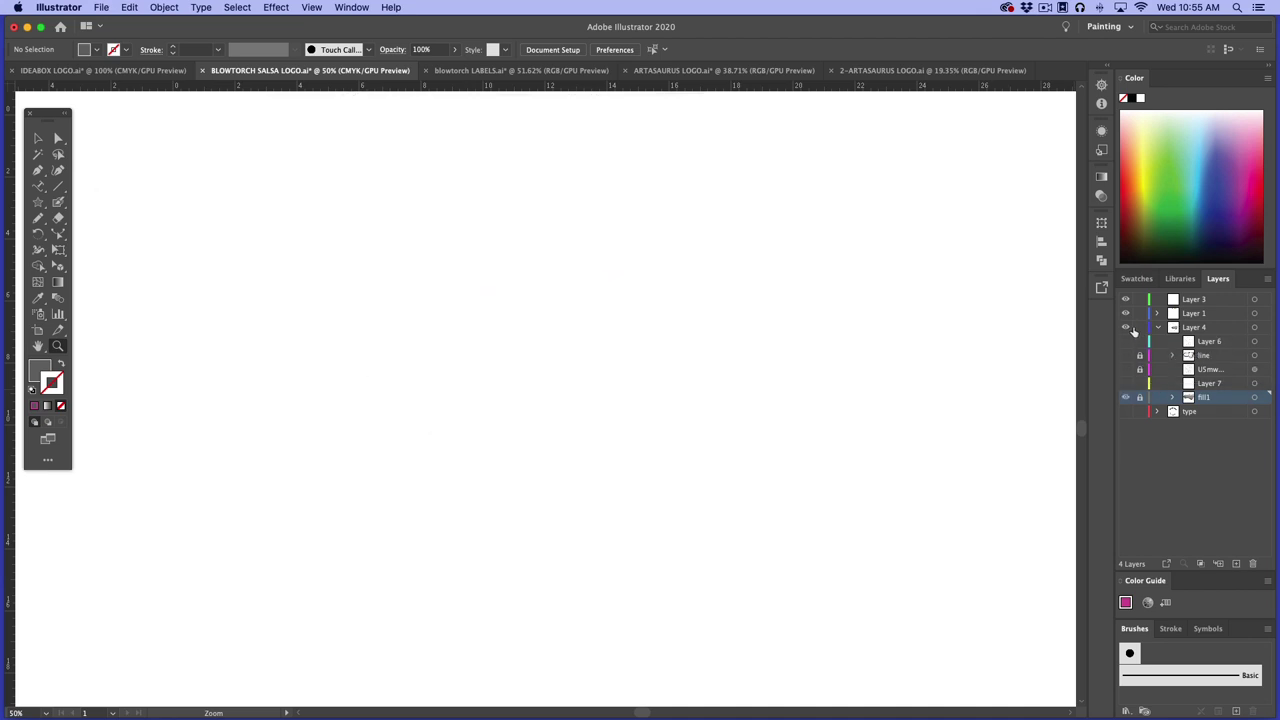
click(1129, 328)
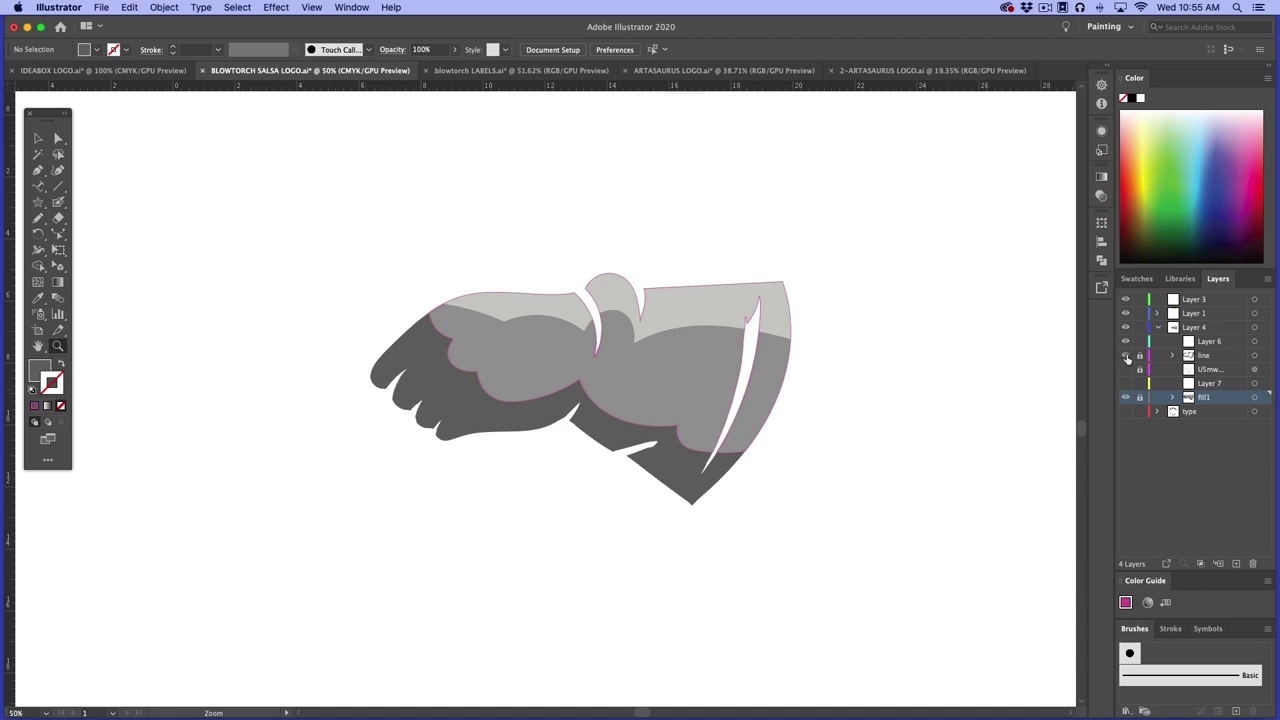
click(1125, 357)
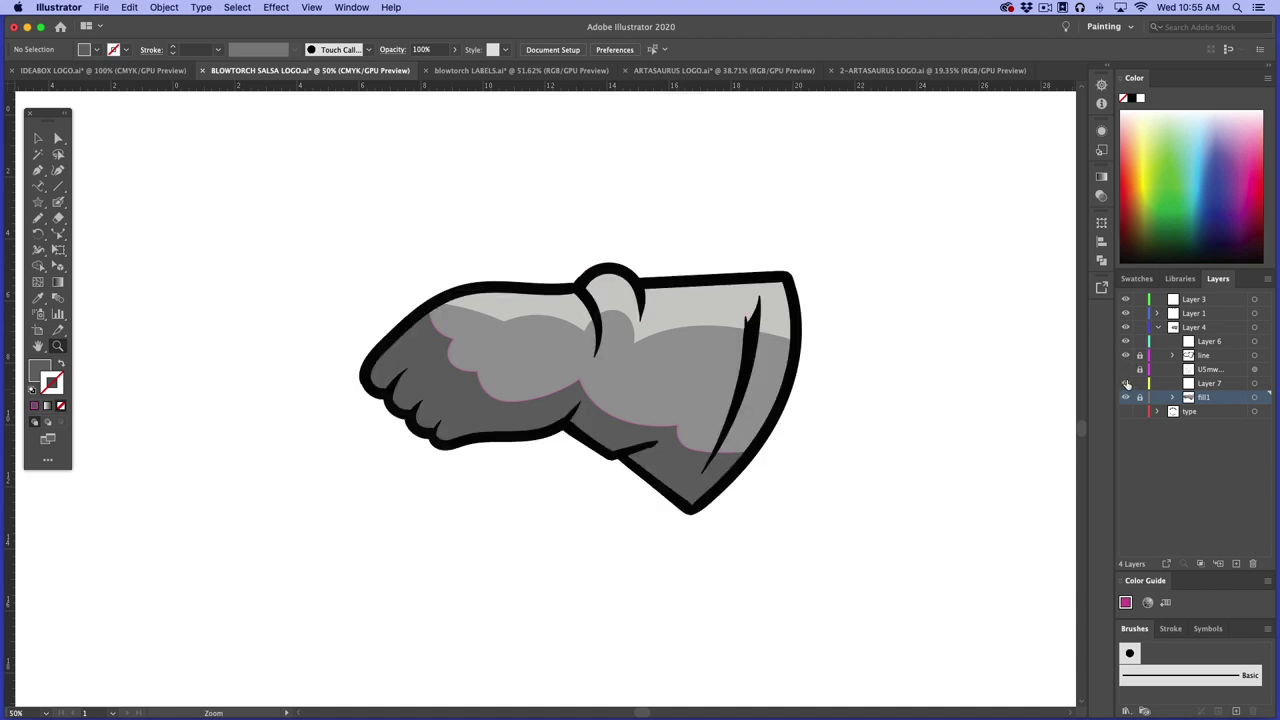
click(1126, 370)
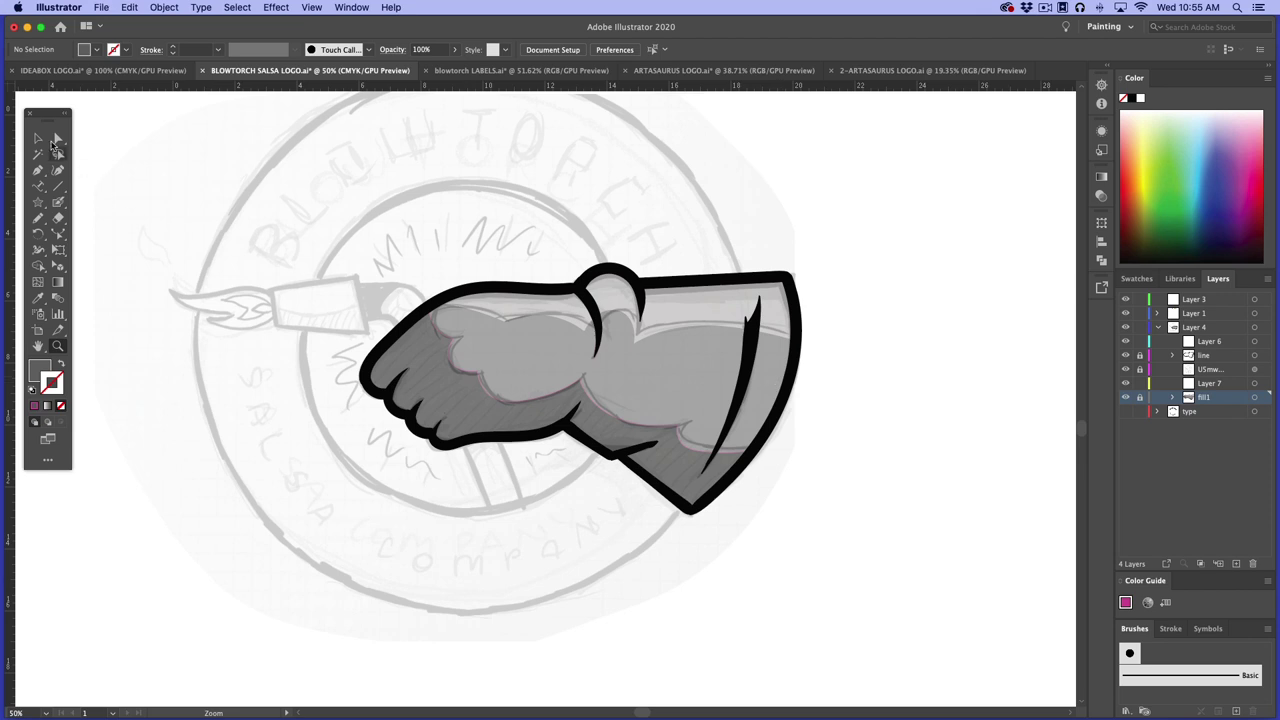
Marquee-select the artwork, then add a new layer and move it just below Layer 3
key(v)
drag(522, 214, 830, 567)
click(1236, 564)
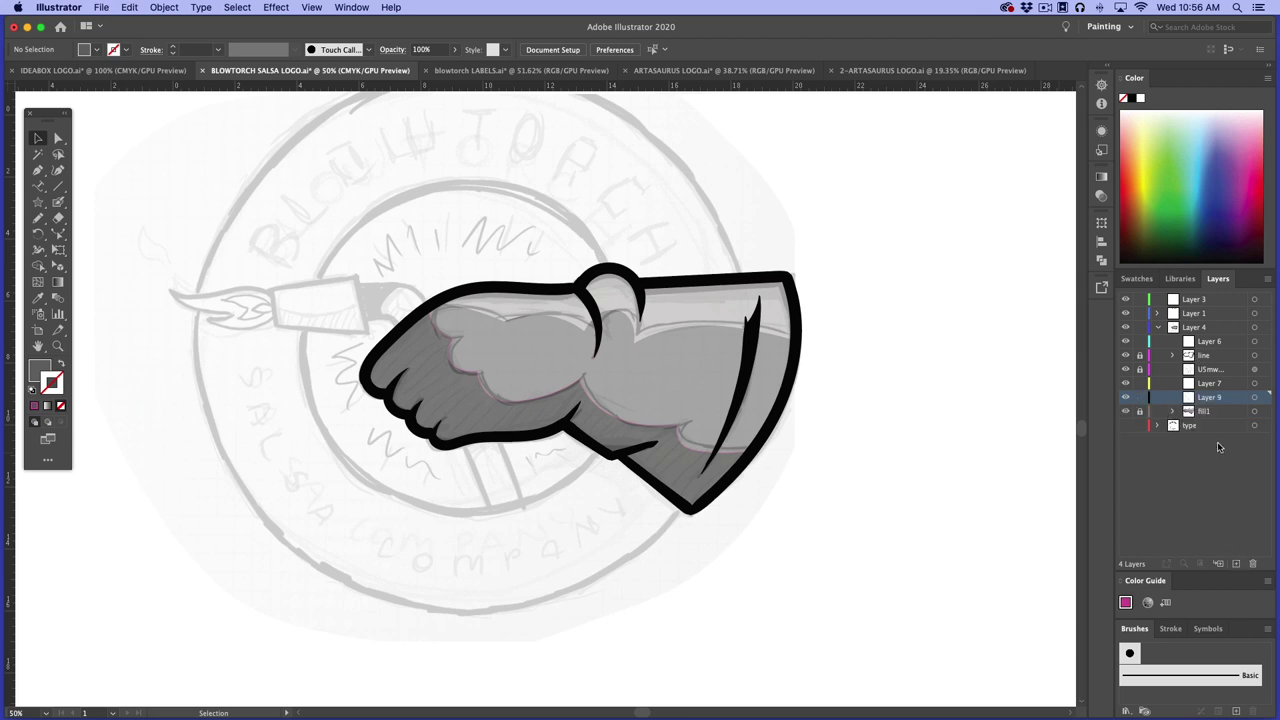
drag(1212, 399, 1204, 310)
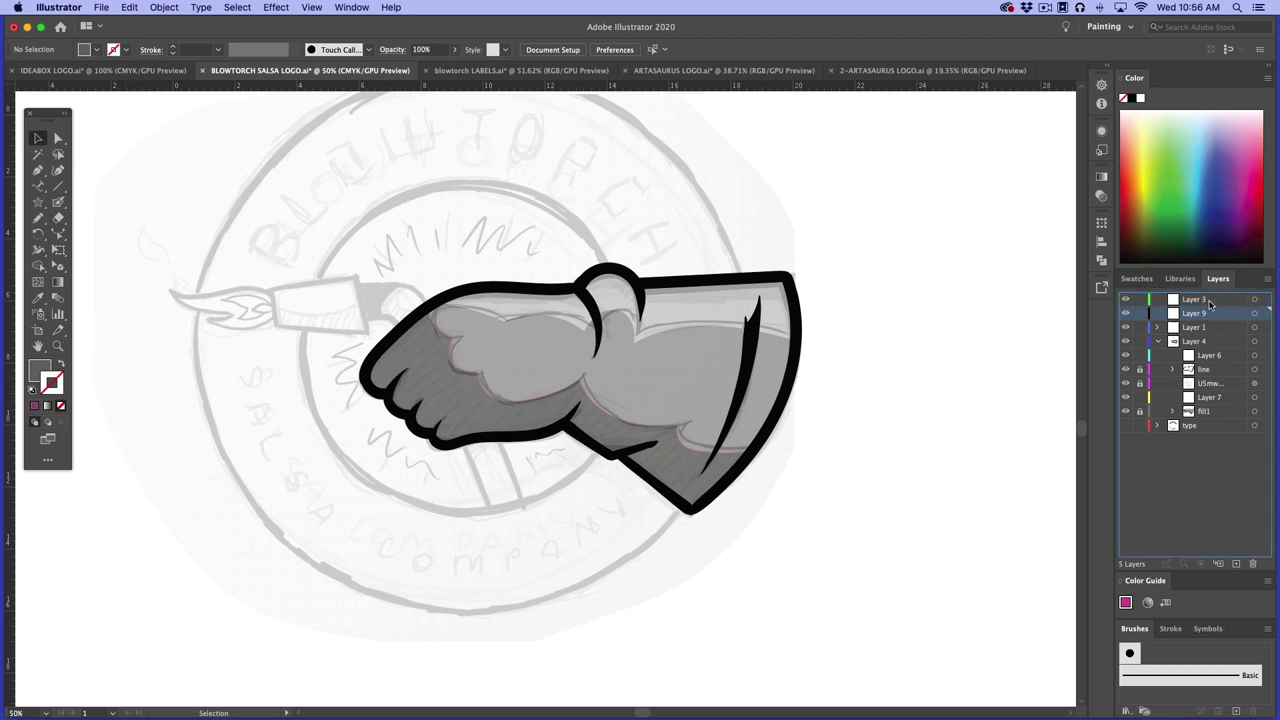
Rename the new layer to 'torch'
double_click(1205, 315)
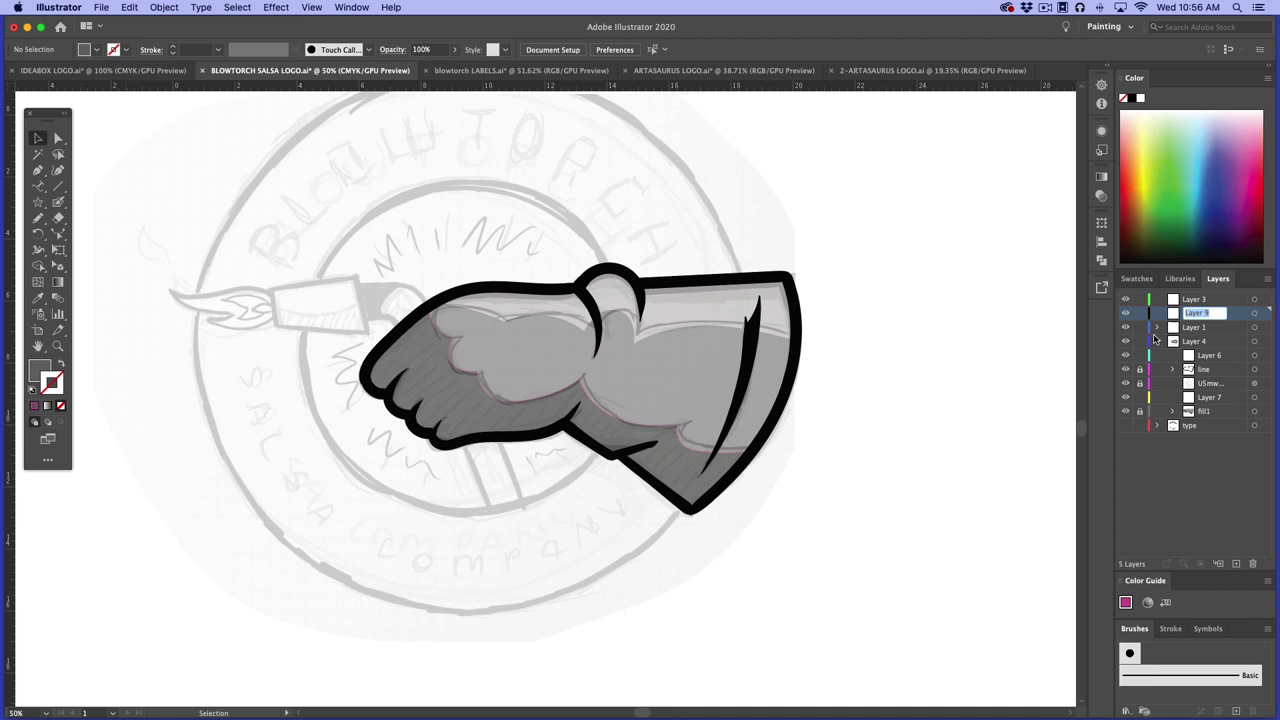
text(h)
key(Return)
click(38, 170)
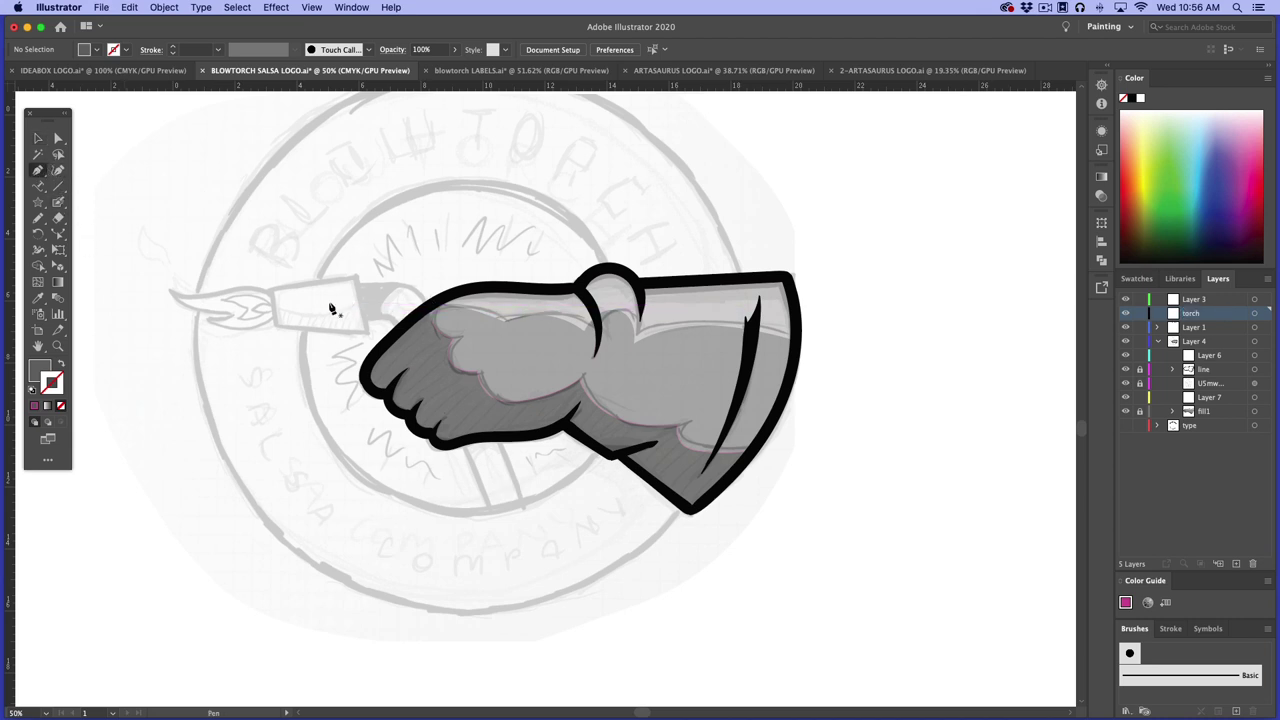
Draw a three-point path along the sketched torch handle with no fill and a 1 pt stroke
click(344, 302)
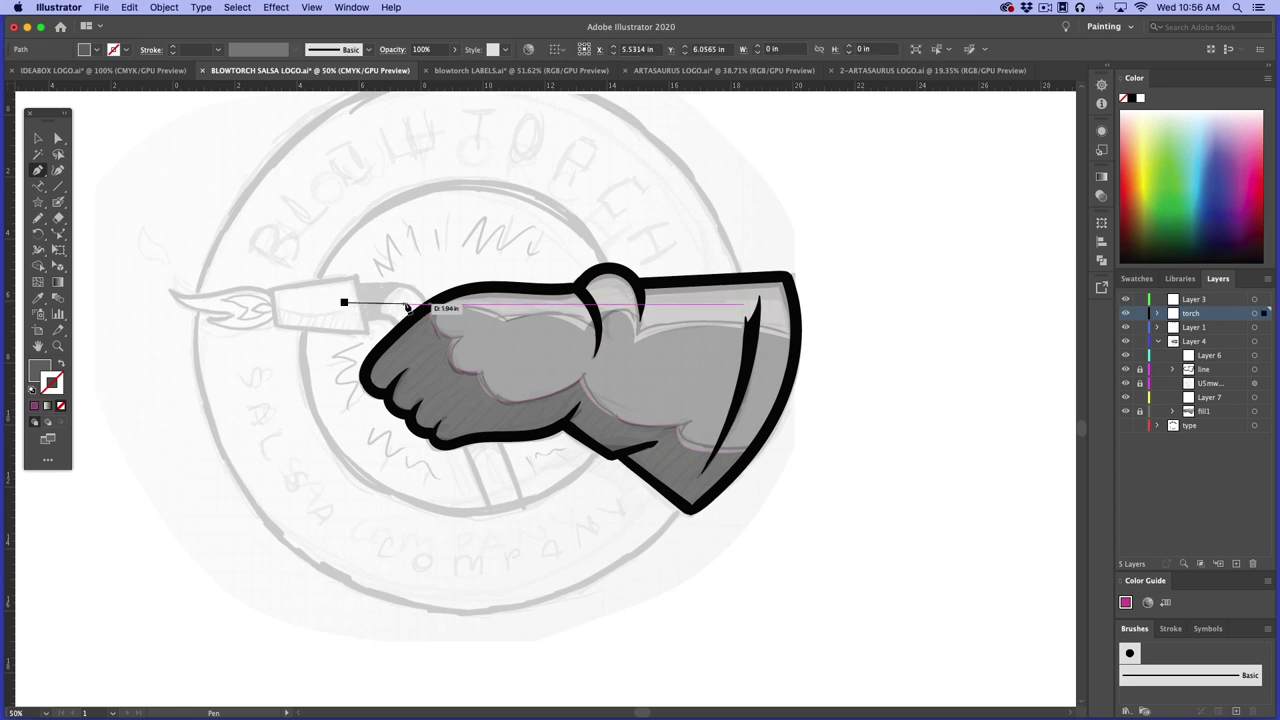
drag(405, 302, 515, 568)
click(515, 568)
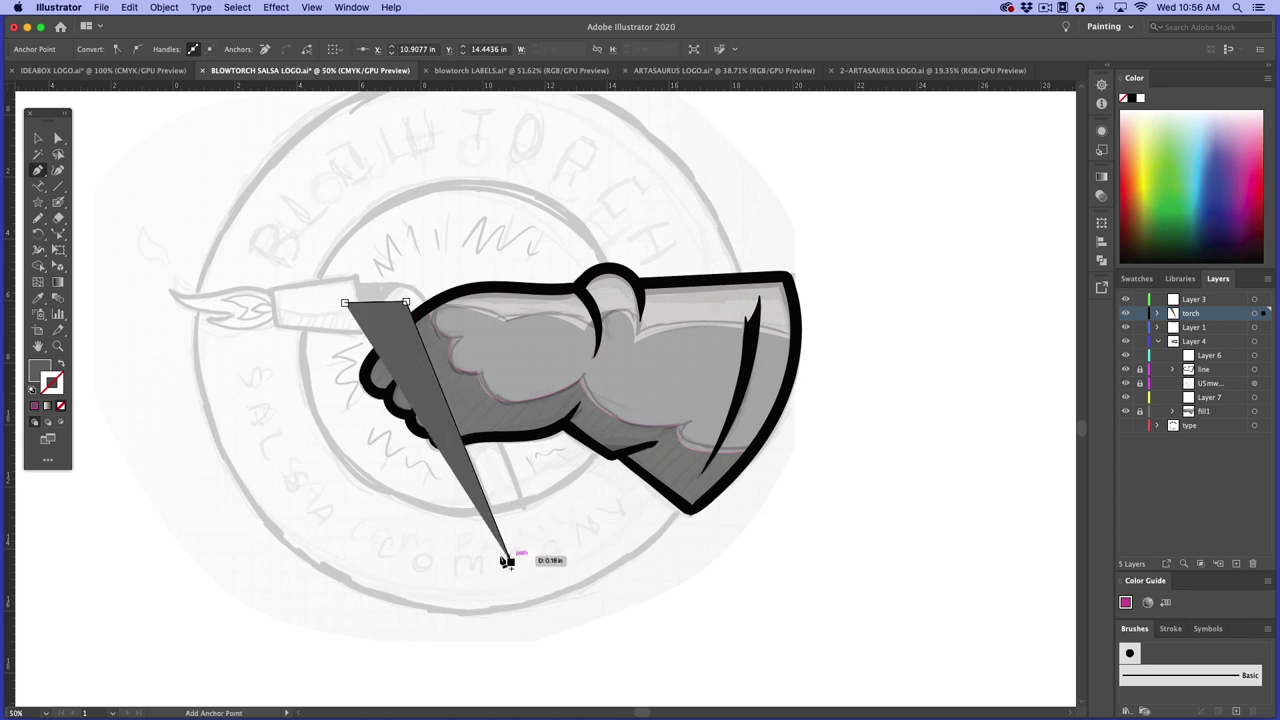
key(v)
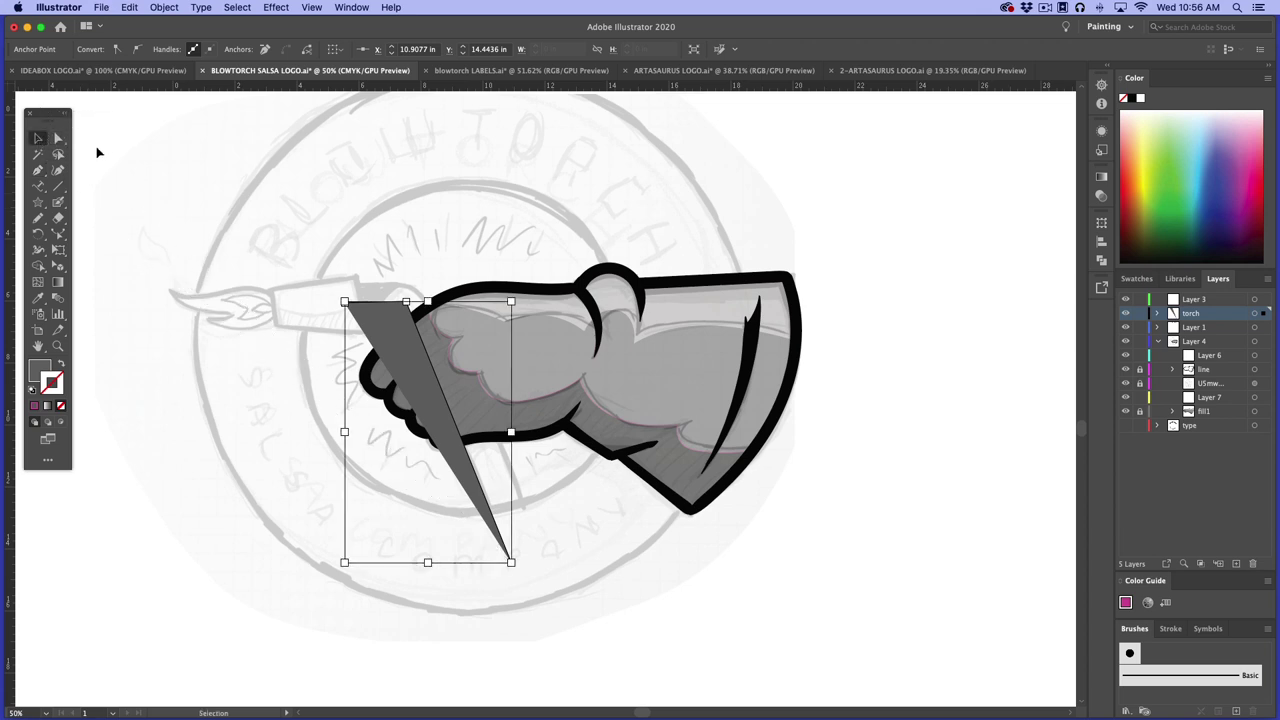
click(61, 366)
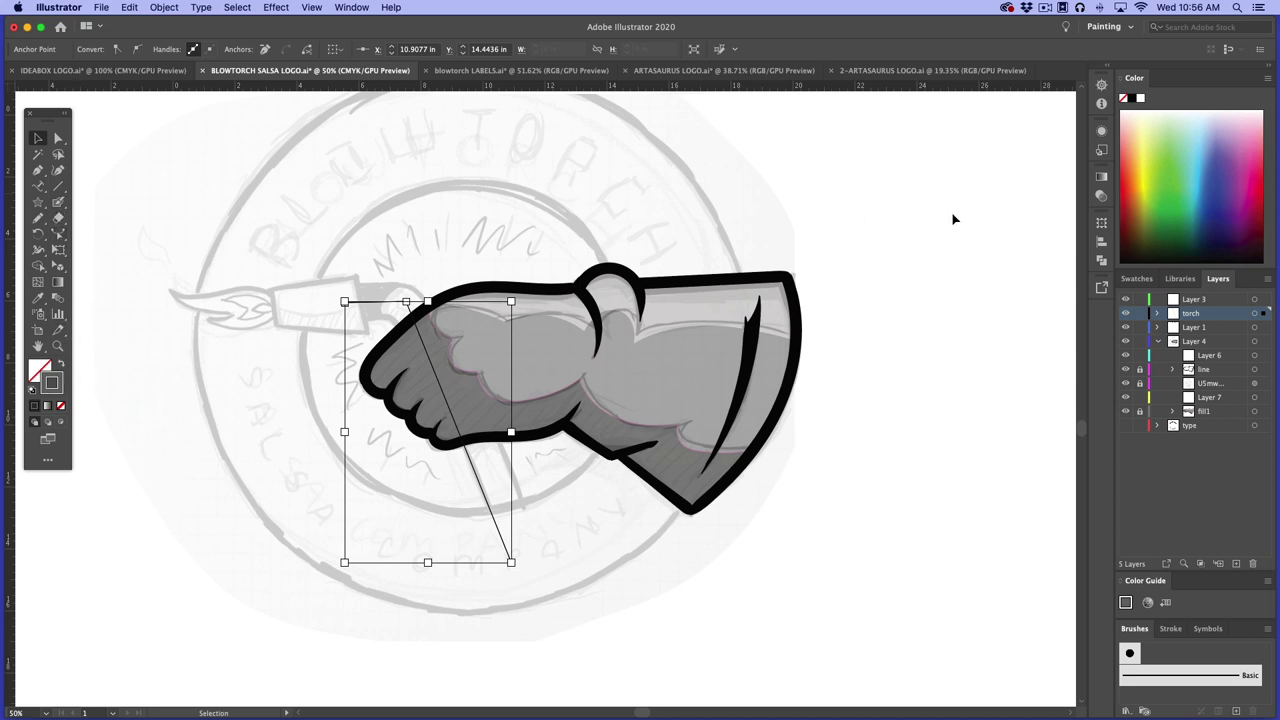
click(1102, 131)
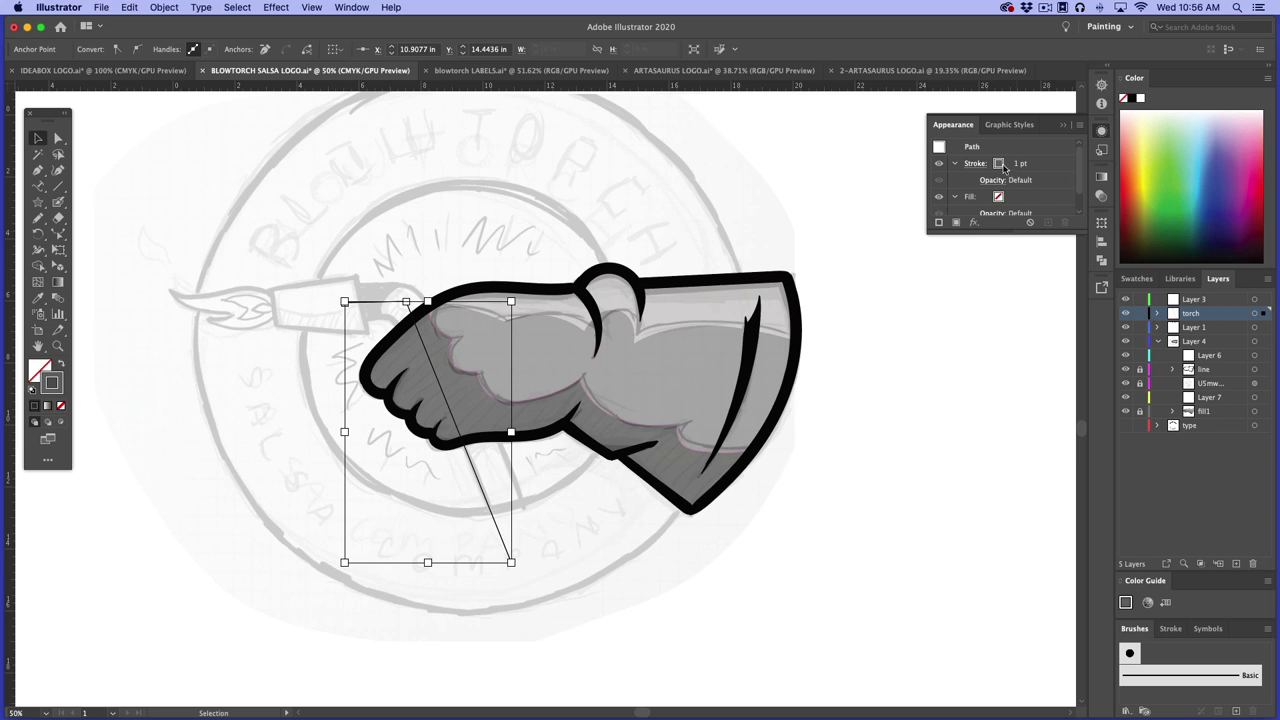
Raise the torch path's stroke weight step by step to 72 pt
click(1012, 161)
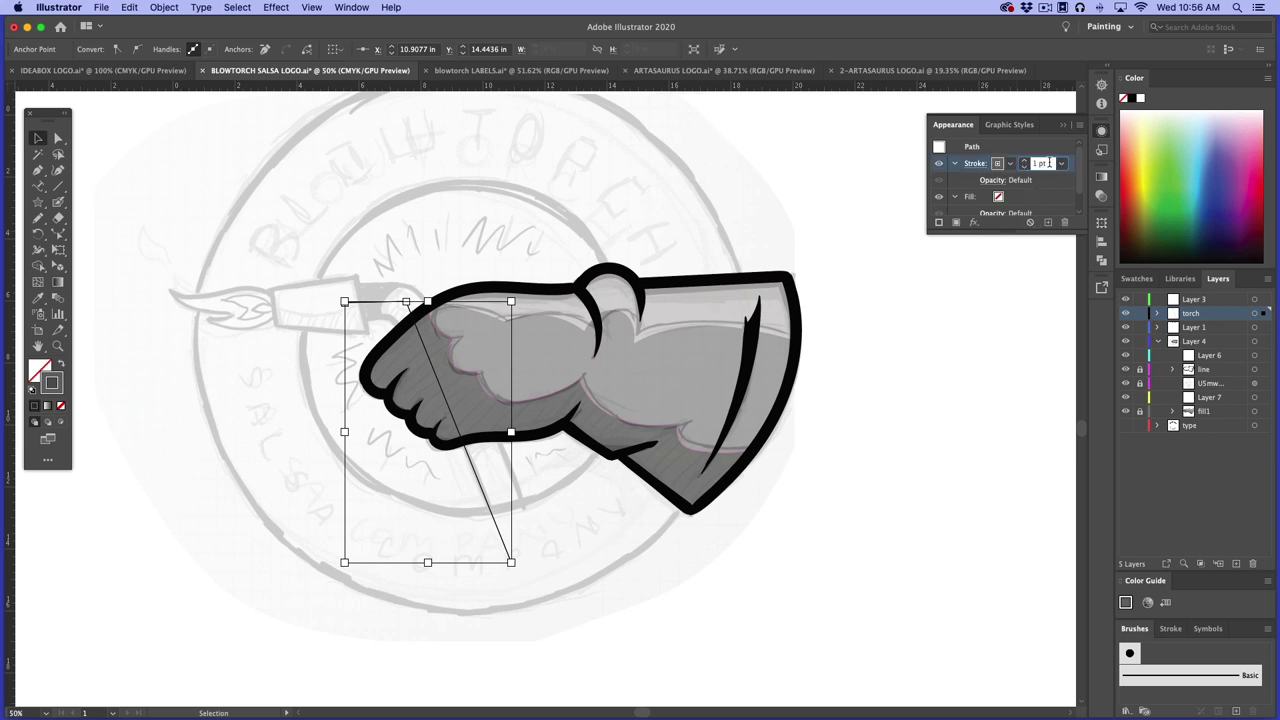
key(Up)
key(Up)
key(Up)
key(Up)
key(Up)
key(Up)
key(Up)
key(Up)
key(Up)
key(Up)
key(Up)
key(Up)
key(Up)
key(Up)
key(Up)
key(Up)
key(Up)
key(Up)
key(Up)
key(Up)
key(Up)
key(Up)
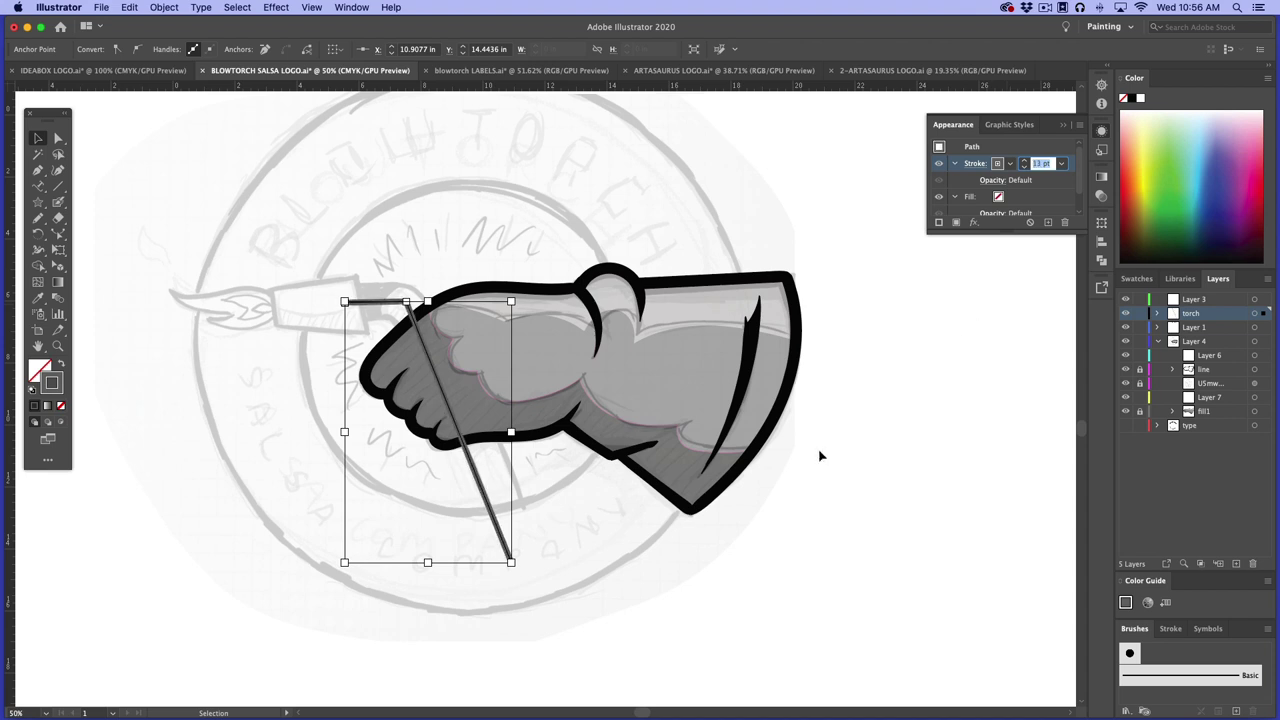
key(Up)
key(Up)
key(Up)
key(Up)
key(Up)
key(Up)
key(Up)
key(Up)
key(Up)
key(Up)
key(Up)
key(Up)
key(Up)
key(Up)
key(Up)
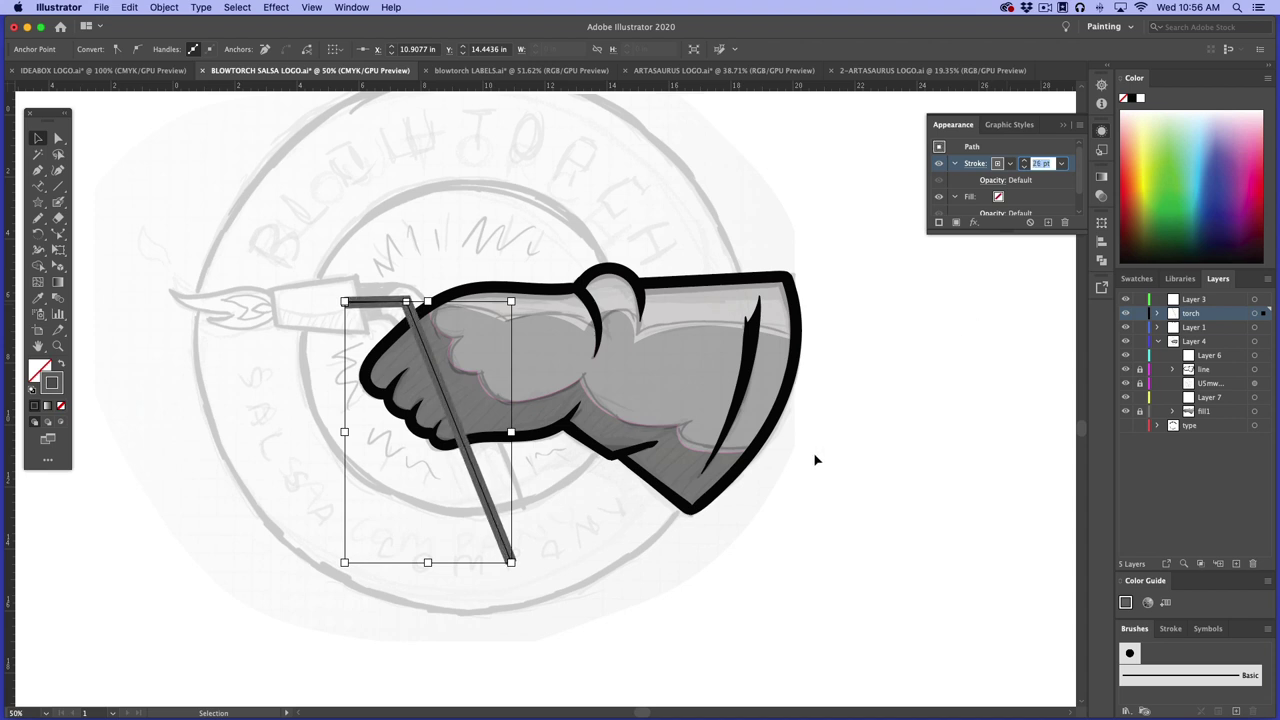
key(Up)
key(Up)
key(Up)
key(Up)
key(Up)
key(Up)
key(Up)
key(Up)
key(Up)
key(Up)
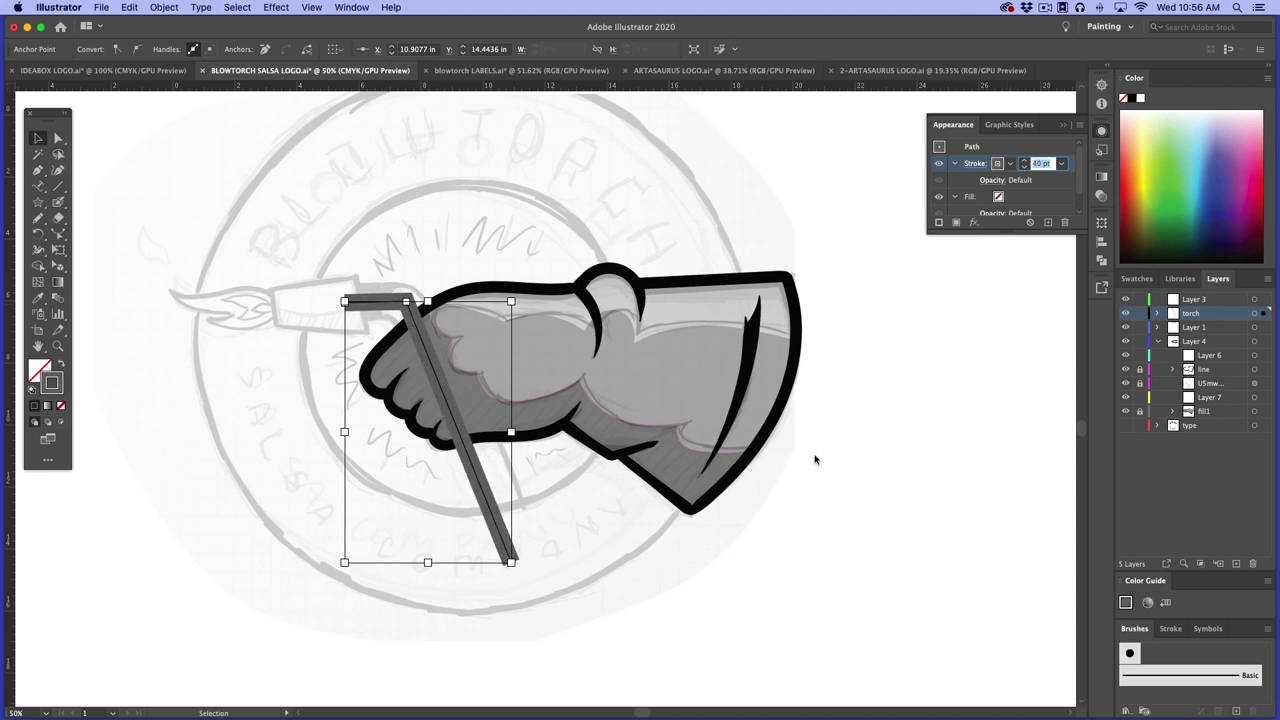
key(Up)
key(Up)
key(Up)
key(Up)
key(Up)
key(Up)
key(Up)
key(Up)
key(Up)
key(Up)
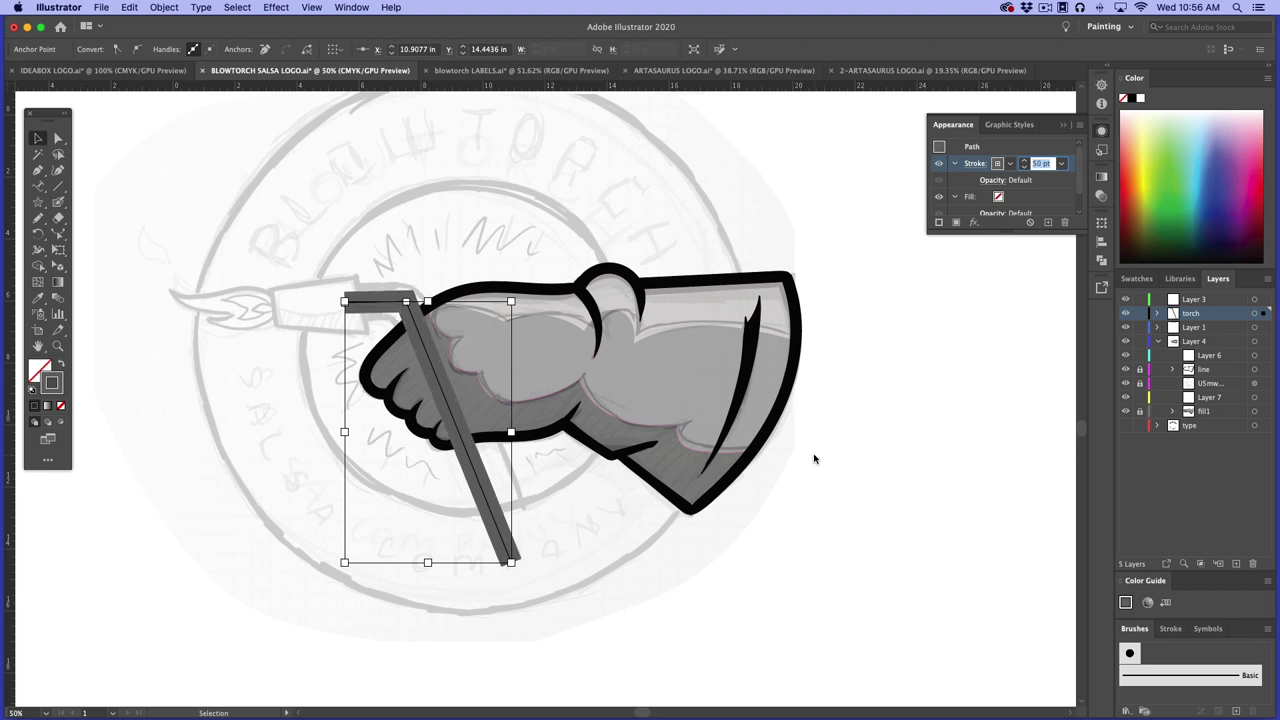
key(Up)
key(Up)
key(Up)
key(Up)
key(Up)
key(Up)
key(Up)
key(Up)
key(Up)
key(Up)
key(Up)
key(Up)
key(Up)
key(Up)
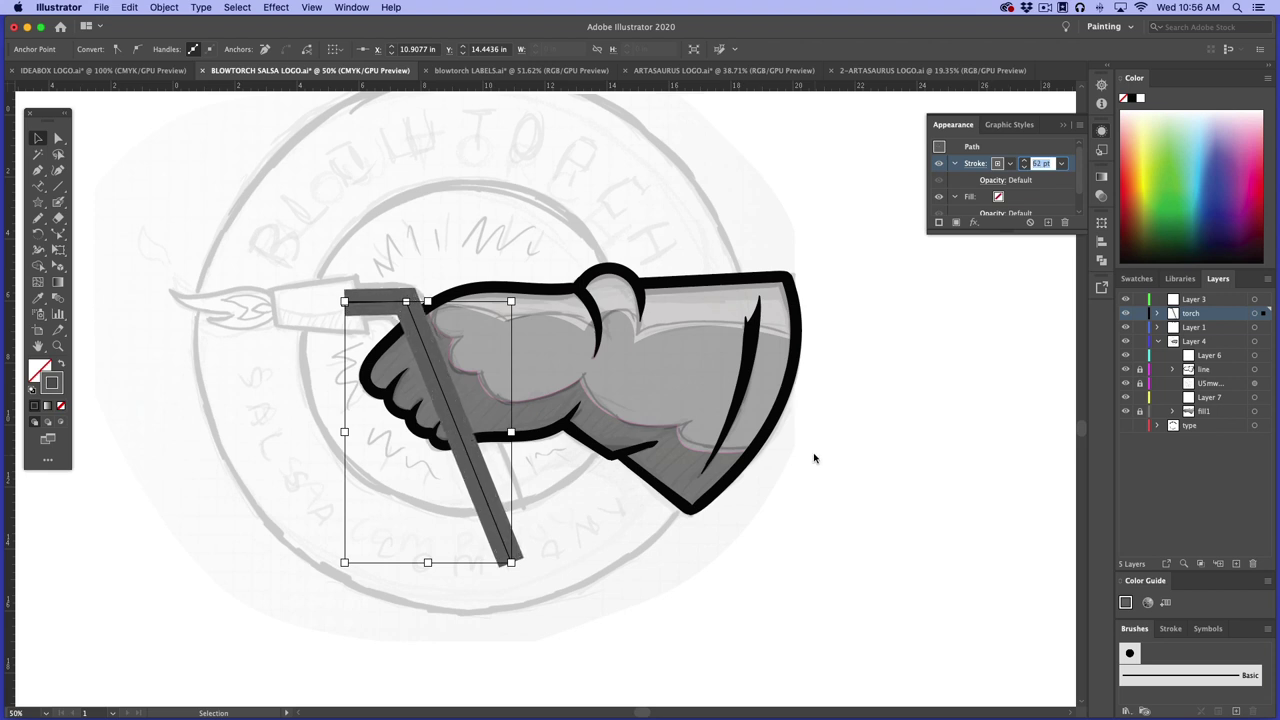
key(Up)
key(Up)
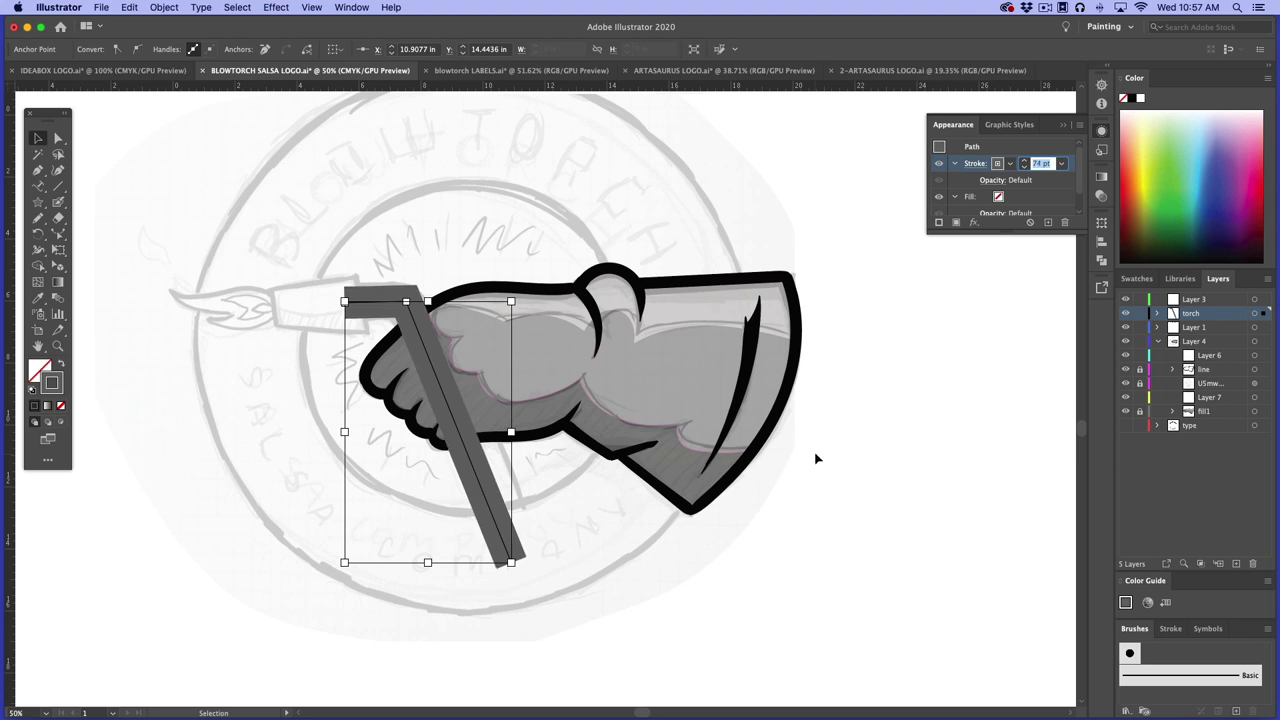
Give the stroke Round Join corners and raise its weight to 95 pt
click(971, 164)
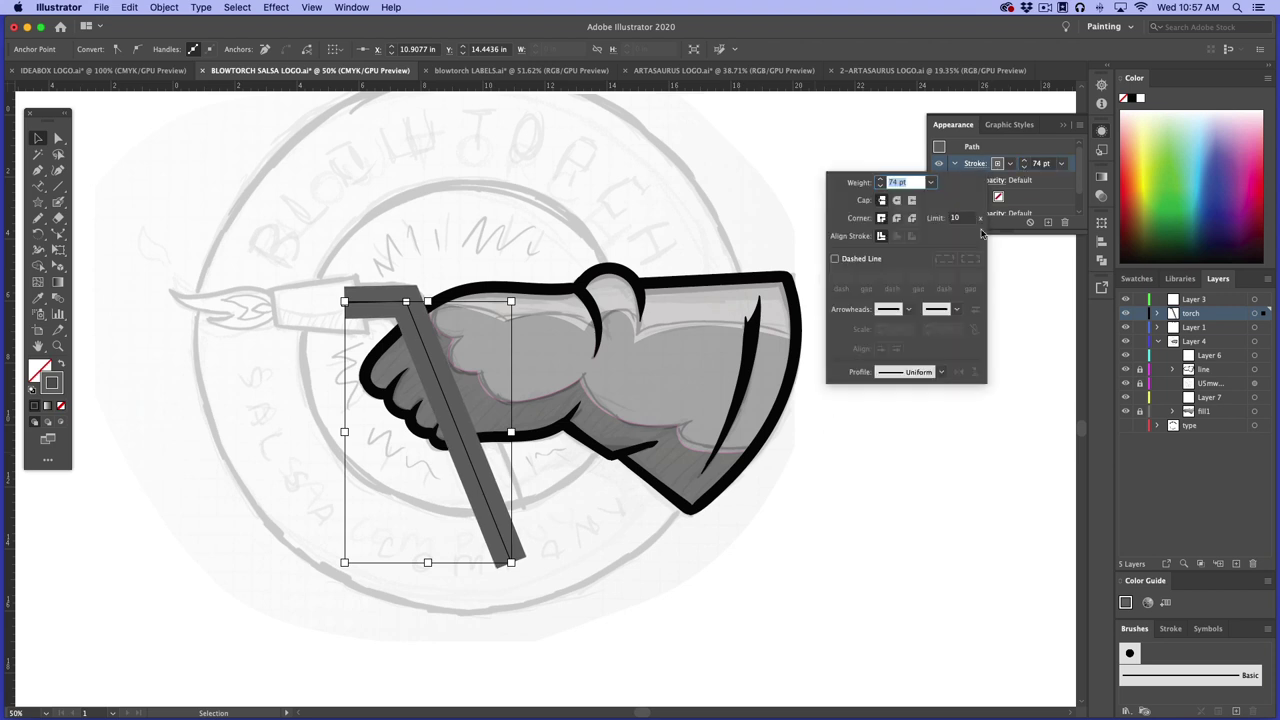
click(899, 217)
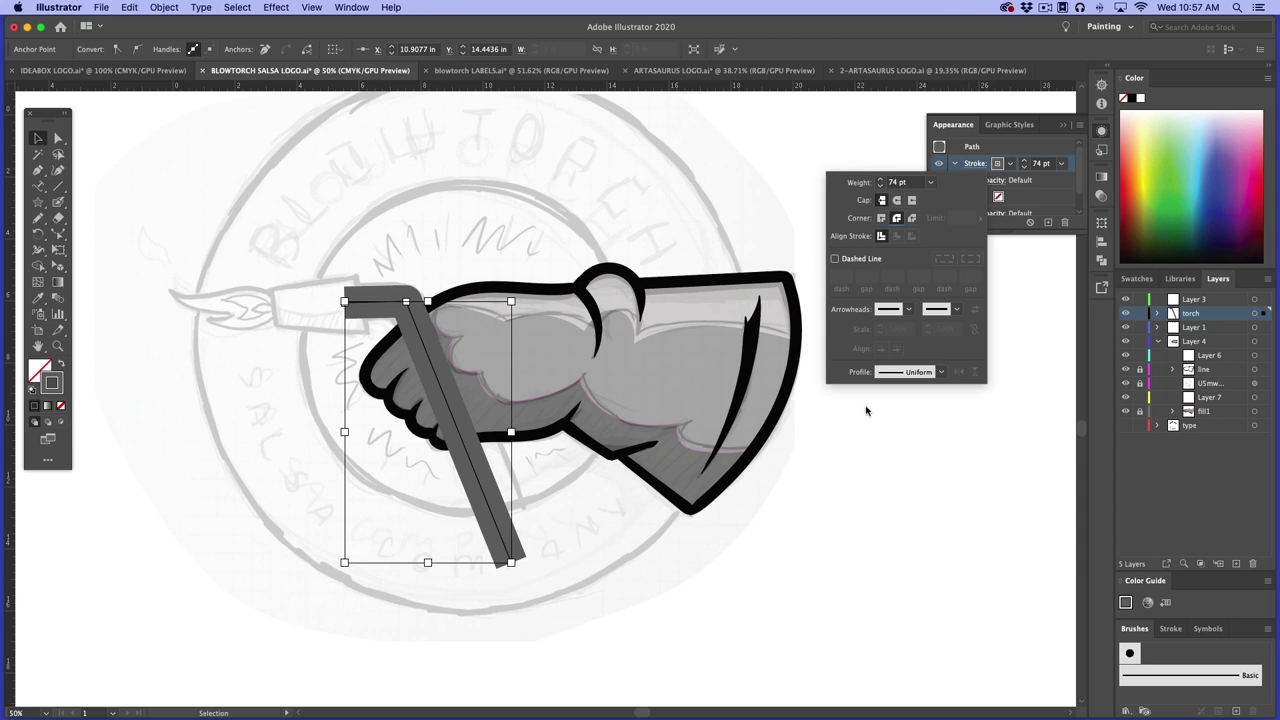
click(1024, 160)
click(1024, 160)
click(1024, 160)
click(1024, 160)
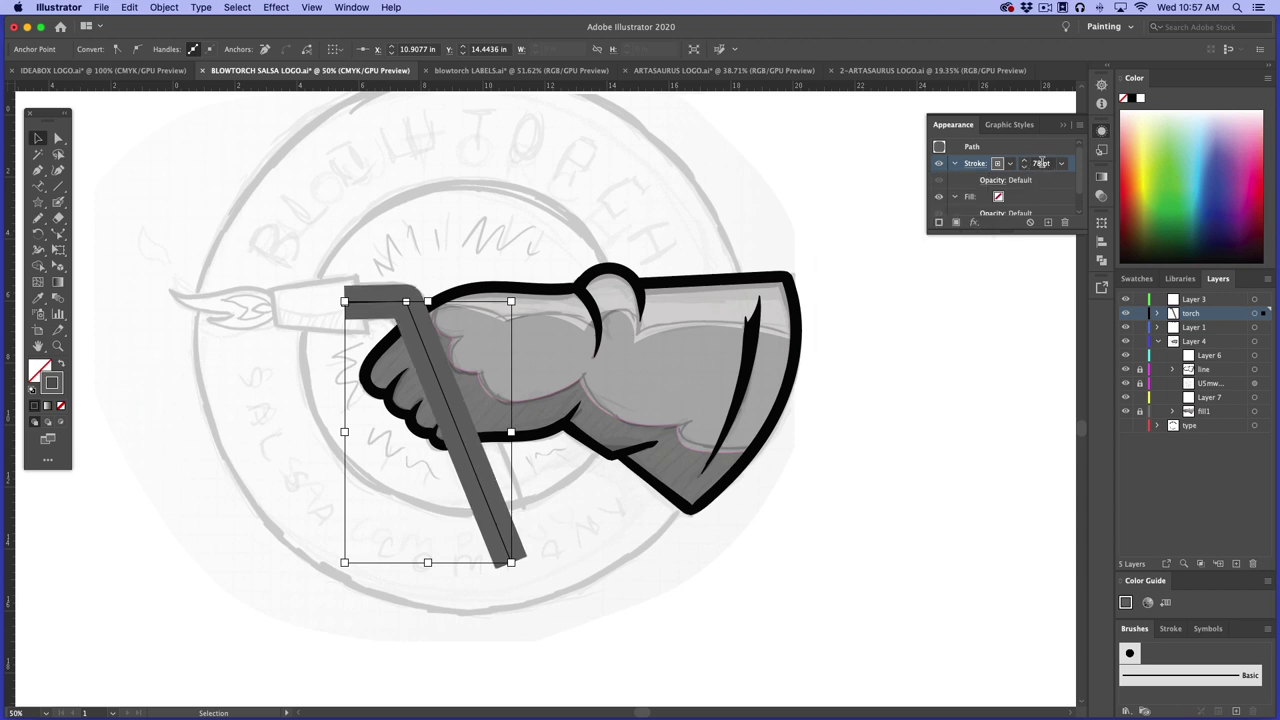
click(1041, 163)
key(Up)
key(Up)
key(Up)
key(Up)
key(Up)
key(Up)
key(Up)
key(Up)
key(Up)
key(Up)
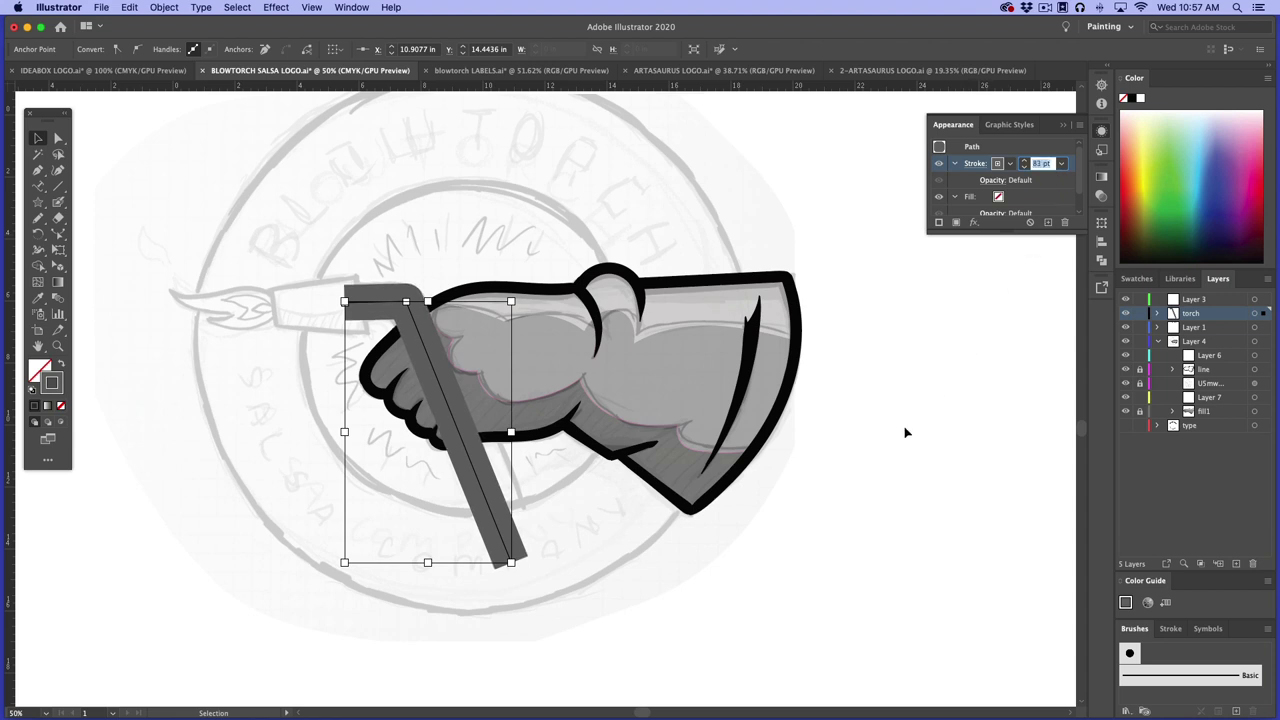
key(Up)
key(Up)
key(Up)
key(Up)
key(Up)
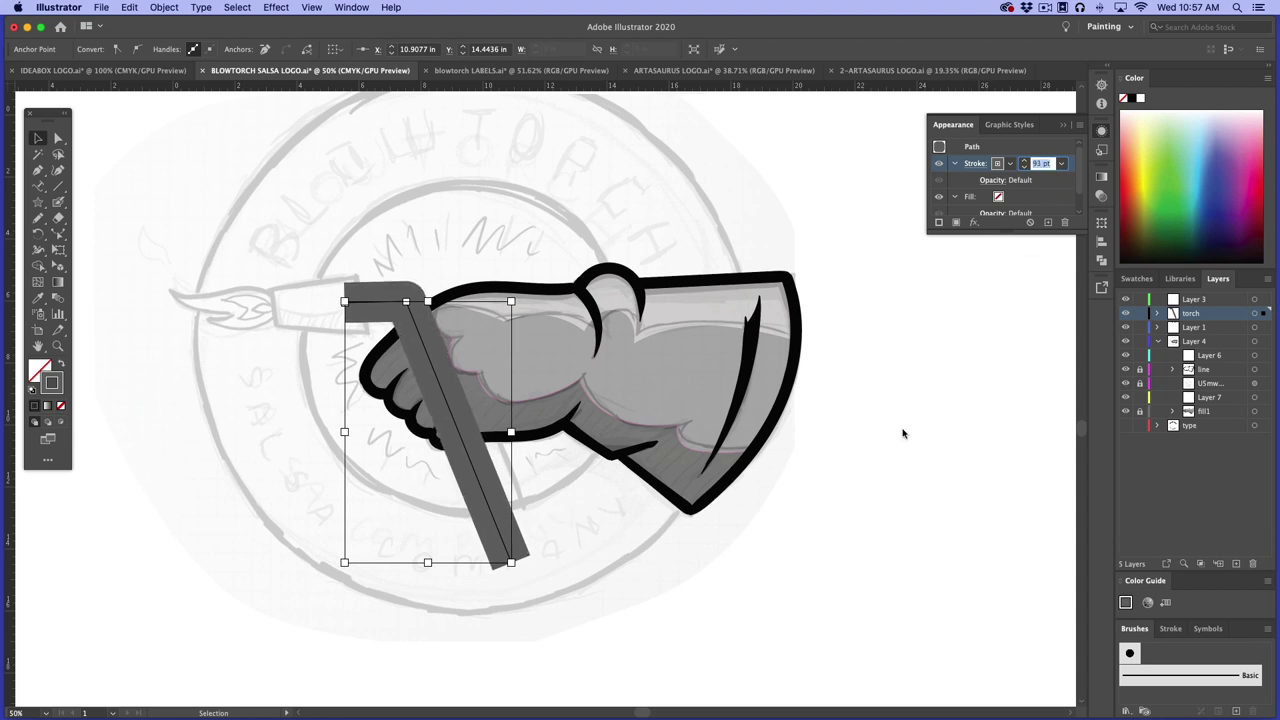
key(Up)
key(Up)
Expand the torch's thick stroke into a filled shape with Object > Expand
click(165, 8)
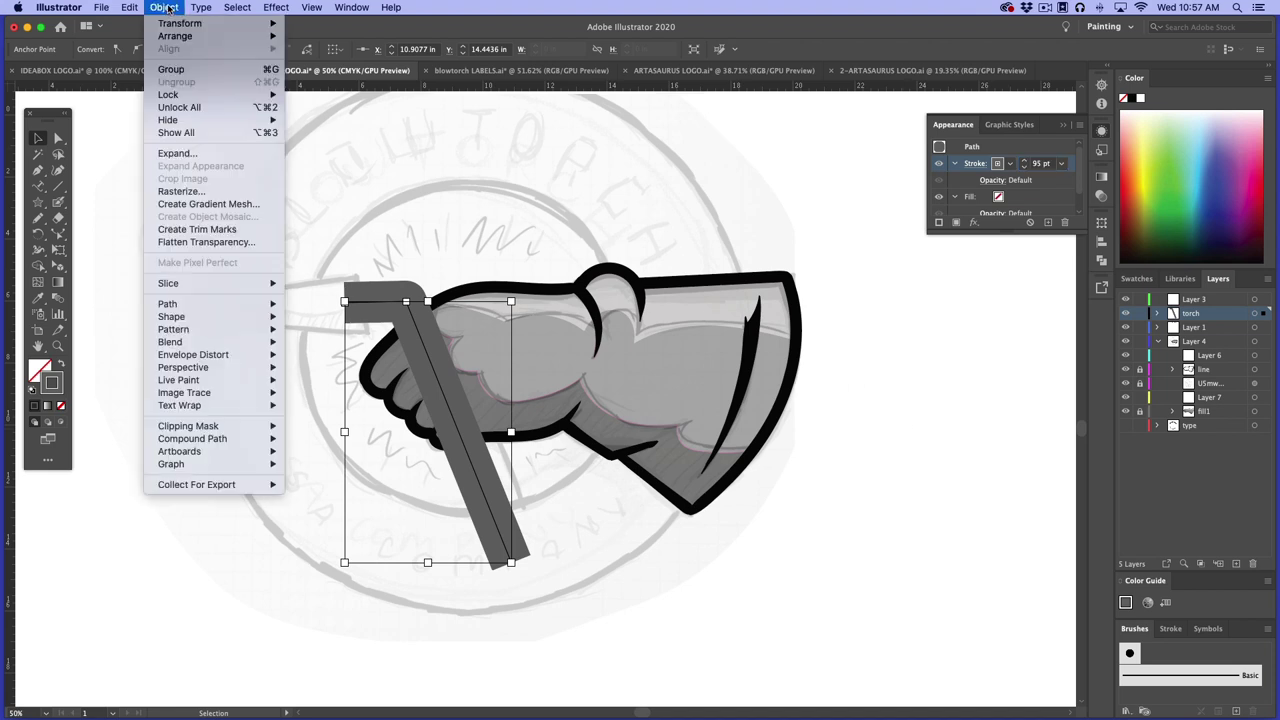
click(190, 155)
click(678, 452)
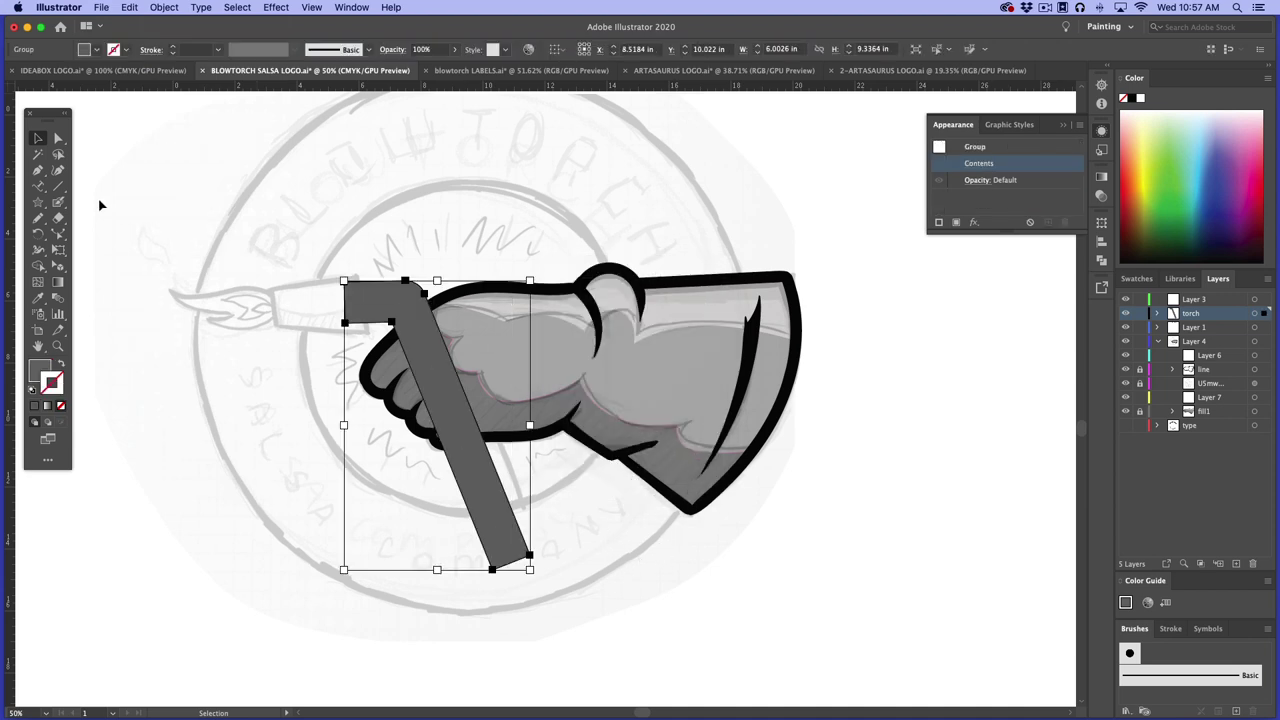
click(609, 540)
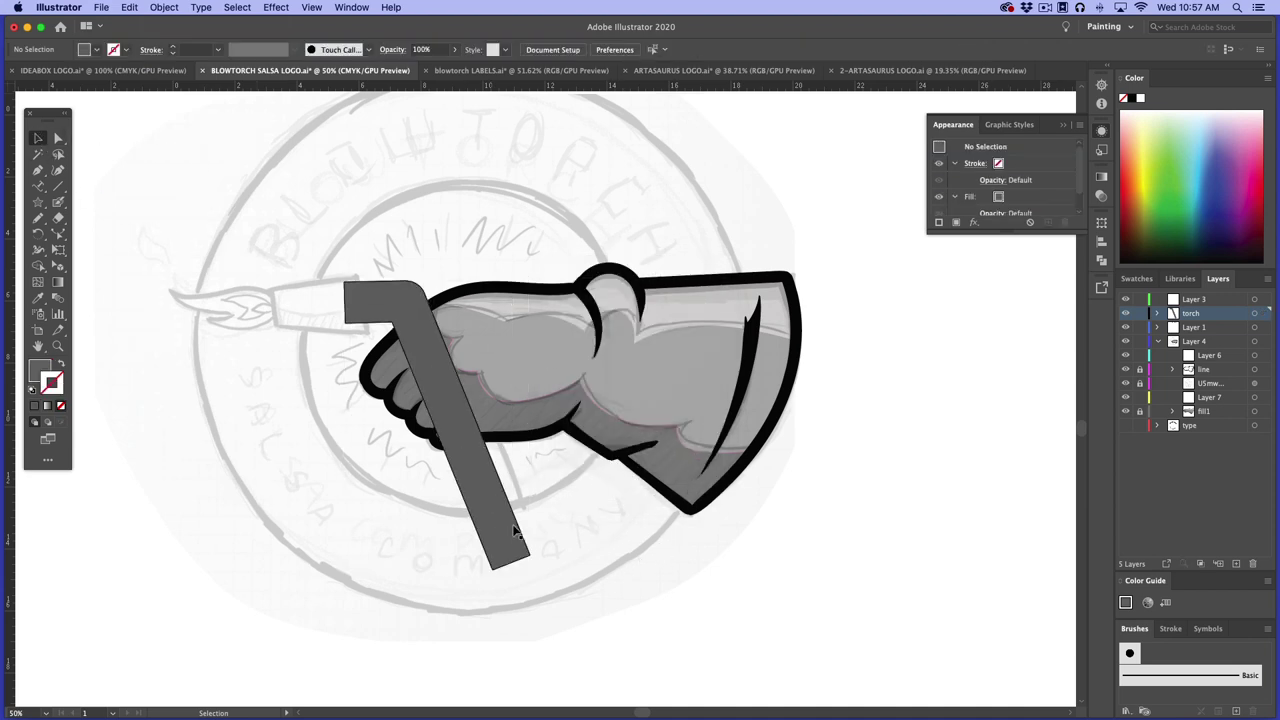
Move the torch layer below fill1 and nudge the torch into the fist
drag(1200, 318, 1208, 418)
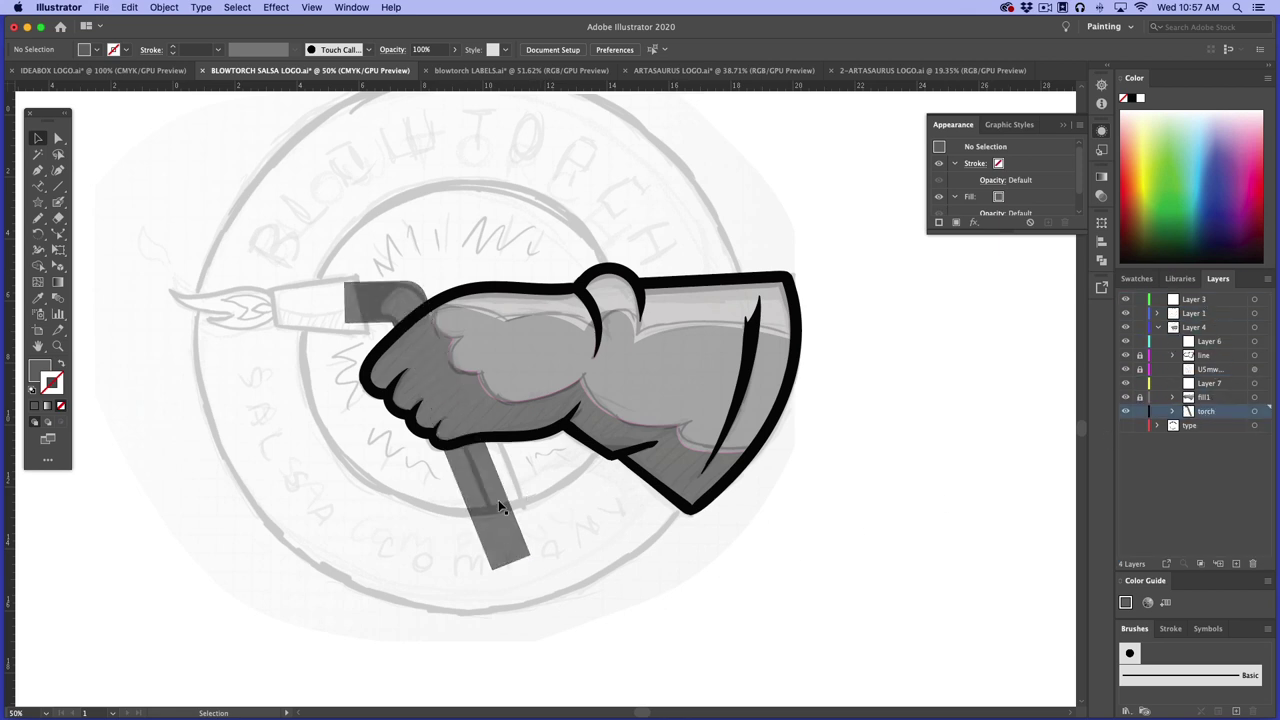
click(35, 138)
click(497, 495)
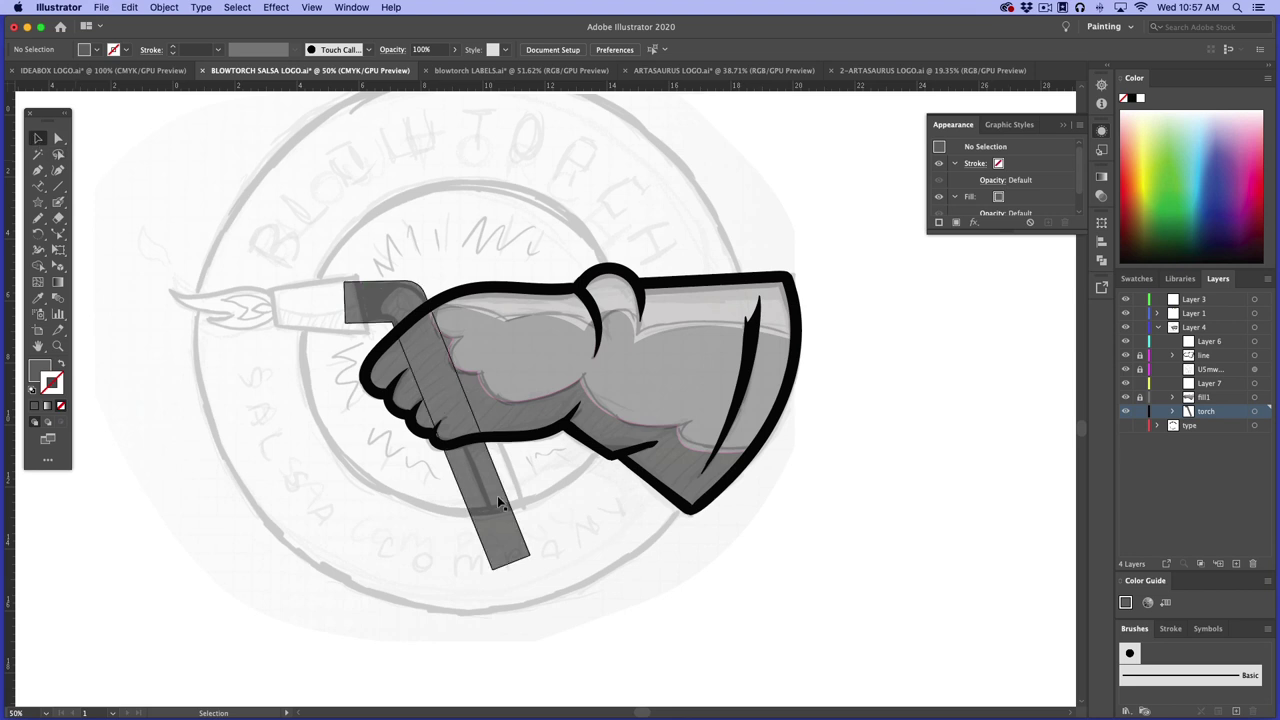
mouse_move(496, 510)
mouse_down()
mouse_move(512, 515)
mouse_move(508, 505)
mouse_move(502, 518)
mouse_up()
drag(499, 516, 498, 520)
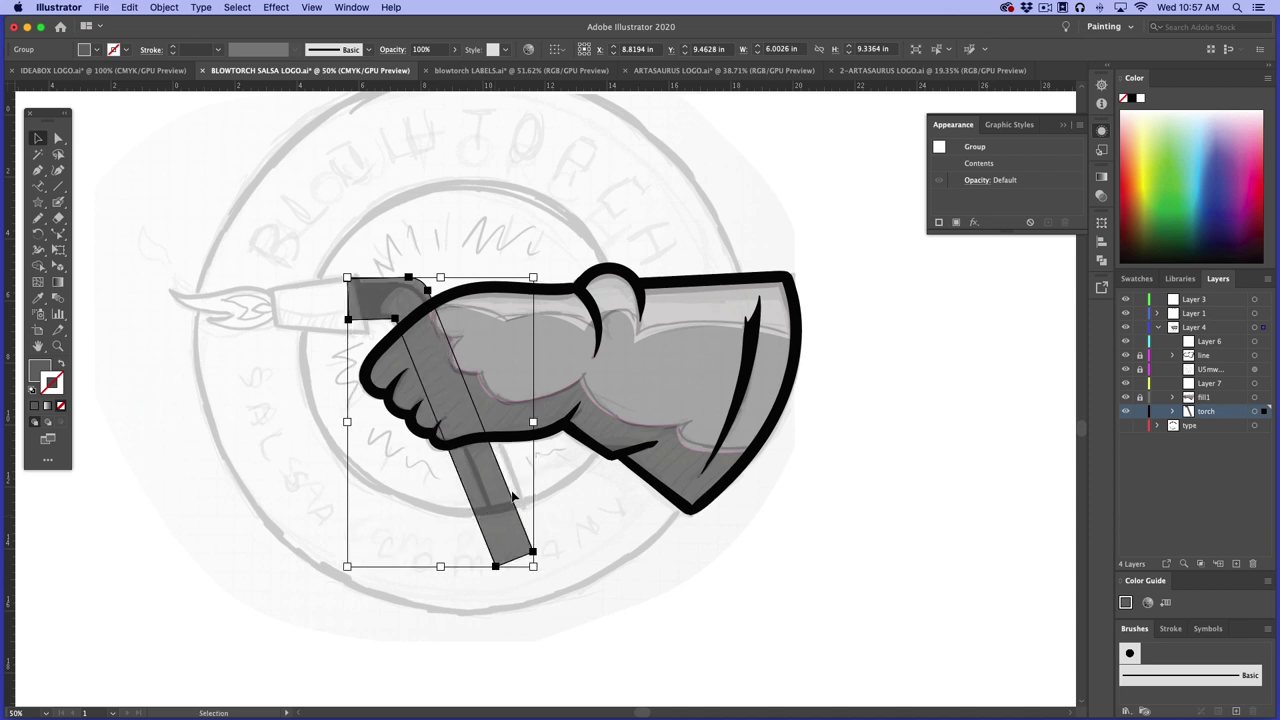
Tilt the torch slightly counter-clockwise and reposition it inside the grip
click(547, 573)
click(527, 558)
drag(540, 570, 552, 560)
drag(502, 502, 506, 501)
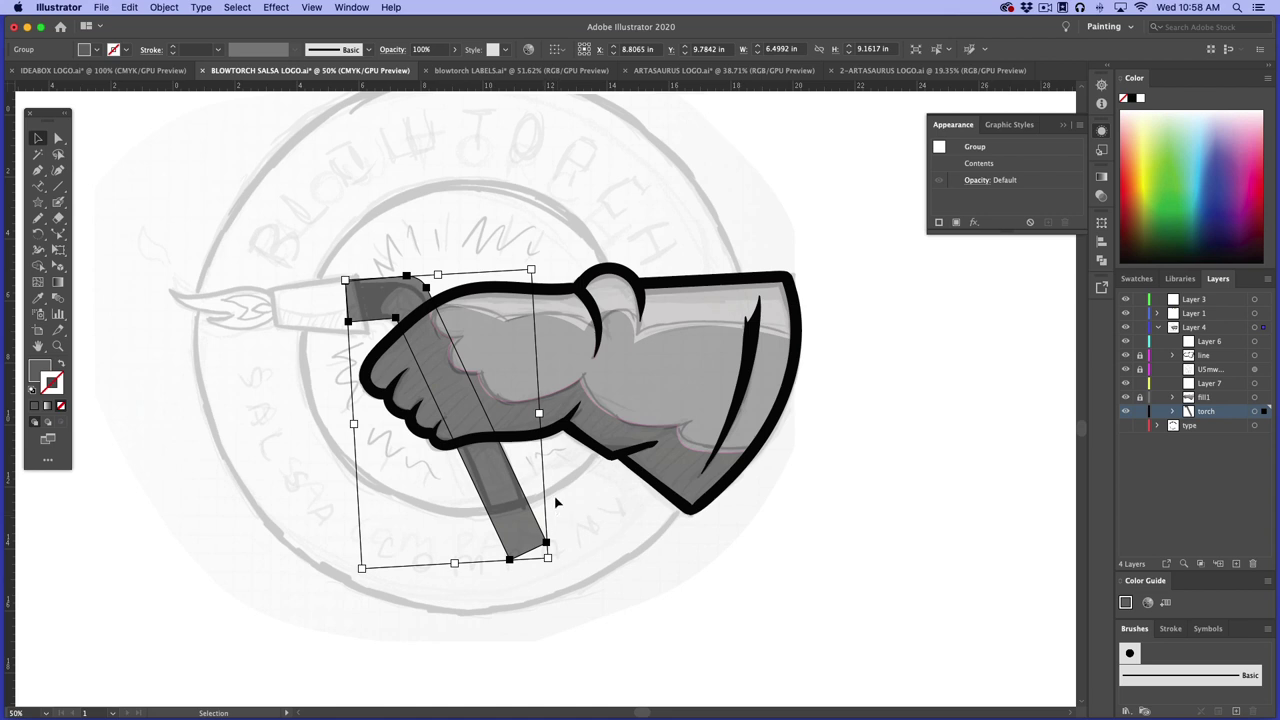
click(511, 246)
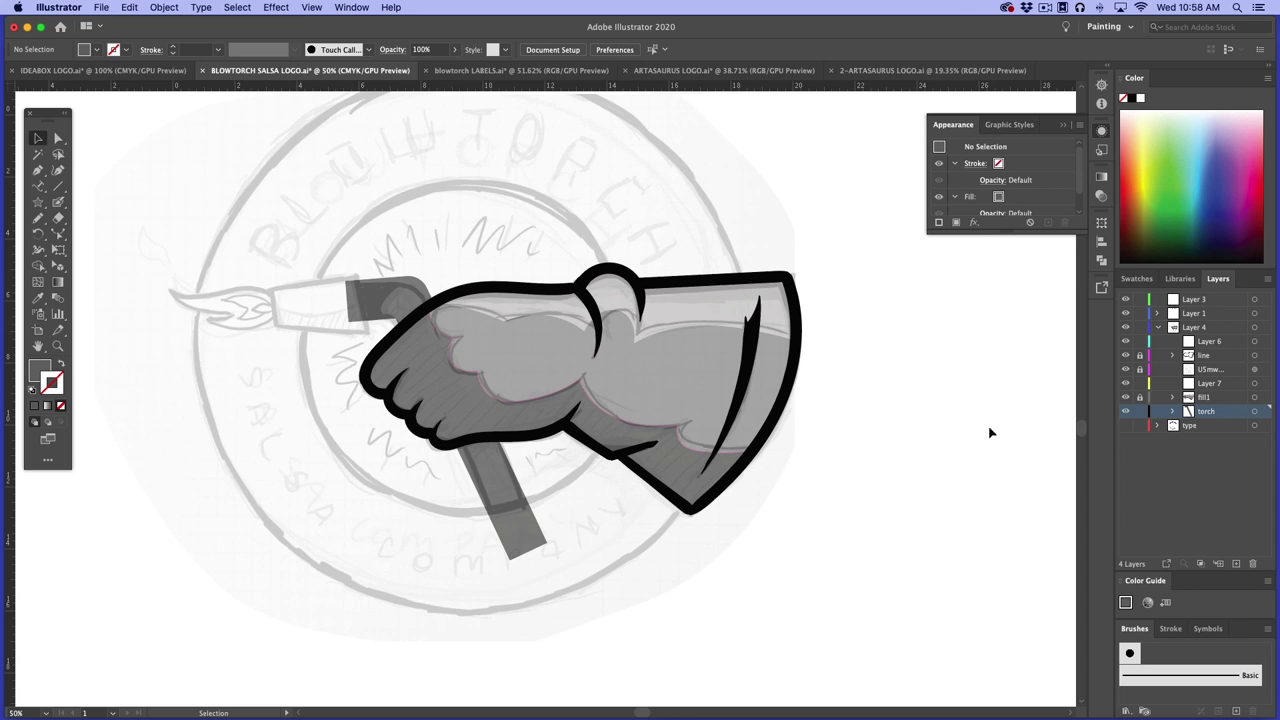
Add Layer 10 above the torch layer and switch to the Rectangle tool from the Star flyout
click(1236, 564)
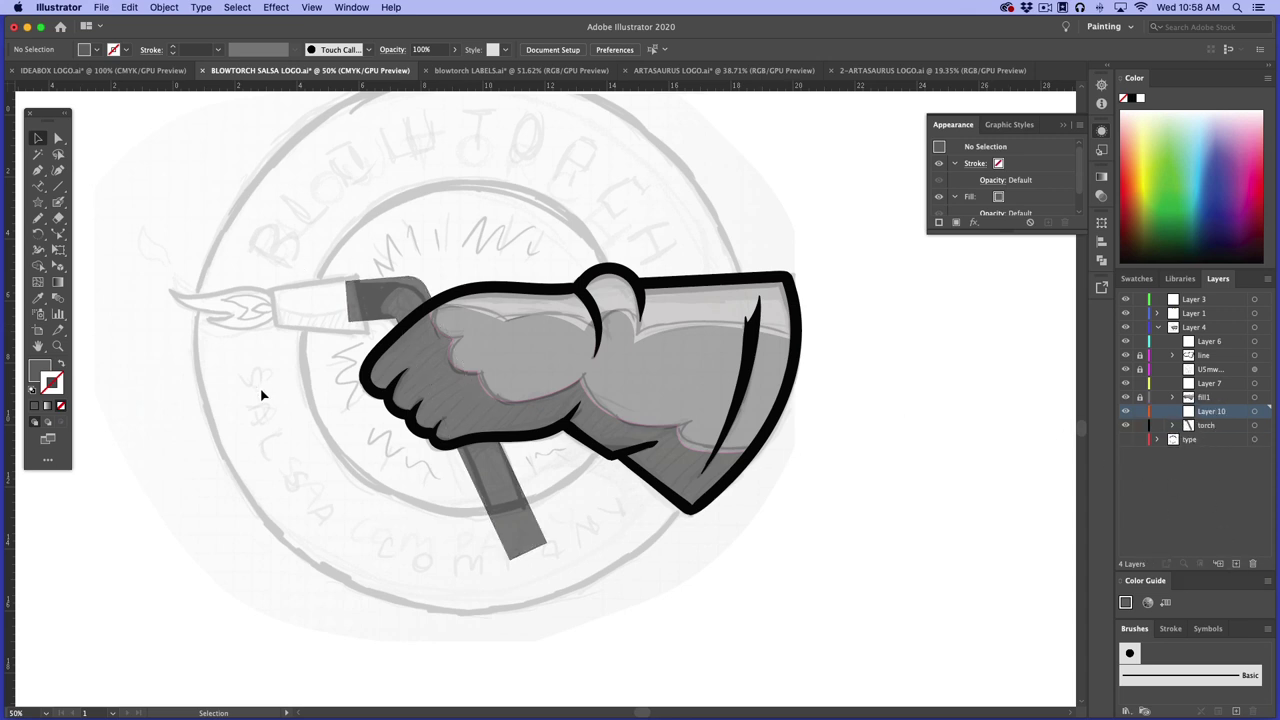
click(58, 345)
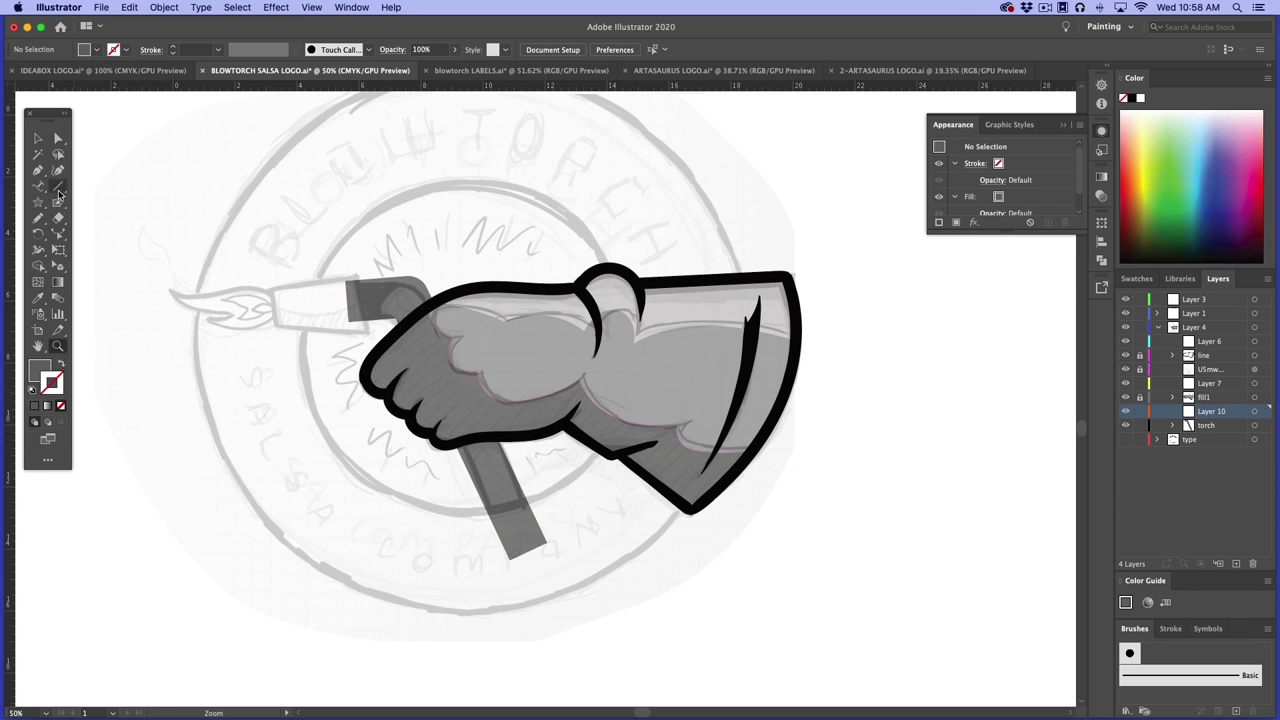
click(38, 170)
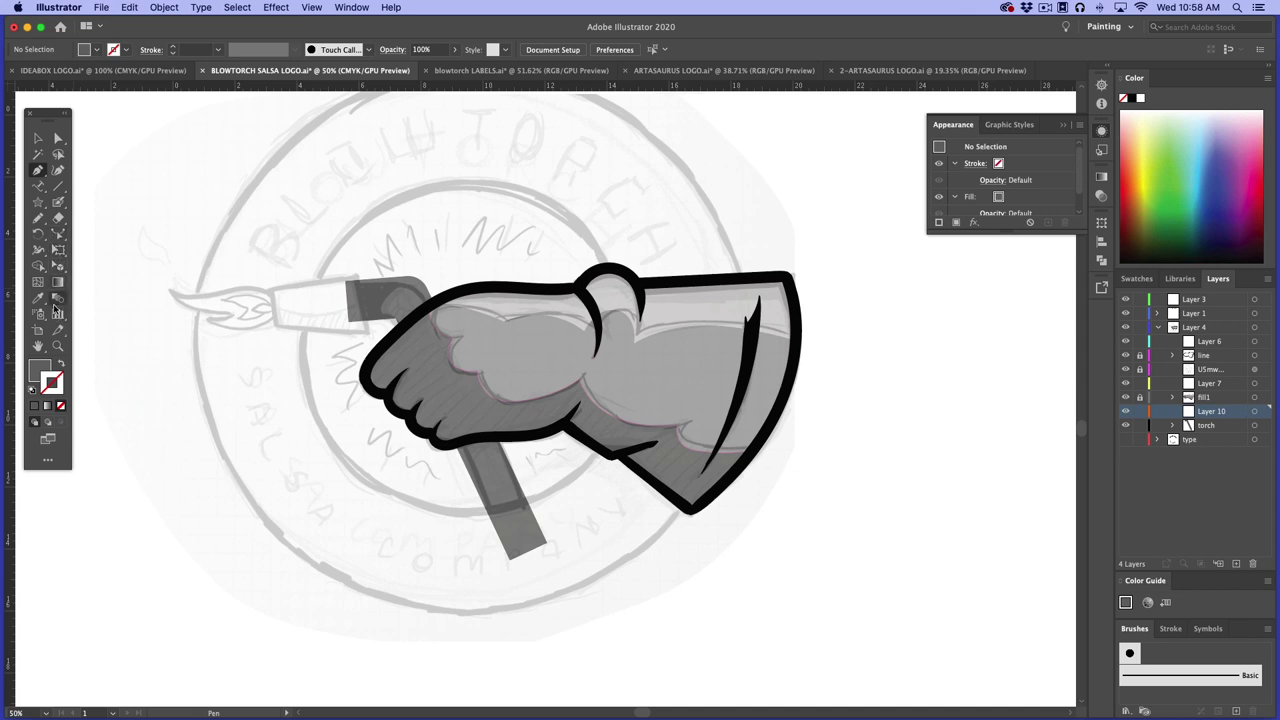
click(40, 204)
drag(44, 207, 100, 202)
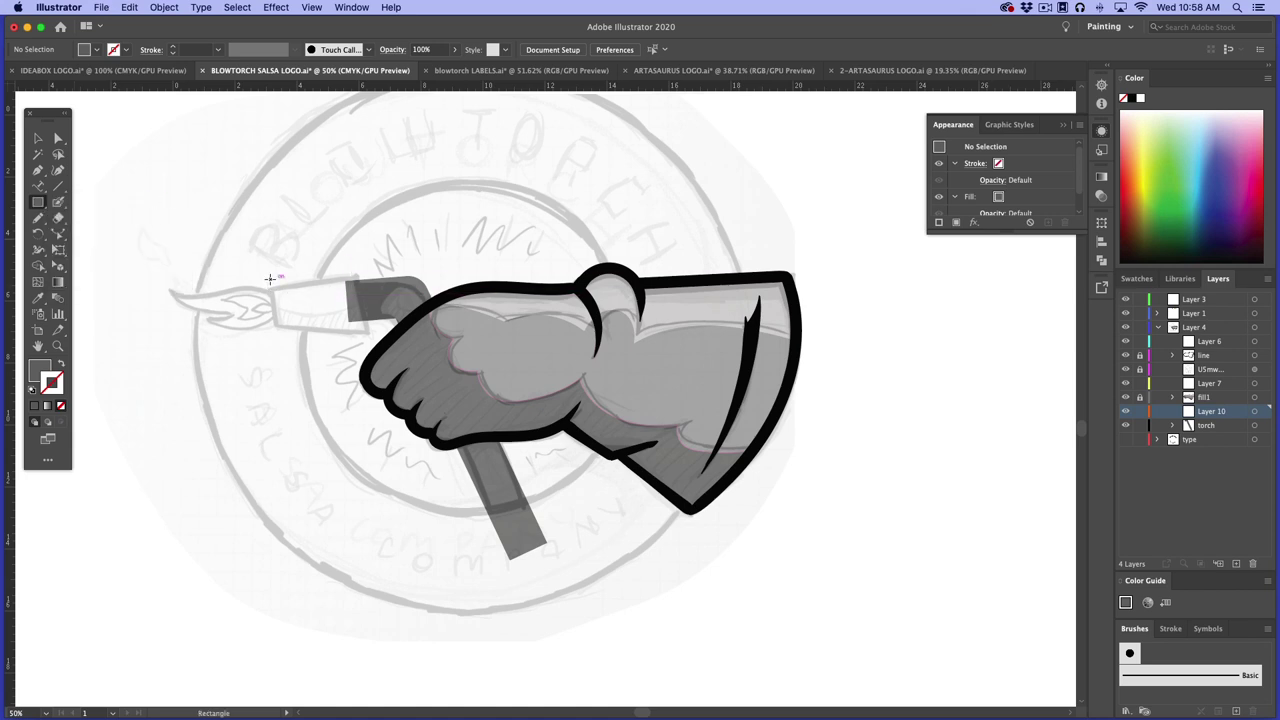
Draw a rectangle over the torch nozzle with no fill and a 13 pt stroke, zoomed to 100%
drag(269, 278, 369, 337)
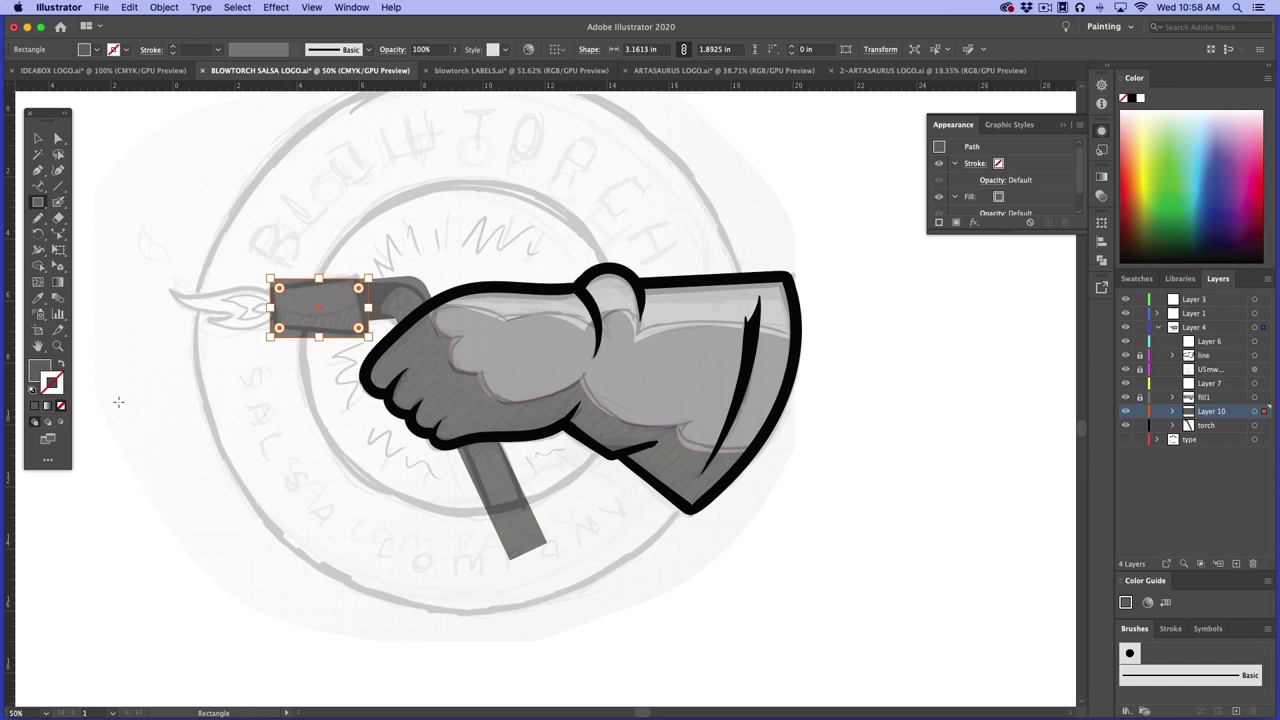
key(a)
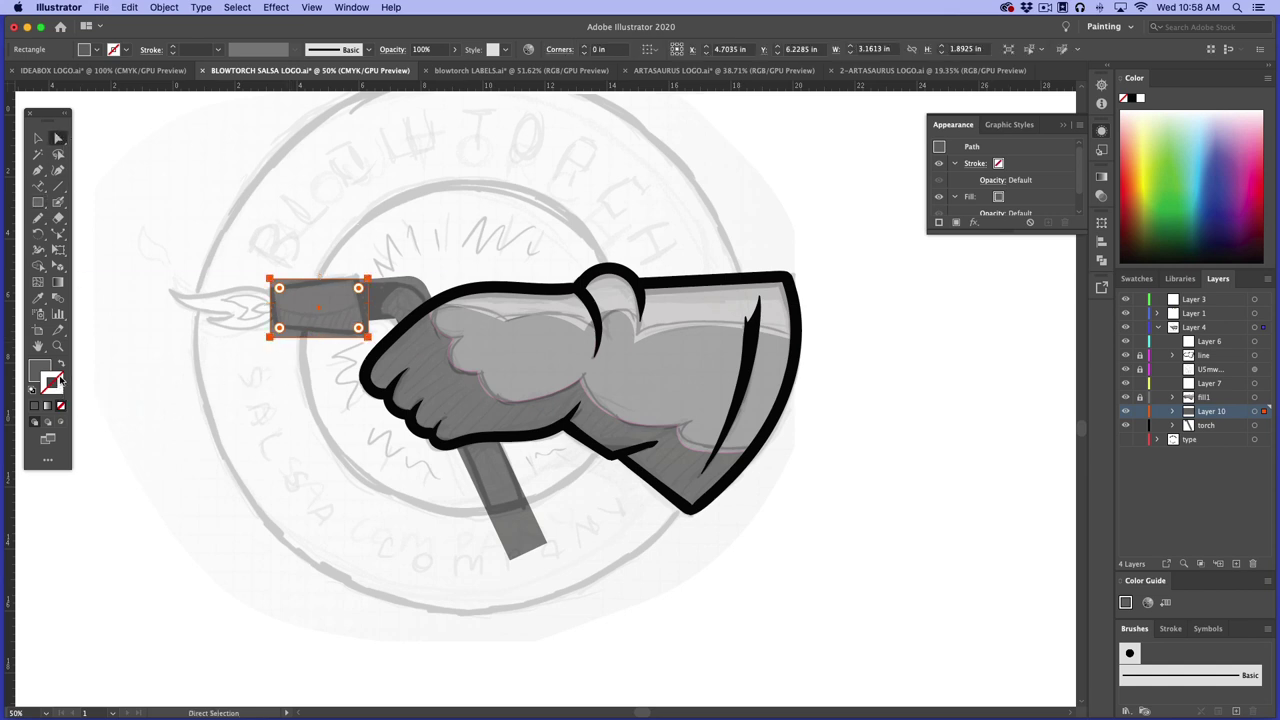
key(z)
click(350, 344)
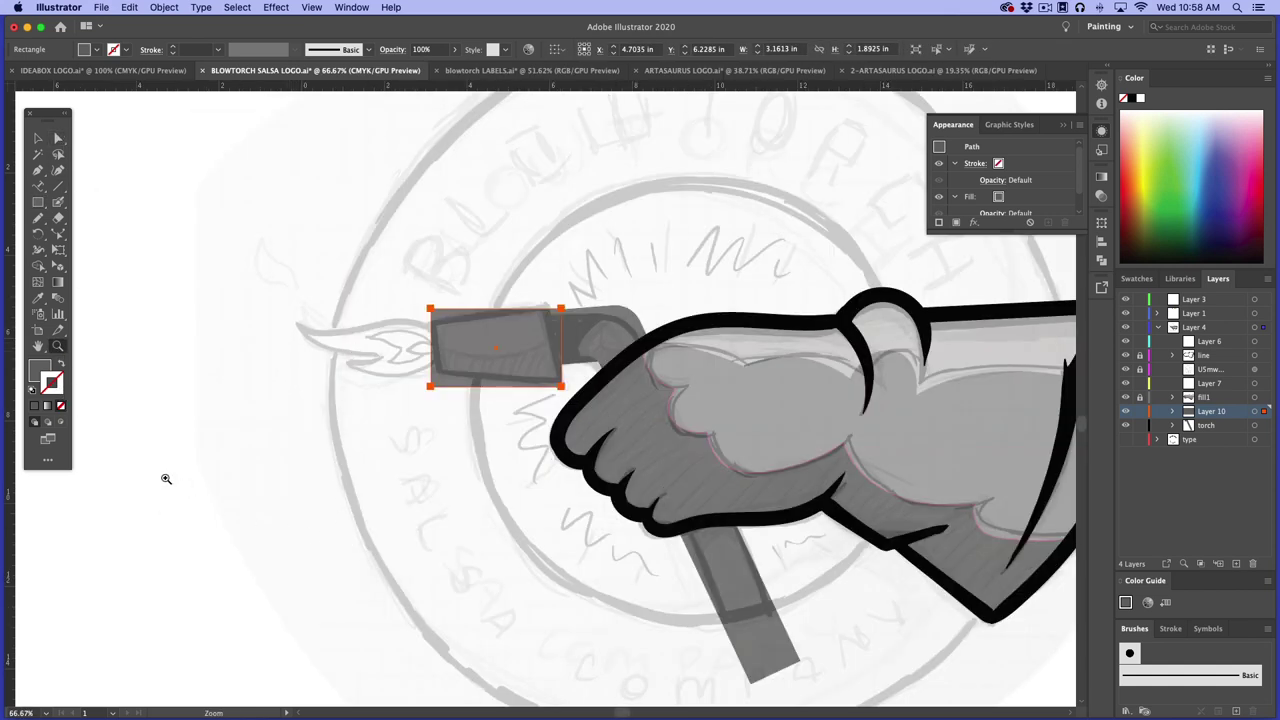
click(62, 366)
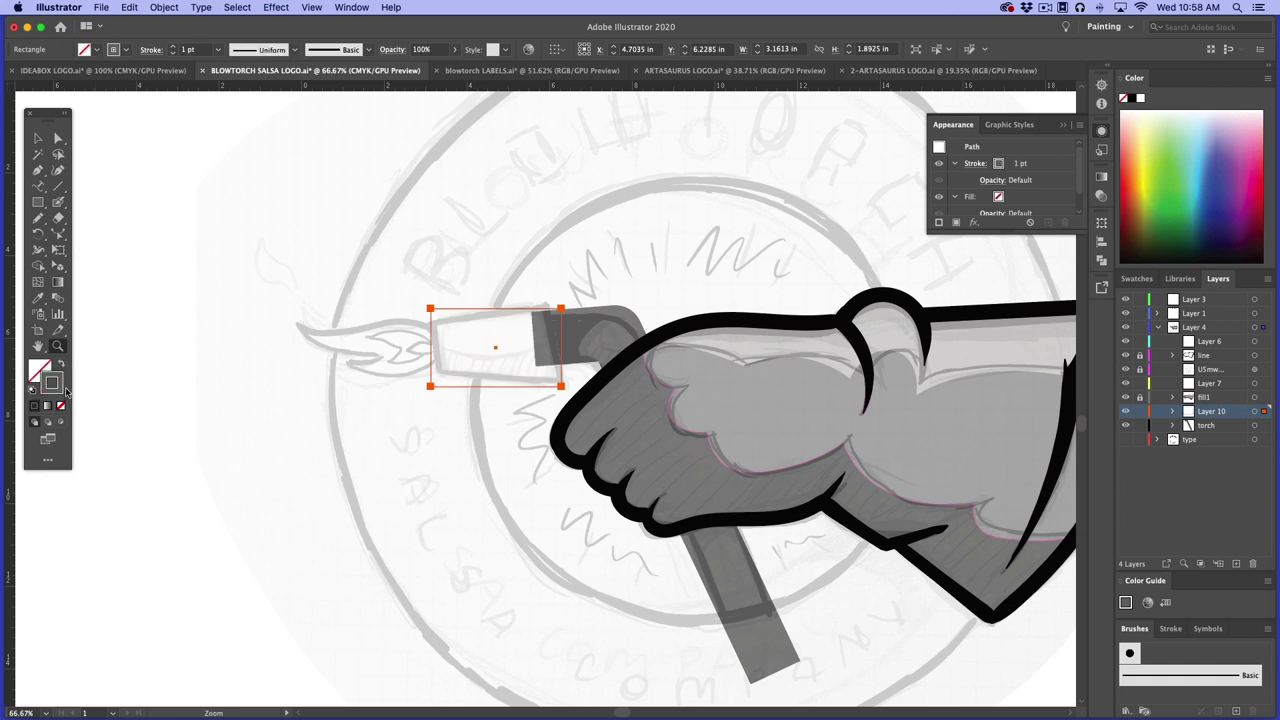
key(a)
click(172, 46)
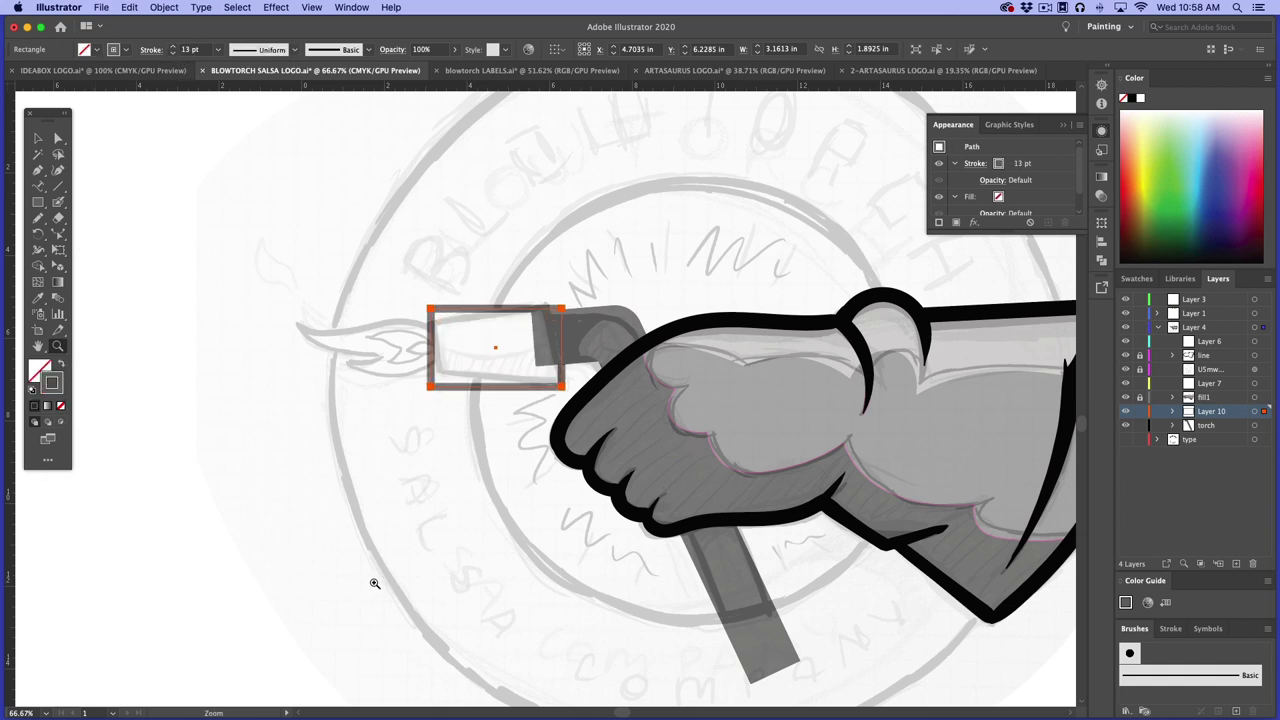
click(441, 446)
scroll(600, 400, right, 5)
scroll(600, 400, up, 2)
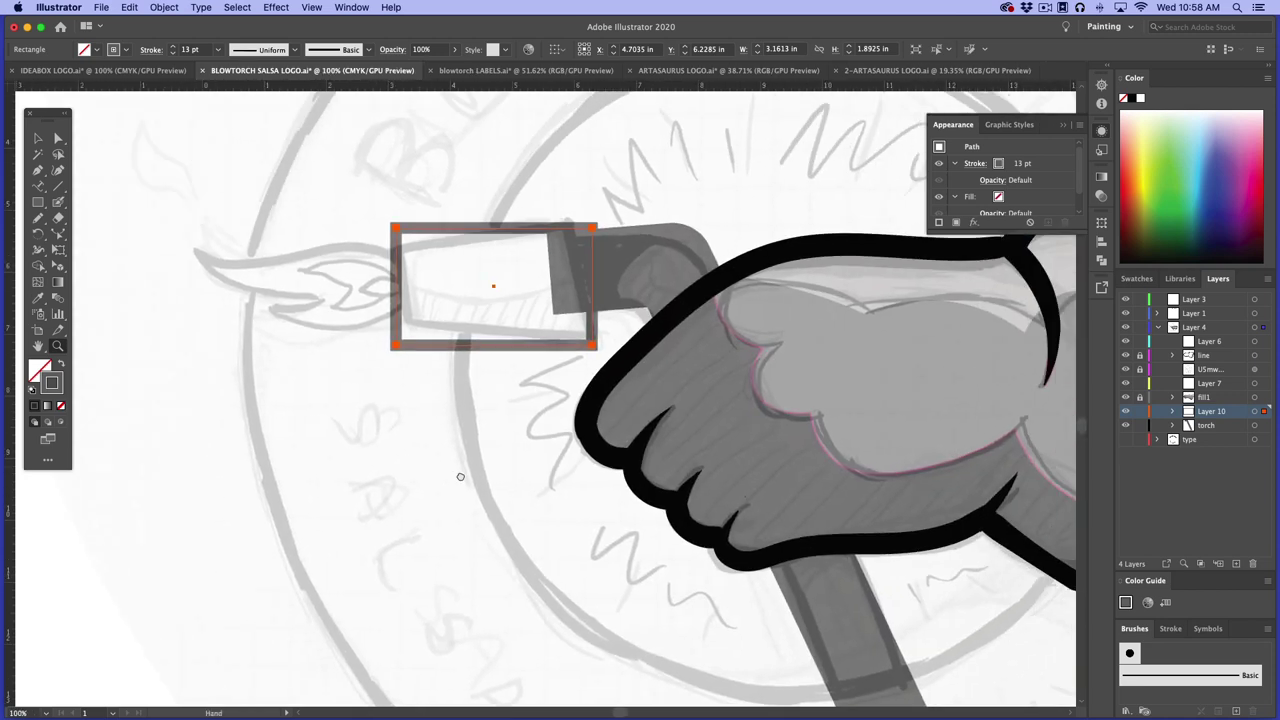
Drag the rectangle's four corner anchors to skew it along the sketched torch barrel
key(a)
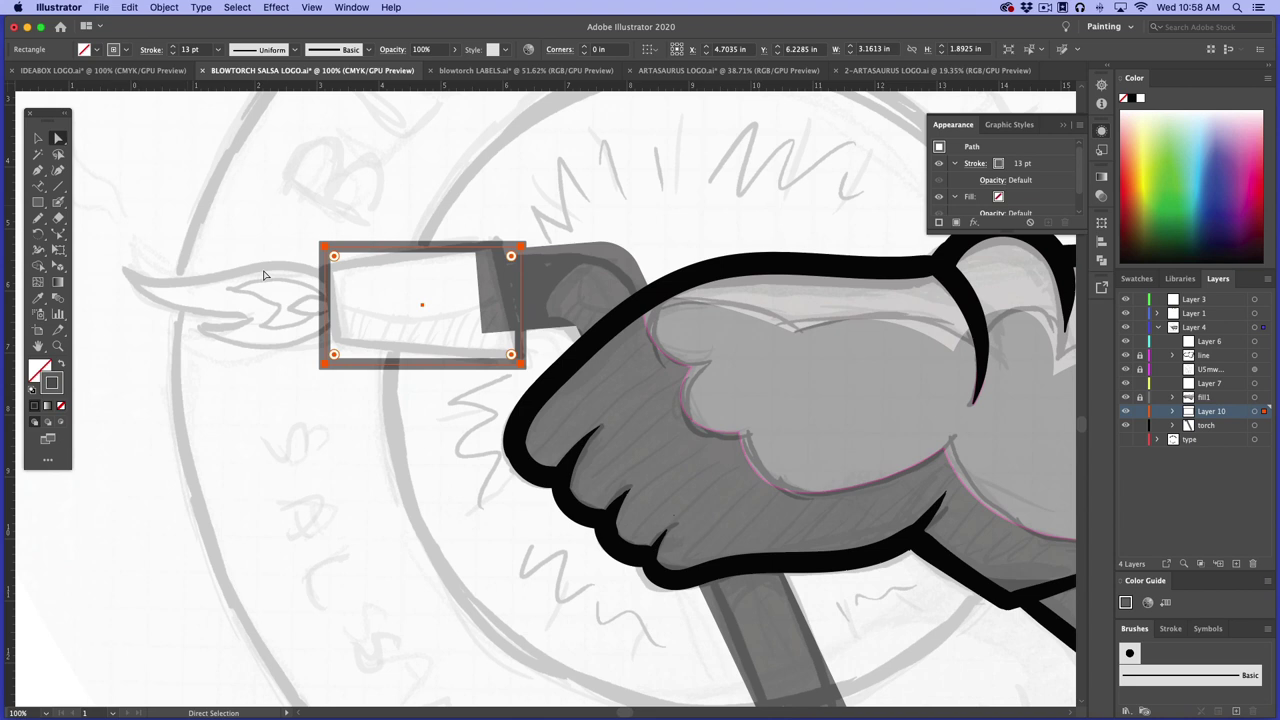
click(322, 378)
click(325, 366)
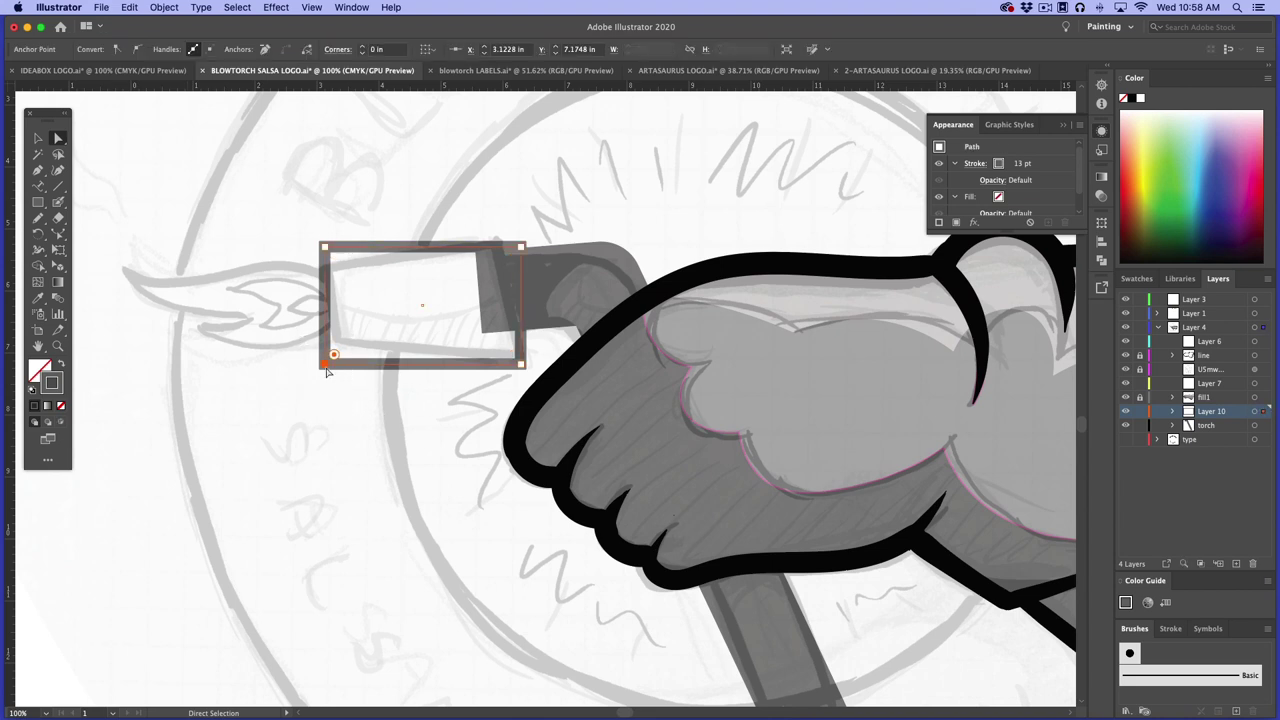
drag(326, 367, 334, 345)
click(330, 250)
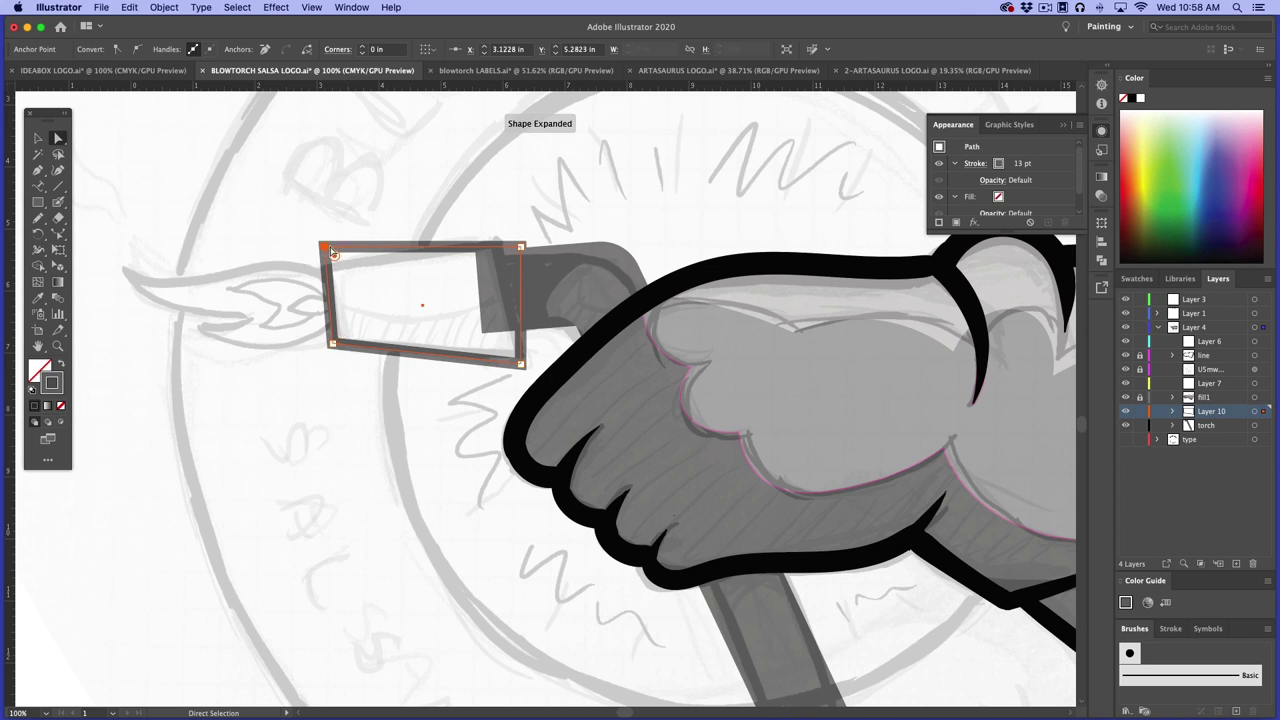
drag(325, 249, 324, 266)
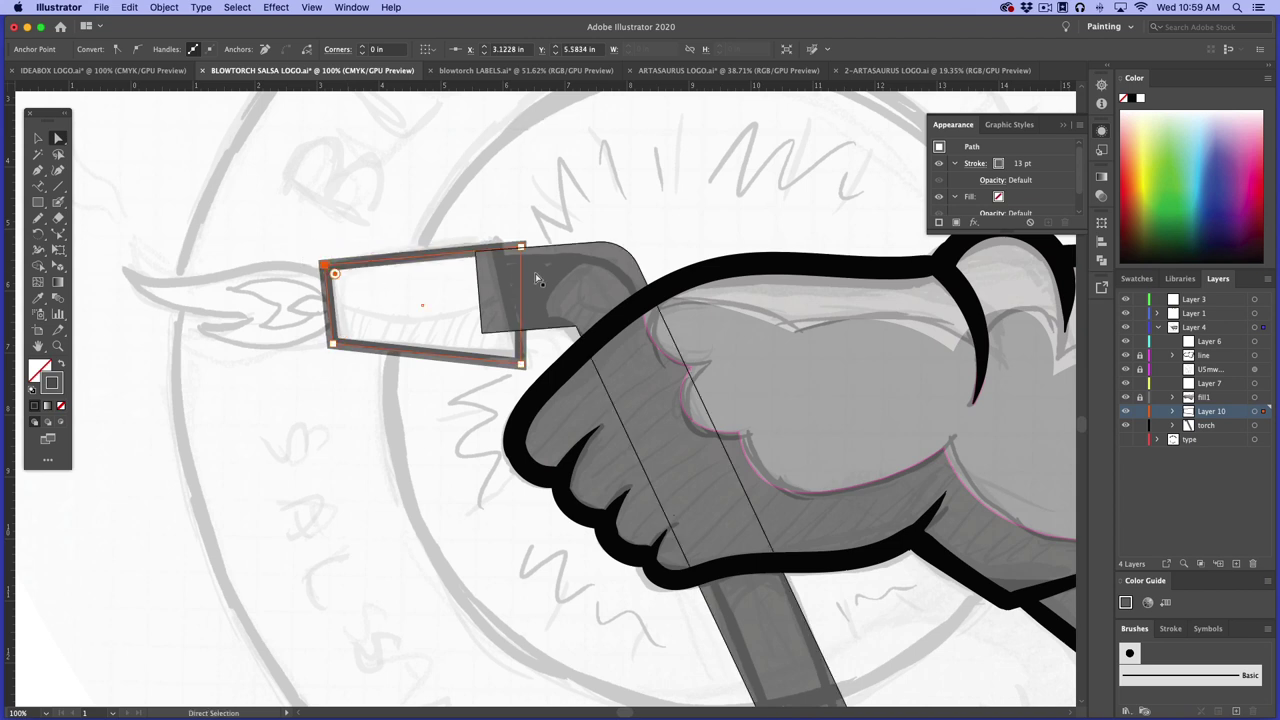
drag(520, 247, 500, 240)
drag(326, 268, 323, 258)
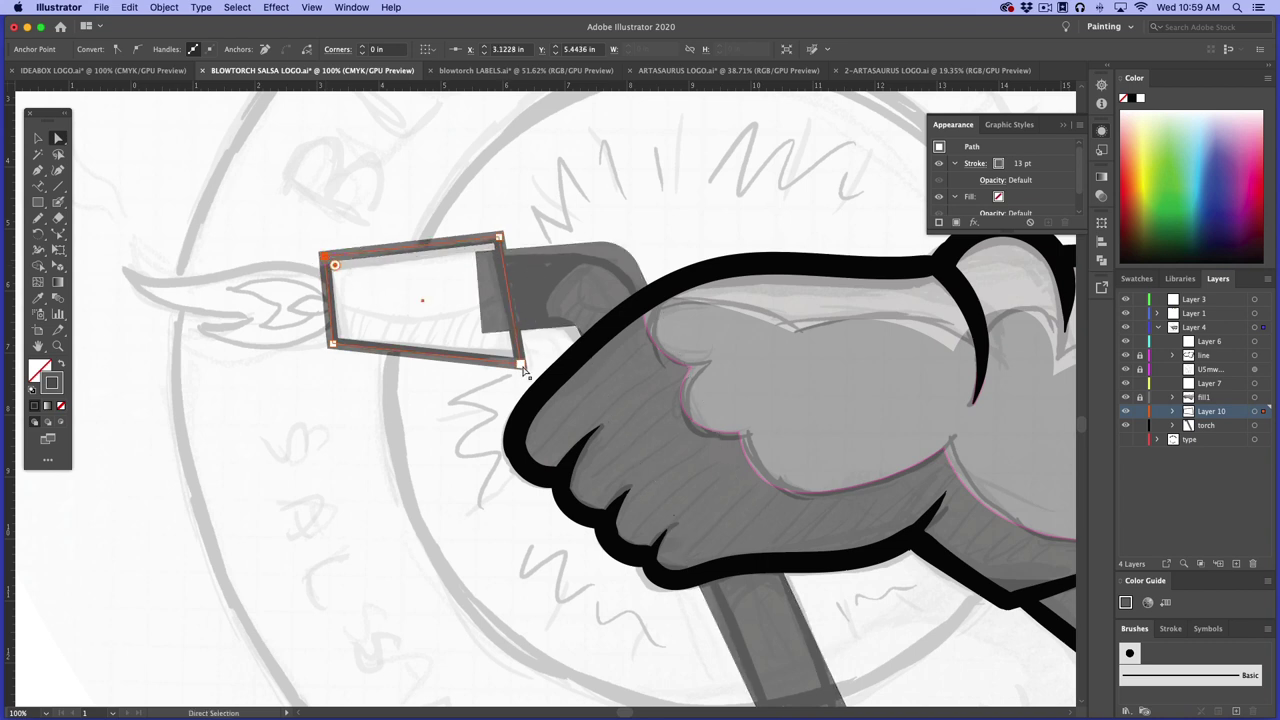
drag(524, 370, 511, 347)
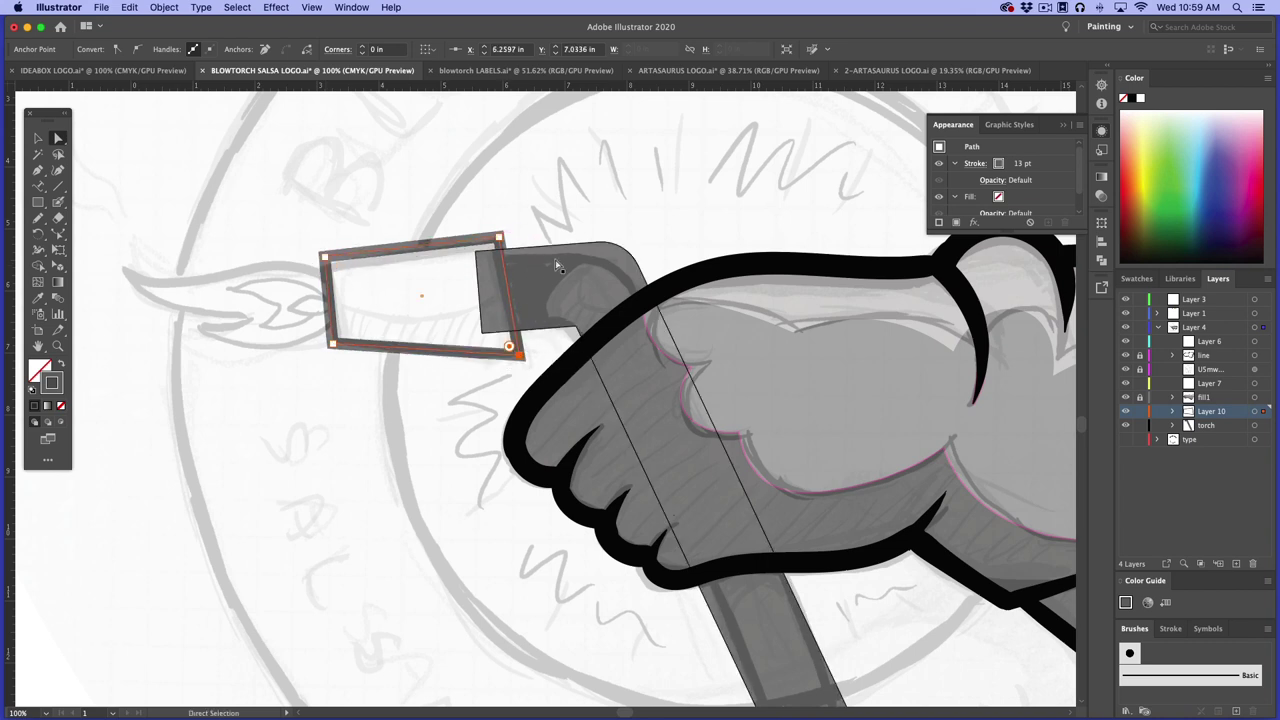
Fill the slanted rectangle with near-white via the Color Picker
double_click(40, 370)
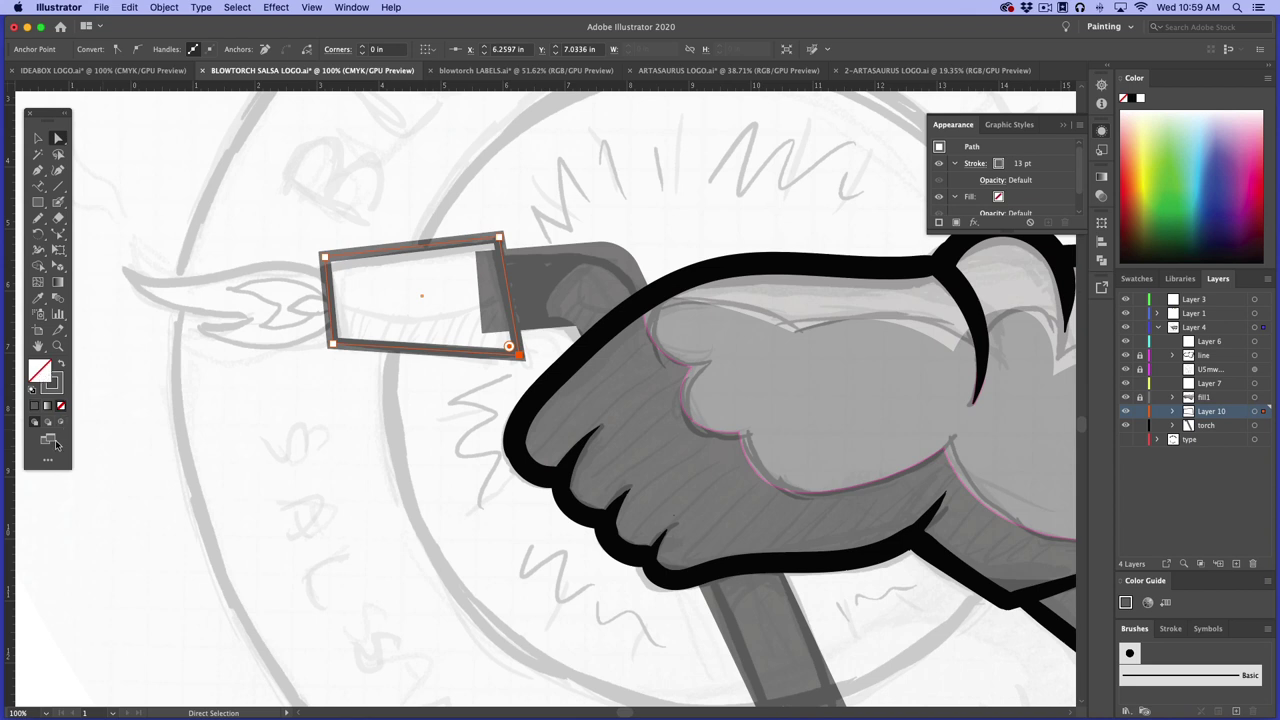
click(527, 353)
click(464, 283)
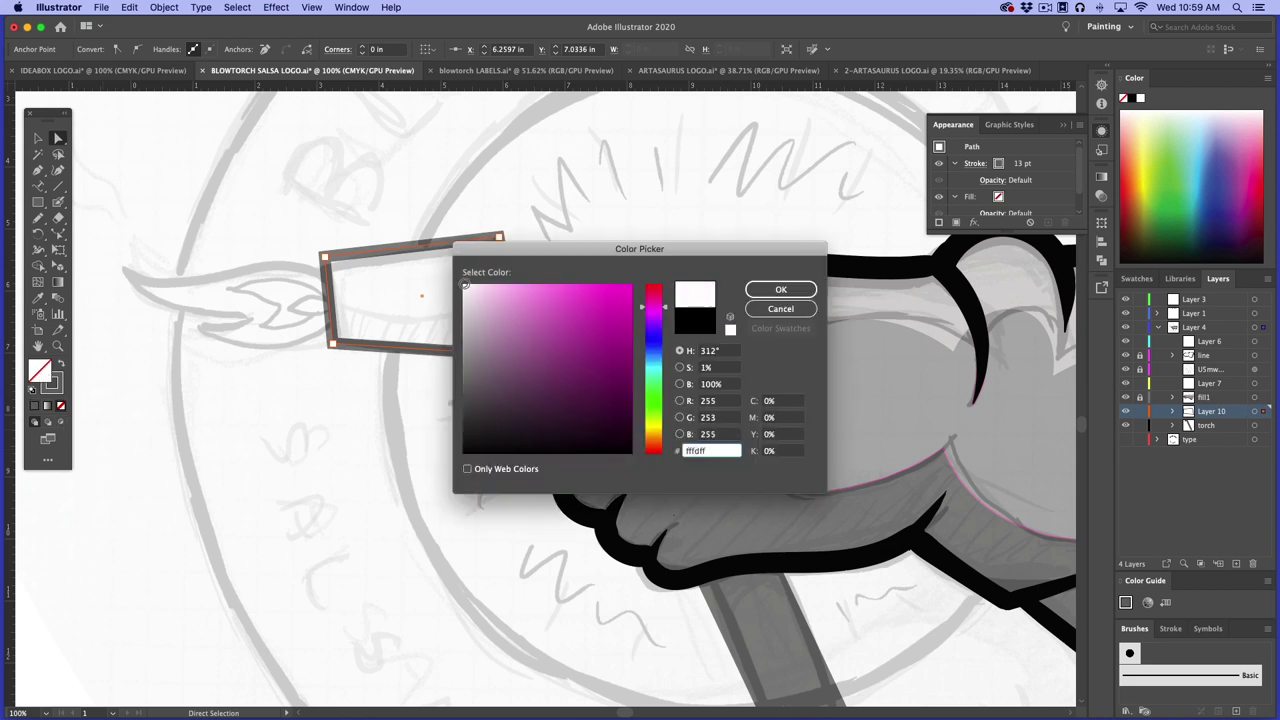
click(779, 289)
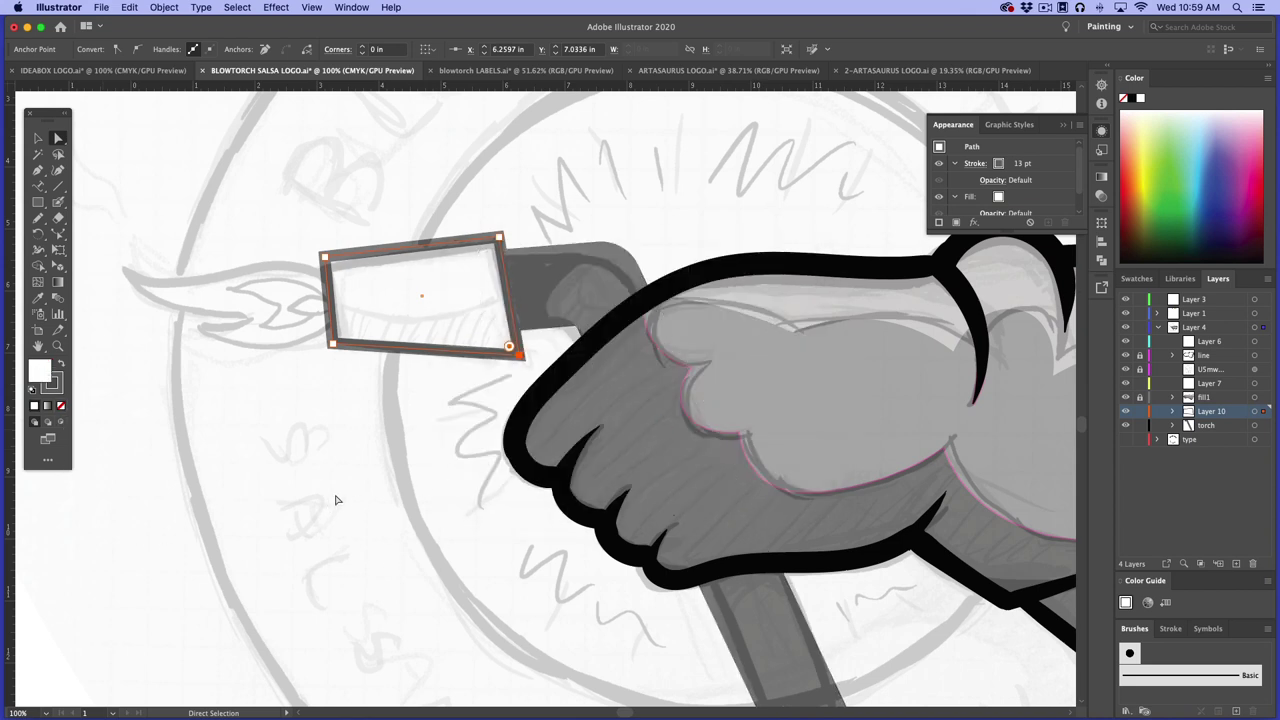
click(47, 140)
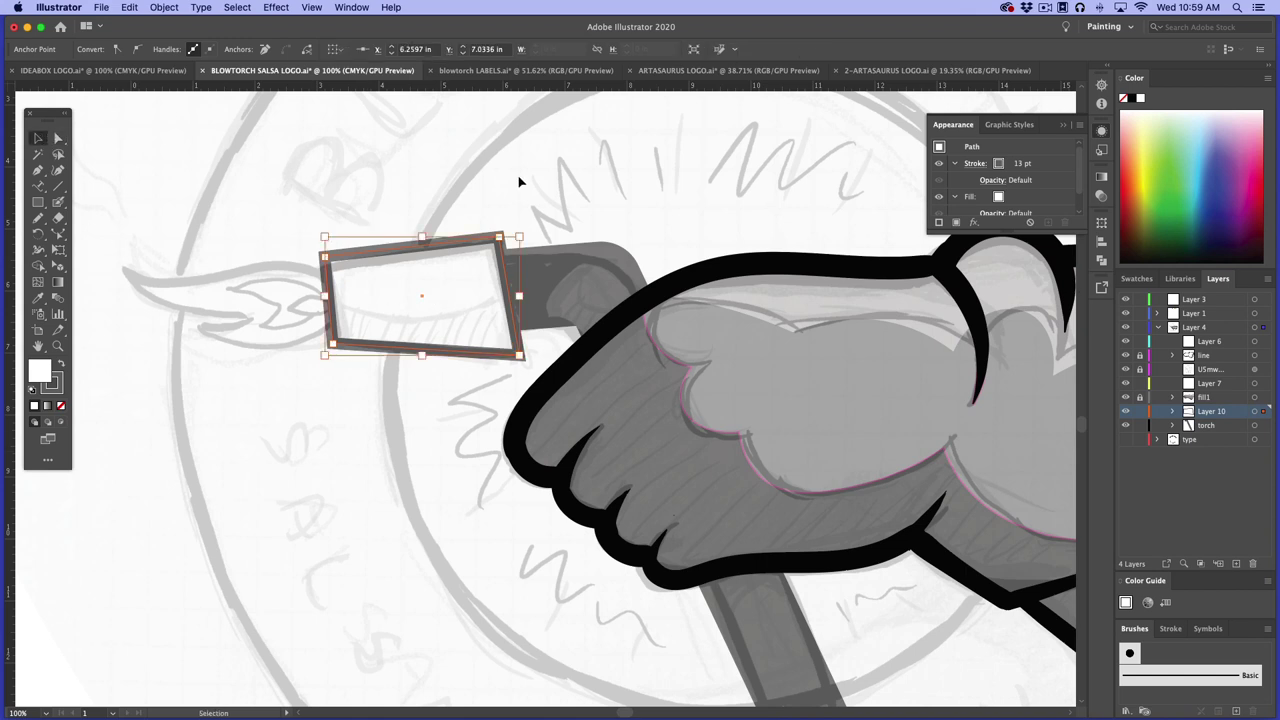
click(580, 210)
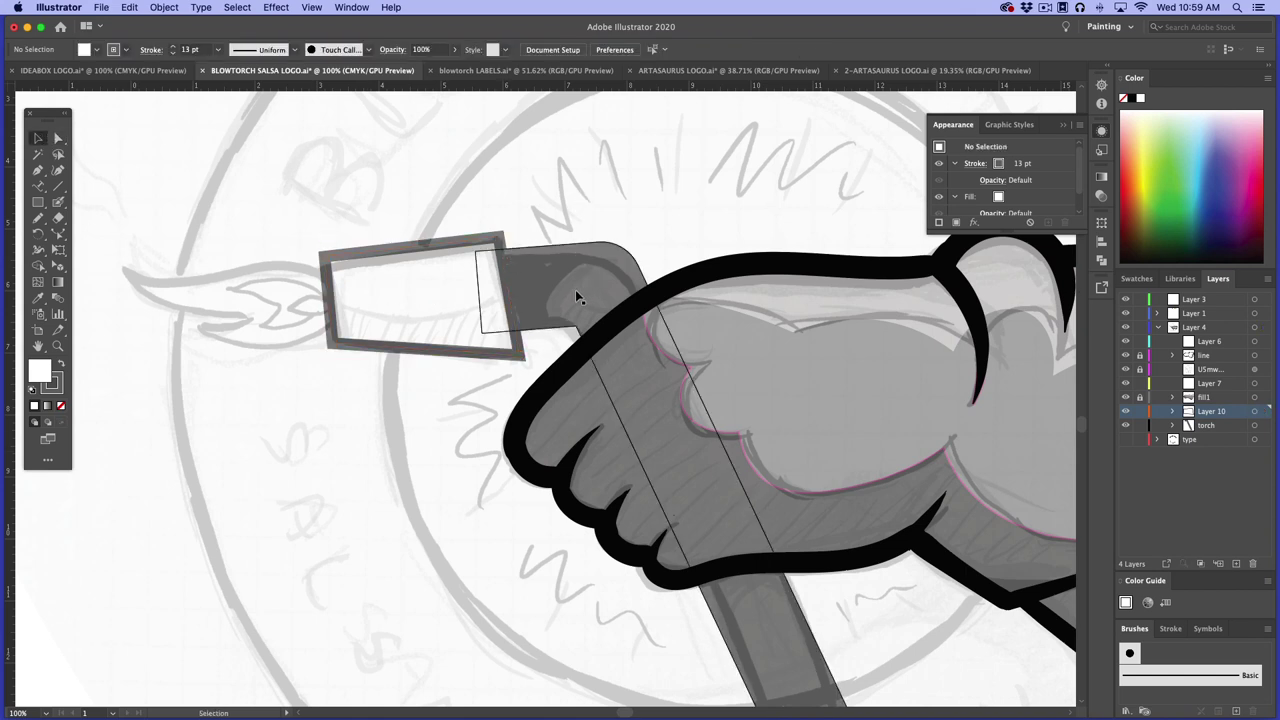
click(501, 239)
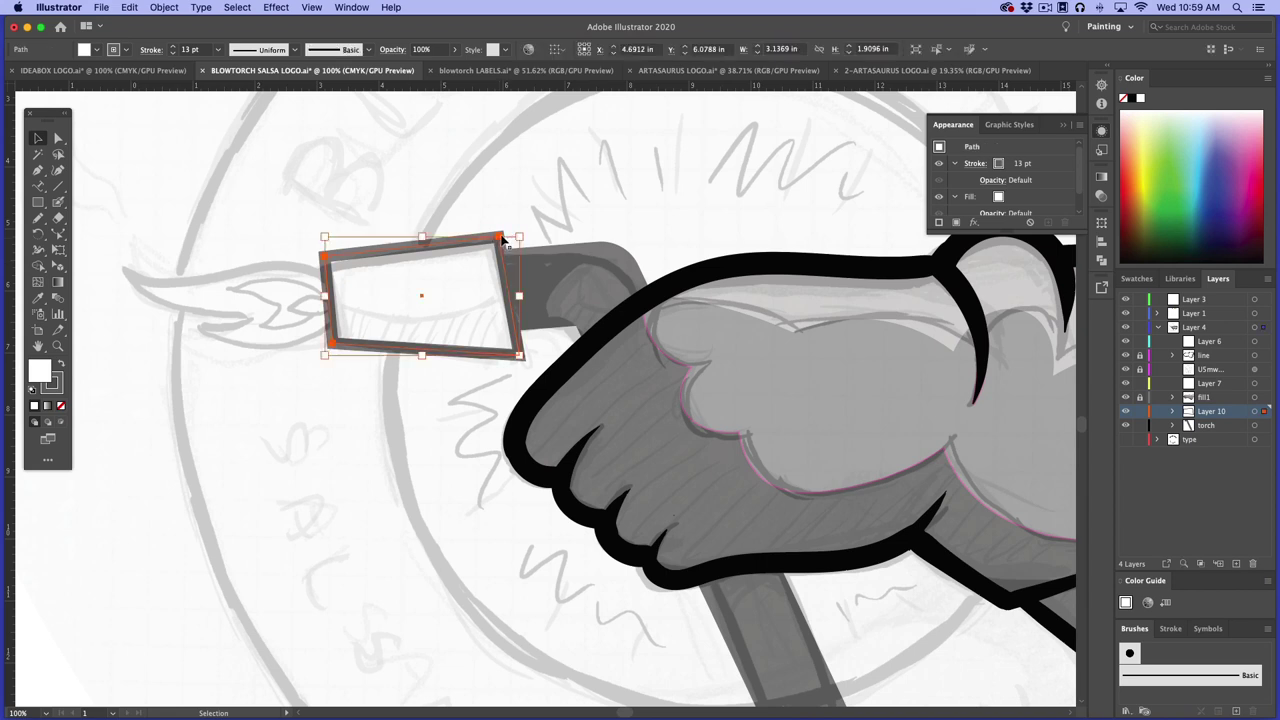
Make the rectangle's stroke black and thicken it to 16 pt
key(x)
double_click(58, 386)
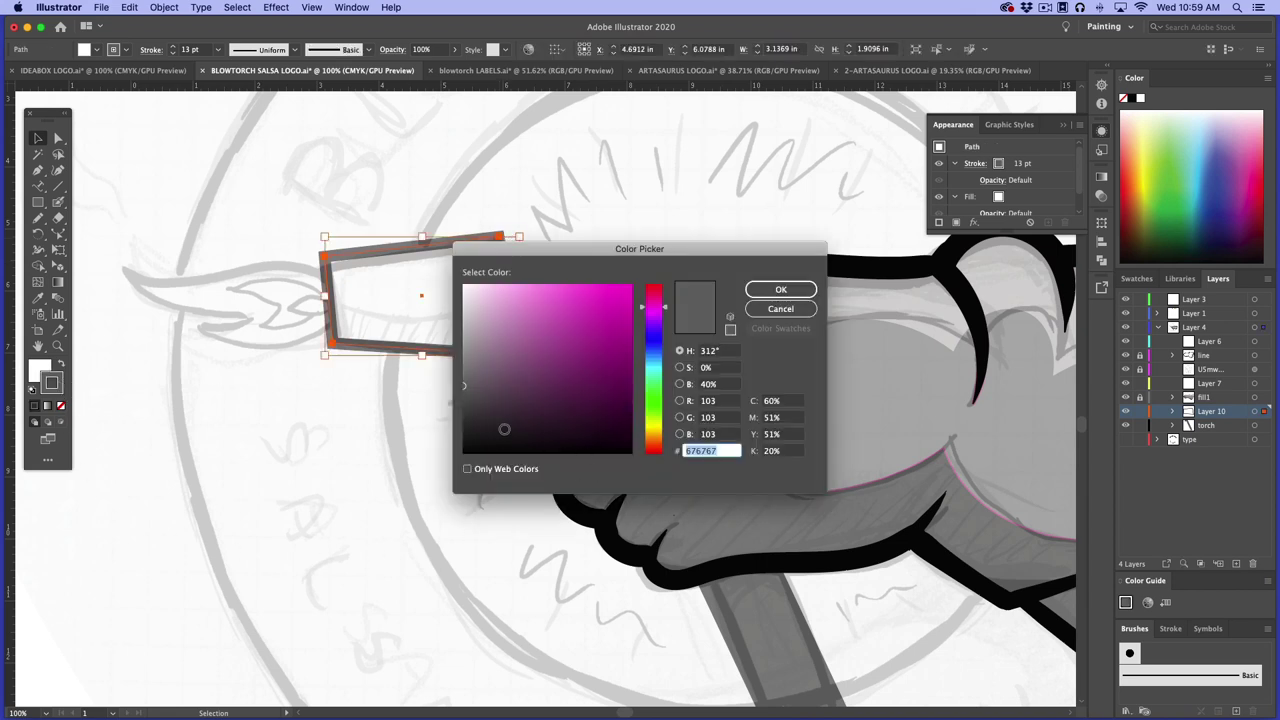
drag(497, 425, 471, 444)
click(780, 289)
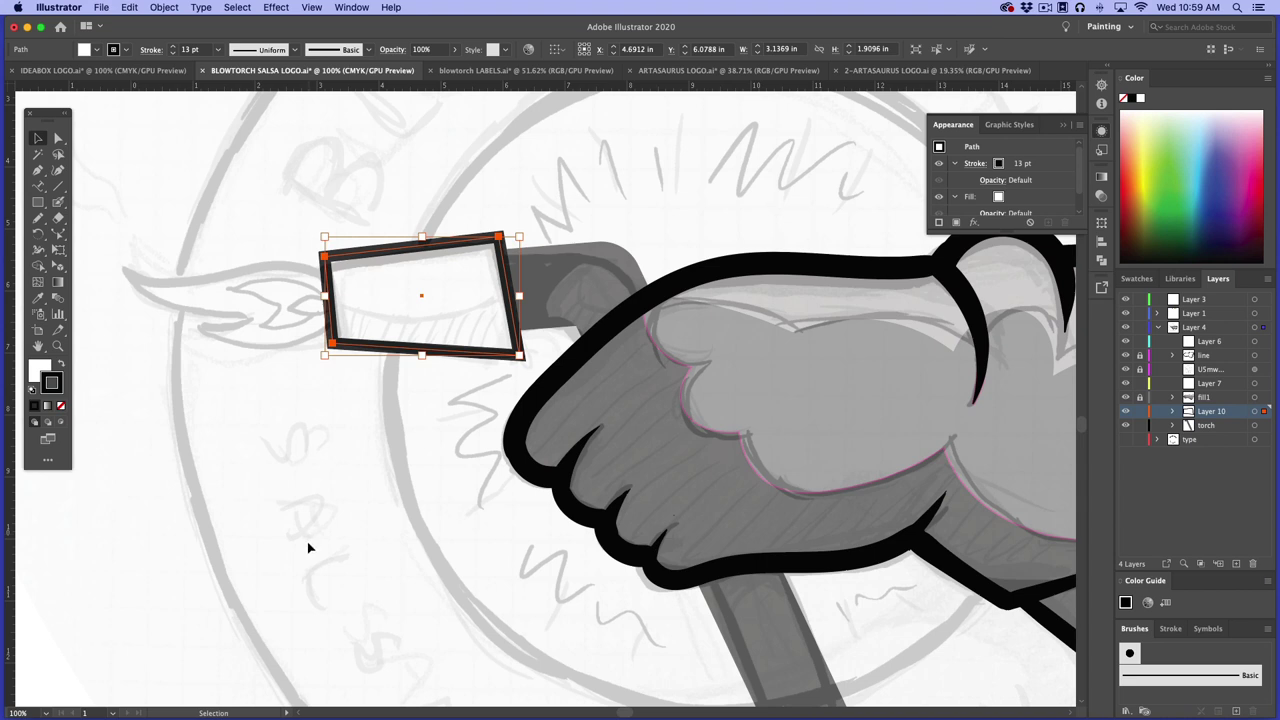
click(174, 48)
click(174, 48)
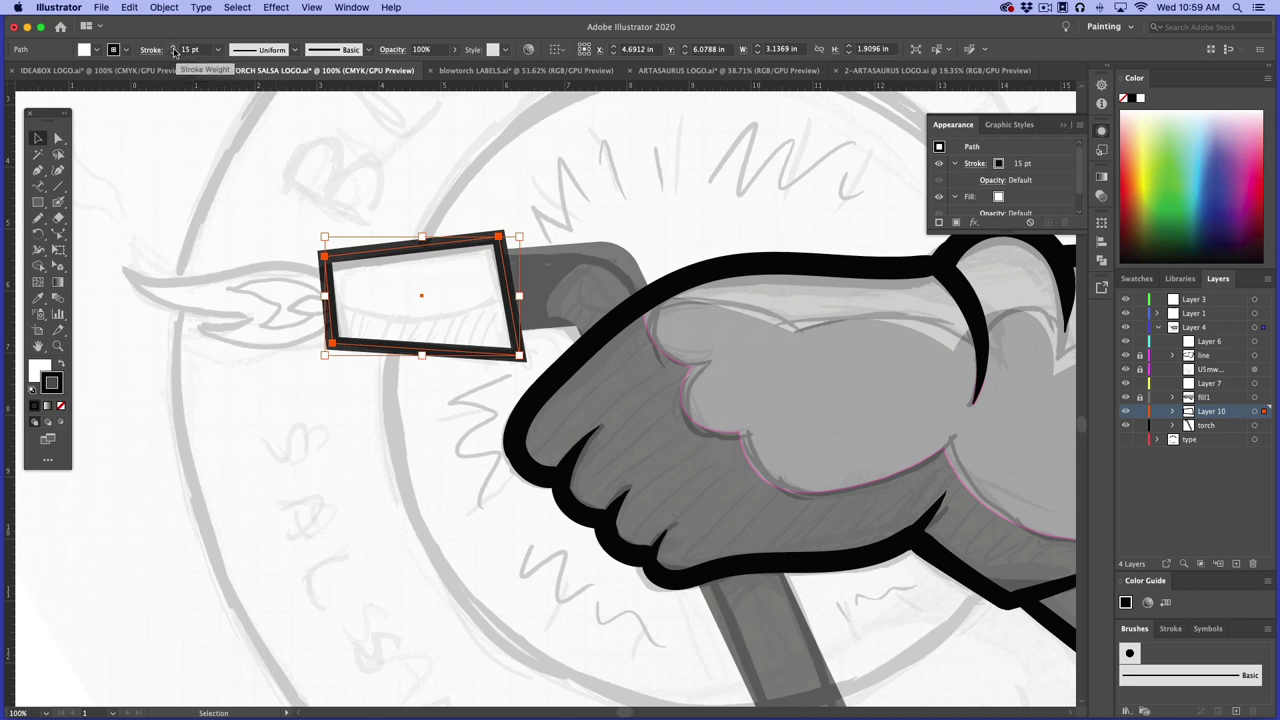
click(174, 48)
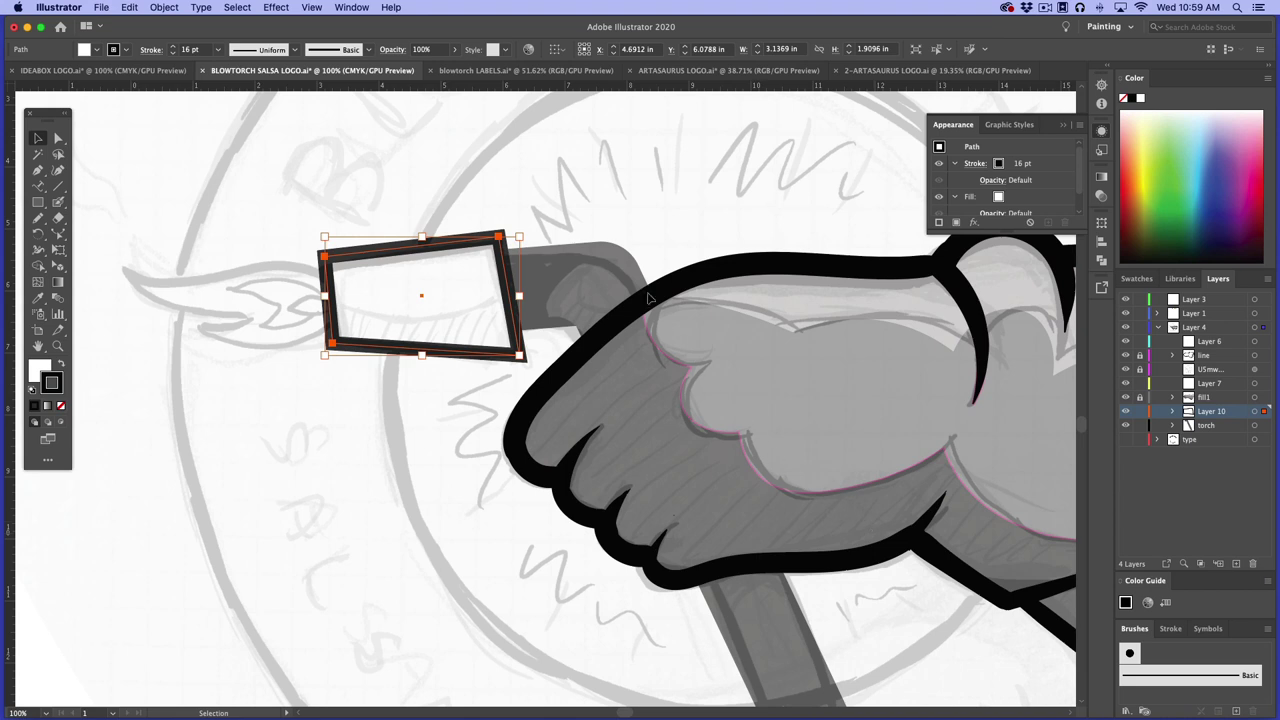
Expand the 16 pt tip rectangle's fill and stroke via Object > Expand, then deselect
click(164, 7)
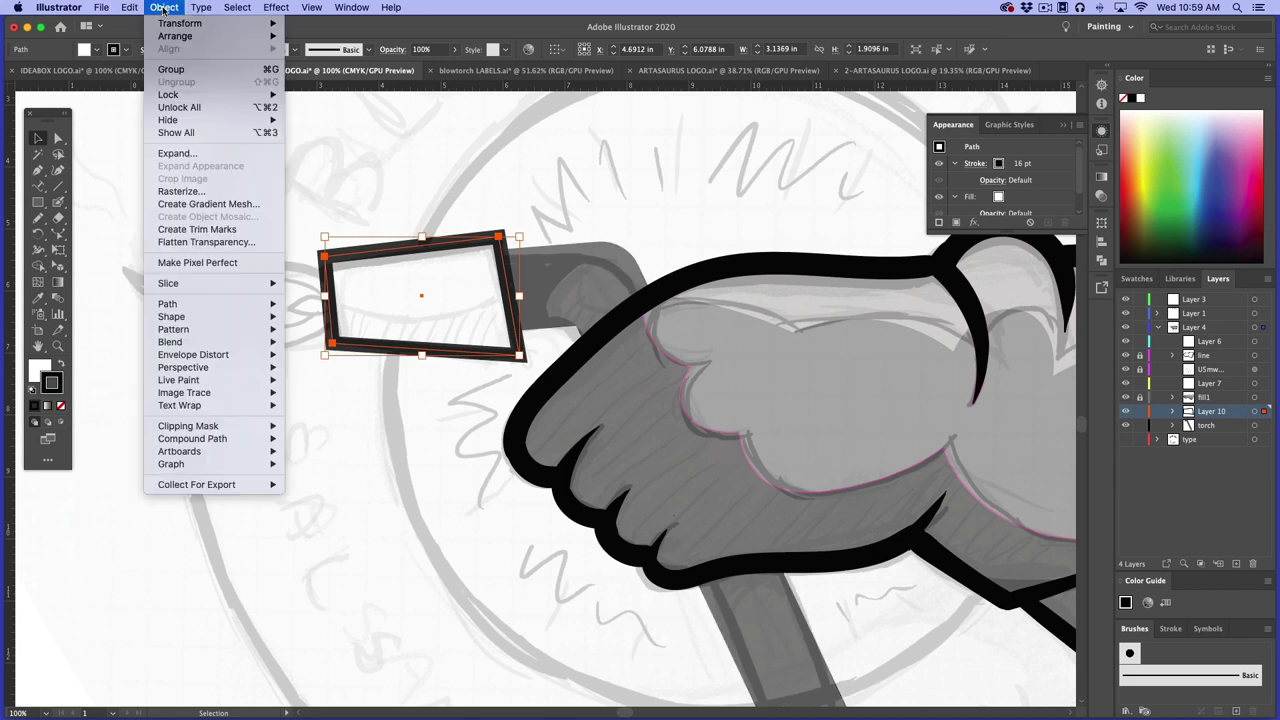
click(187, 155)
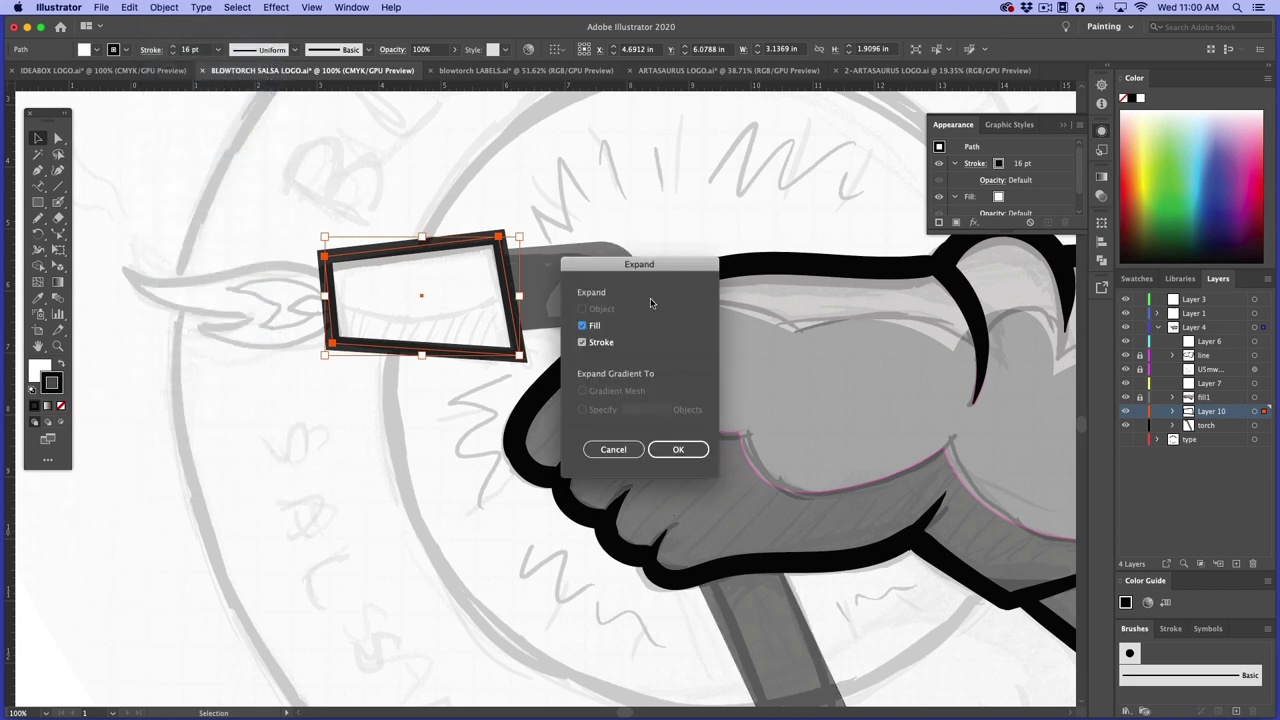
click(678, 449)
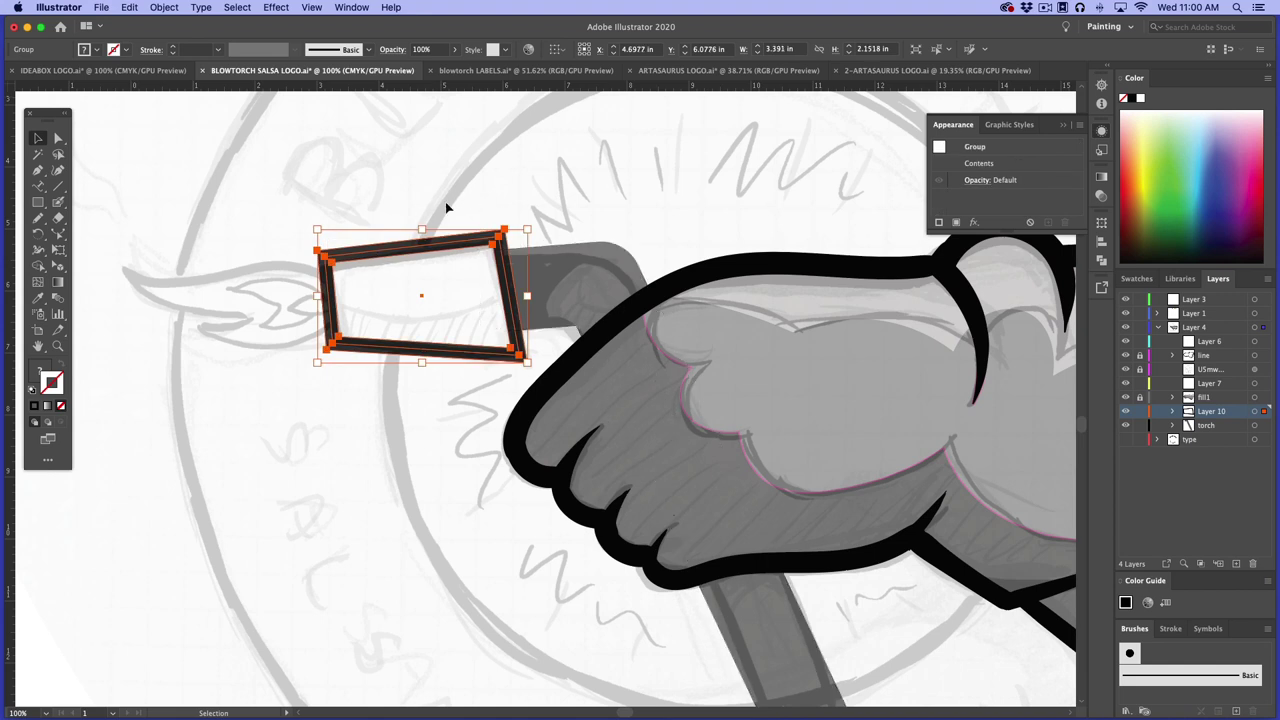
click(478, 181)
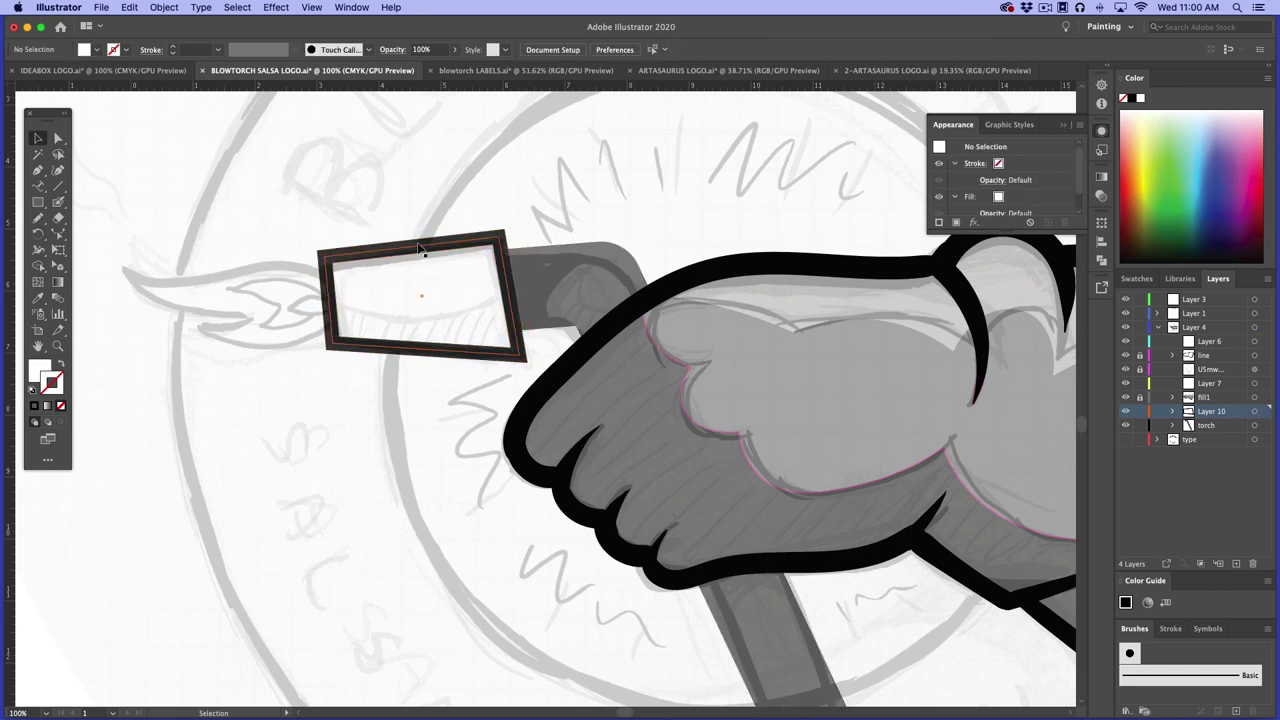
Round the torch neck's corners by dragging the live corner widget
click(573, 279)
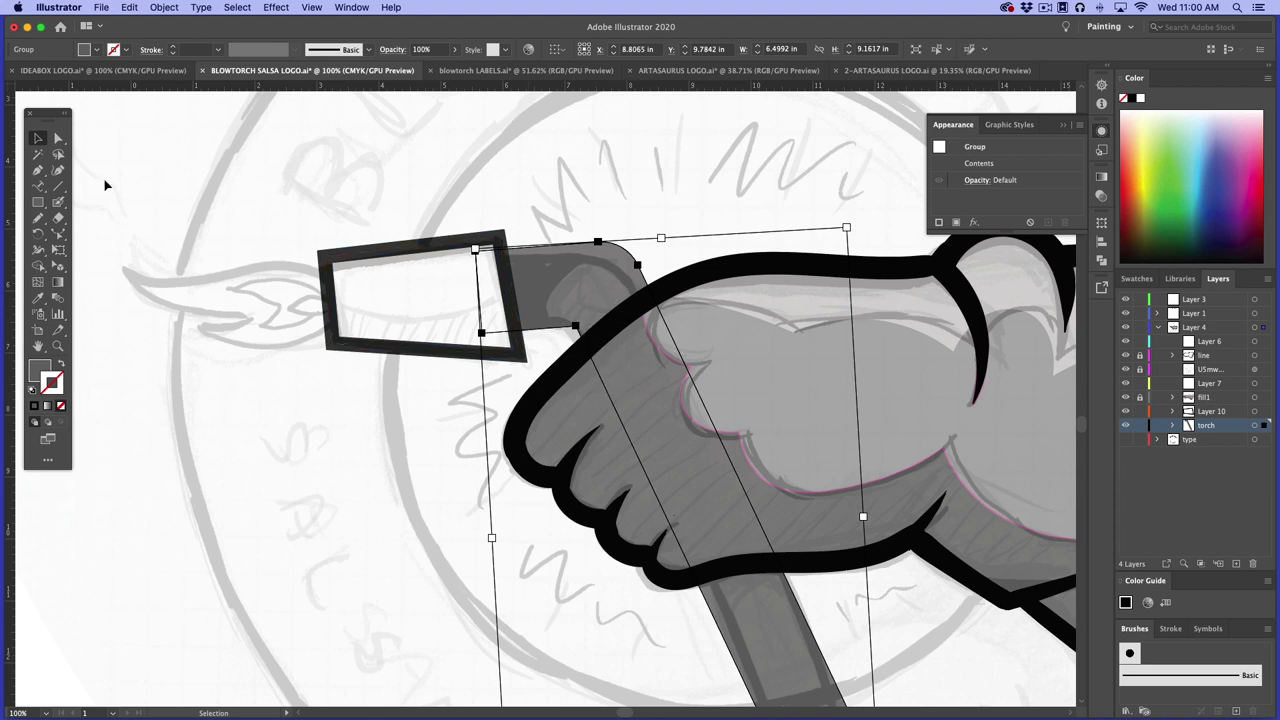
key(a)
drag(569, 337, 567, 341)
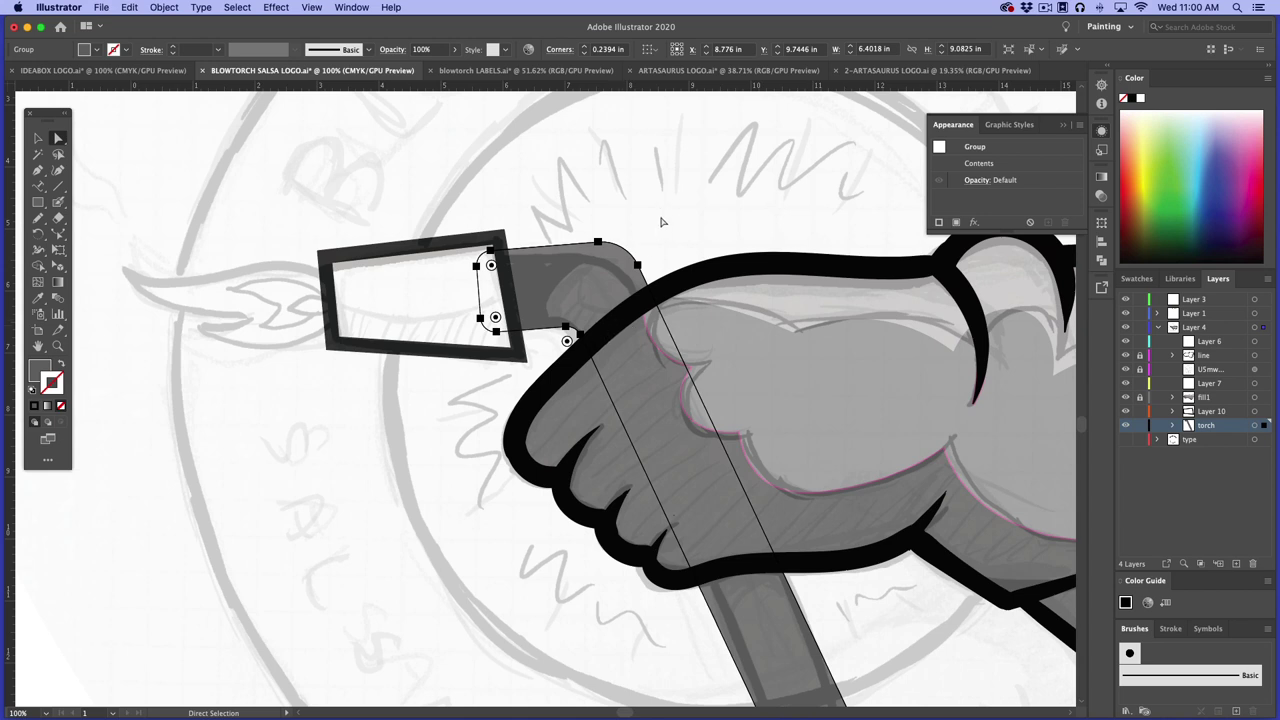
click(631, 269)
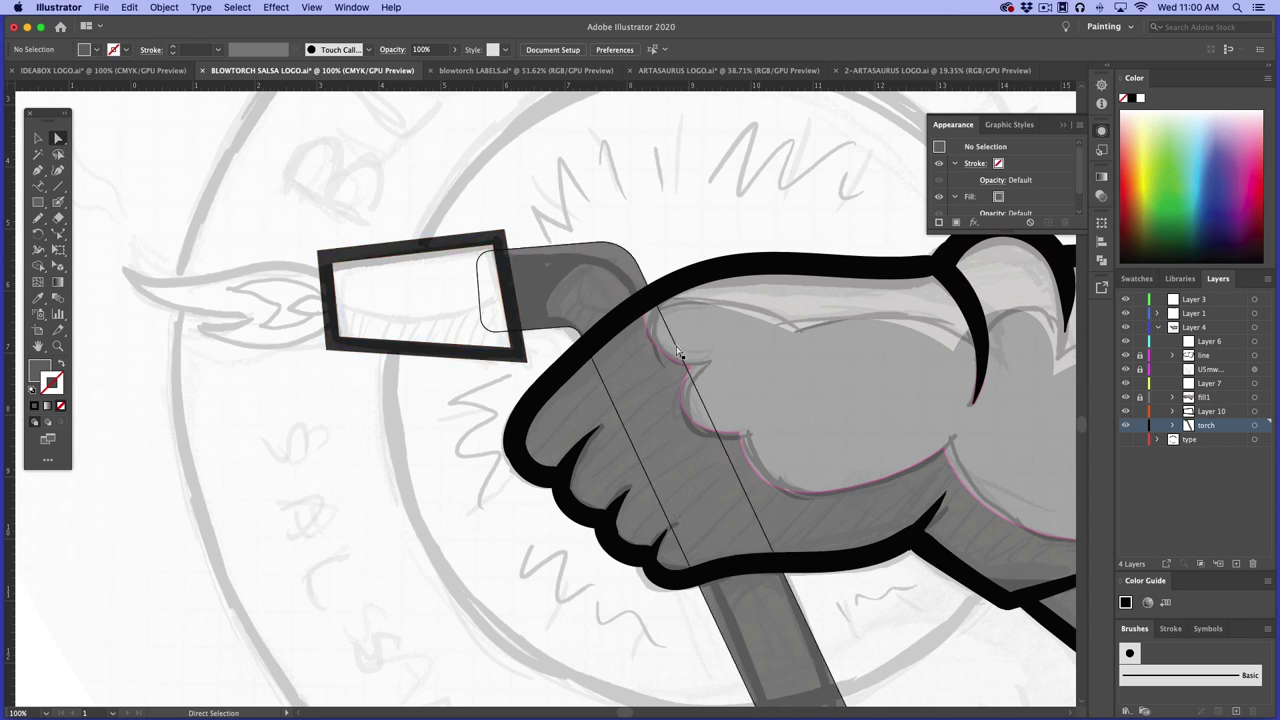
Set the torch neck's outline colour to black
click(557, 259)
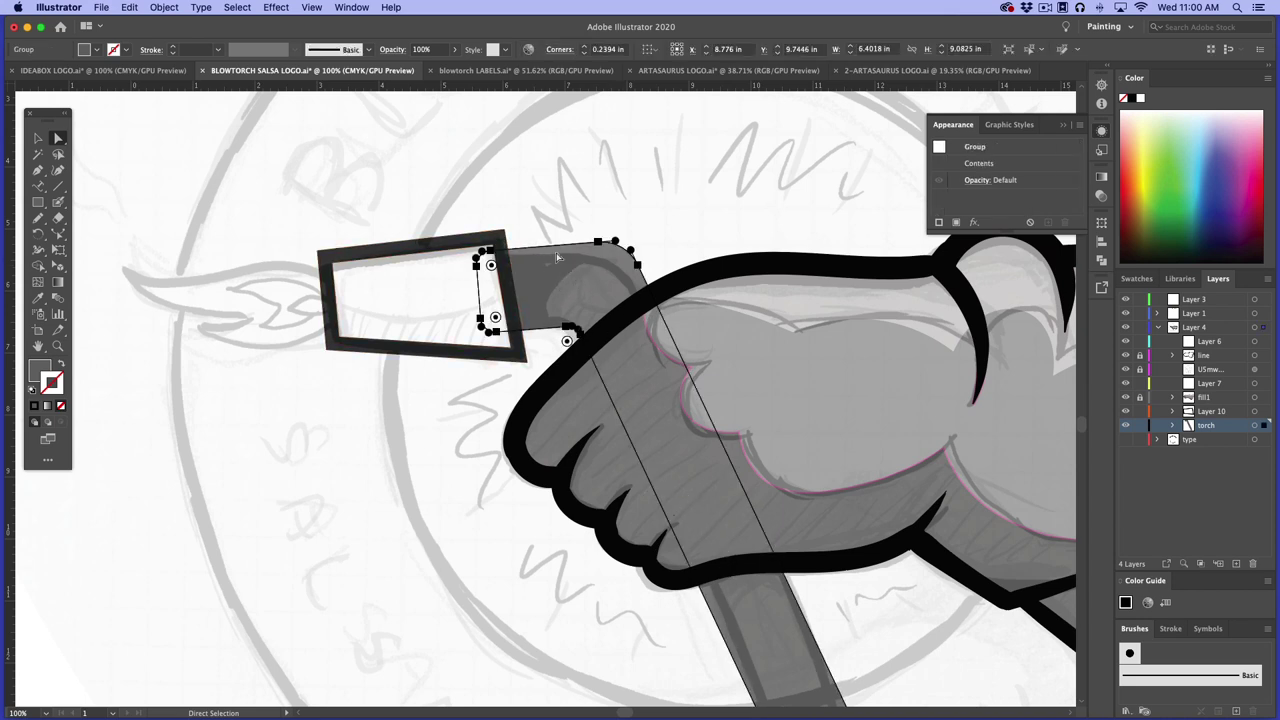
double_click(56, 378)
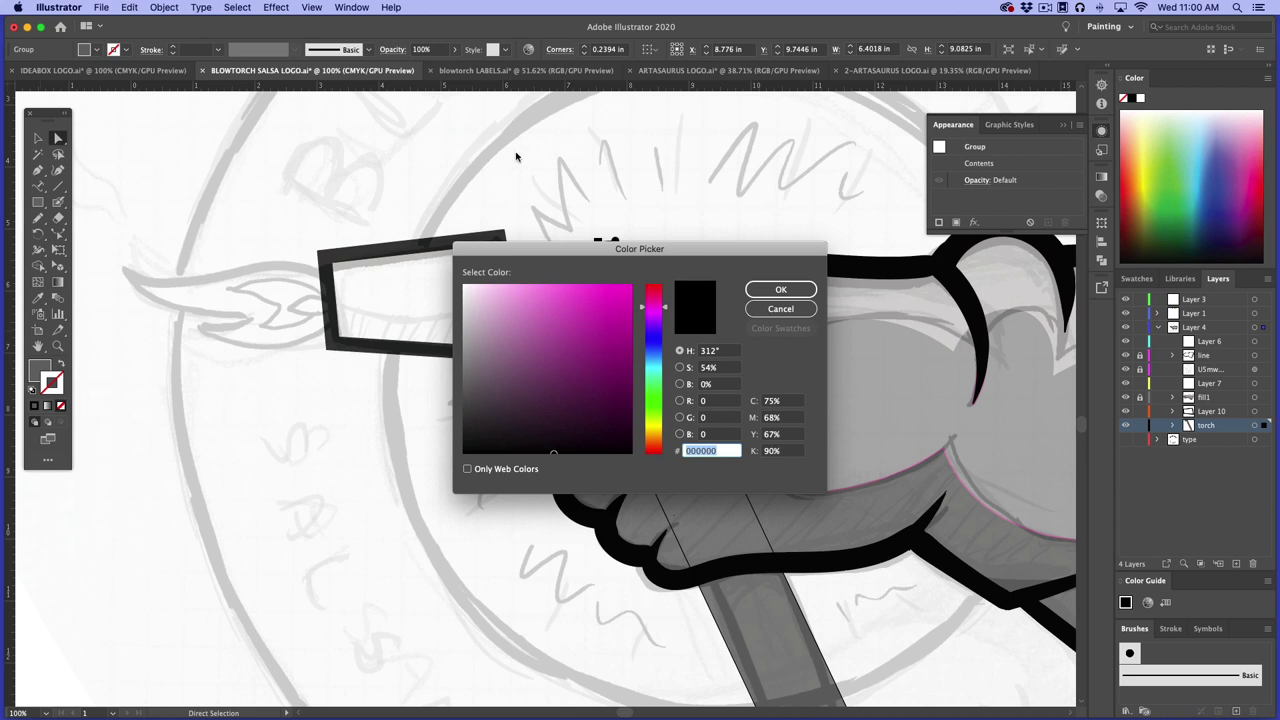
drag(507, 435, 460, 458)
click(800, 286)
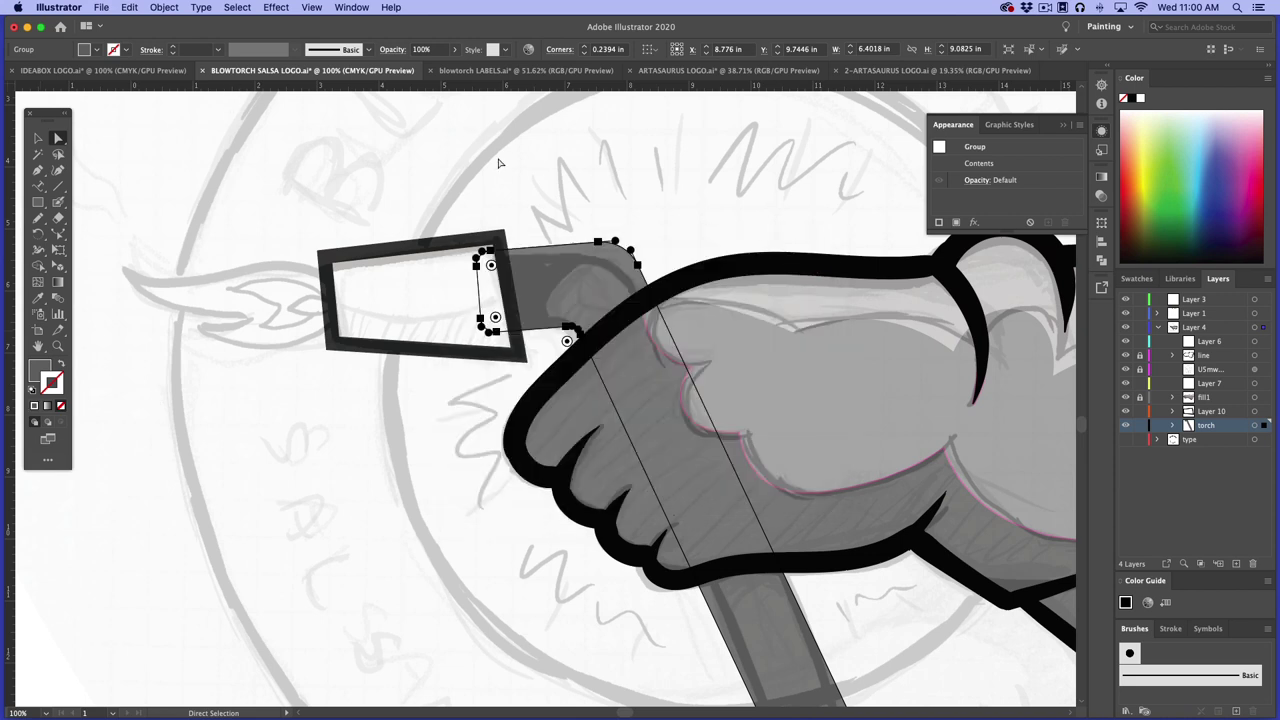
Raise the torch neck's outline weight to 16 pt
click(175, 48)
click(175, 48)
click(175, 48)
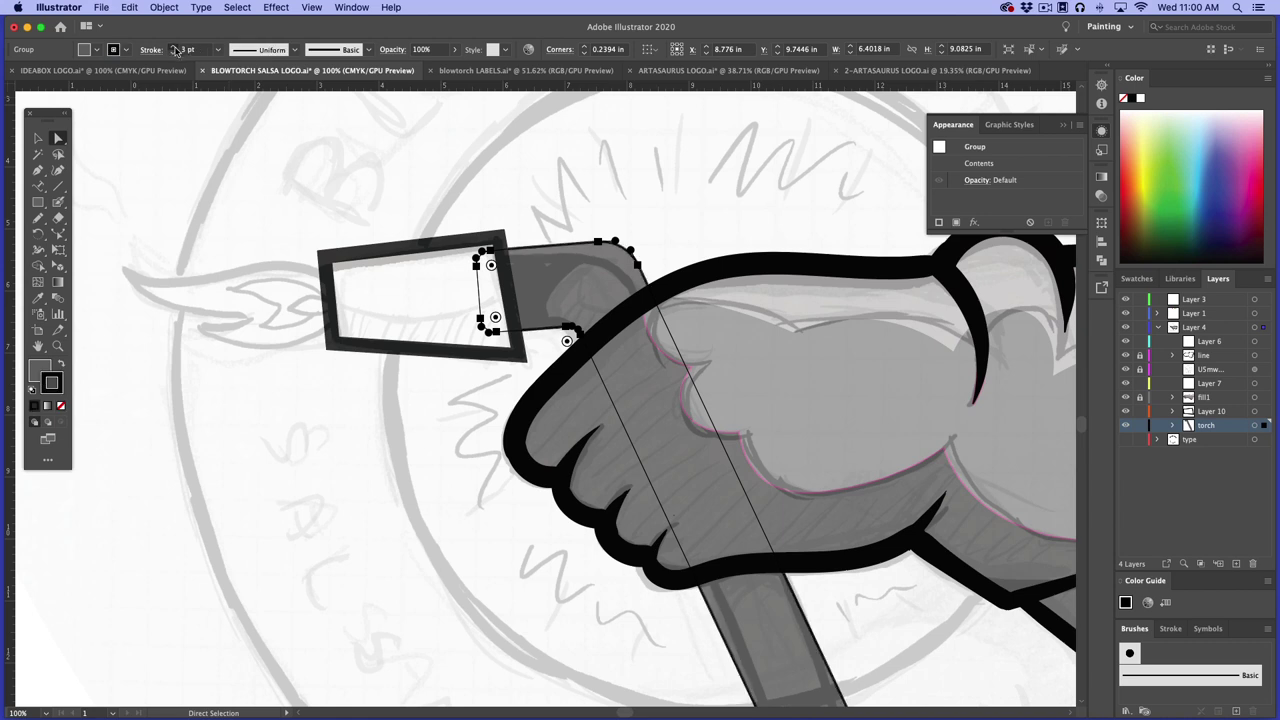
click(175, 48)
click(175, 48)
click(175, 48)
click(175, 48)
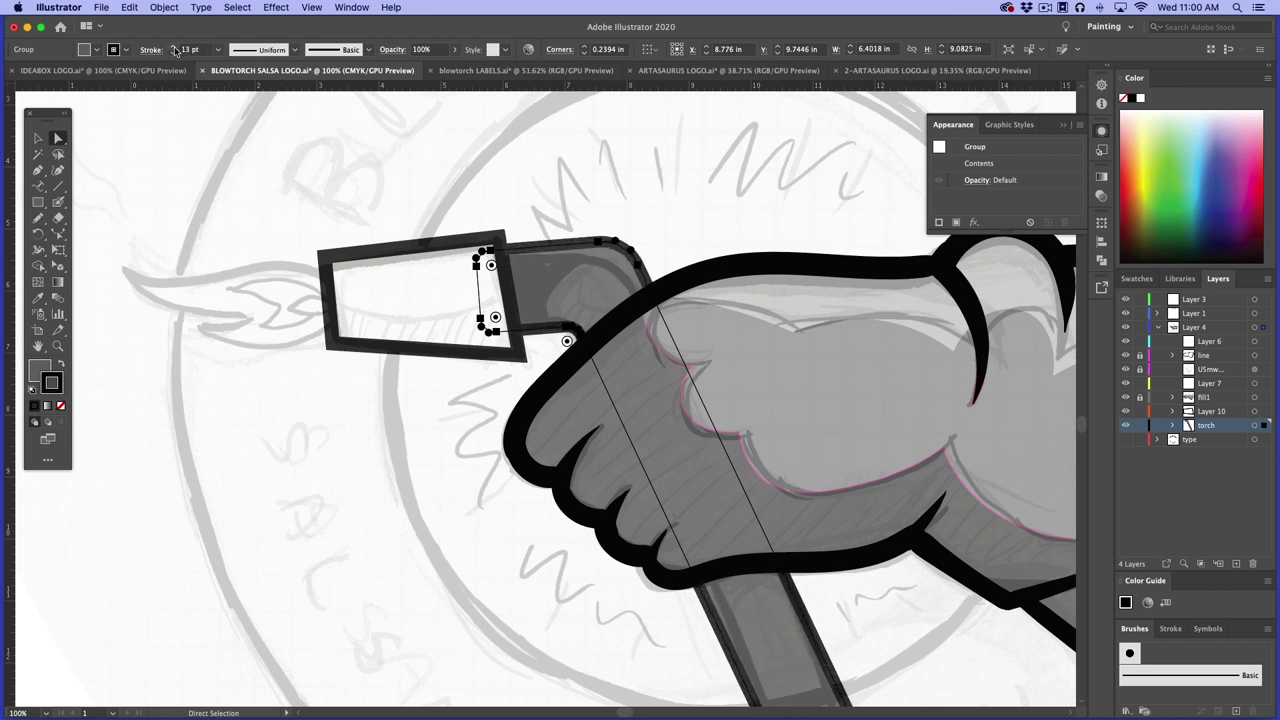
click(175, 48)
click(175, 48)
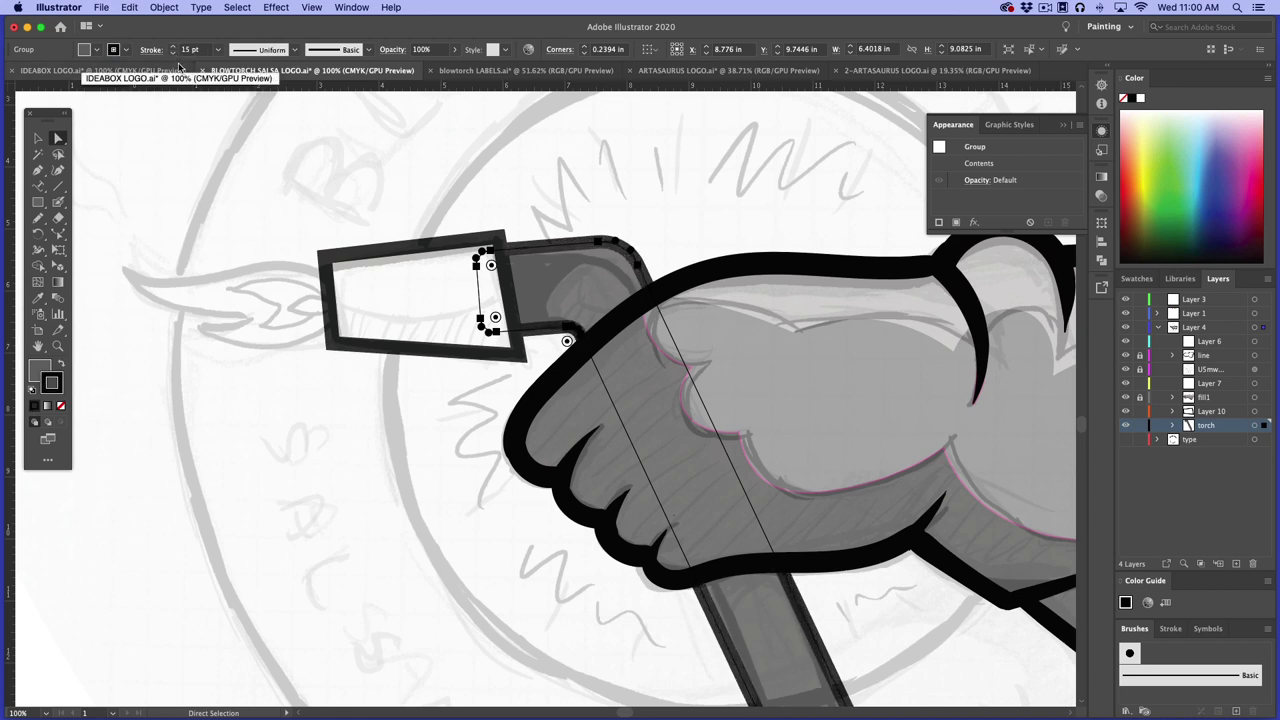
click(176, 48)
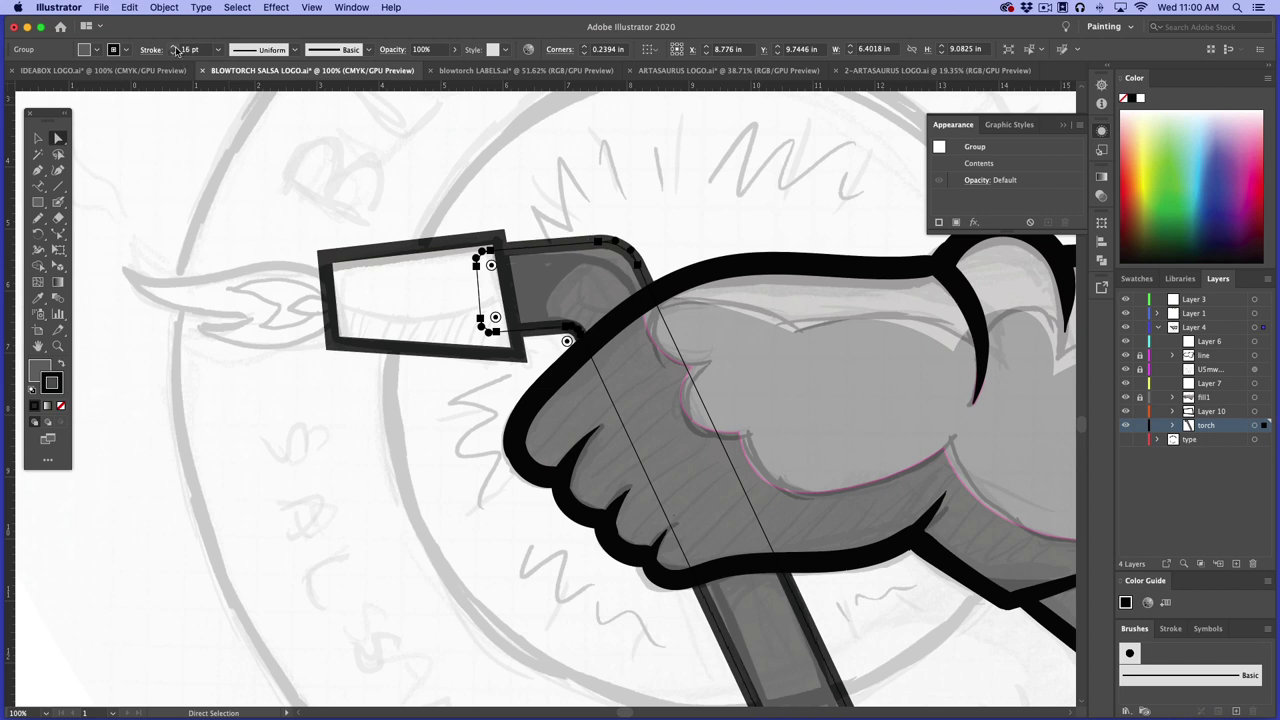
click(905, 650)
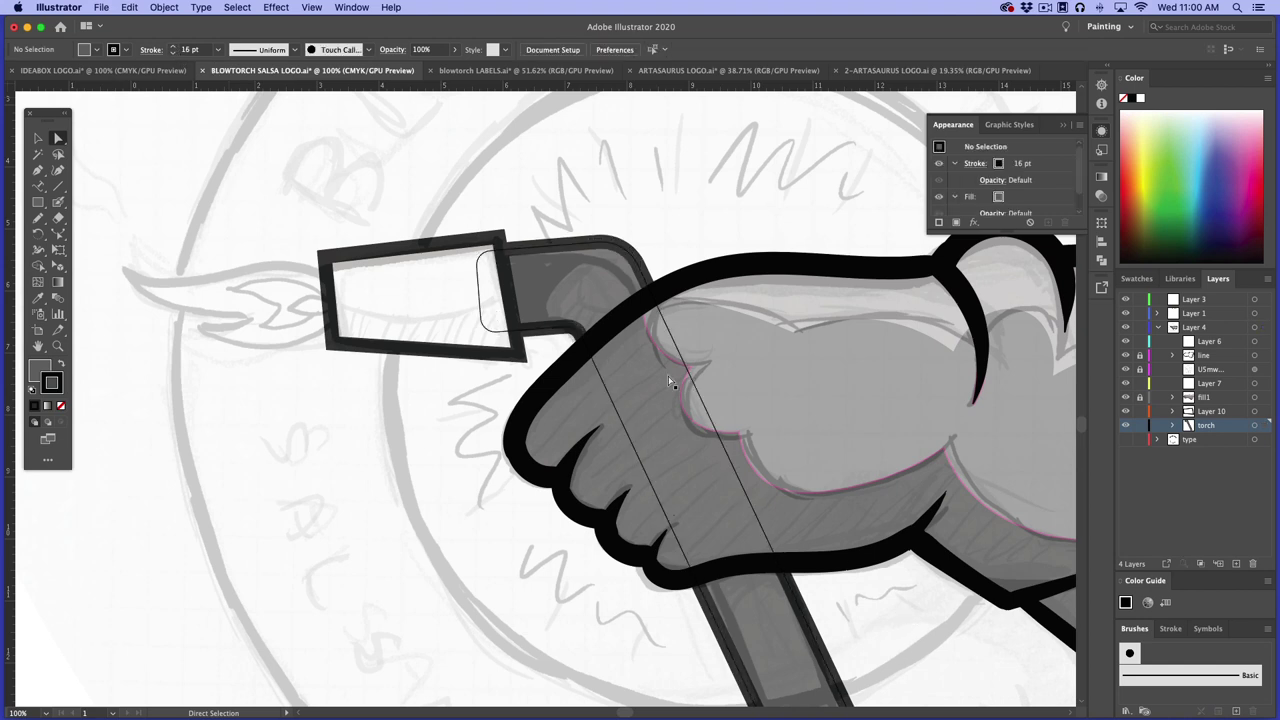
Expand the torch group's outlines into solid shapes with Object > Expand
click(636, 258)
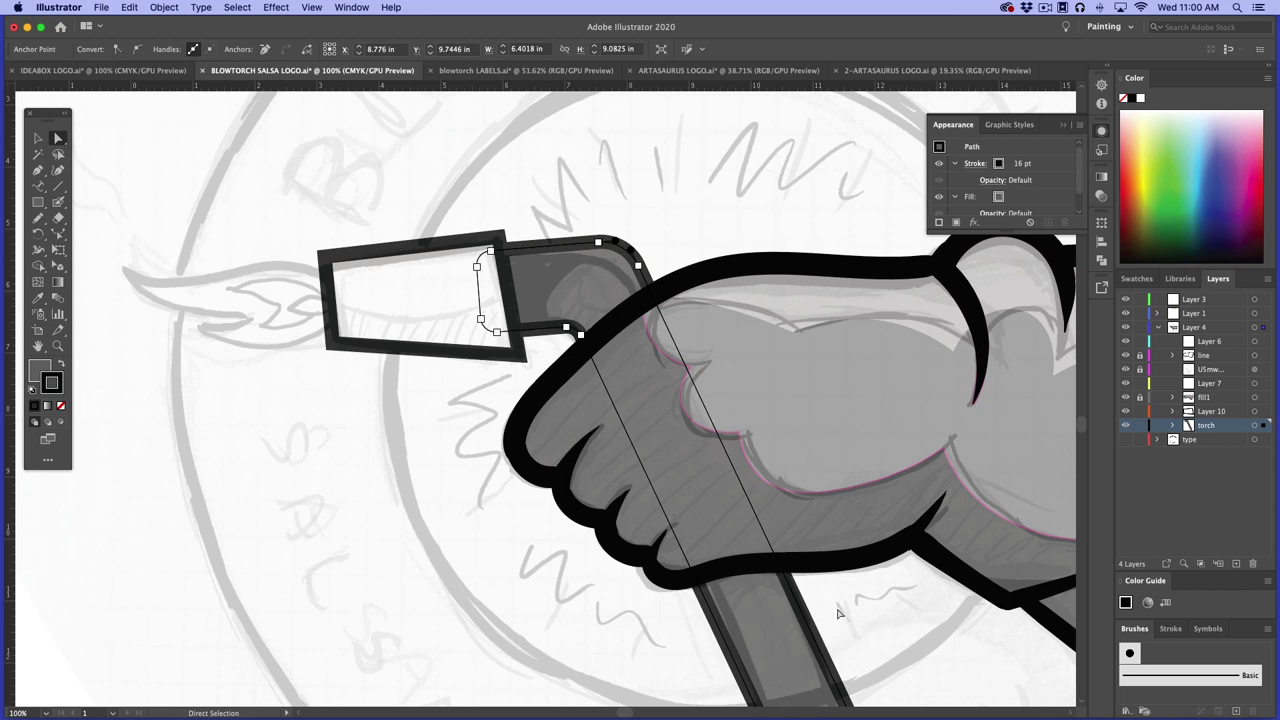
scroll(1082, 430, down, 1)
scroll(1026, 469, up, 1)
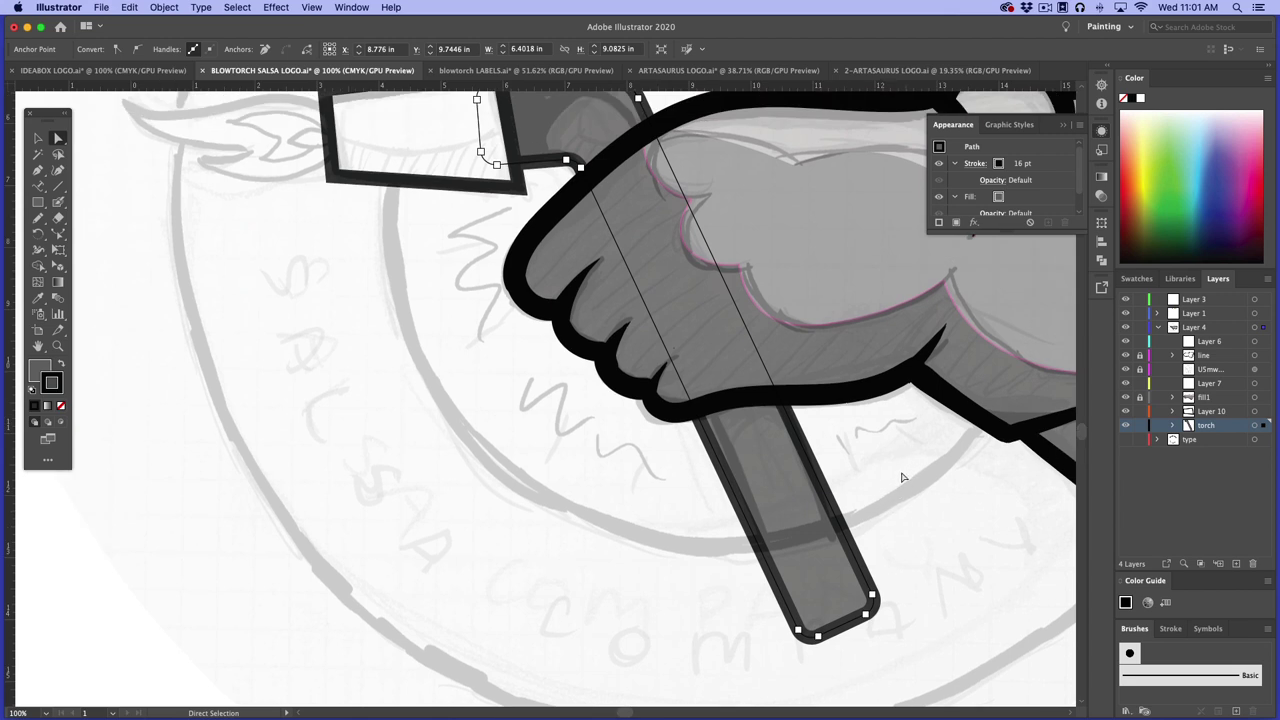
scroll(1078, 448, down, 10)
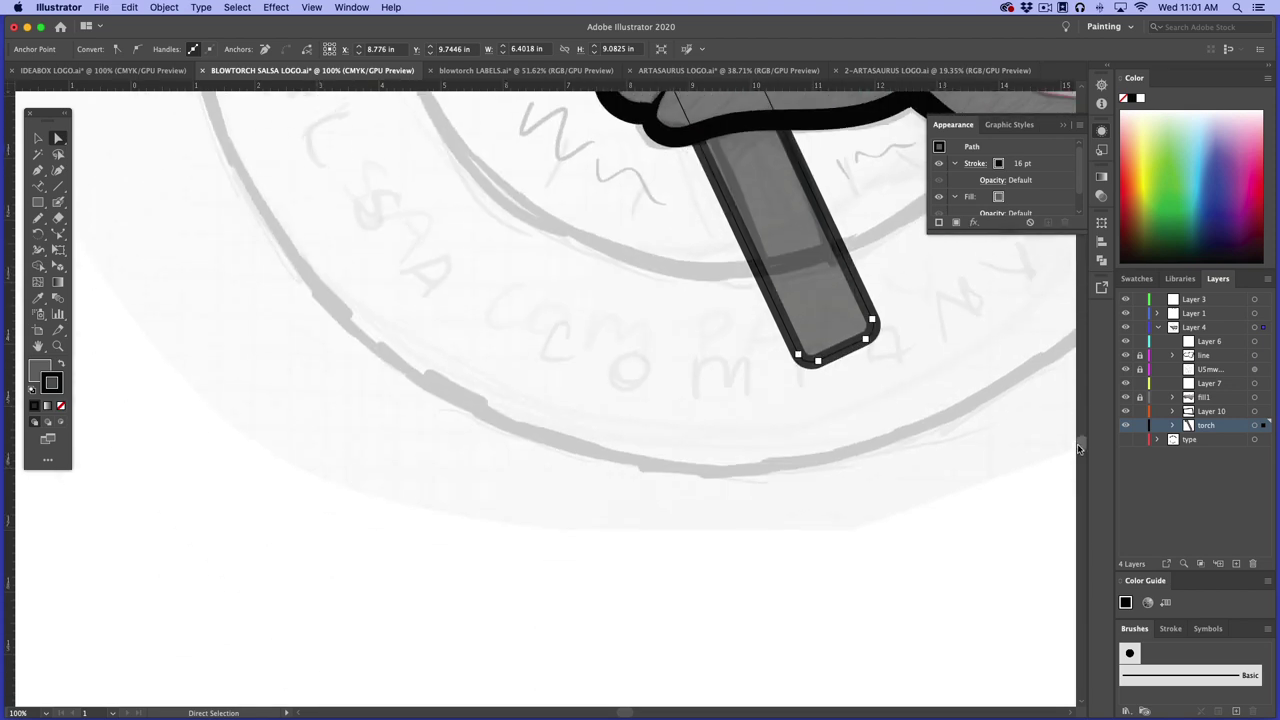
scroll(1078, 448, up, 15)
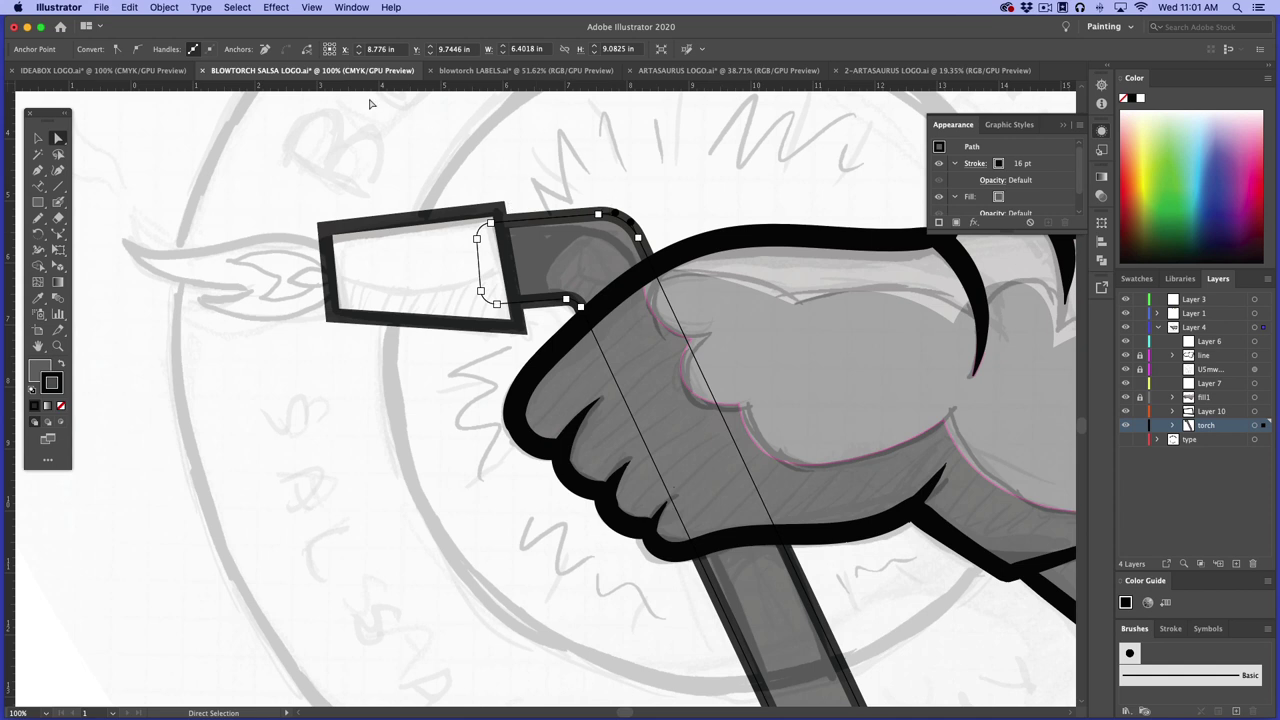
click(38, 139)
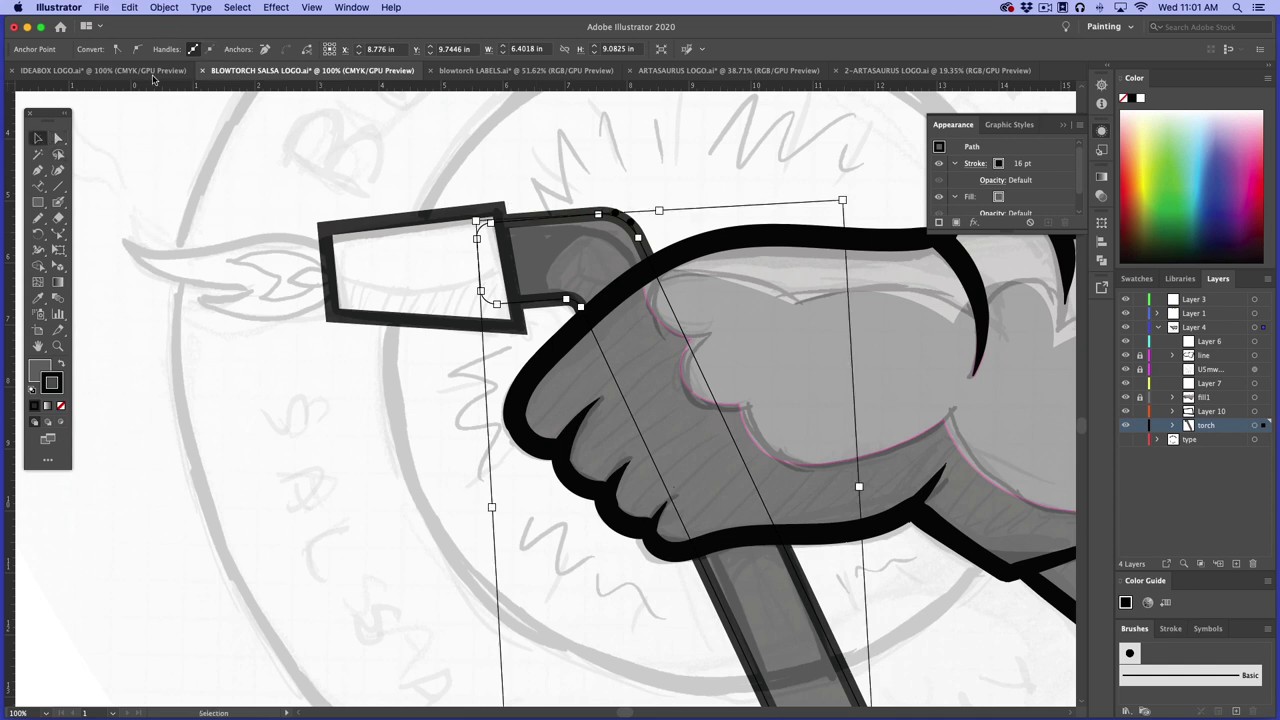
click(134, 240)
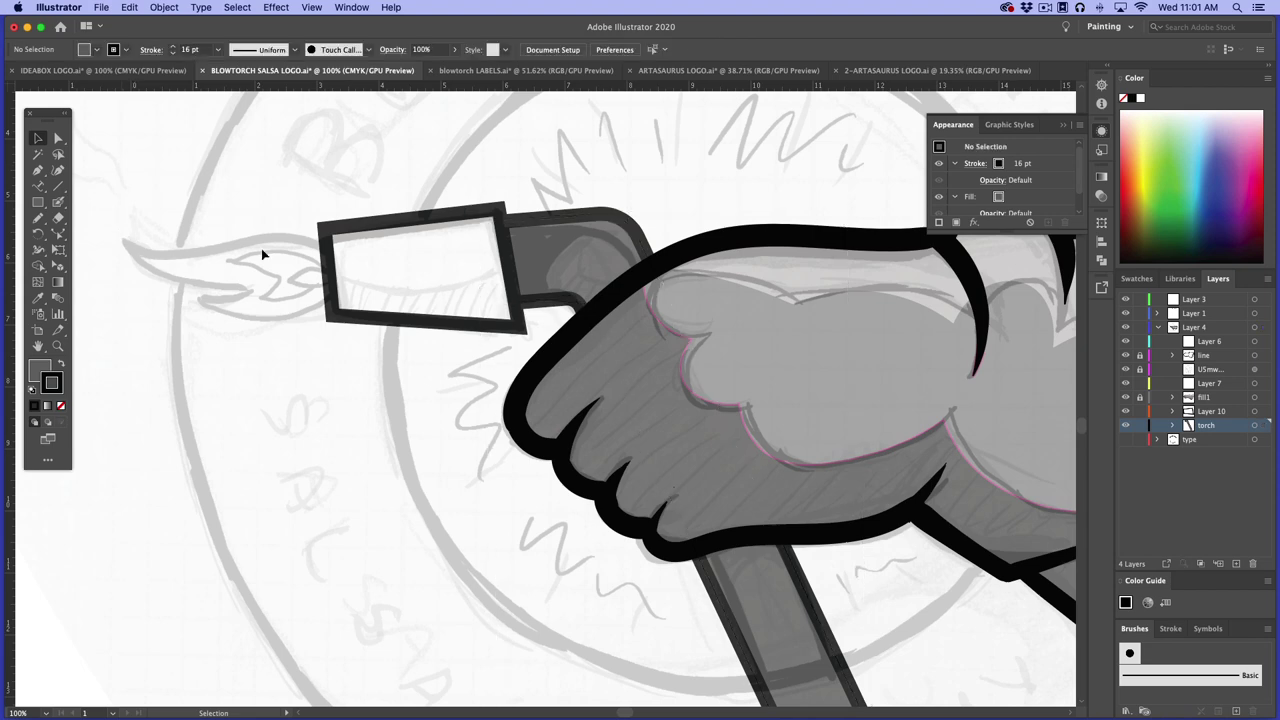
click(634, 222)
click(166, 8)
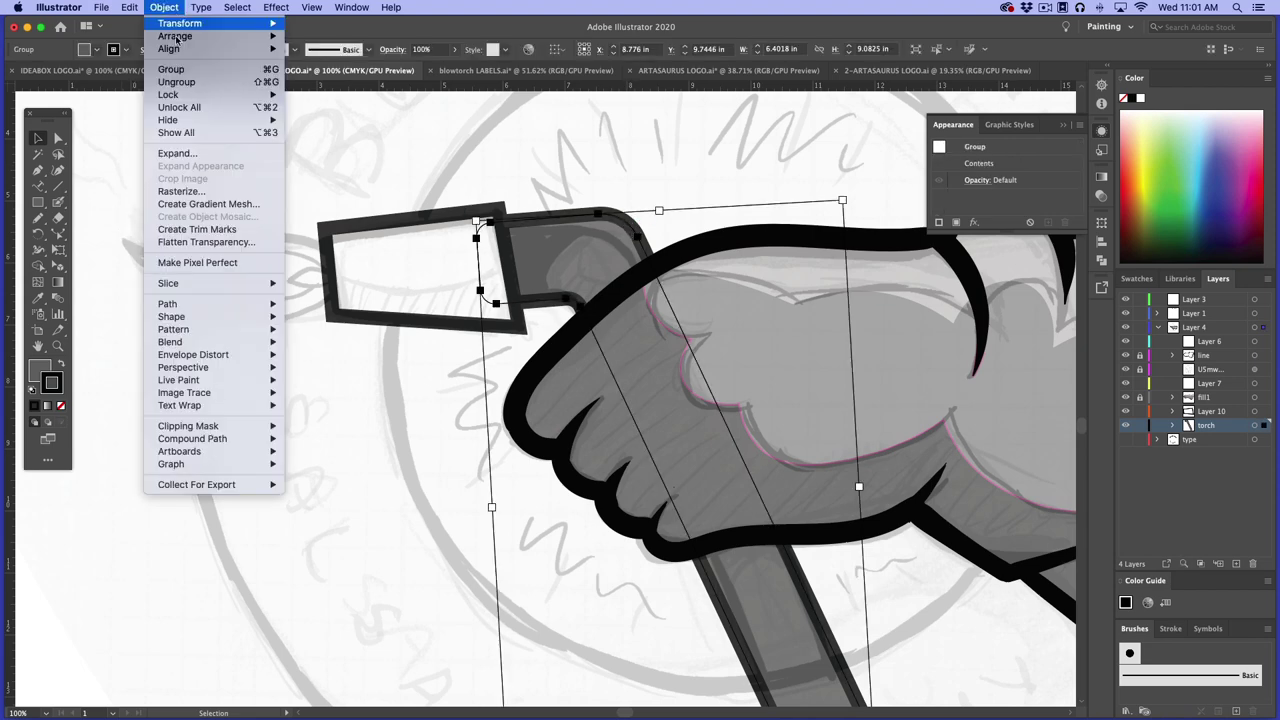
click(184, 152)
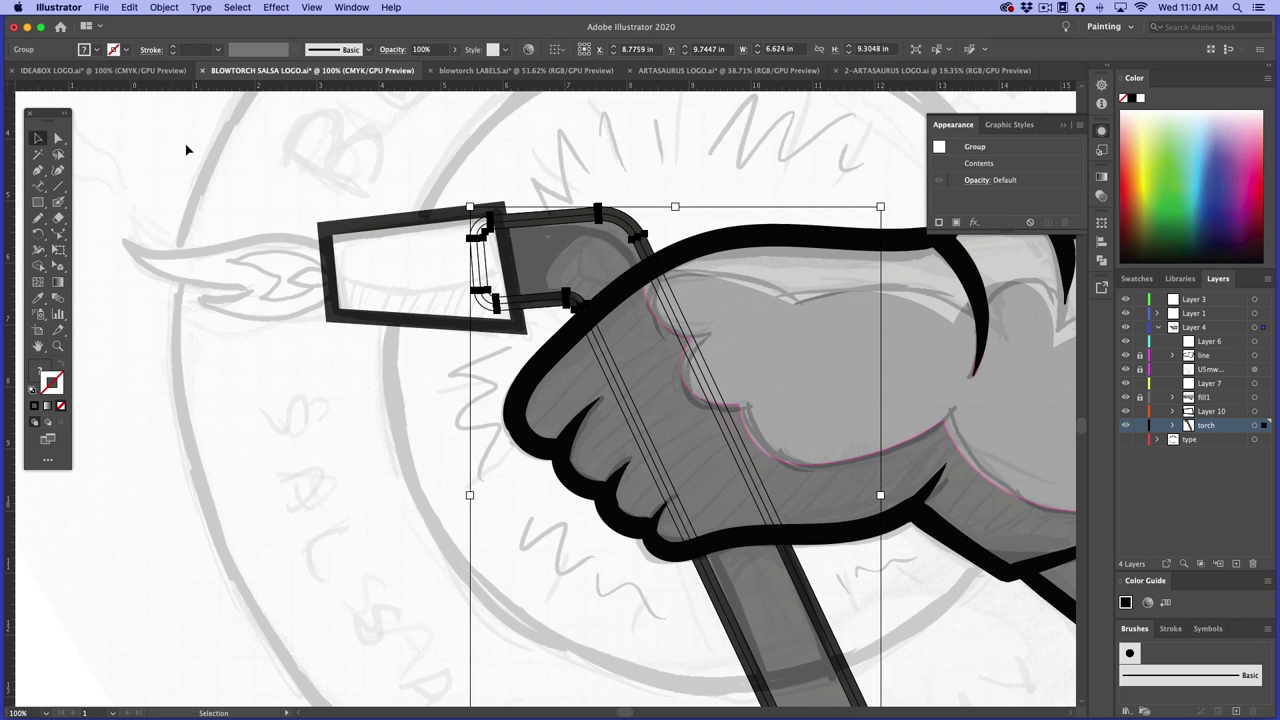
click(680, 189)
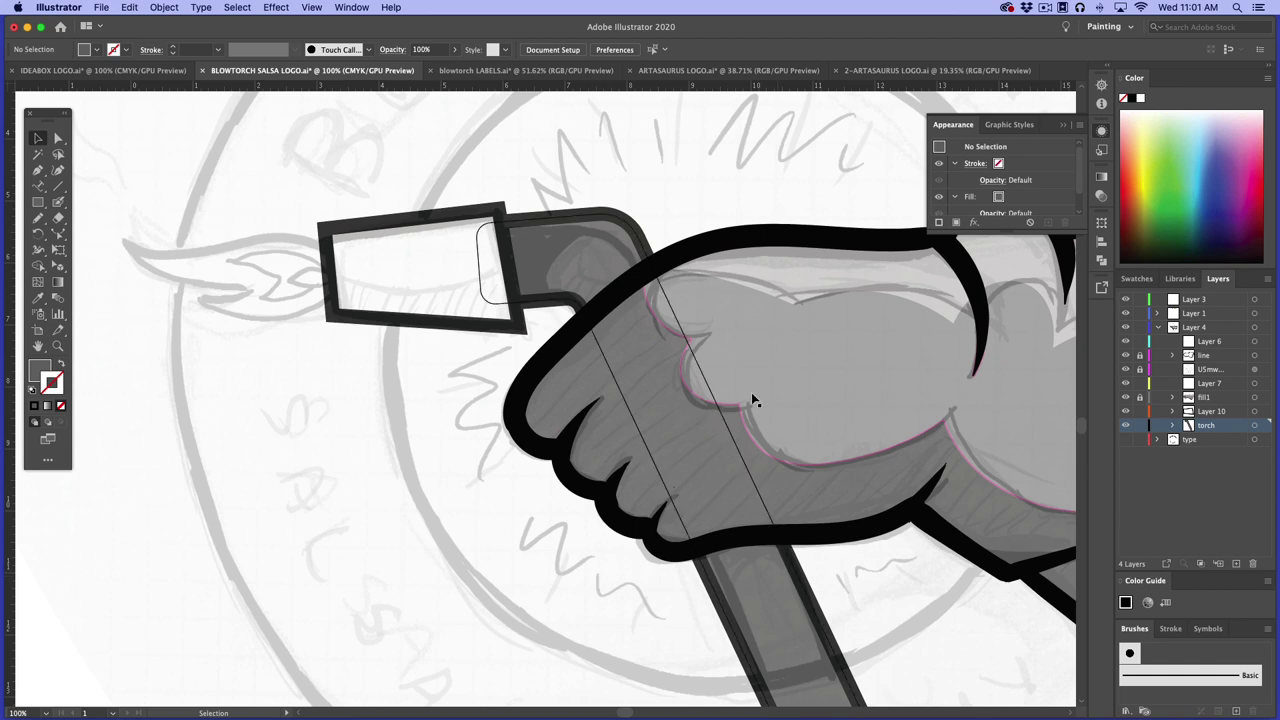
Erase the torch section running through the hand with the Eraser tool
click(58, 218)
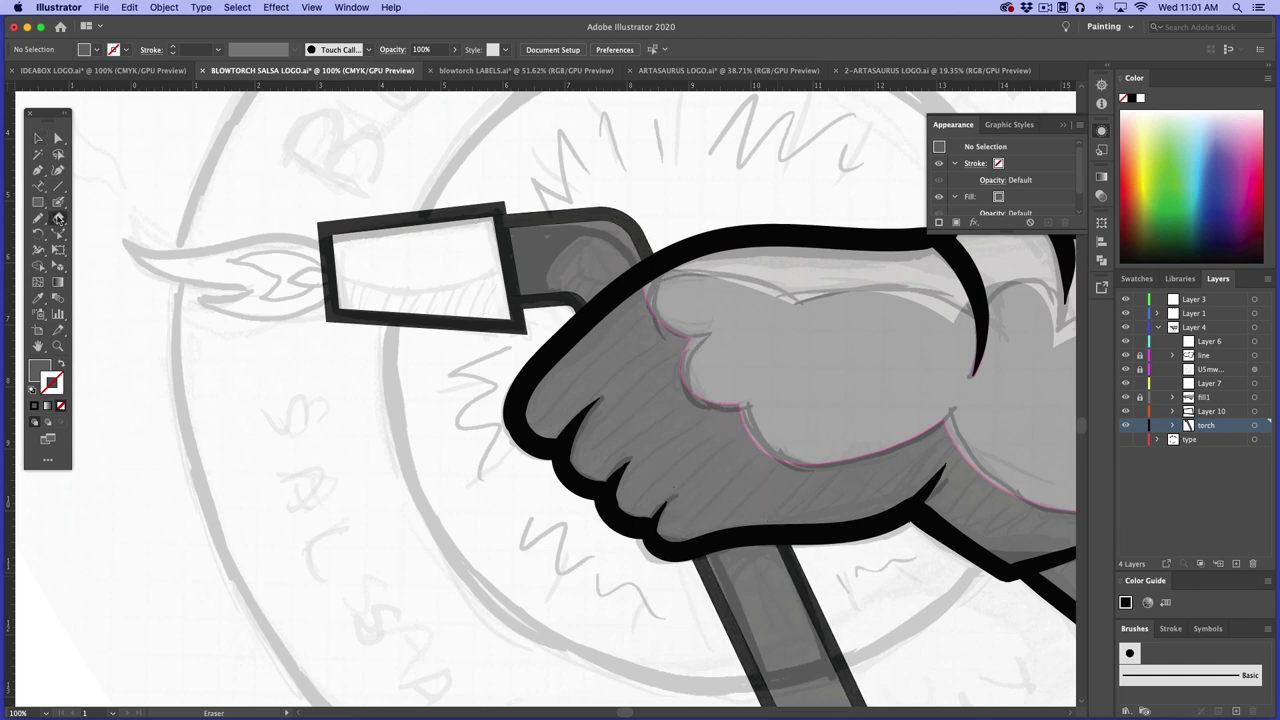
mouse_move(559, 516)
mouse_down()
mouse_move(811, 409)
mouse_move(558, 509)
mouse_move(748, 432)
mouse_move(591, 488)
mouse_move(830, 410)
mouse_up()
key(v)
click(676, 344)
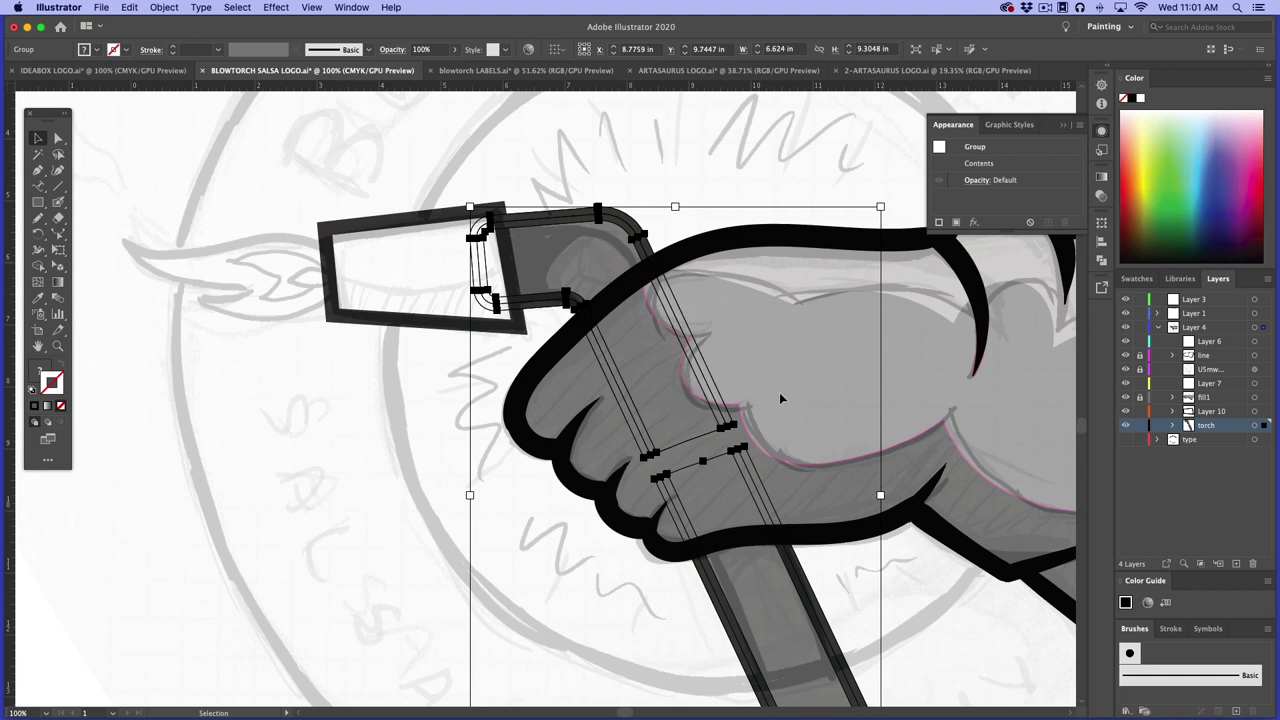
click(733, 160)
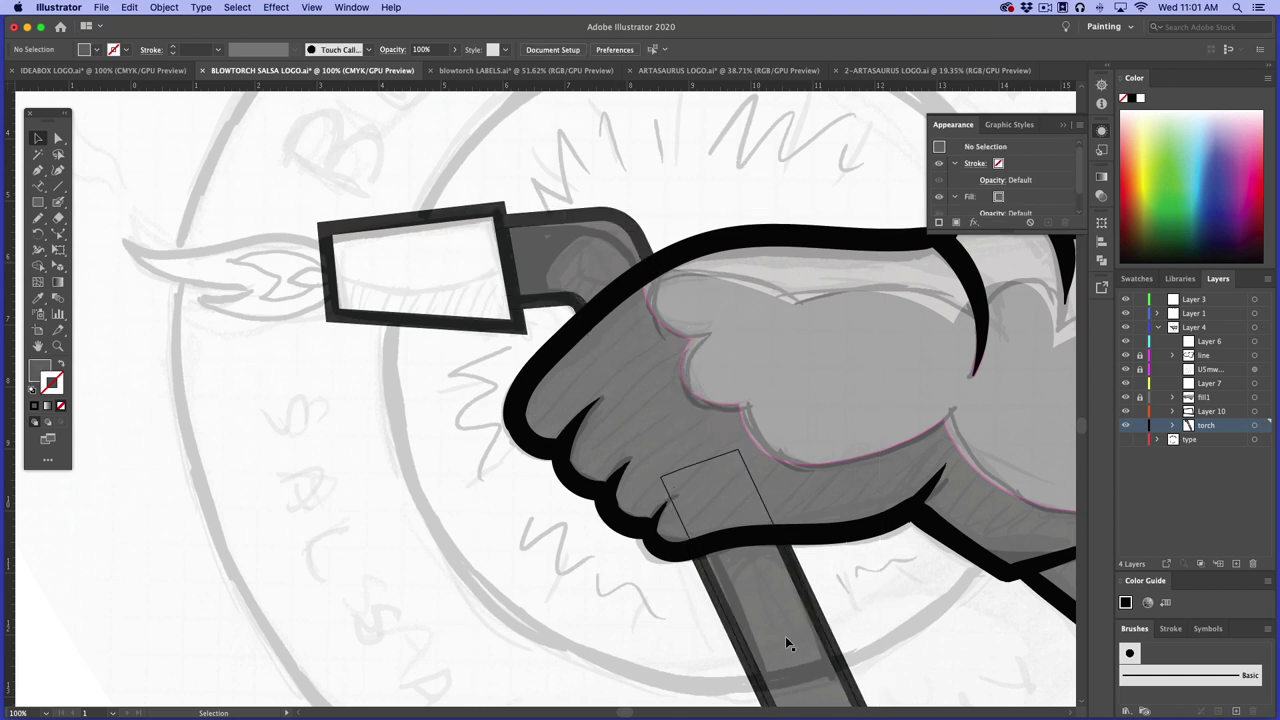
click(58, 139)
Zoom out and move the colour swatch group down beside the torch
click(700, 467)
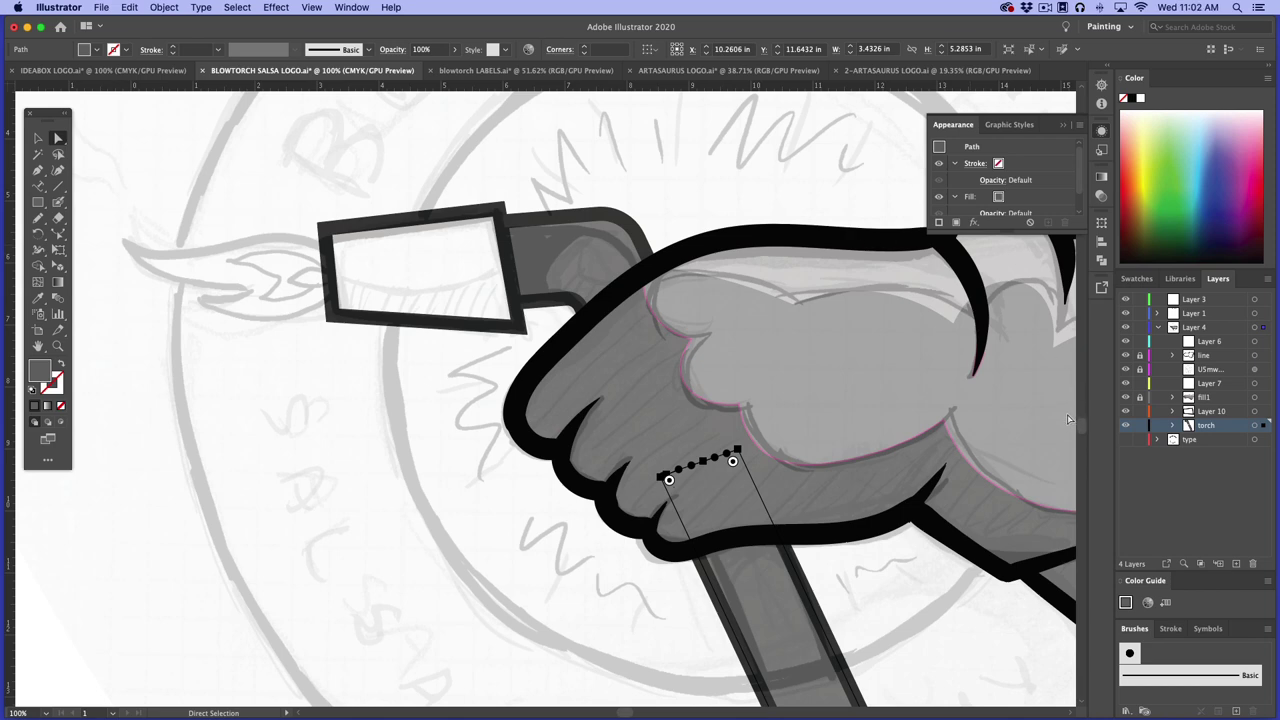
key(super+minus)
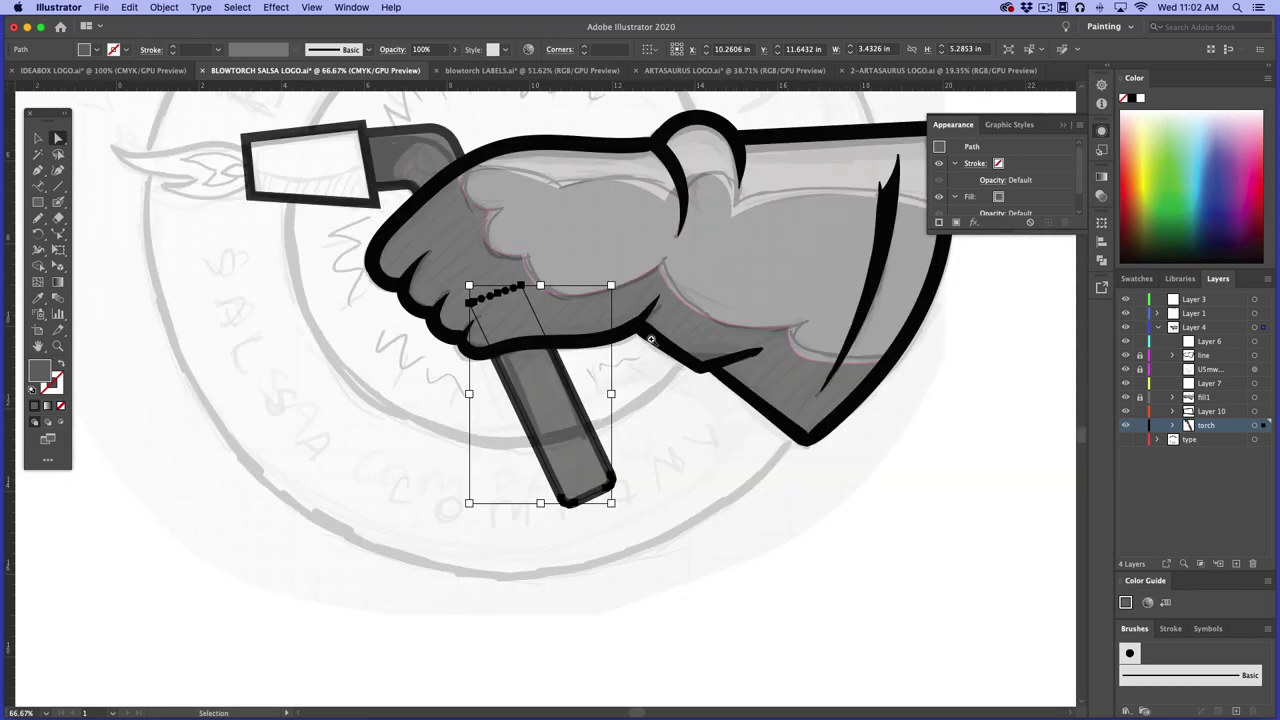
key(a)
scroll(664, 516, up, 5)
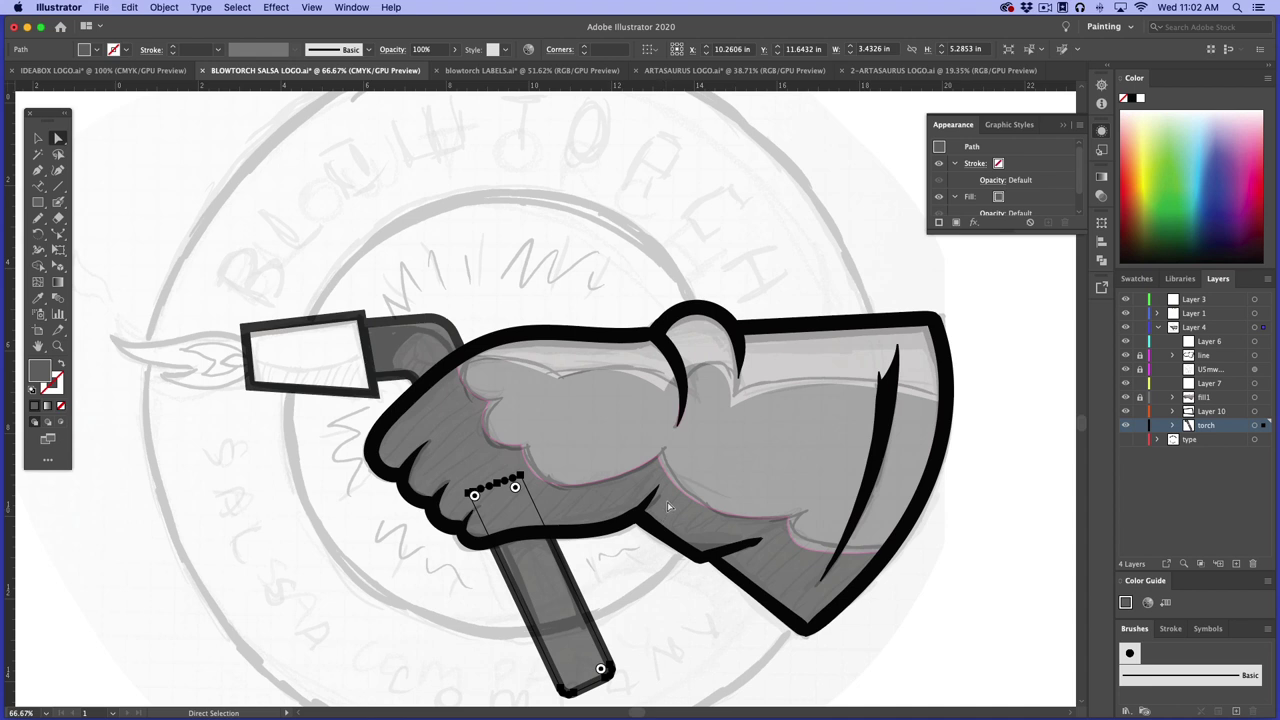
key(super+minus)
key(a)
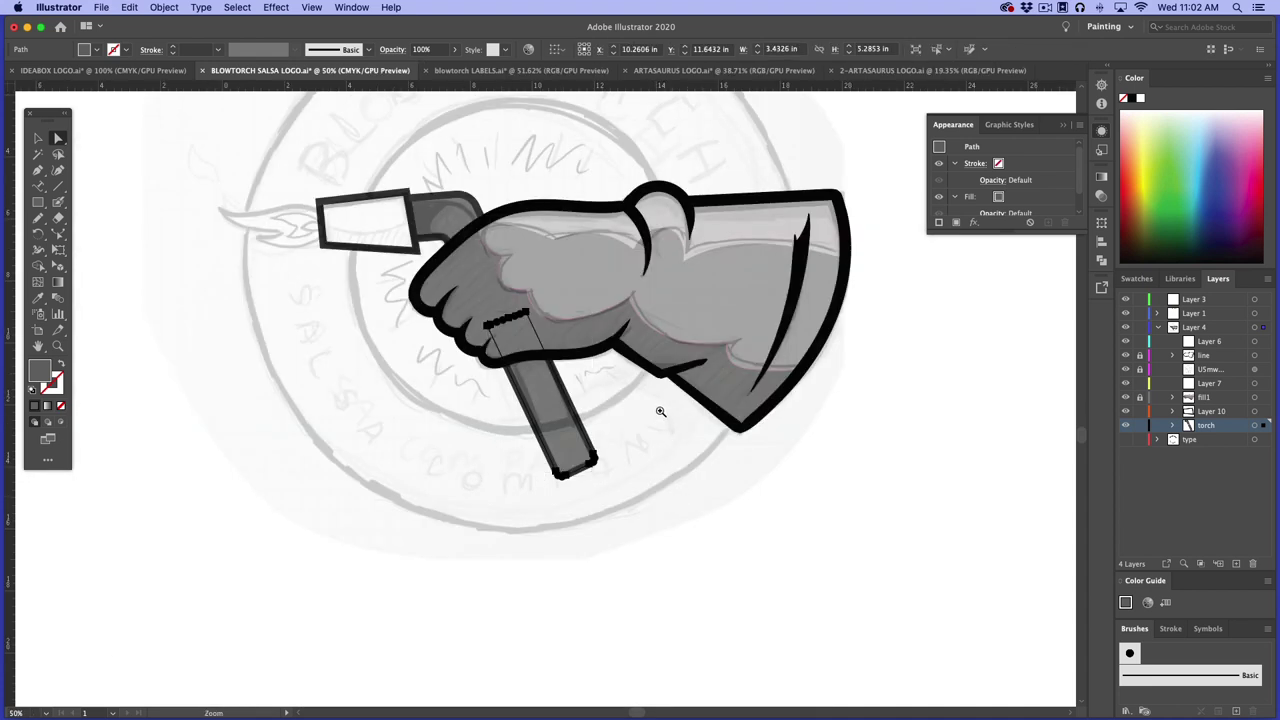
scroll(676, 500, up, 4)
key(v)
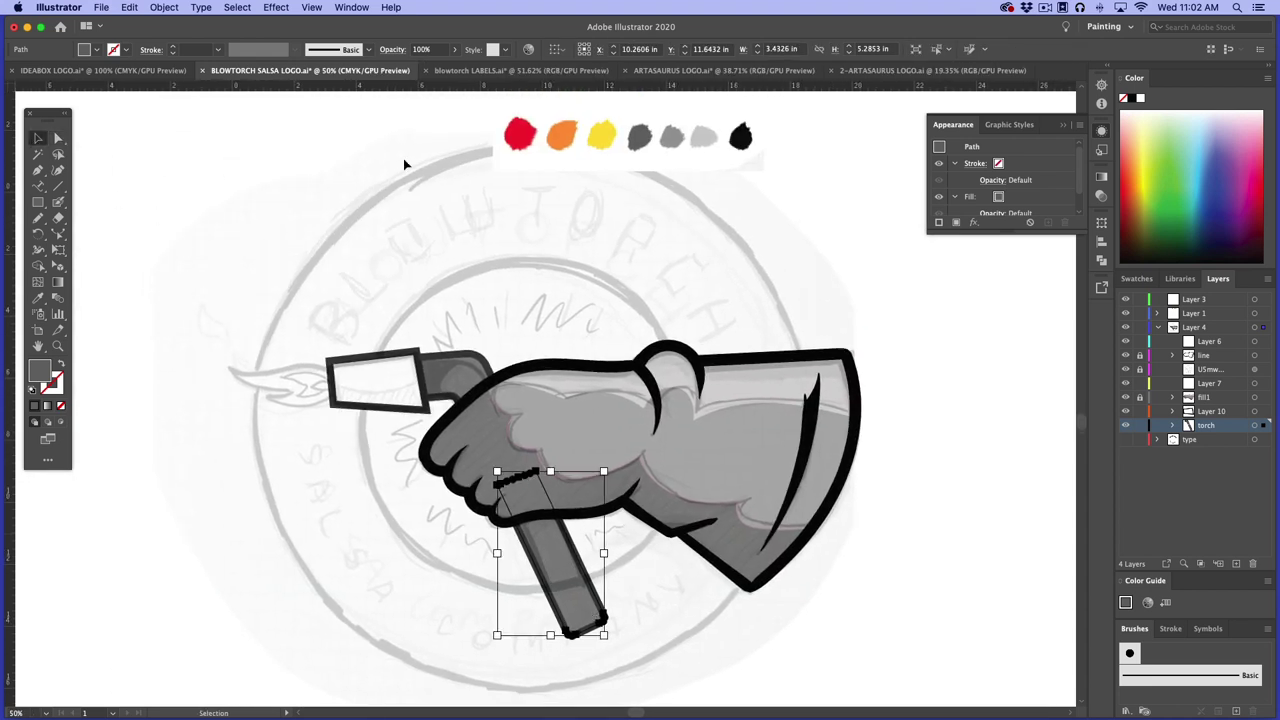
drag(642, 145, 644, 299)
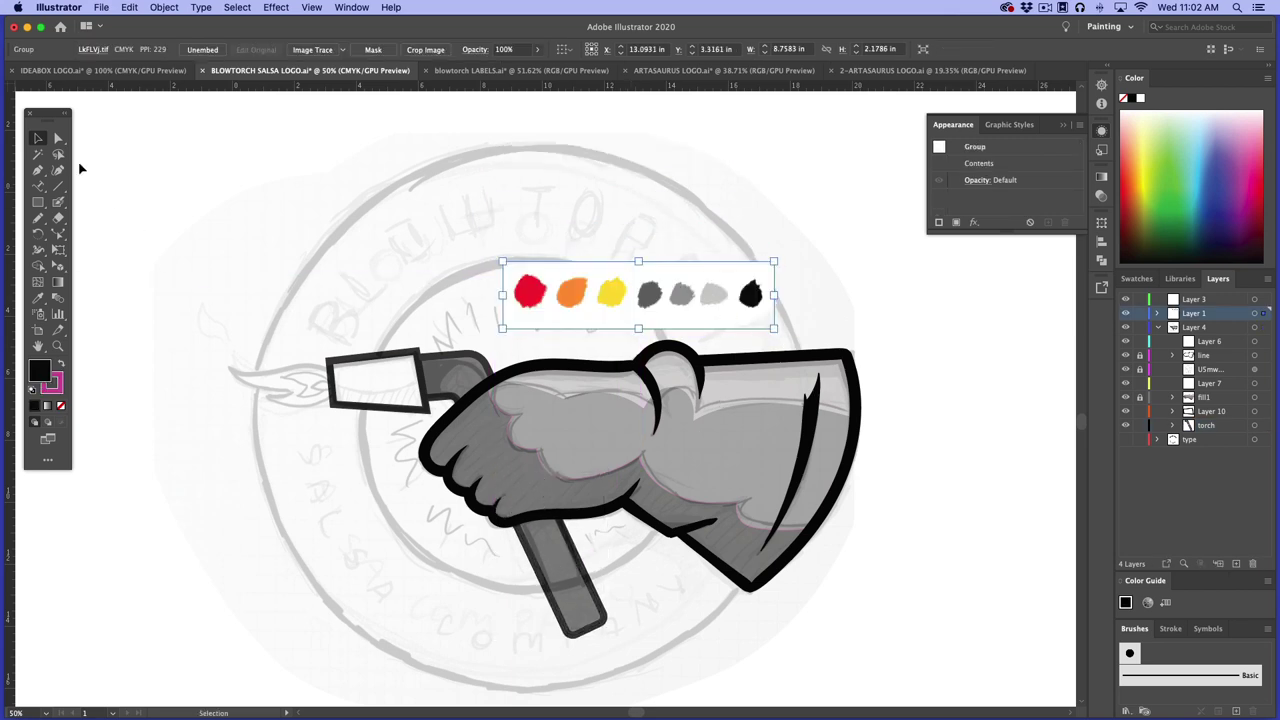
Fill the torch handle with the red swatch using the Eyedropper
click(58, 138)
click(566, 580)
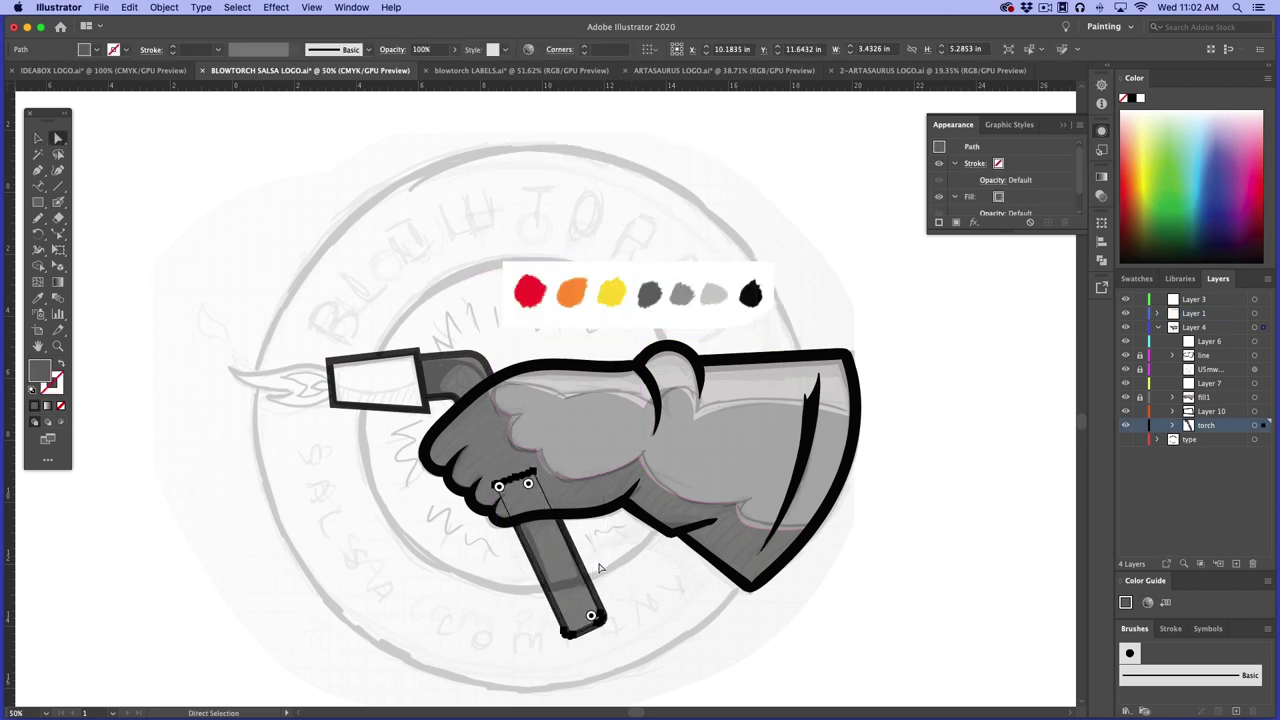
click(42, 297)
click(538, 289)
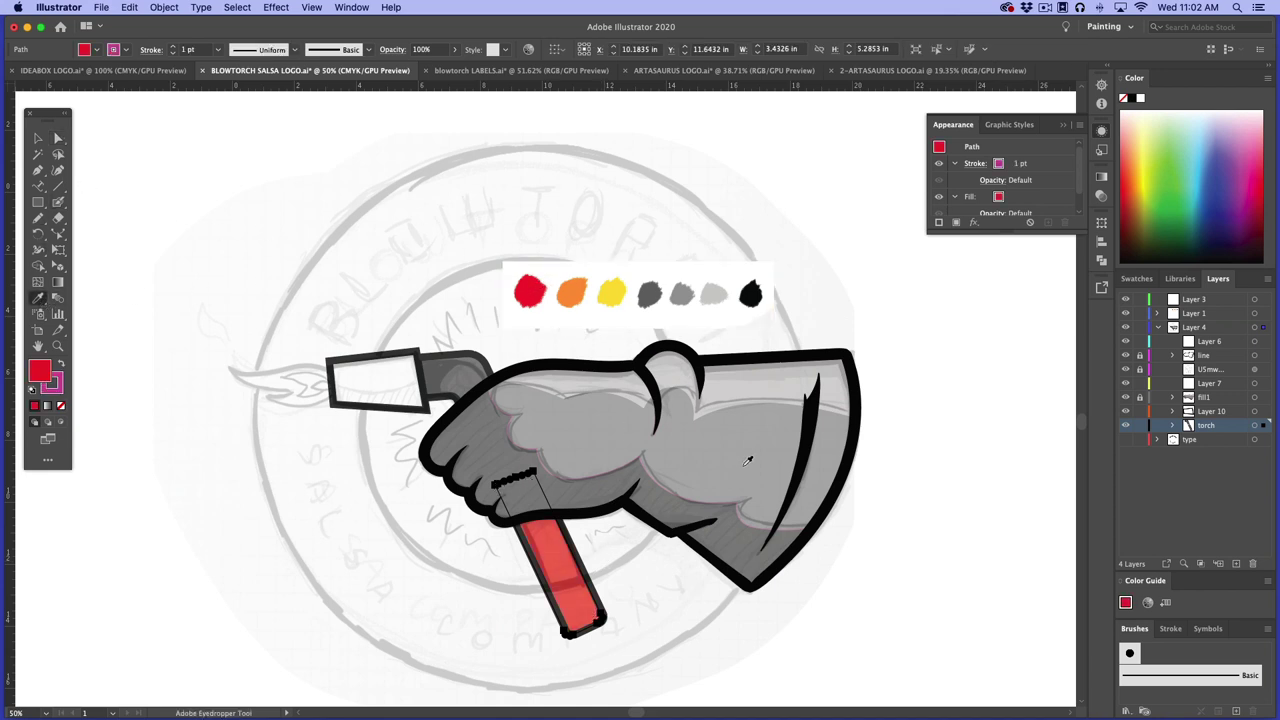
click(38, 139)
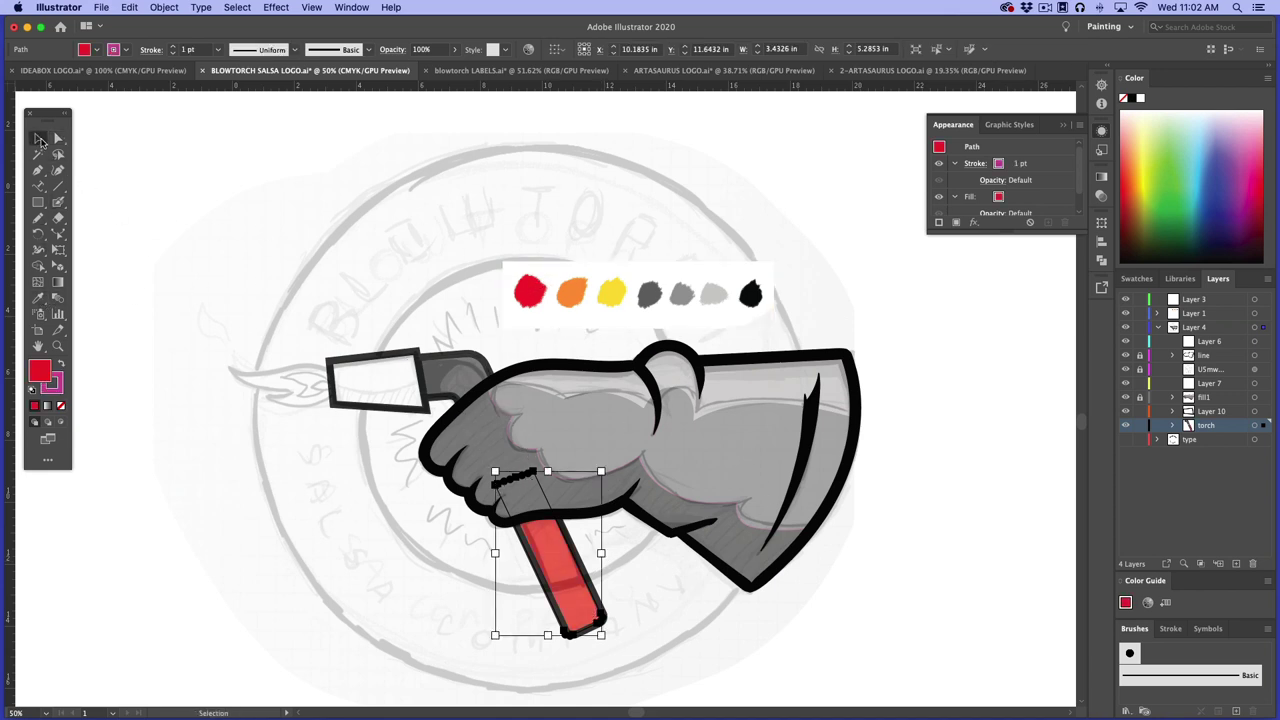
click(853, 289)
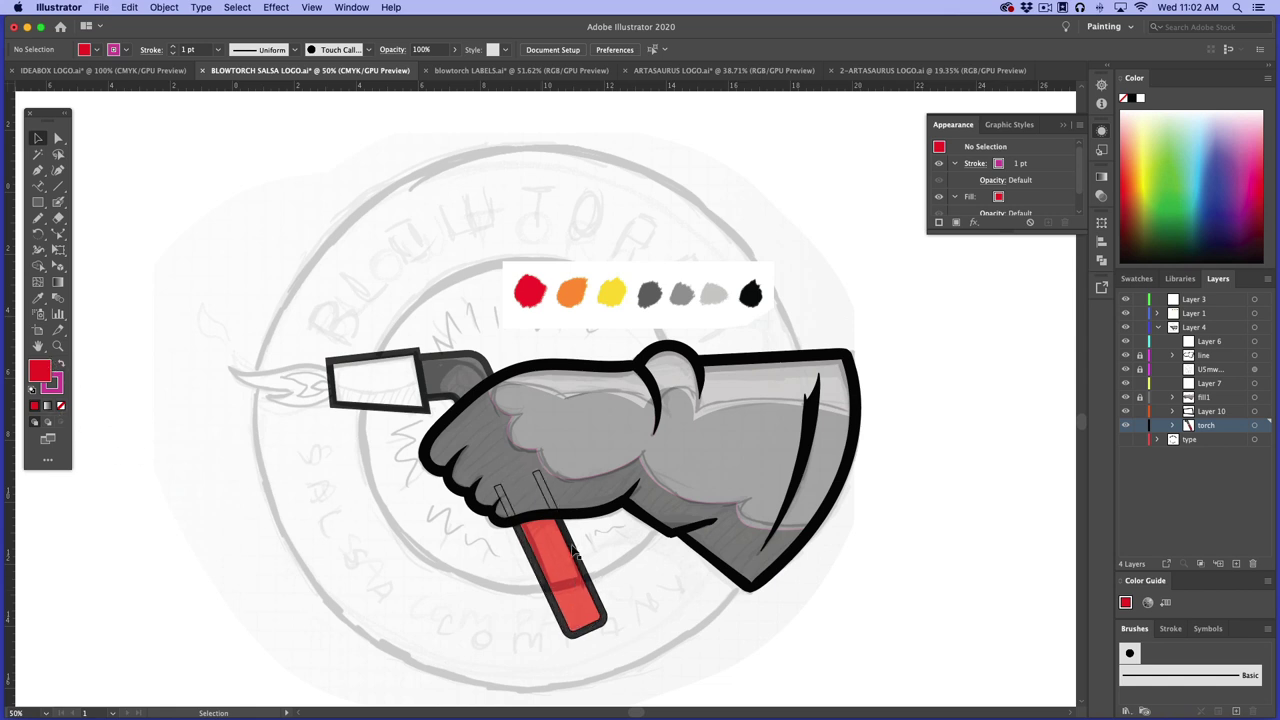
Zoom to 100% on the red torch handle and reselect the torch group
click(57, 345)
click(563, 575)
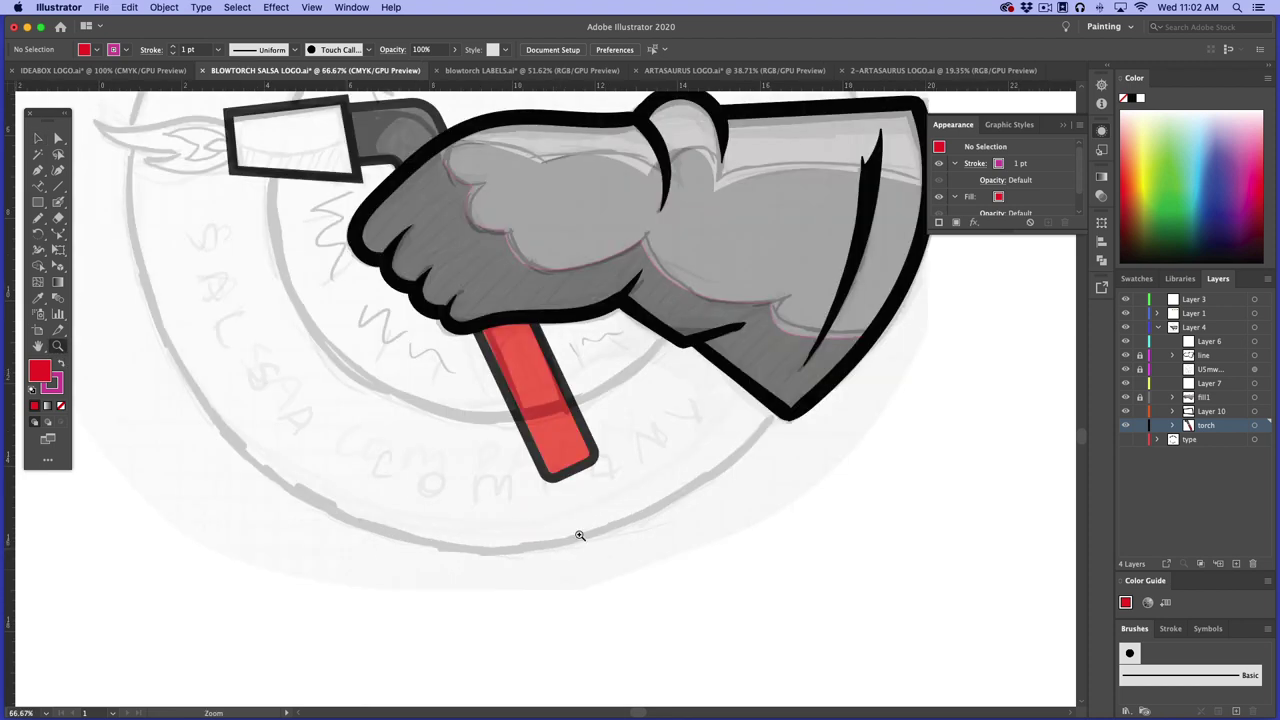
click(546, 394)
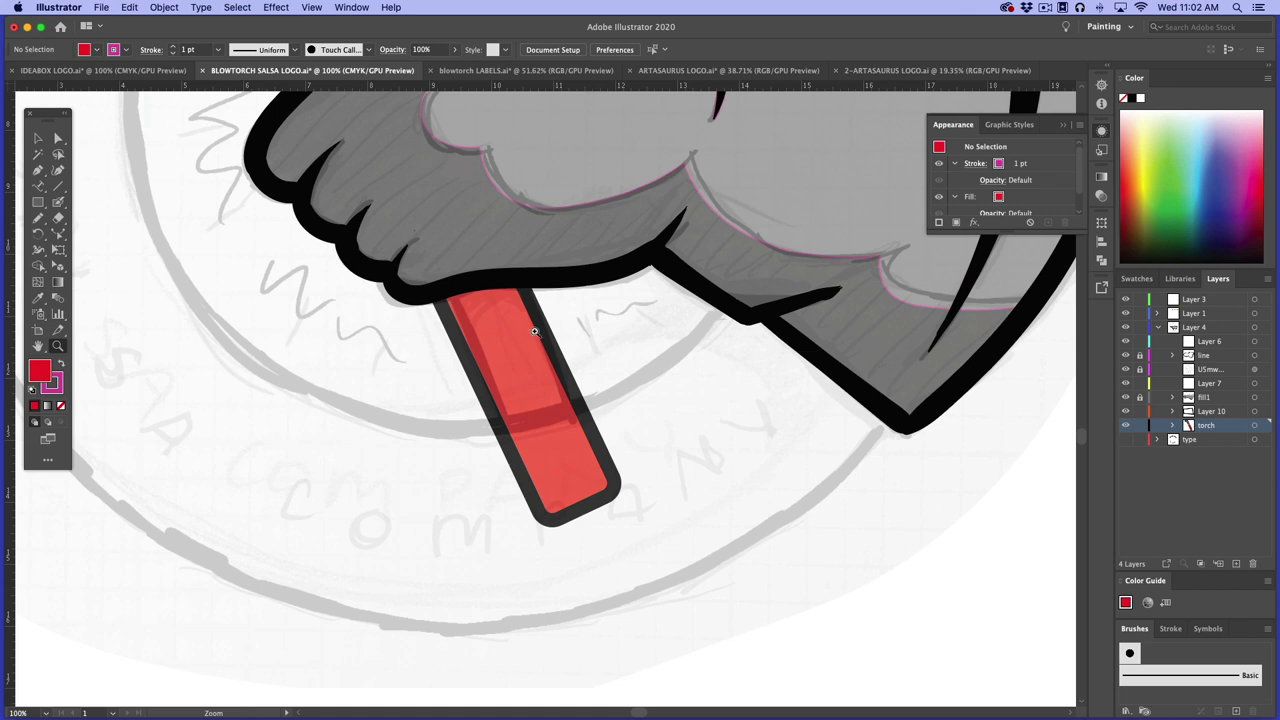
click(38, 138)
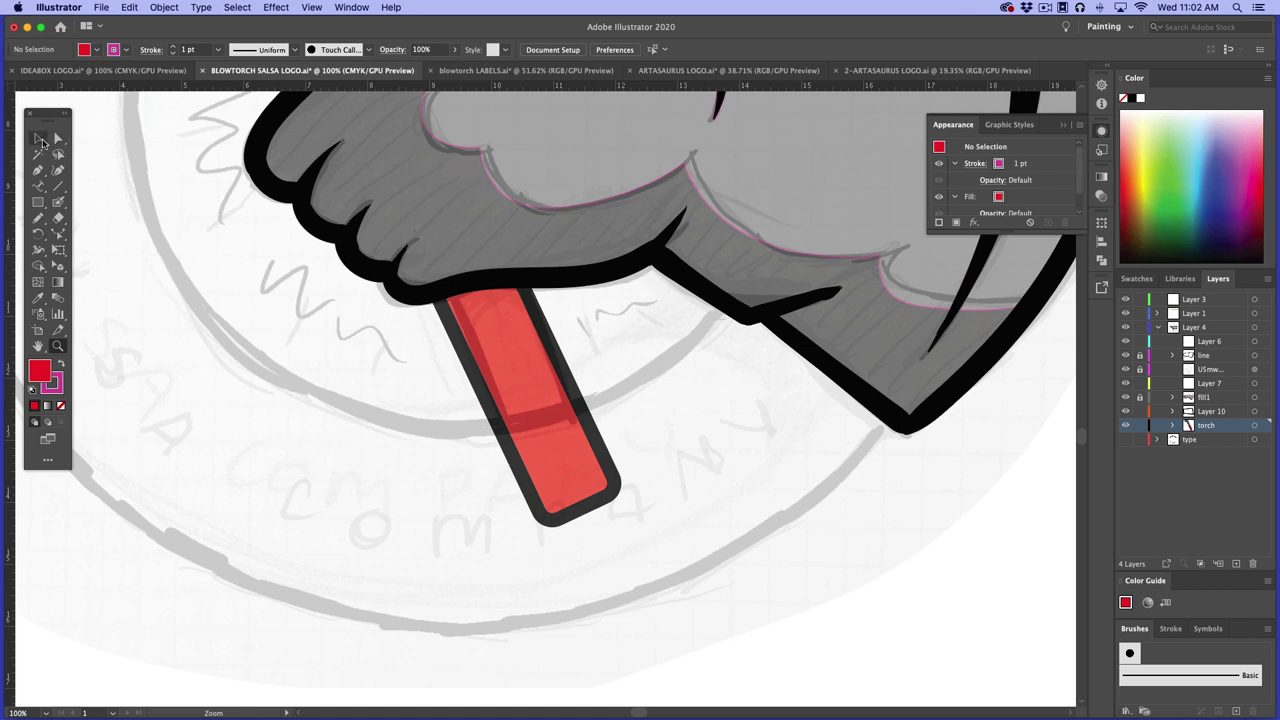
click(524, 369)
key(super)
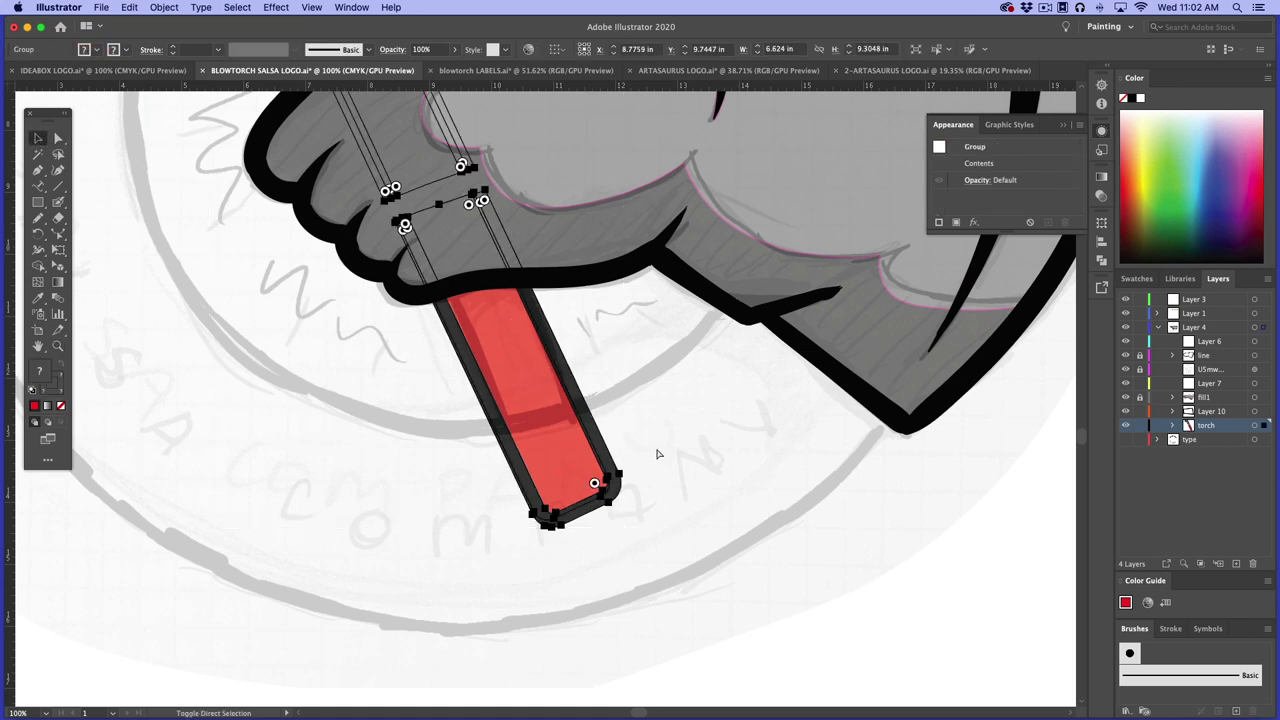
key(super)
click(650, 441)
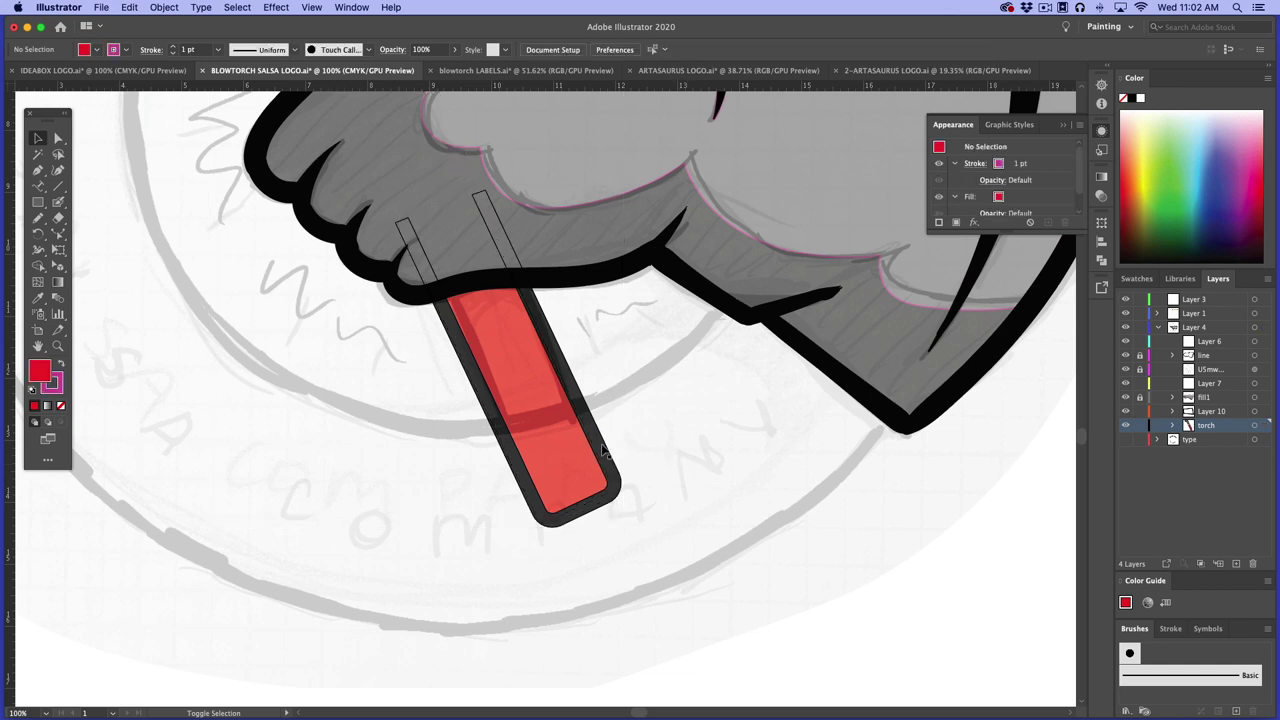
click(613, 459)
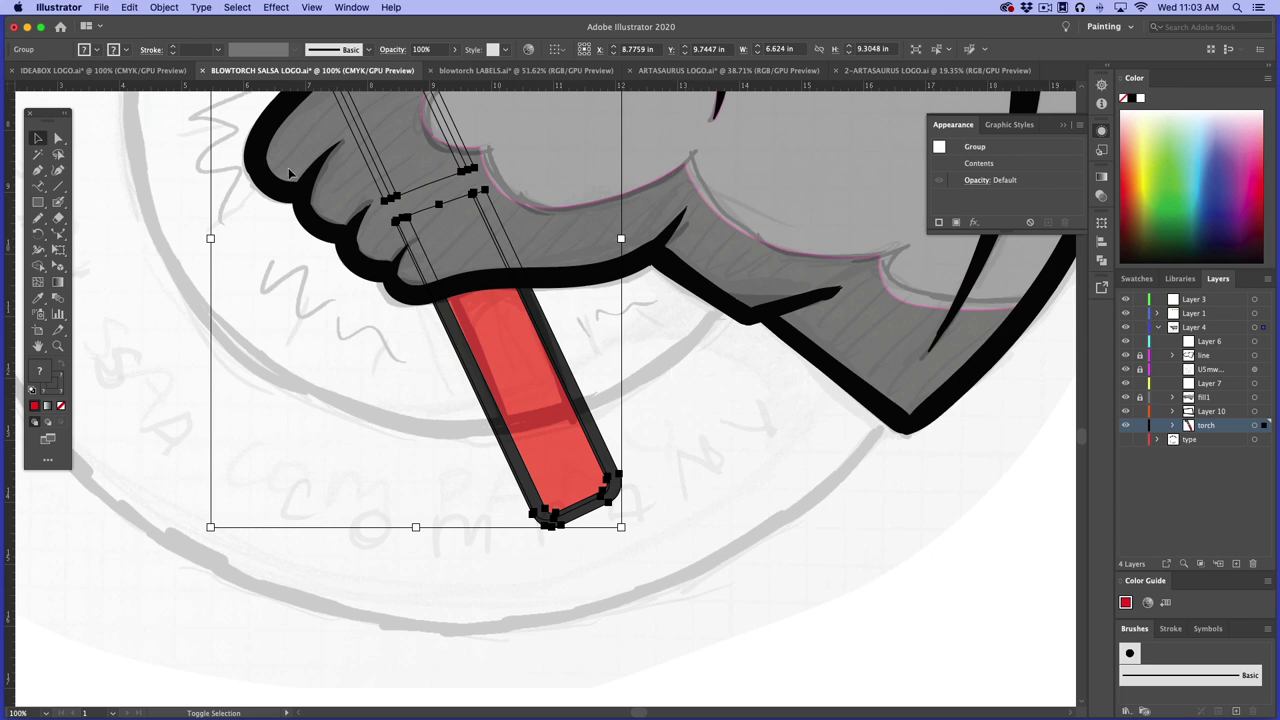
Select the anchors around the handle's top with Direct Selection and Lasso
click(58, 139)
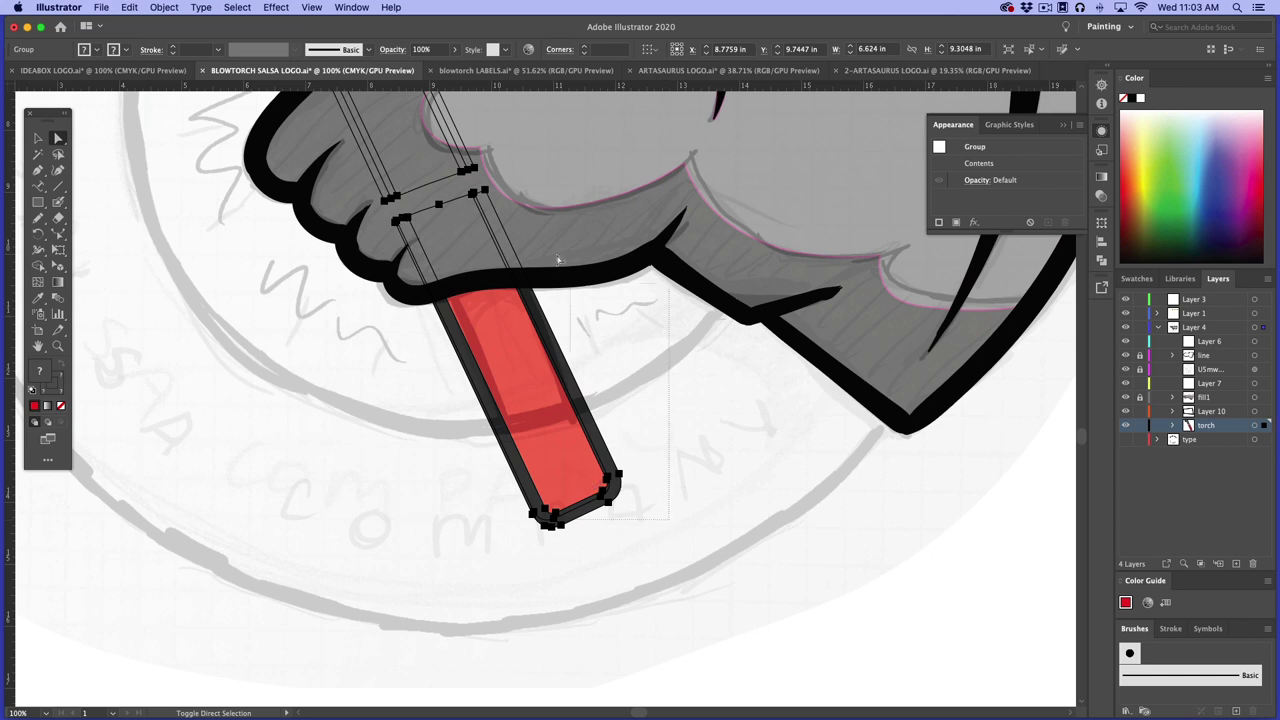
drag(558, 260, 385, 160)
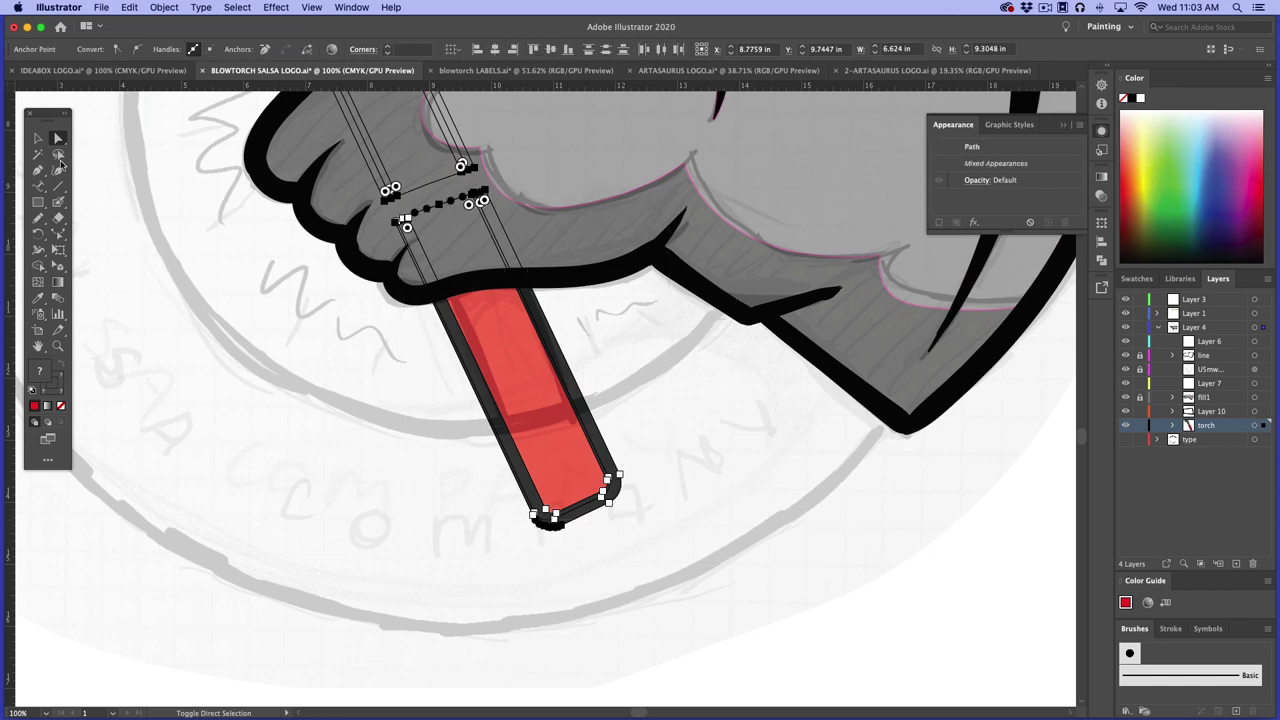
click(58, 155)
mouse_move(532, 250)
mouse_down()
mouse_move(491, 180)
mouse_move(463, 183)
mouse_move(401, 207)
mouse_move(368, 262)
mouse_move(474, 553)
mouse_move(670, 528)
mouse_move(577, 292)
mouse_move(531, 224)
mouse_move(558, 245)
mouse_up()
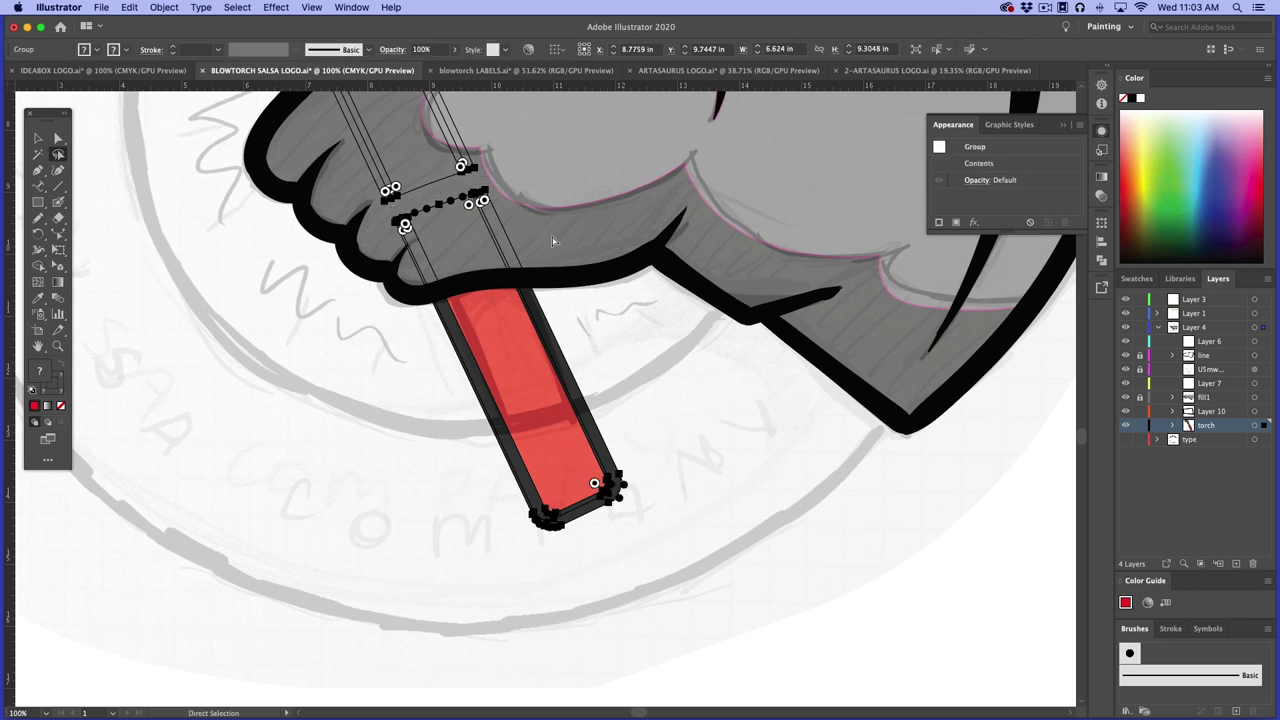
Lasso all of the red handle's anchors and cut them from the torch artwork
click(693, 518)
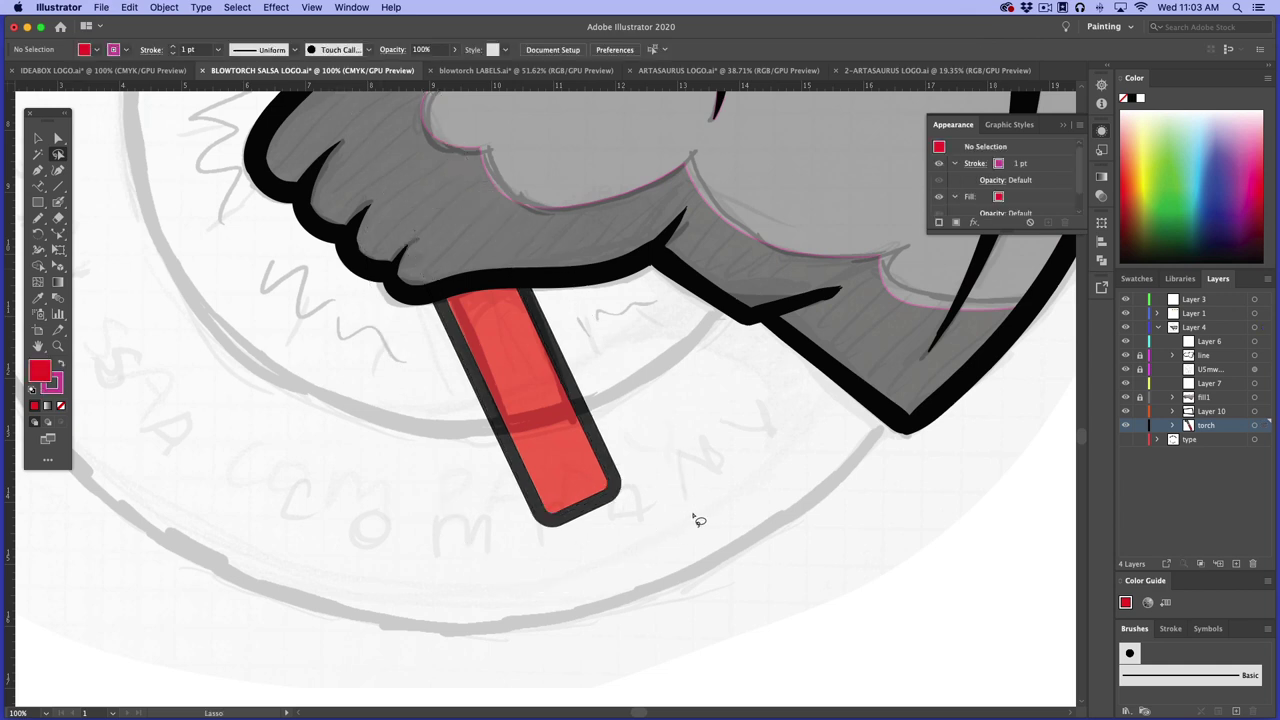
mouse_move(658, 522)
mouse_down()
mouse_move(530, 232)
mouse_move(487, 186)
mouse_move(388, 205)
mouse_move(369, 317)
mouse_move(467, 545)
mouse_move(639, 556)
mouse_move(665, 525)
mouse_up()
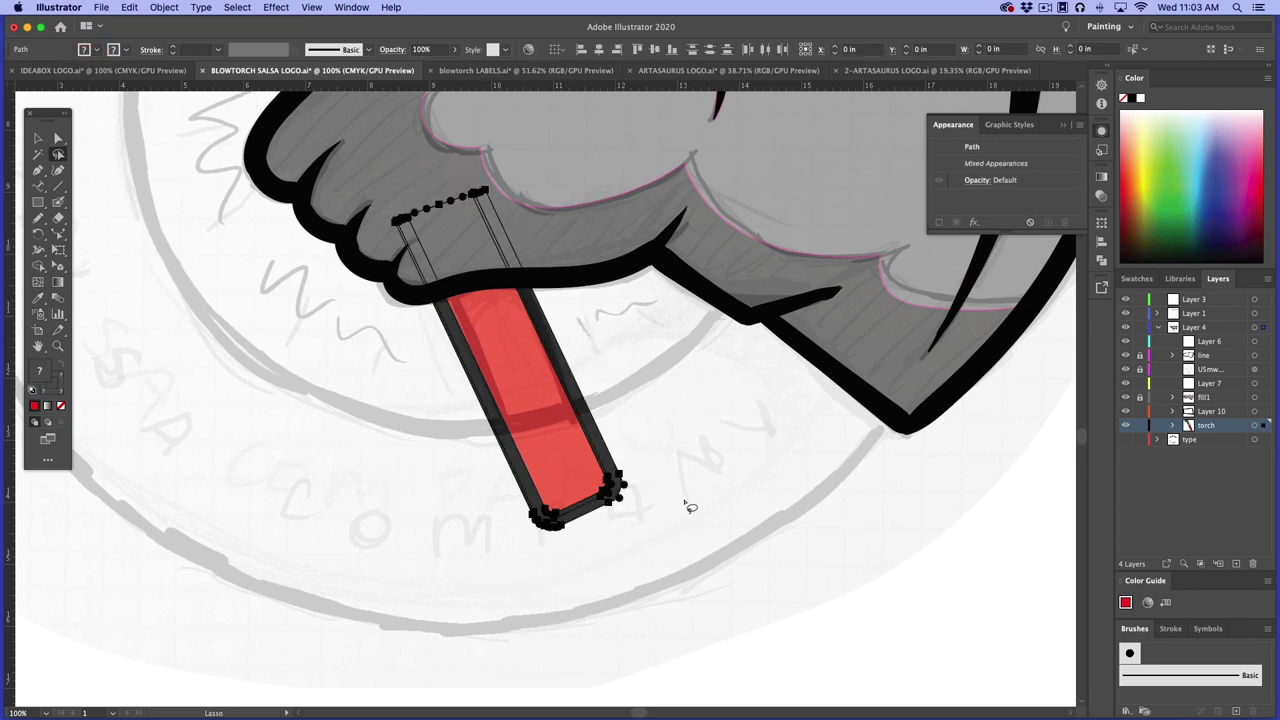
key(Delete)
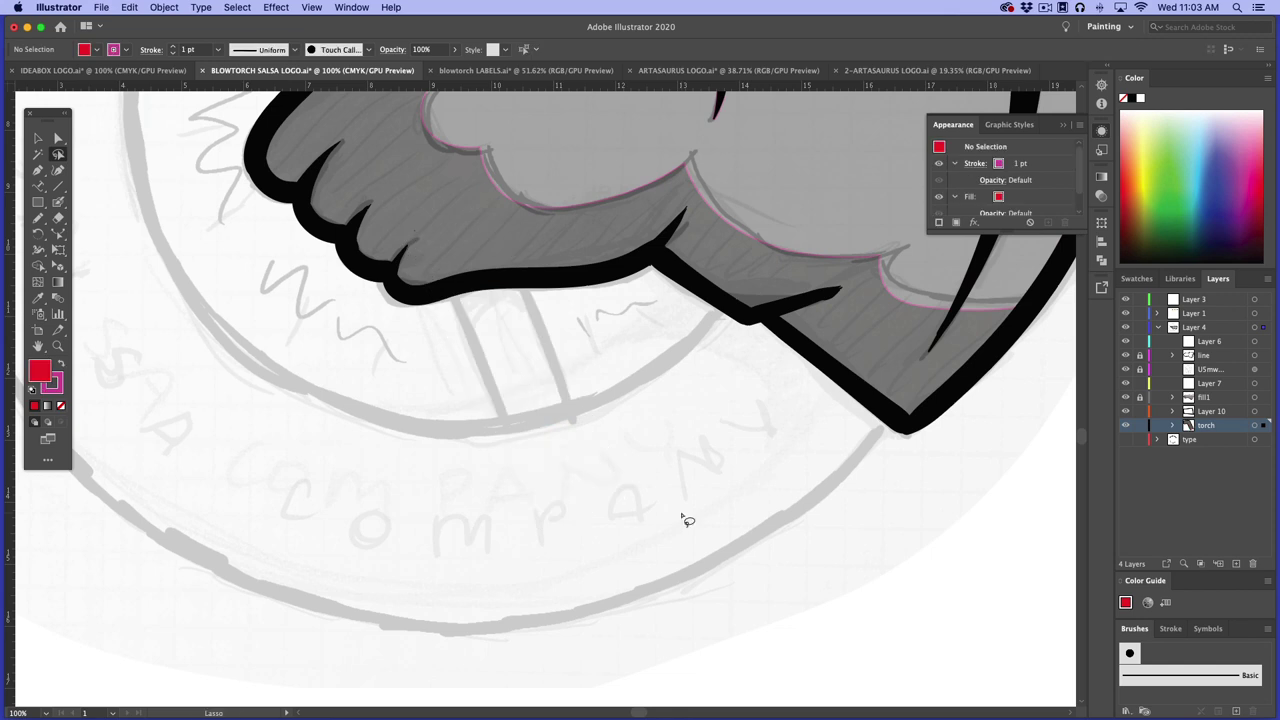
Create a layer named 'hose' below the torch layer and paste the handle in place
click(1236, 563)
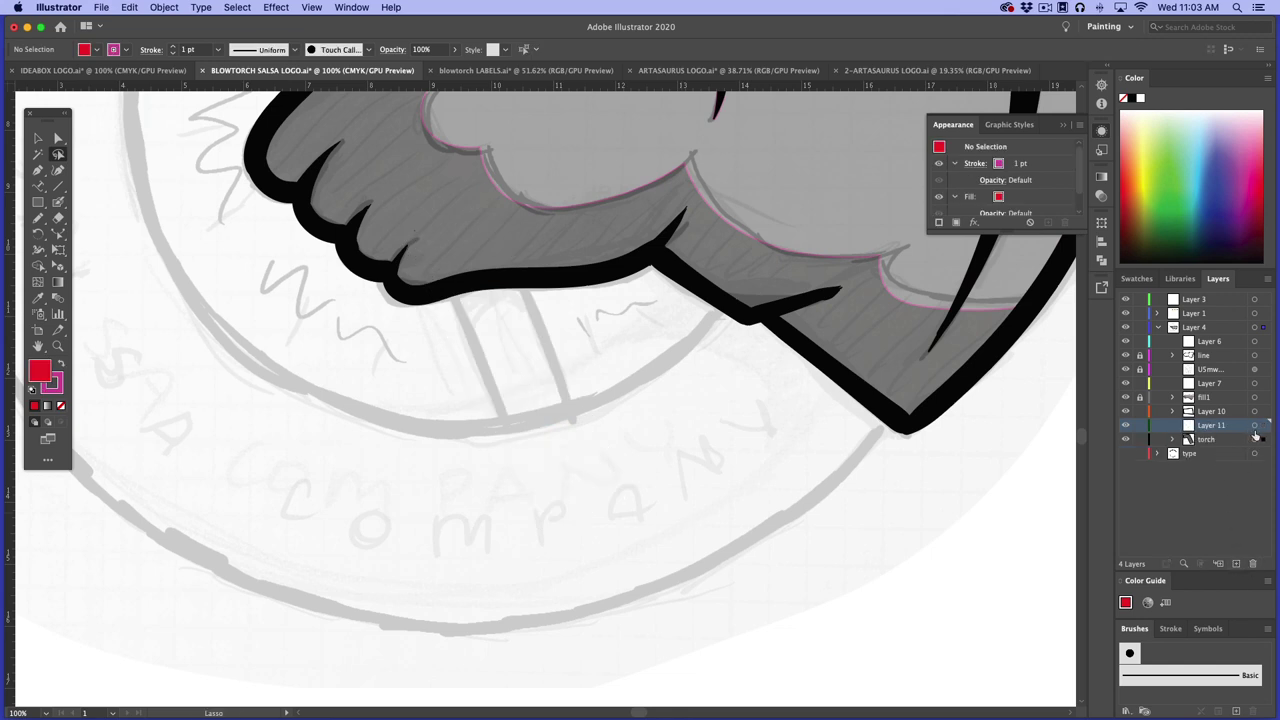
drag(1242, 430, 1234, 455)
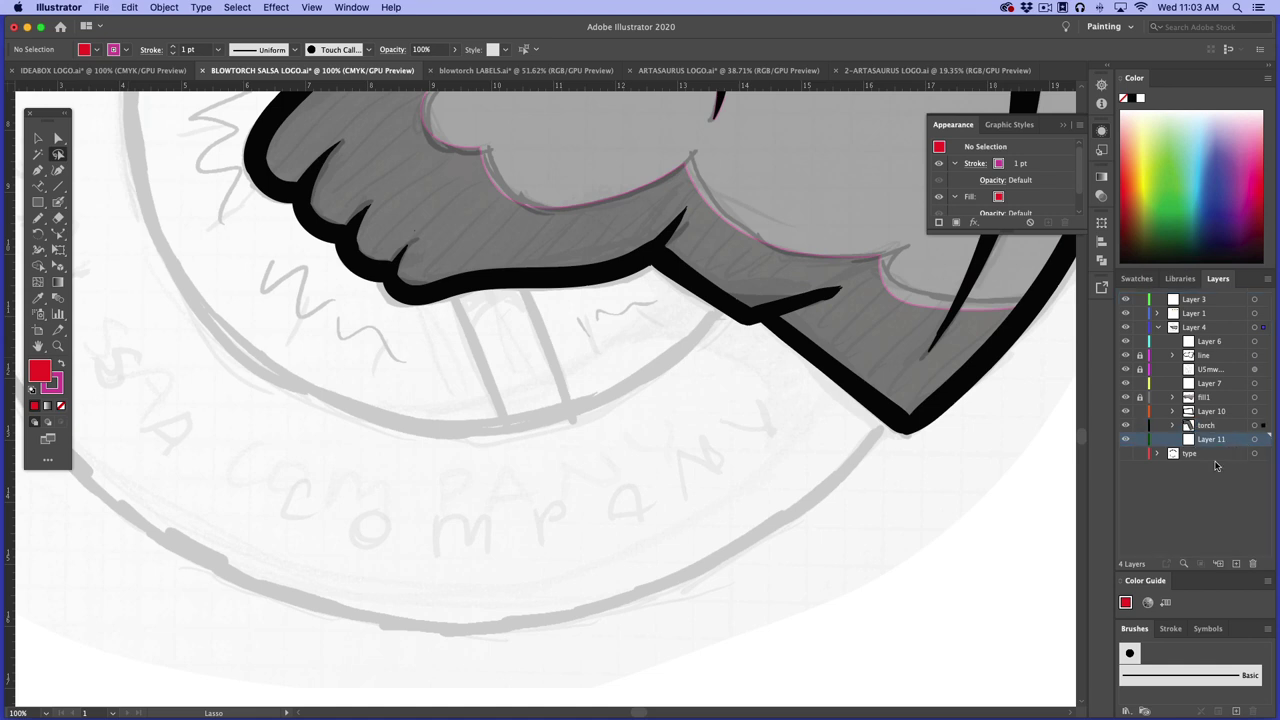
click(1256, 440)
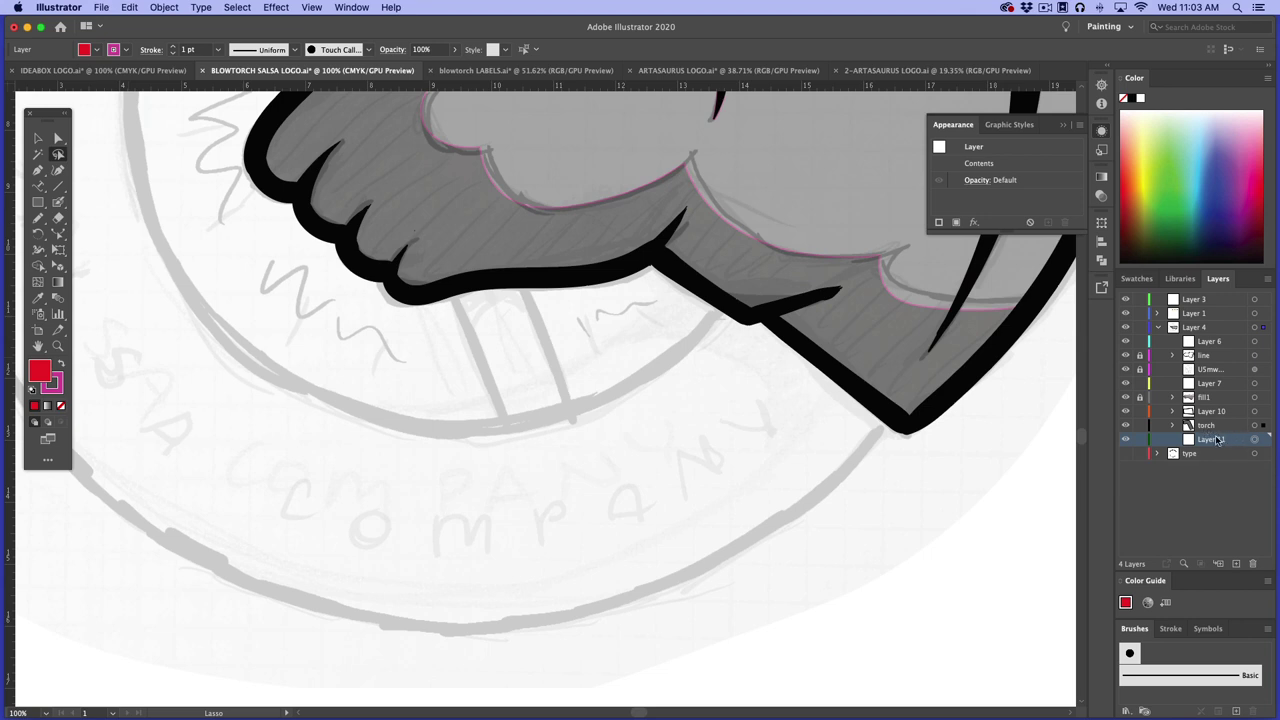
double_click(1212, 441)
text(hose)
key(Return)
key(ctrl+f)
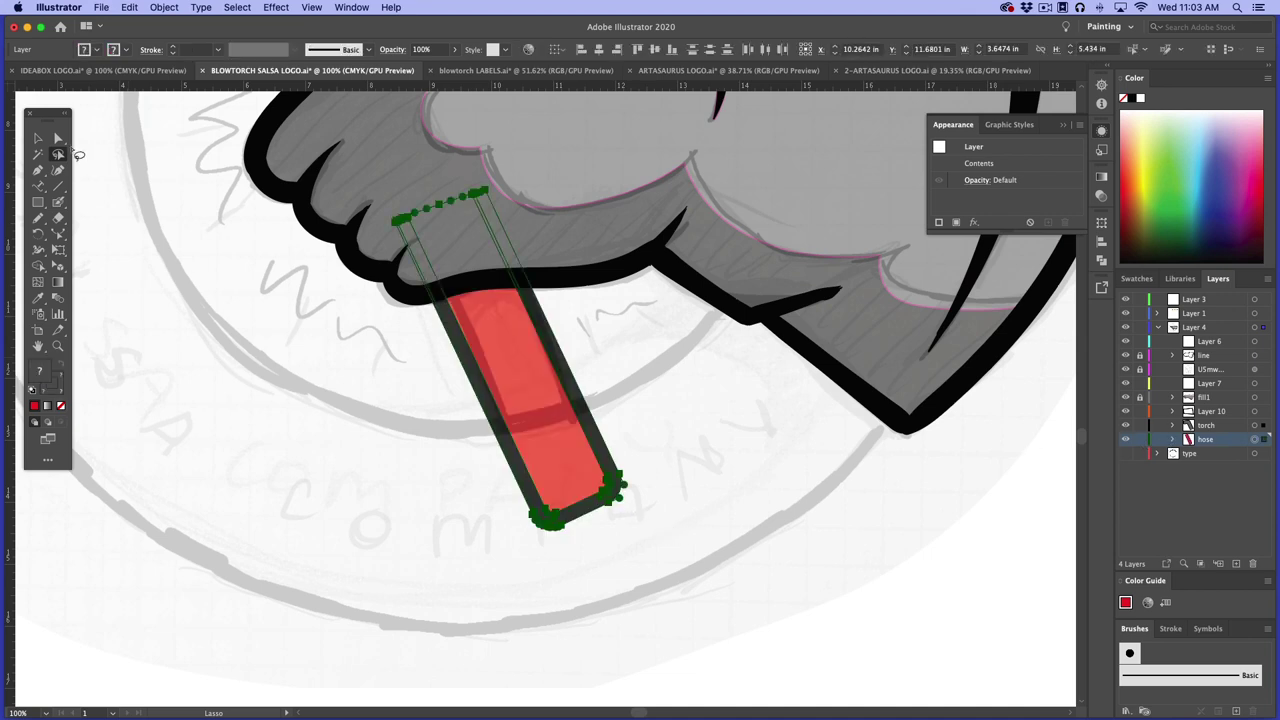
key(v)
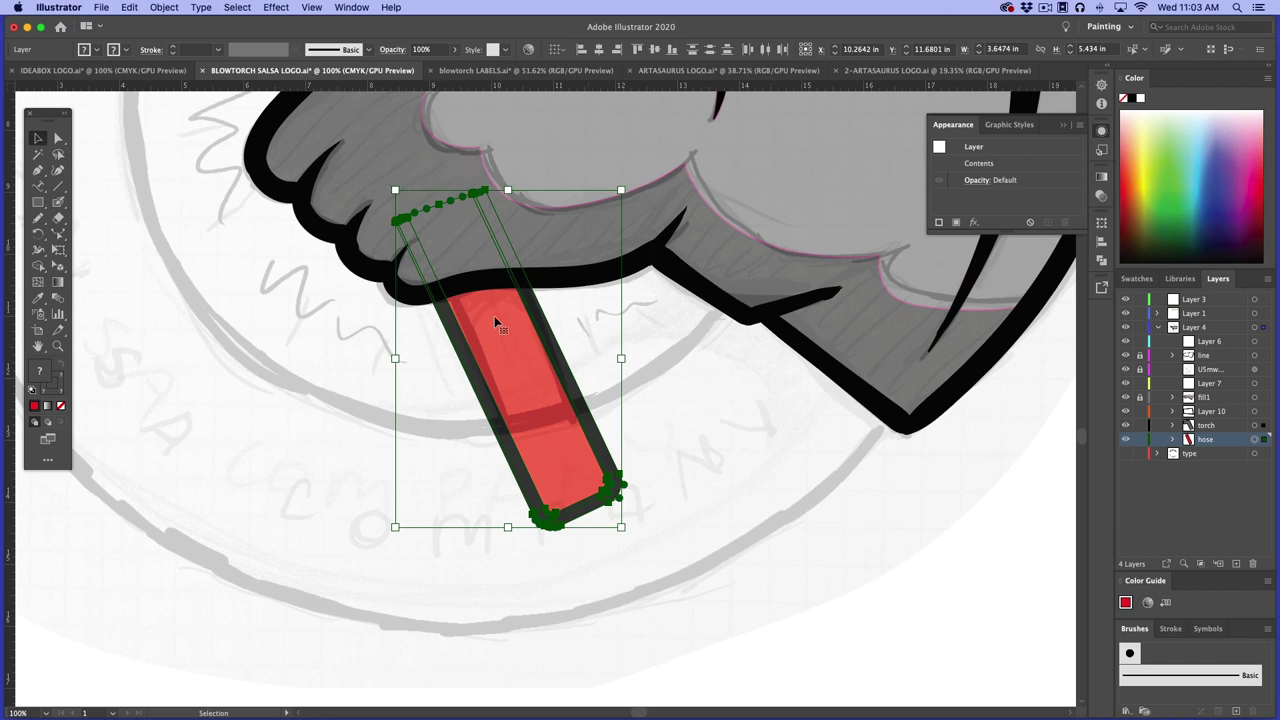
Draw a Pen path from inside the glove down to the hose's bottom end, discarding a test line
click(690, 512)
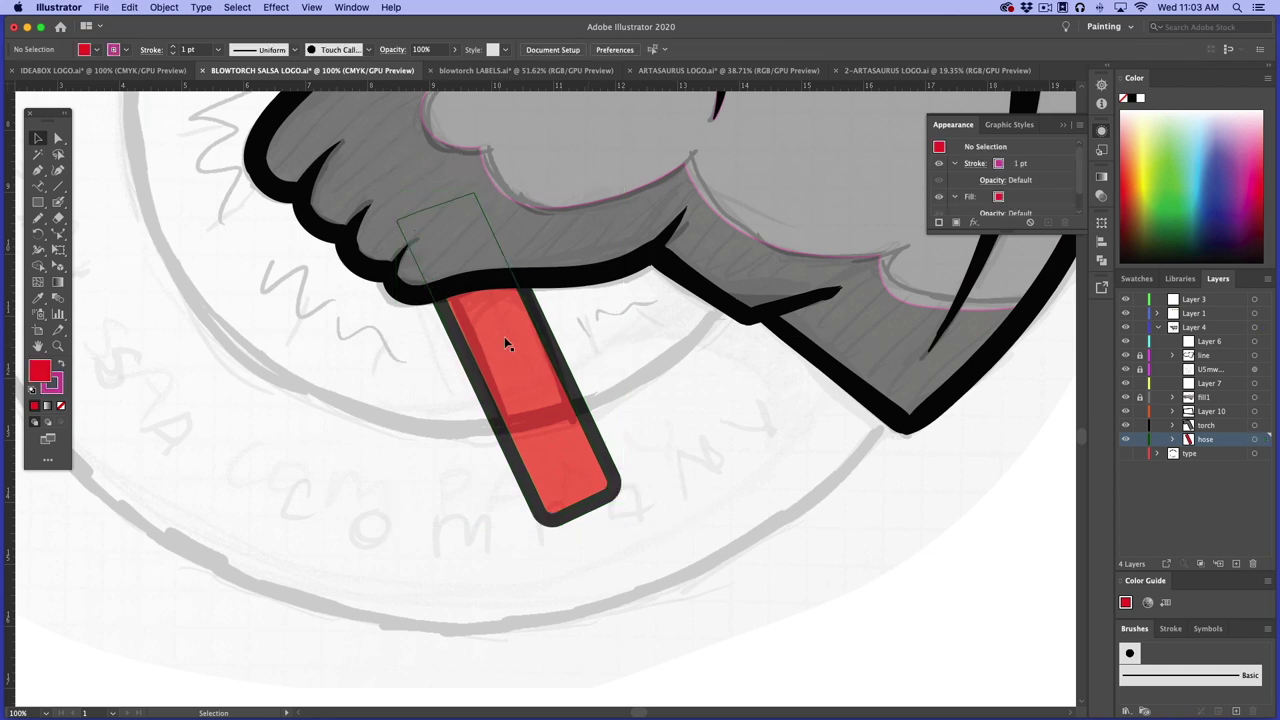
click(57, 186)
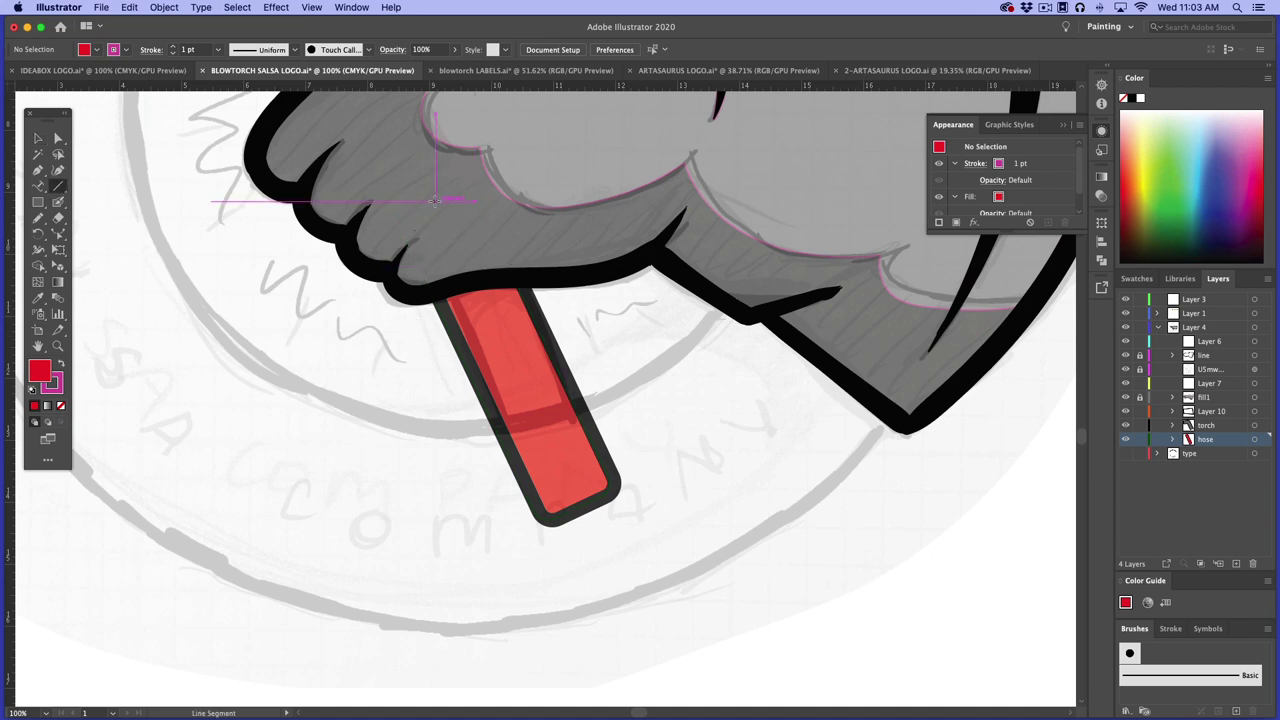
drag(438, 204, 580, 509)
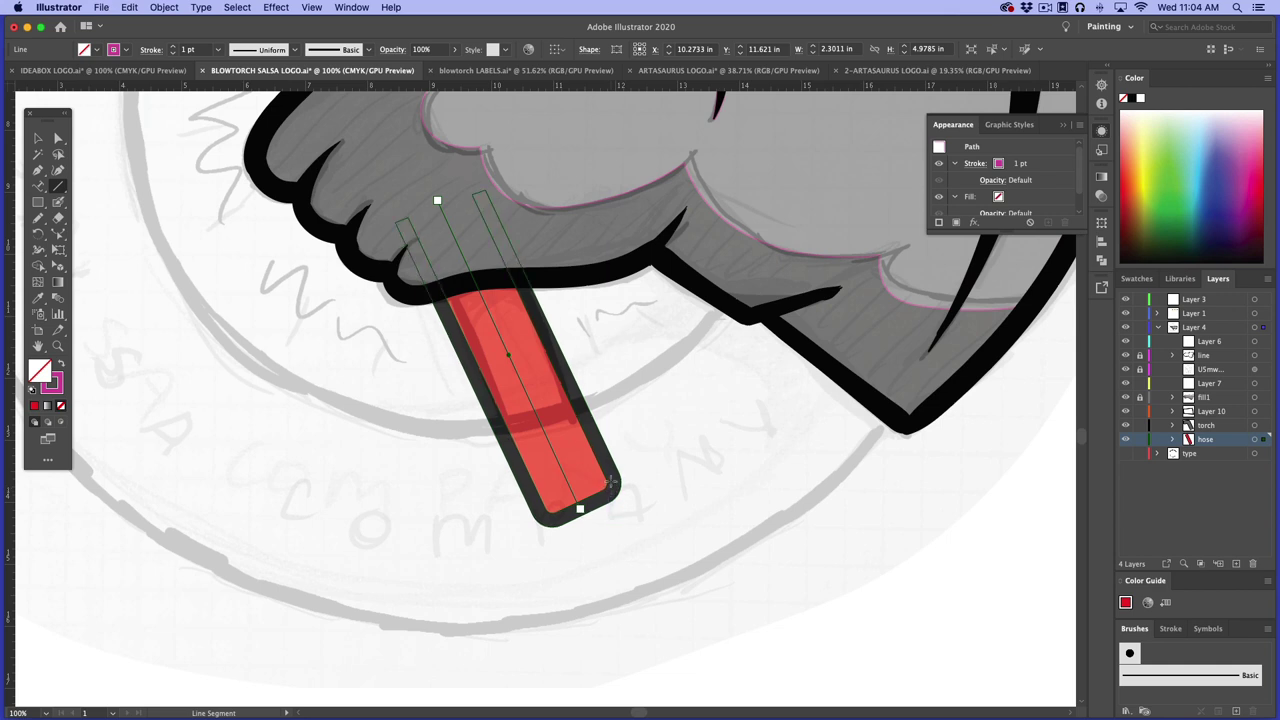
key(super+z)
click(39, 171)
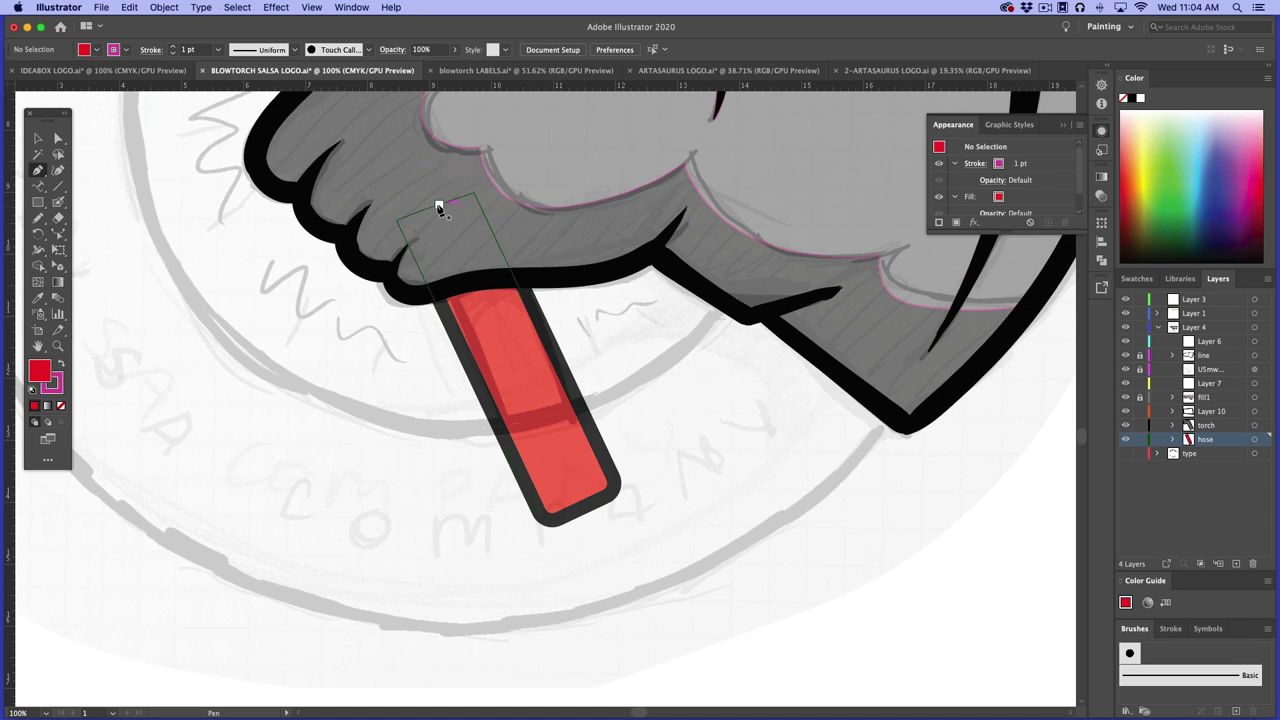
click(438, 205)
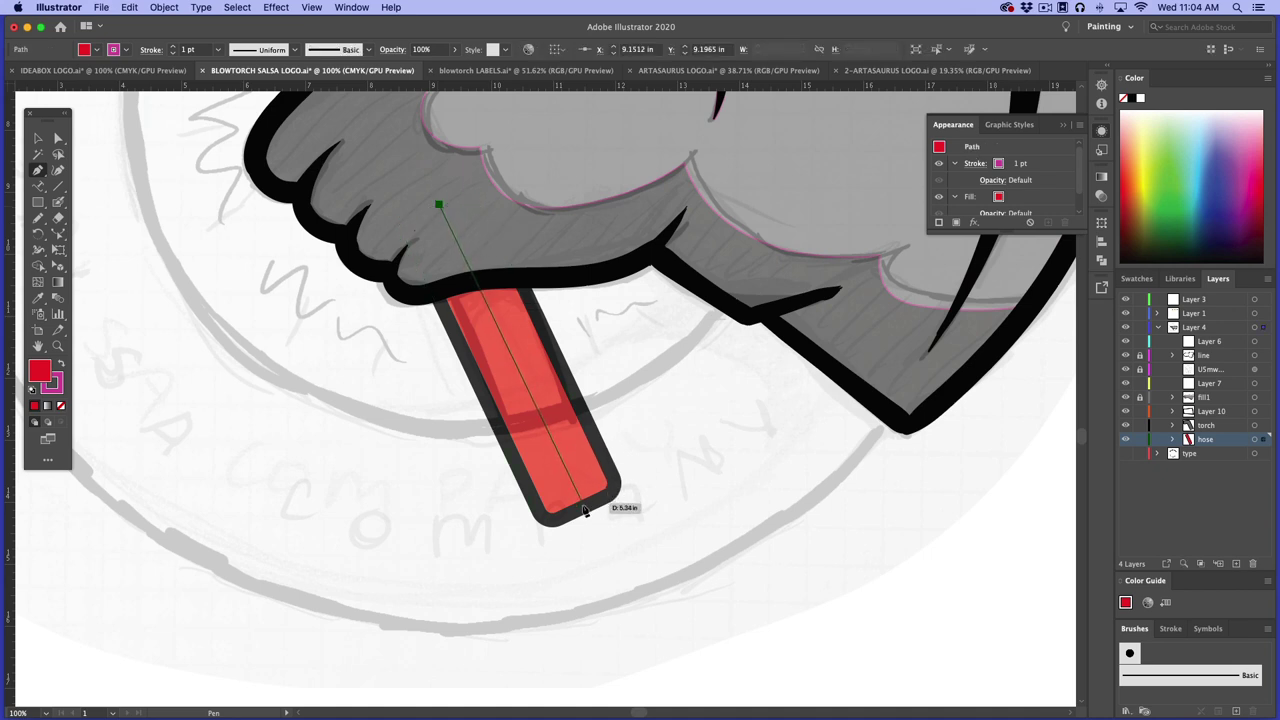
click(582, 507)
Close the shading path at the hose's lower-right corner and fill it with darker red a5141f
click(616, 487)
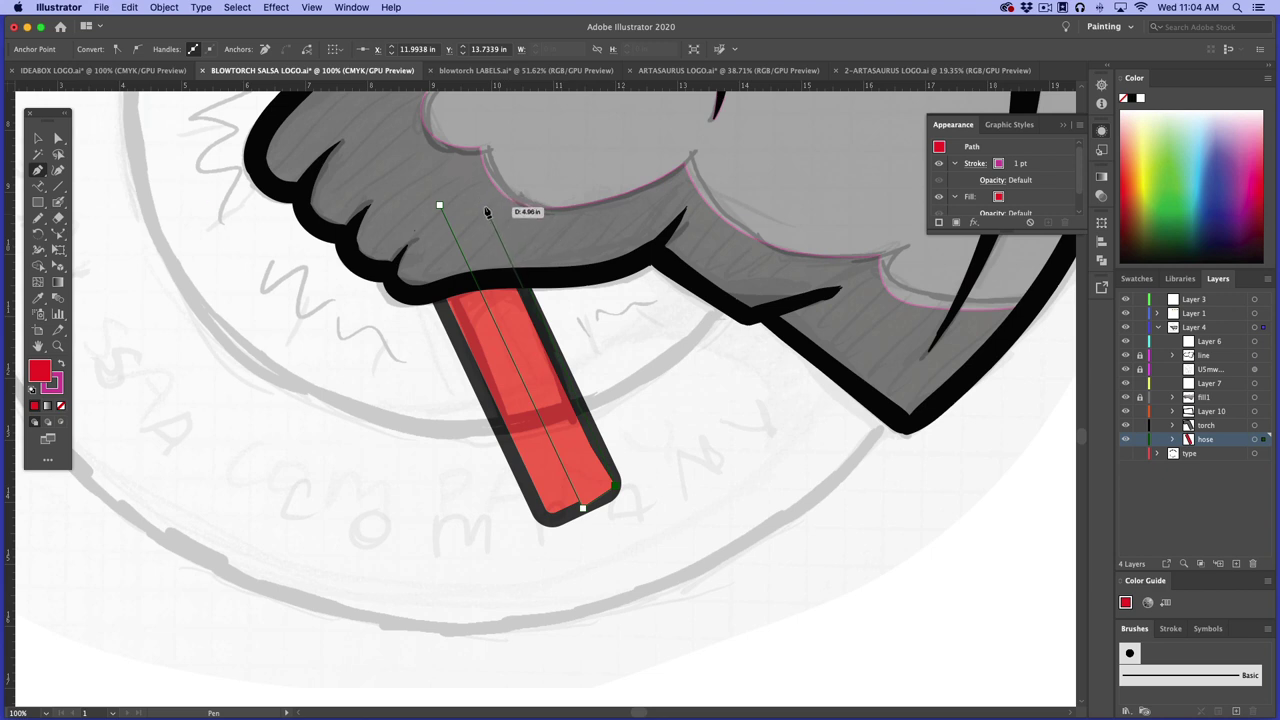
mouse_move(484, 206)
mouse_down()
mouse_move(443, 206)
mouse_move(482, 202)
mouse_up()
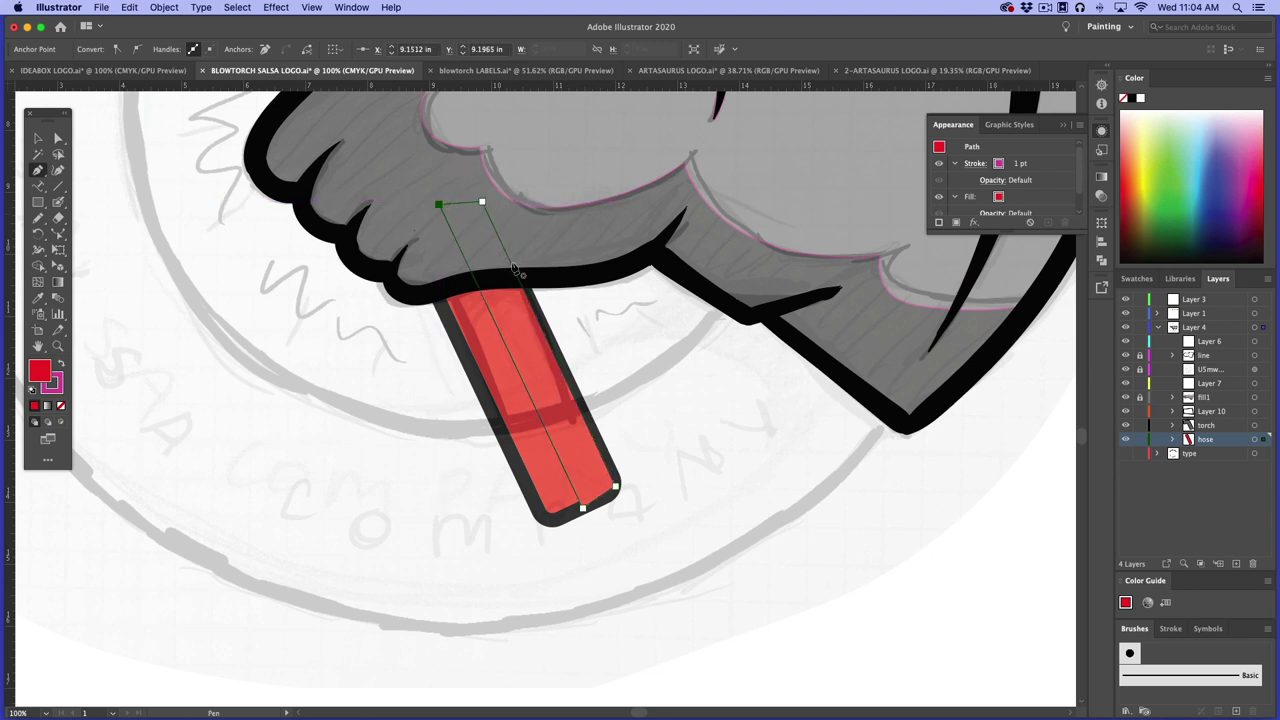
key(v)
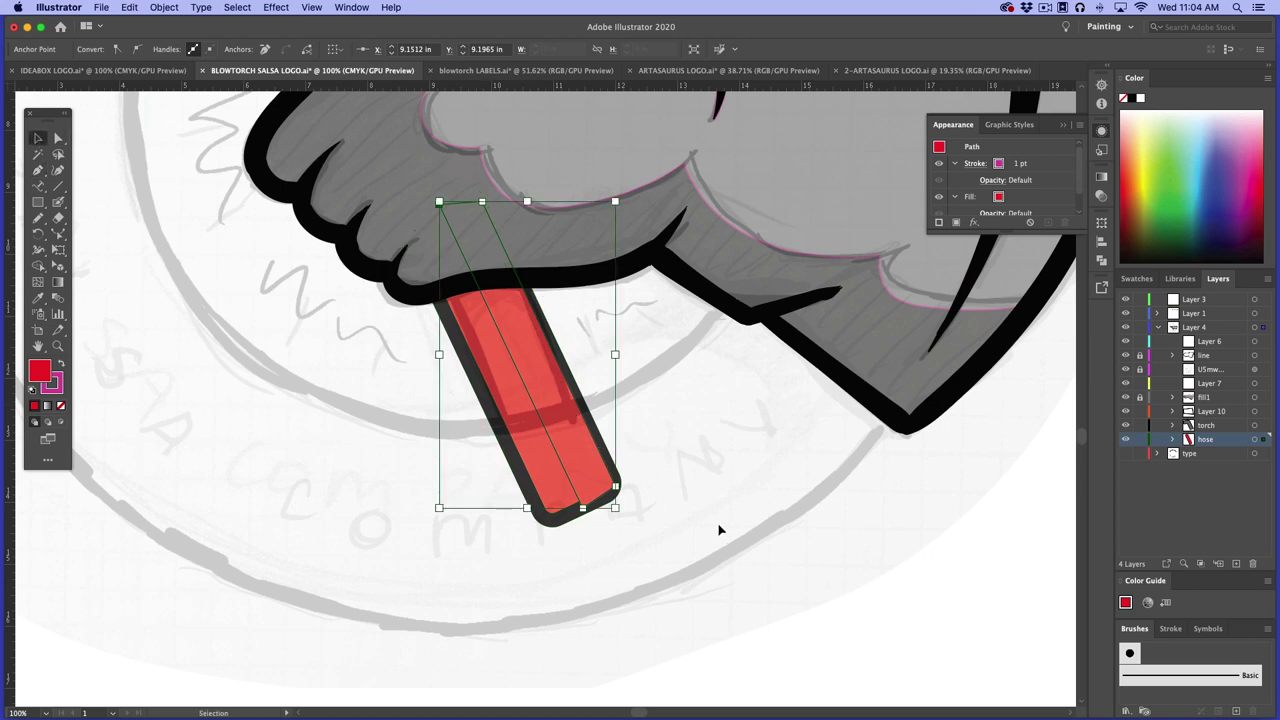
double_click(42, 373)
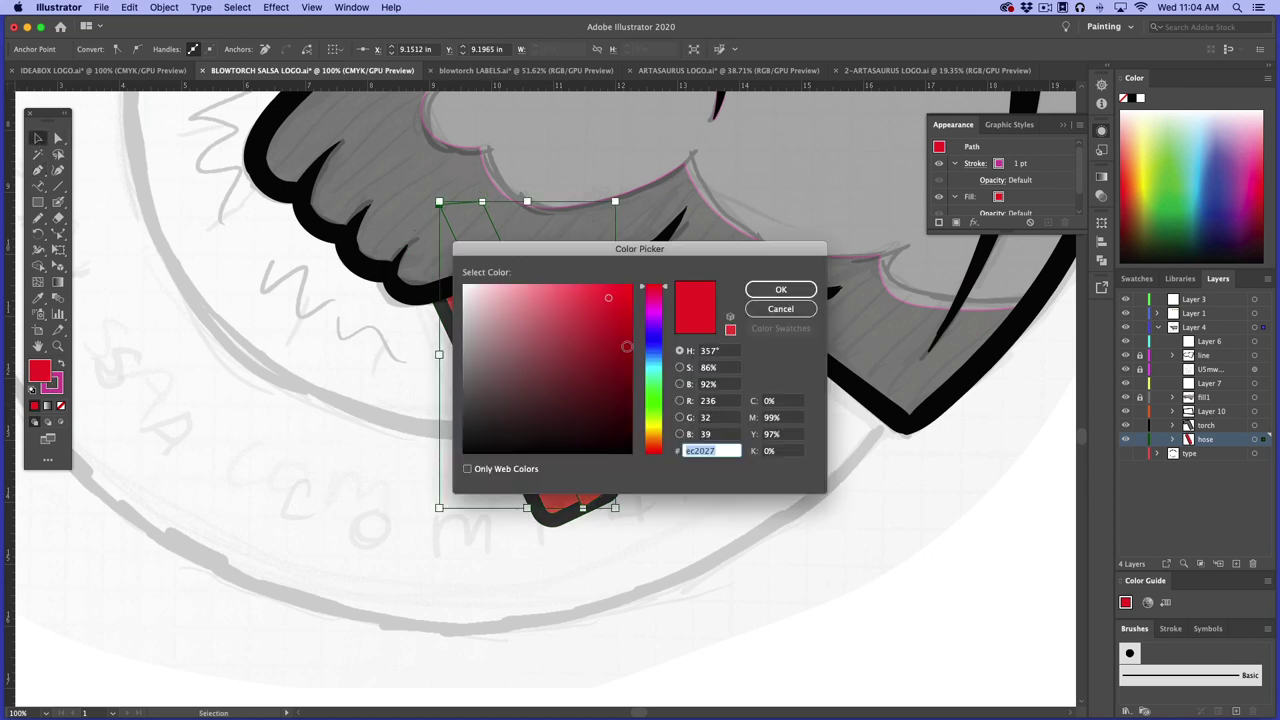
click(612, 340)
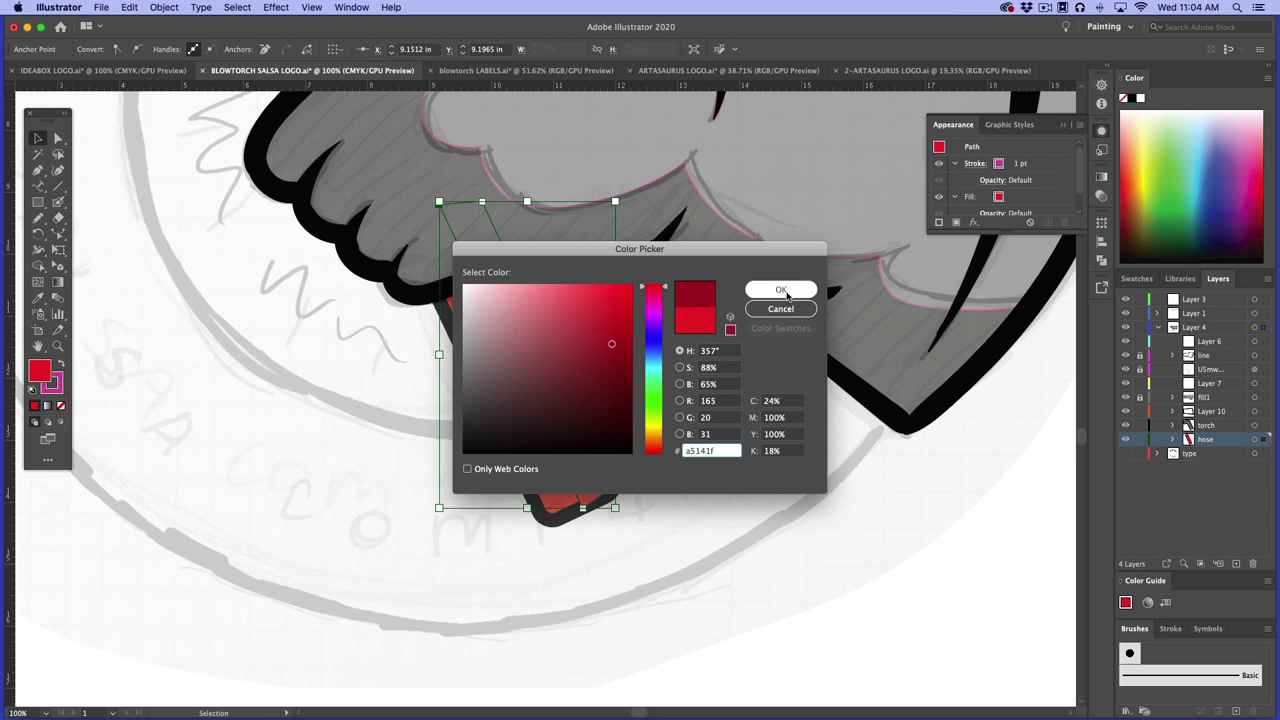
click(780, 289)
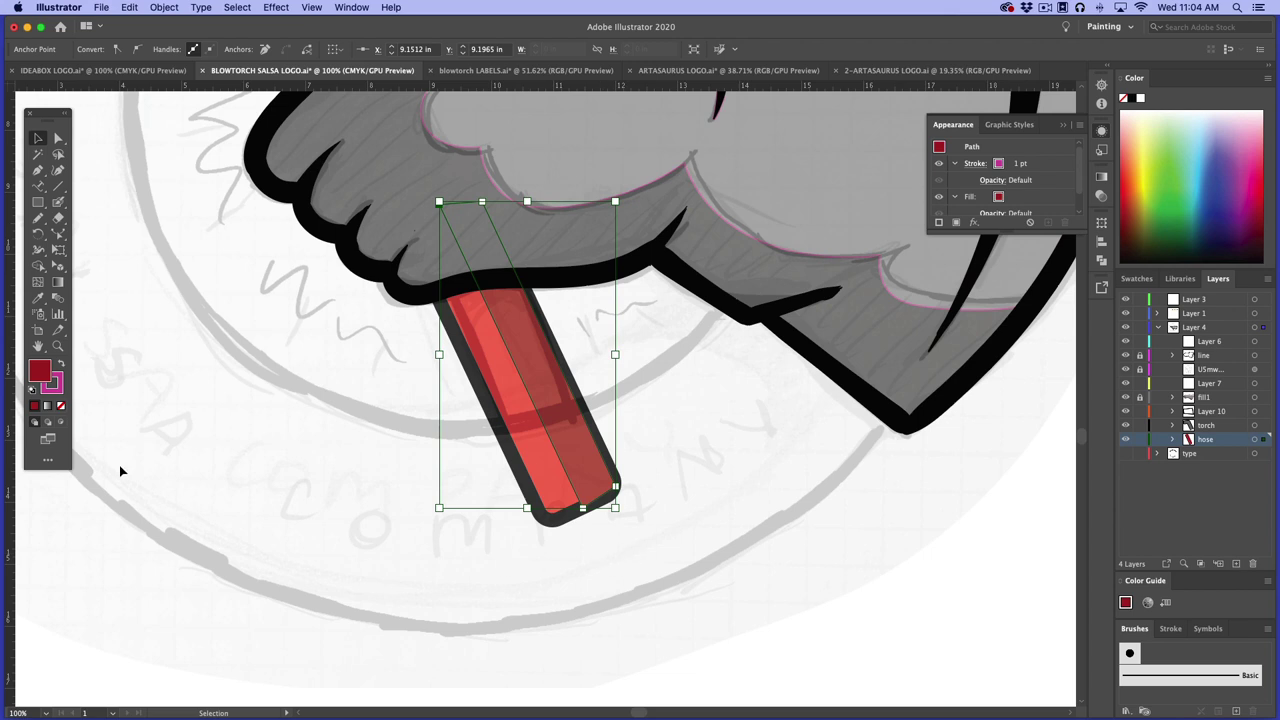
Zoom in, select the hose's outline and shading, and split them with Shape Builder
key(z)
click(598, 469)
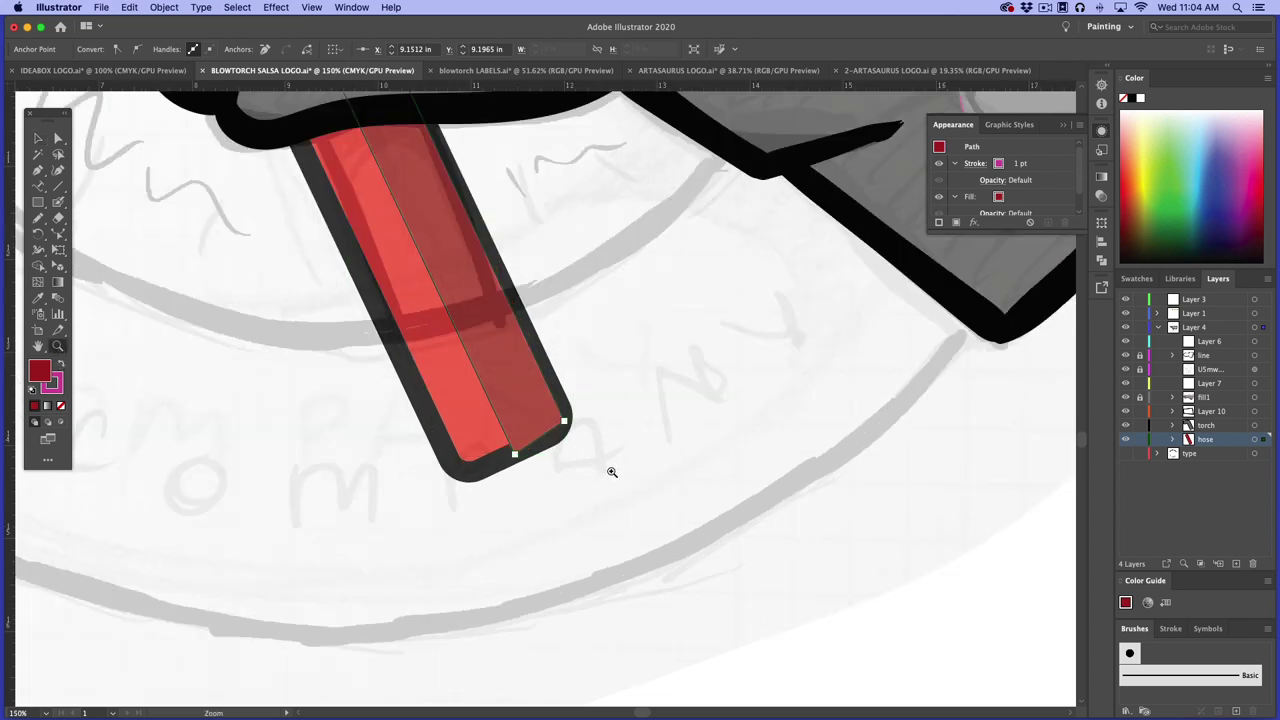
key(v)
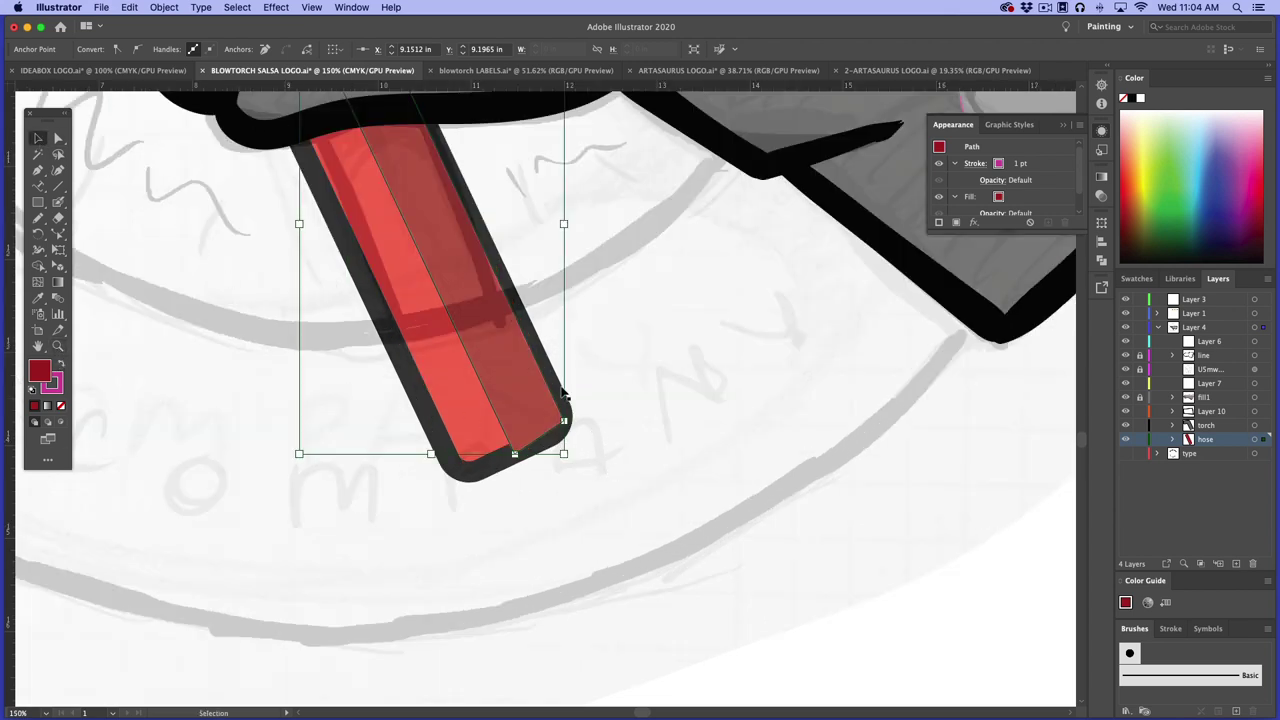
drag(669, 525, 471, 323)
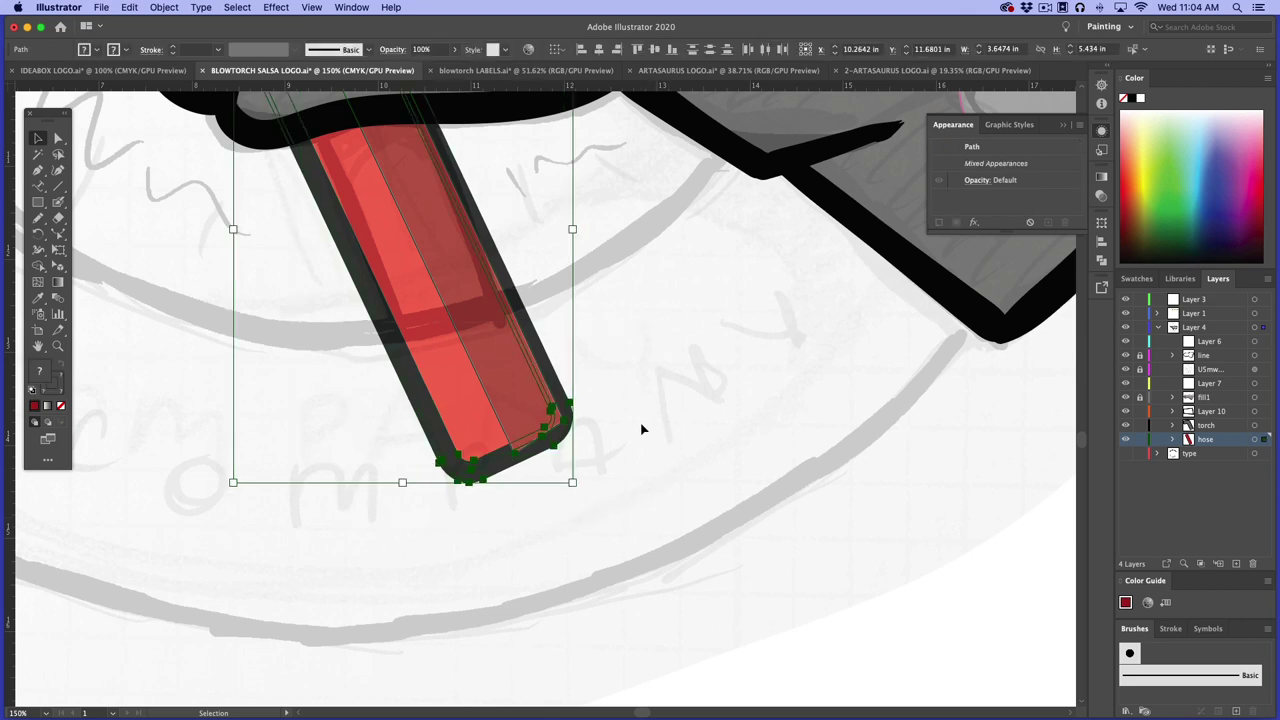
click(39, 267)
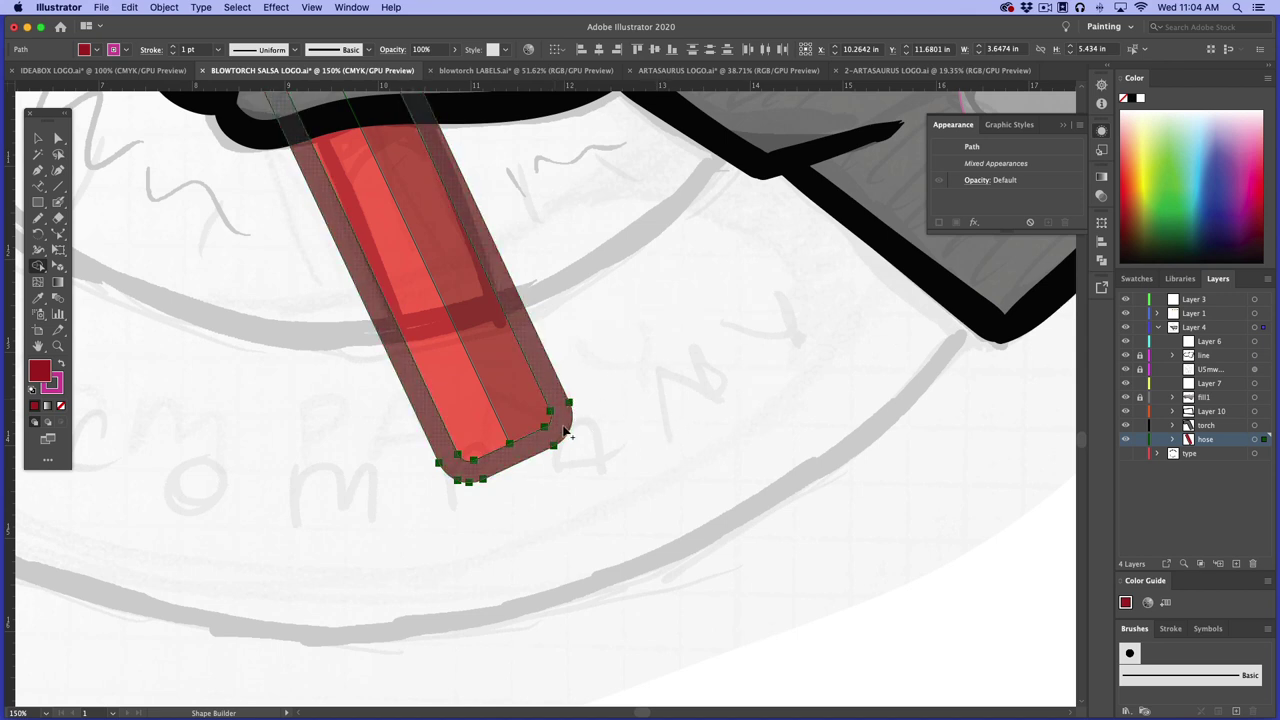
Fill the hose's outline piece with black
key(a)
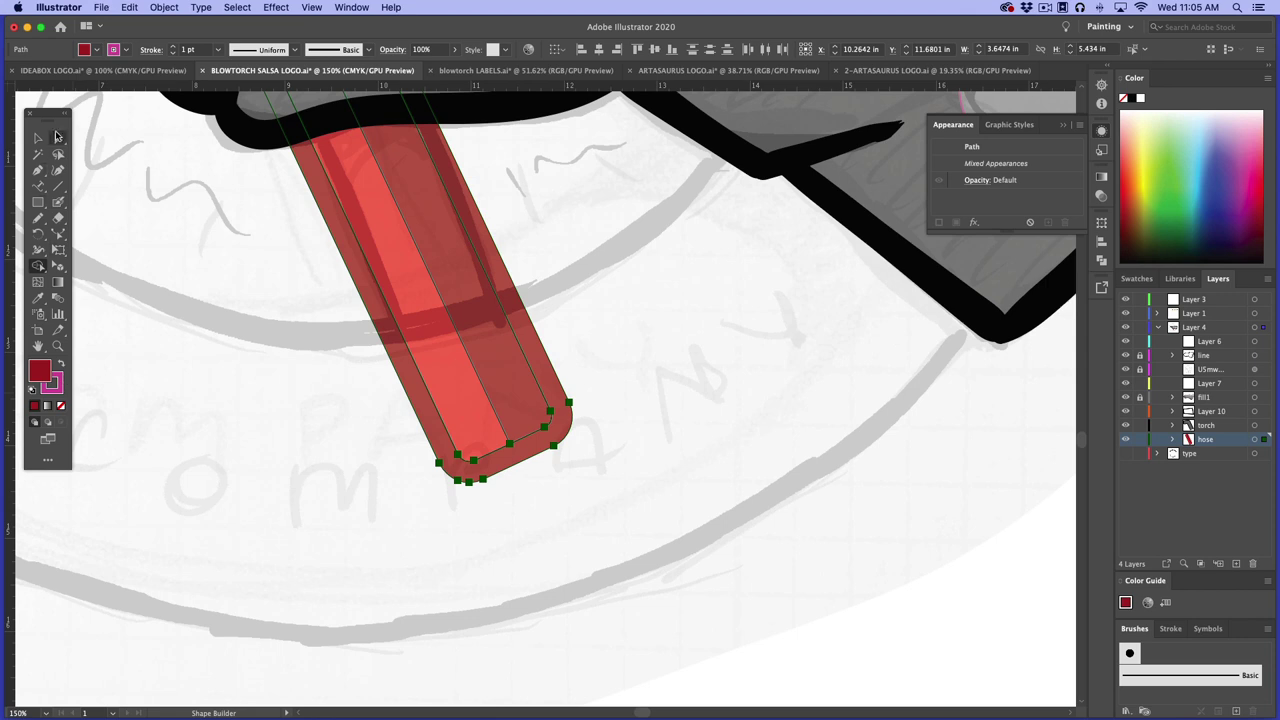
click(566, 428)
click(566, 428)
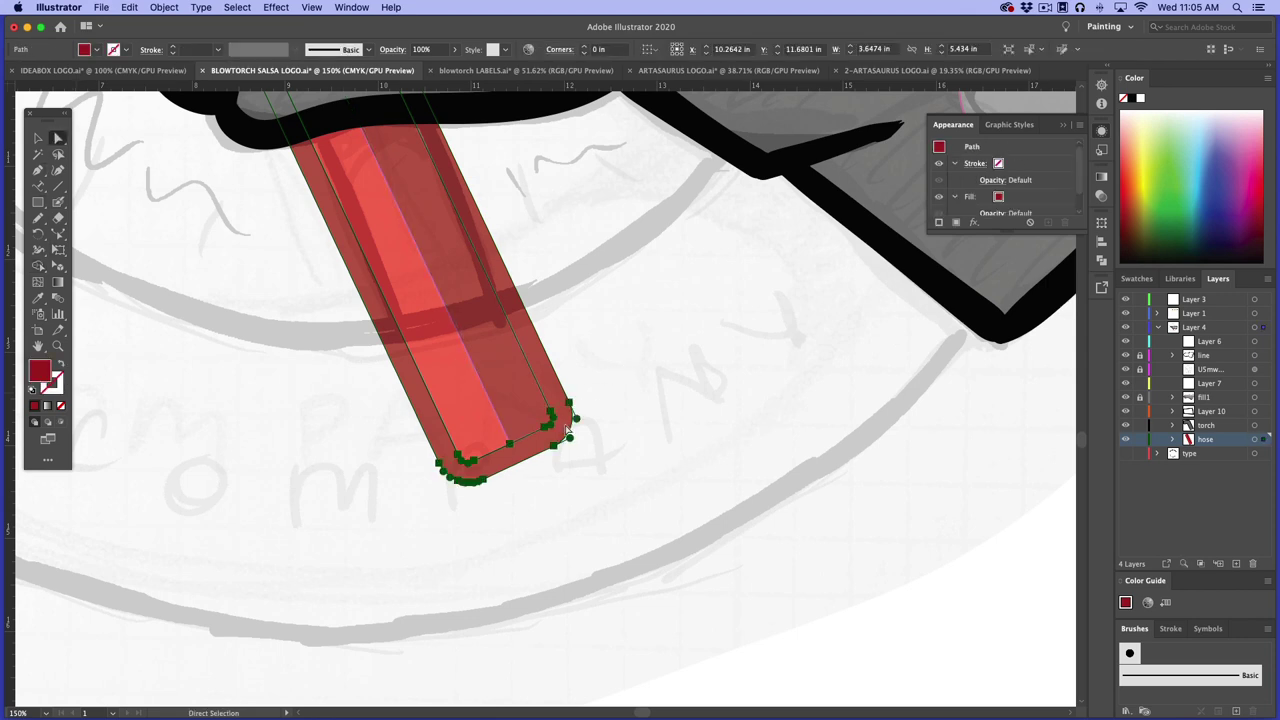
double_click(41, 373)
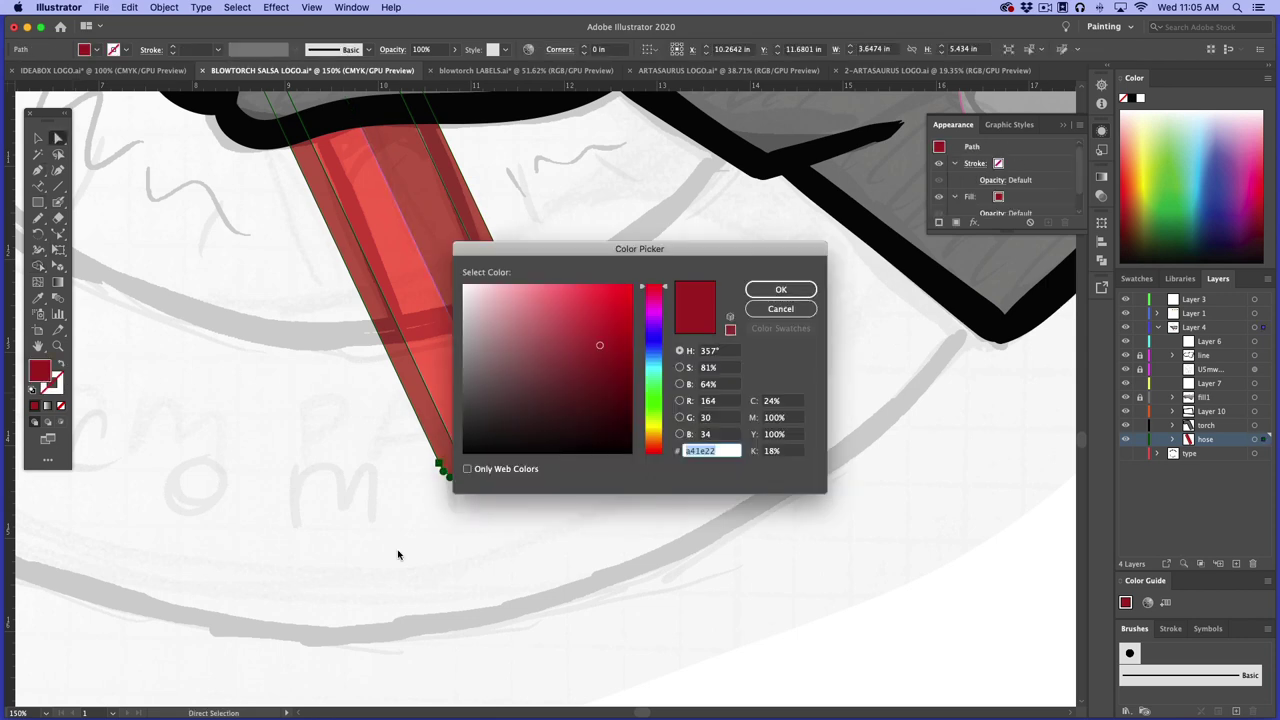
drag(502, 406, 462, 451)
click(781, 289)
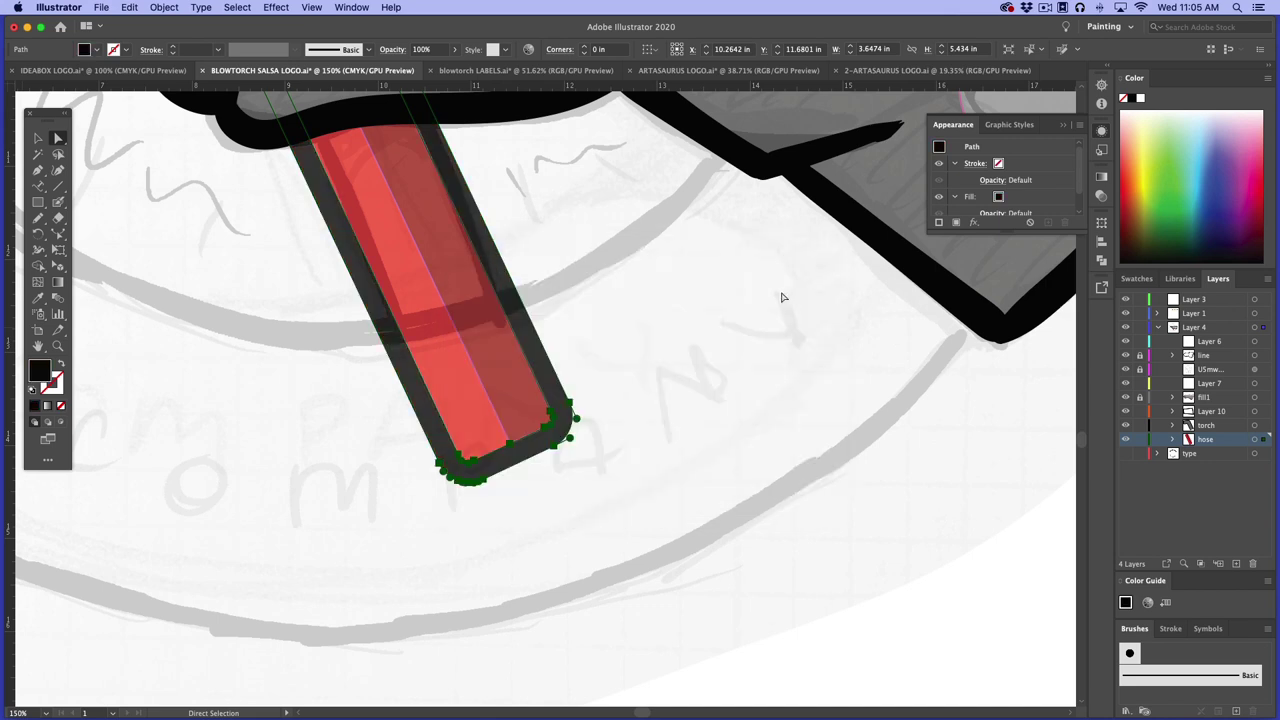
click(158, 479)
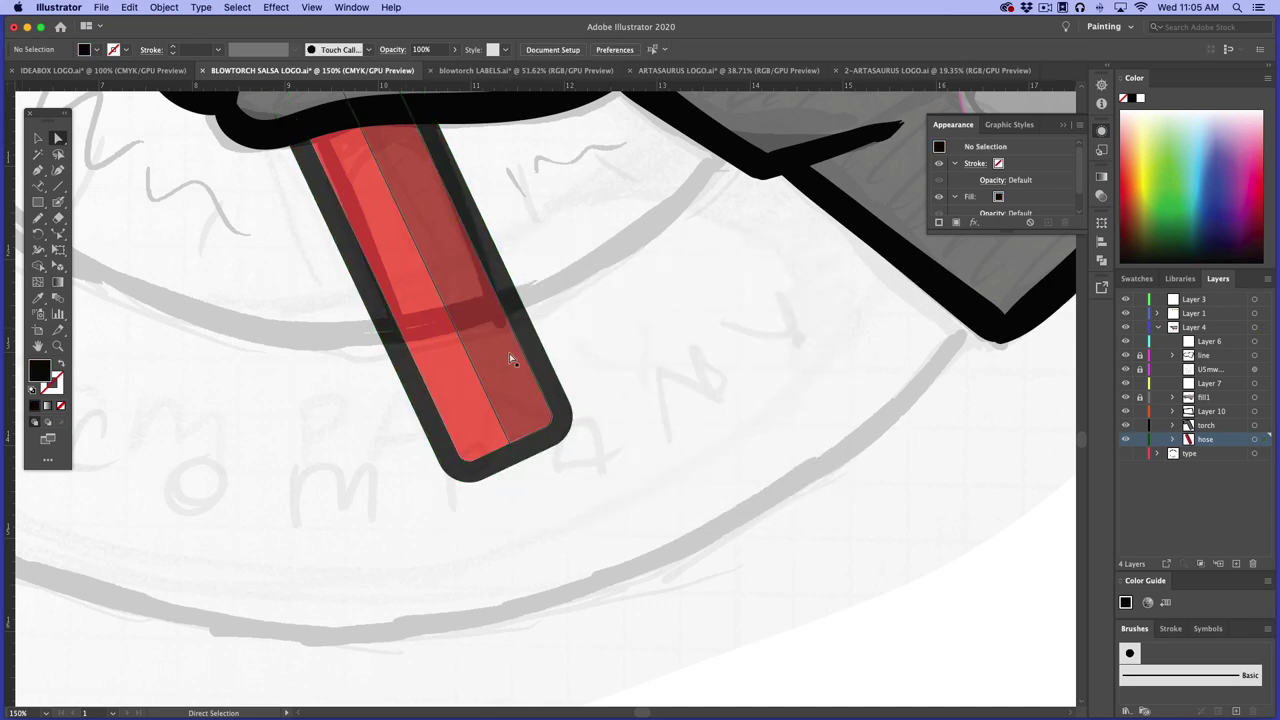
Set the dark shading shape's stroke weight to 0 pt
click(491, 392)
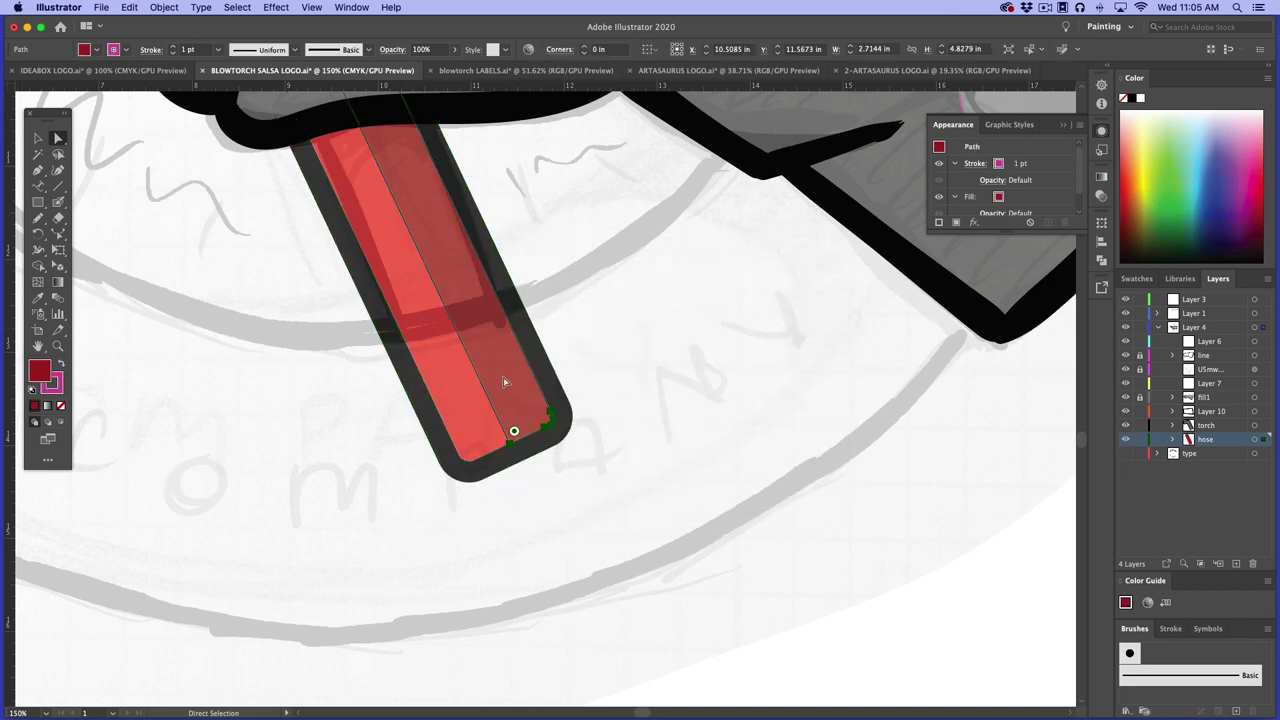
click(126, 50)
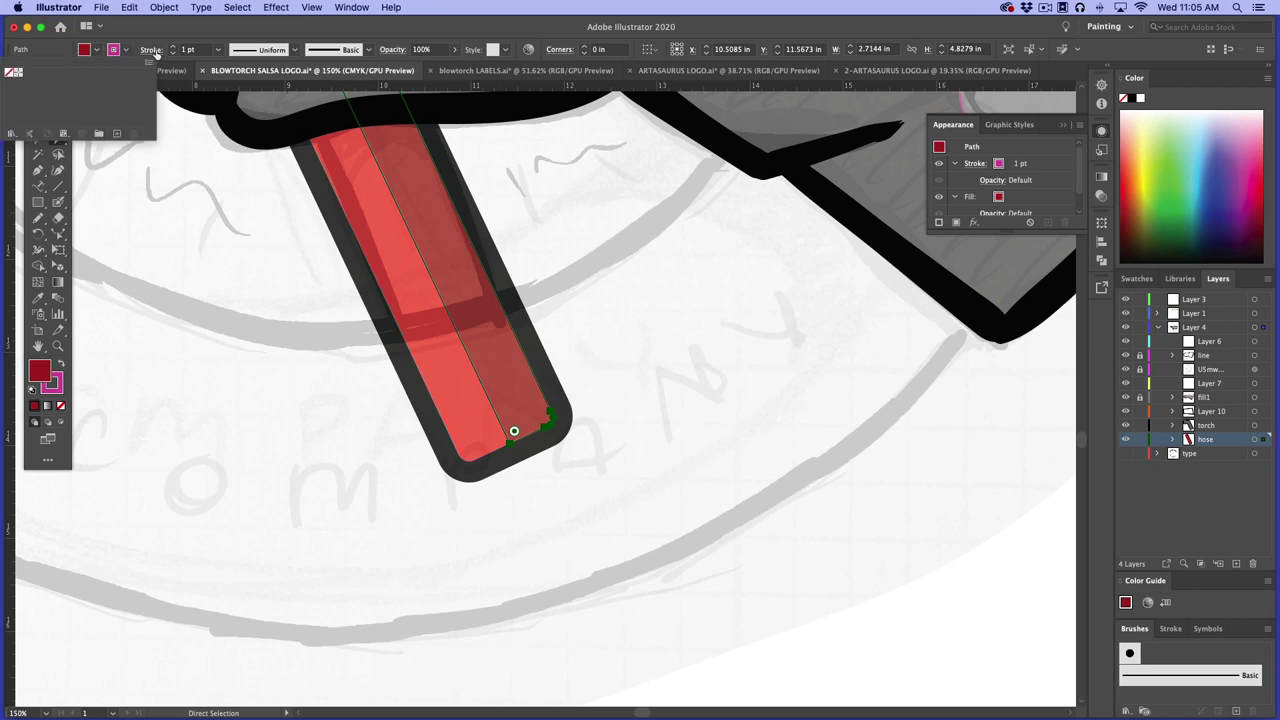
click(174, 53)
click(174, 53)
click(174, 53)
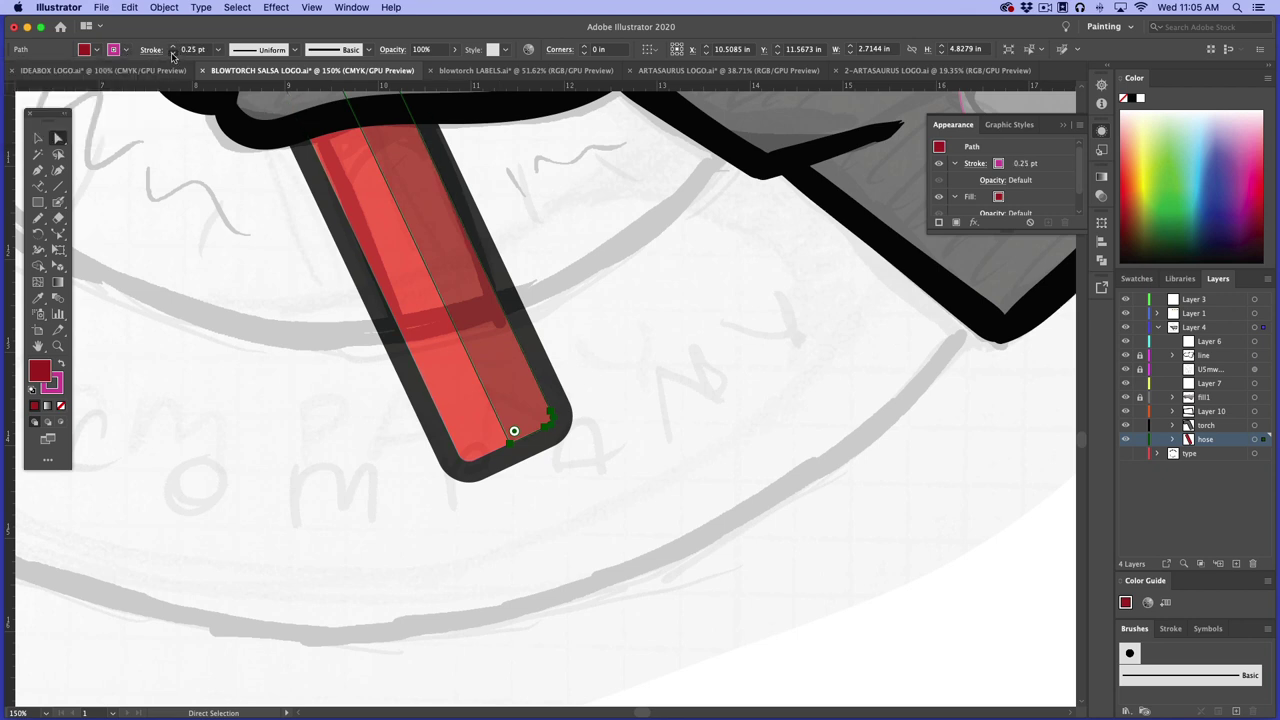
click(174, 53)
click(629, 365)
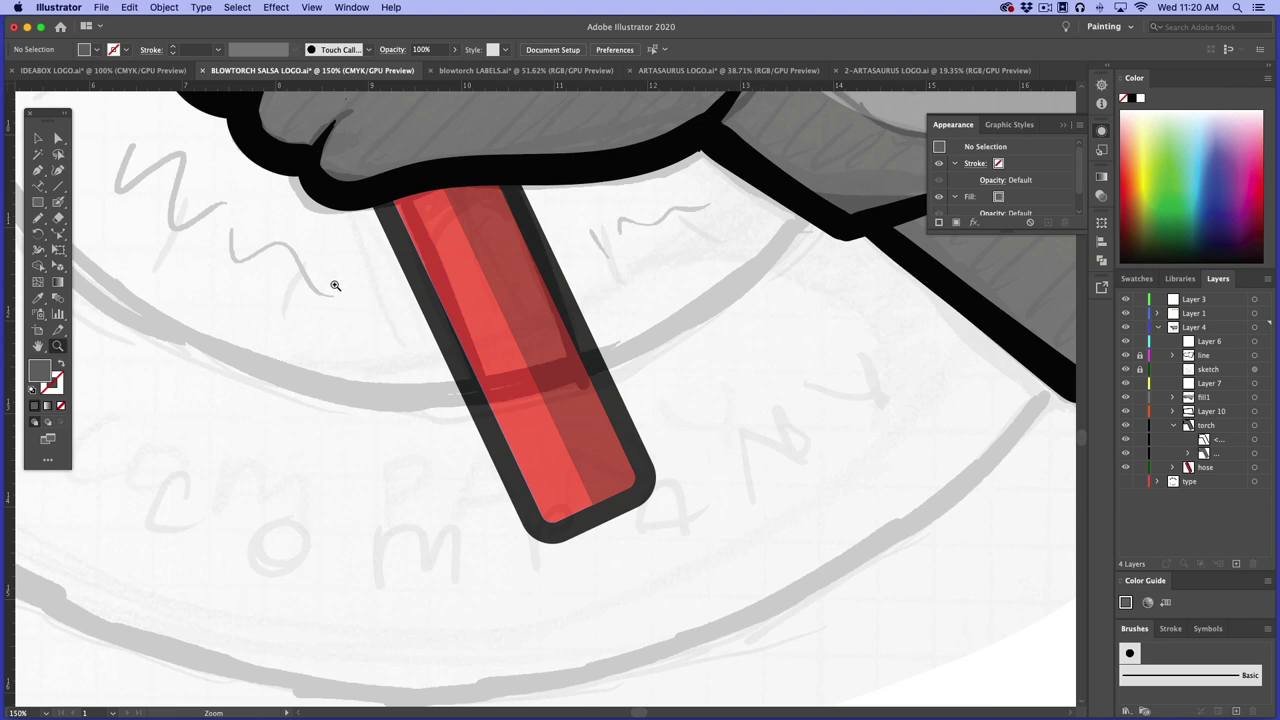
key(v)
Paint a black Blob Brush stroke along the torch handle's inner edge by the glove
drag(730, 382, 797, 583)
drag(514, 214, 646, 580)
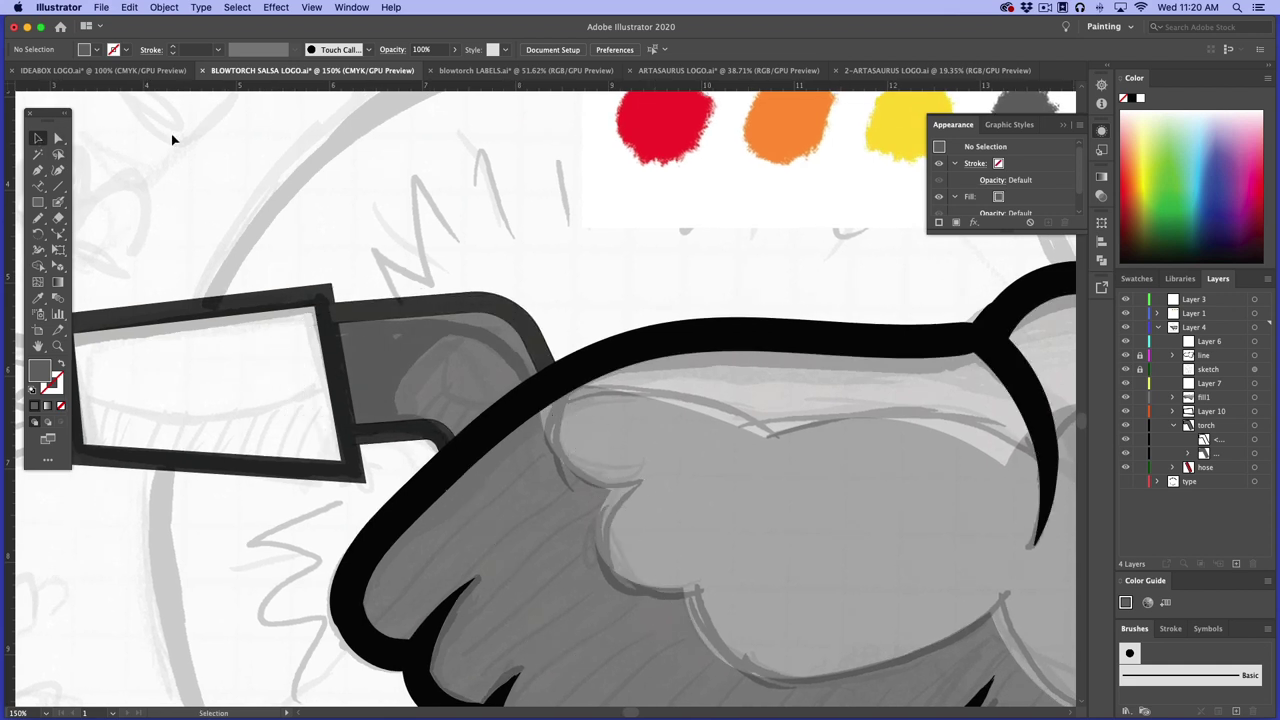
click(524, 329)
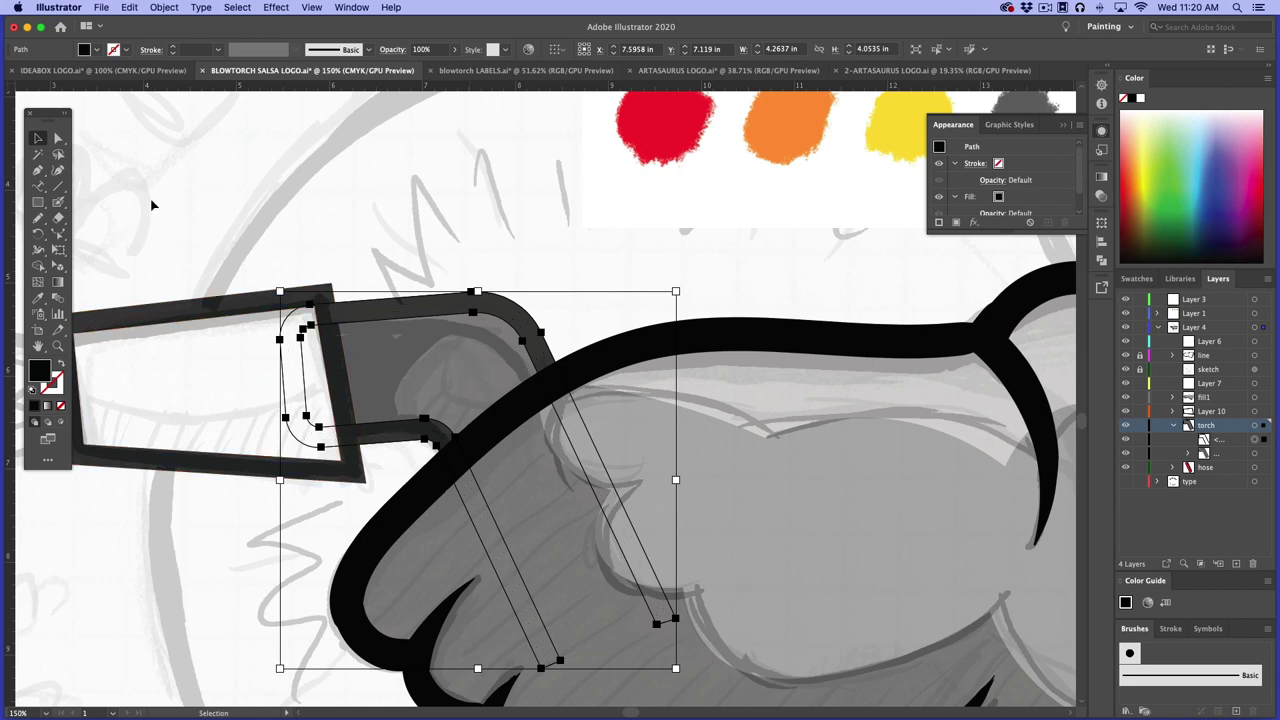
click(312, 176)
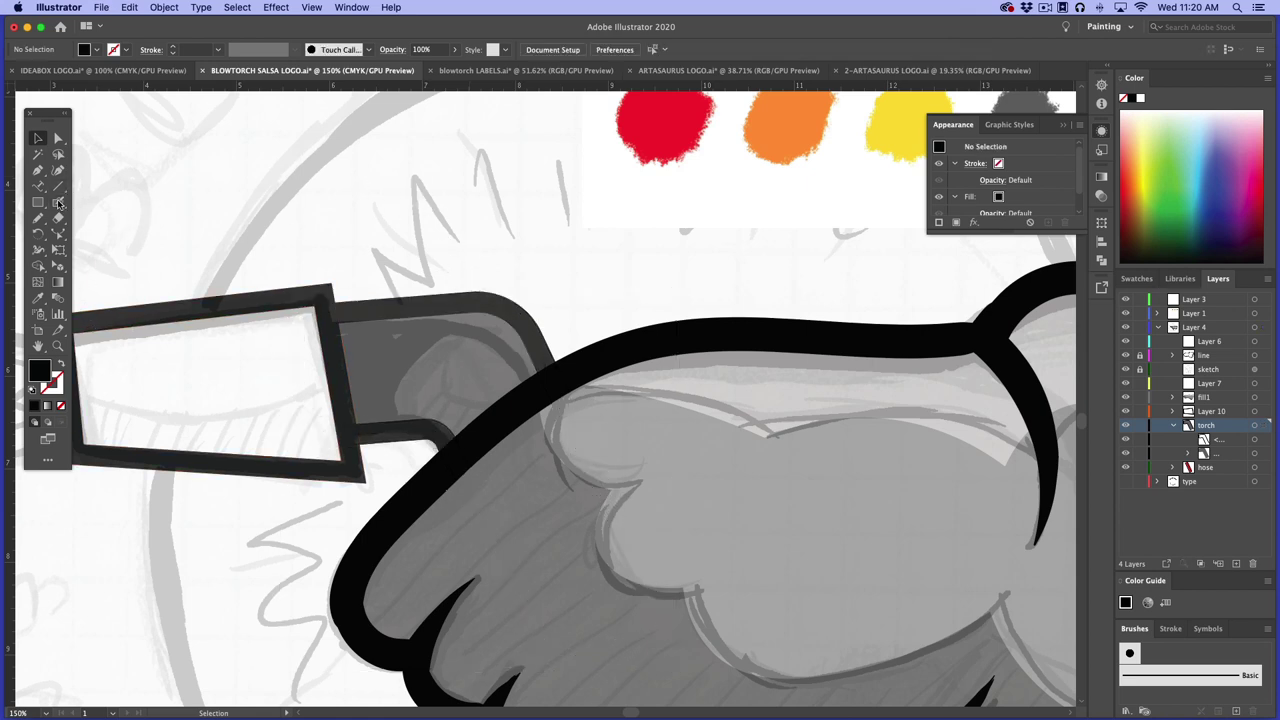
click(58, 201)
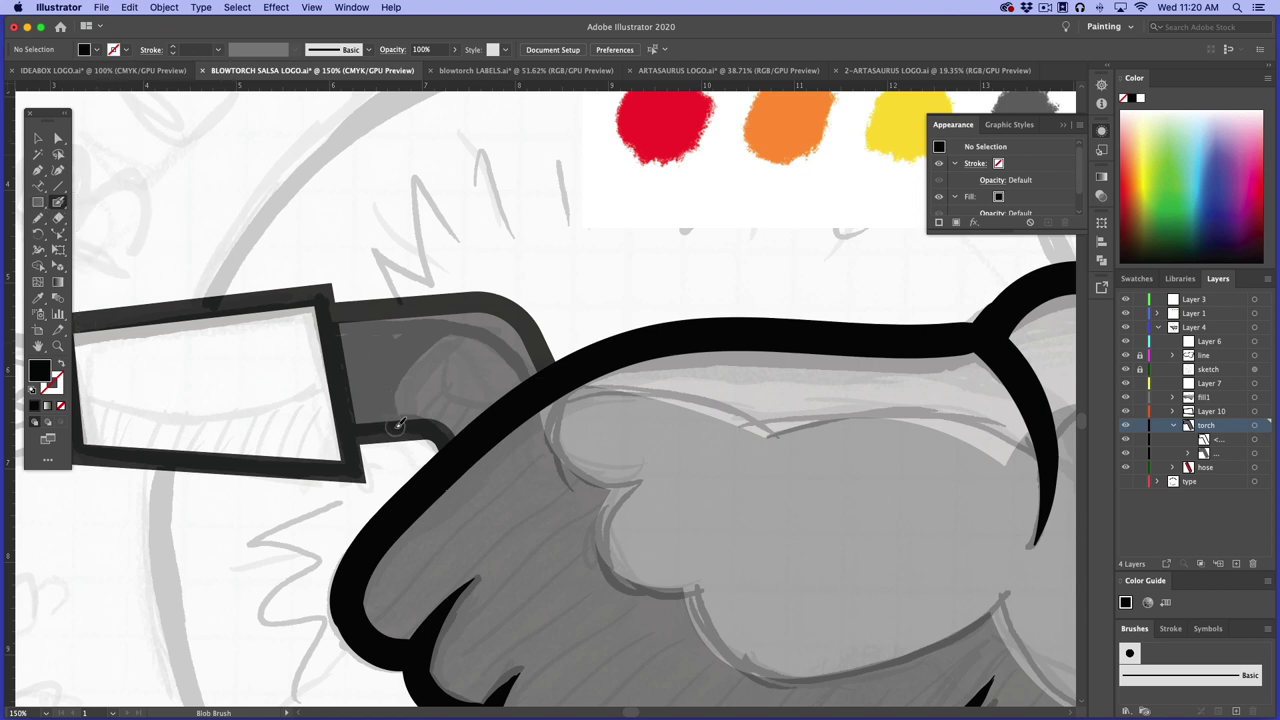
mouse_move(389, 423)
mouse_down()
mouse_move(396, 365)
mouse_move(457, 303)
mouse_move(348, 315)
mouse_move(364, 423)
mouse_move(381, 422)
mouse_move(378, 410)
mouse_move(383, 421)
mouse_move(362, 334)
mouse_move(405, 313)
mouse_move(373, 370)
mouse_move(410, 318)
mouse_up()
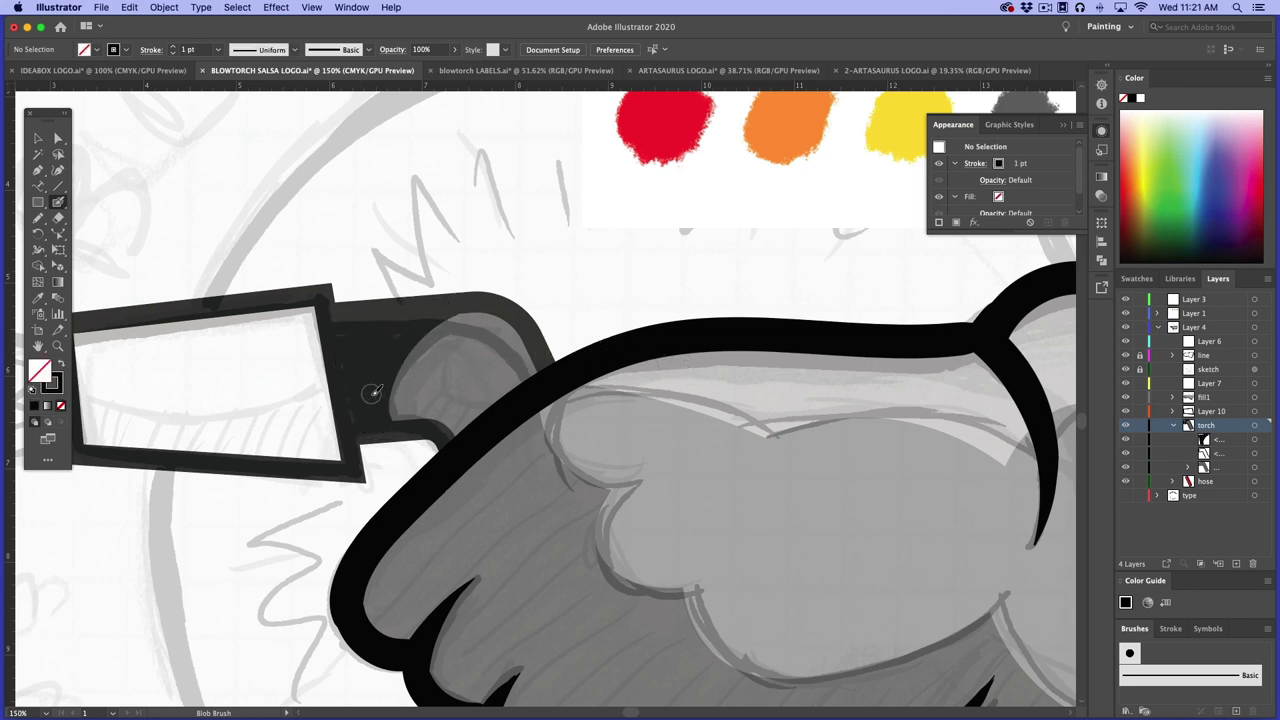
key(space)
drag(231, 384, 390, 356)
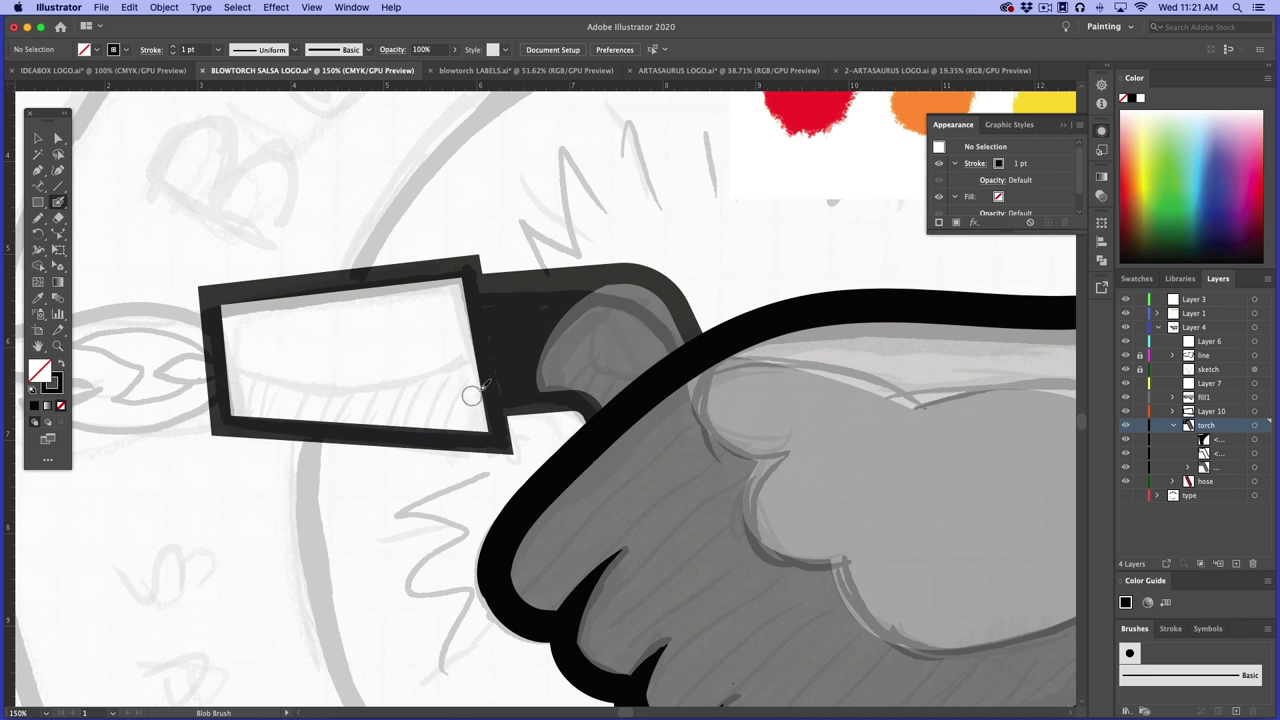
click(58, 140)
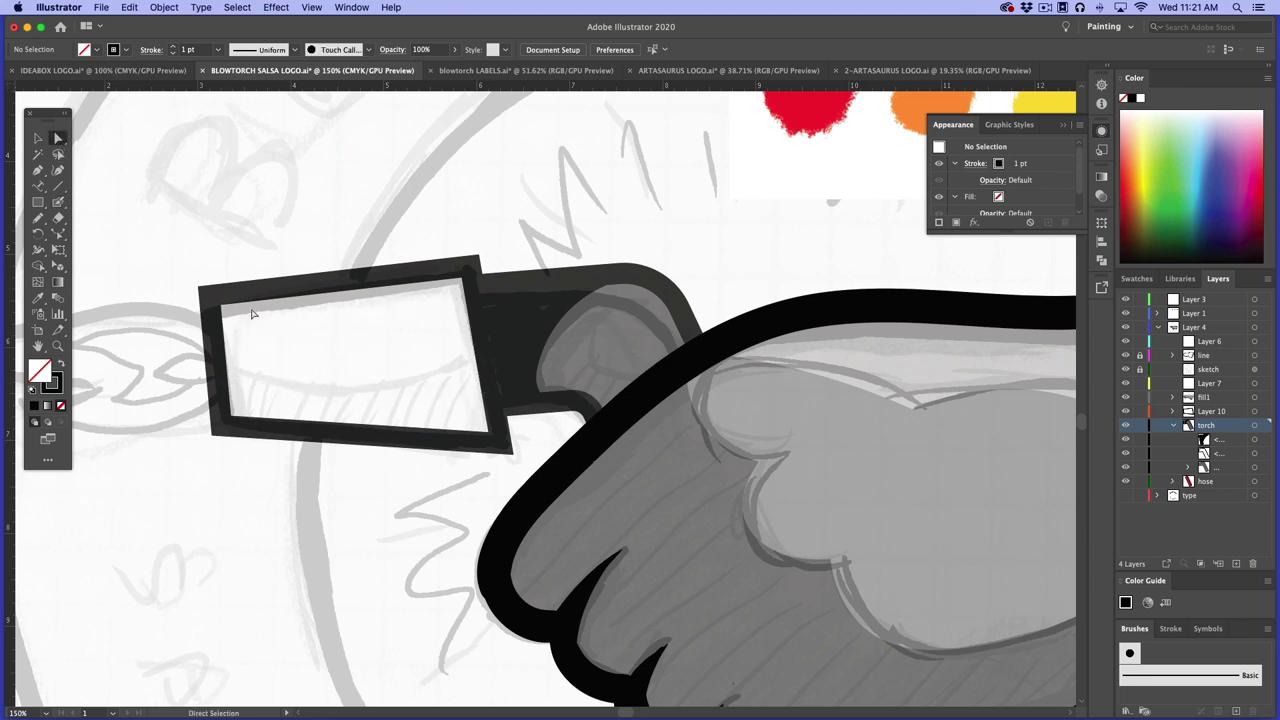
click(217, 366)
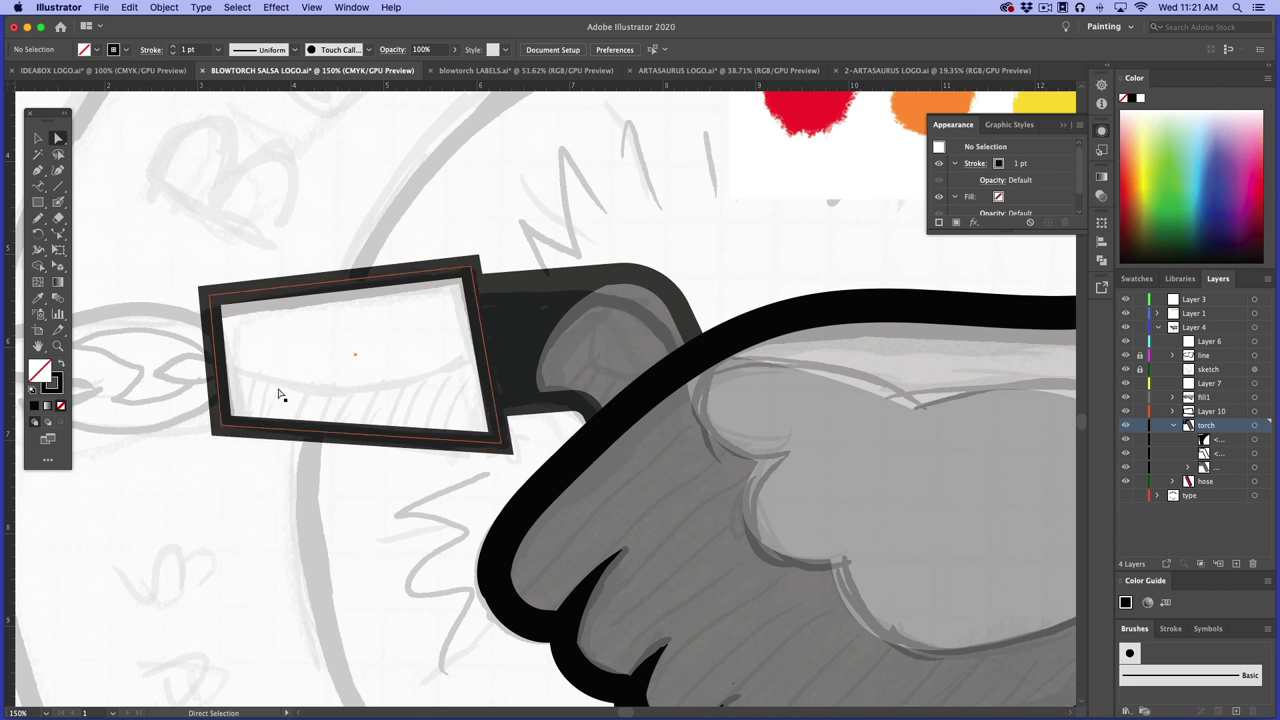
click(233, 387)
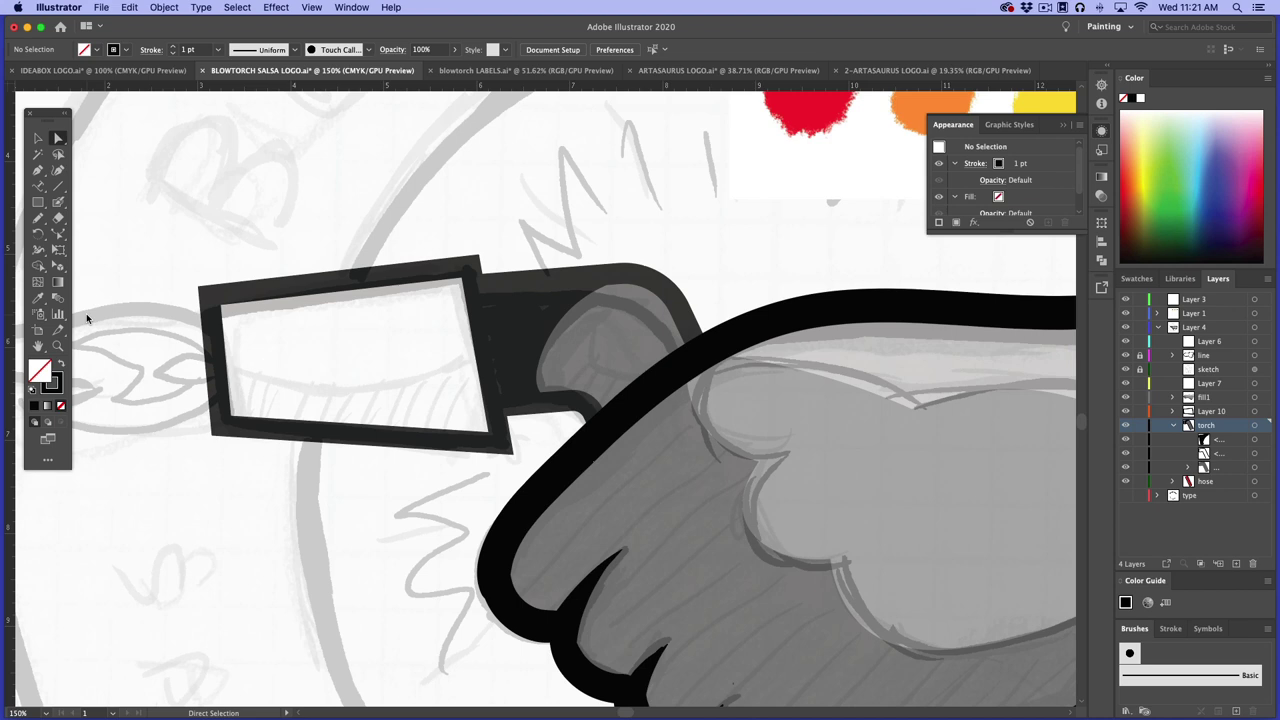
click(38, 170)
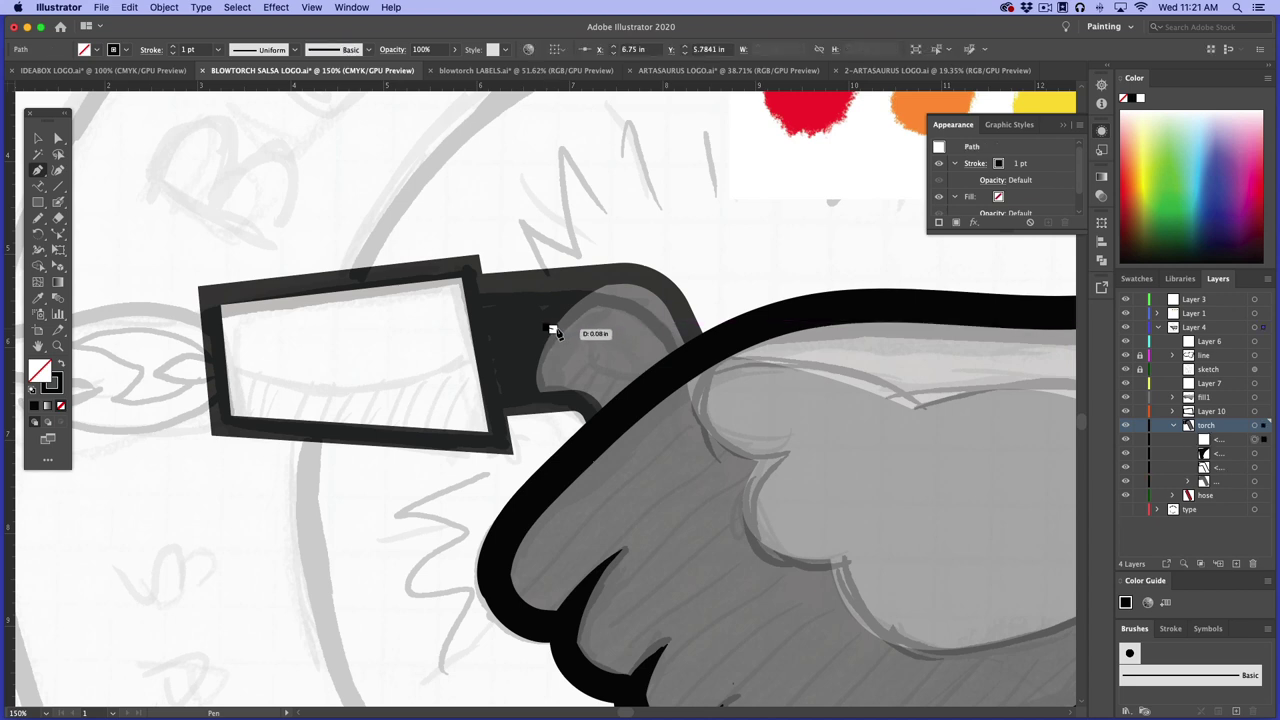
Draw a small closed curved path along the glove's knuckle and set its stroke to None
click(532, 329)
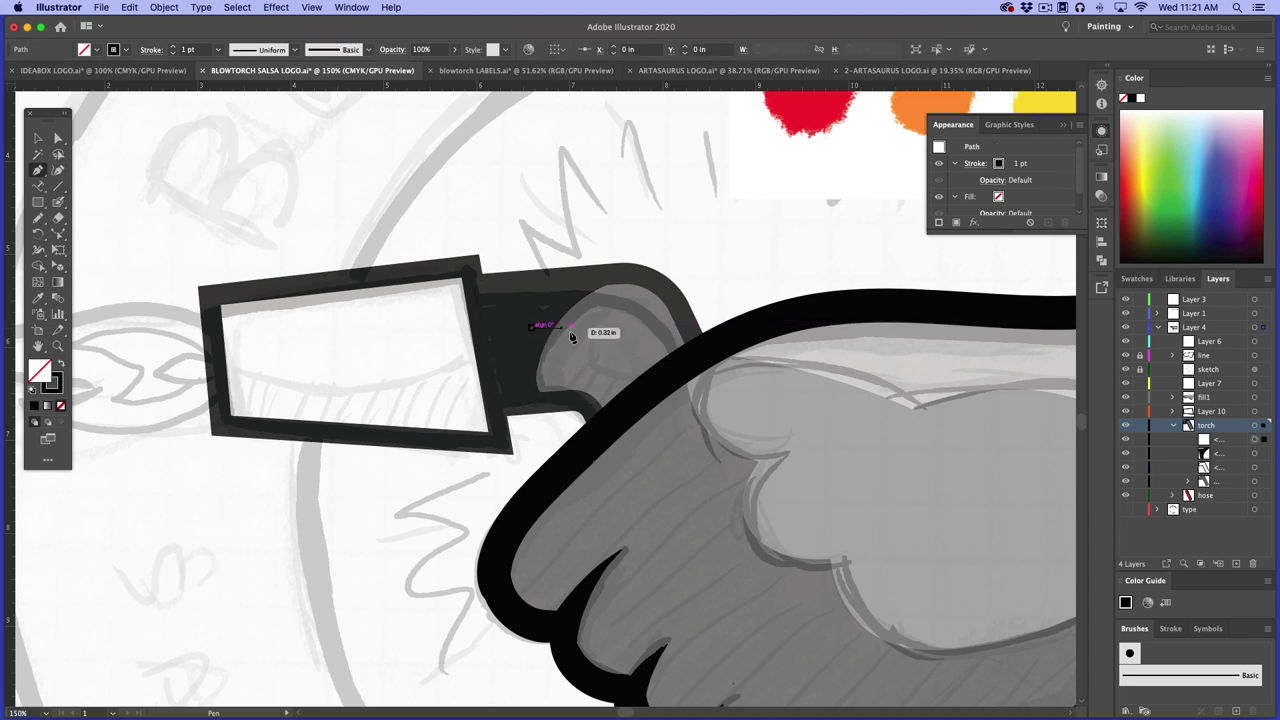
drag(611, 339, 636, 357)
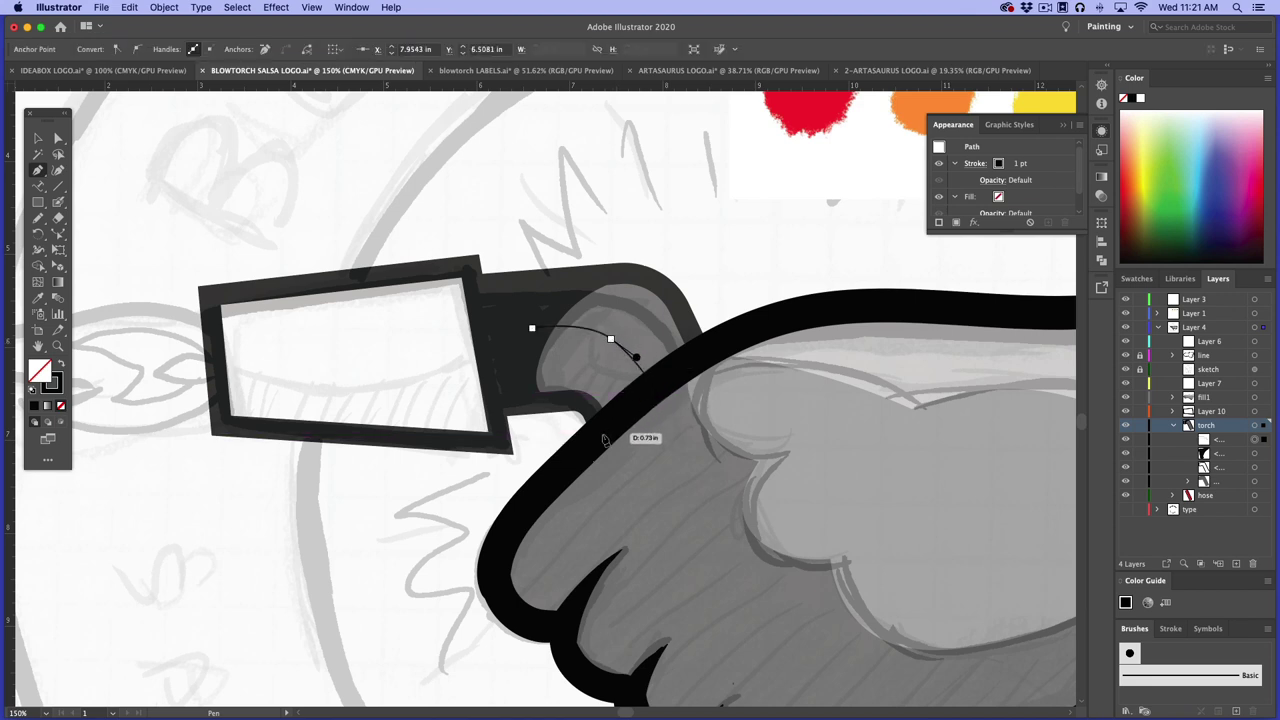
drag(626, 404, 537, 329)
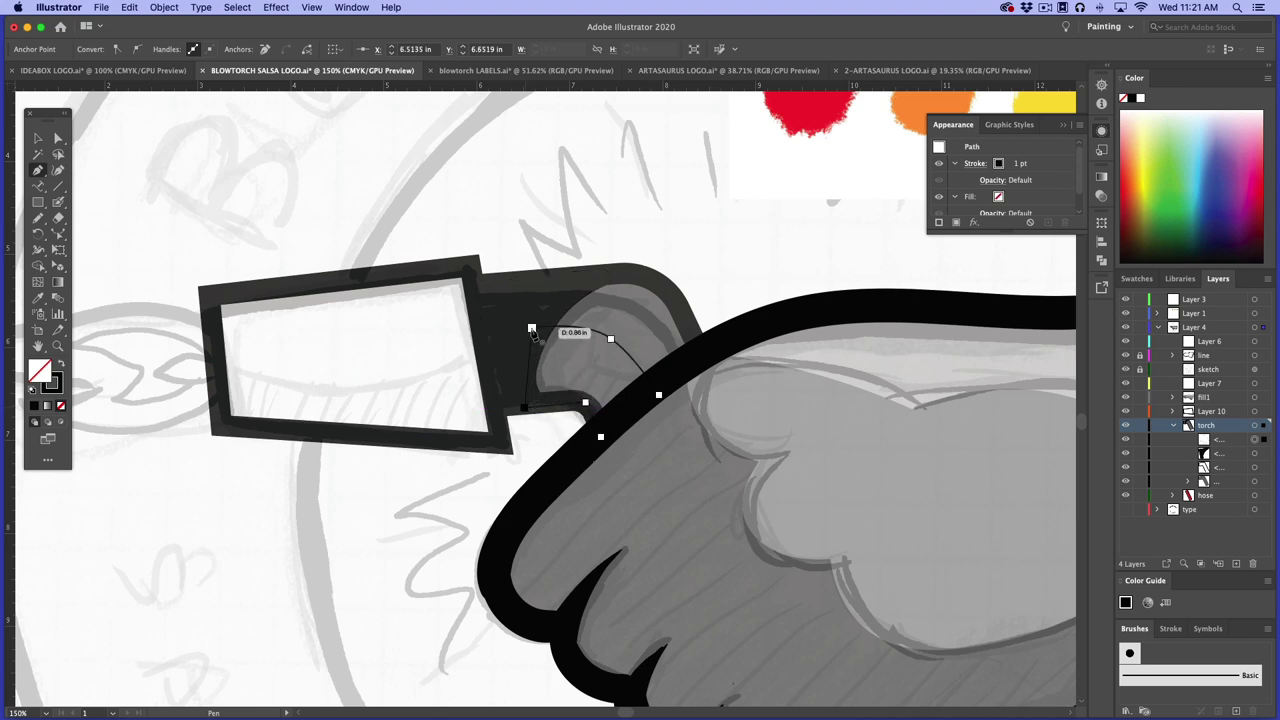
click(37, 139)
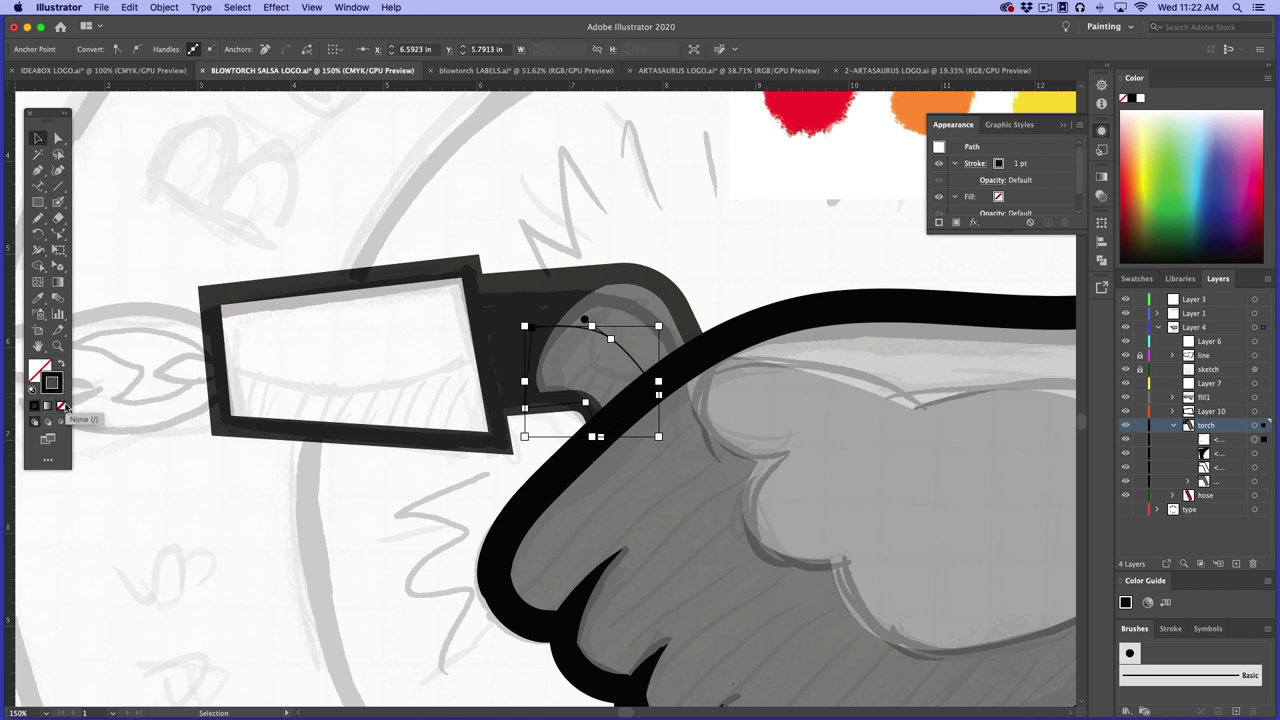
click(60, 405)
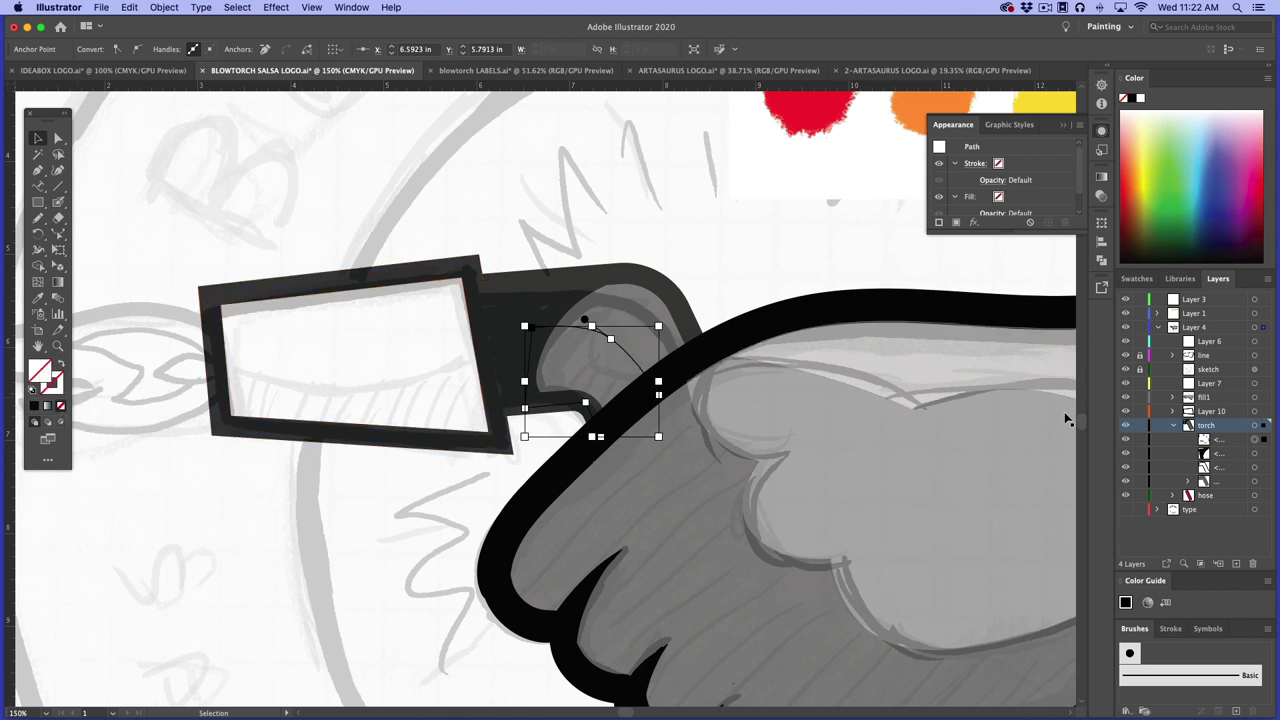
Fill the small torch-neck shape with the sampled gray swatch and remove its pink outline
mouse_move(934, 434)
mouse_down()
mouse_move(677, 506)
mouse_move(494, 534)
mouse_move(717, 476)
mouse_up()
click(38, 297)
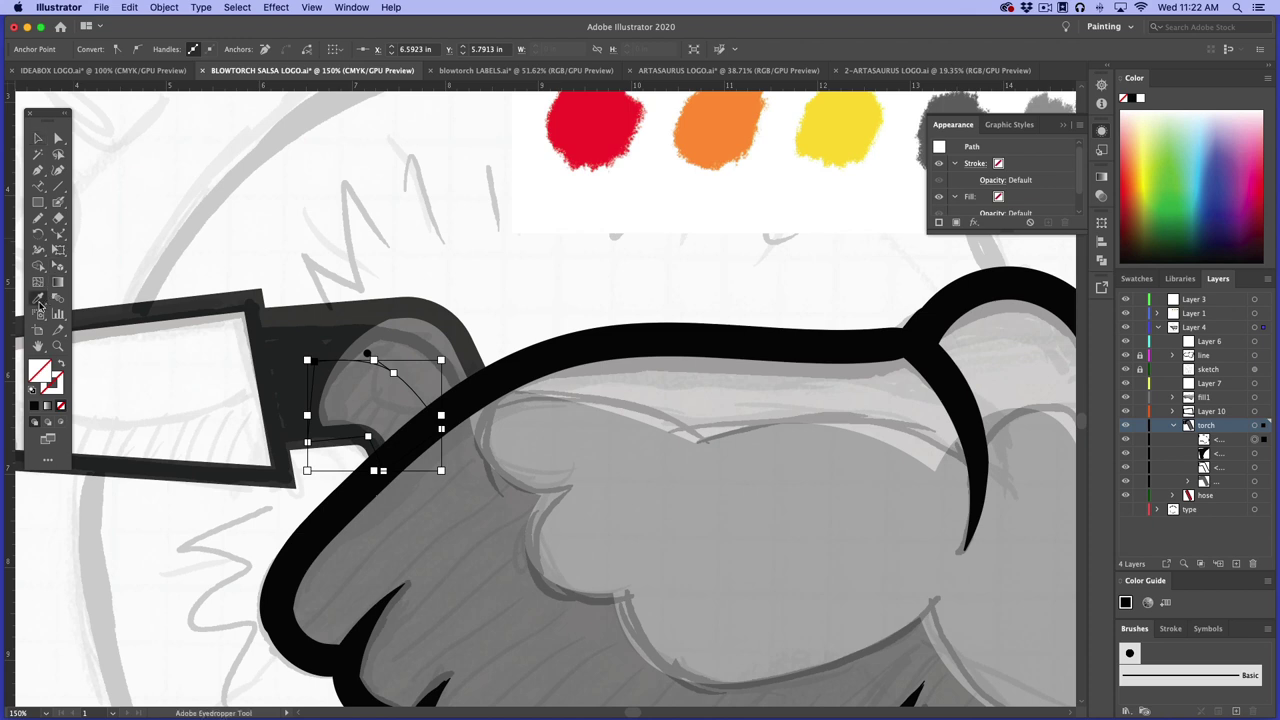
click(1055, 103)
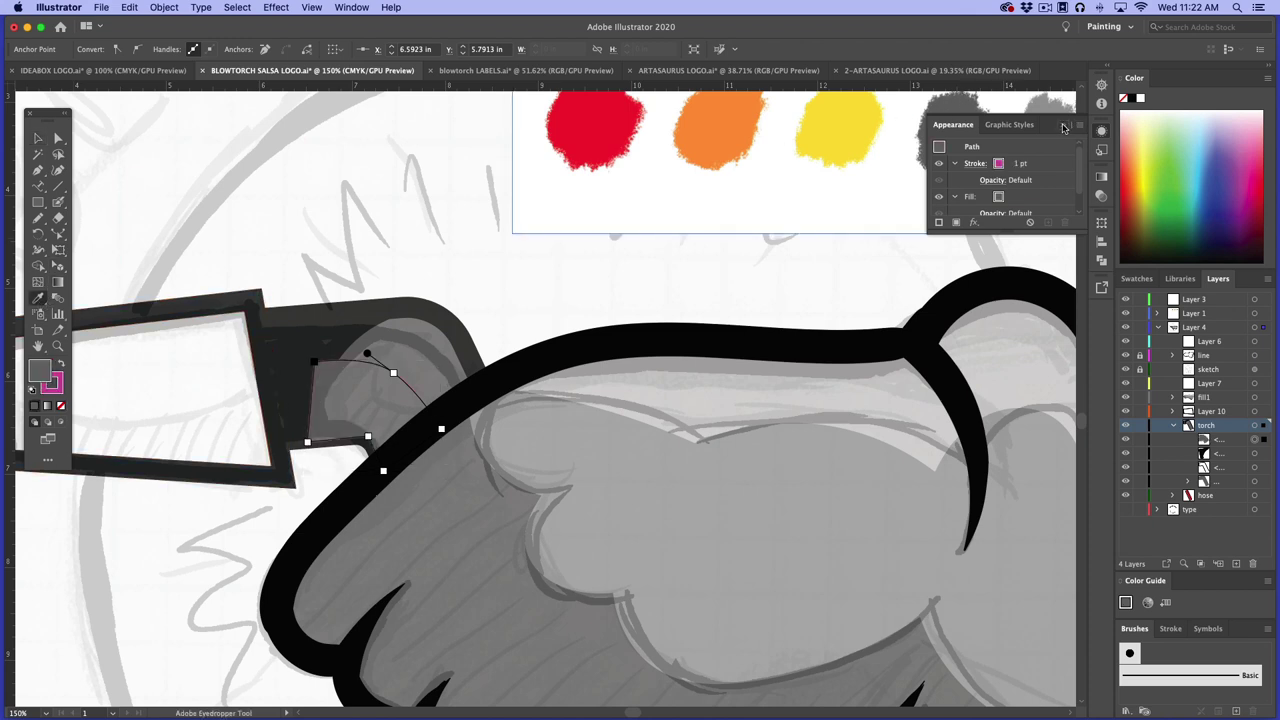
click(1064, 126)
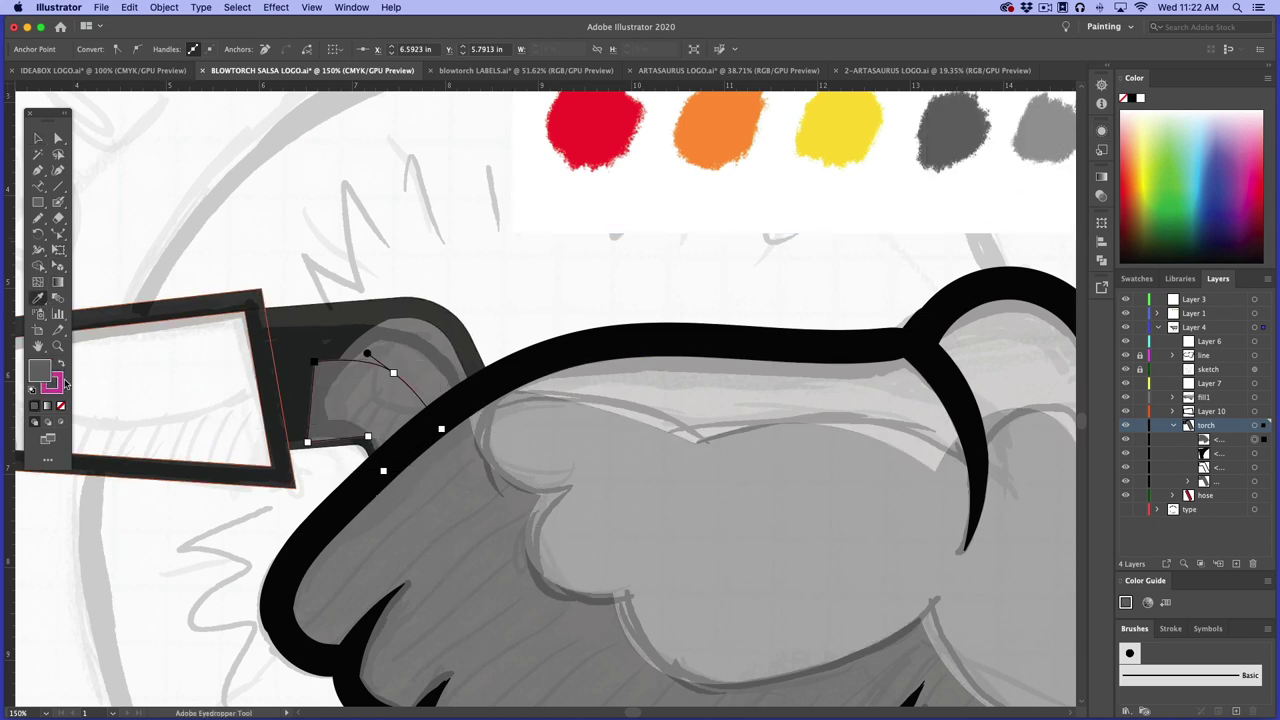
click(60, 405)
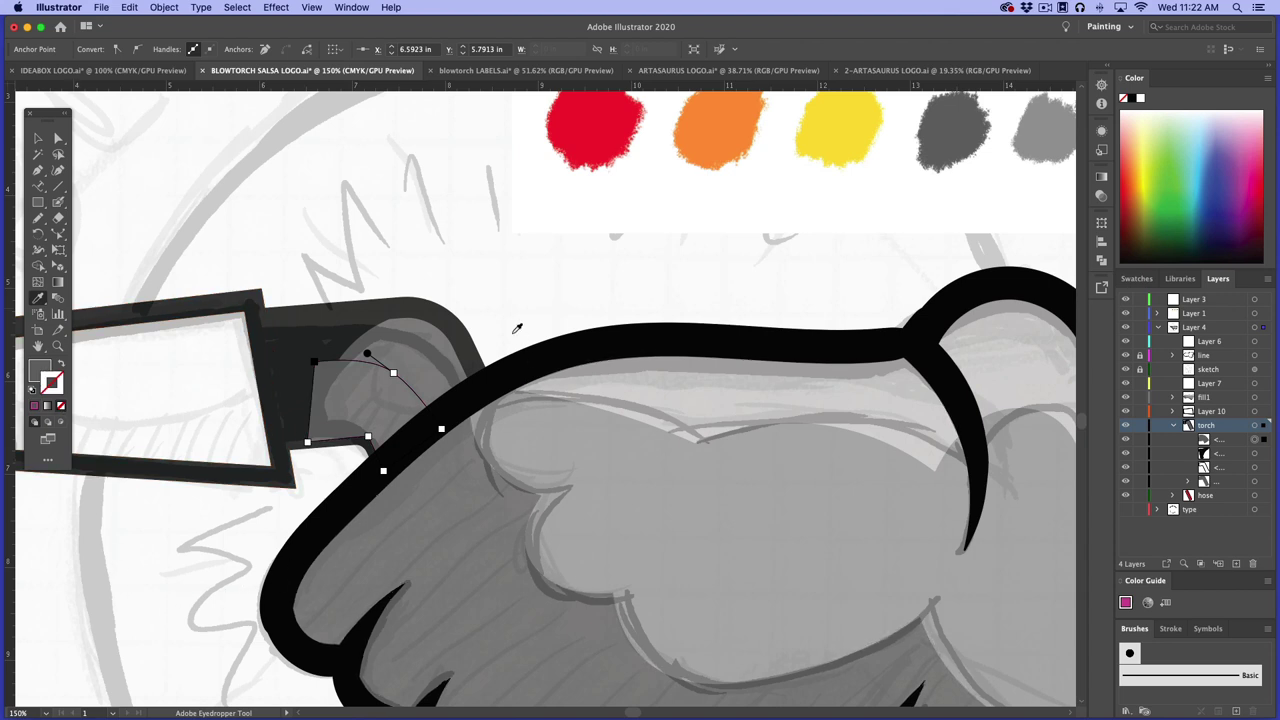
Select the dark torch-head shape to change its stacking order
click(38, 138)
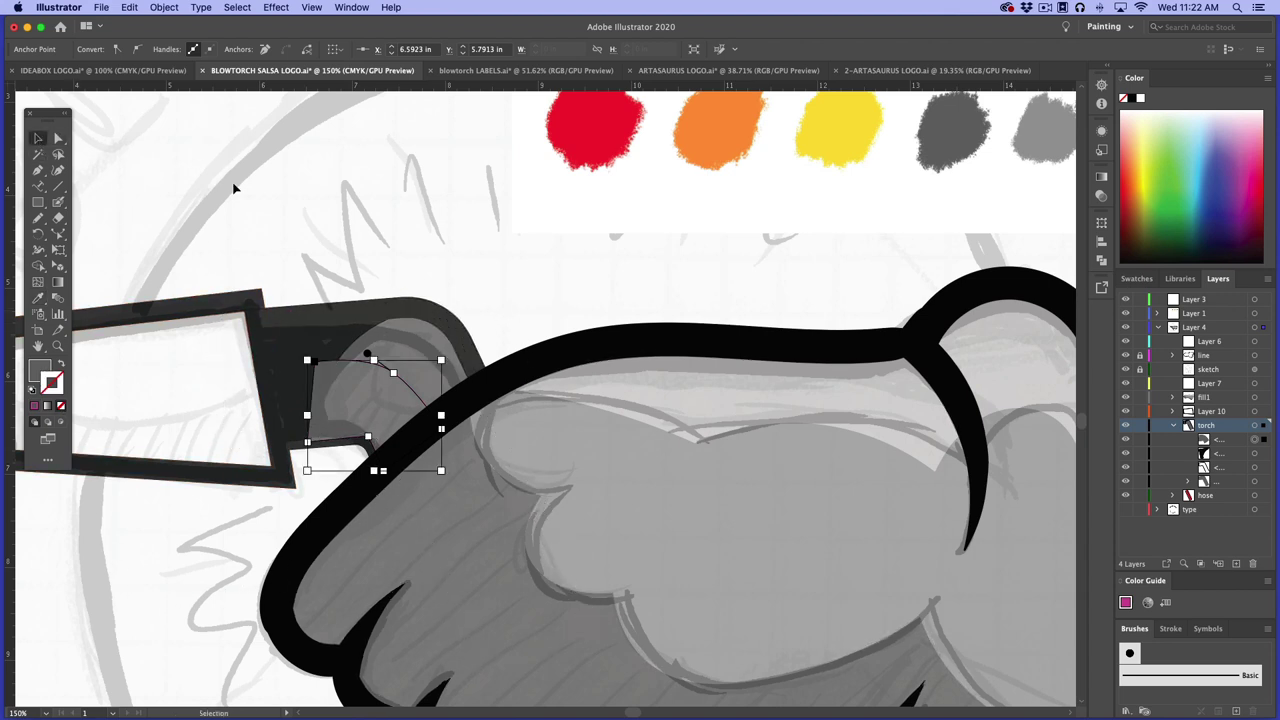
click(318, 373)
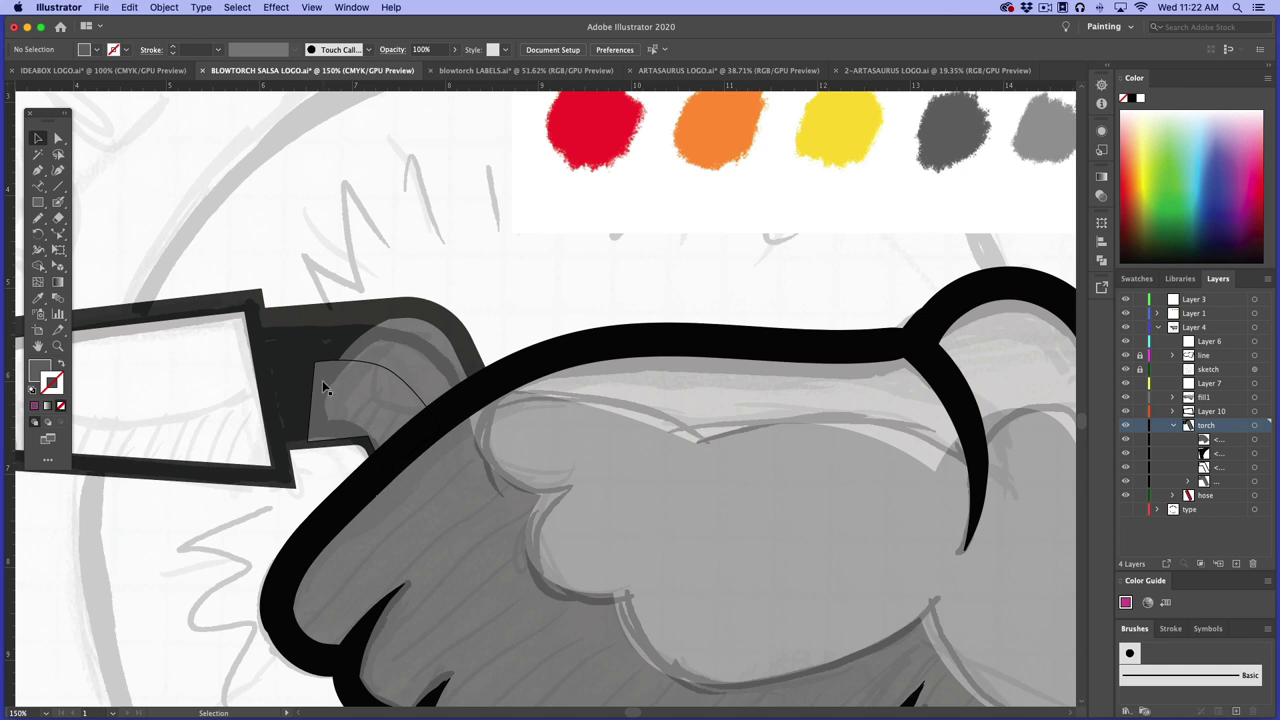
click(333, 361)
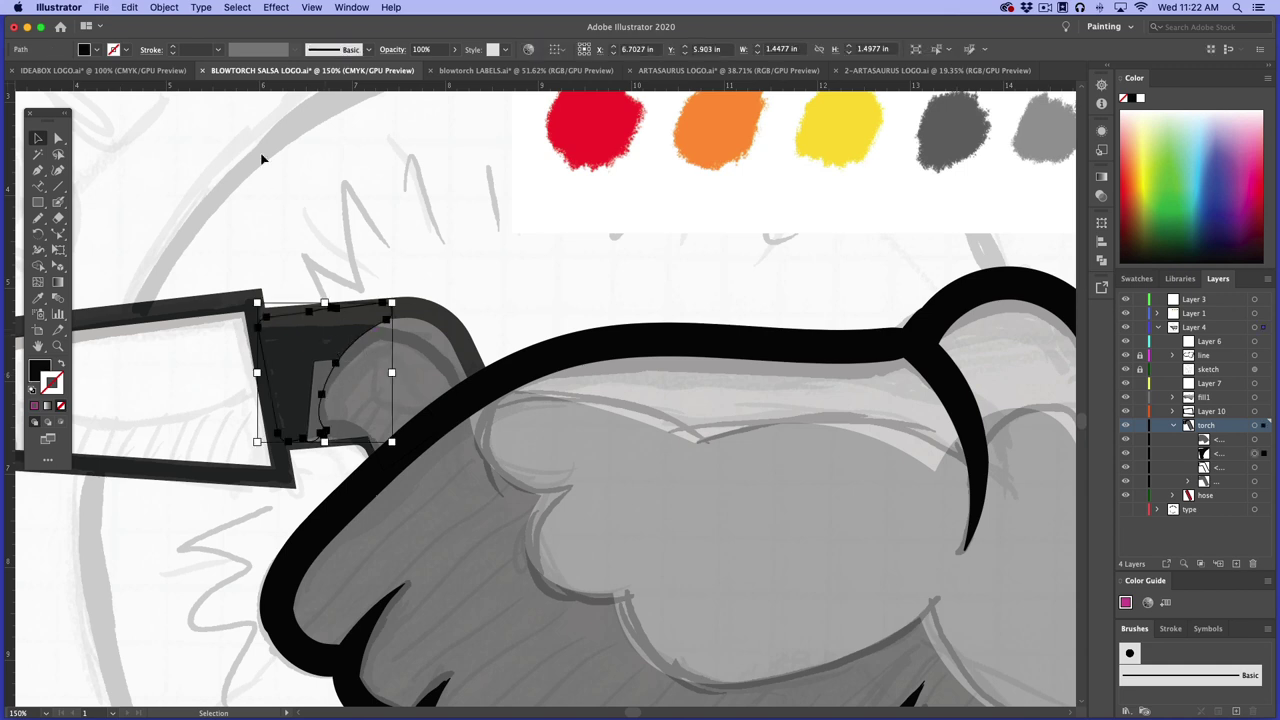
click(201, 9)
Bring the dark torch-head shape and the torch outline to the front
mouse_move(164, 9)
mouse_move(226, 38)
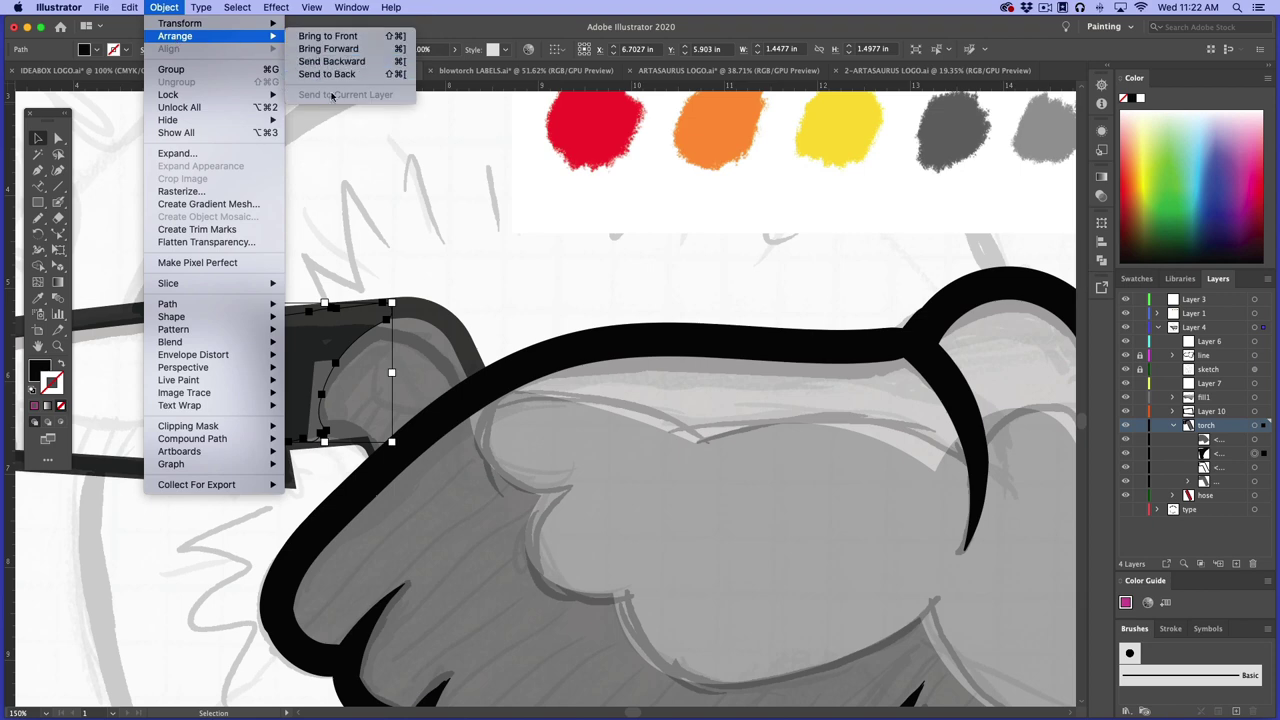
click(343, 36)
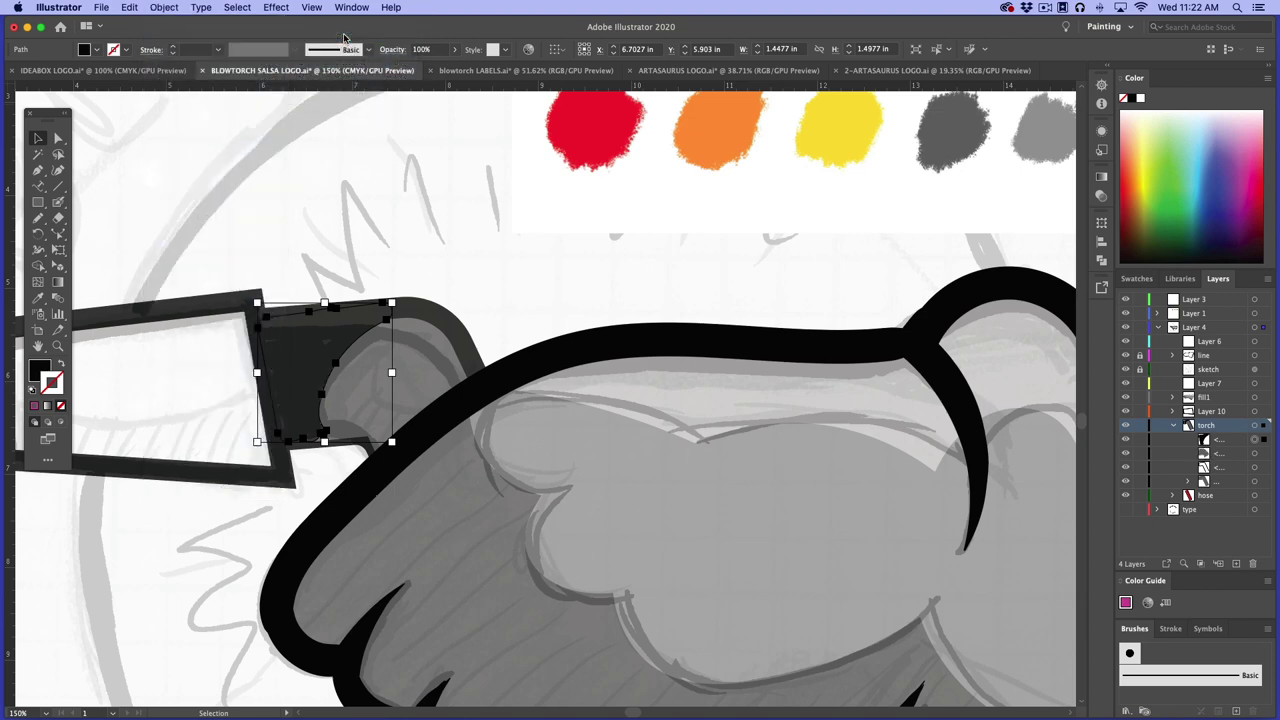
key(super+shift+a)
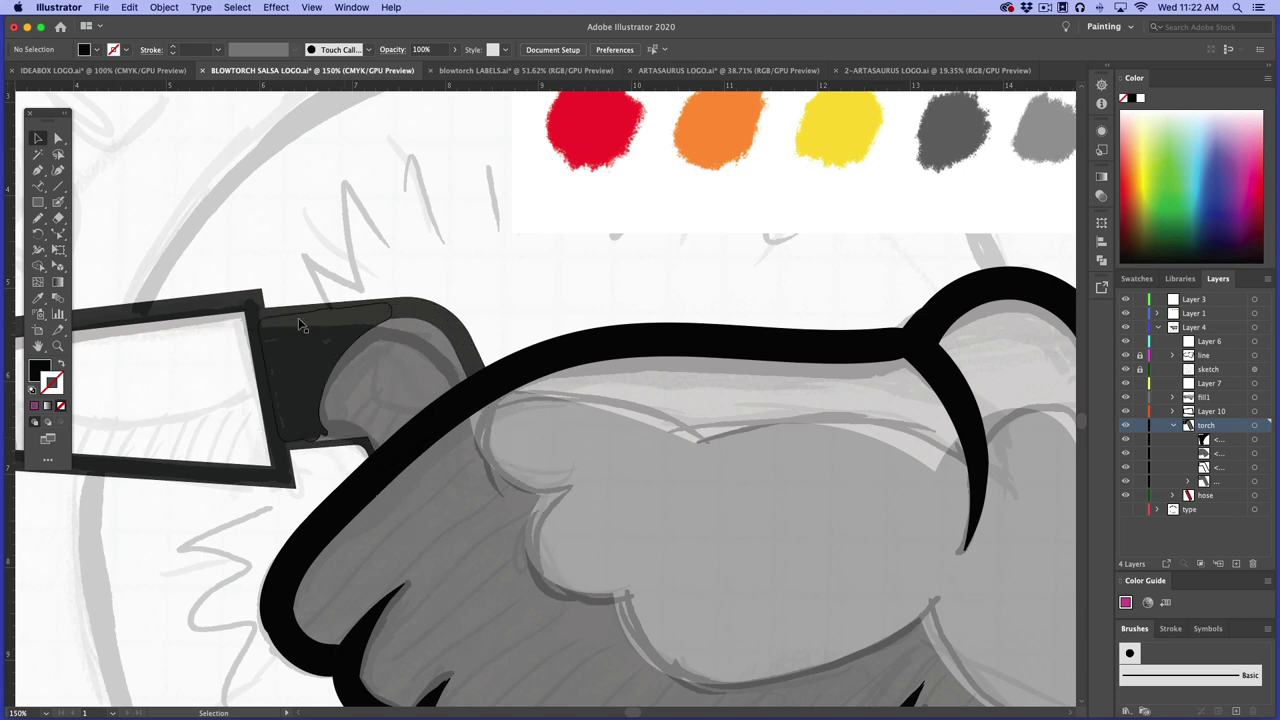
click(450, 330)
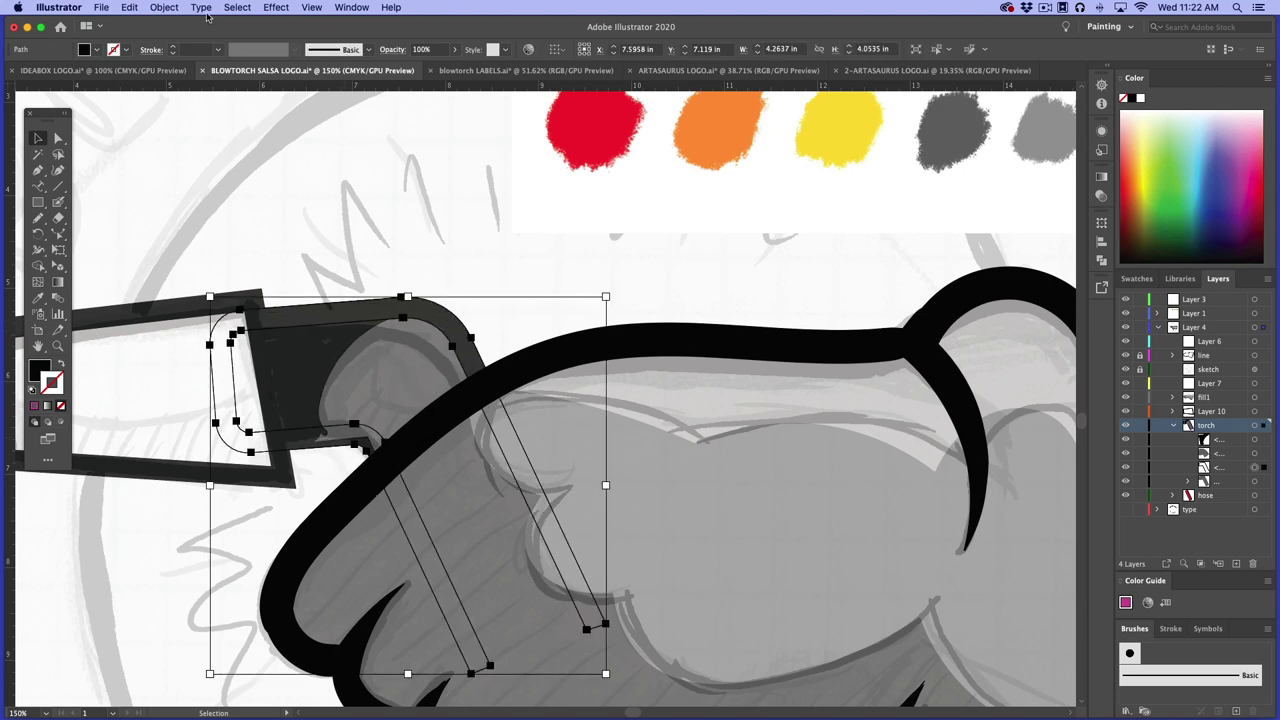
click(176, 8)
mouse_move(178, 38)
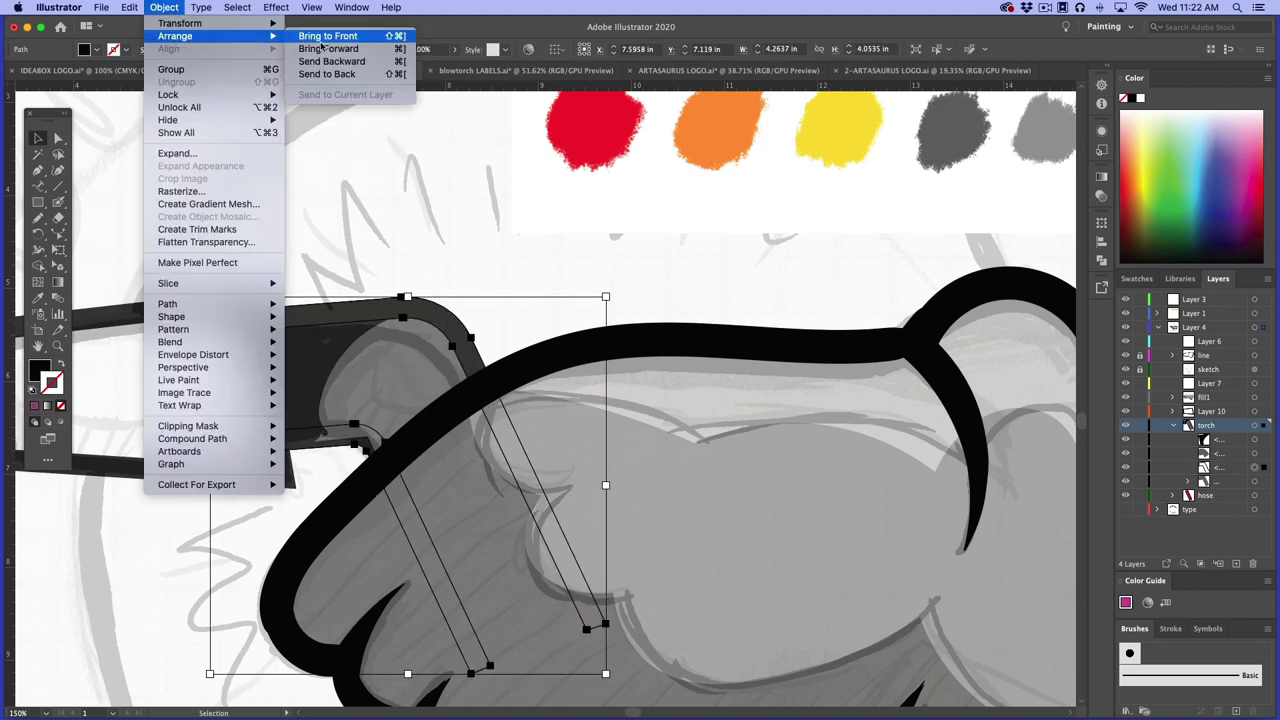
click(352, 37)
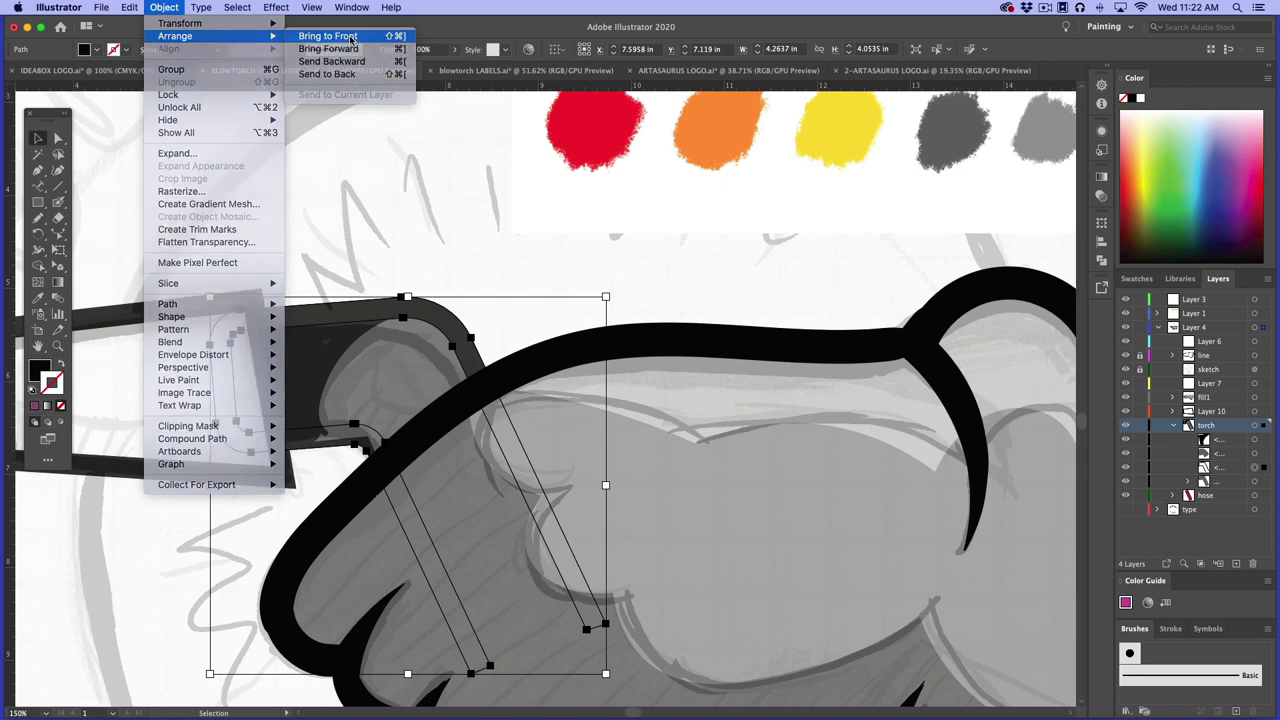
click(527, 261)
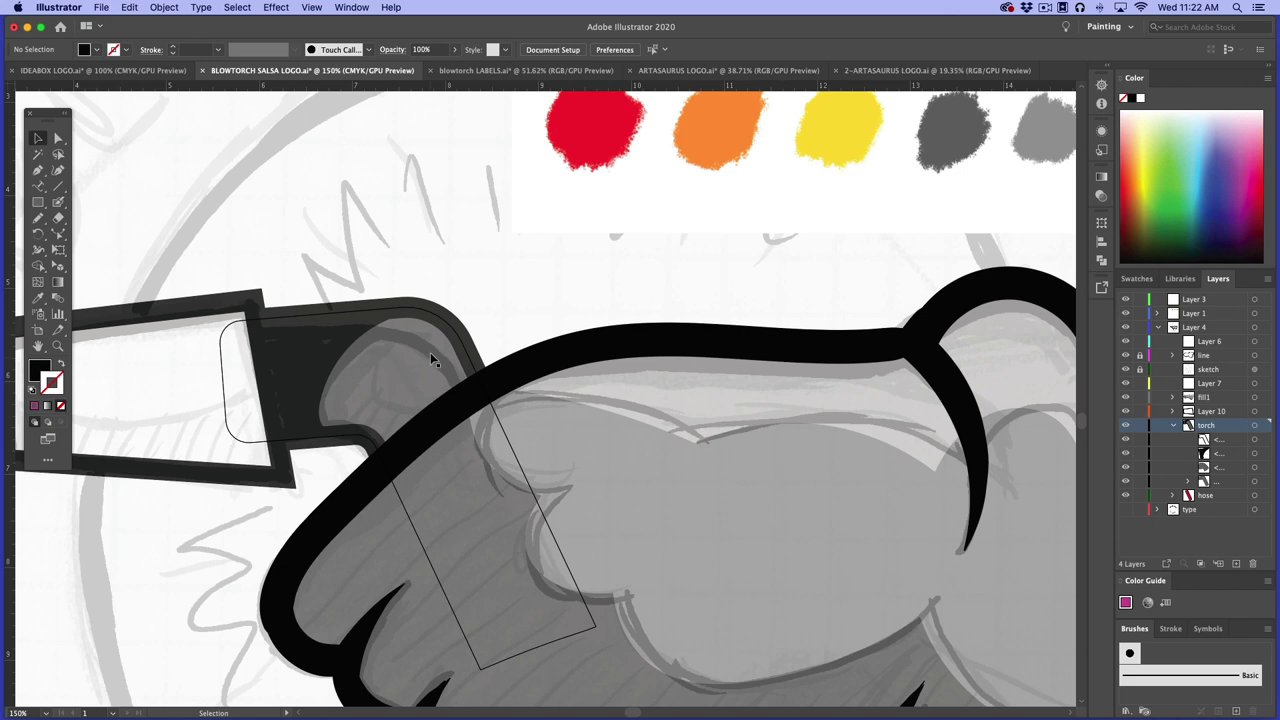
Fill the torch group with the light grey swatch using the Eyedropper
click(430, 355)
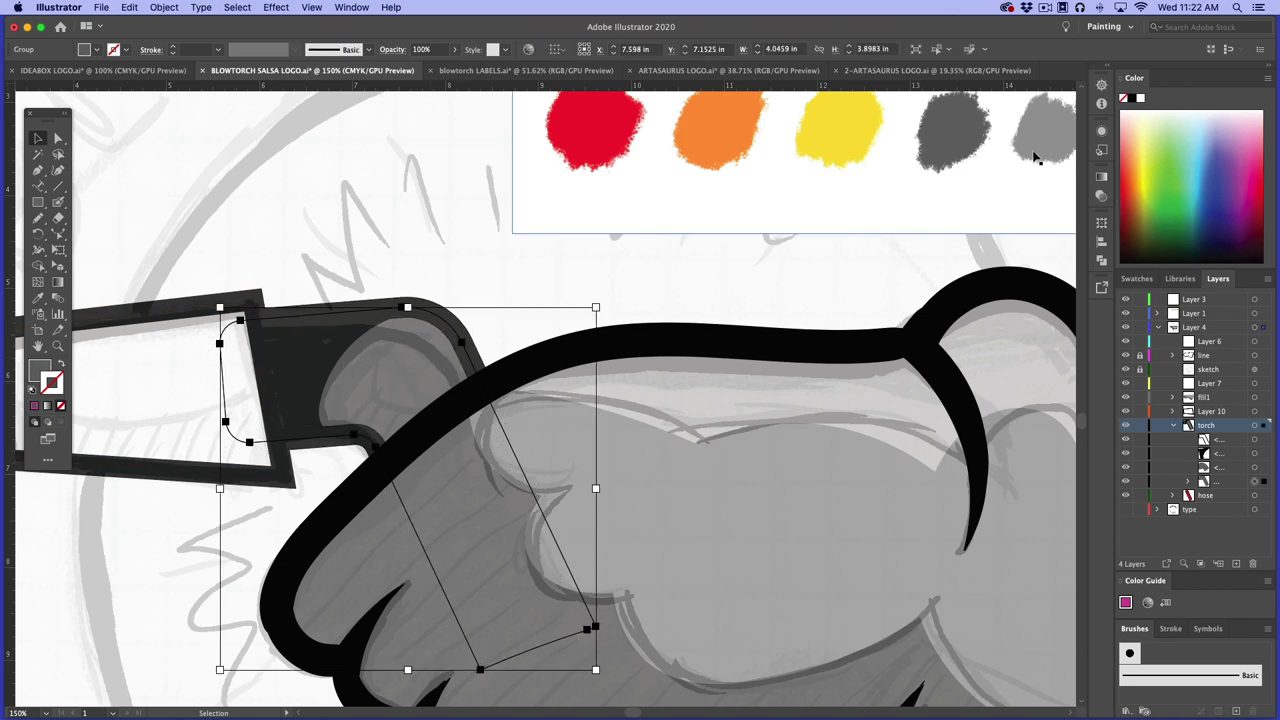
click(38, 297)
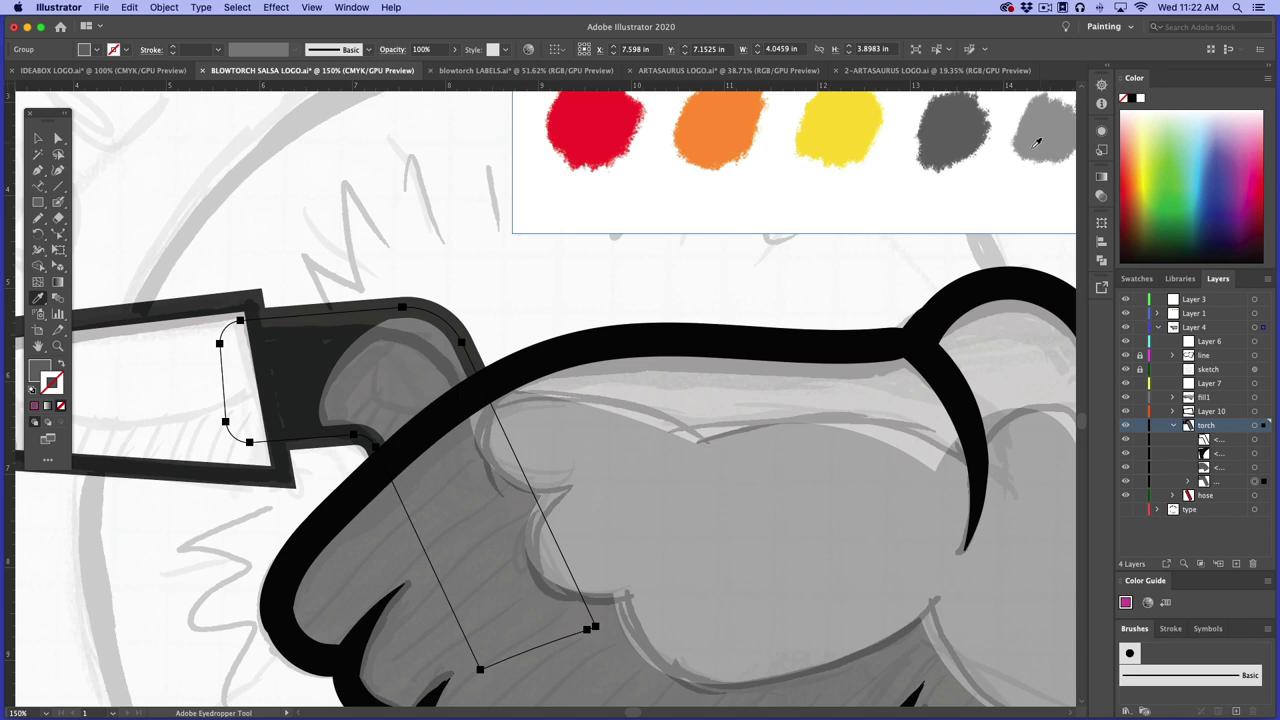
scroll(1000, 180, right, 5)
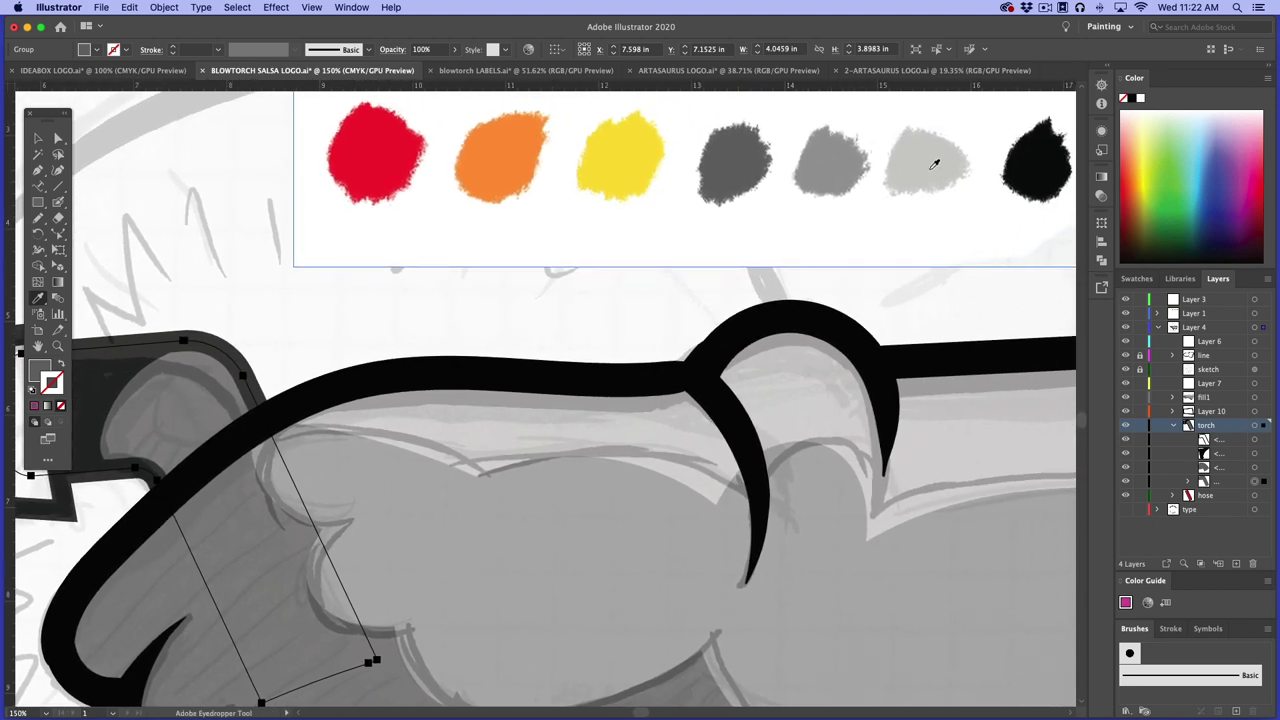
click(932, 164)
click(38, 138)
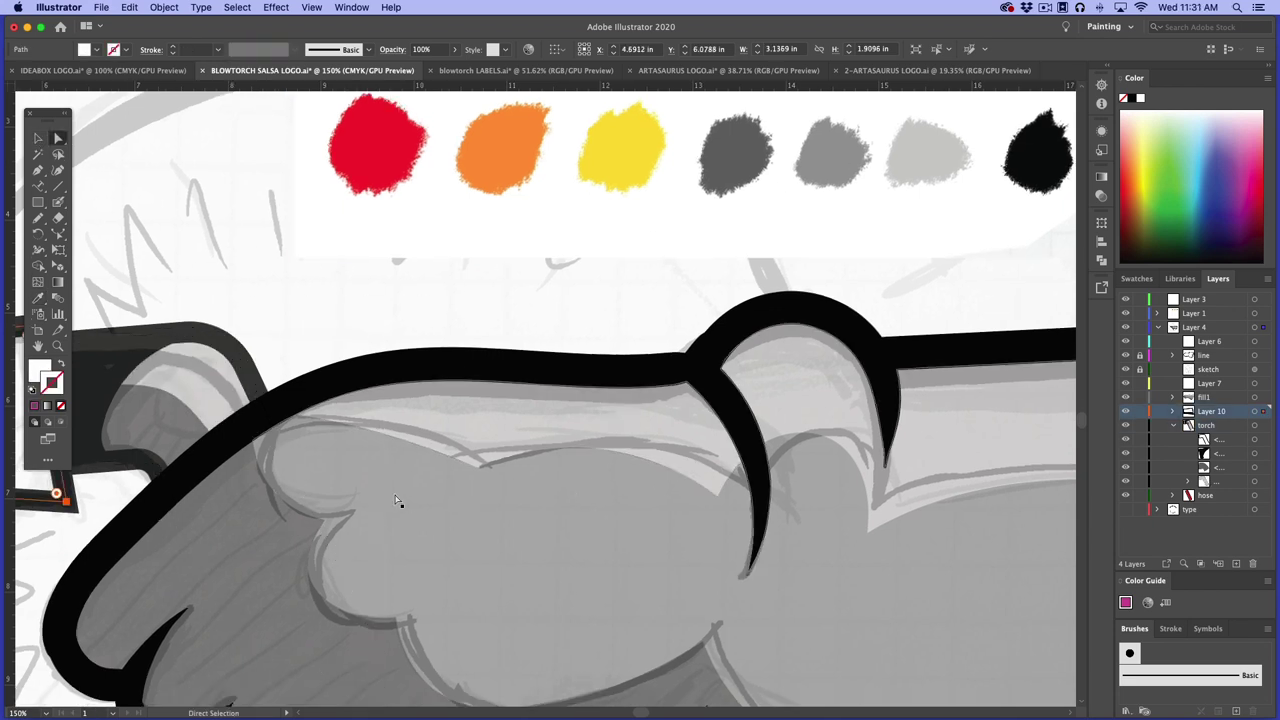
Start a Pen path at the sketched flame's left tip with a curved point along its top edge
drag(395, 500, 651, 483)
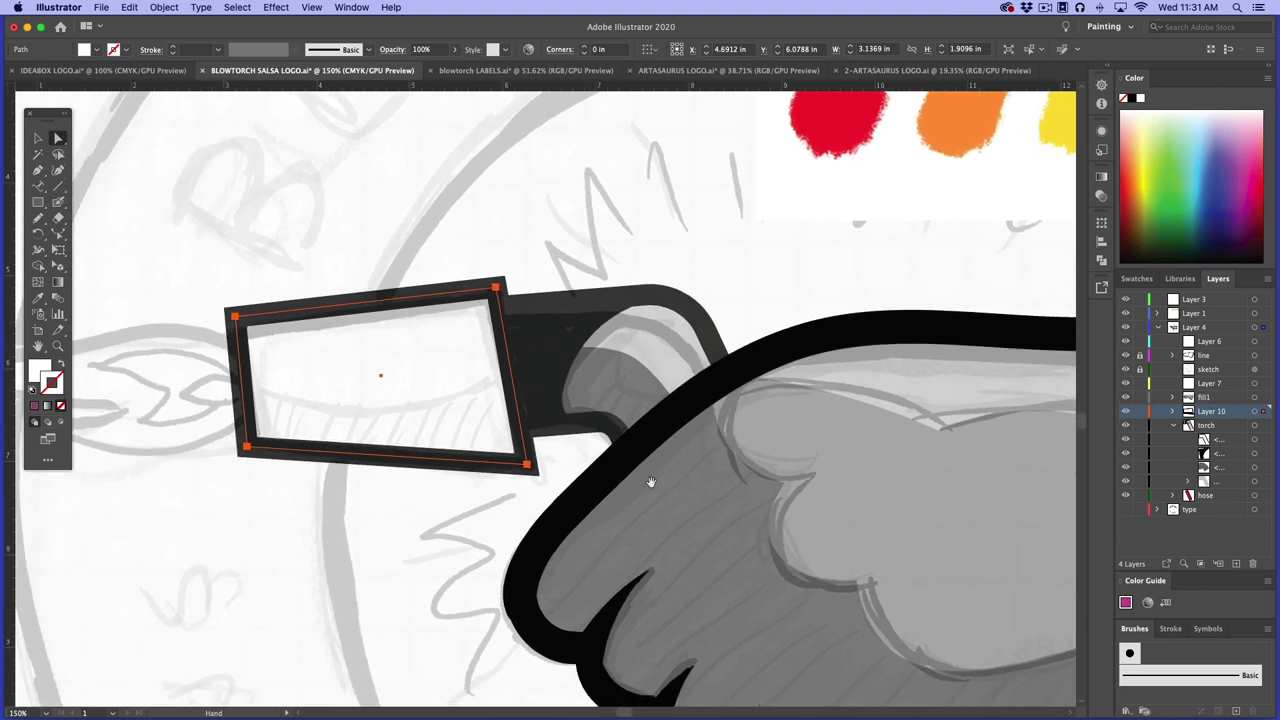
scroll(651, 483, left, 5)
scroll(651, 483, down, 2)
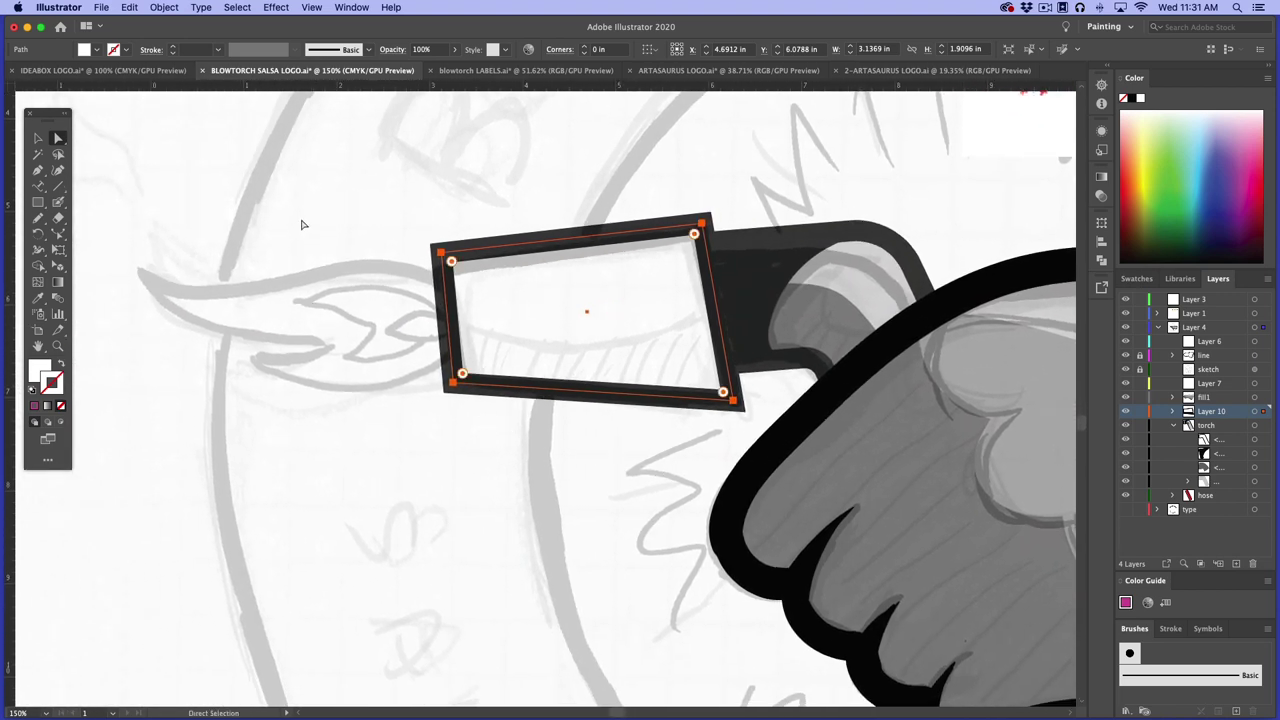
click(423, 220)
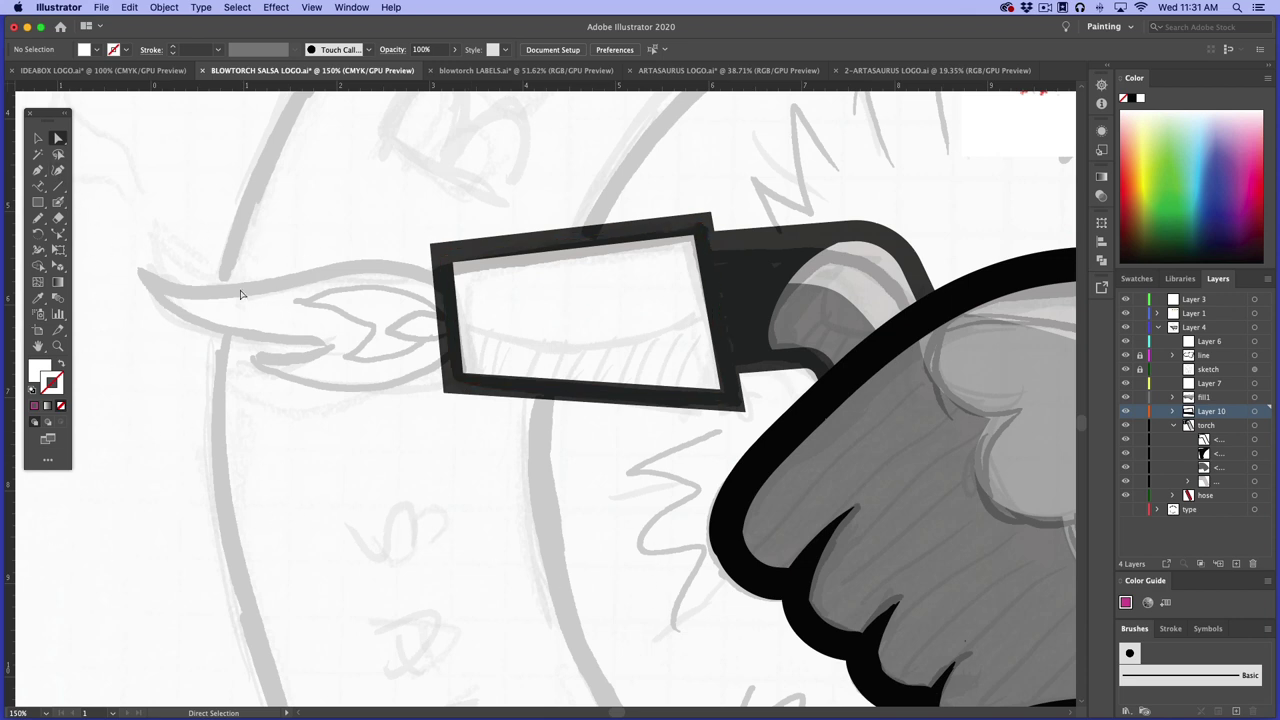
click(38, 170)
click(131, 260)
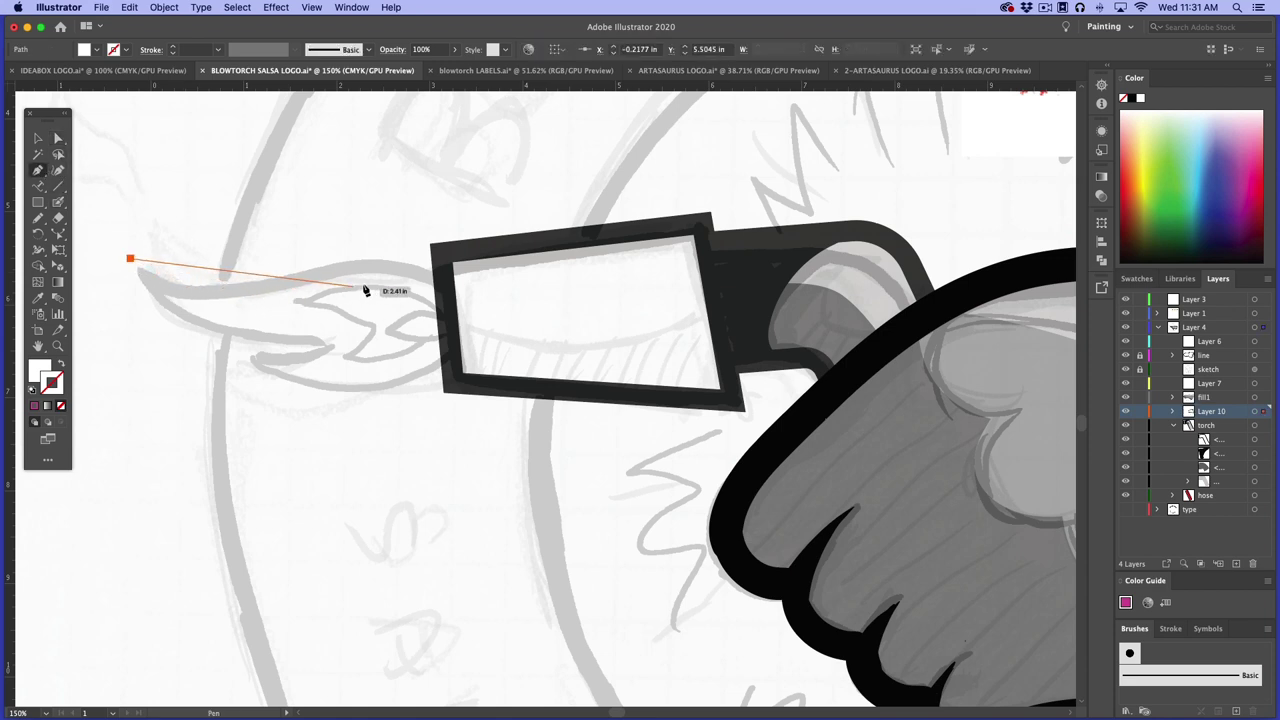
drag(342, 270, 460, 221)
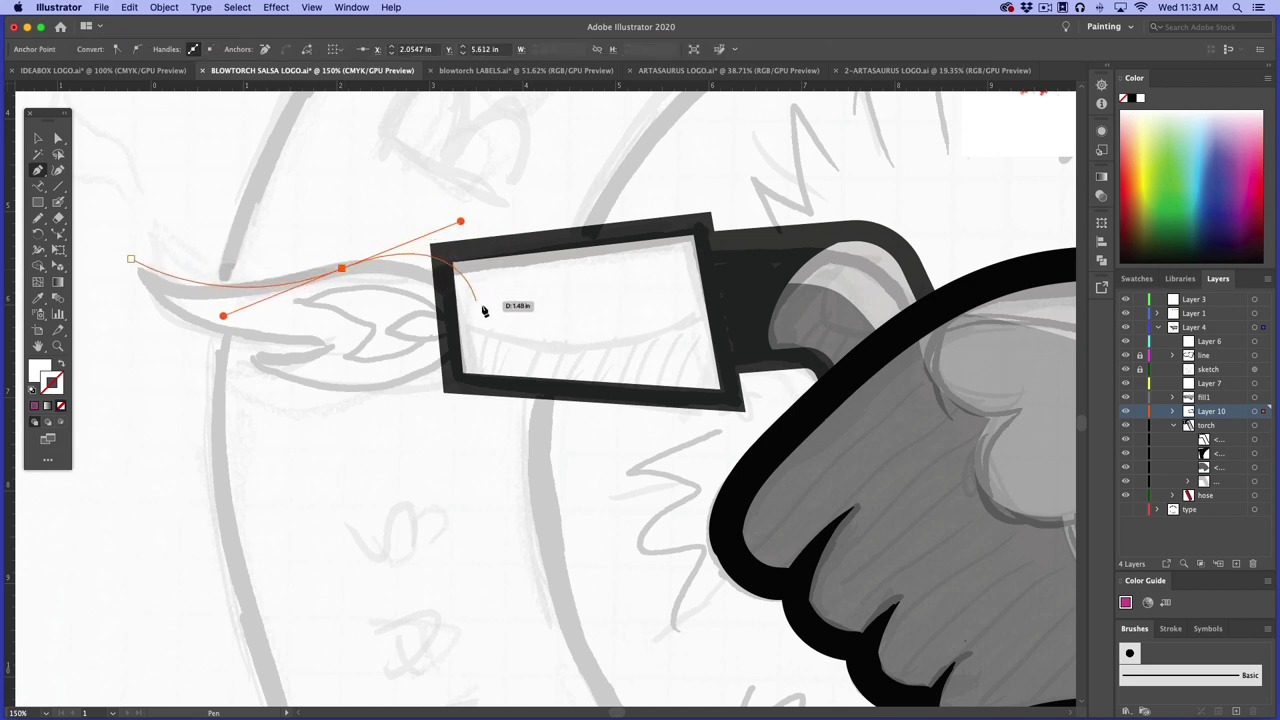
Continue the flame outline through the nozzle and along its lower edge, closing it at the tip
click(609, 357)
drag(609, 357, 424, 372)
drag(424, 370, 375, 397)
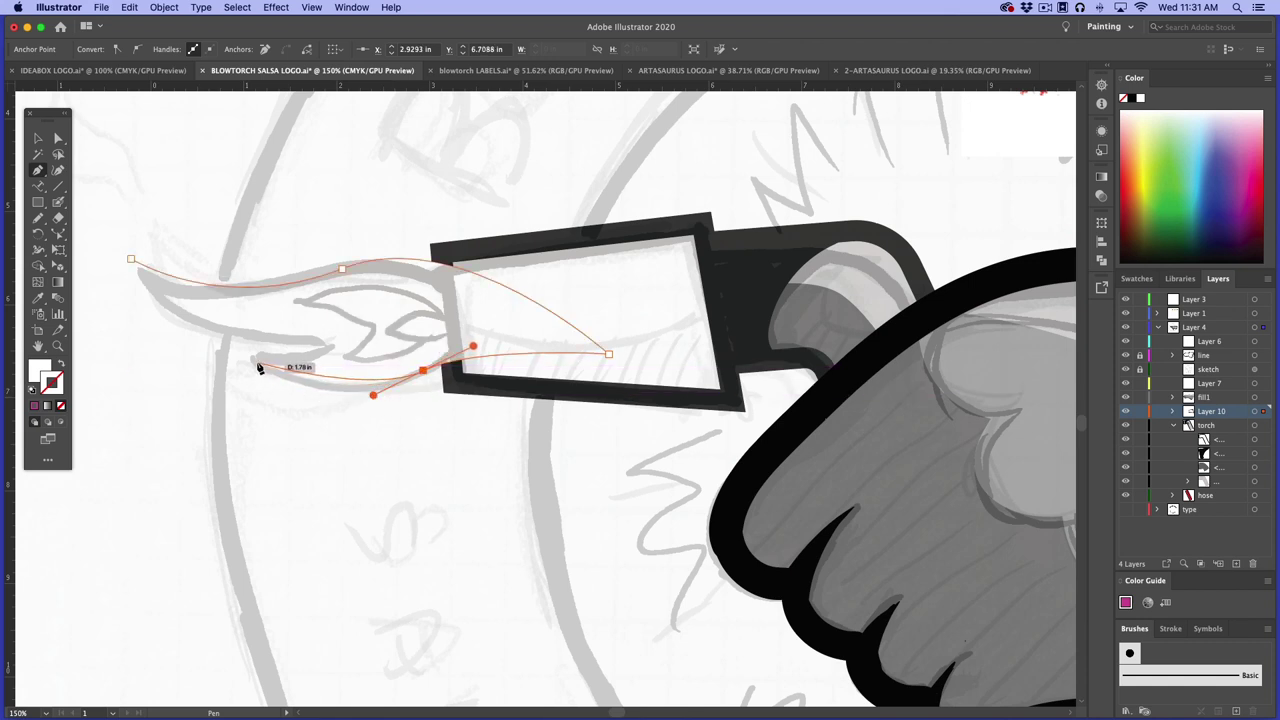
drag(259, 368, 326, 348)
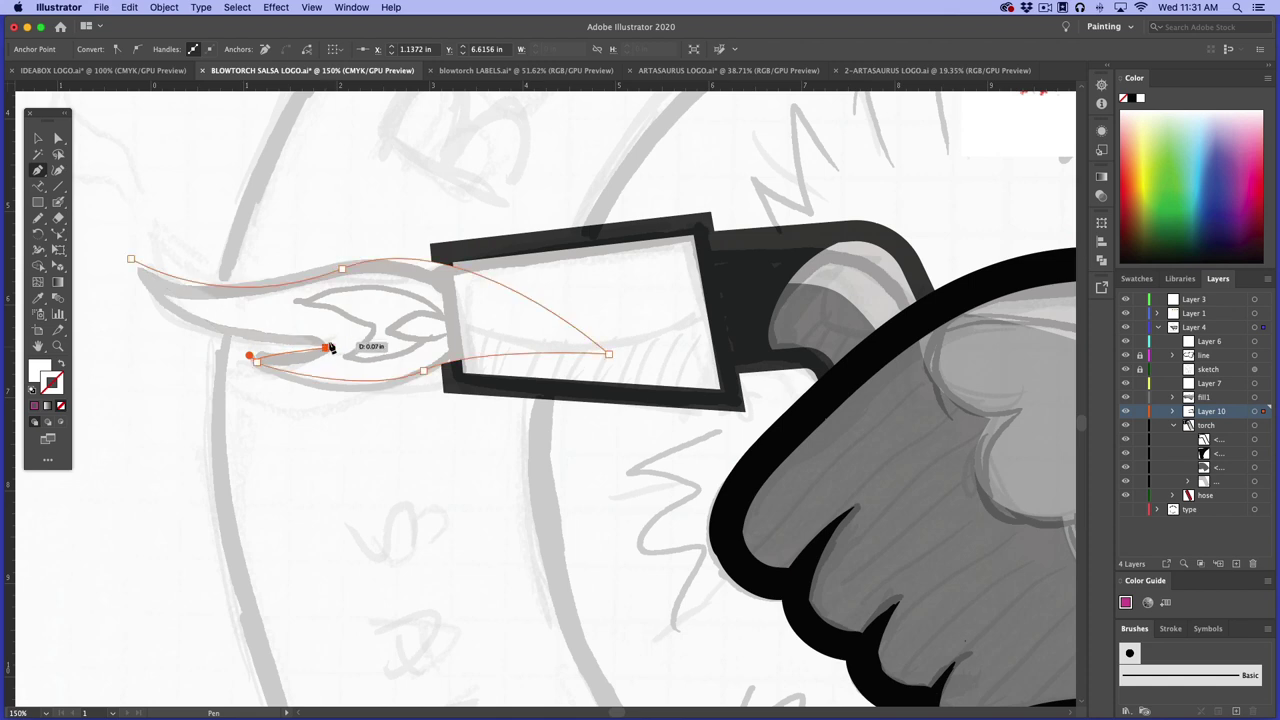
click(325, 347)
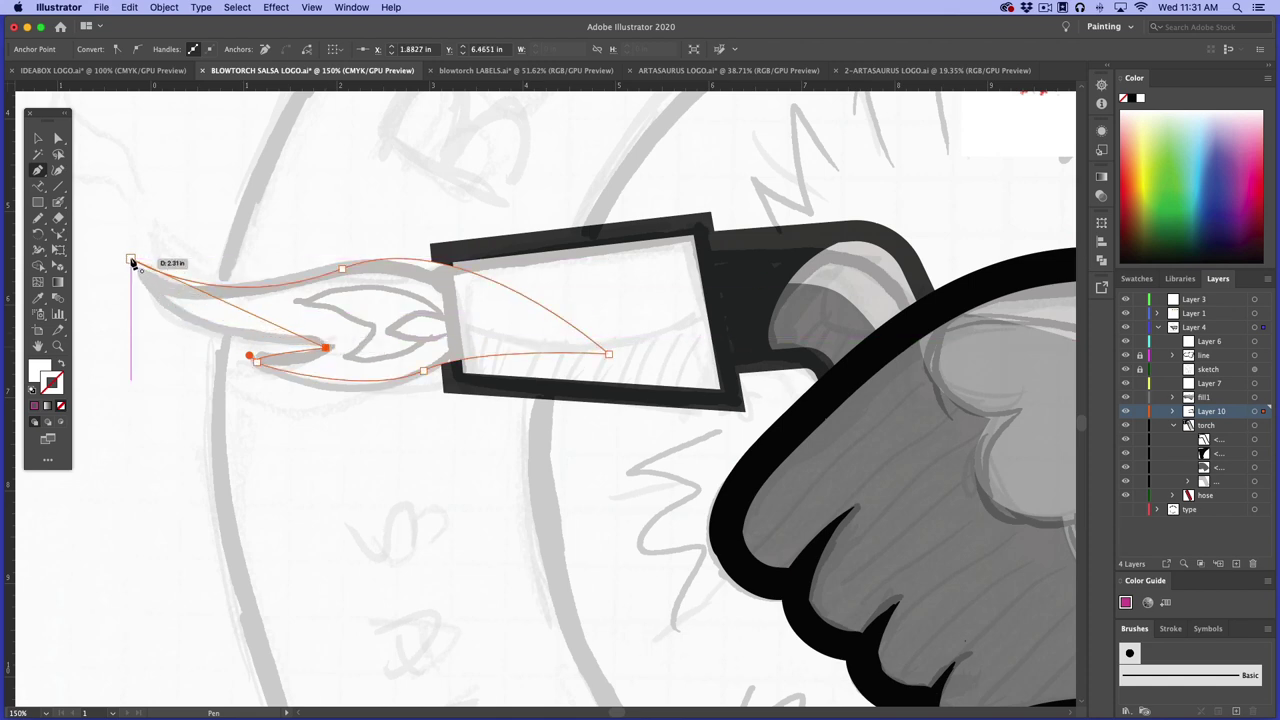
drag(131, 261, 101, 164)
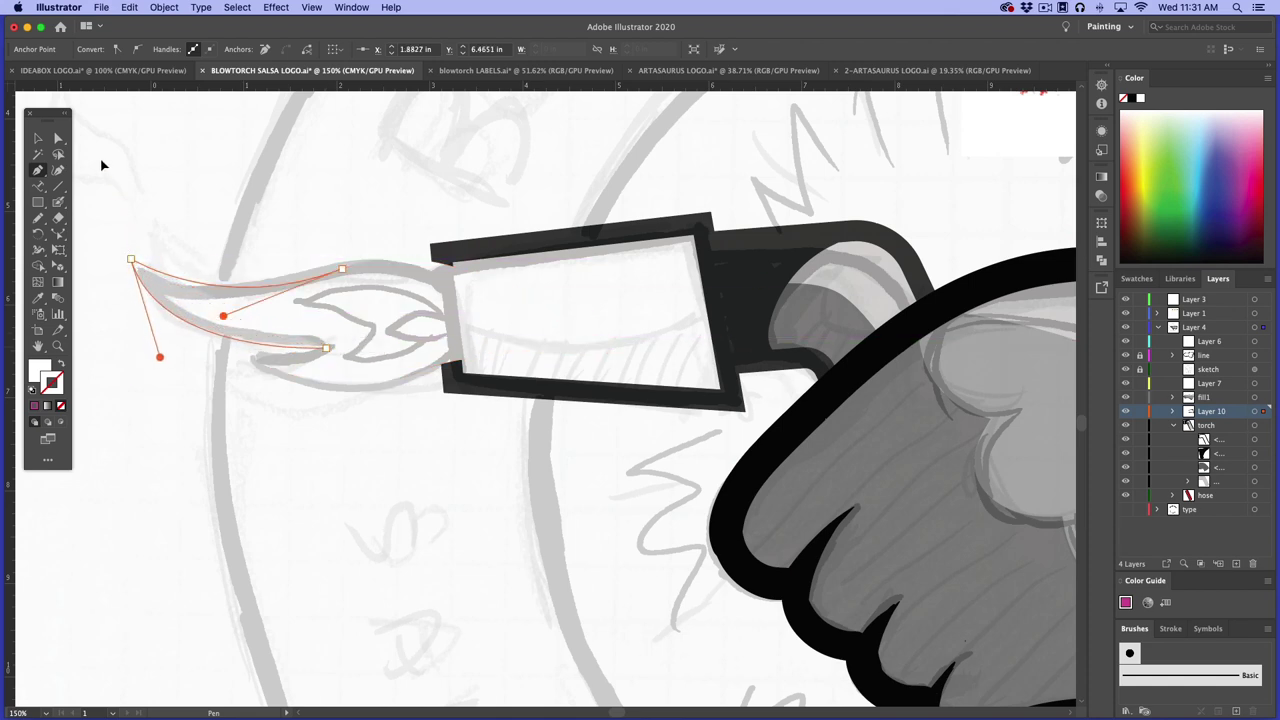
click(40, 138)
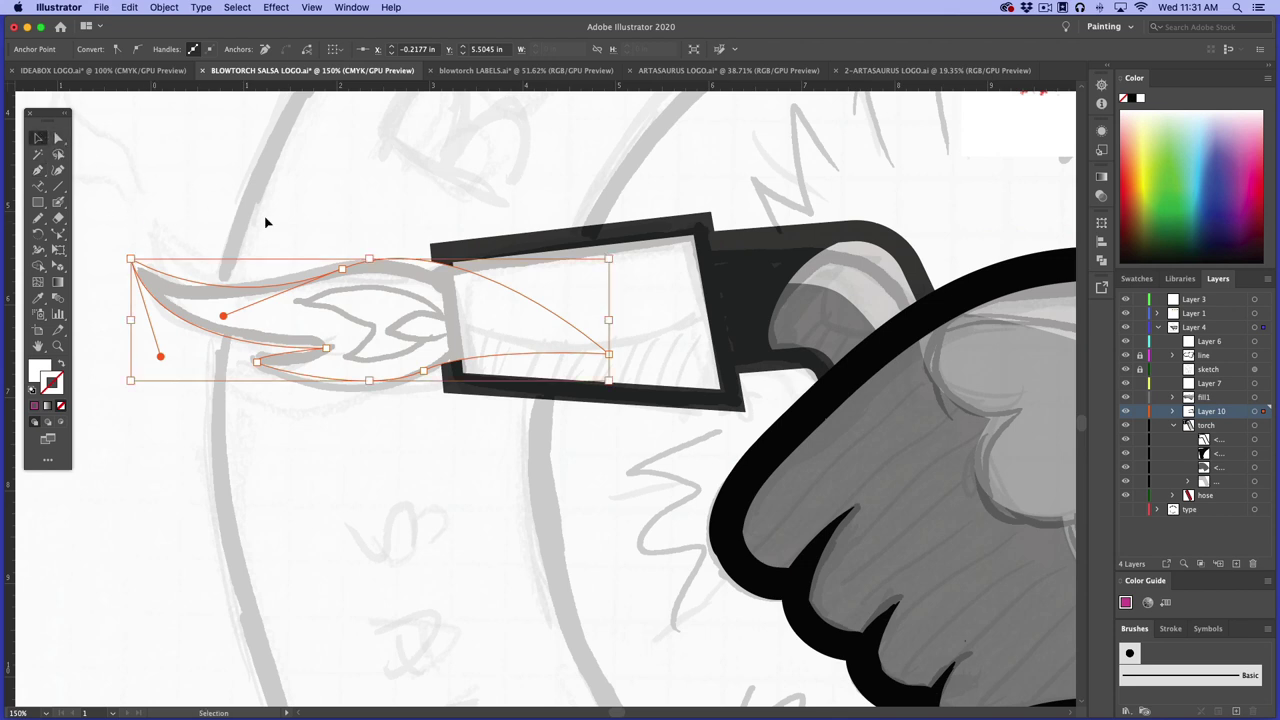
Select the flame path's anchors and shift its outline to sit over the sketch
click(258, 366)
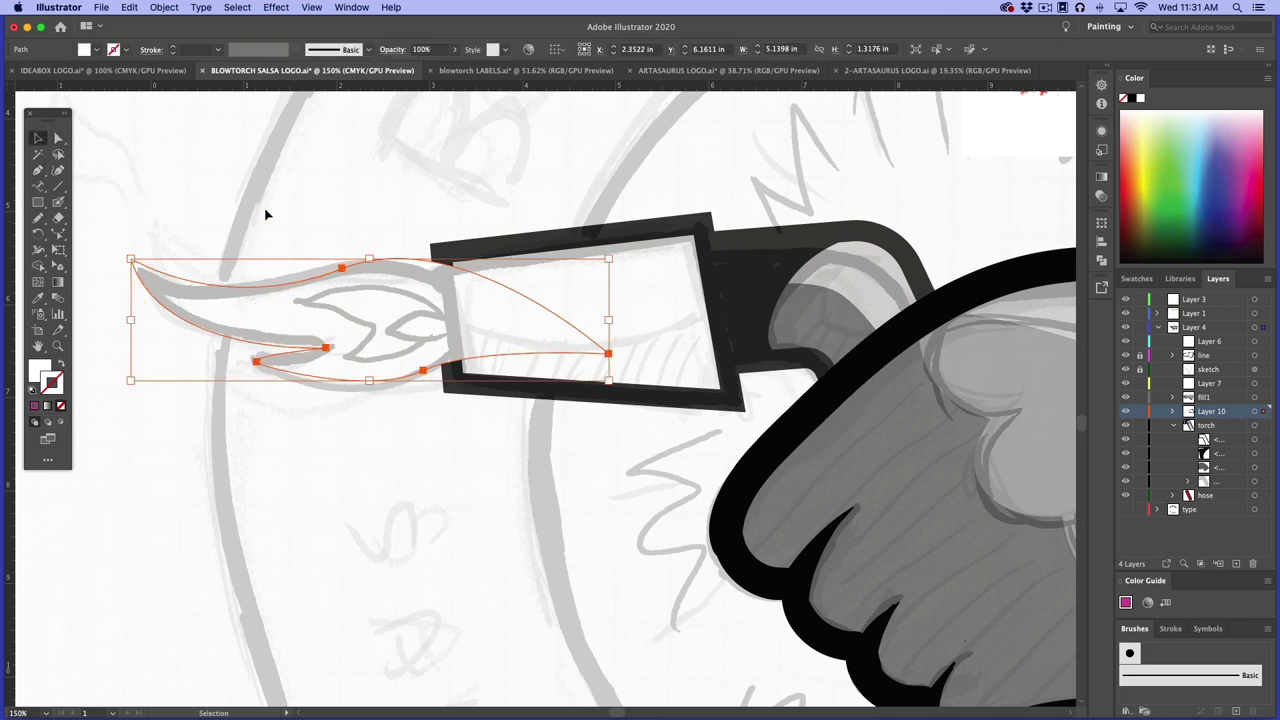
click(57, 139)
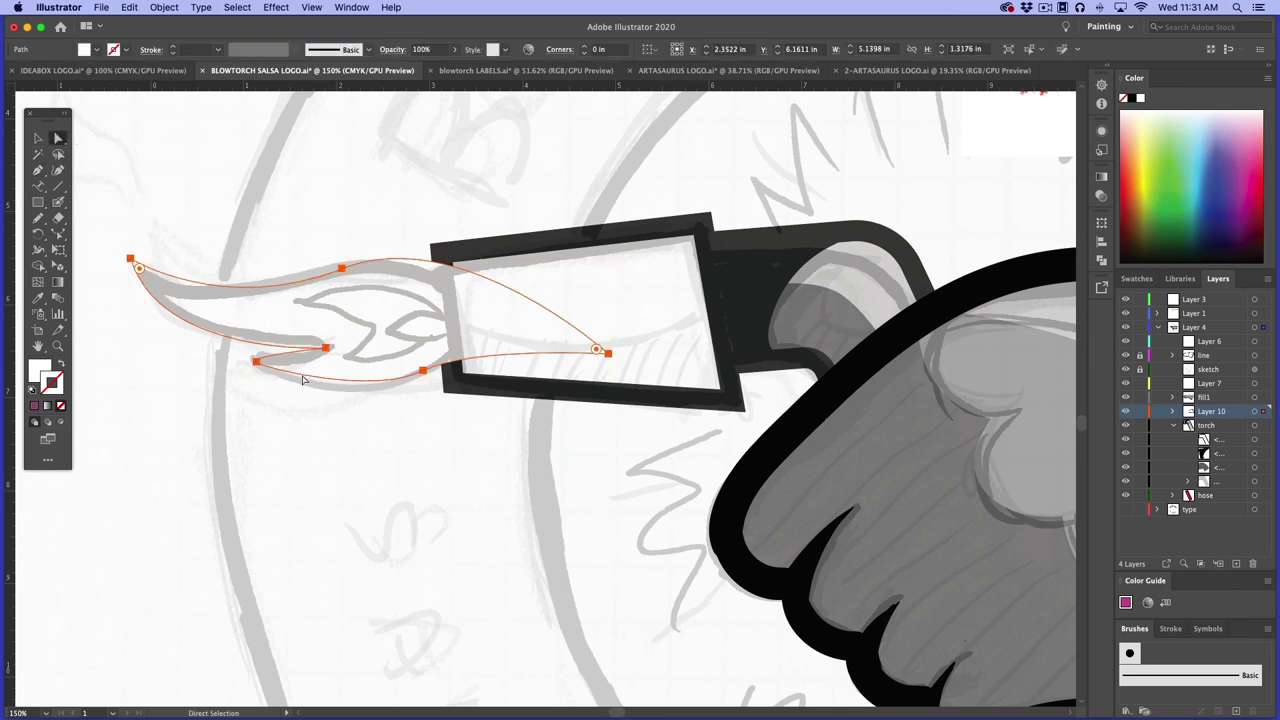
click(258, 366)
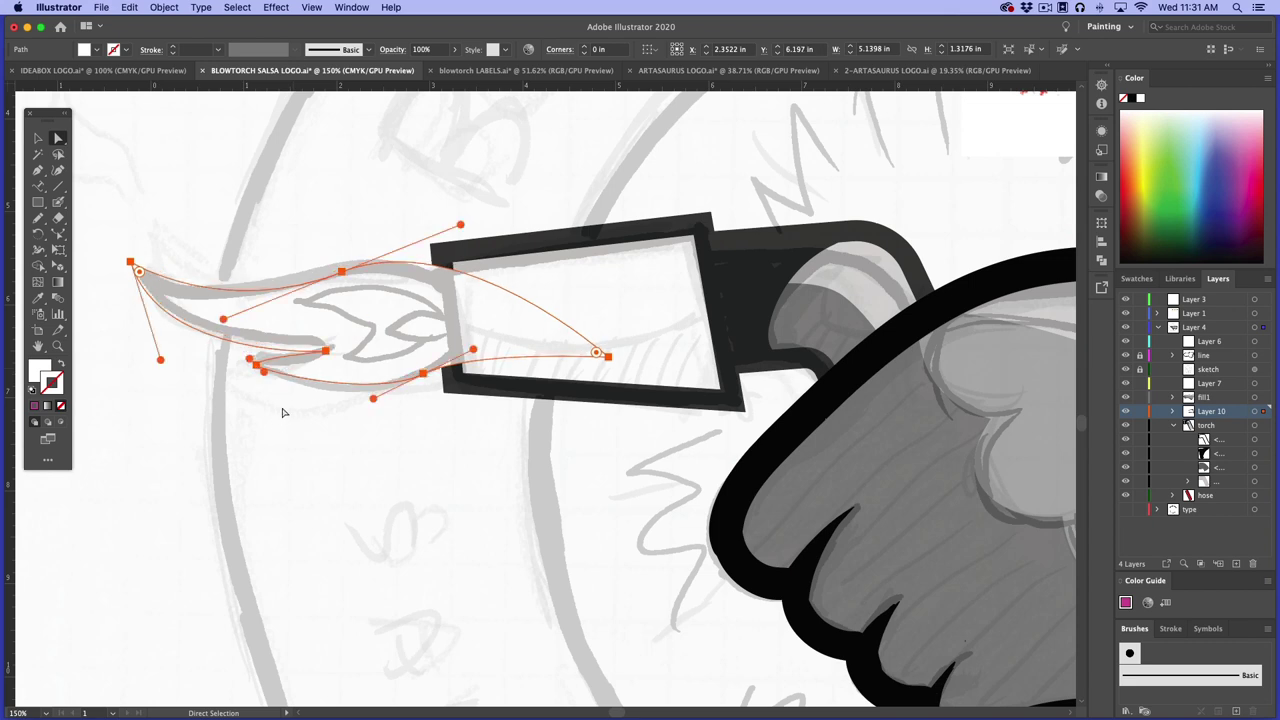
click(258, 367)
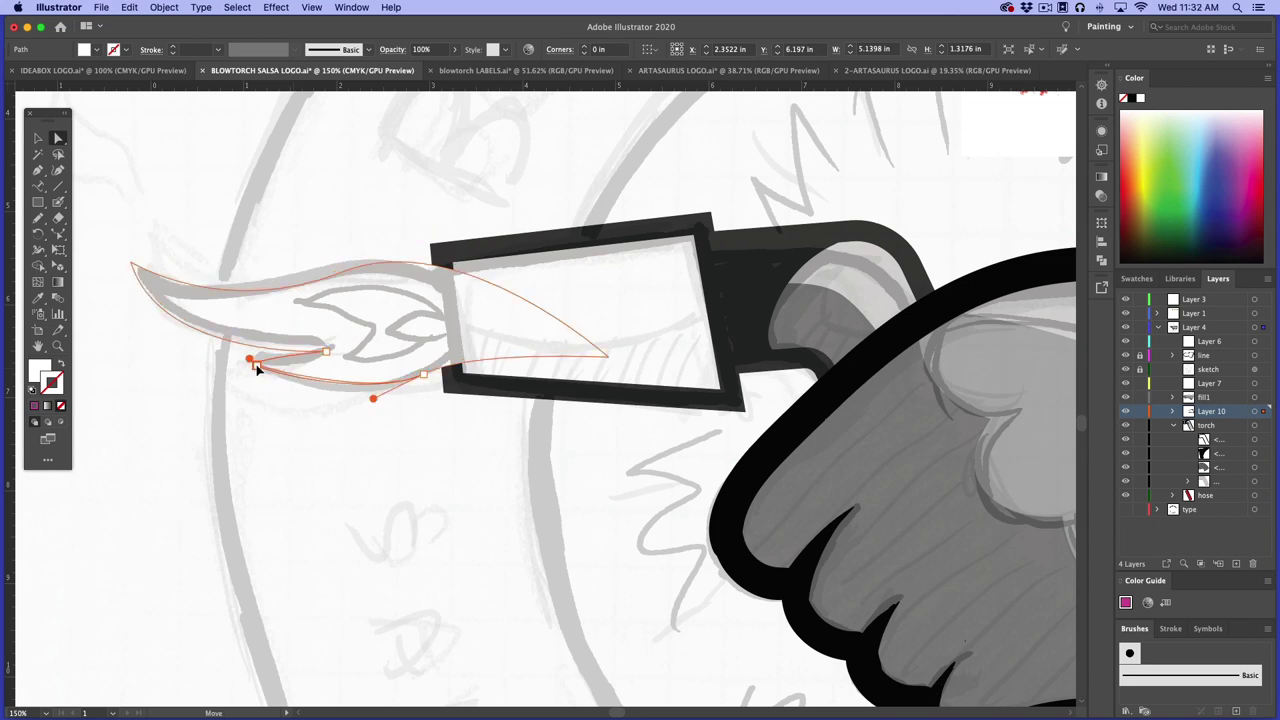
click(258, 367)
click(251, 362)
click(328, 366)
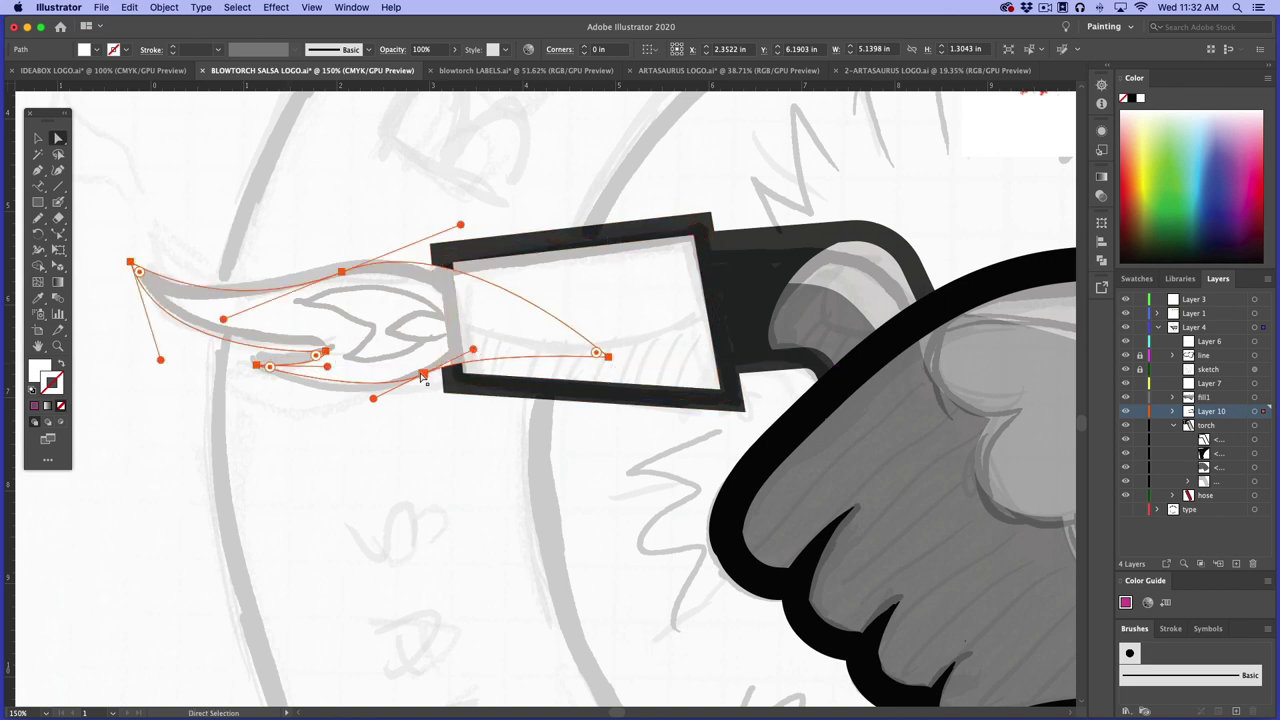
drag(423, 376, 413, 376)
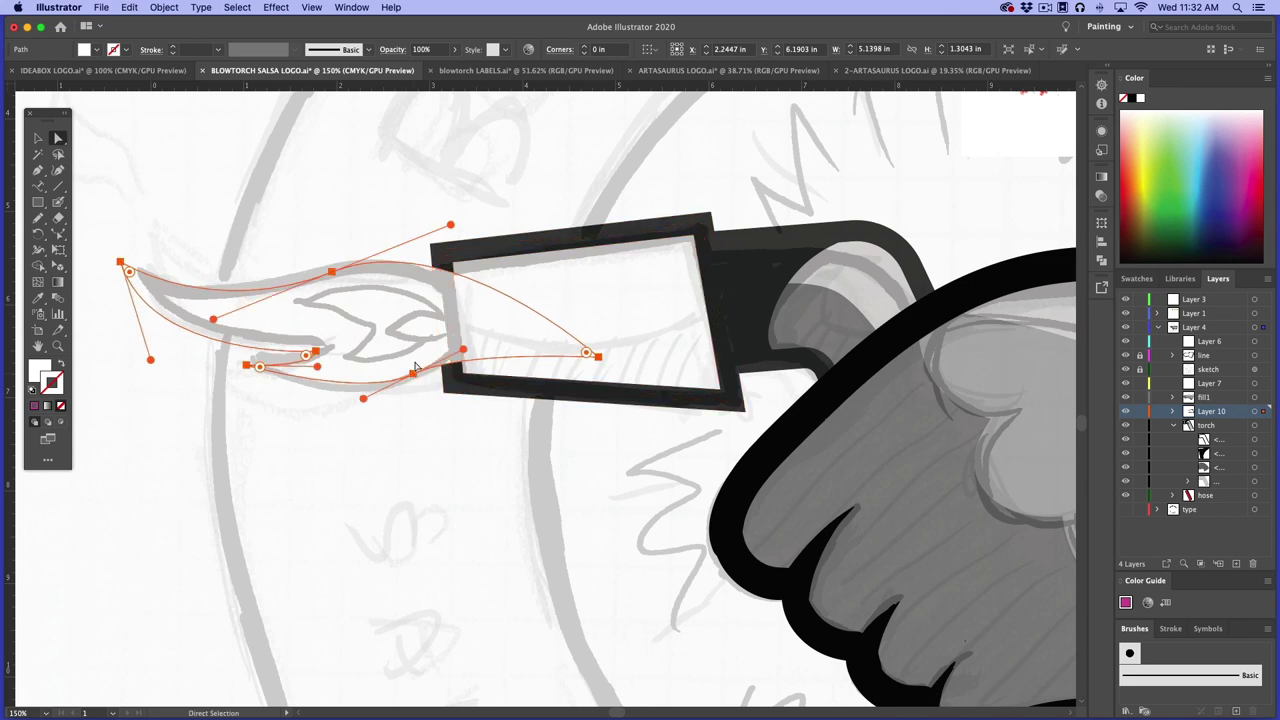
drag(415, 367, 510, 335)
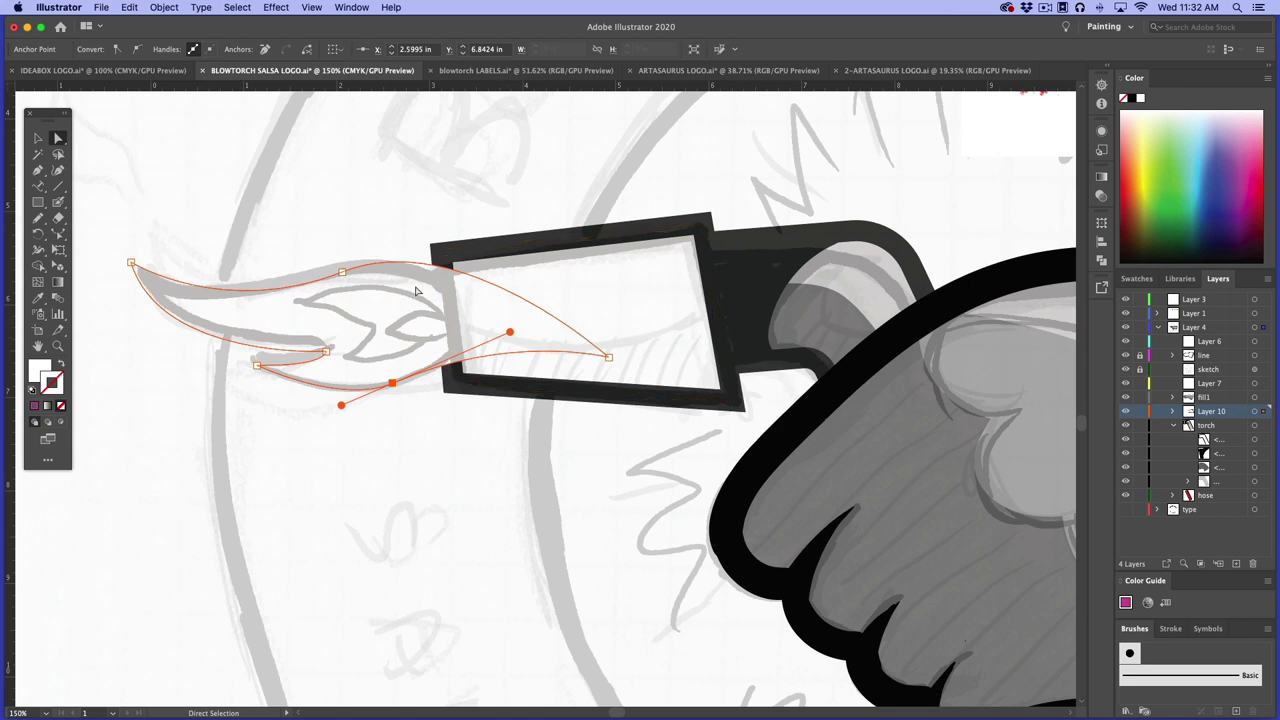
Adjust the flame's upper and lower curve handles to follow the sketched flame
click(342, 271)
drag(420, 262, 468, 225)
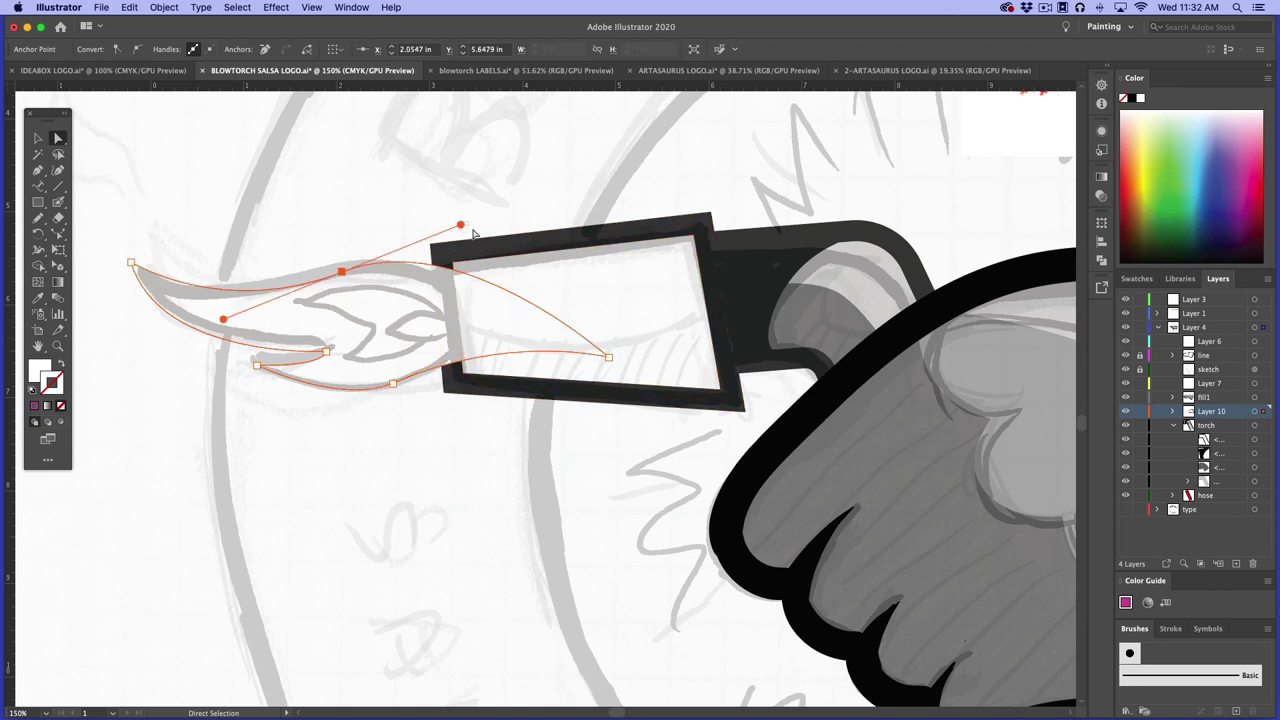
click(470, 232)
click(372, 273)
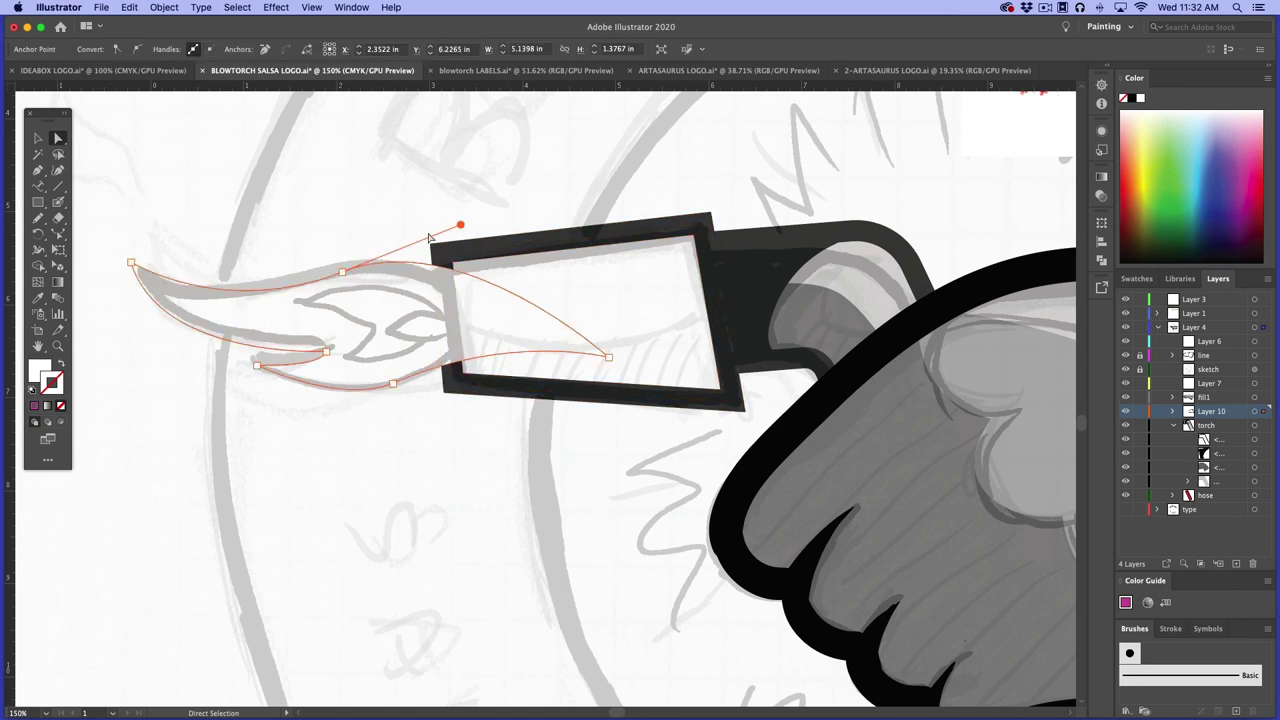
click(474, 234)
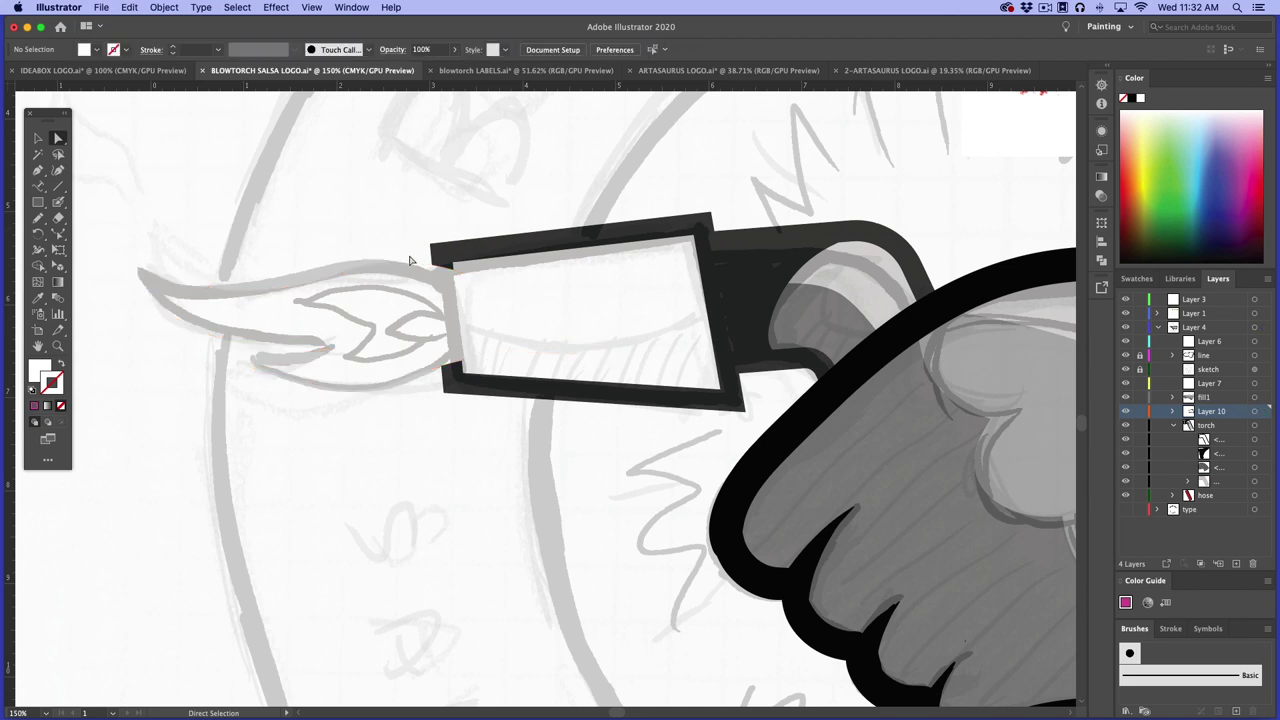
click(344, 273)
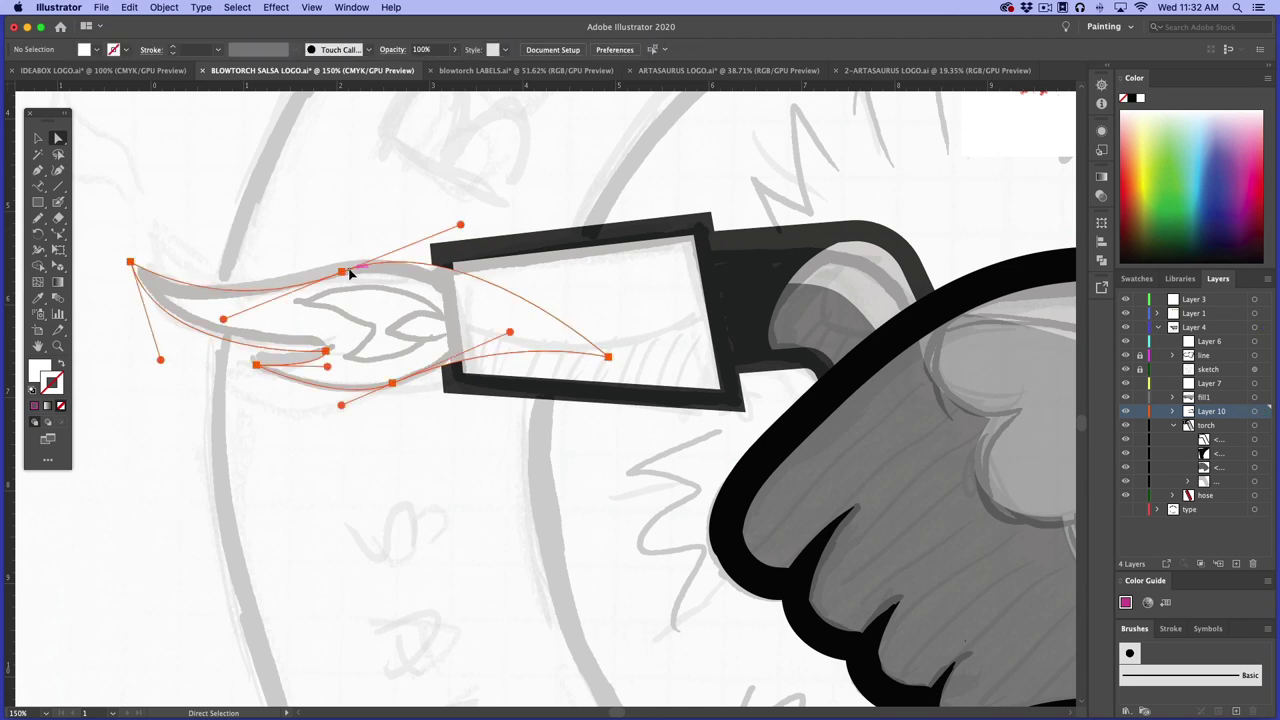
click(223, 320)
drag(226, 325, 229, 323)
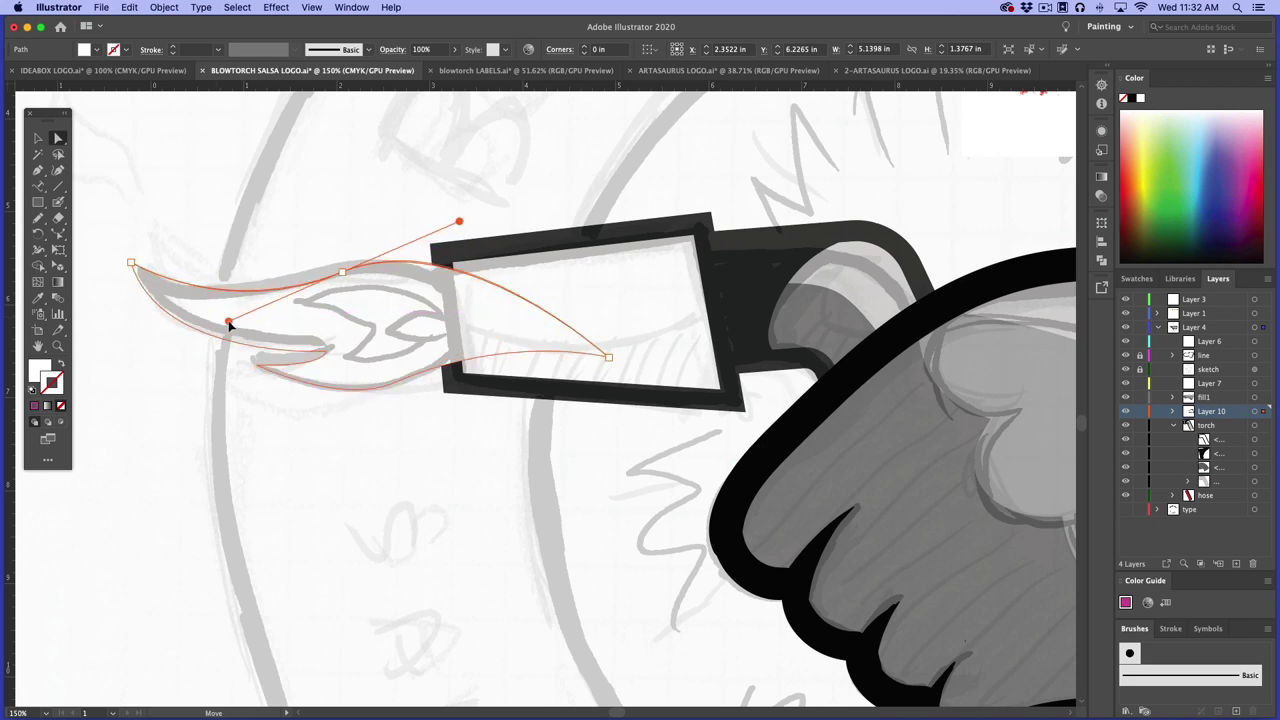
alt+click(400, 277)
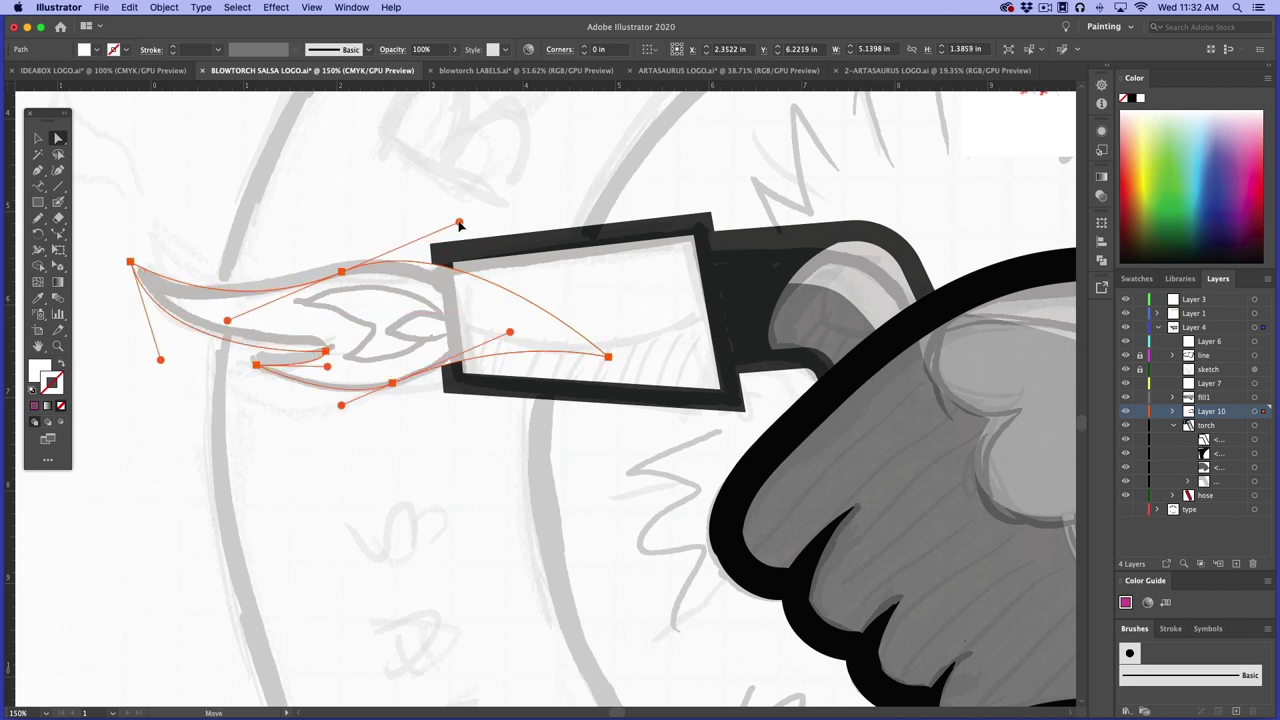
drag(460, 224, 460, 236)
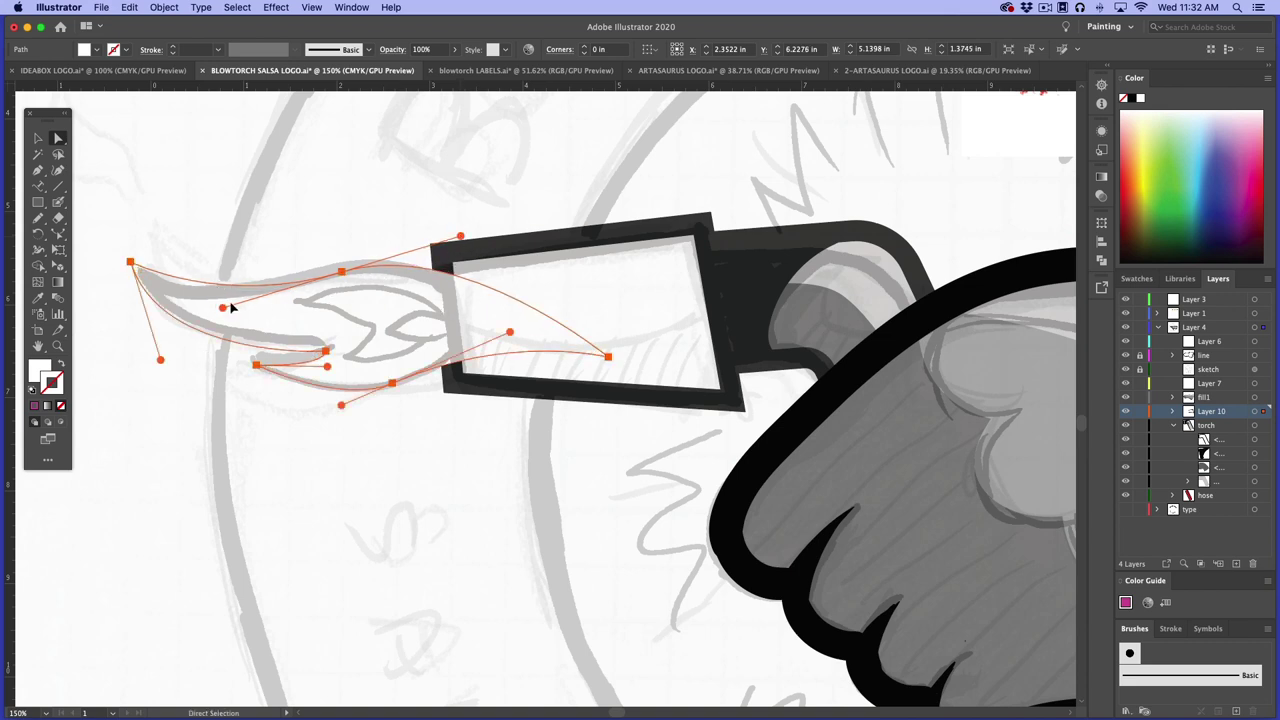
Move the flame's lower anchor down and right, then reselect the whole flame
key(v)
key(a)
drag(223, 309, 177, 328)
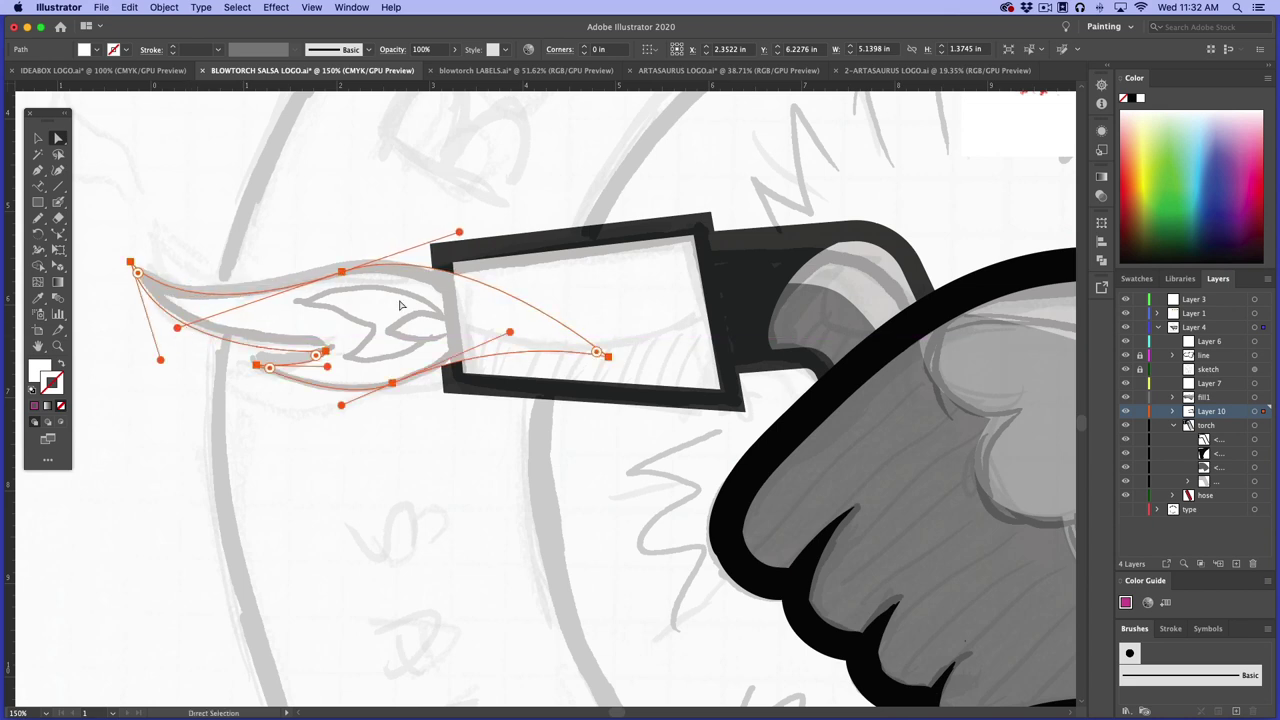
click(38, 138)
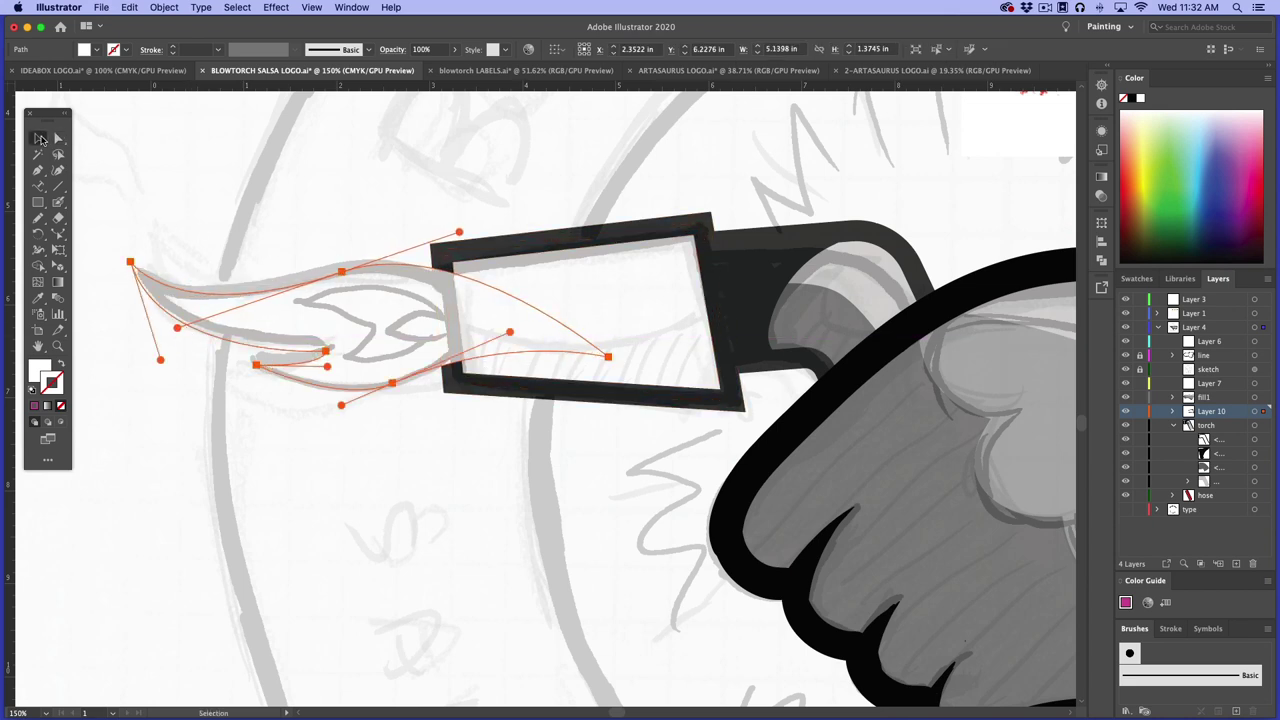
click(240, 177)
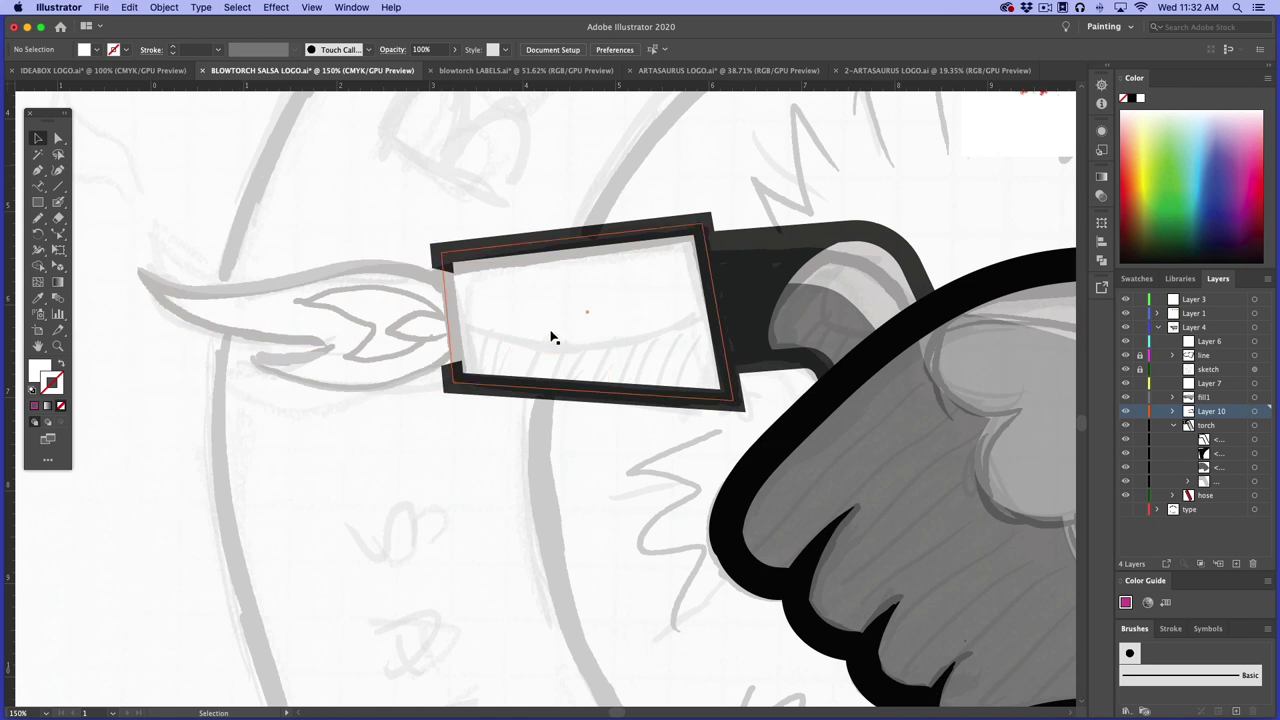
click(391, 287)
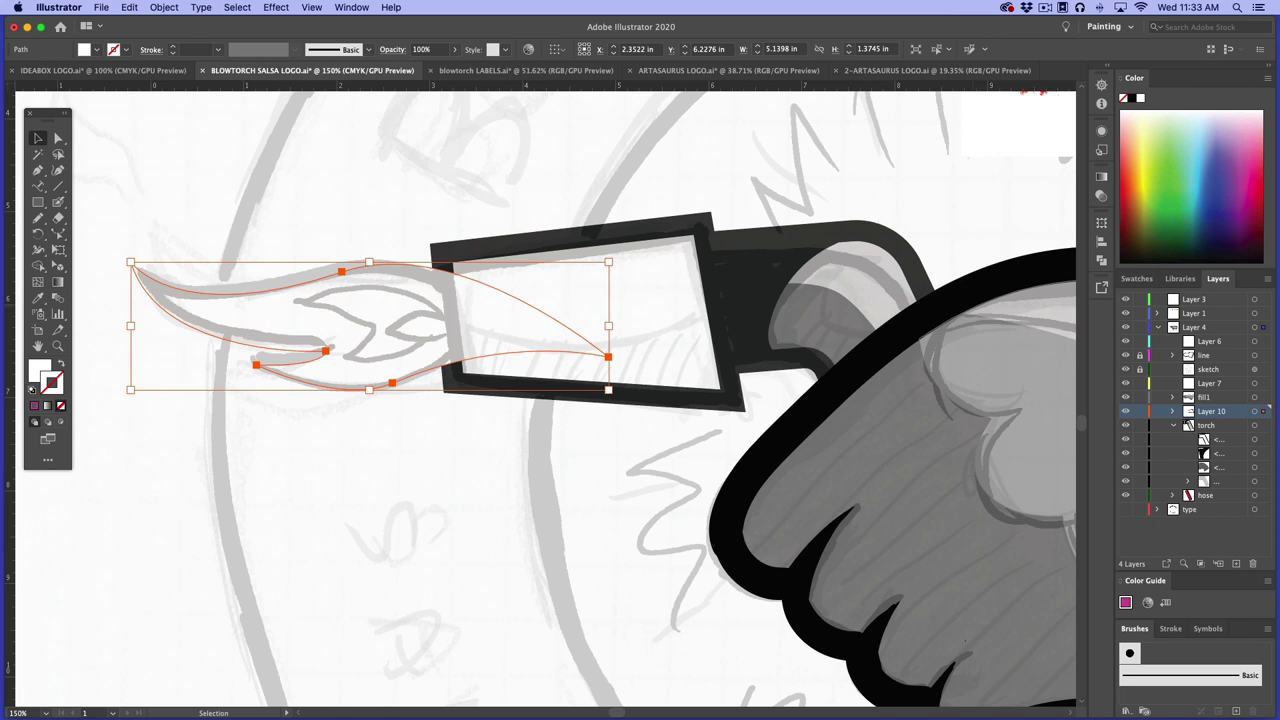
key(super+n)
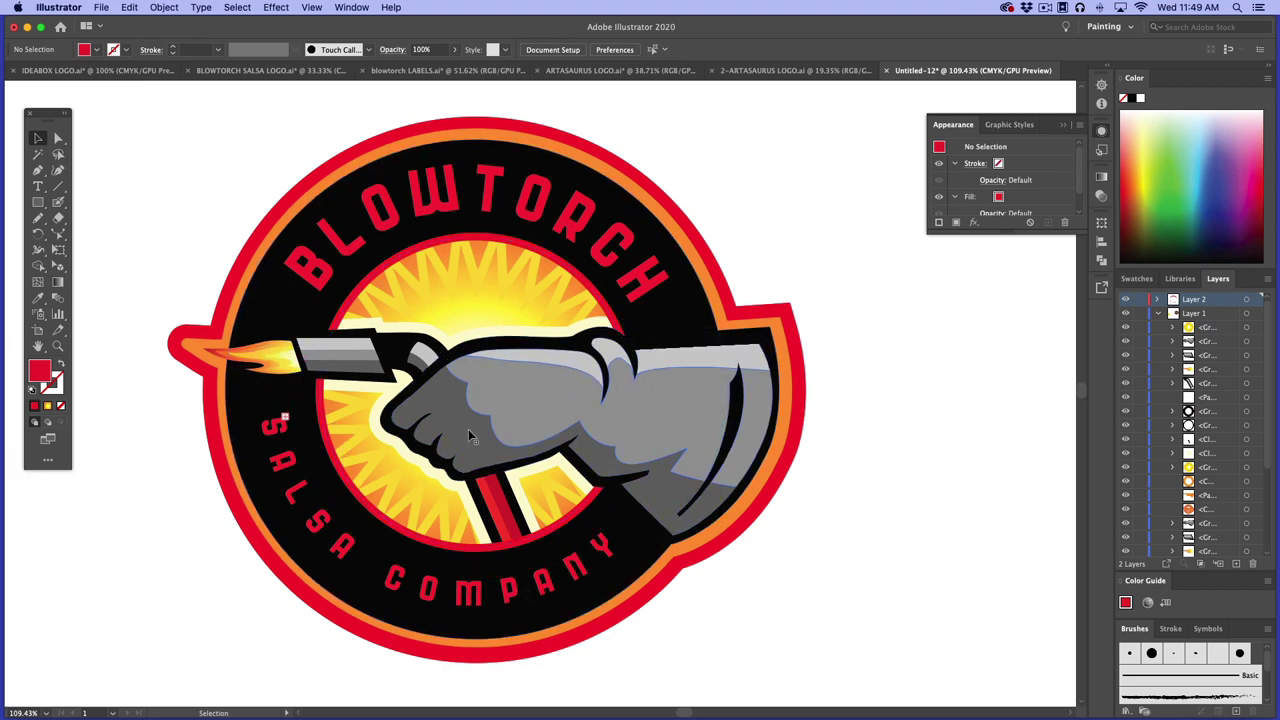
Select the yellow sunburst behind the gauntlet in the finished Untitled-12 badge
click(491, 302)
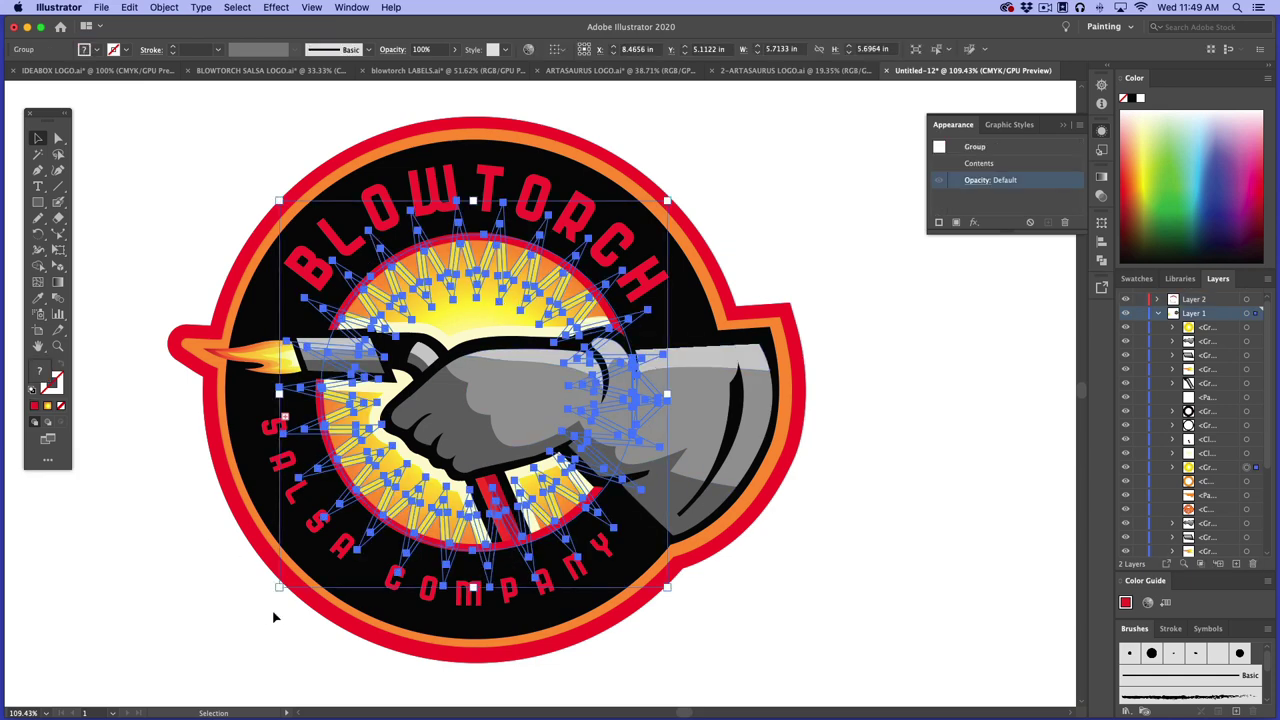
click(751, 257)
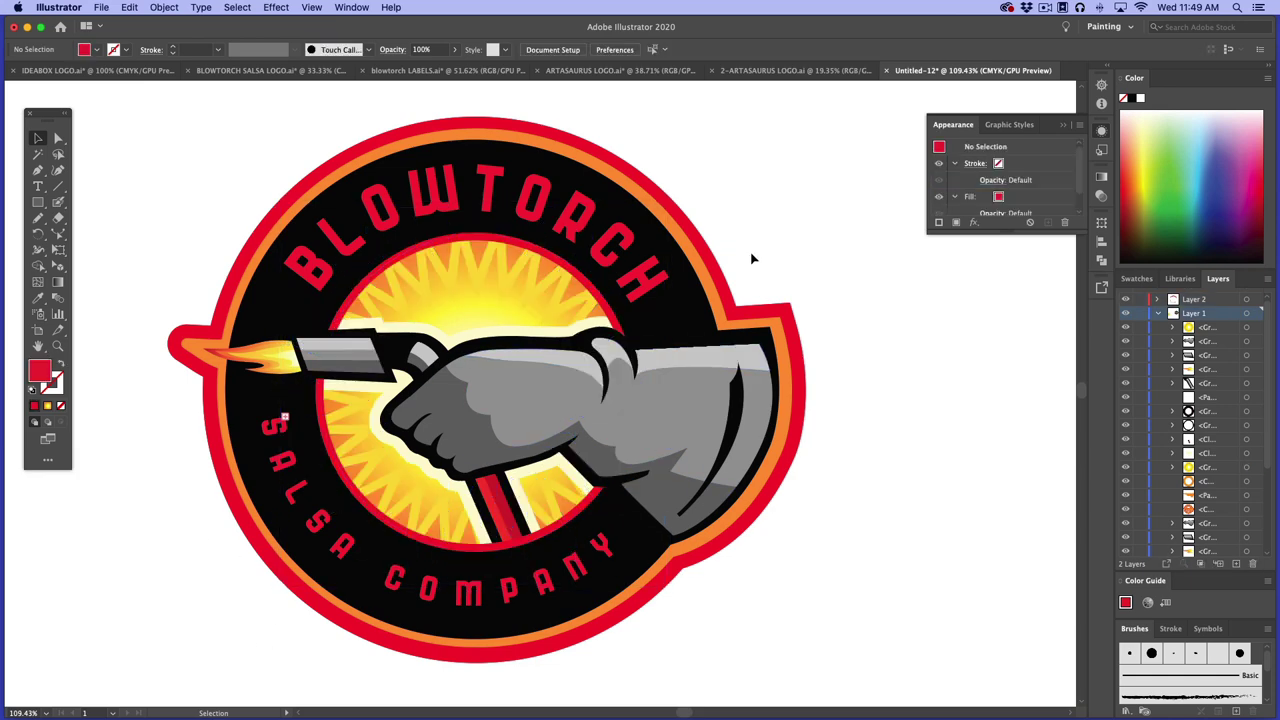
click(40, 202)
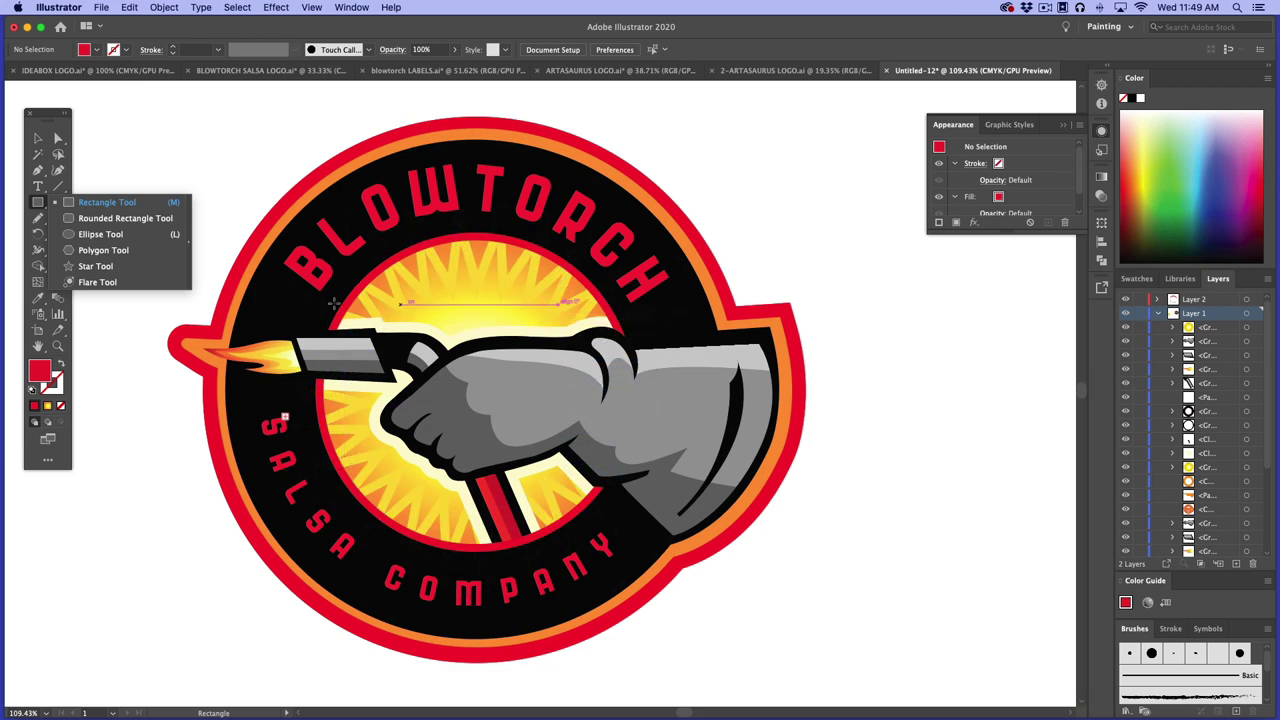
key(v)
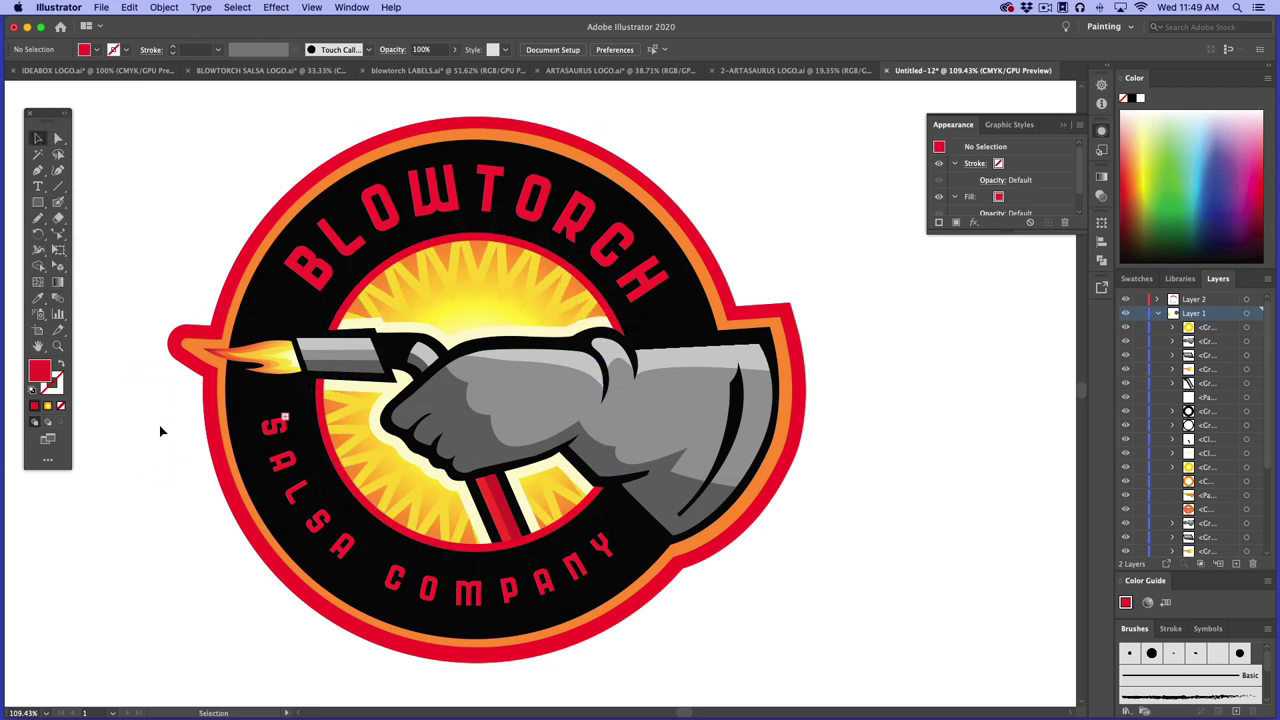
Slide the orange colour stop of the off-artboard sun's gradient
drag(134, 506, 680, 466)
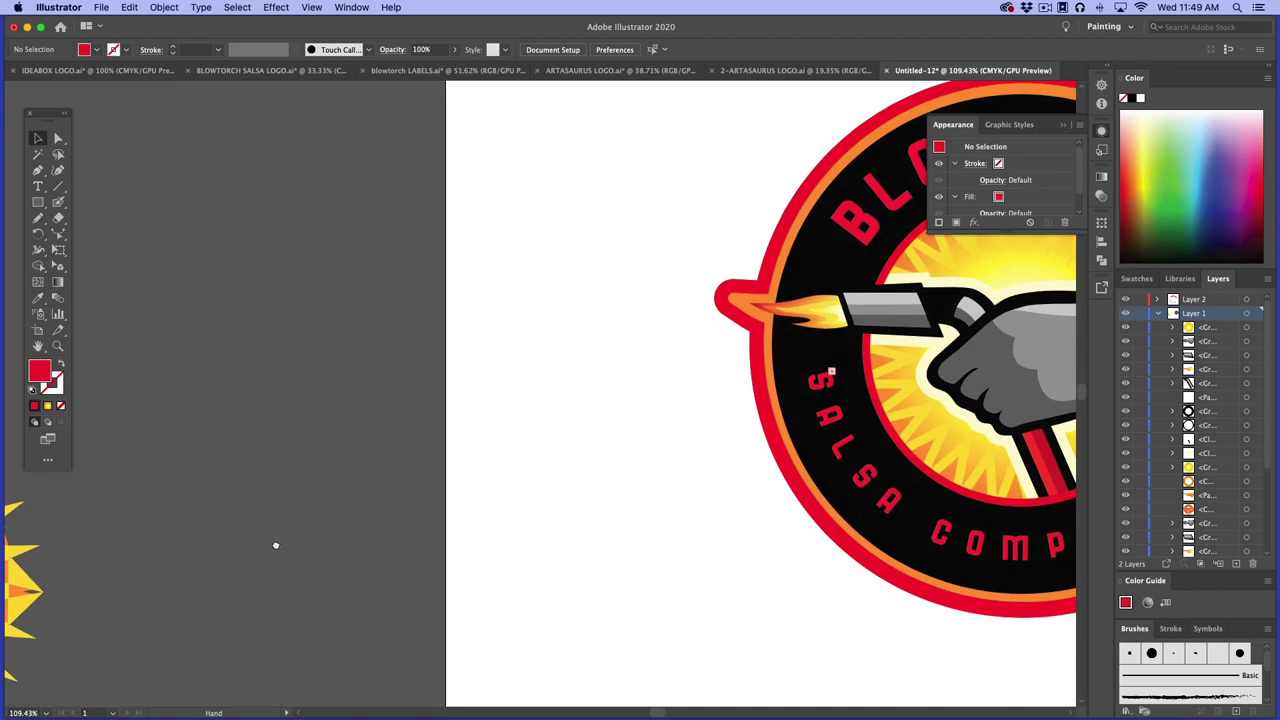
drag(277, 543, 611, 424)
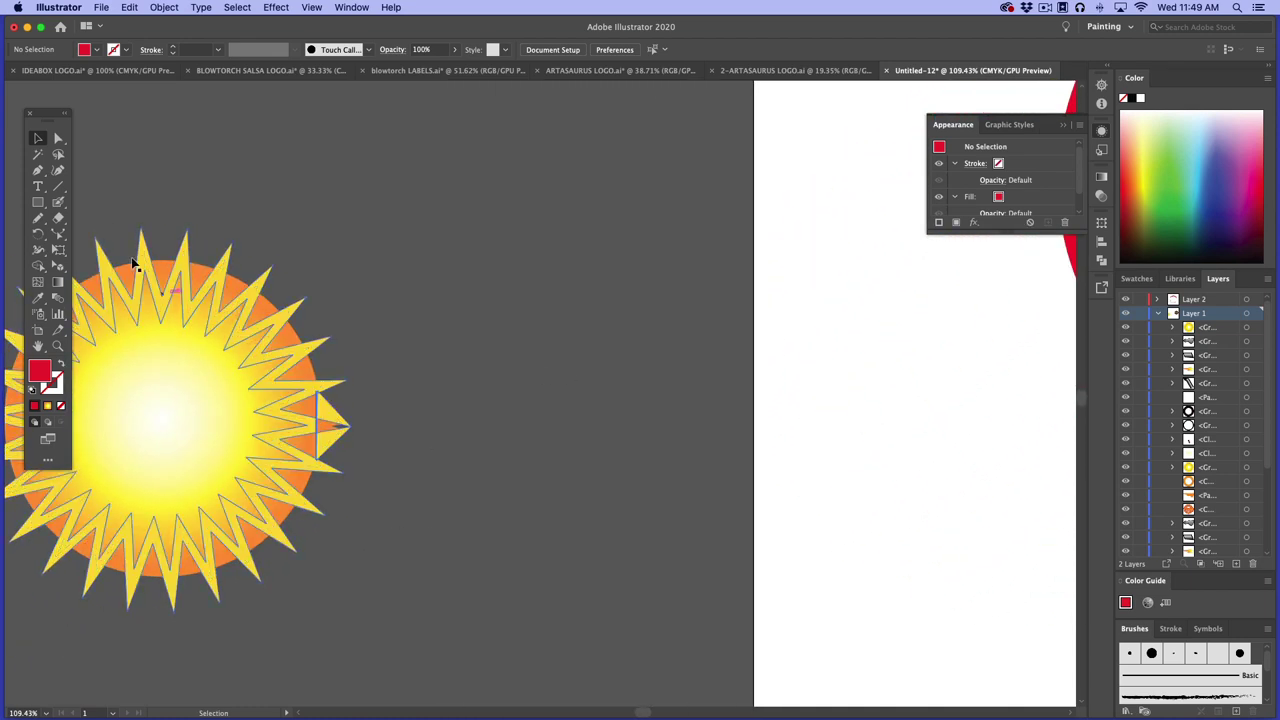
key(a)
click(197, 374)
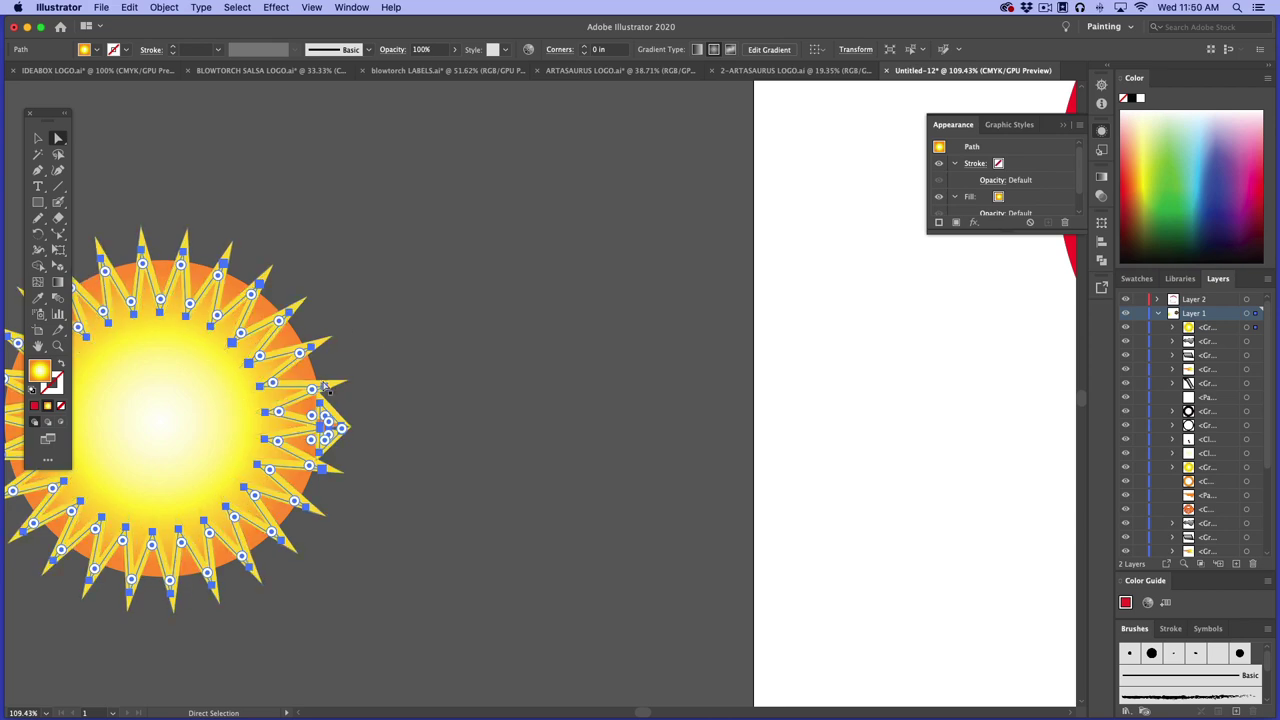
click(58, 282)
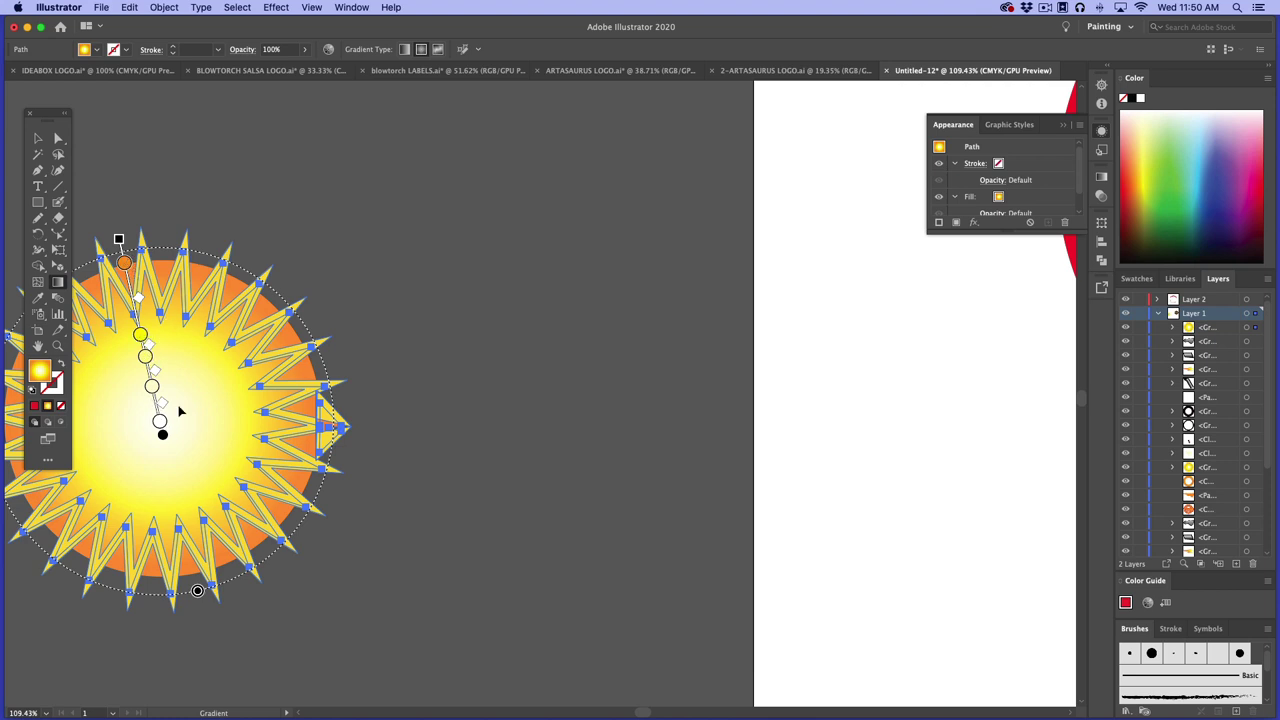
mouse_move(124, 262)
mouse_down()
mouse_move(131, 300)
mouse_move(121, 250)
mouse_up()
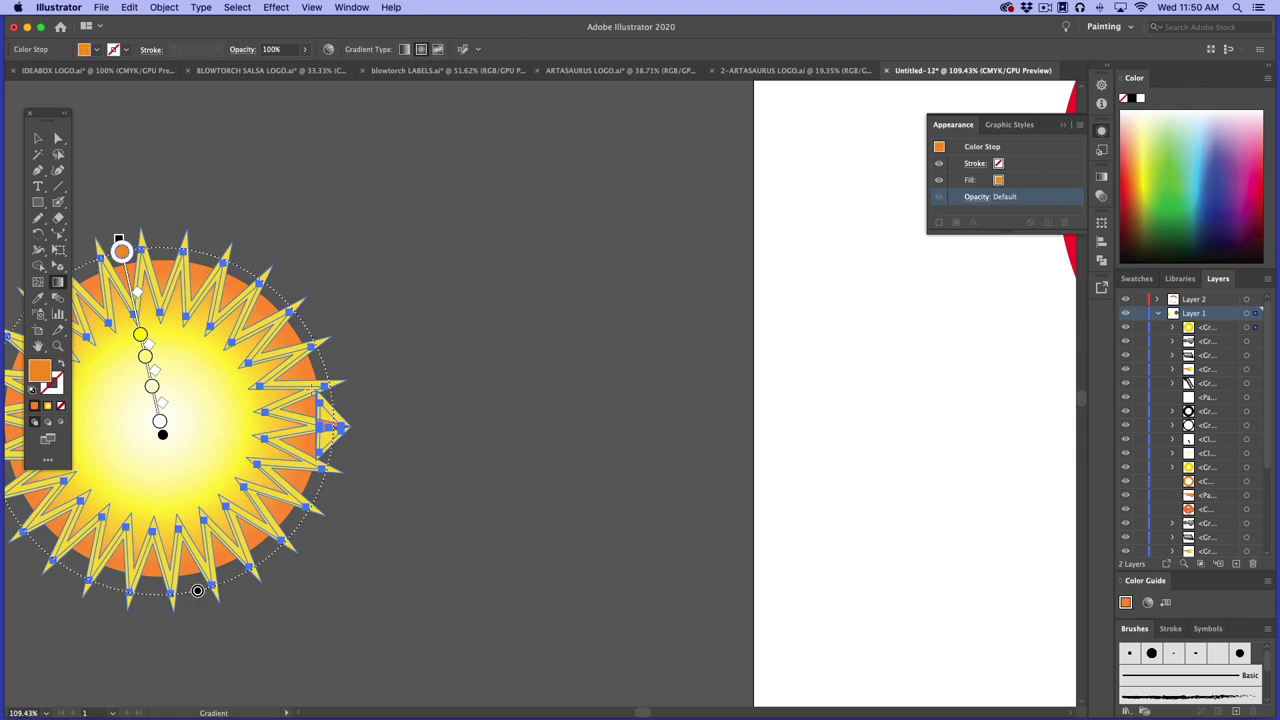
Place the orange circle behind the sun burst's right edge, then pan back to the badge
click(38, 138)
click(278, 230)
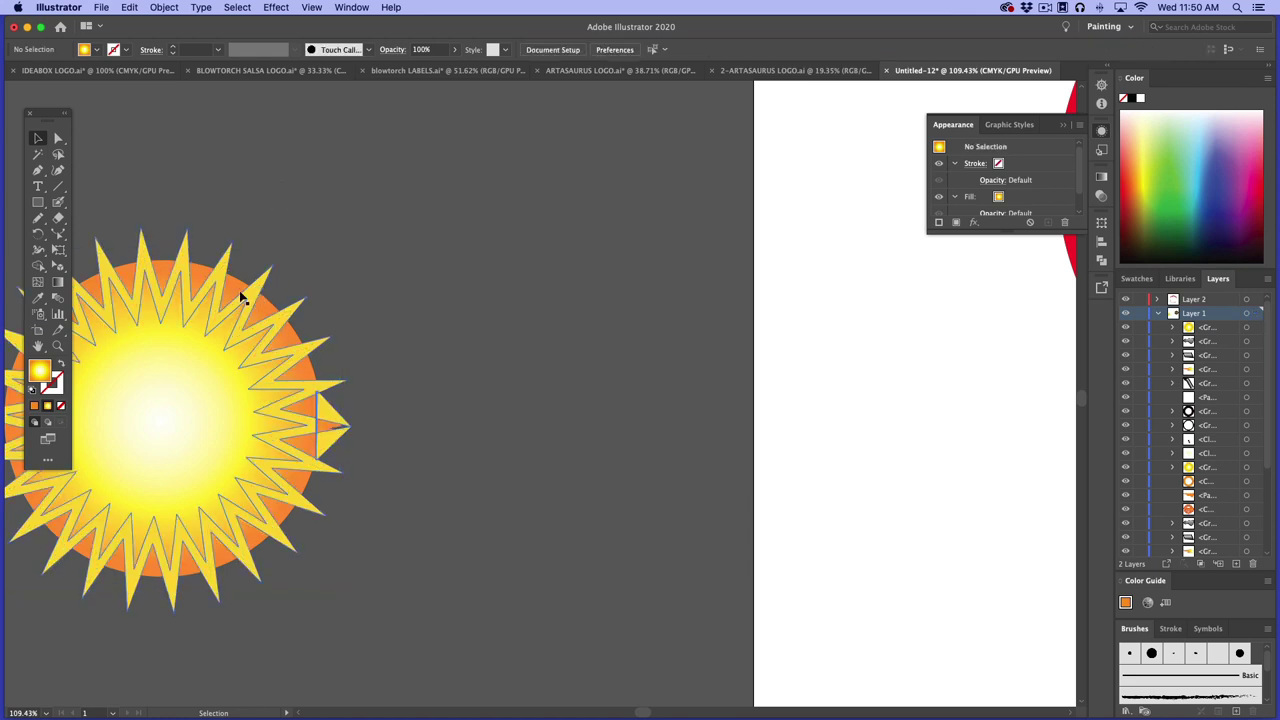
click(262, 278)
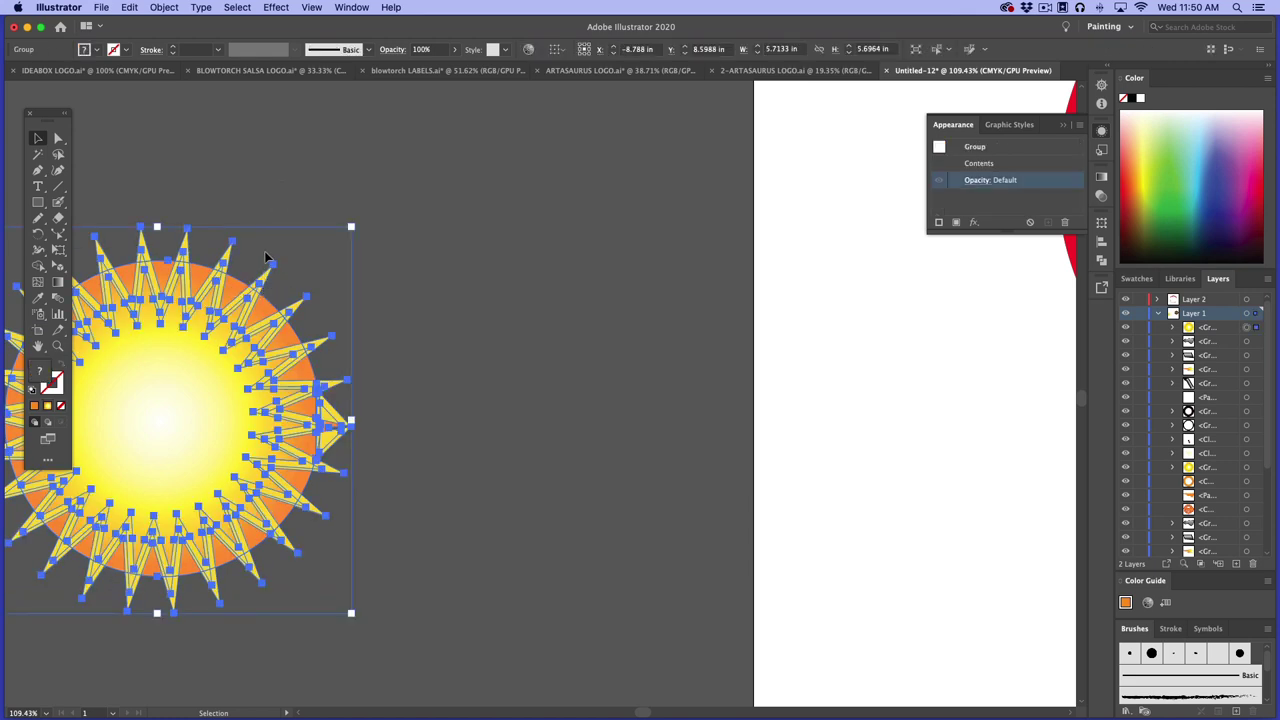
click(374, 254)
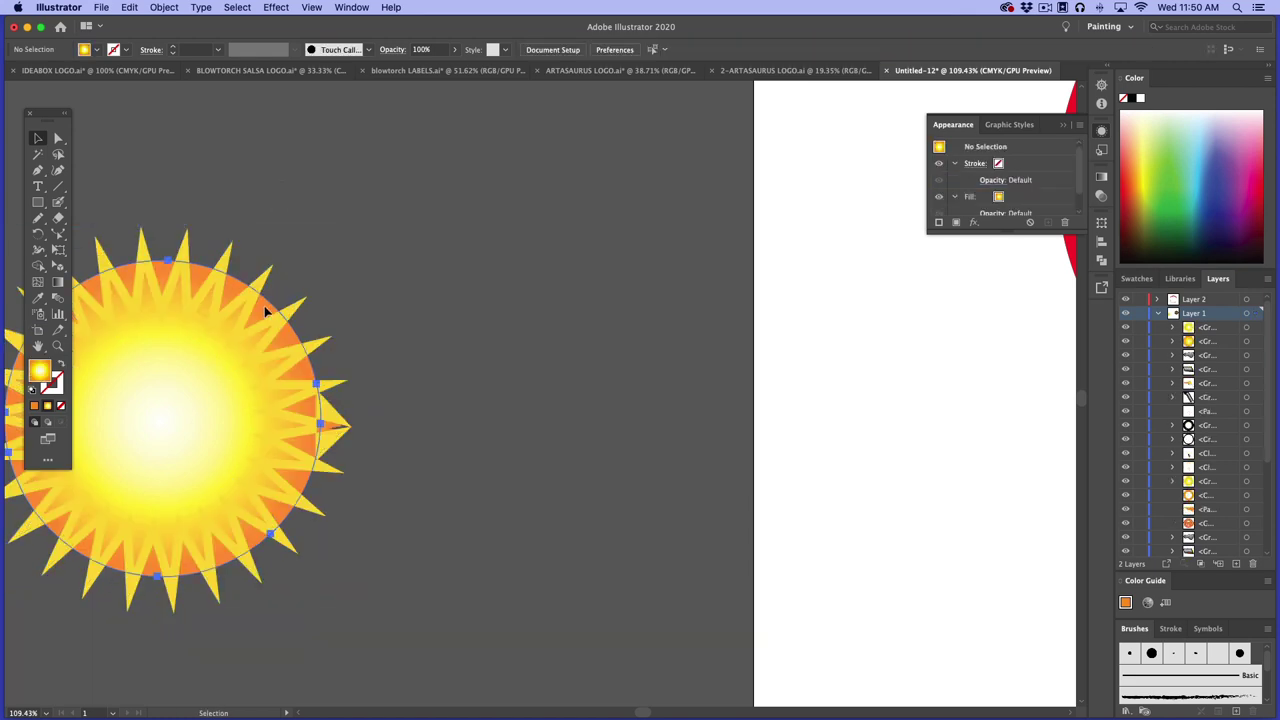
drag(265, 312, 500, 267)
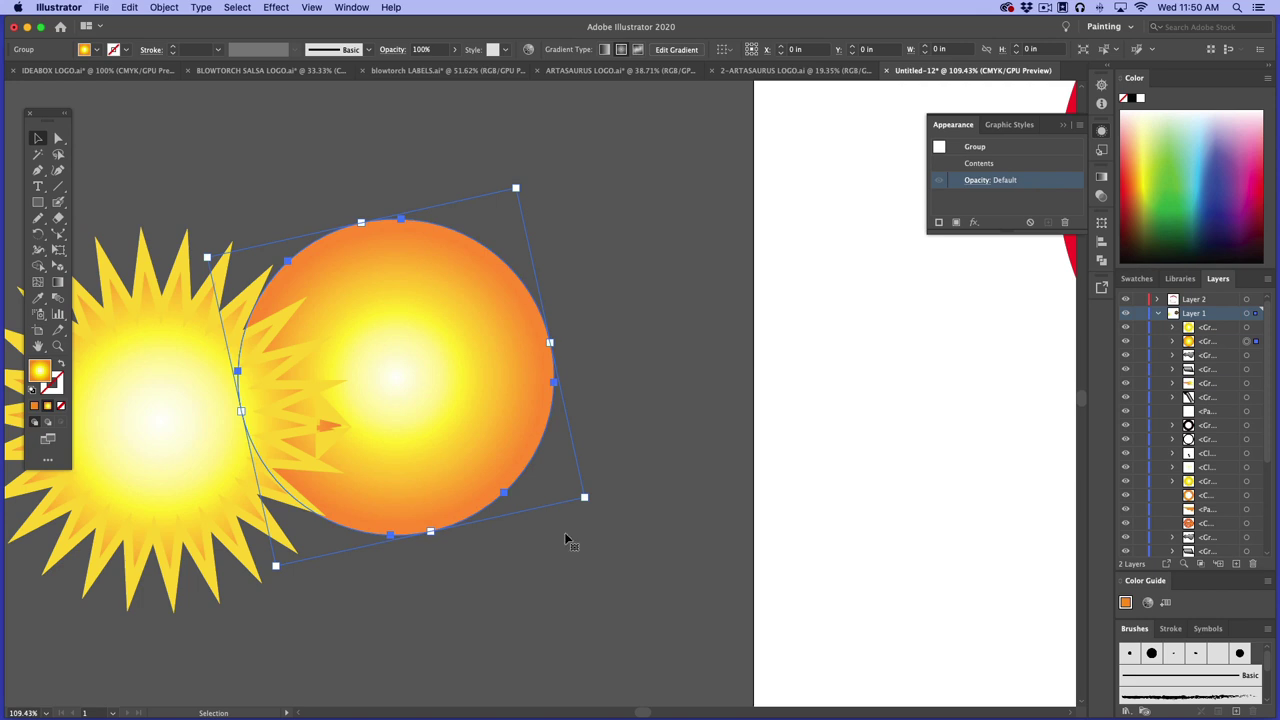
drag(480, 425, 231, 449)
click(494, 414)
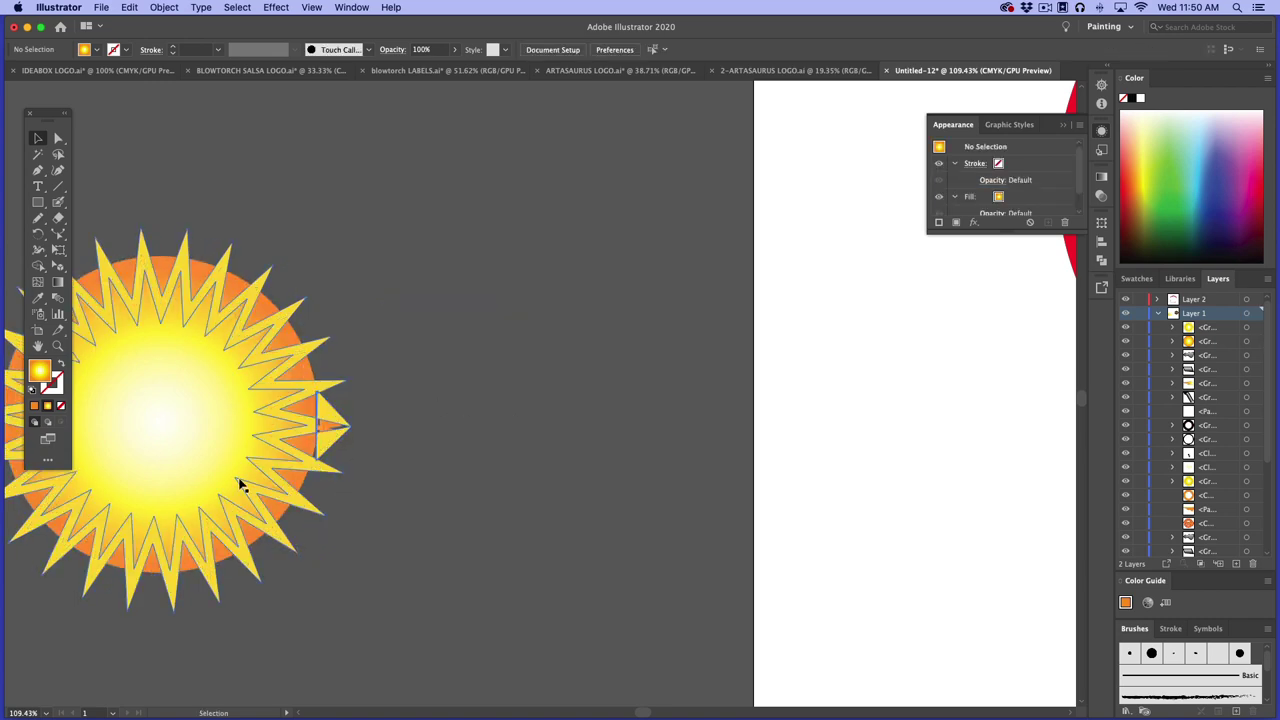
drag(772, 455, 166, 466)
drag(866, 423, 688, 502)
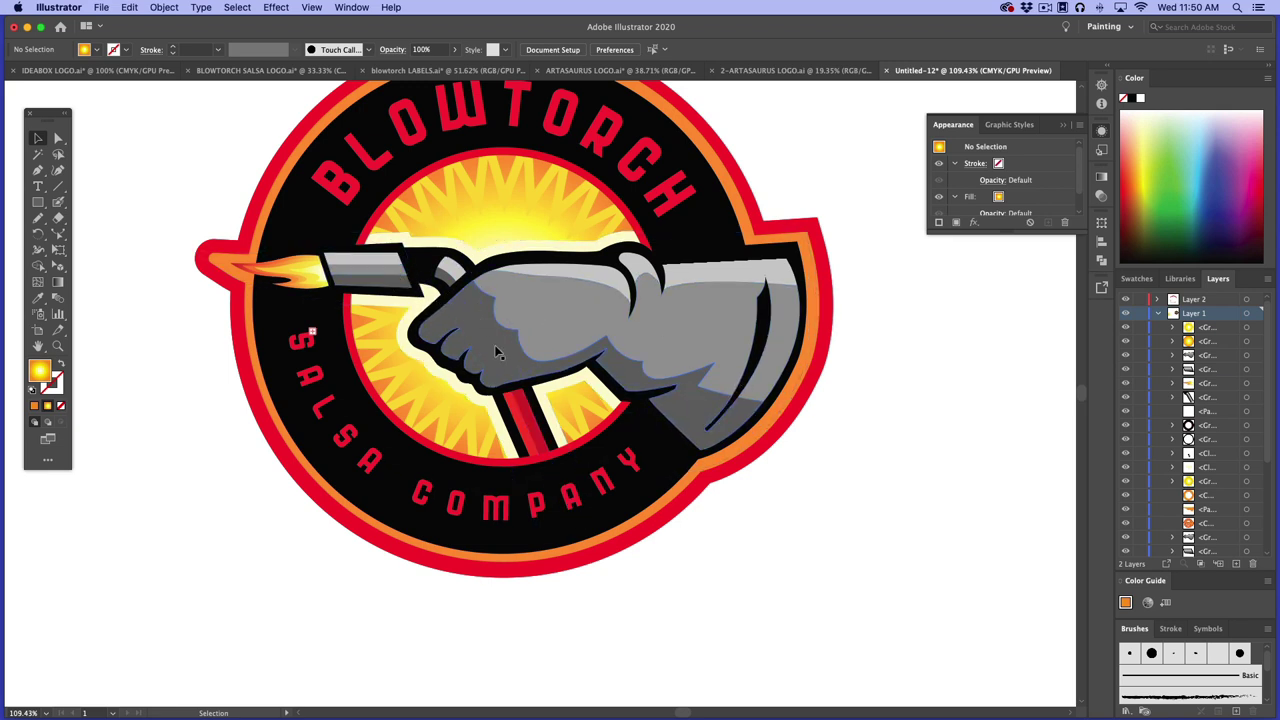
Unite the grey hand and arm shapes into one shape with Pathfinder
click(1101, 261)
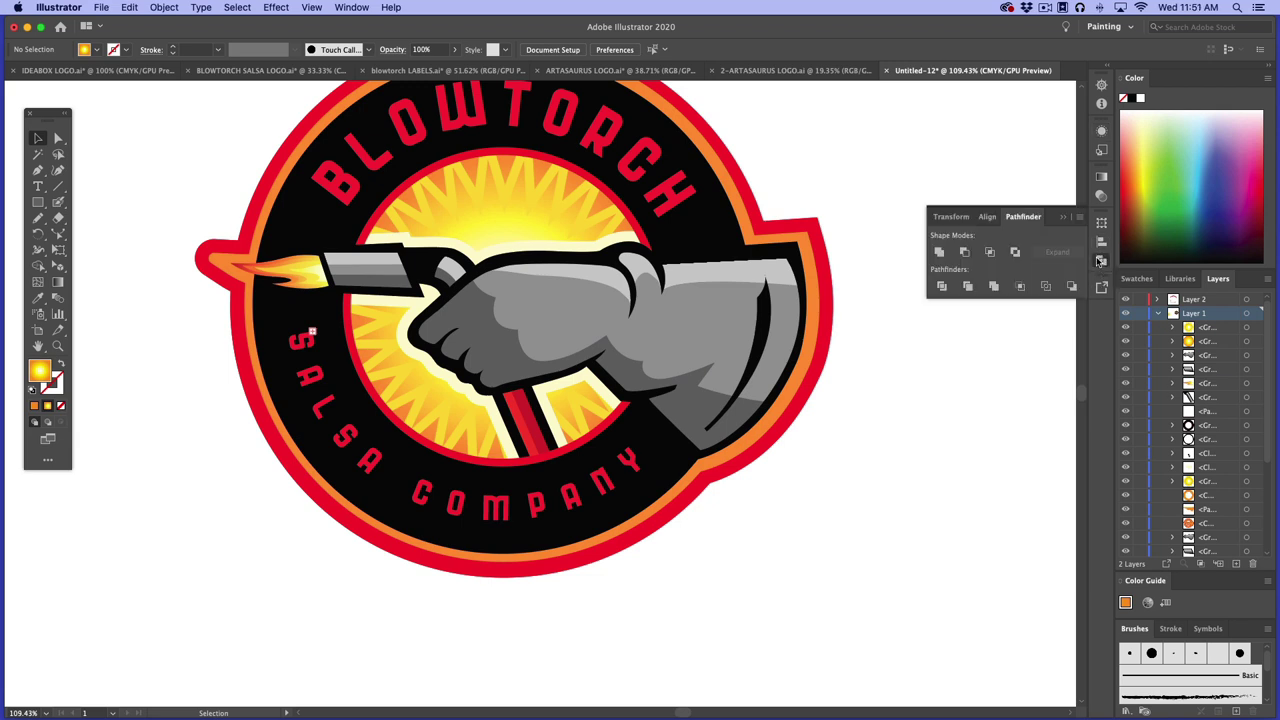
click(941, 253)
scroll(1084, 413, up, 3)
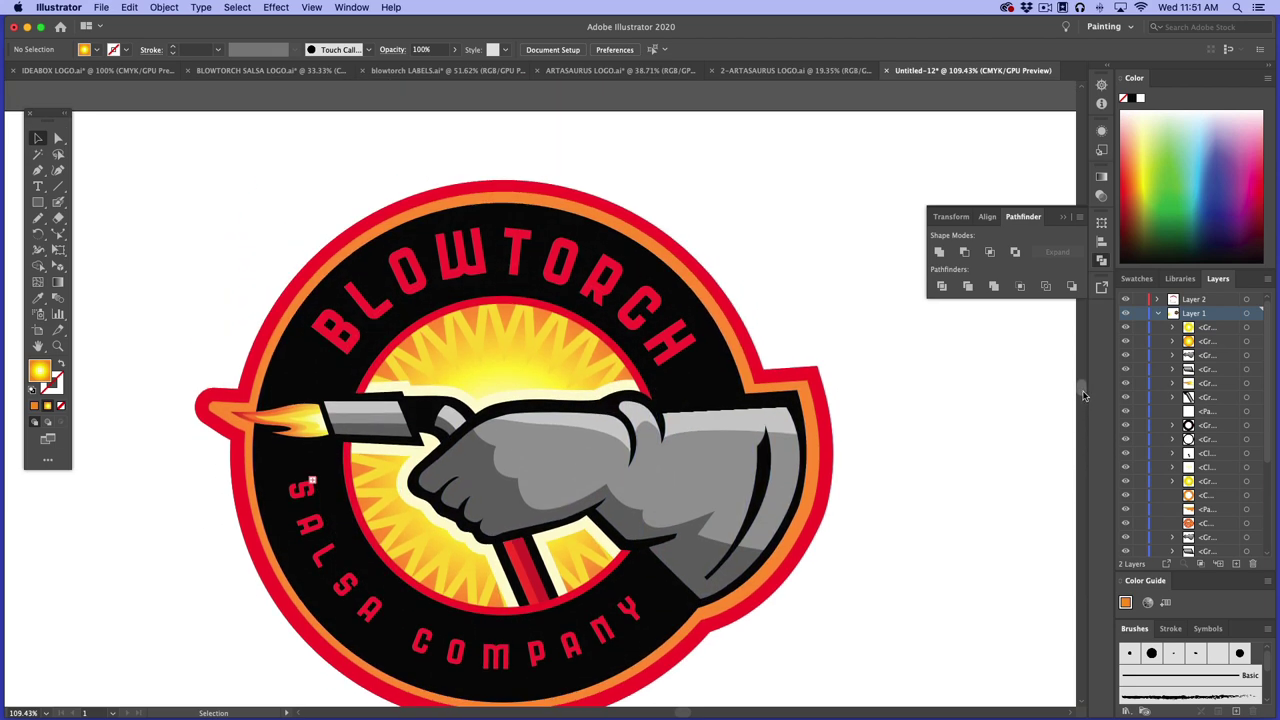
scroll(1081, 395, down, 1)
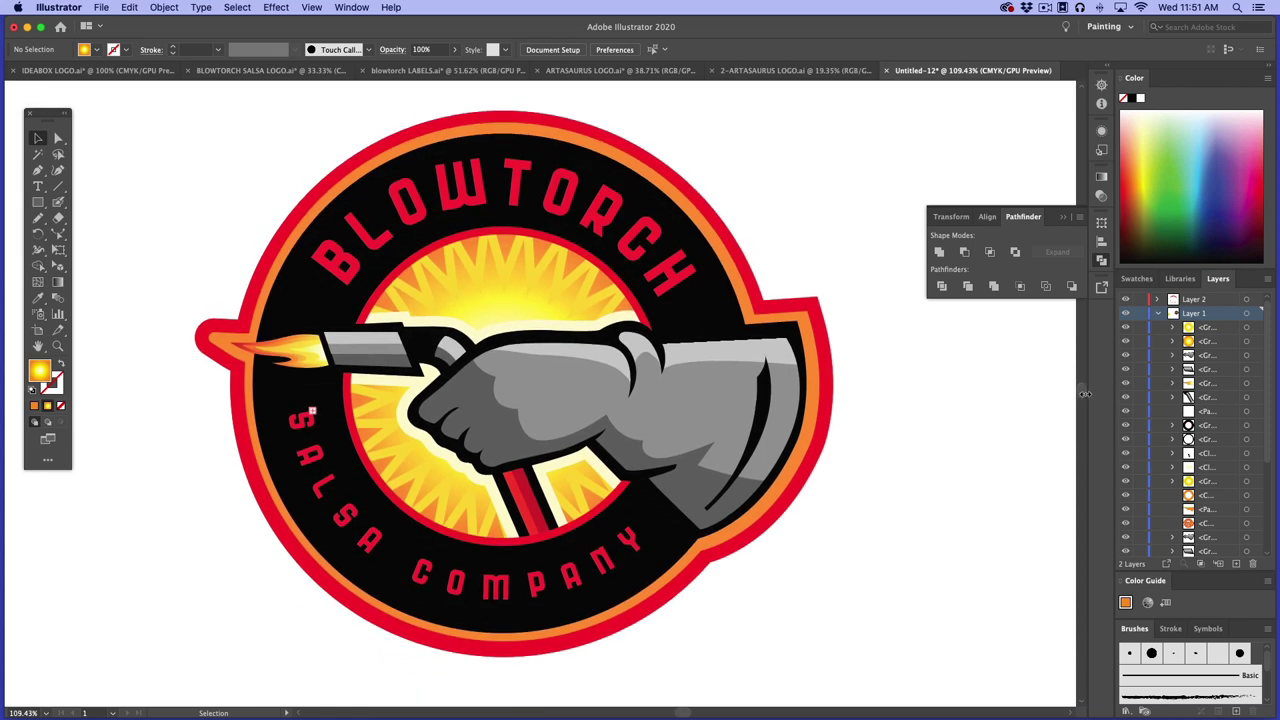
Select the curved BLOWTORCH and SALSA COMPANY type-on-path lettering
click(508, 202)
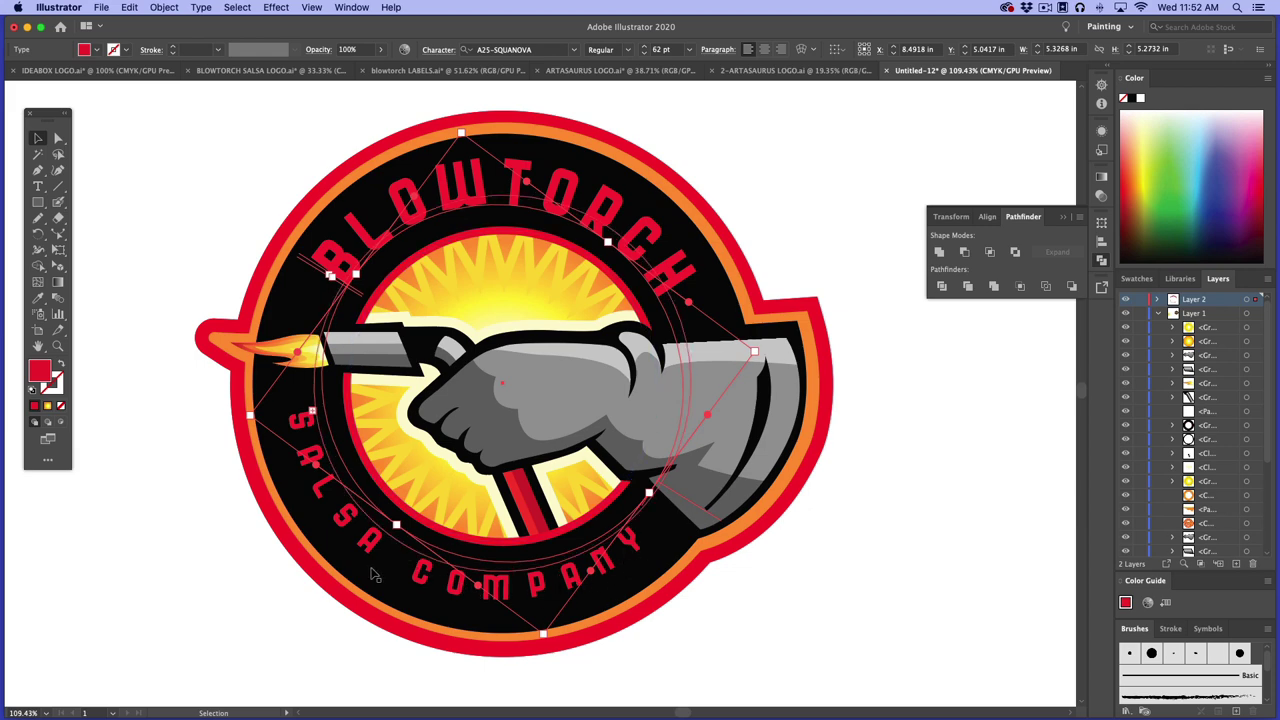
click(297, 626)
shift+click(382, 618)
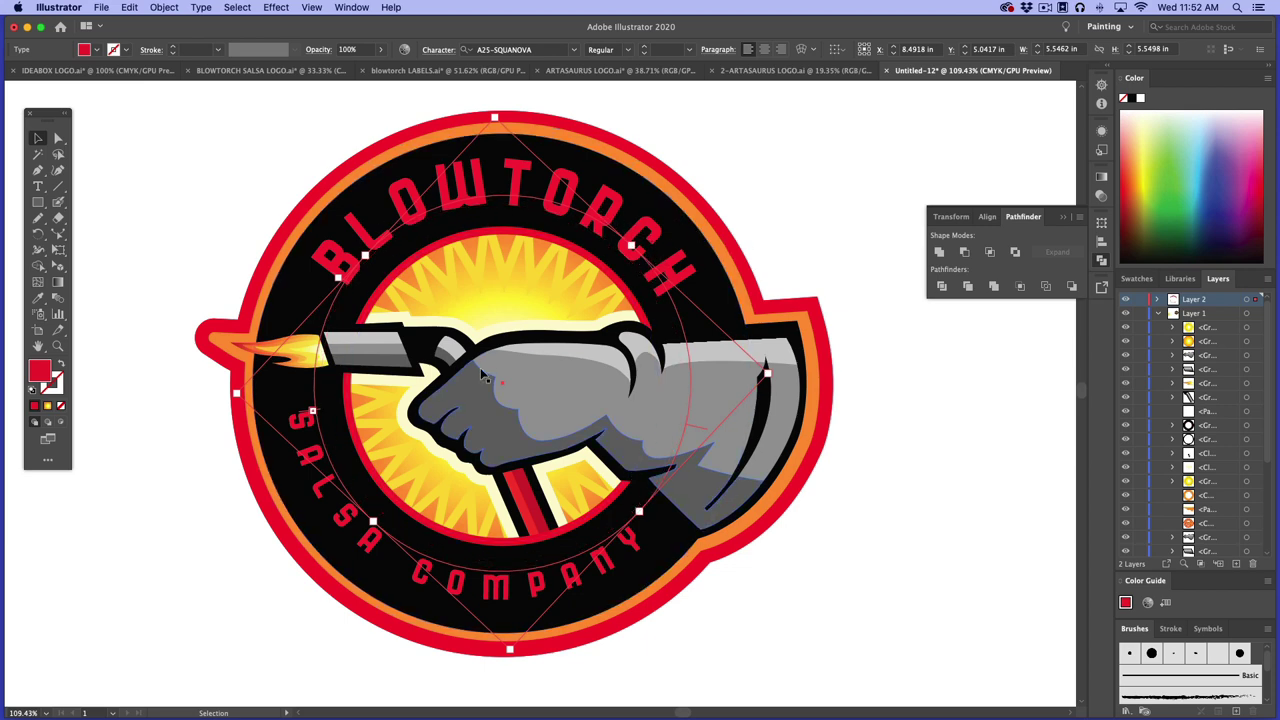
click(892, 465)
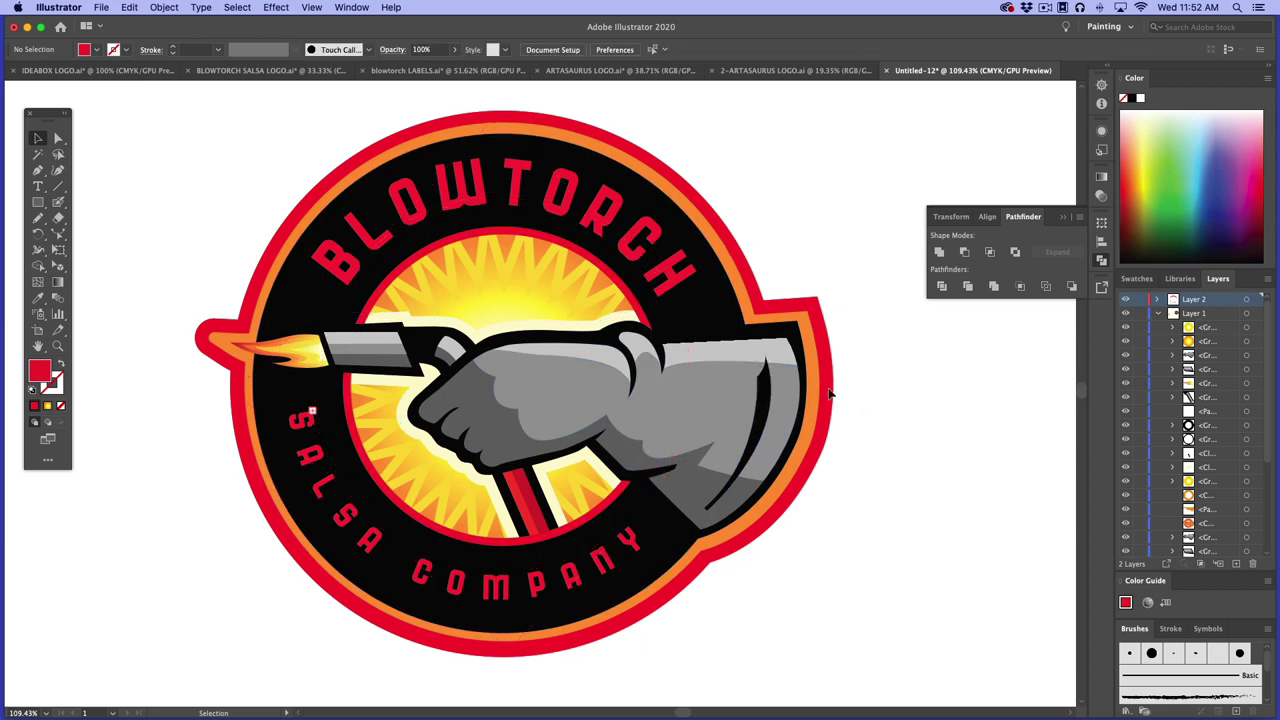
click(560, 190)
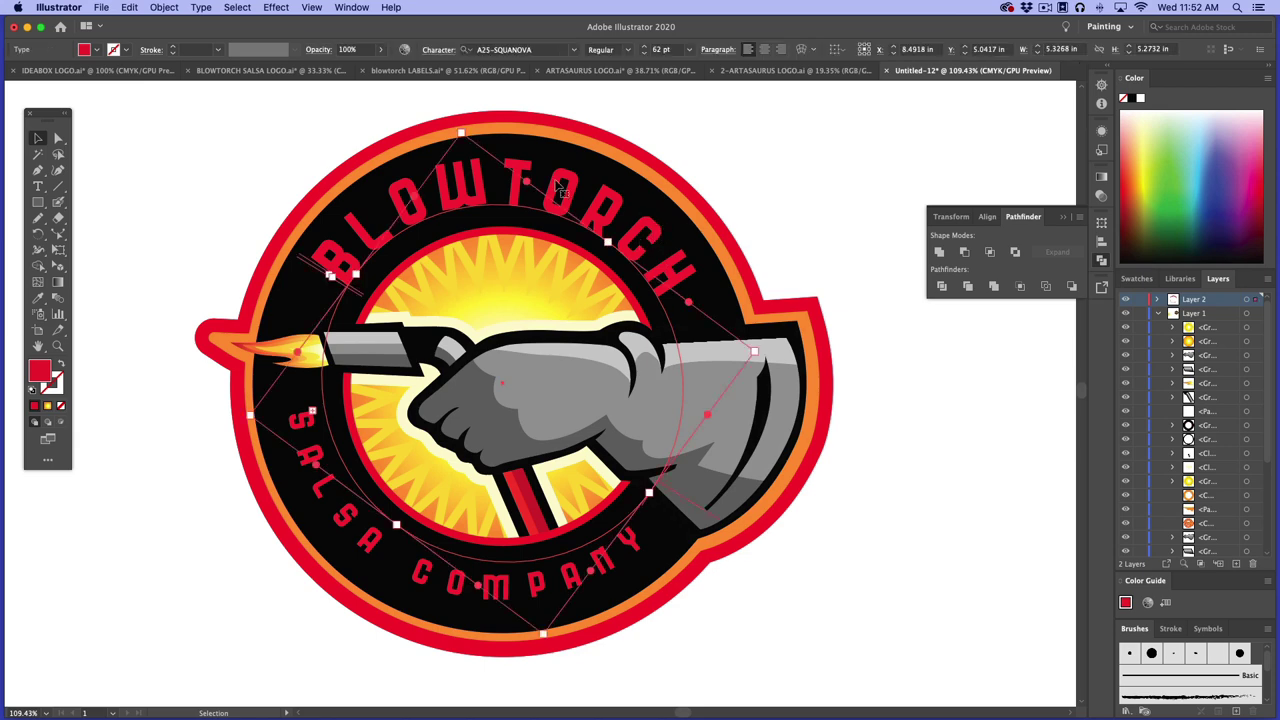
click(208, 10)
click(707, 212)
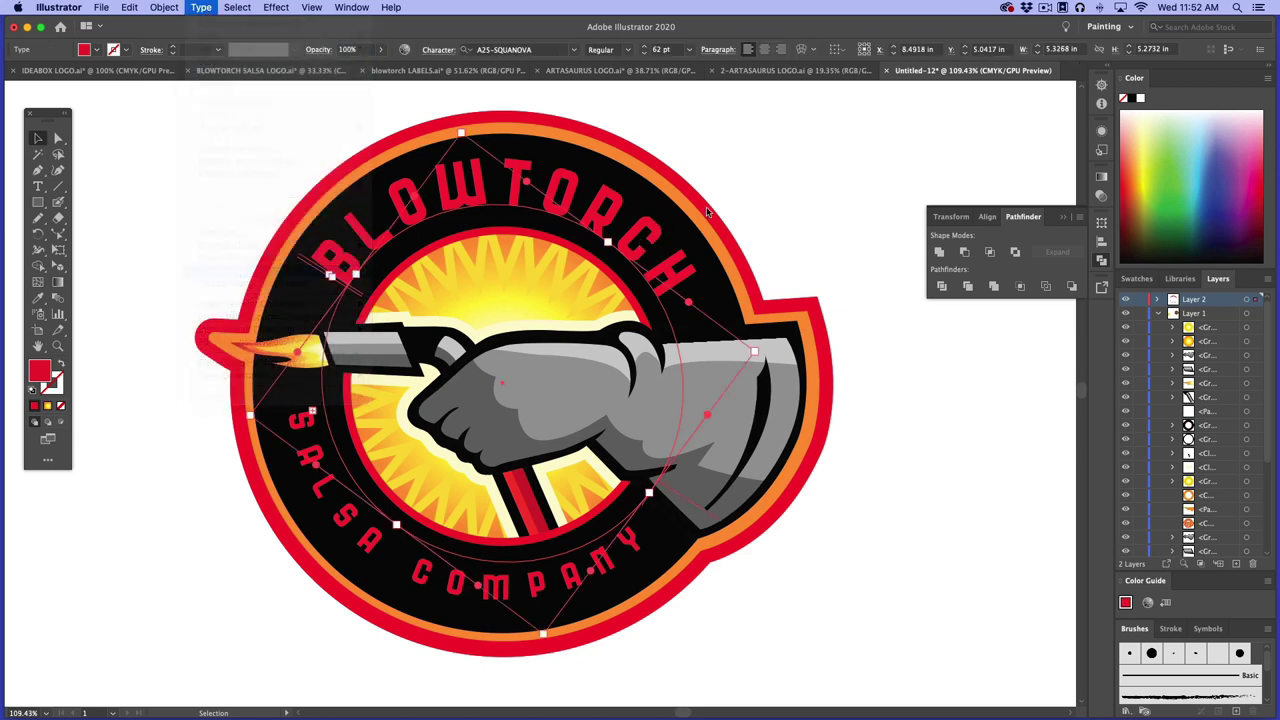
click(825, 248)
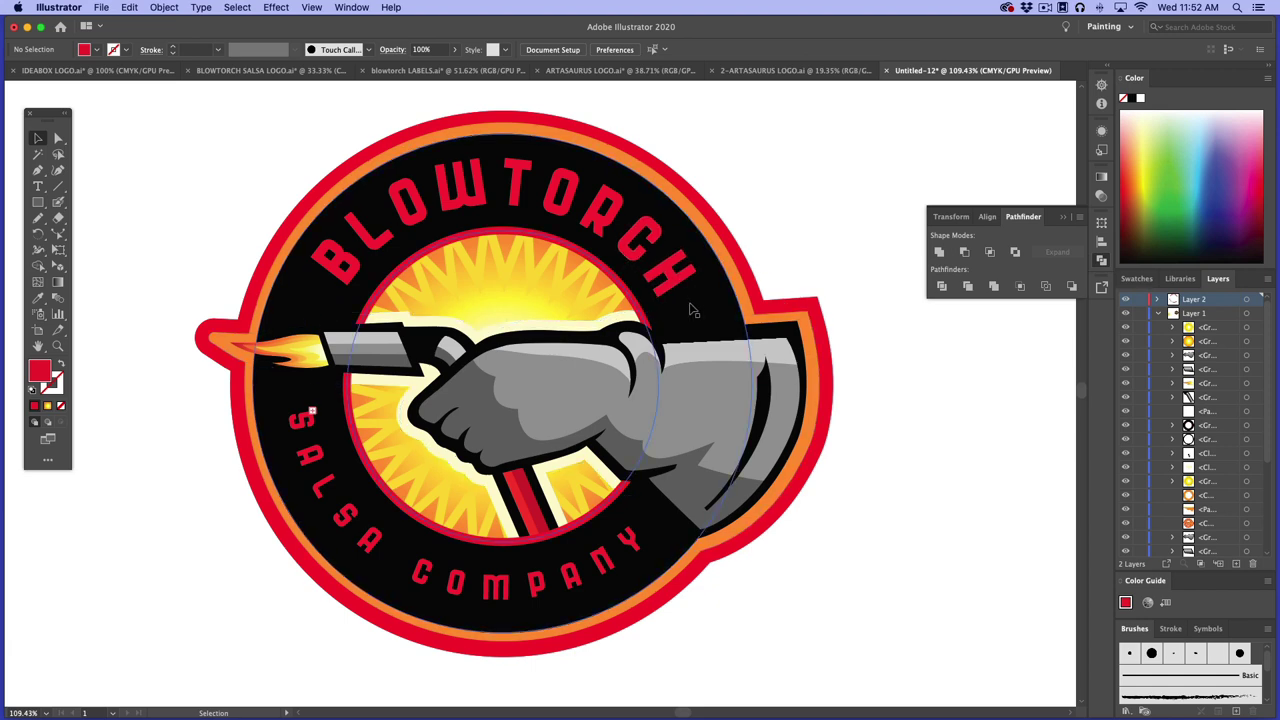
Convert the curved SALSA COMPANY text to outlines with Type > Create Outlines
click(487, 592)
click(203, 9)
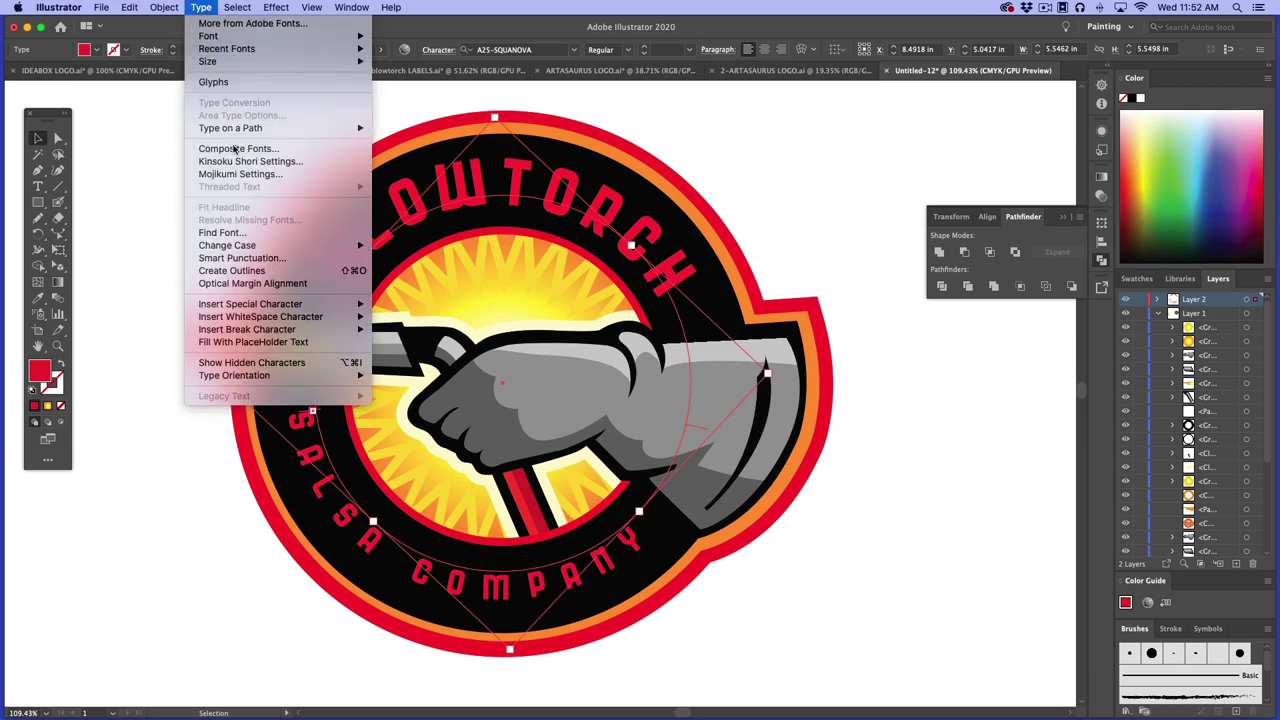
click(232, 270)
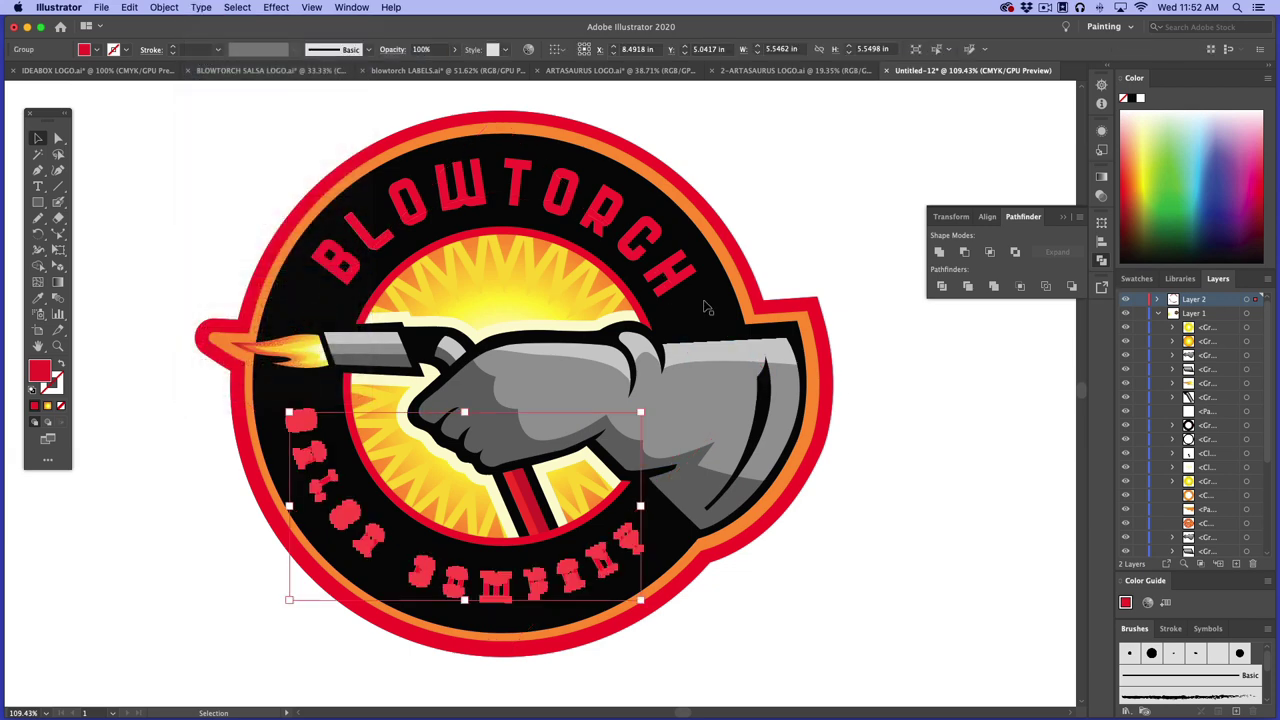
click(906, 468)
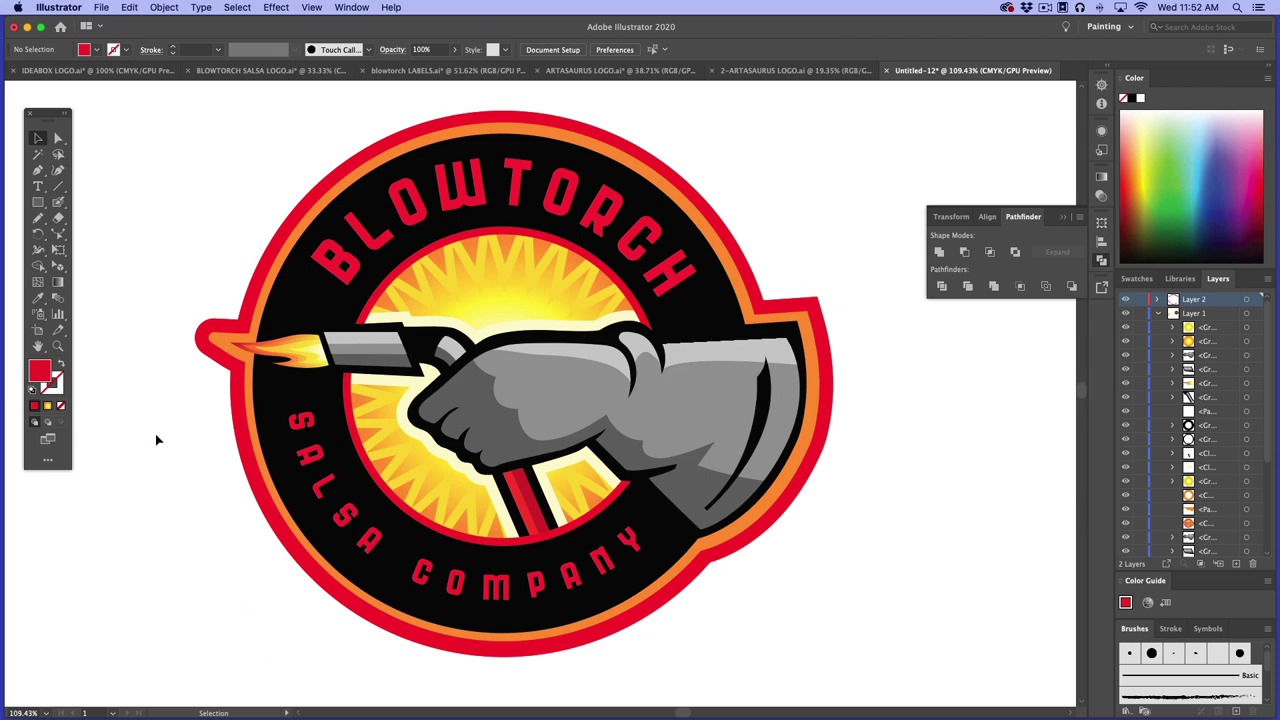
Zoom out to show the whole artboard and bring the Illustrator window back to front
click(57, 345)
alt+click(399, 462)
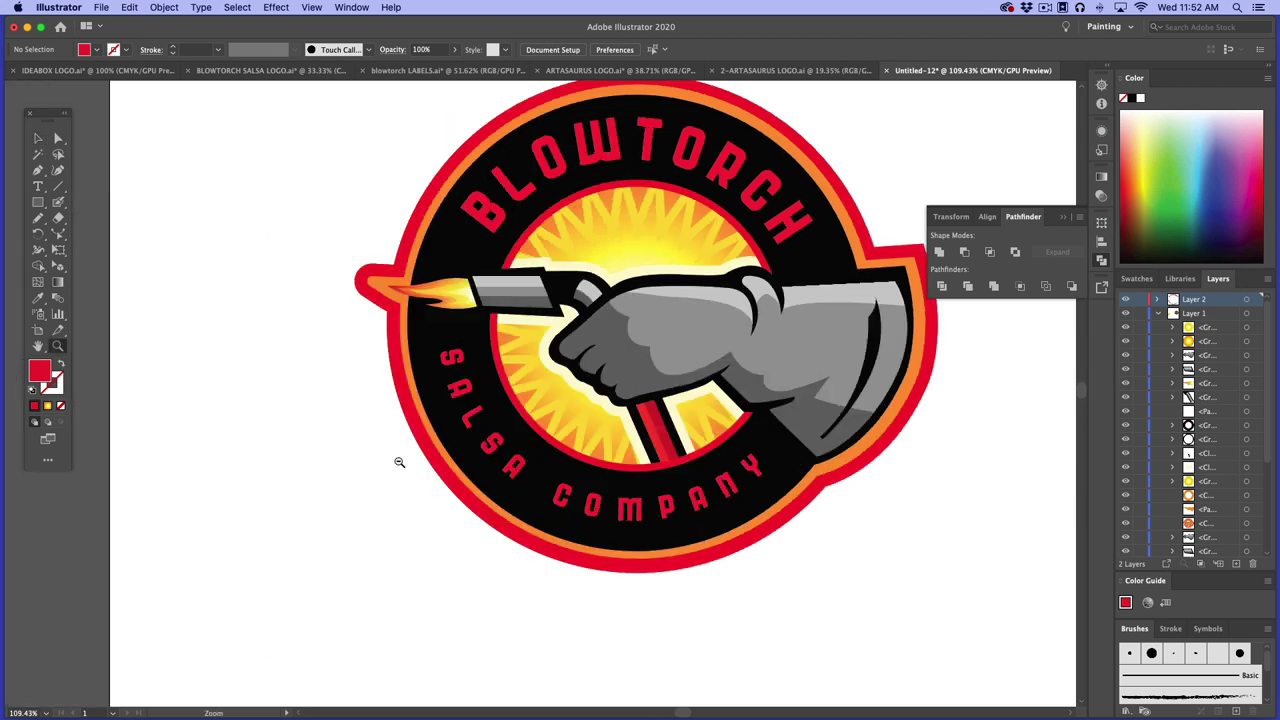
alt+click(688, 433)
scroll(688, 434, up, 2)
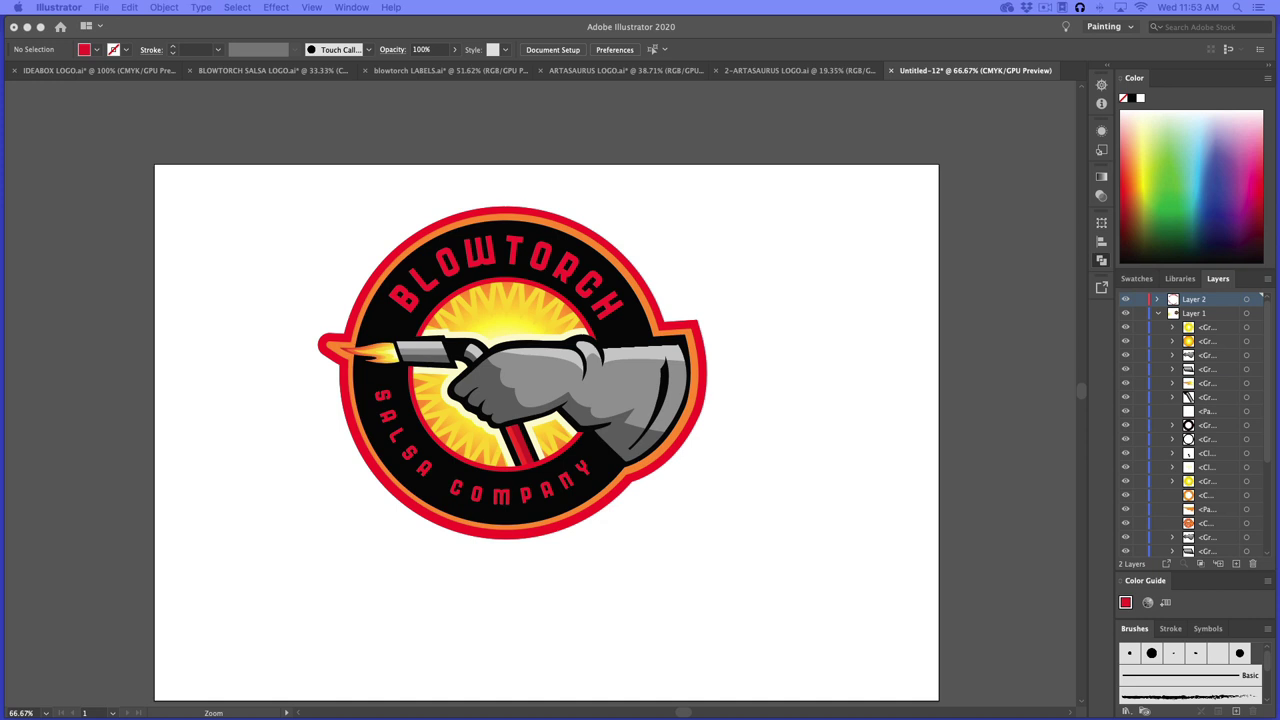
click(832, 417)
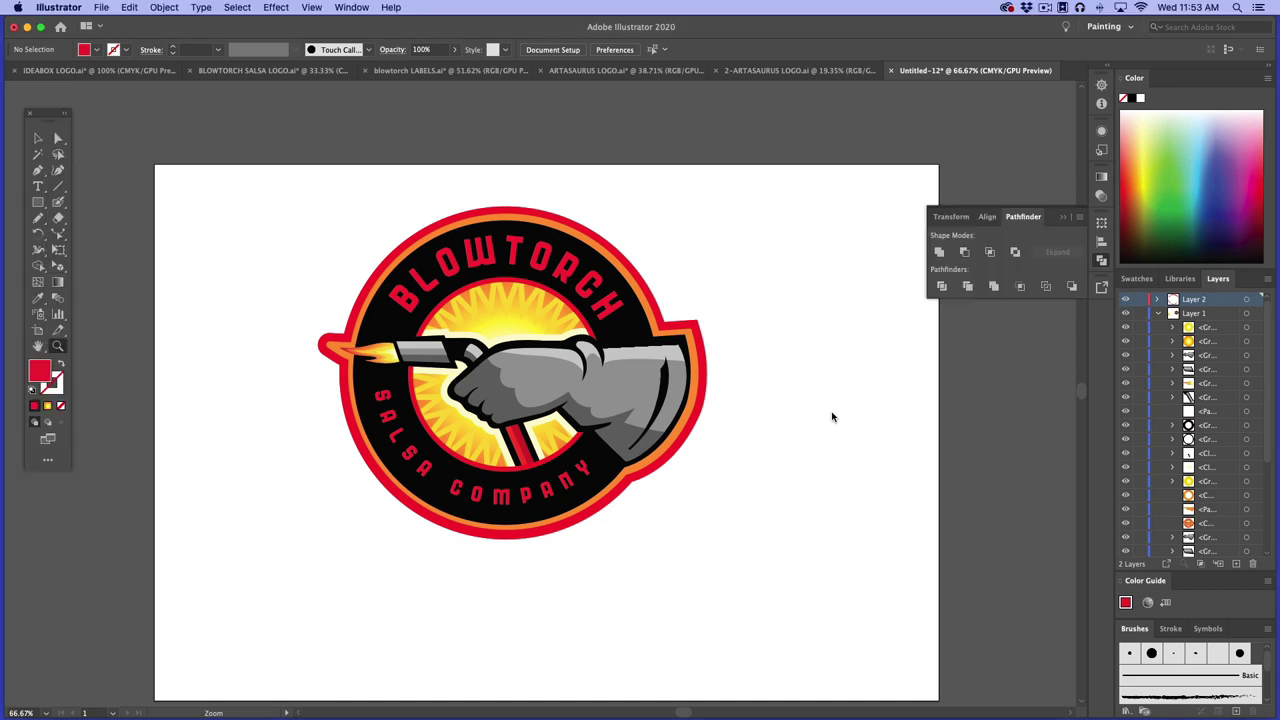
Reveal the original sketch and scale it down by its corner handle
key(super+v)
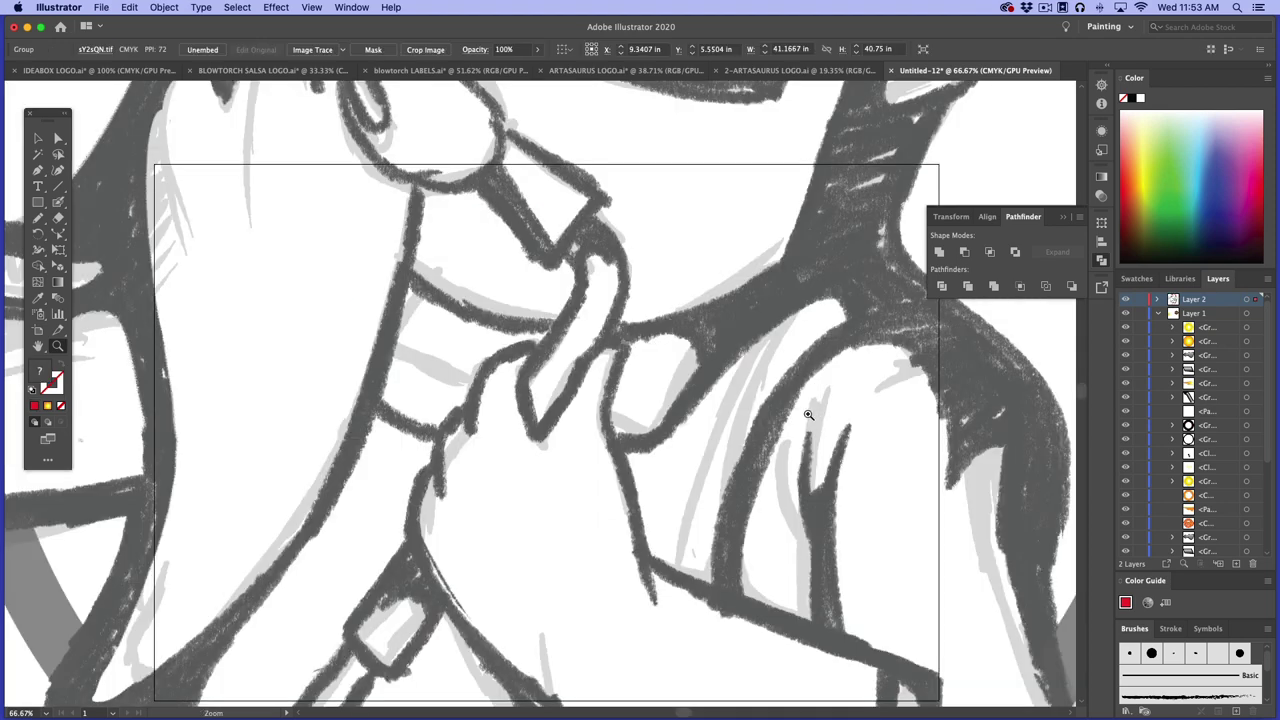
key(super+minus)
key(super+minus)
key(super+minus)
key(super+minus)
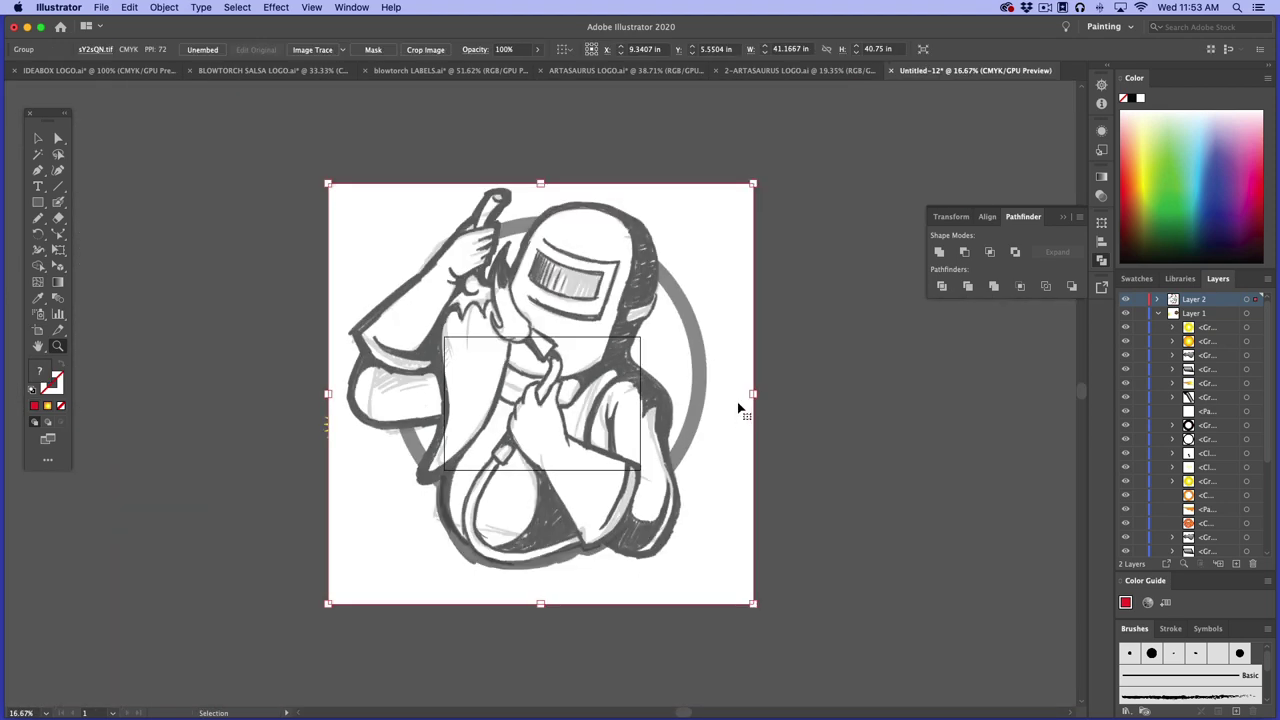
mouse_move(756, 186)
mouse_down()
mouse_move(623, 364)
mouse_move(608, 366)
mouse_move(740, 222)
mouse_up()
click(38, 138)
click(642, 260)
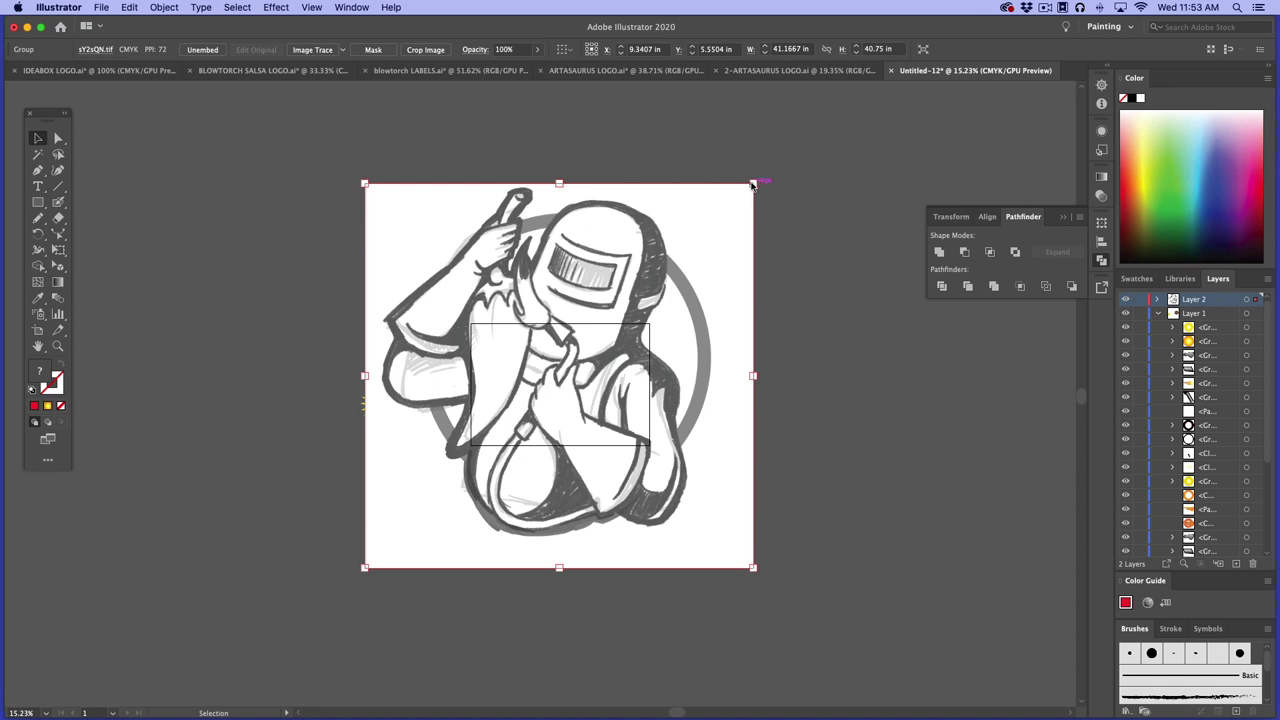
mouse_move(753, 184)
mouse_down()
mouse_move(630, 328)
mouse_move(452, 445)
mouse_move(422, 510)
mouse_move(597, 423)
mouse_move(547, 415)
mouse_move(593, 395)
mouse_move(643, 400)
mouse_up()
key(z)
click(597, 410)
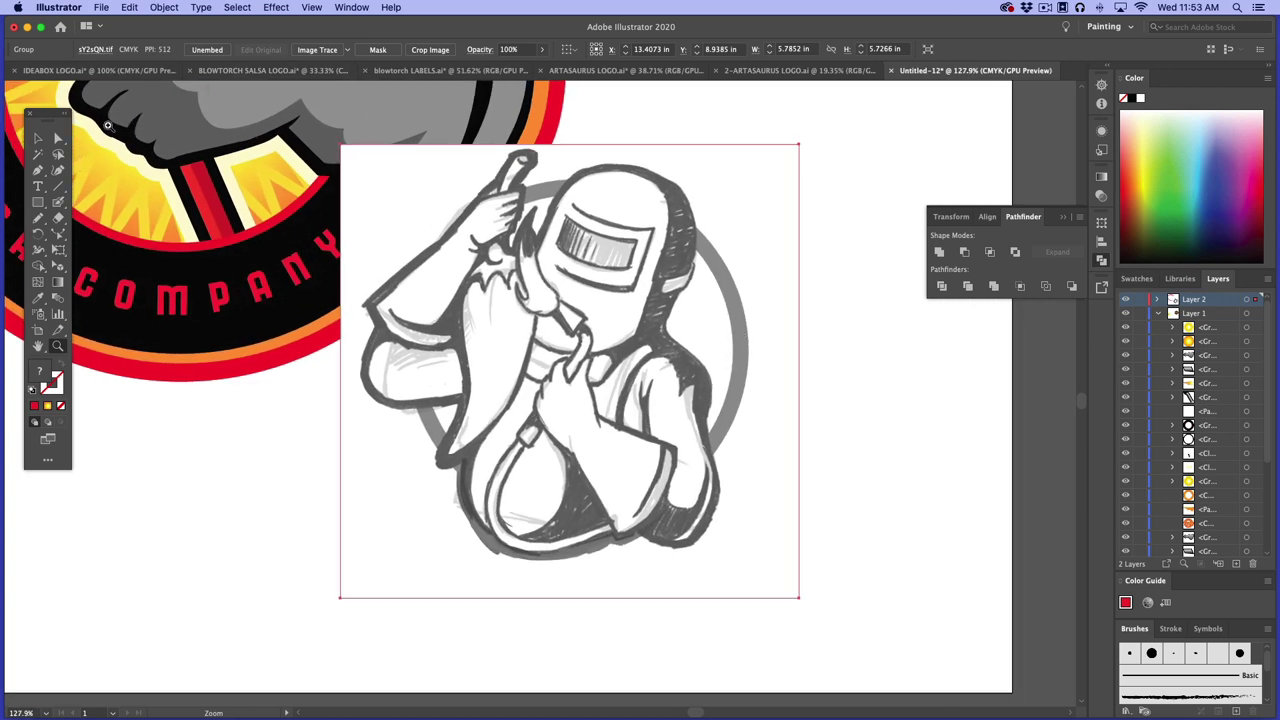
Move the sketch beside the badge, hide it, and fit the badge in the window
click(38, 140)
click(828, 366)
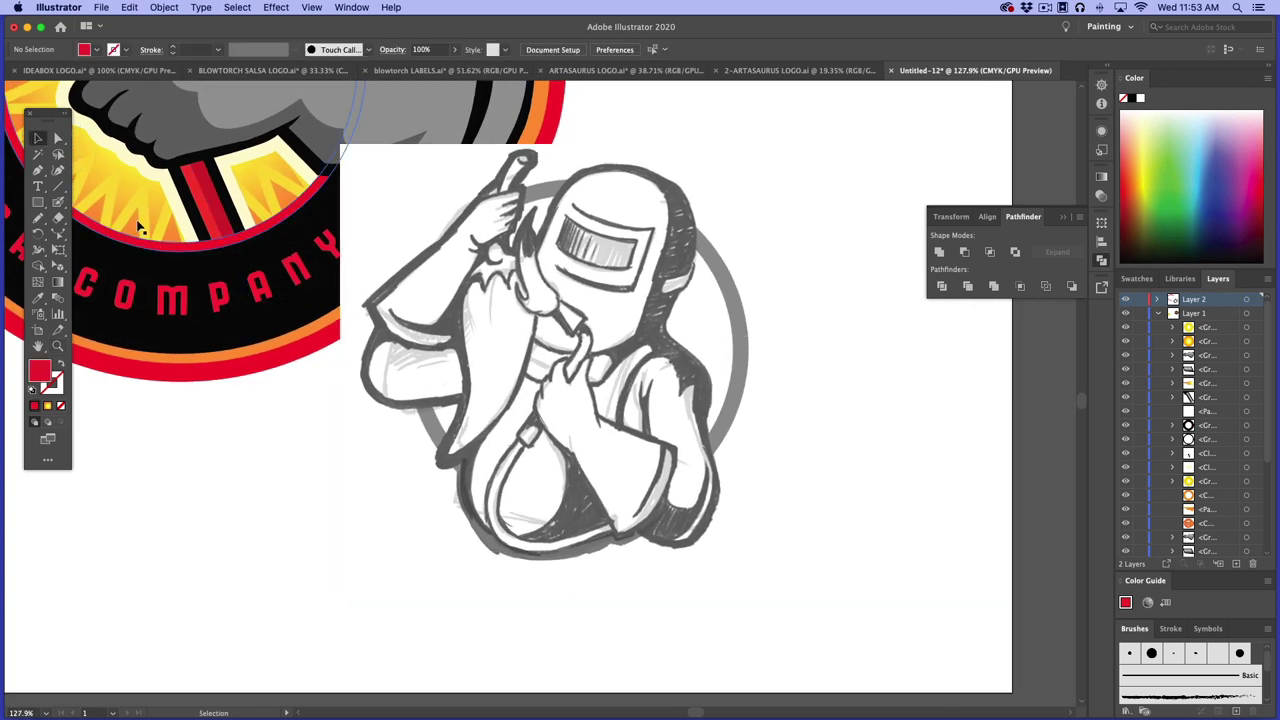
click(697, 351)
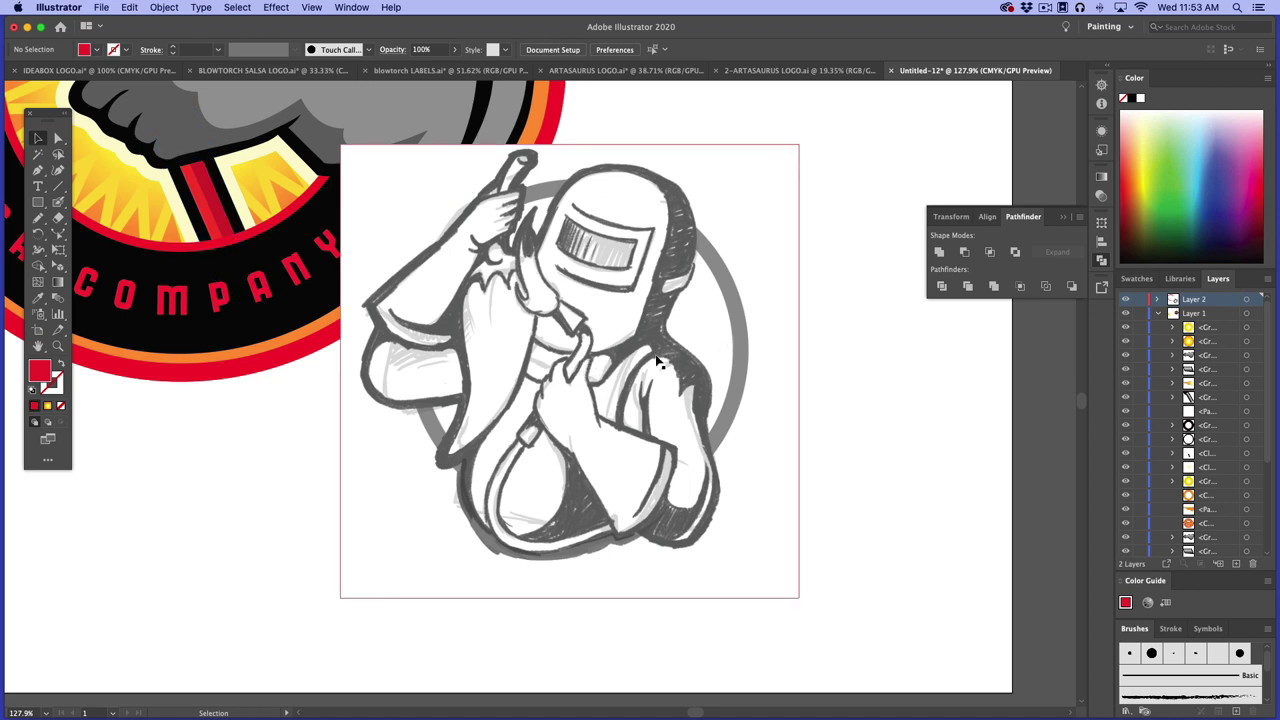
drag(645, 421, 815, 469)
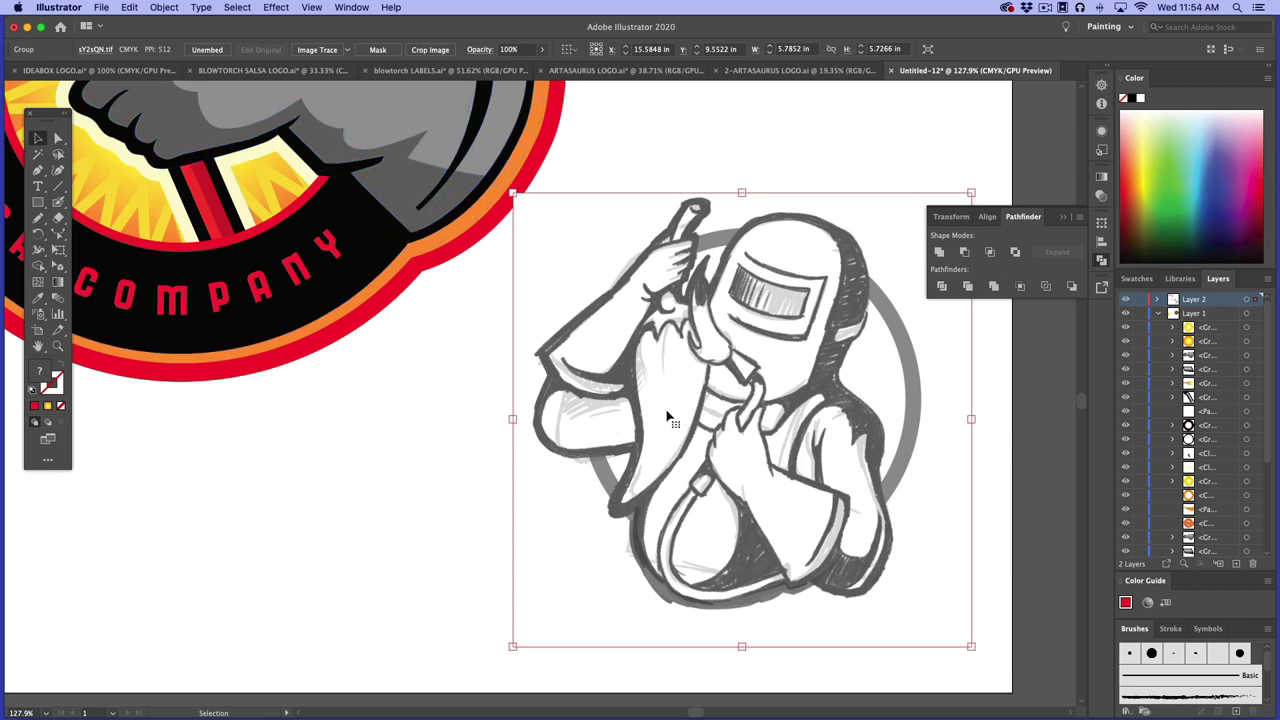
click(389, 463)
click(651, 417)
key(Delete)
mouse_move(357, 286)
mouse_down()
mouse_move(600, 477)
mouse_move(708, 612)
mouse_up()
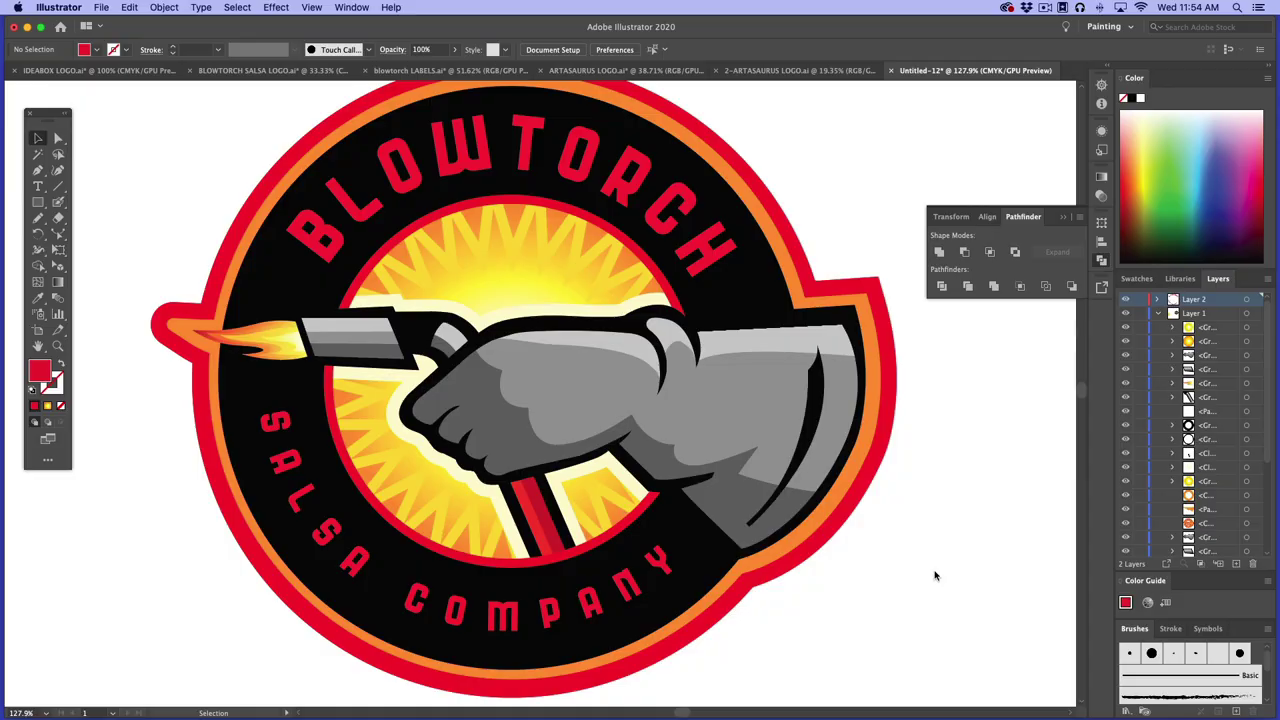
key(super+0)
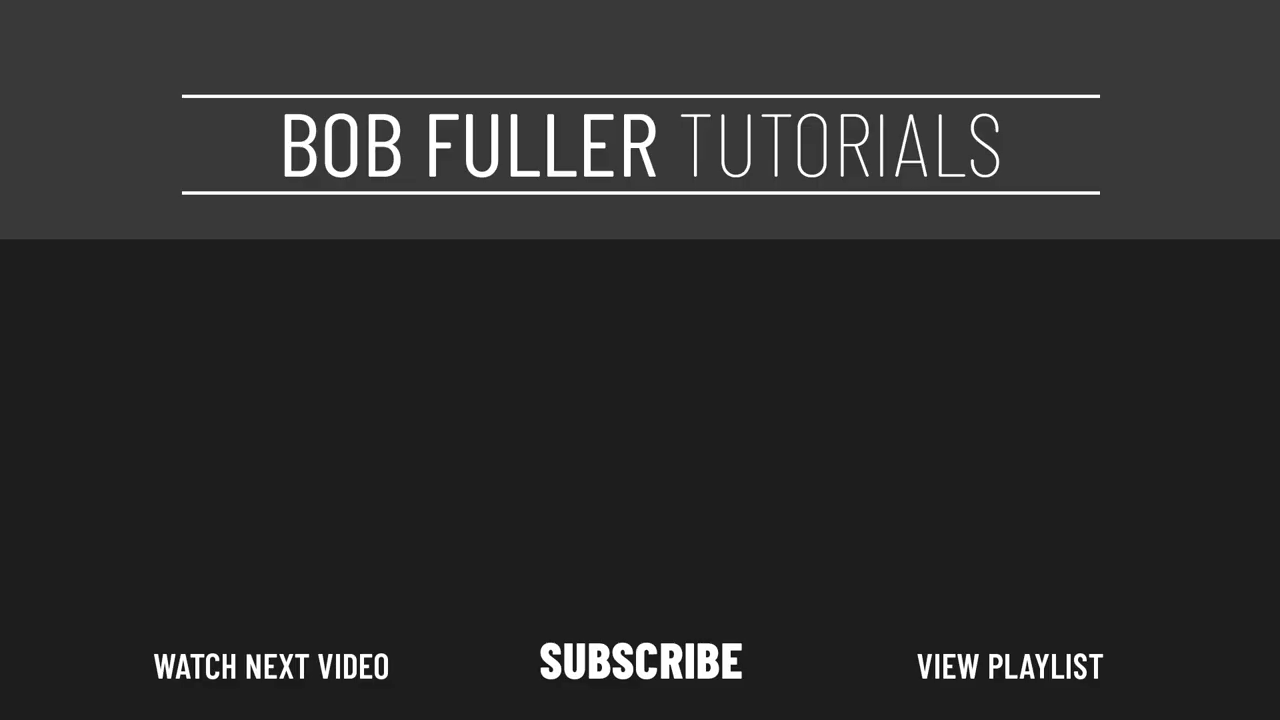